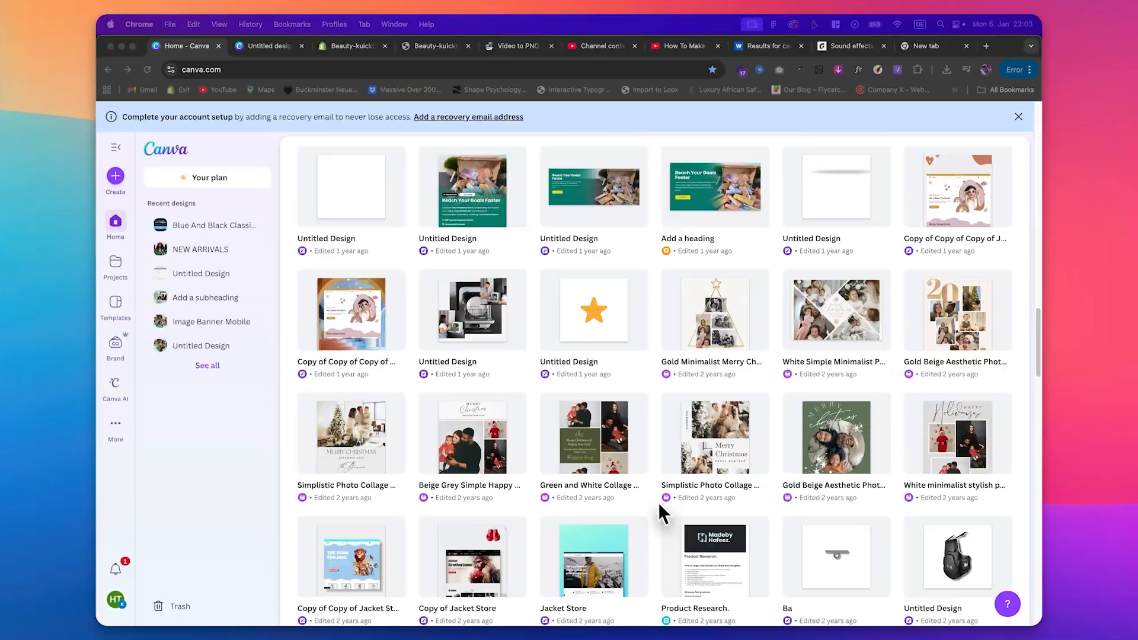
scroll(657, 502, "up", 10)
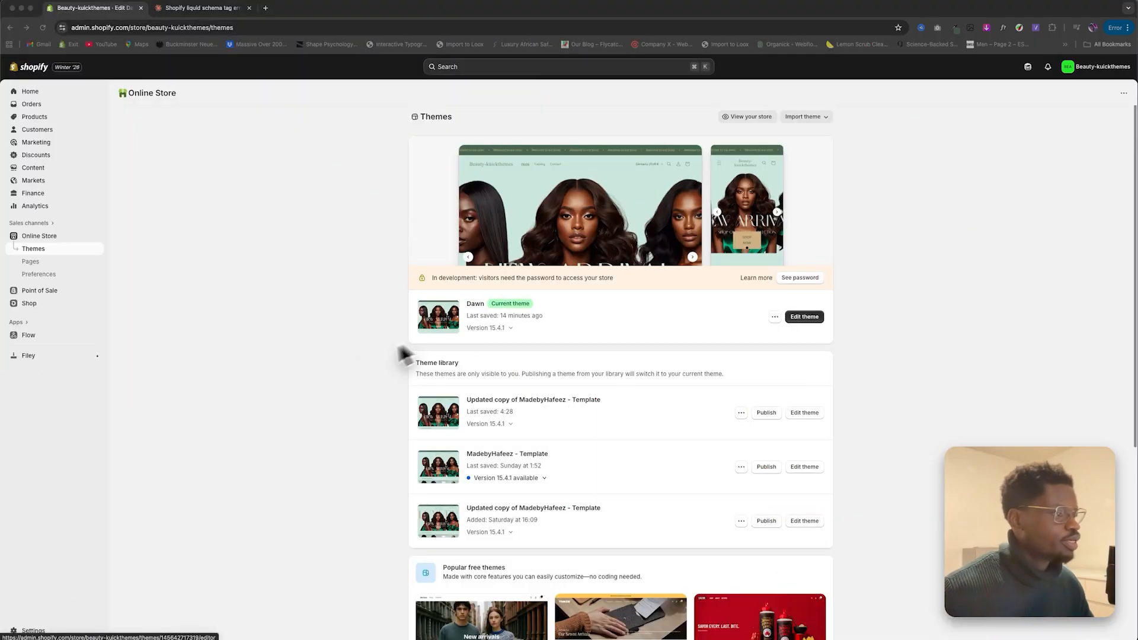
Step: Open the Shopify Theme Store from the Themes page and filter the themes to free ones
scroll(548, 480, "down", 1)
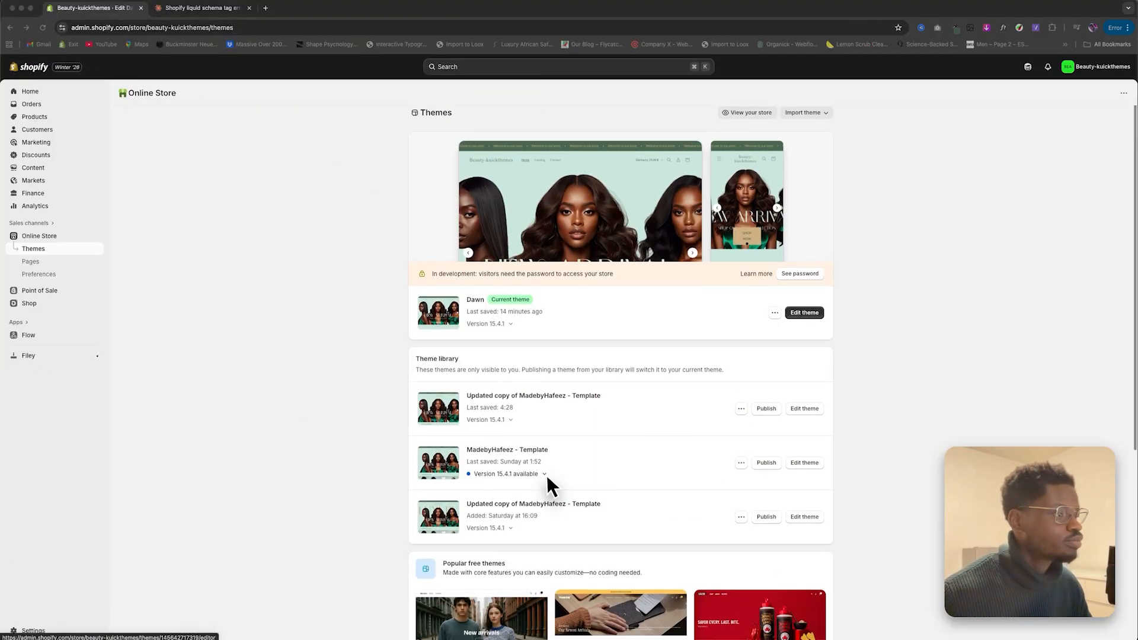
scroll(547, 476, "down", 5)
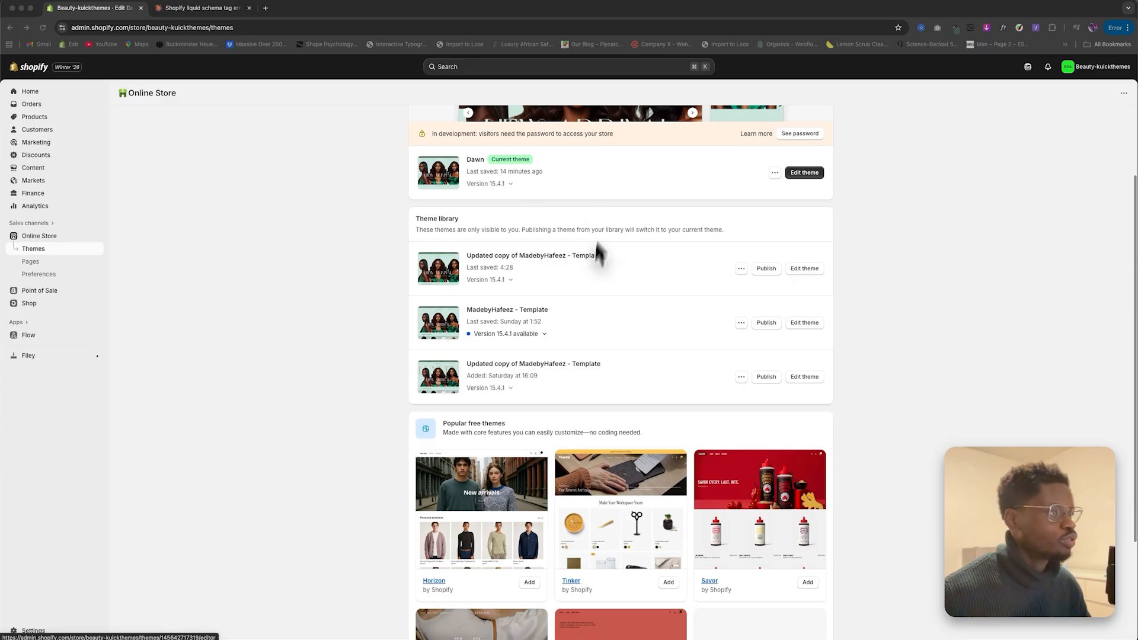
scroll(522, 367, "down", 3)
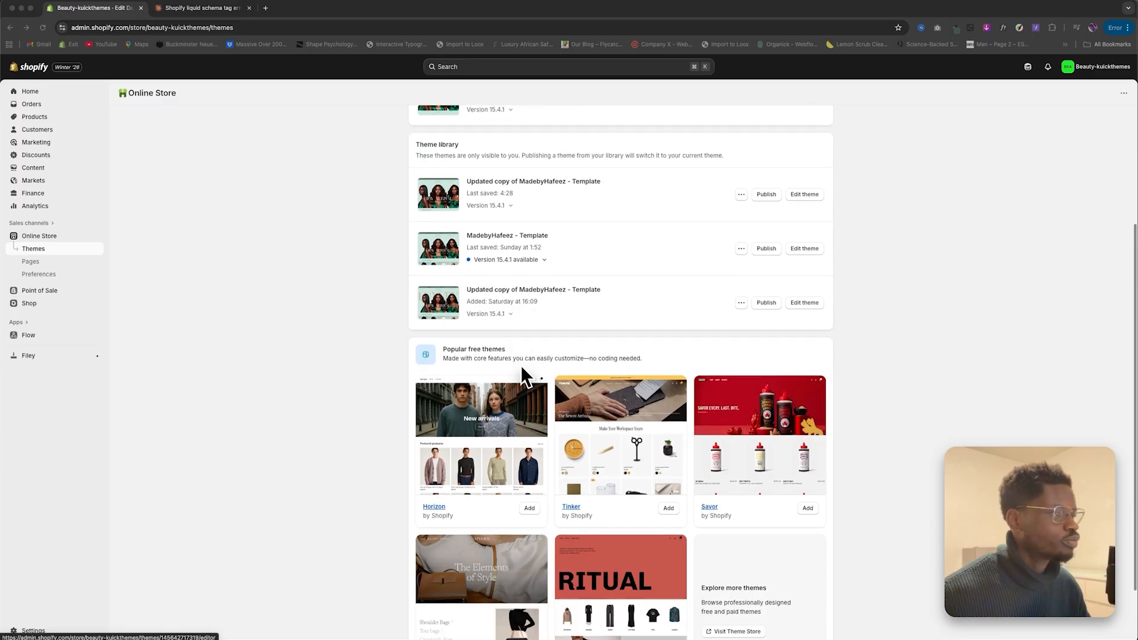
scroll(521, 367, "down", 3)
left_click(727, 555)
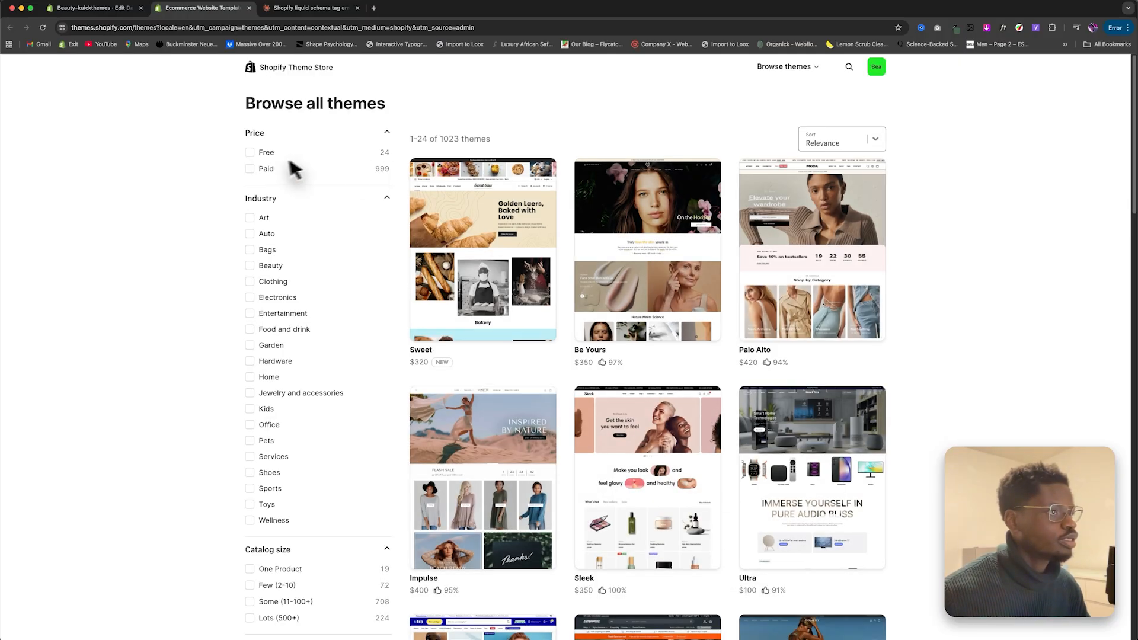
left_click(251, 153)
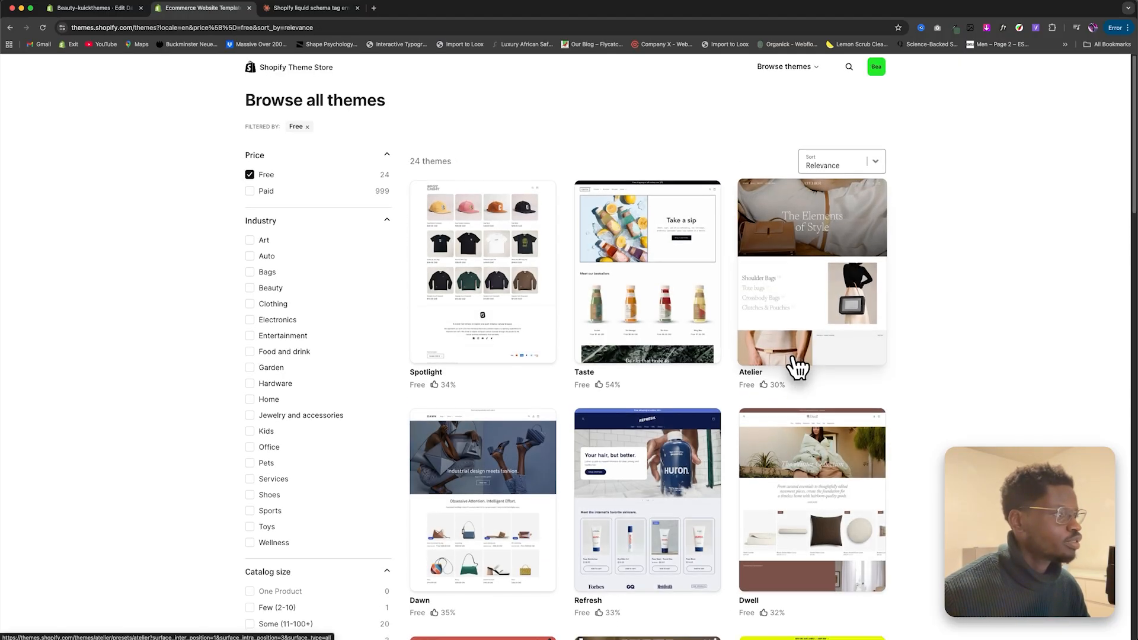
Step: Open the free Dawn theme's page and add a new copy of it to the store's theme library
scroll(793, 367, "down", 7)
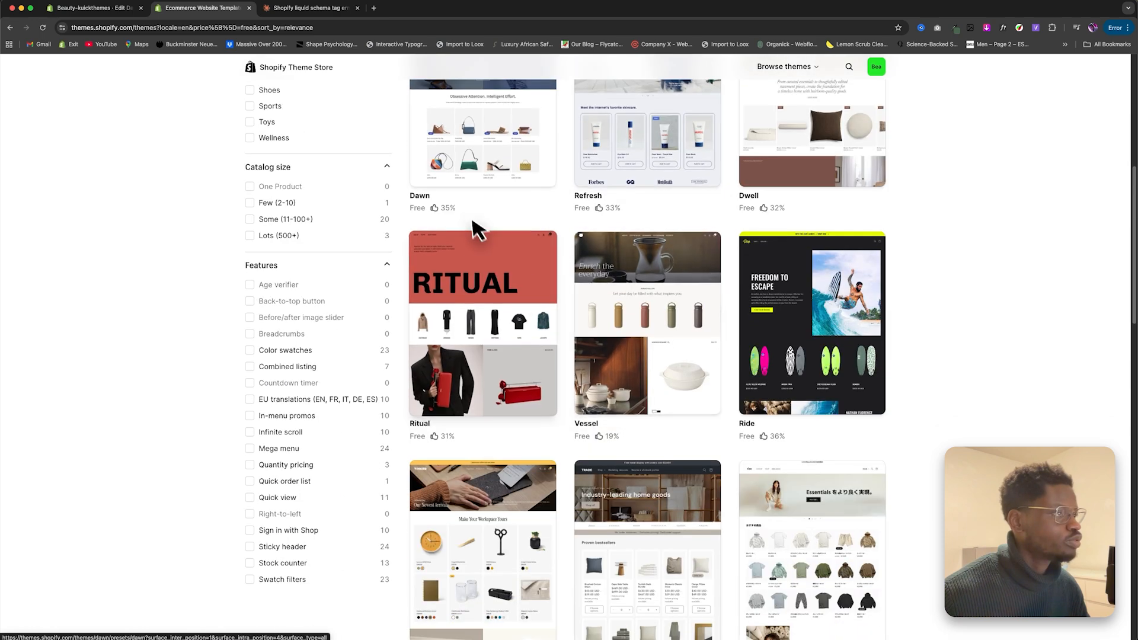
scroll(474, 223, "up", 2)
left_click(465, 237)
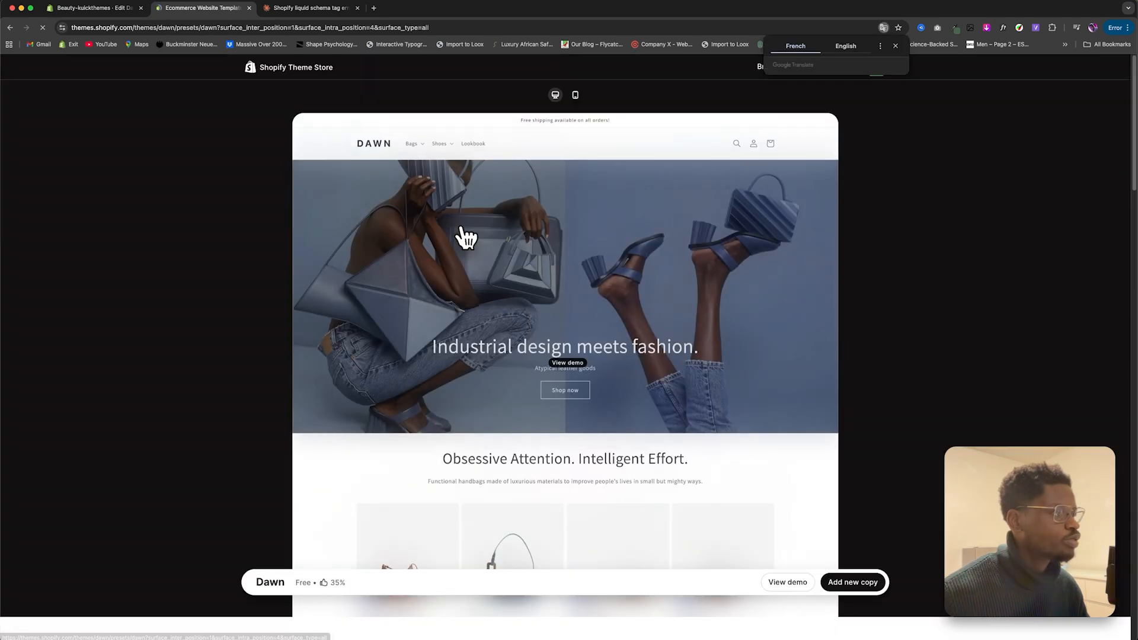
scroll(682, 314, "down", 3)
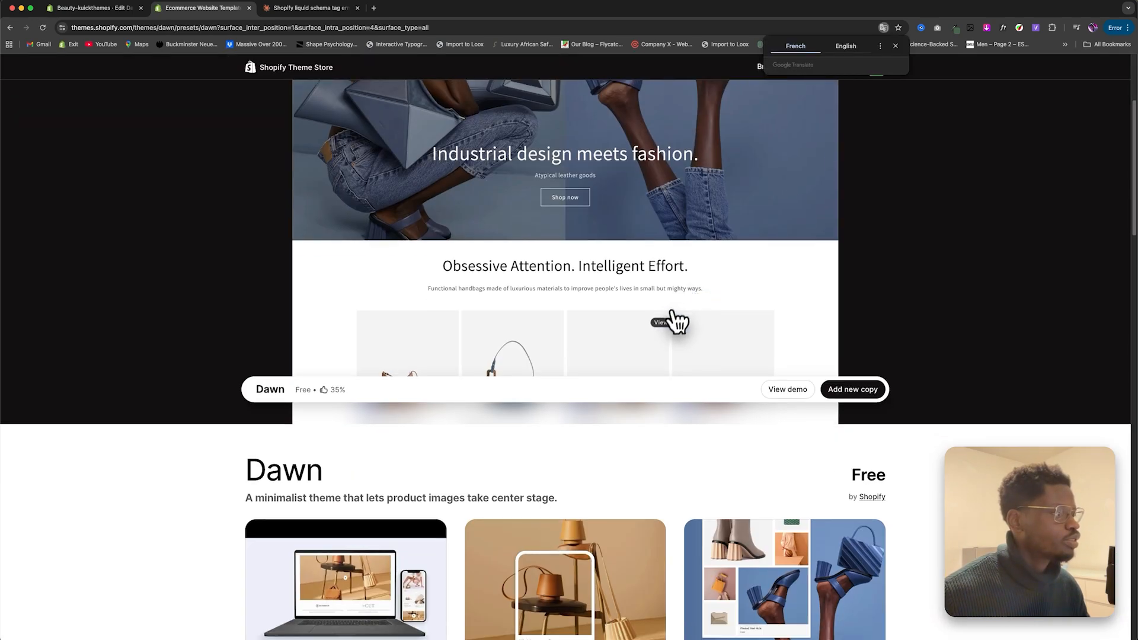
left_click(857, 392)
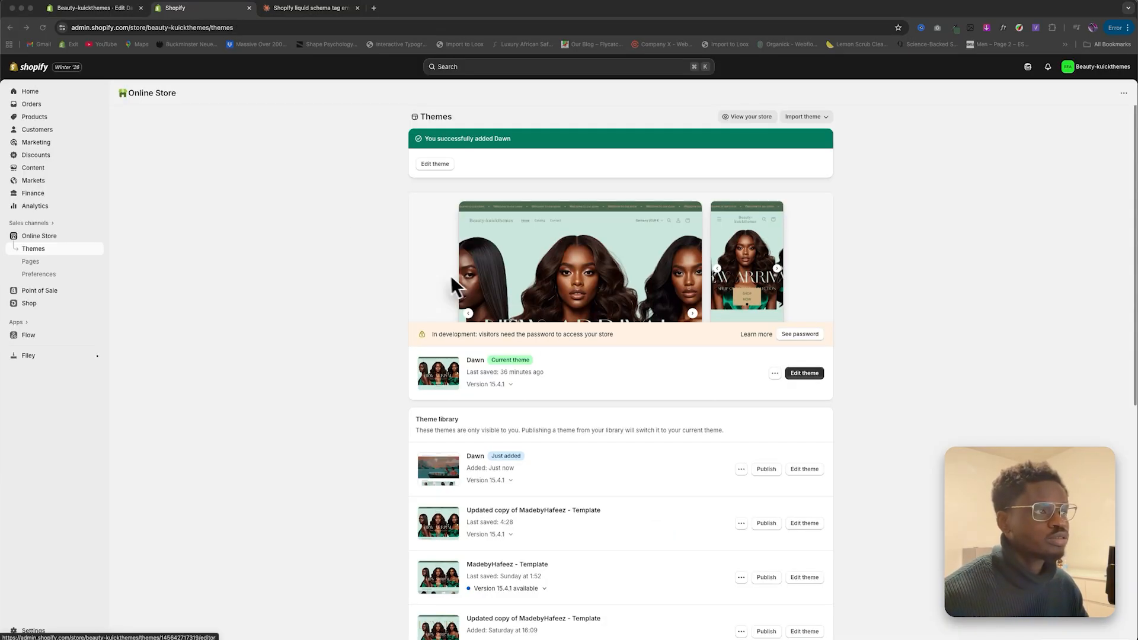
Step: Open the first product in the product list and review its title, price, compare-at price, inventory and status settings
left_click(36, 117)
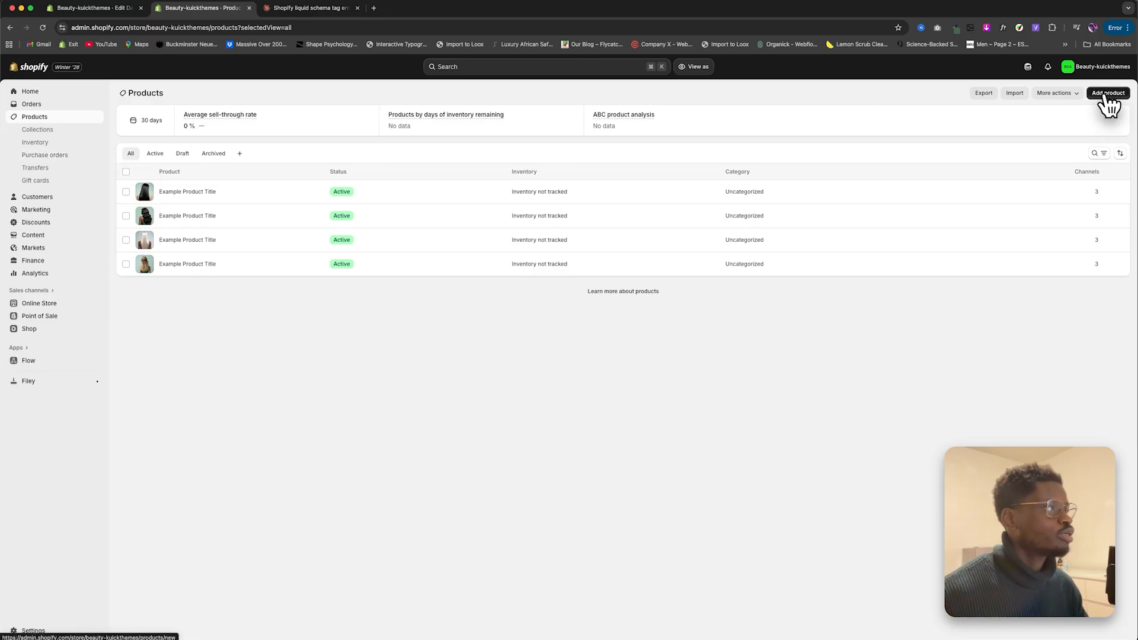
left_click(227, 192)
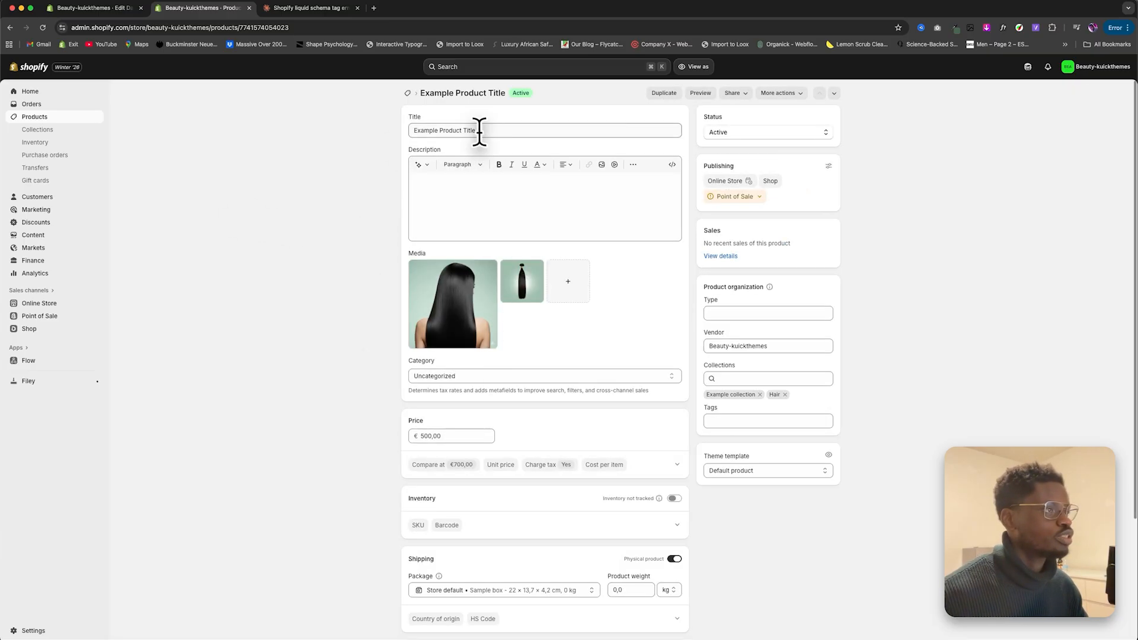
left_click_drag(479, 131, 407, 126)
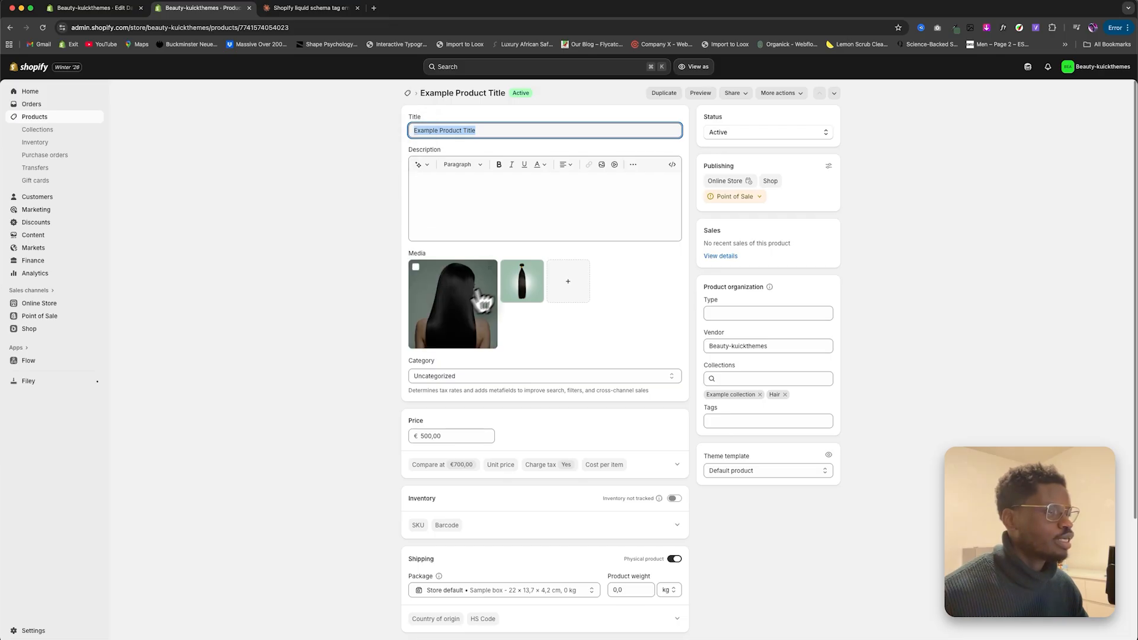
scroll(442, 355, "down", 3)
left_click_drag(450, 311, 393, 308)
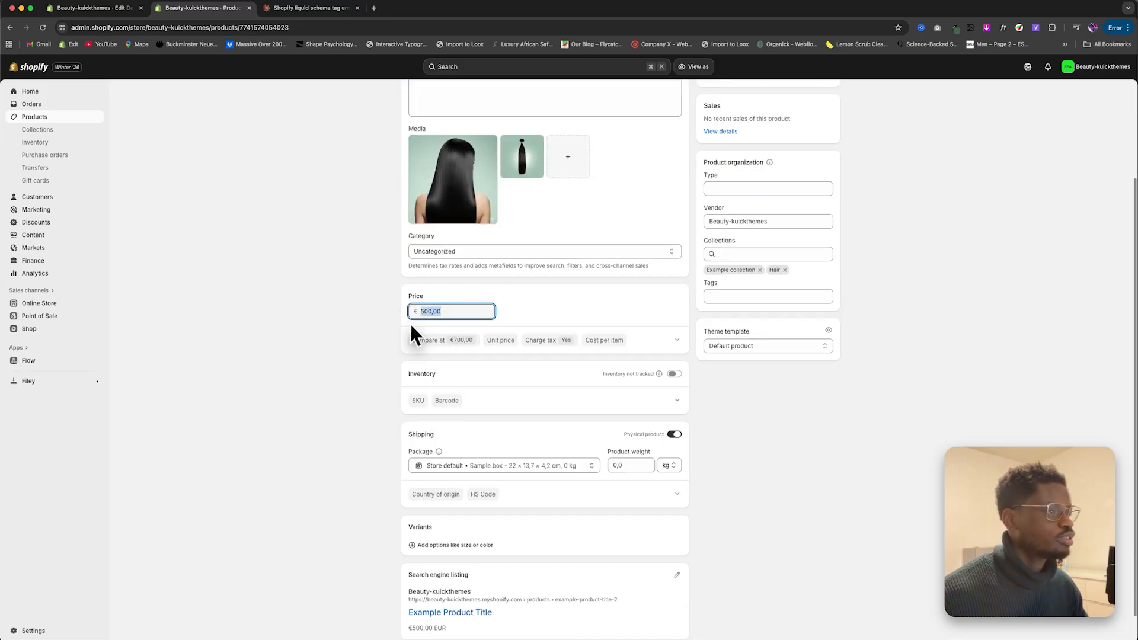
left_click(438, 342)
left_click_drag(455, 368, 415, 377)
left_click(505, 340)
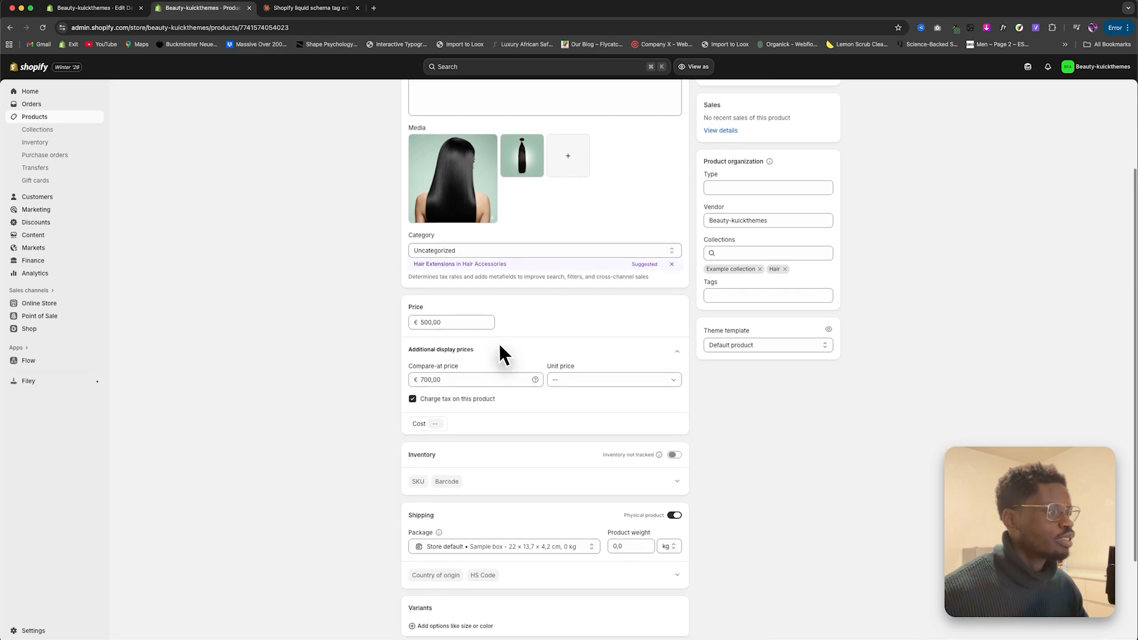
scroll(501, 343, "down", 3)
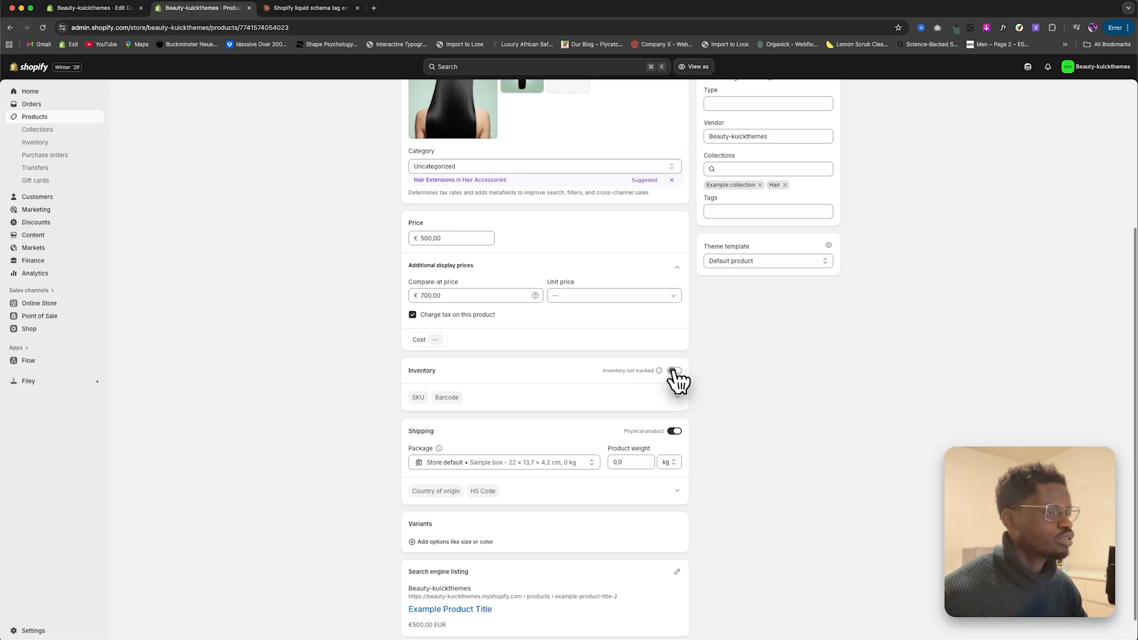
scroll(578, 360, "up", 5)
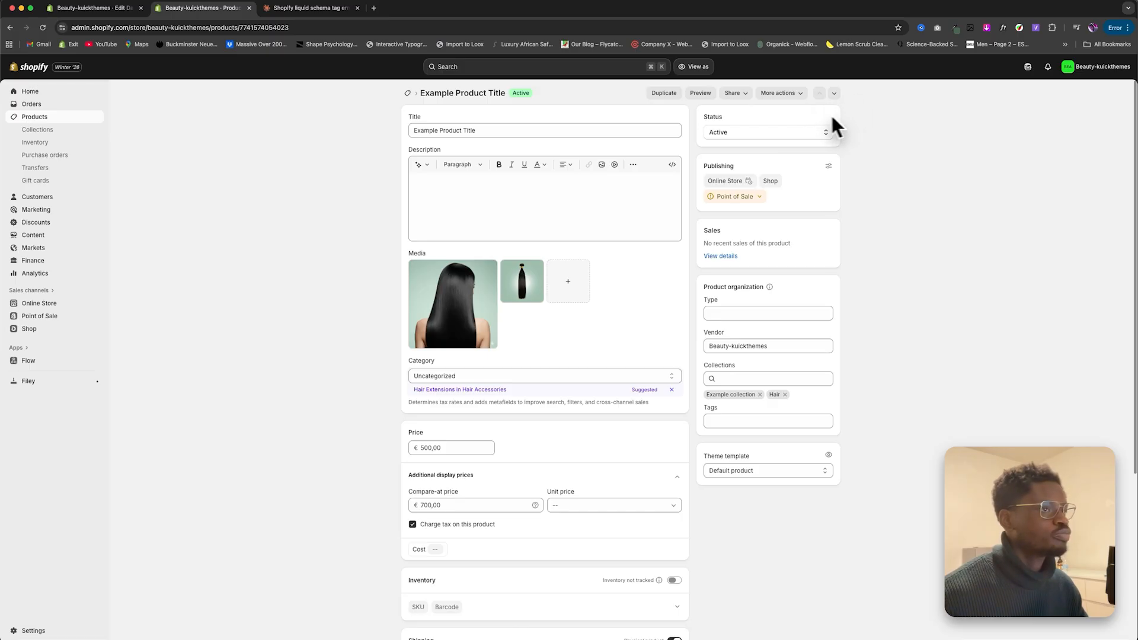
Step: Start a new product collection and title it "hair style"
left_click(59, 119)
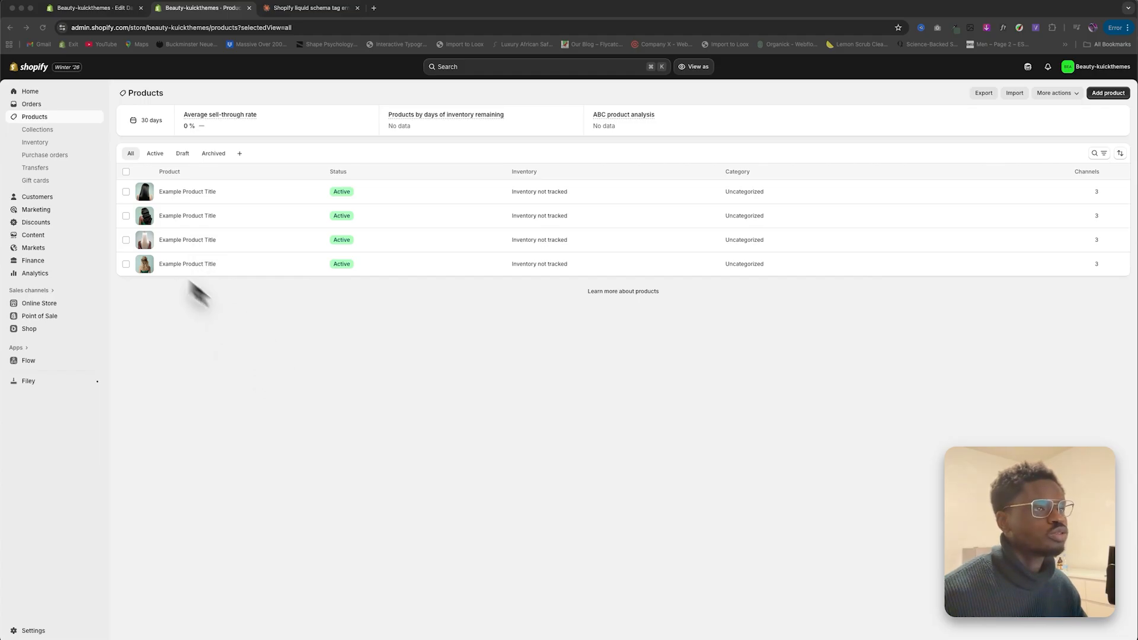
left_click(39, 131)
left_click(39, 130)
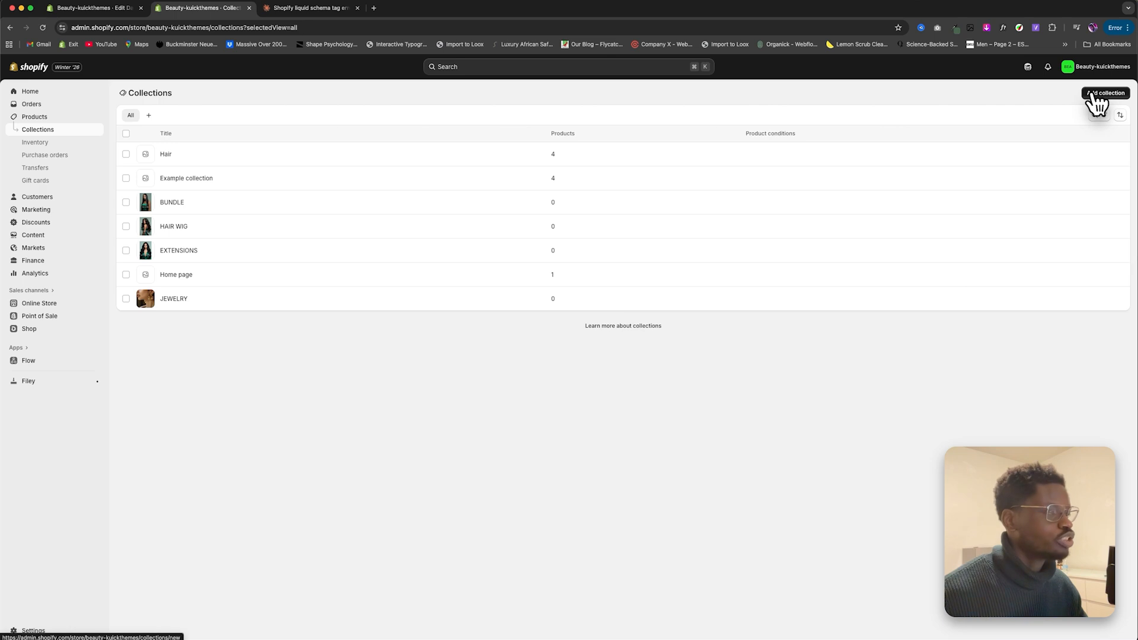
left_click(1093, 94)
left_click(547, 130)
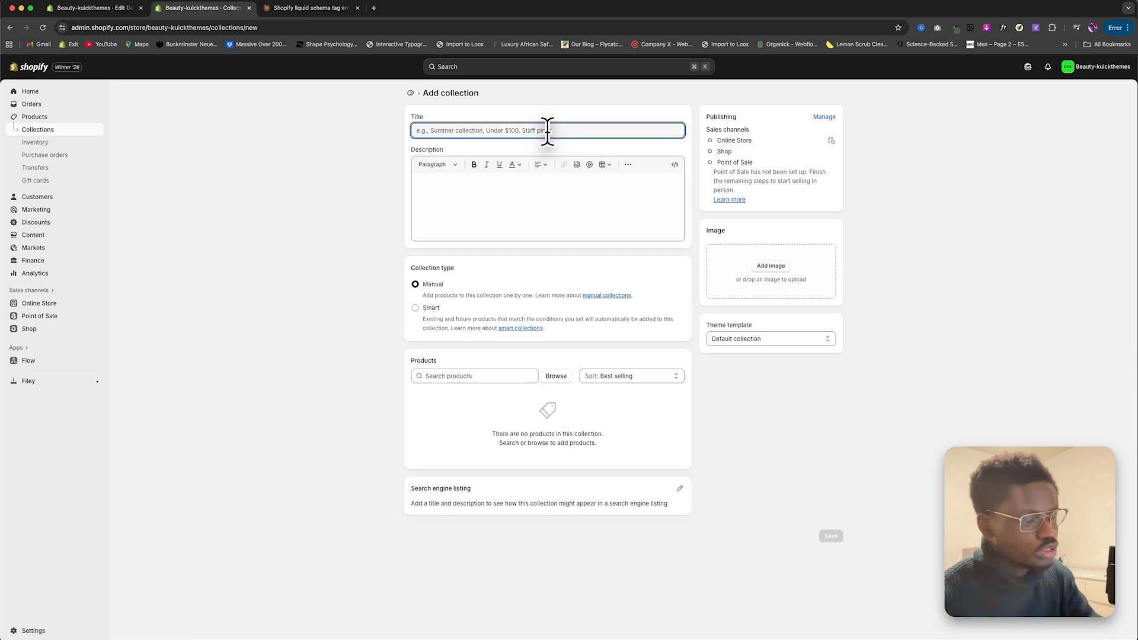
type("hair style")
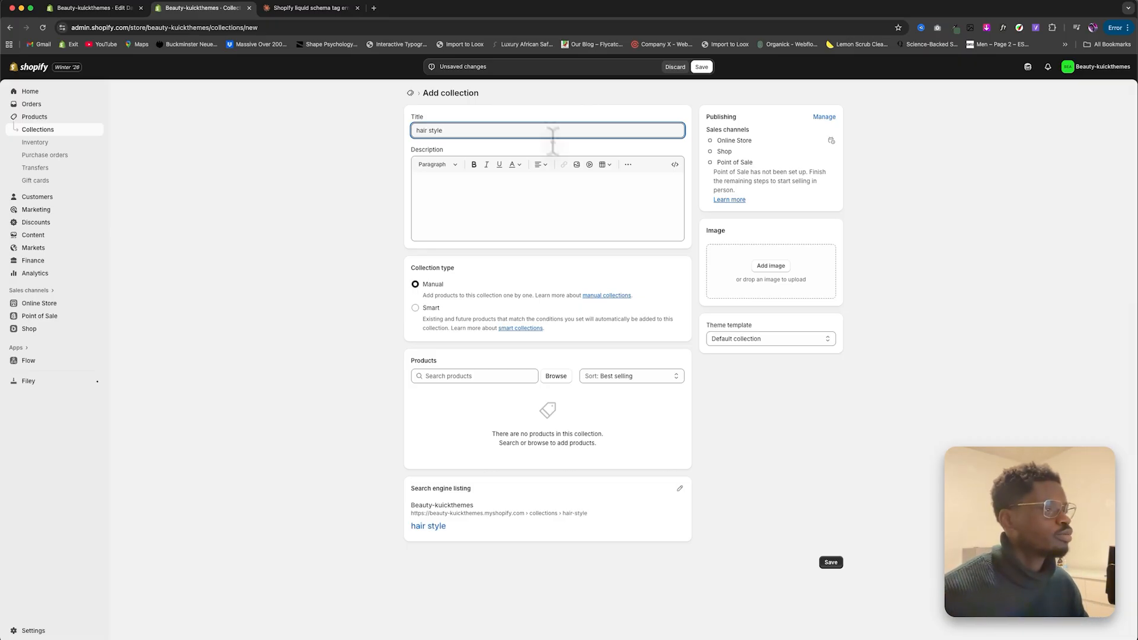
Step: Add all four example products to the hair style collection and save it
left_click(556, 375)
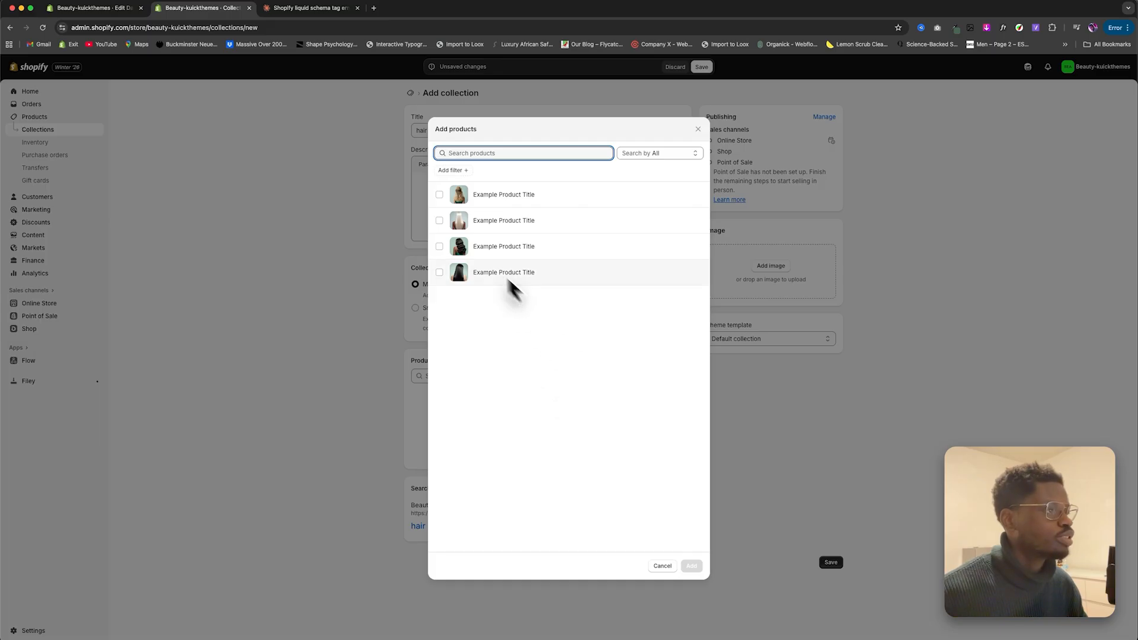
left_click(439, 194)
left_click(439, 220)
left_click(439, 246)
left_click(439, 272)
left_click(691, 566)
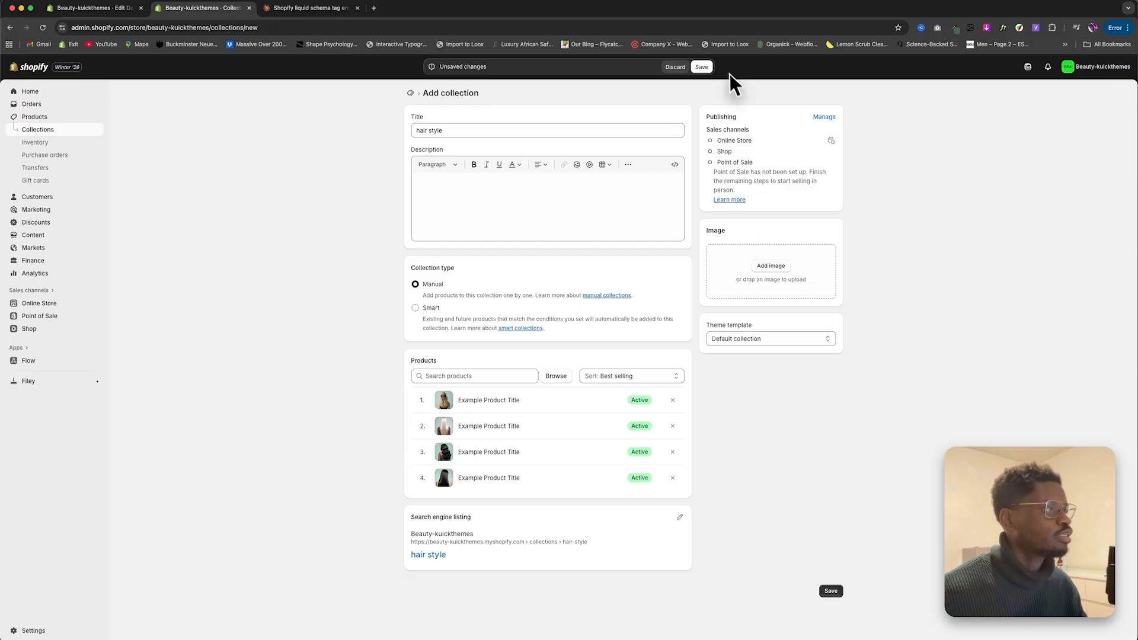
left_click(703, 67)
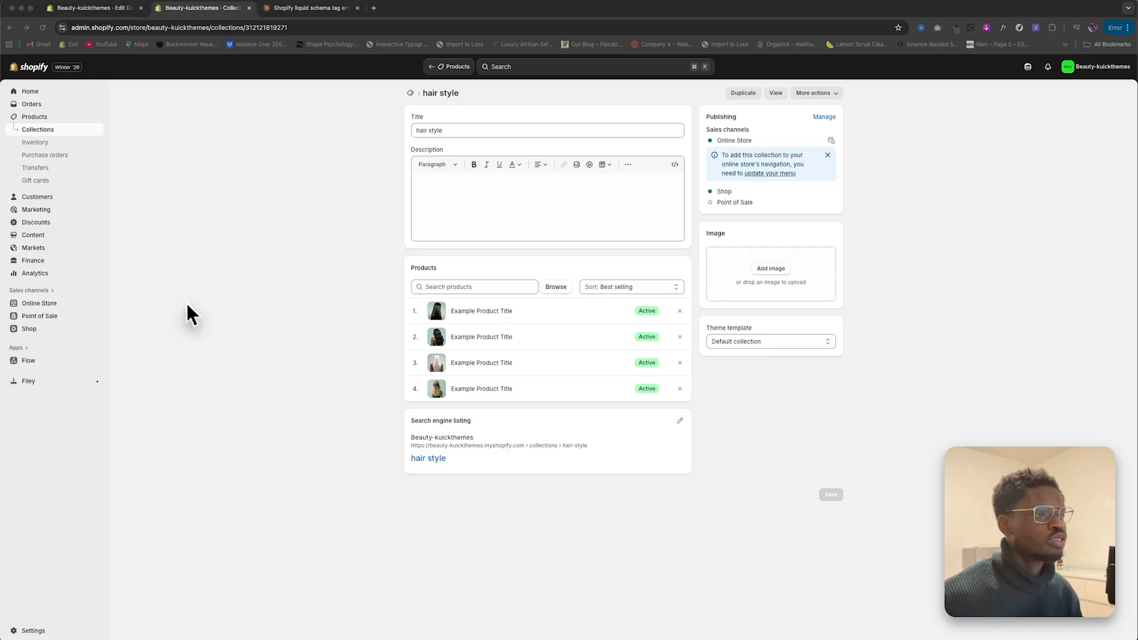
Step: Open the current Dawn theme for editing and open color Scheme 1 in its theme settings
left_click(42, 304)
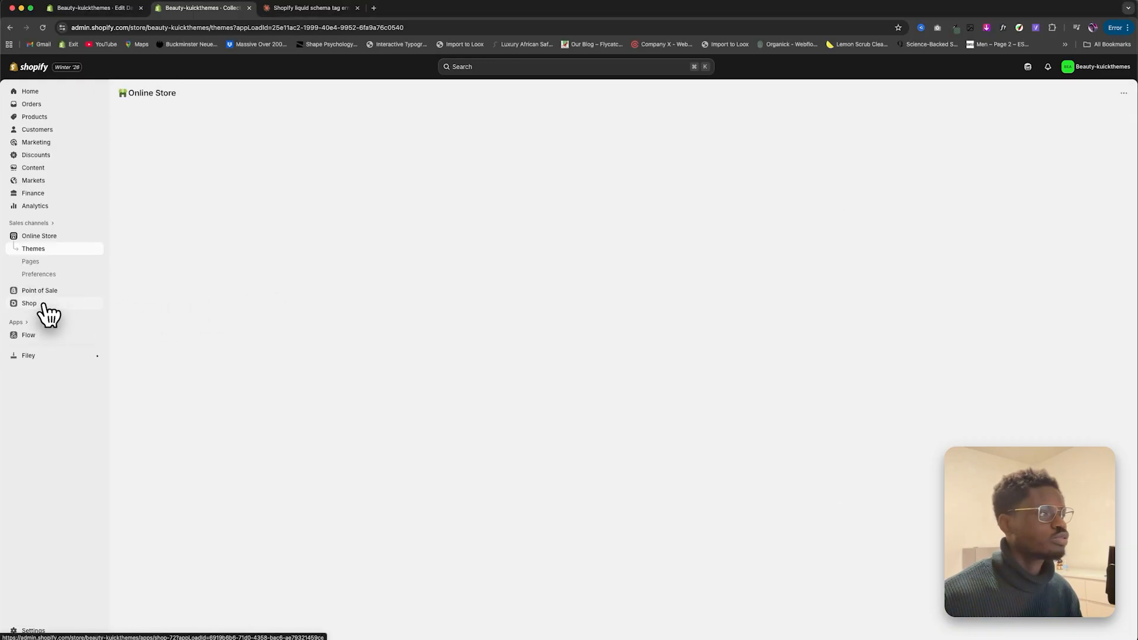
left_click(817, 323)
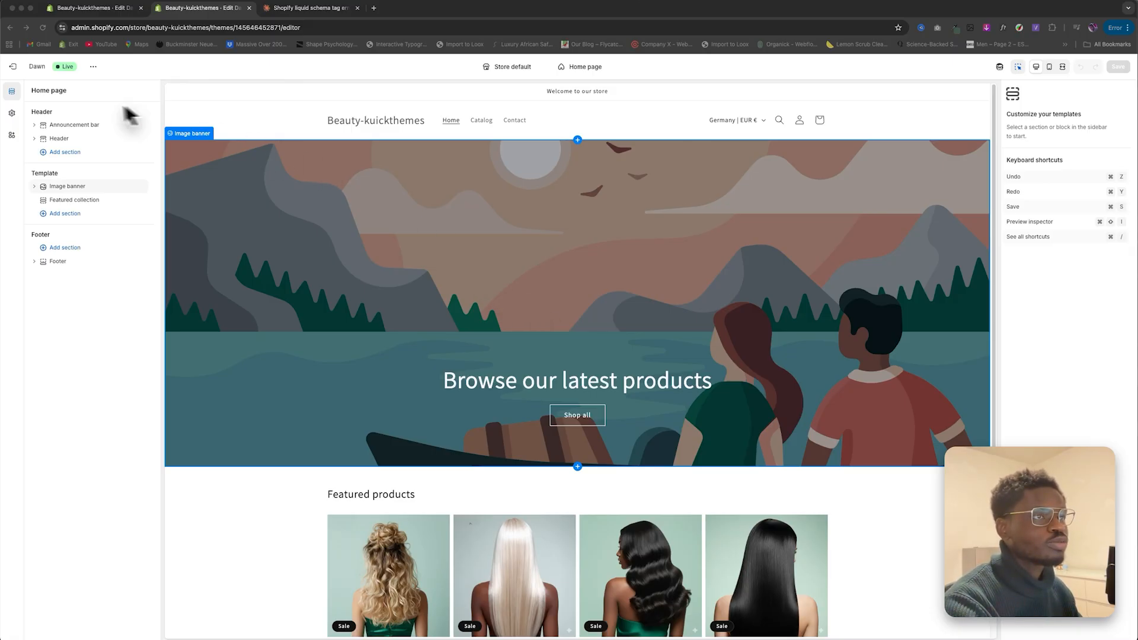
left_click(13, 114)
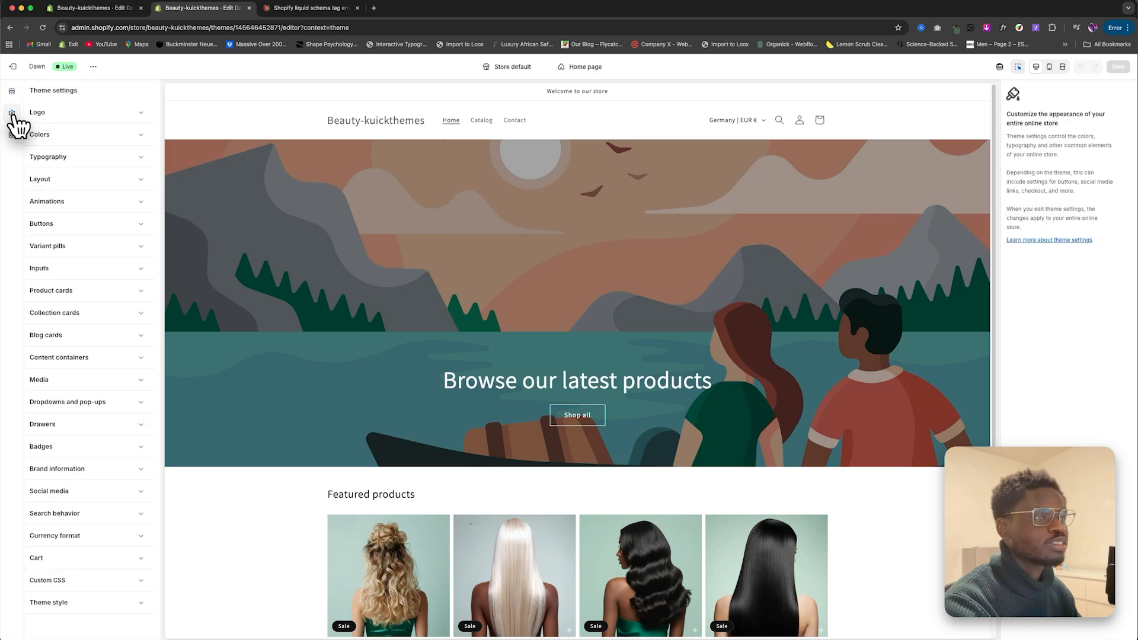
left_click(52, 138)
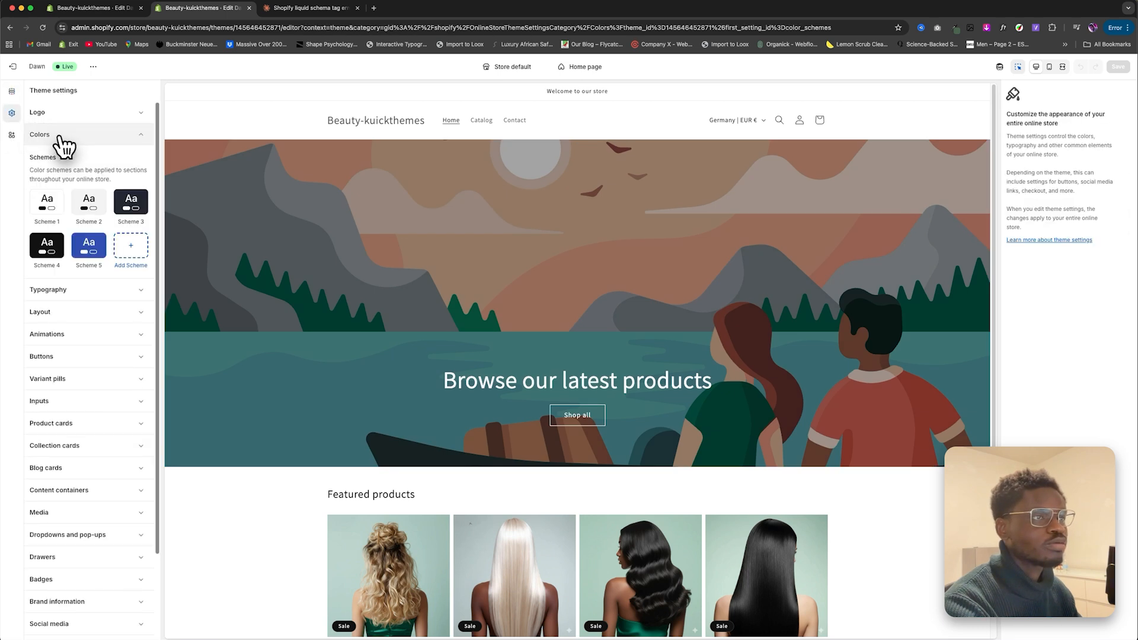
left_click(53, 207)
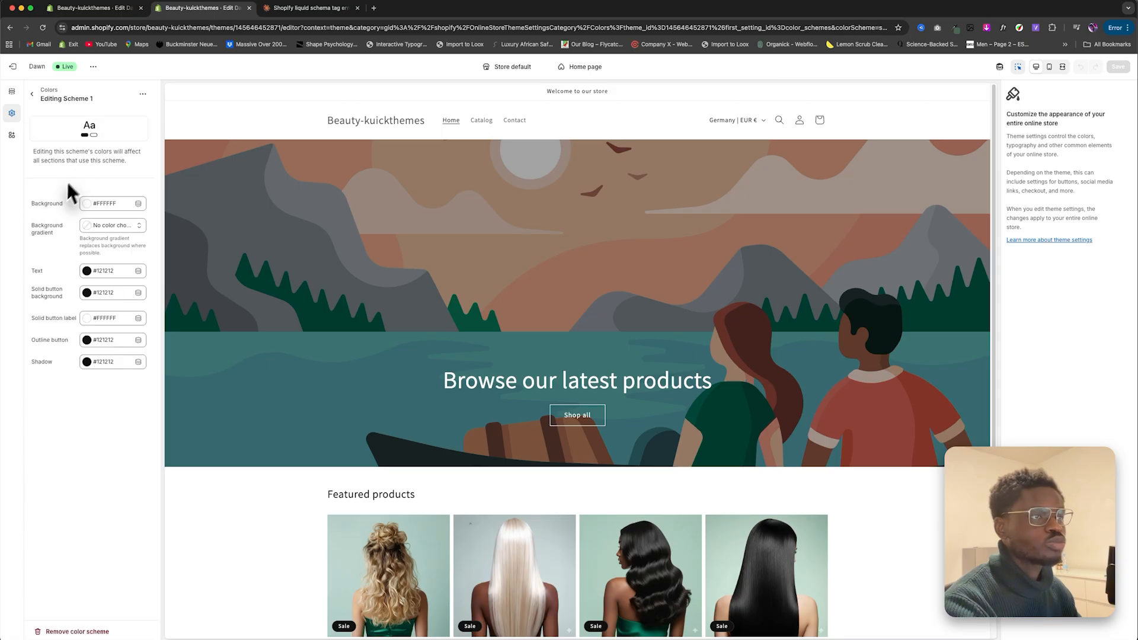
Step: Set the background color of Scheme 1 to #CAE7DD
left_click(109, 205)
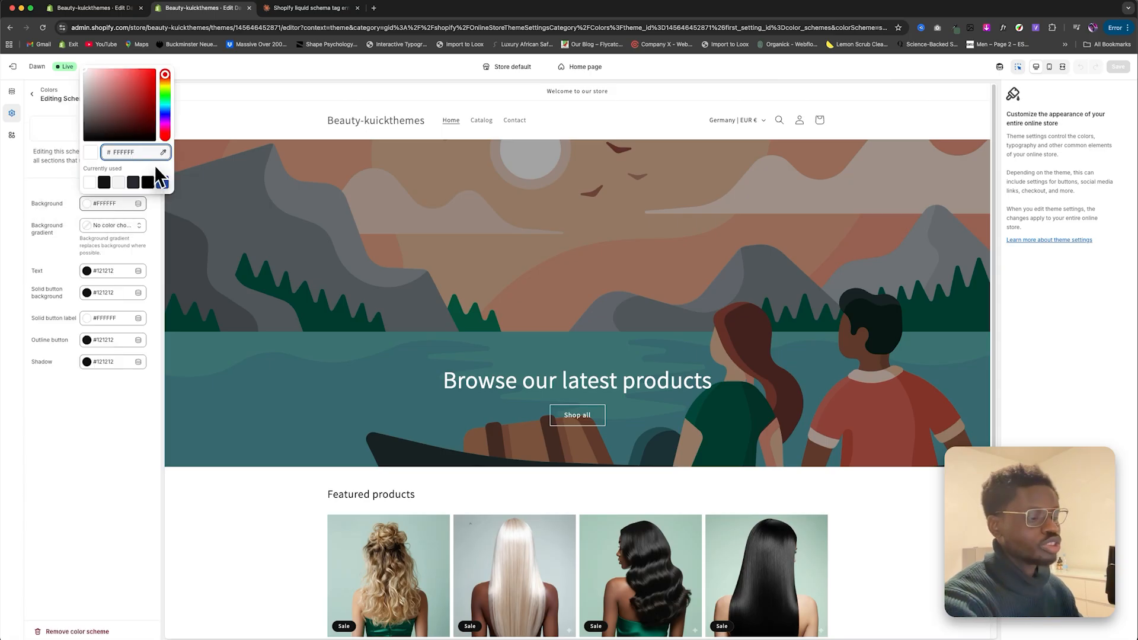
key("BackSpace")
key("BackSpace")
key("BackSpace")
key("BackSpace")
key("BackSpace")
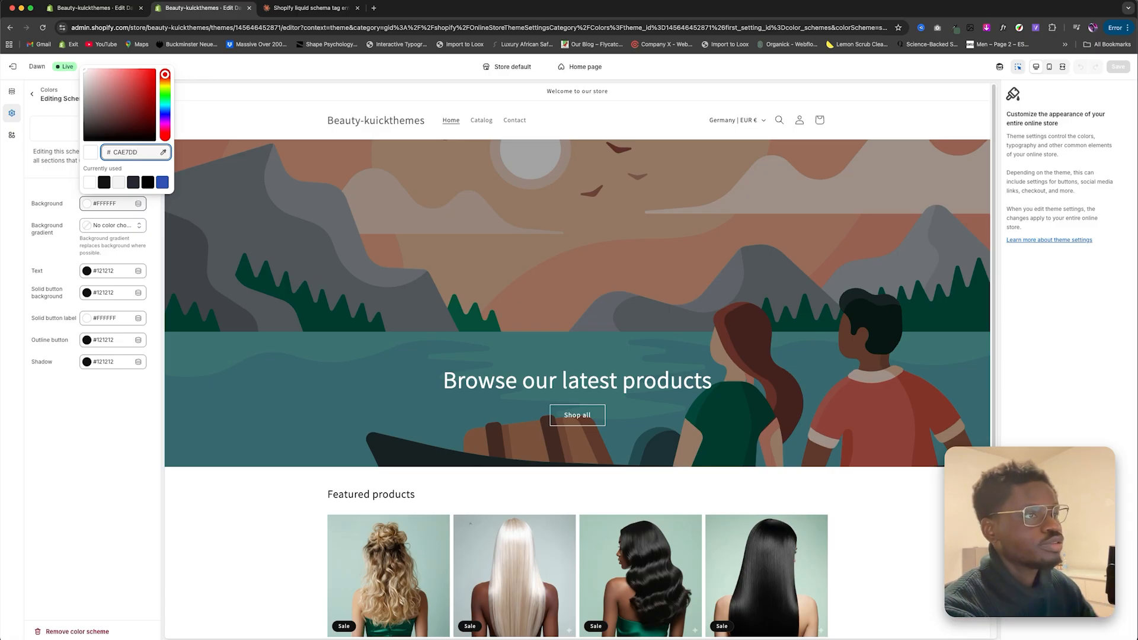
left_click(59, 249)
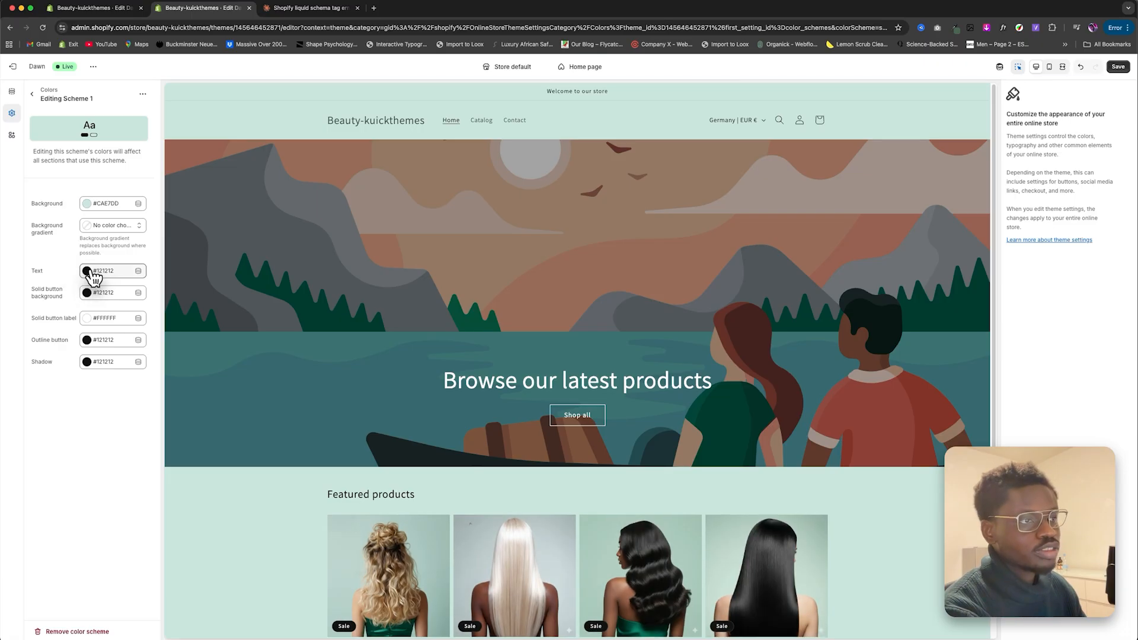
Step: Set Scheme 1's text color to #486650 and its solid button background to #CFB083
left_click(87, 270)
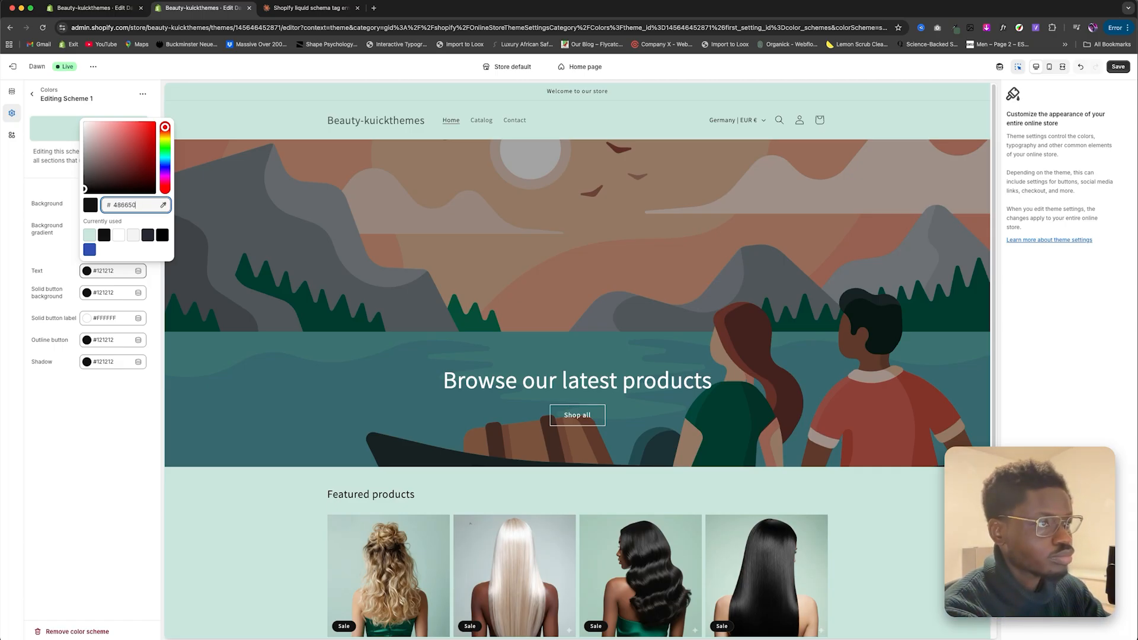
left_click(61, 247)
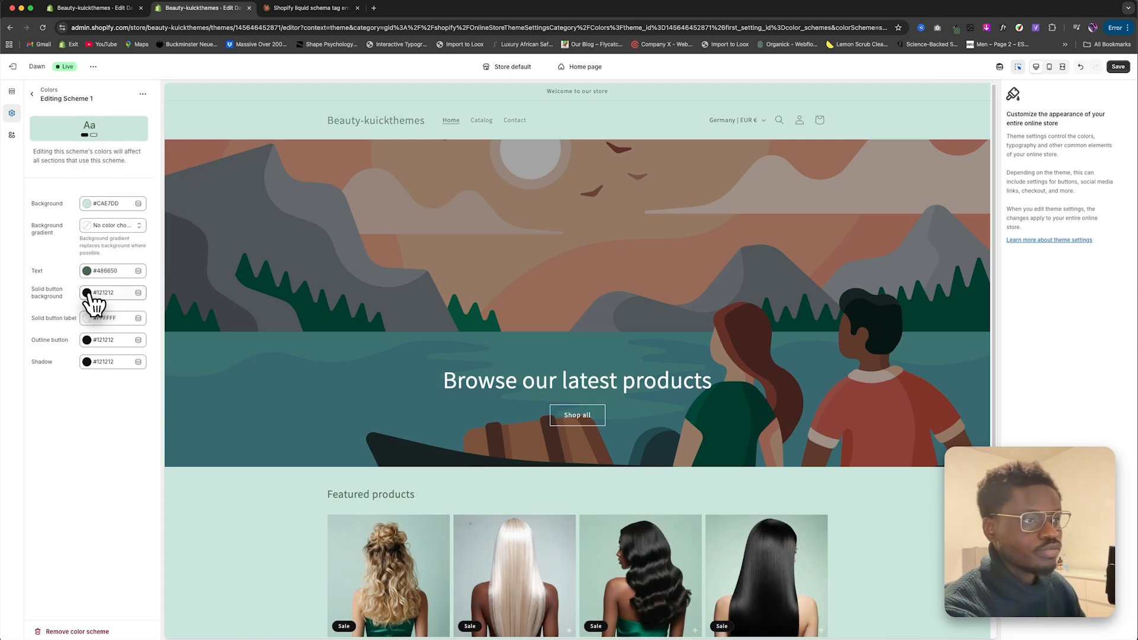
left_click(88, 292)
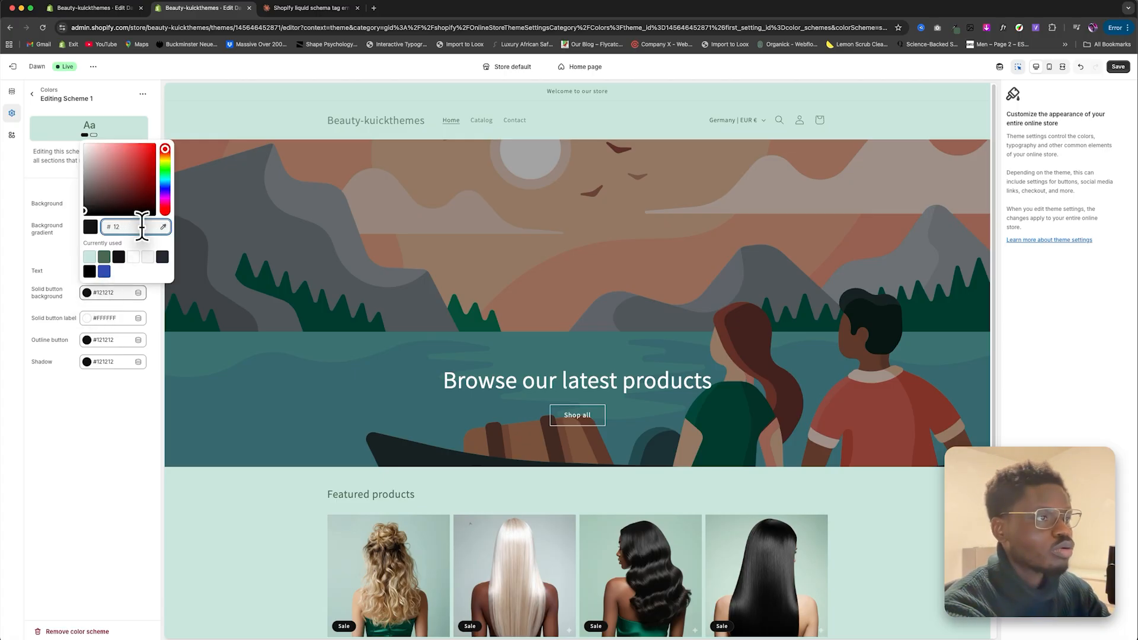
key("BackSpace")
key("BackSpace")
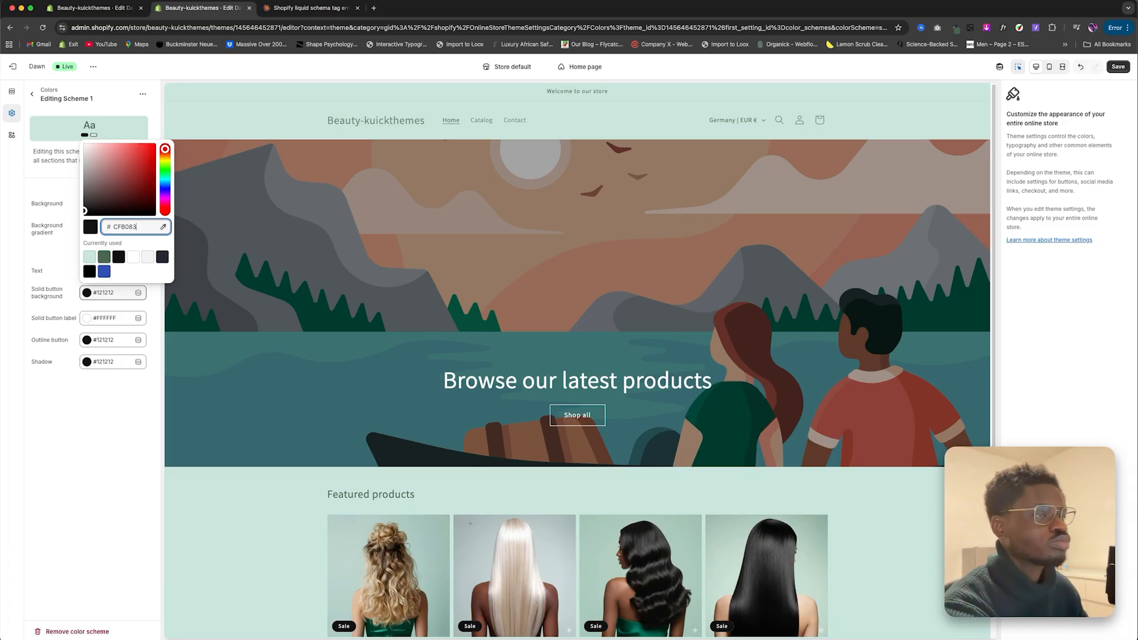
left_click(54, 252)
key("super+s")
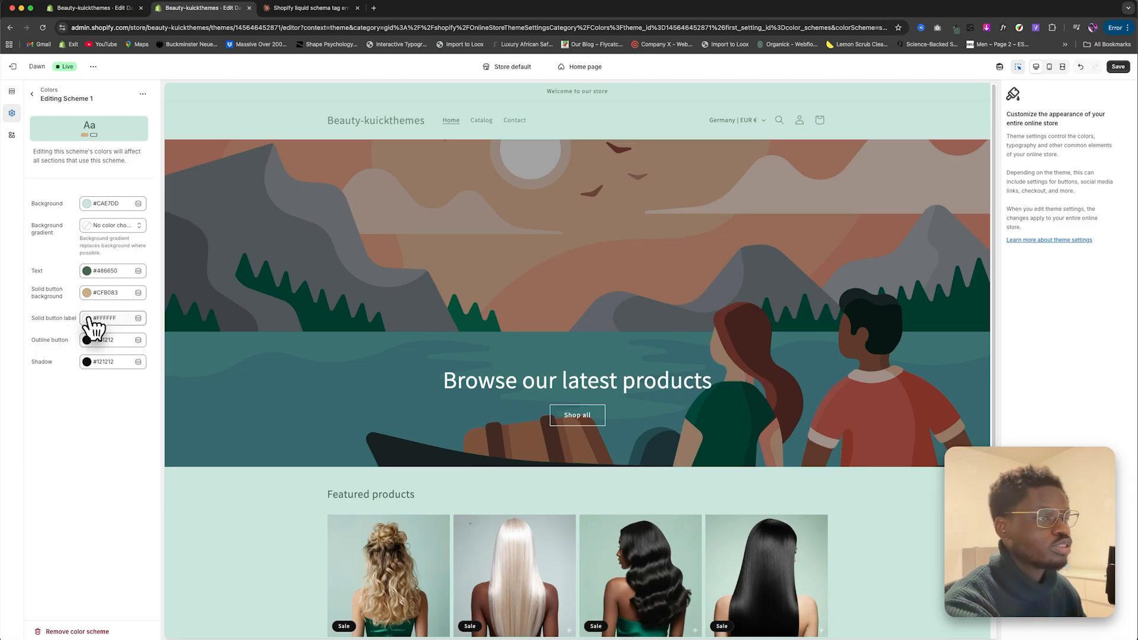
Step: Set Scheme 1's solid button label and outline button colors to #486650 and save the theme
left_click(92, 325)
left_click(103, 282)
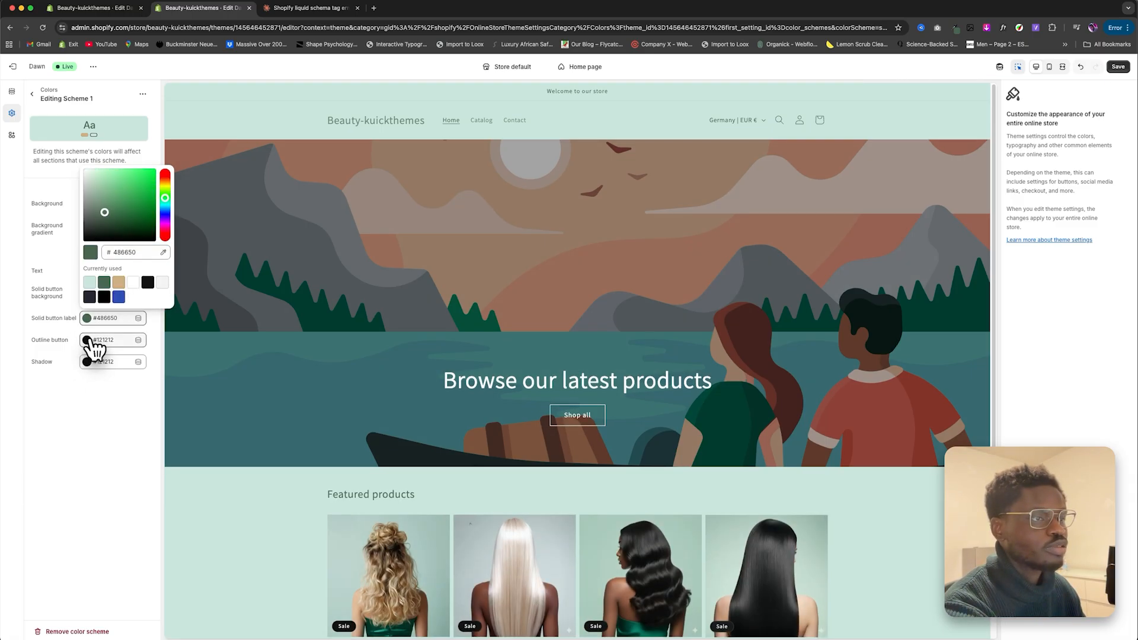
left_click(93, 340)
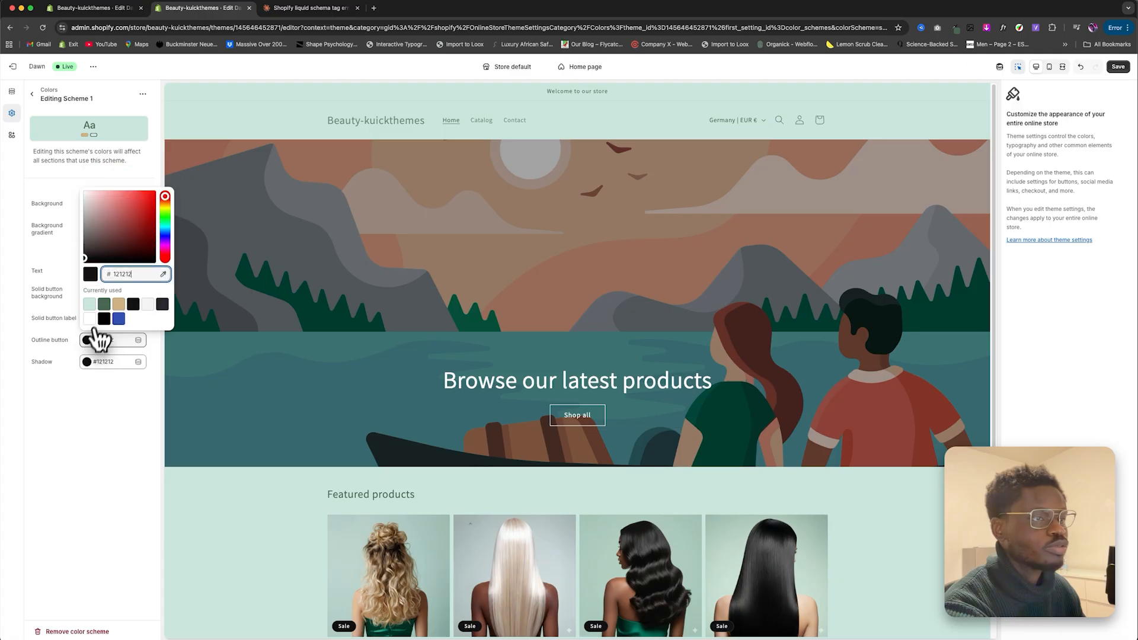
left_click(105, 303)
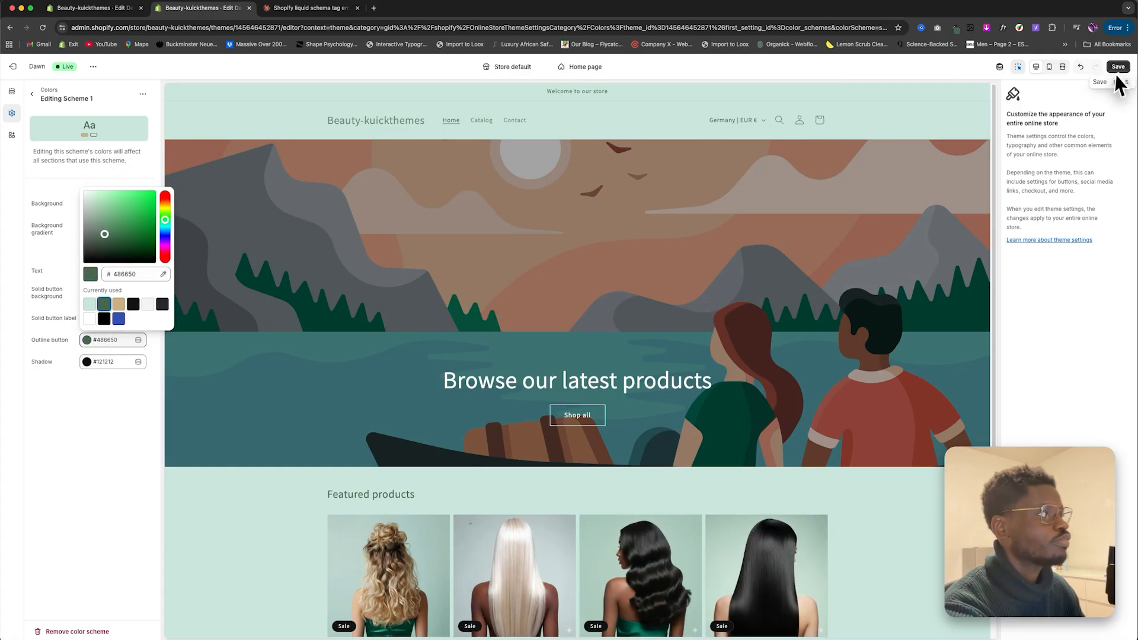
left_click(1117, 67)
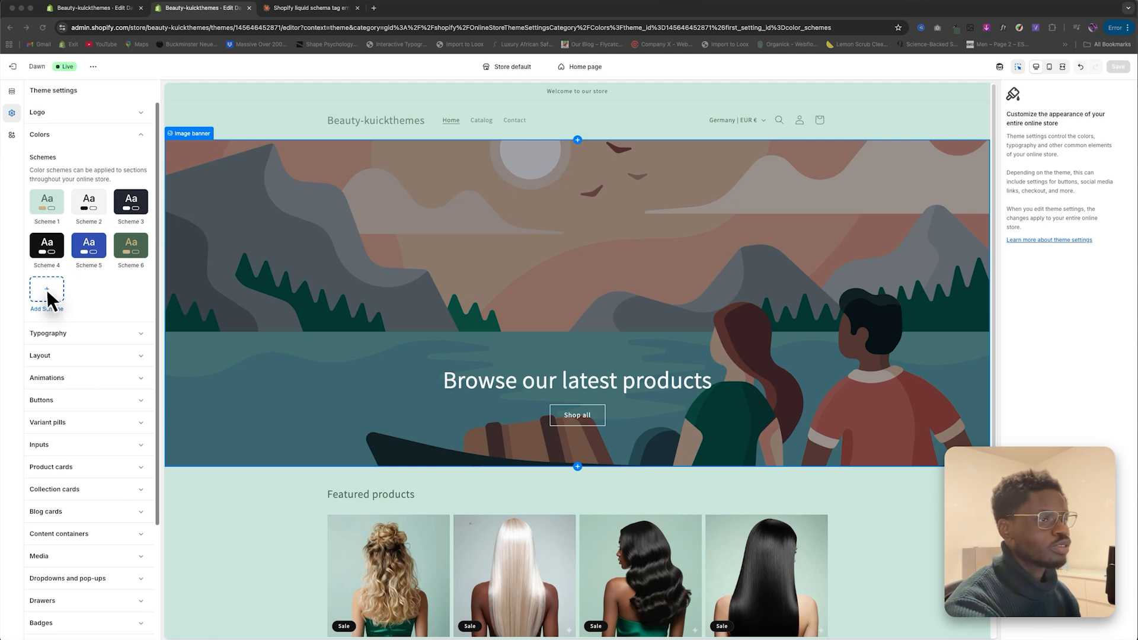
Step: Open color Scheme 6 and check its background, text, solid button background and outline button colors
left_click(131, 248)
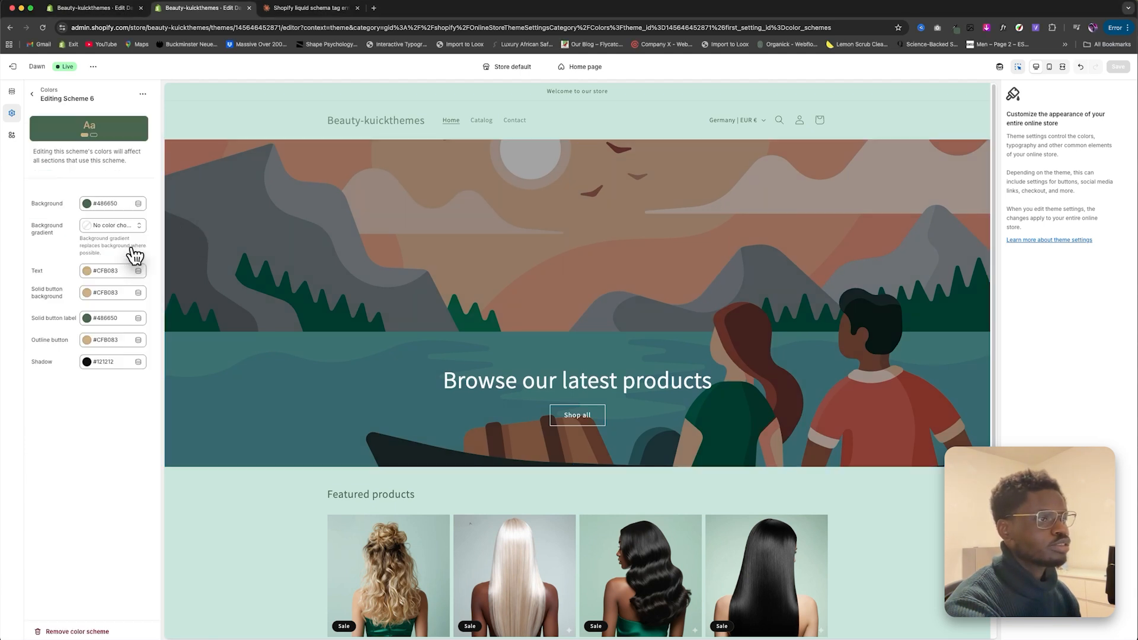
left_click(89, 205)
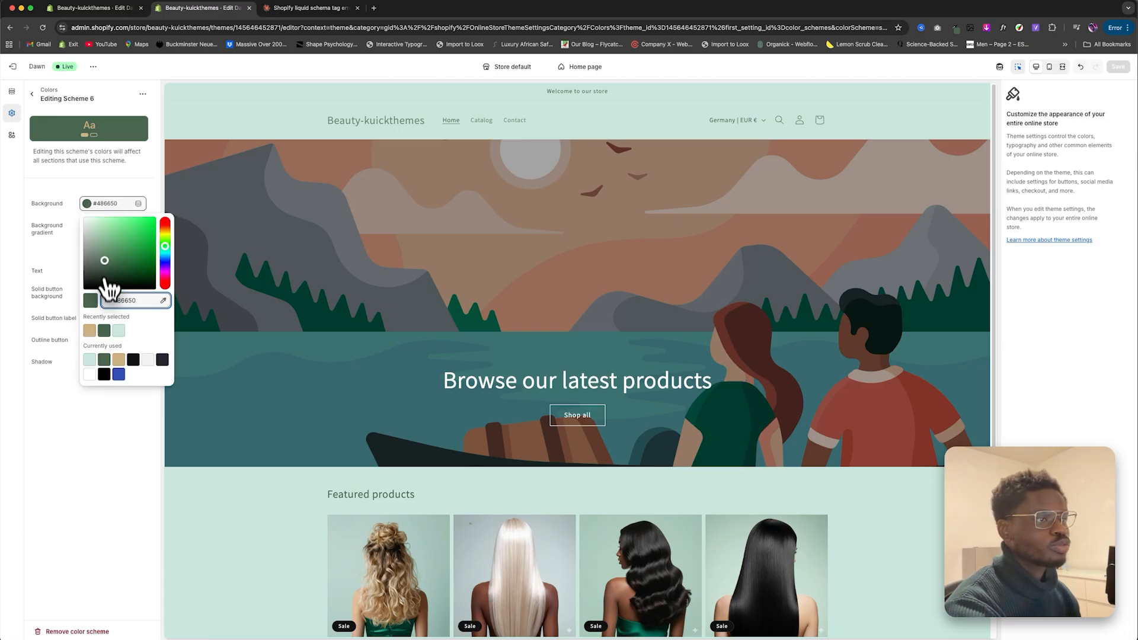
left_click(104, 330)
left_click(83, 428)
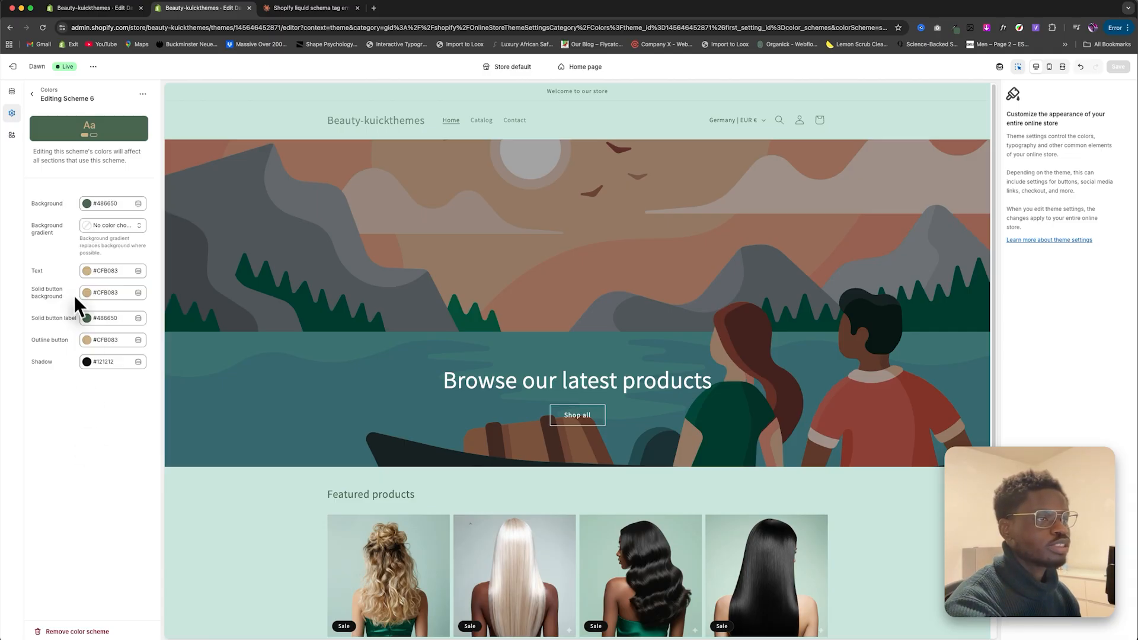
left_click(87, 272)
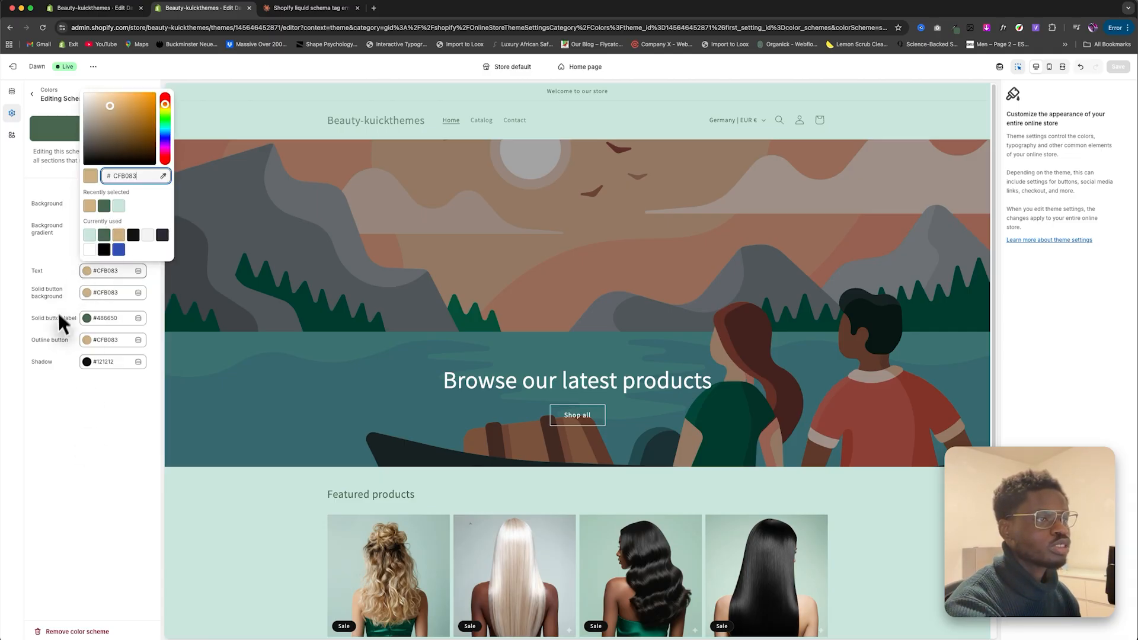
left_click(85, 293)
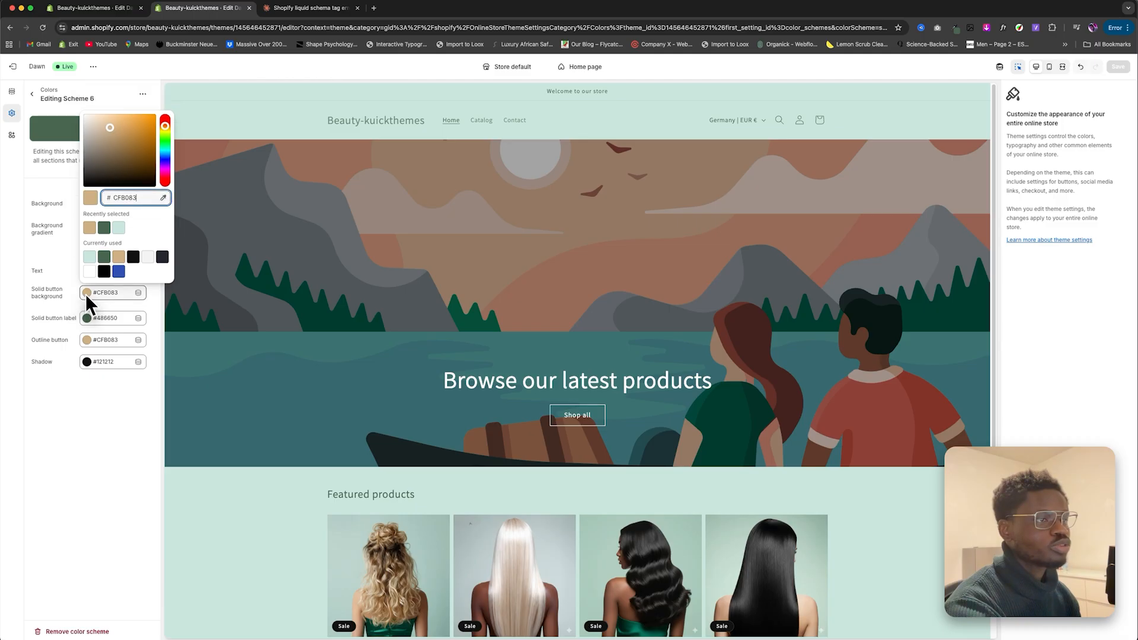
left_click(88, 342)
left_click(81, 426)
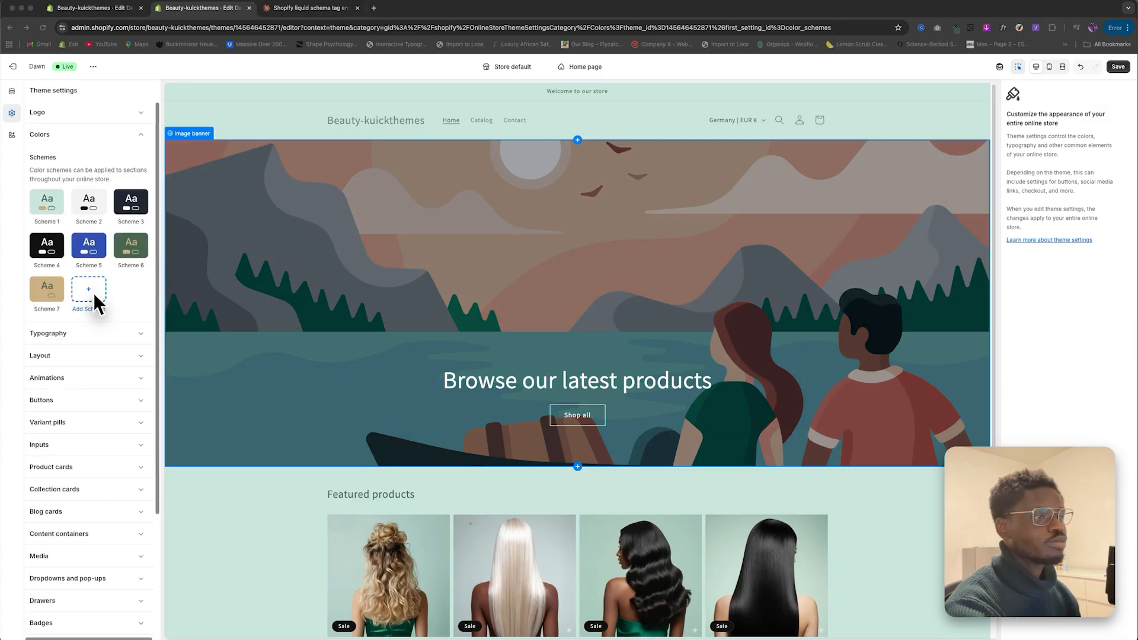
Step: Open color Scheme 7 and set its solid button background to #486650
left_click(46, 296)
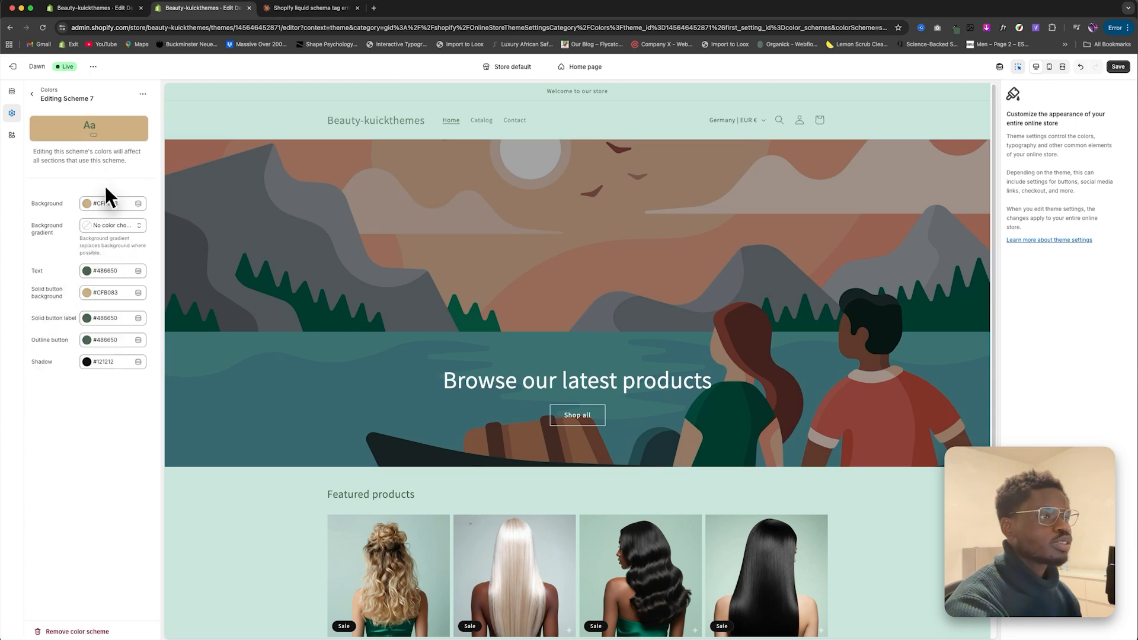
left_click(91, 205)
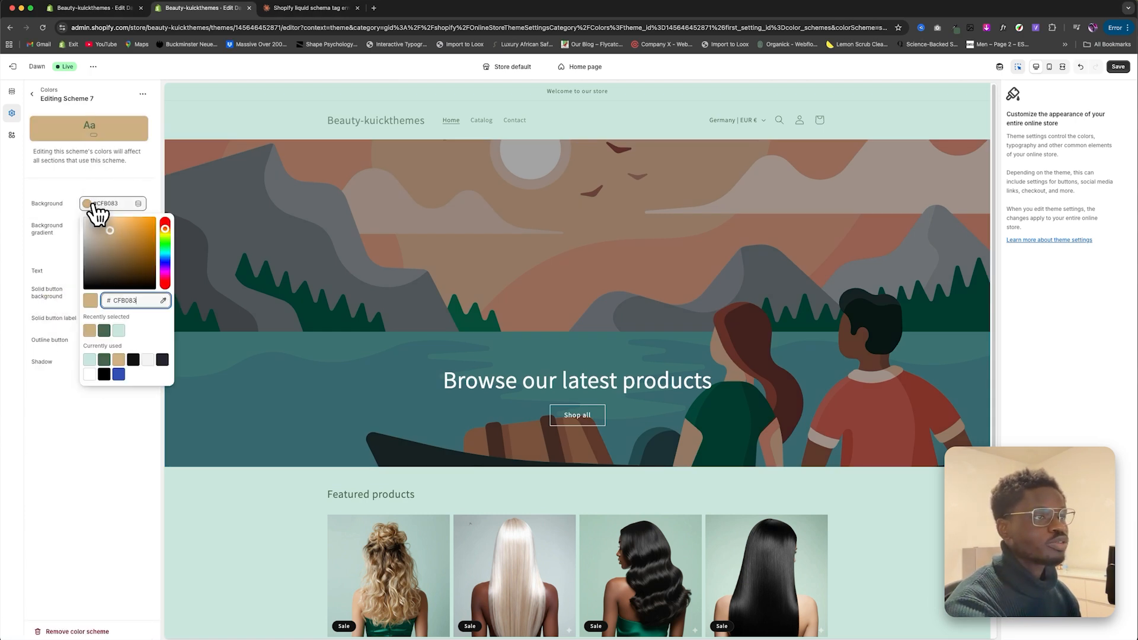
left_click(47, 370)
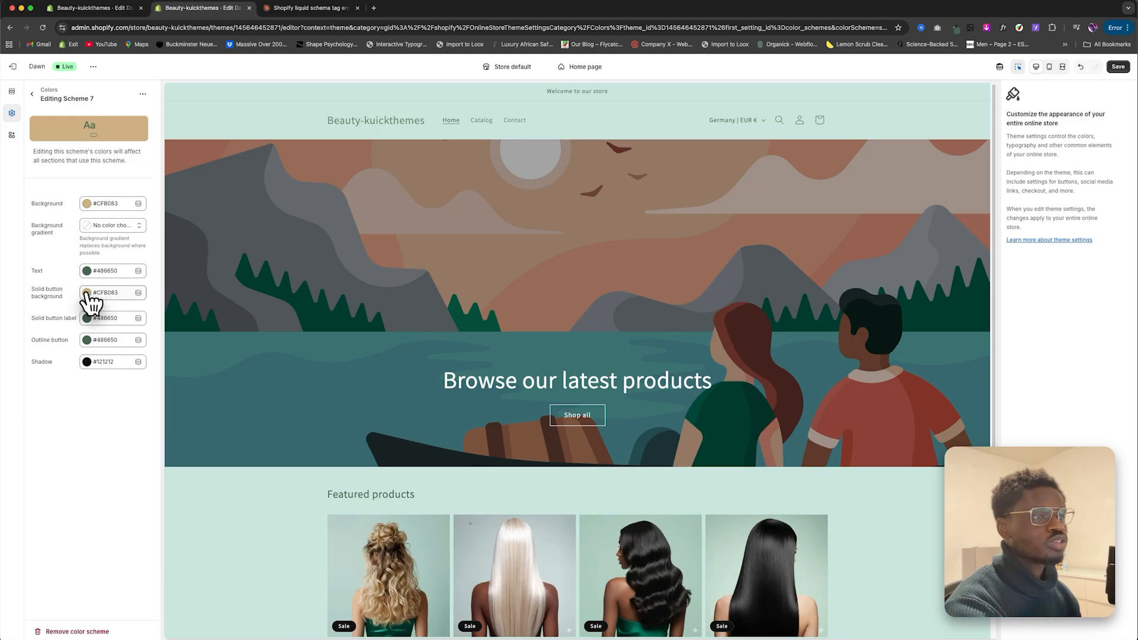
left_click(87, 292)
left_click(105, 256)
left_click(79, 409)
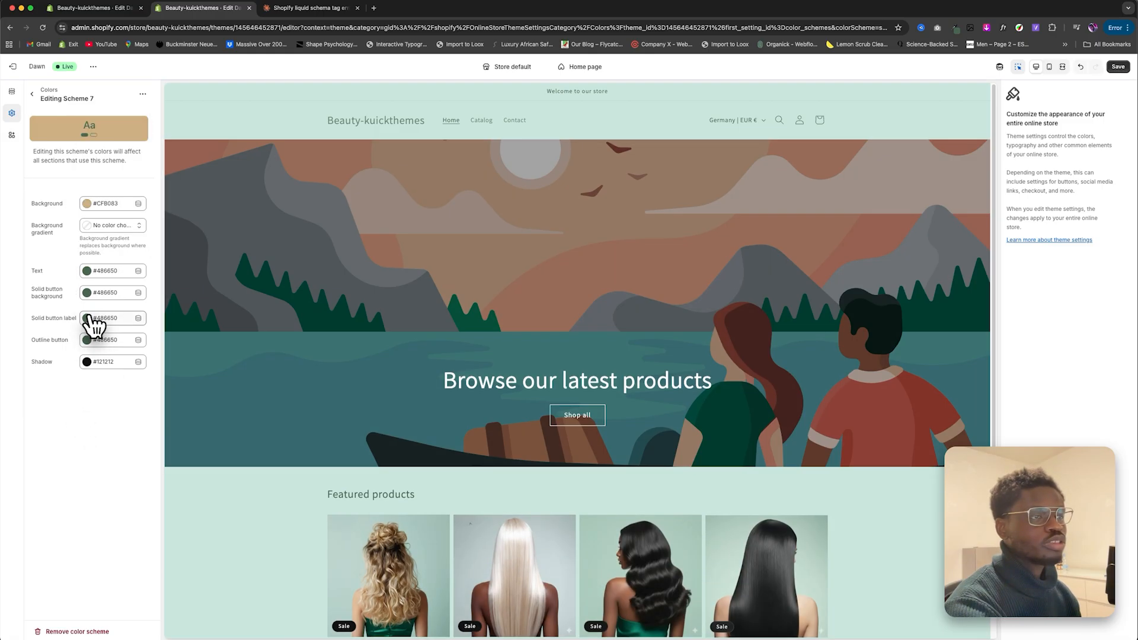
Step: Set the solid button label color of Scheme 7 to #CFB083 and save the theme
left_click(87, 318)
left_click(90, 253)
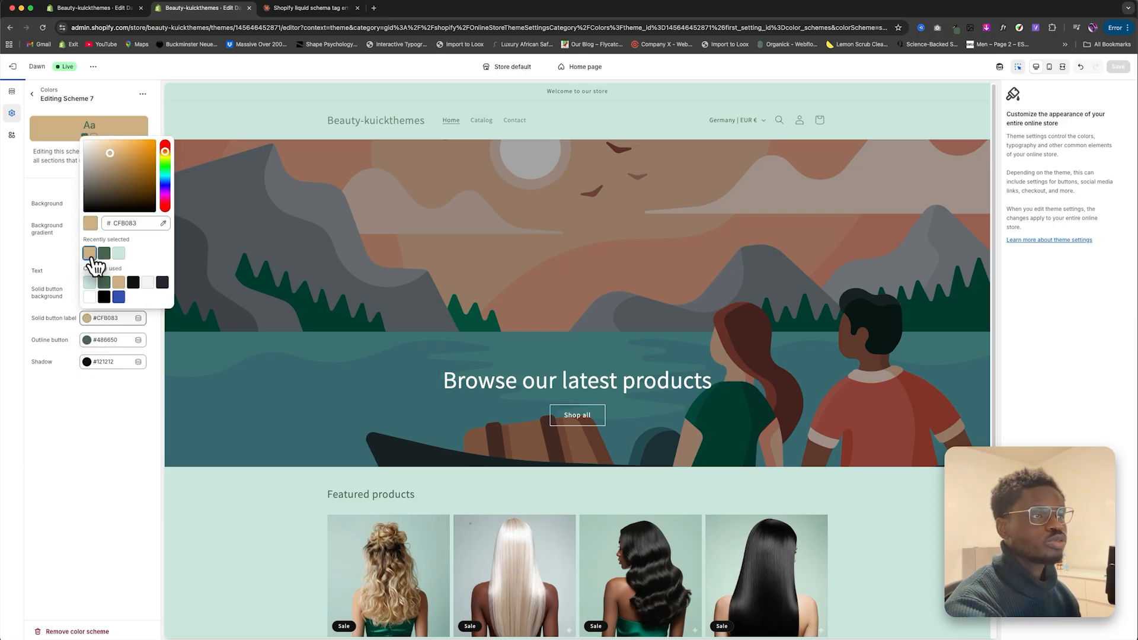
left_click(99, 455)
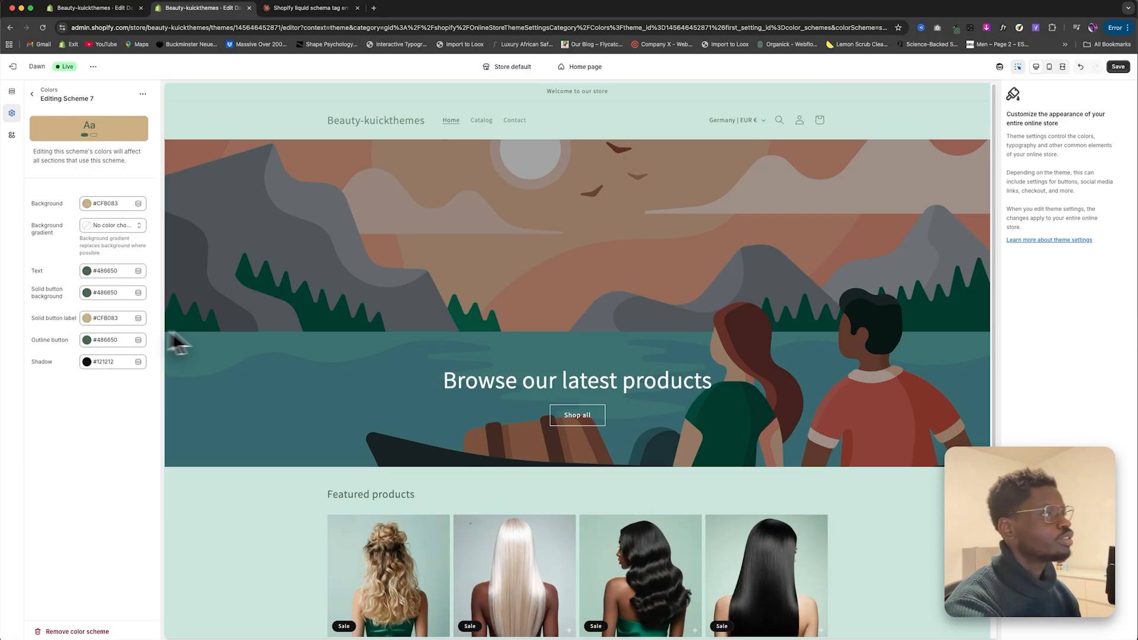
left_click(1118, 67)
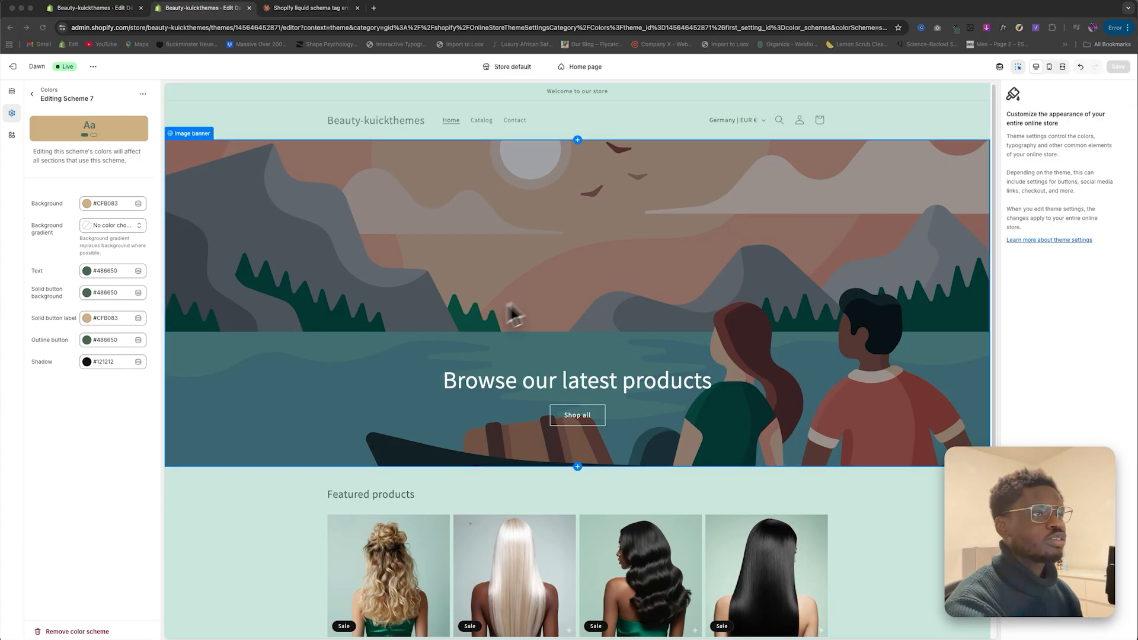
Step: Add a new color scheme after Scheme 7 and set its background to #FFFFFF
left_click(33, 94)
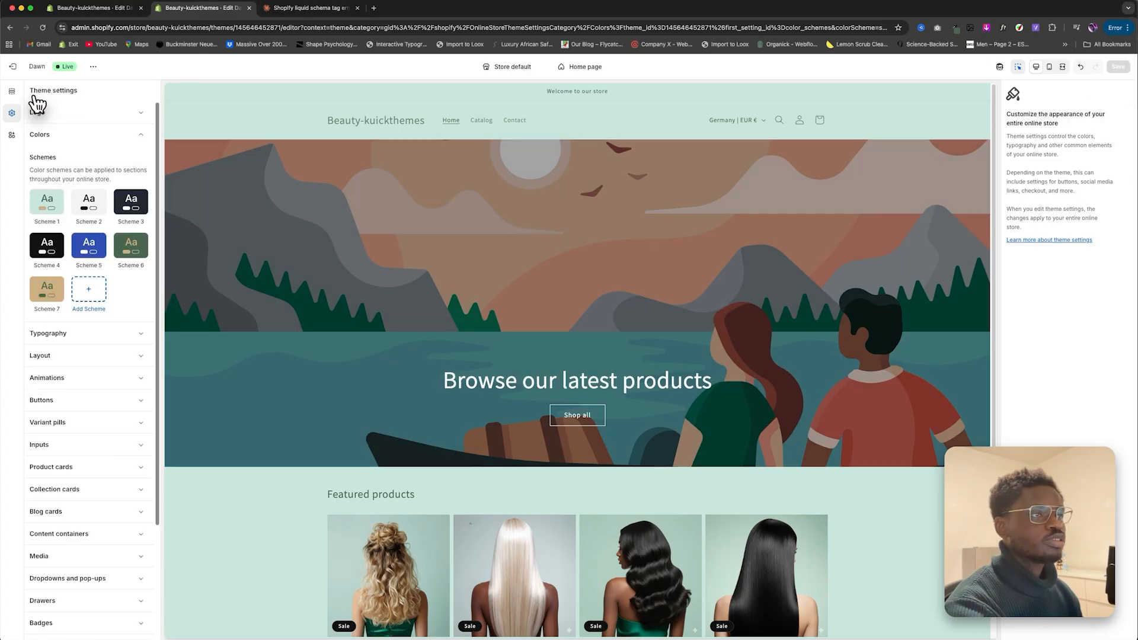
left_click(89, 297)
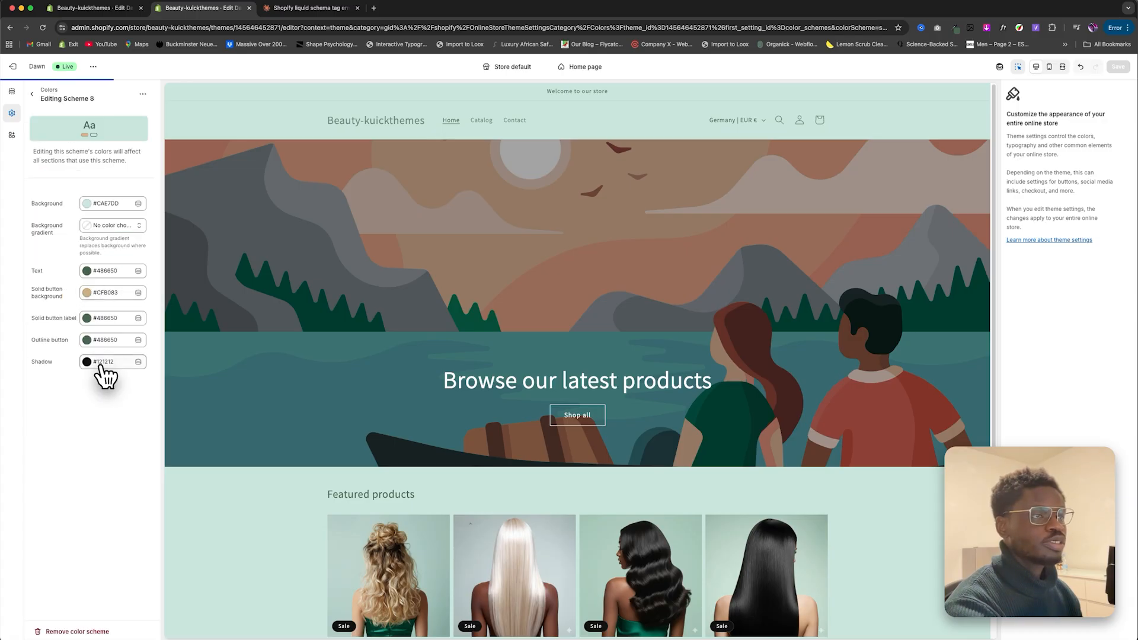
left_click(94, 204)
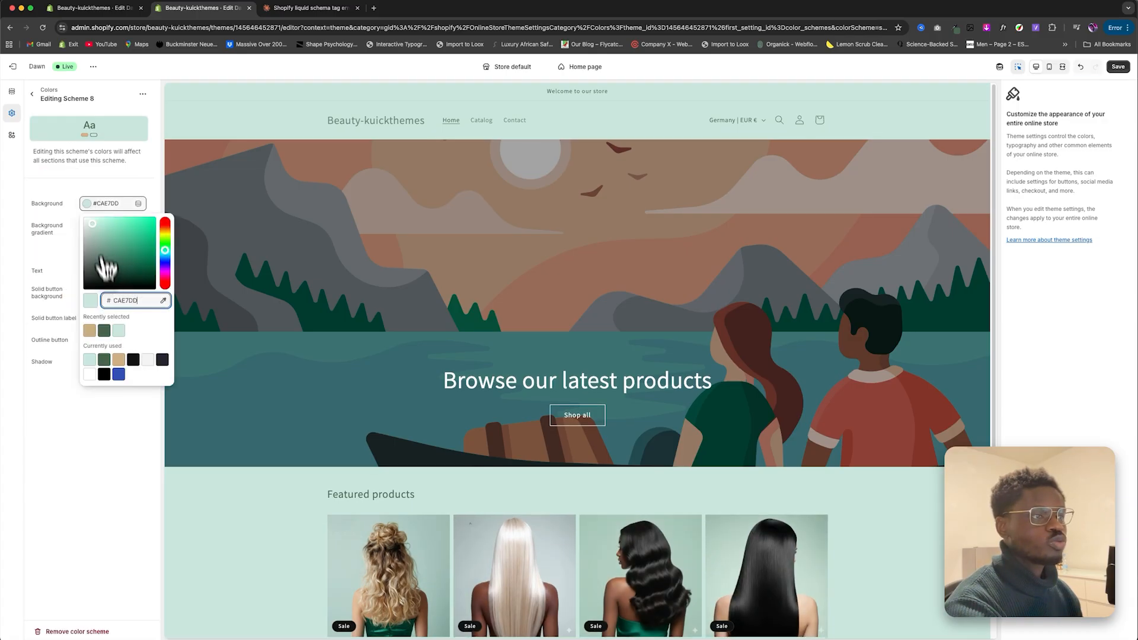
left_click_drag(112, 221, 53, 166)
left_click(37, 392)
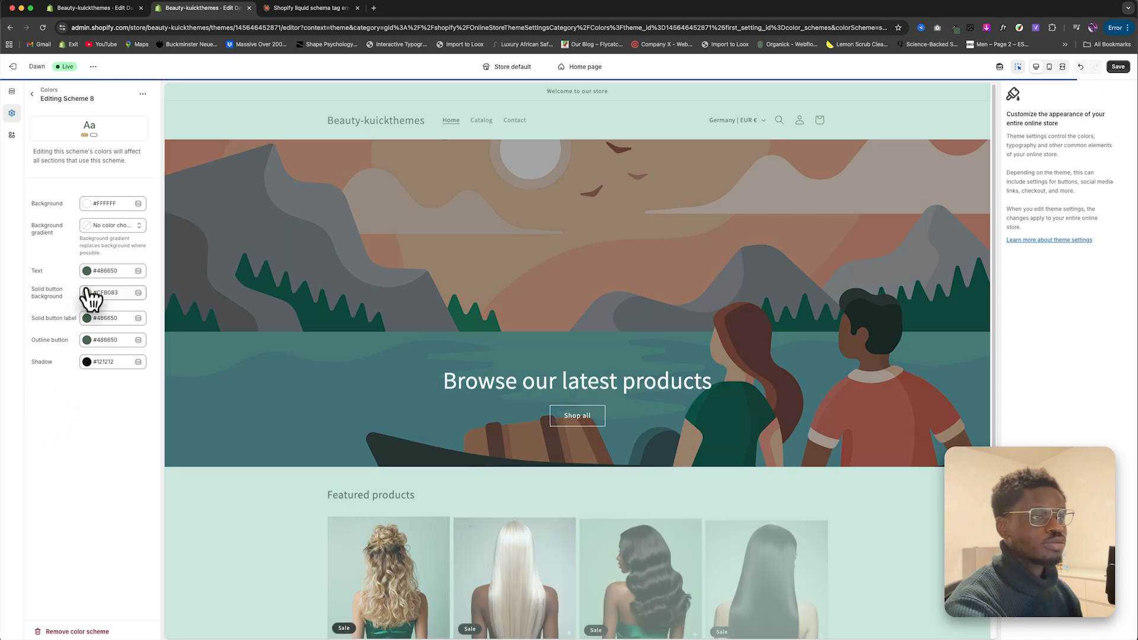
Step: Set the new scheme's text color to #FFFFFF and its outline button color to #CFB083, and save the theme
left_click(87, 271)
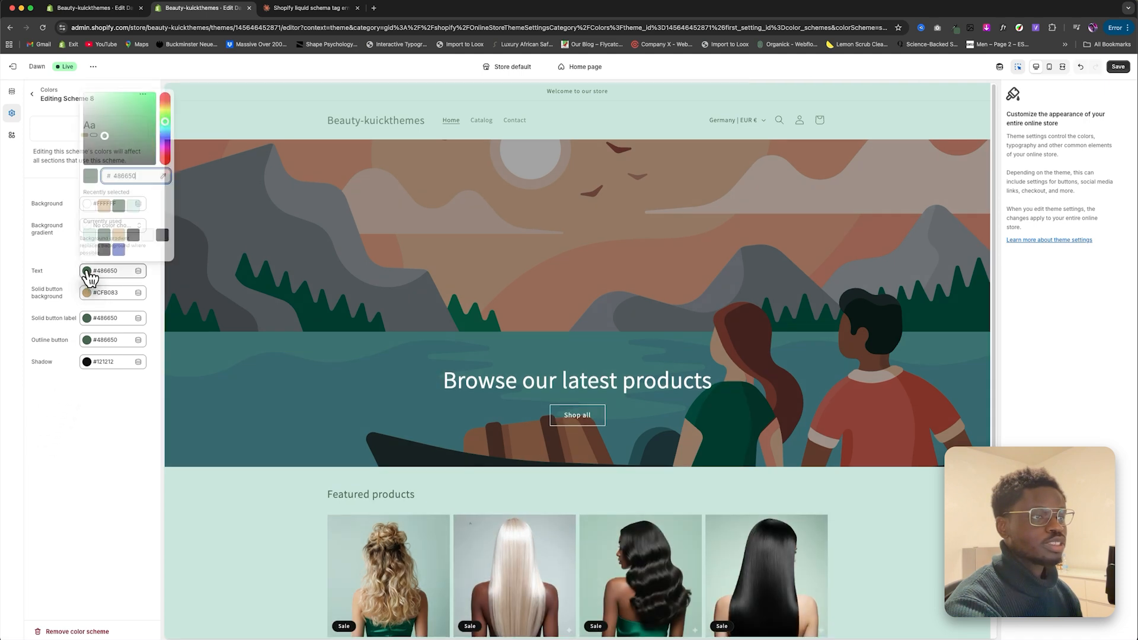
left_click(89, 206)
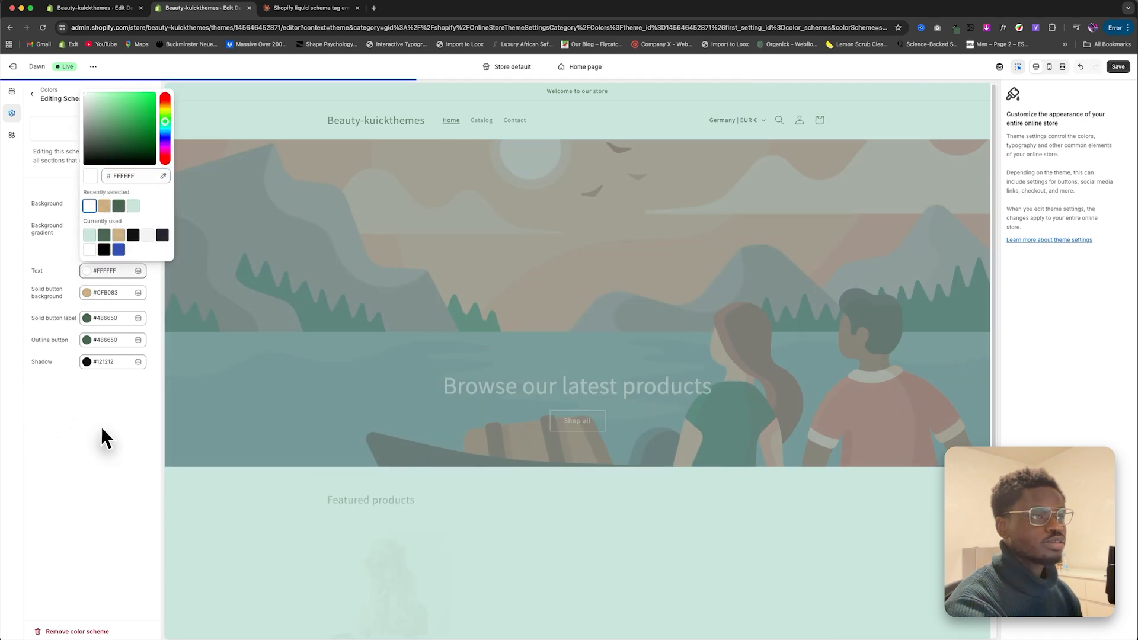
left_click(101, 425)
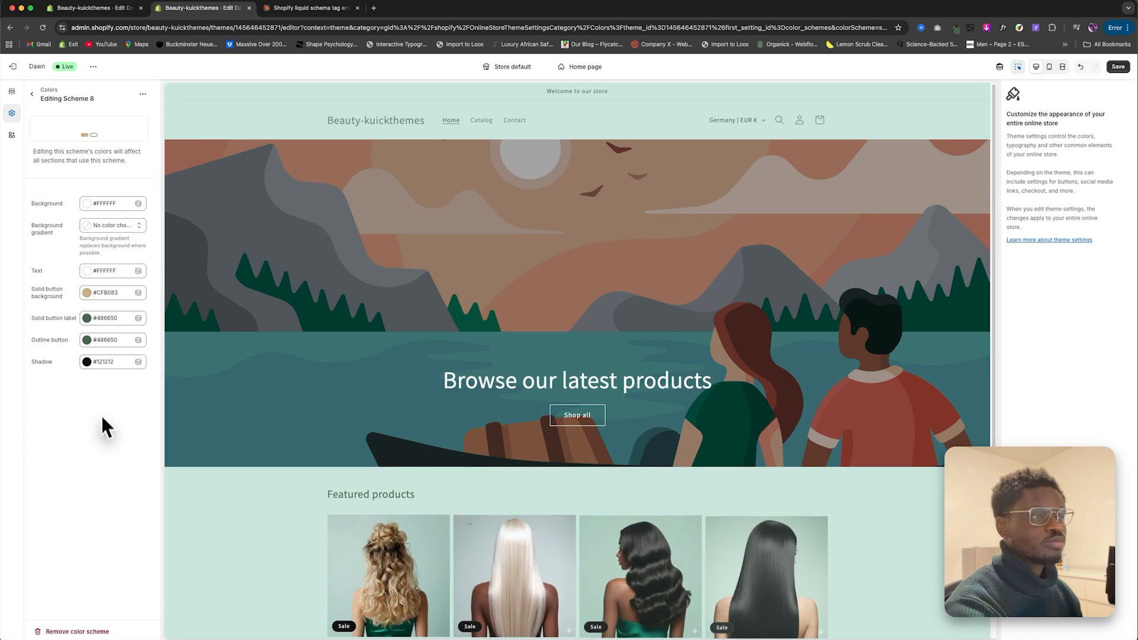
left_click(87, 340)
left_click(104, 274)
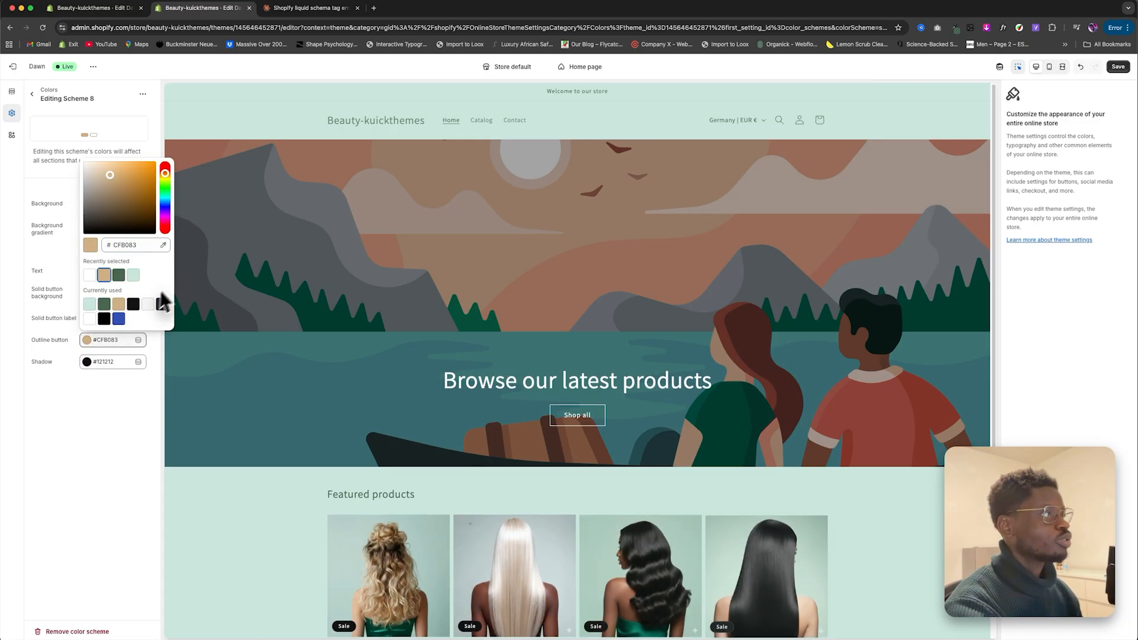
left_click(1117, 66)
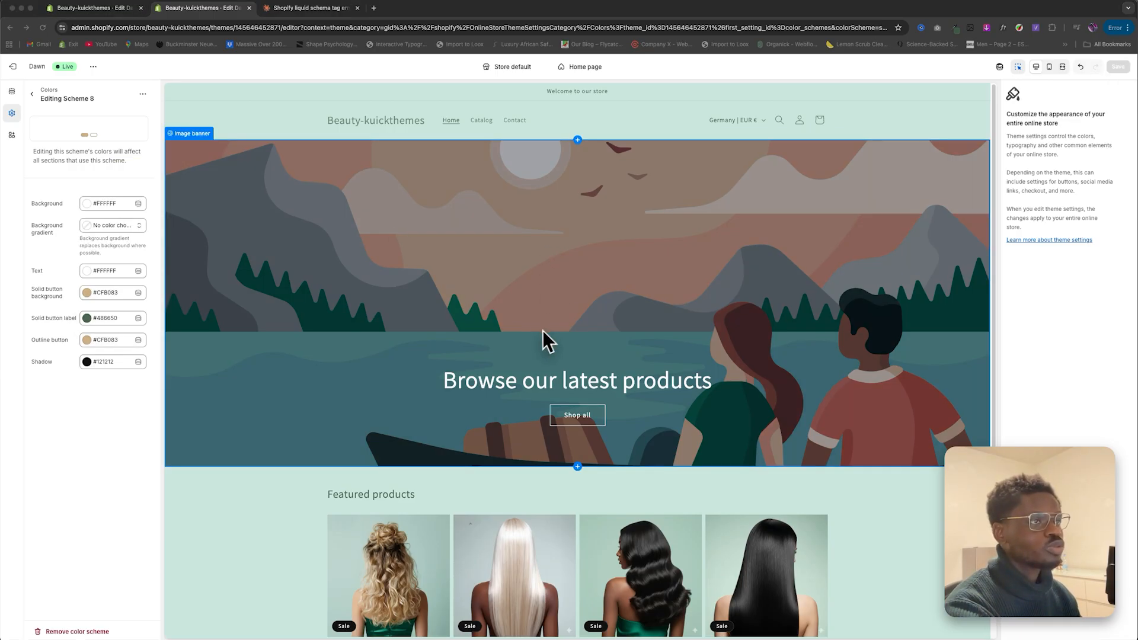
Step: Return to the general theme settings, collapse the color settings and open the typography settings
left_click(12, 91)
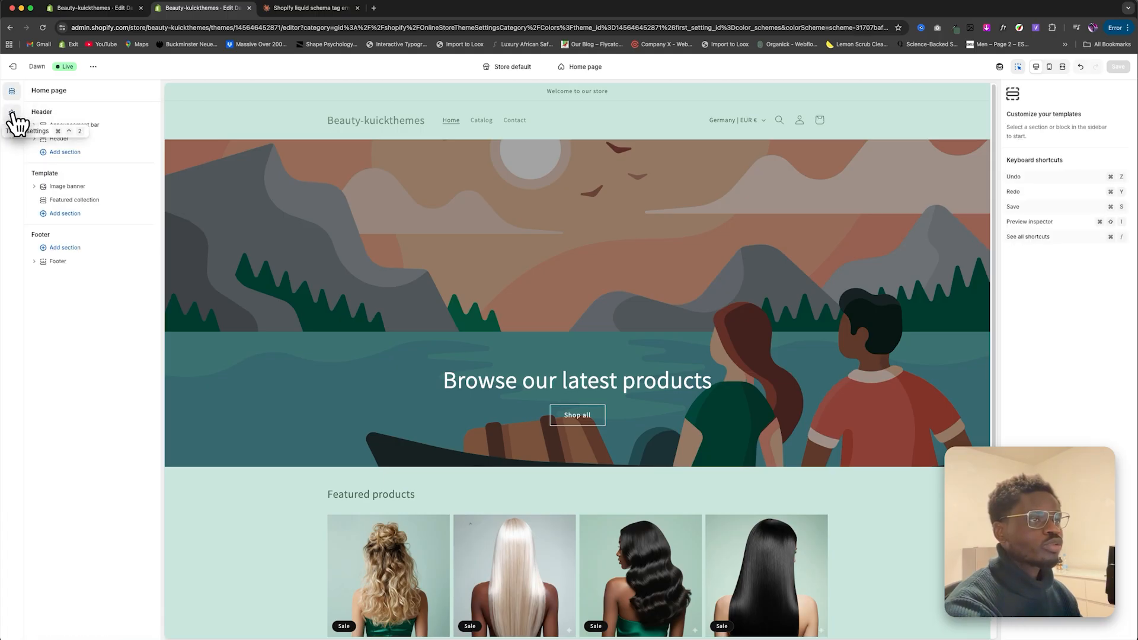
left_click(12, 113)
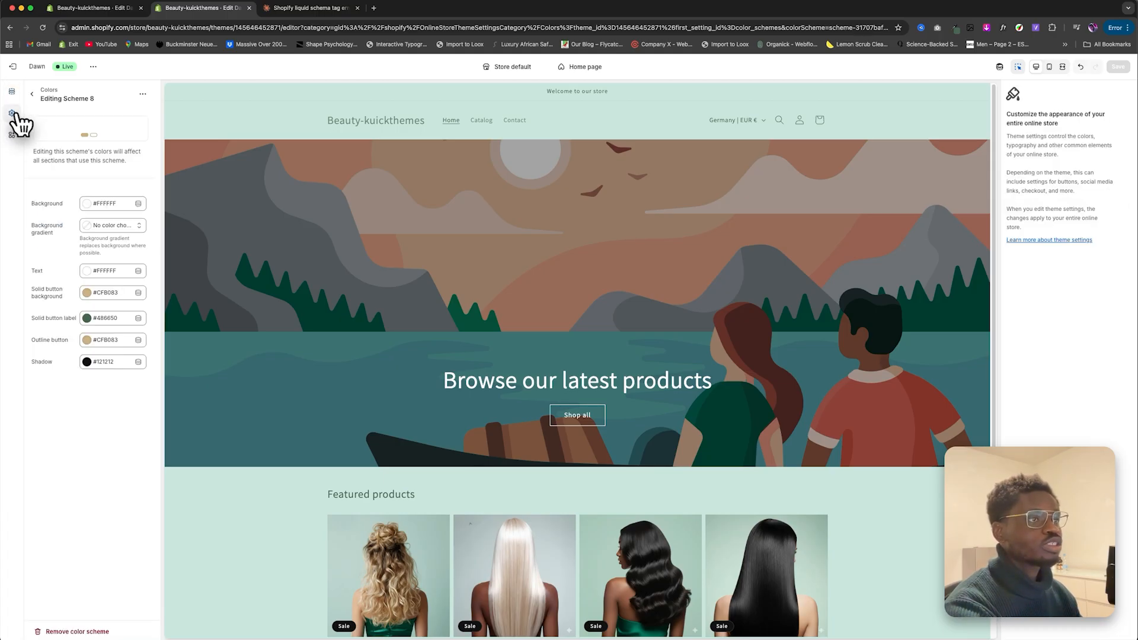
left_click(33, 95)
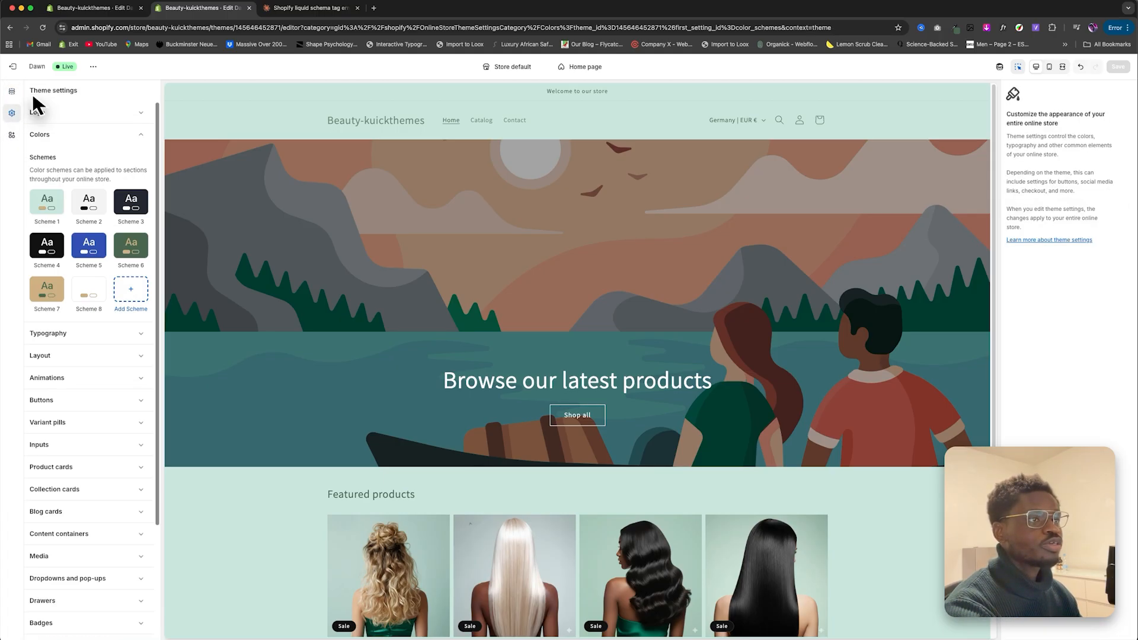
left_click(51, 134)
left_click(56, 158)
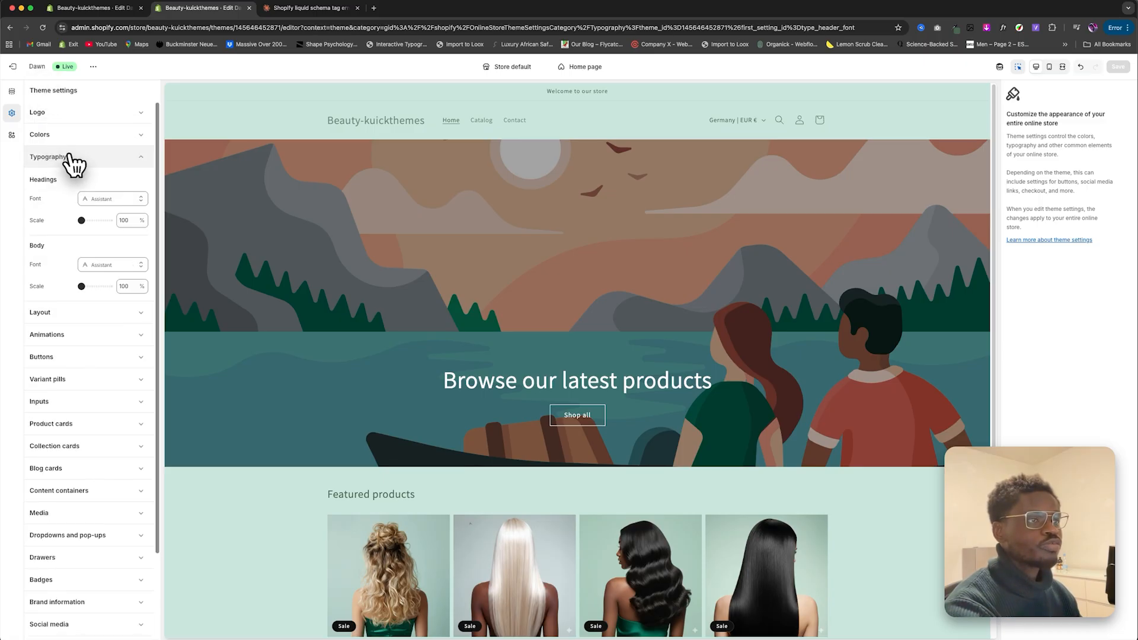
Step: Set the headings font to New York and save the theme
left_click(109, 199)
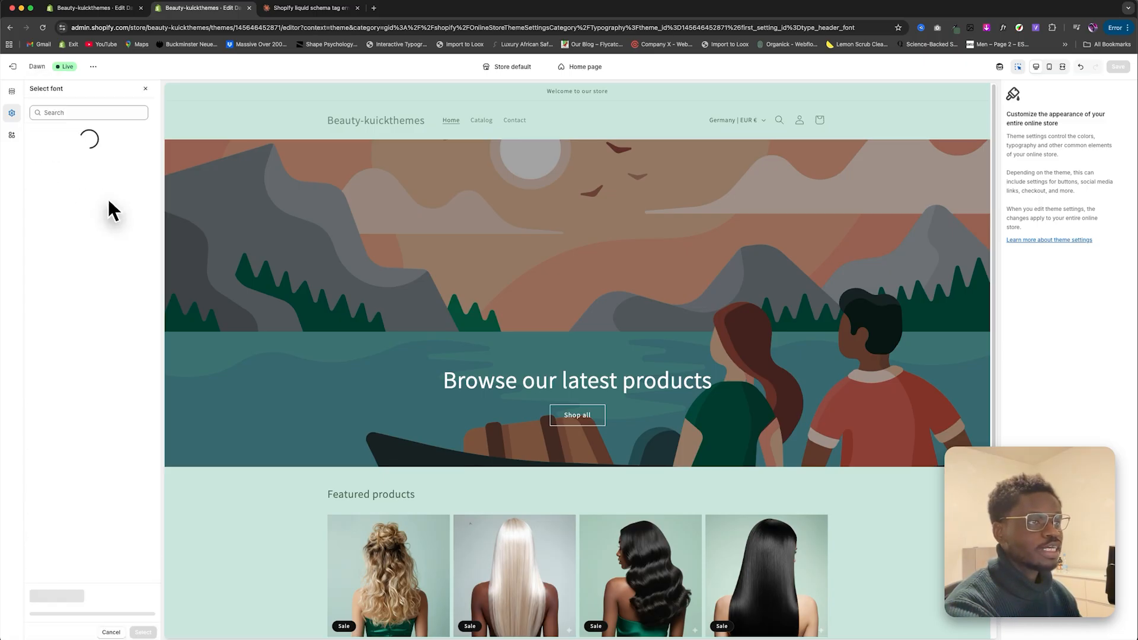
type("new")
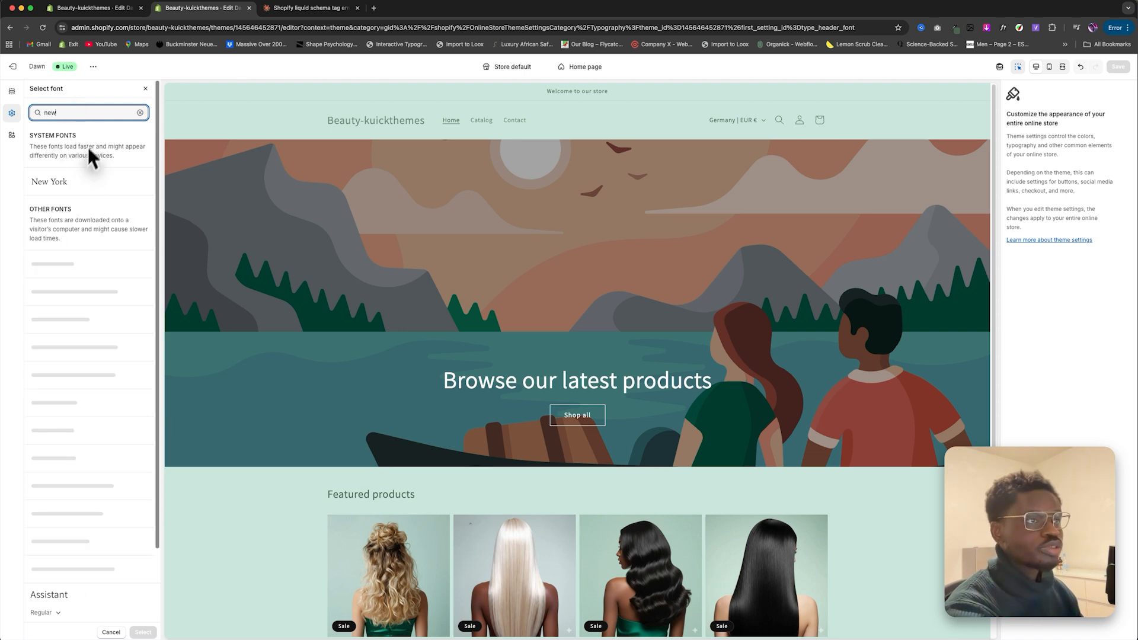
left_click(77, 180)
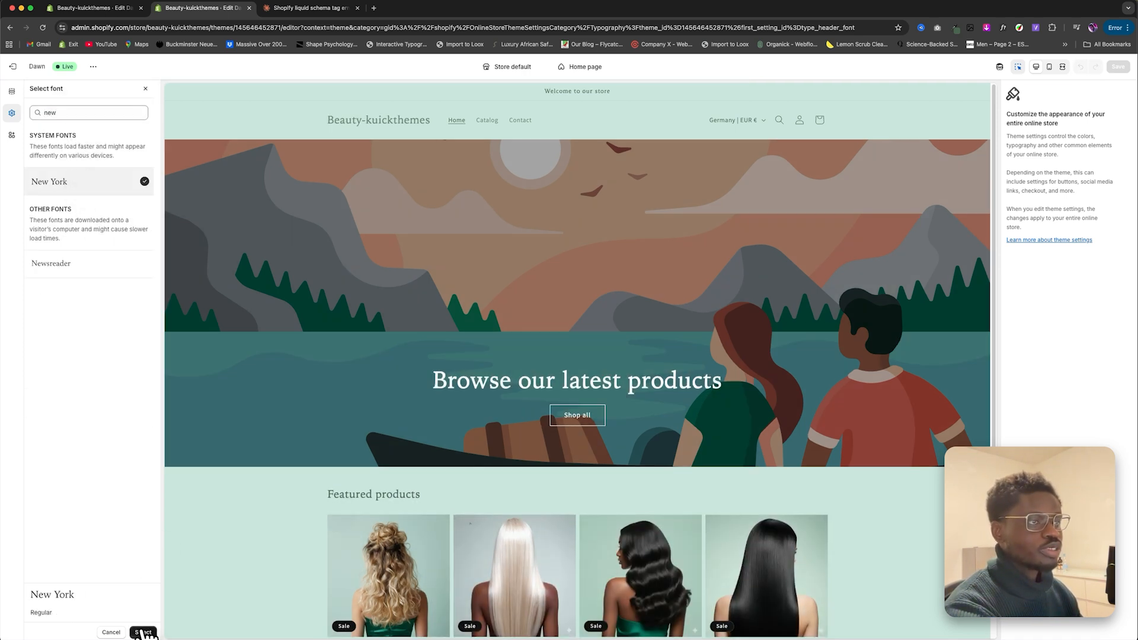
left_click(142, 632)
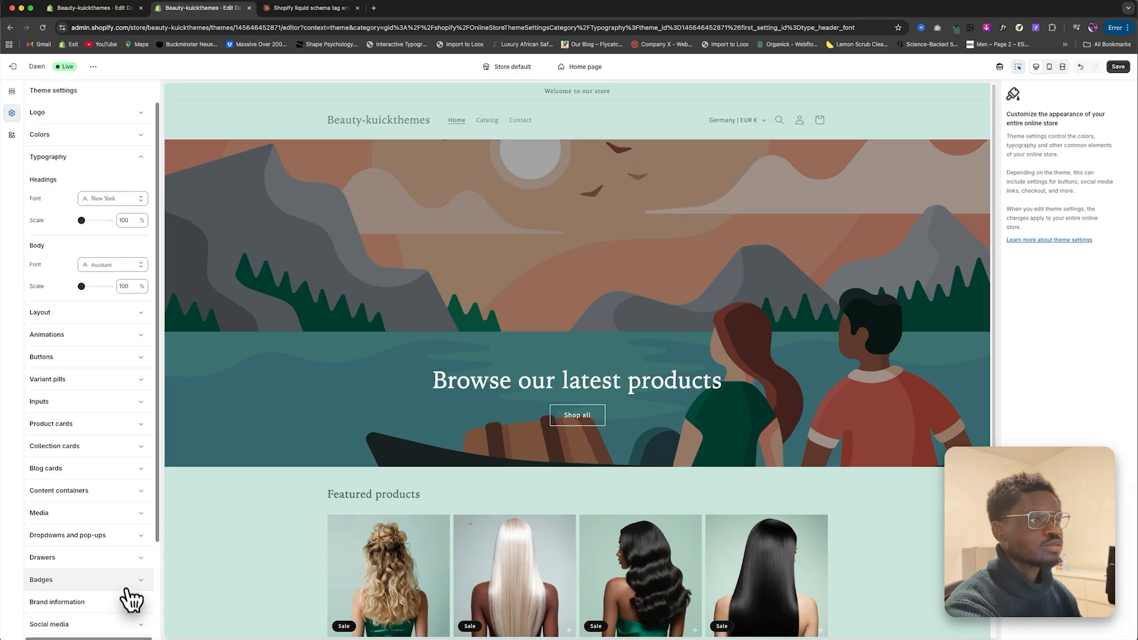
left_click(1117, 66)
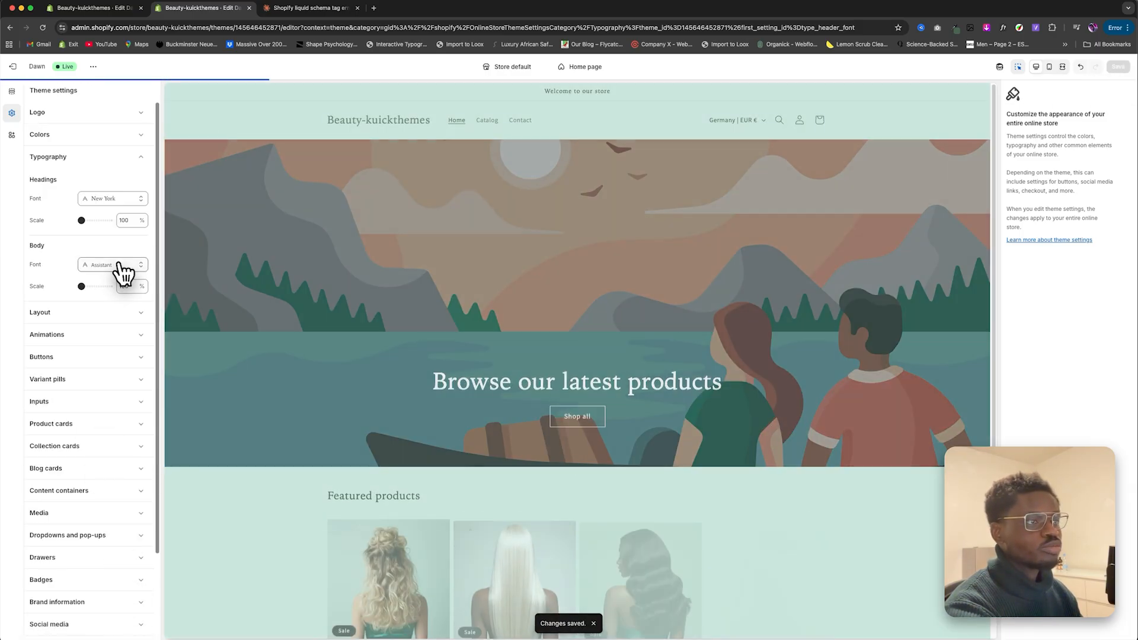
Step: Set the body font to Cabin and save the theme
left_click(118, 265)
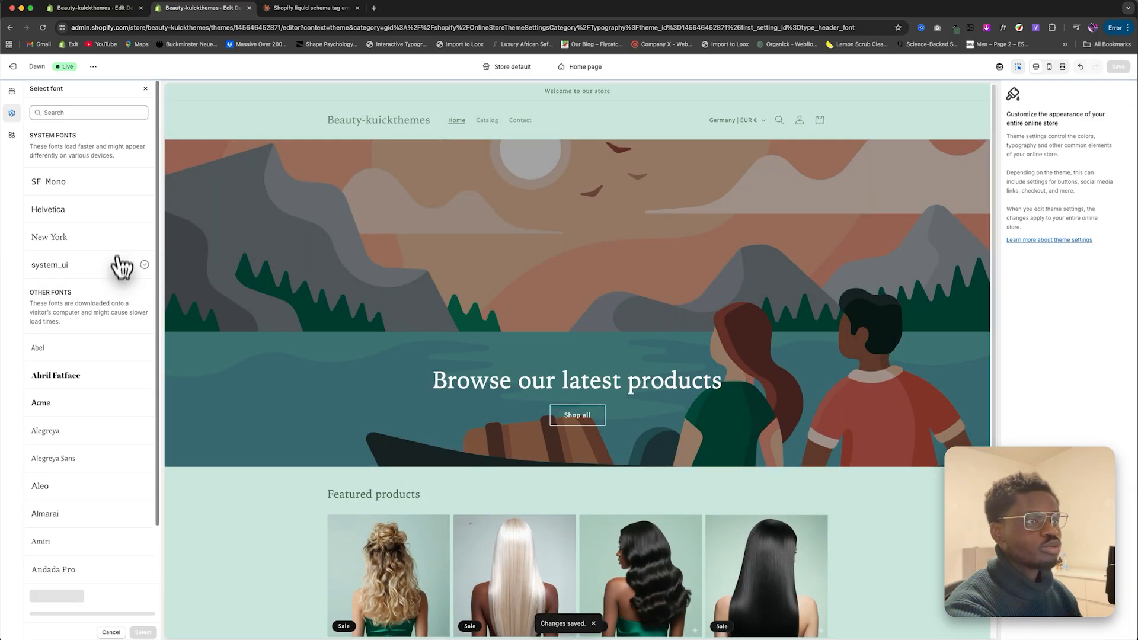
left_click(84, 112)
type("c")
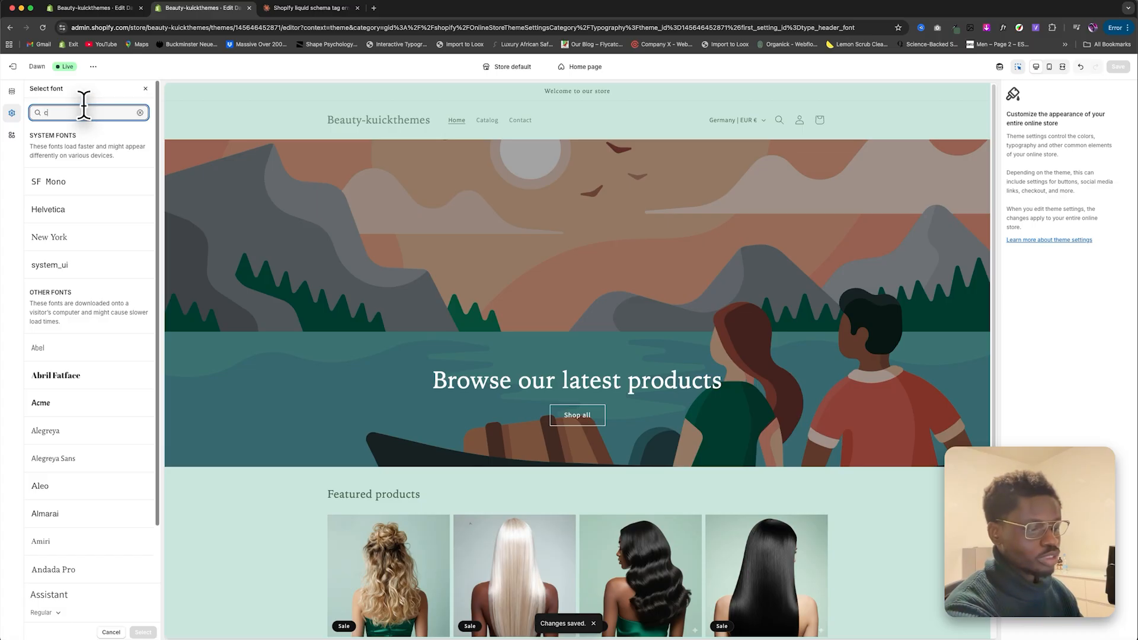
type("abin")
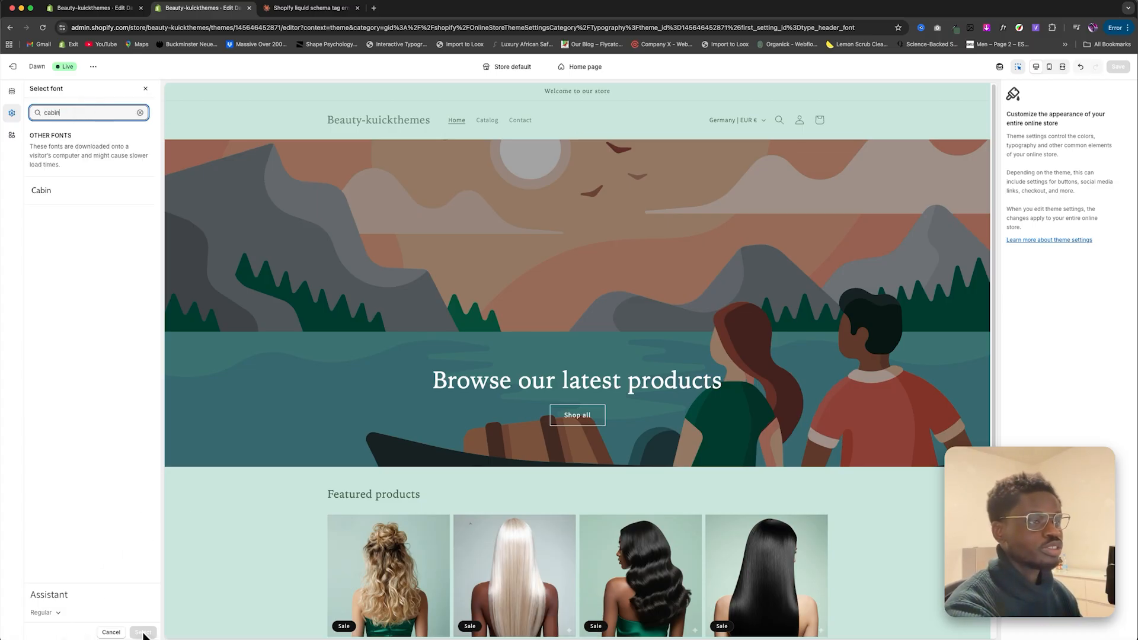
left_click(73, 199)
left_click(143, 631)
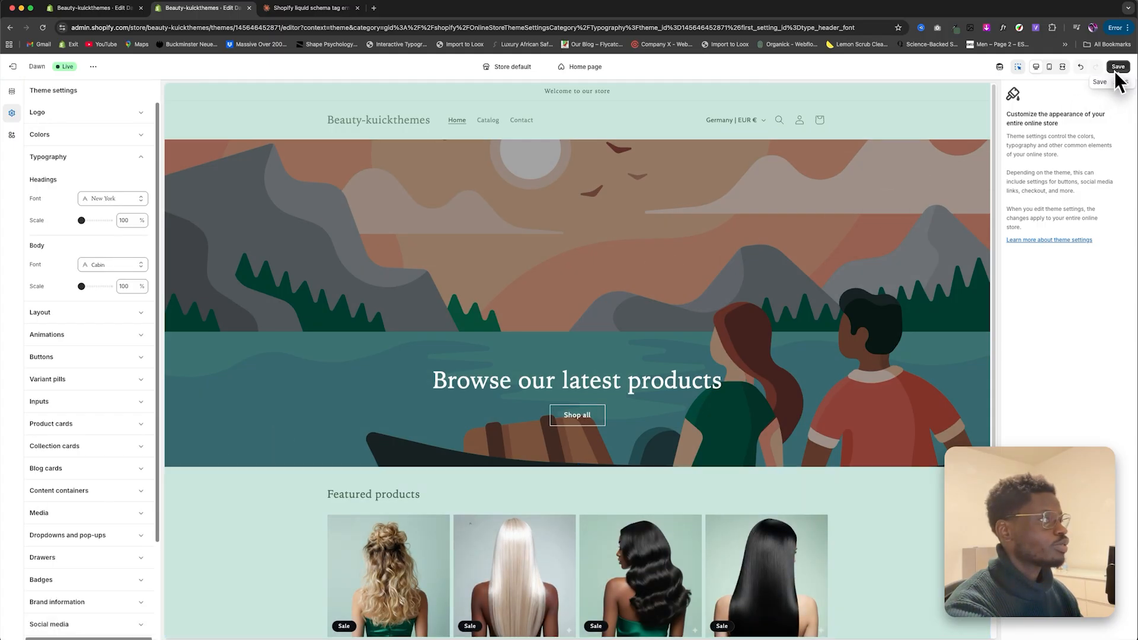
left_click(1117, 68)
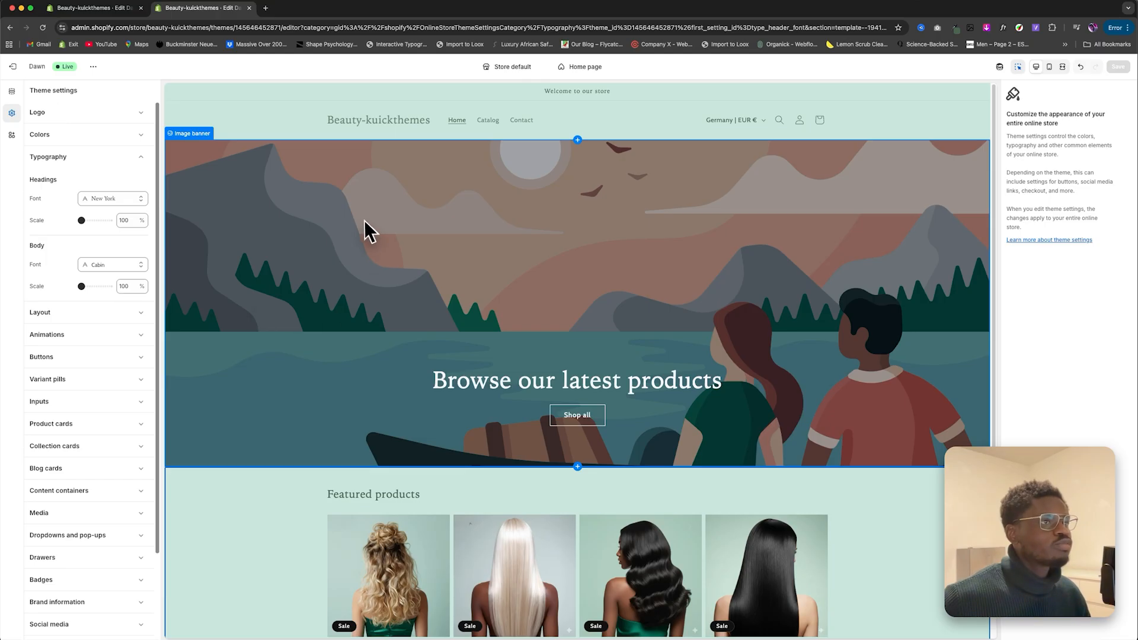
Step: Select the home page's announcement bar, and open MBH - Scrolling Announcement Bar #1.txt from the Desktop folder Shopify Custom Codes in Finder
left_click(13, 92)
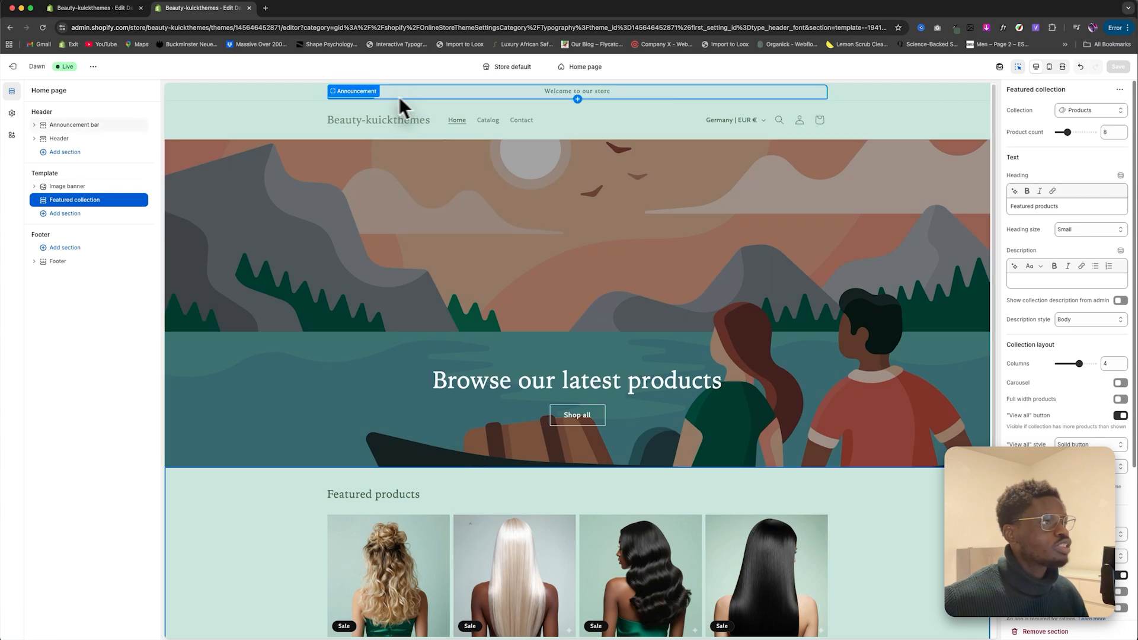
left_click(294, 93)
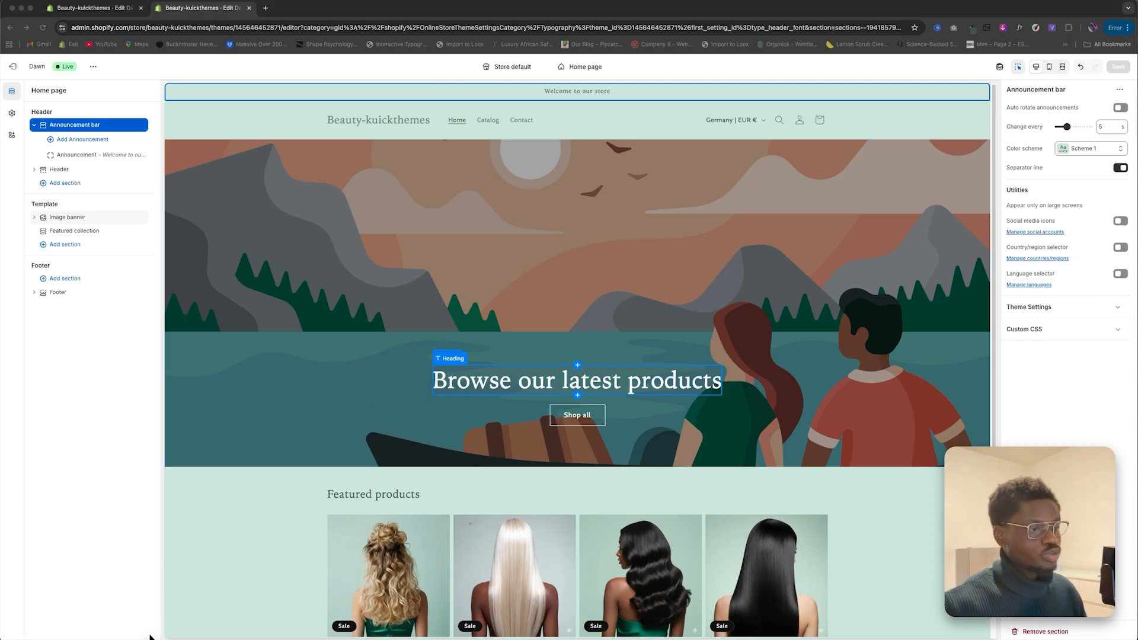
left_click(173, 625)
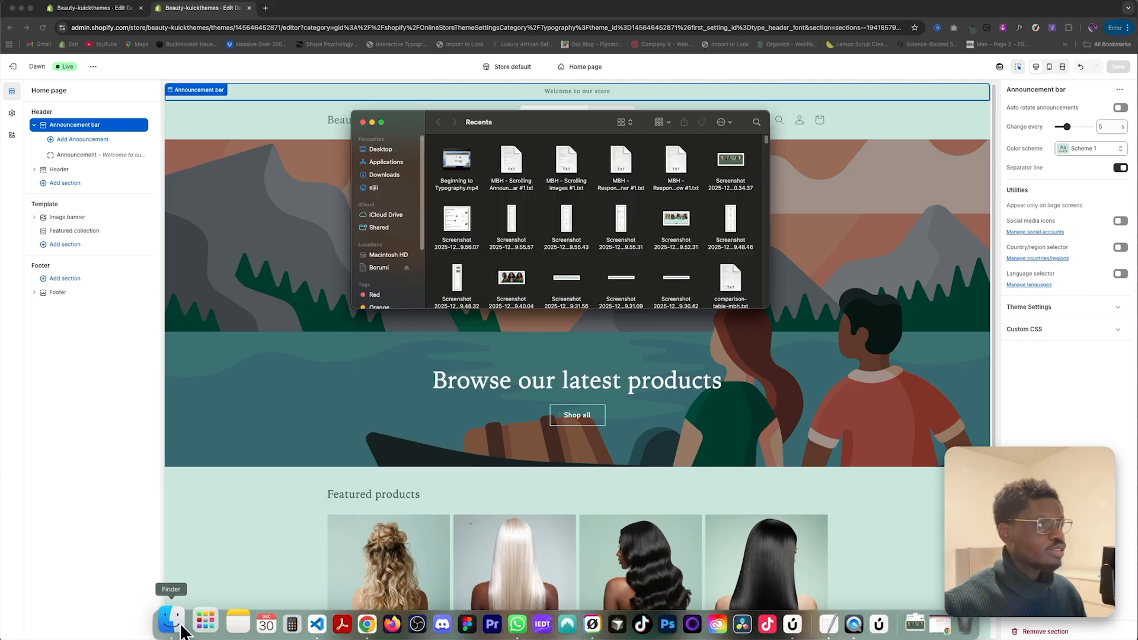
left_click(386, 149)
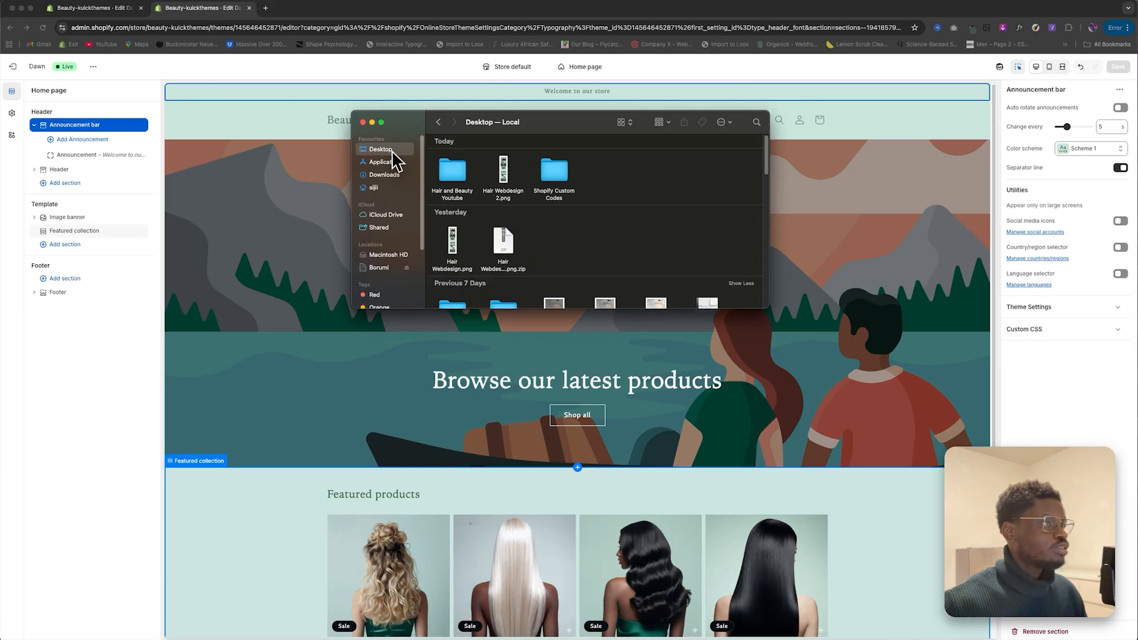
double_click(561, 179)
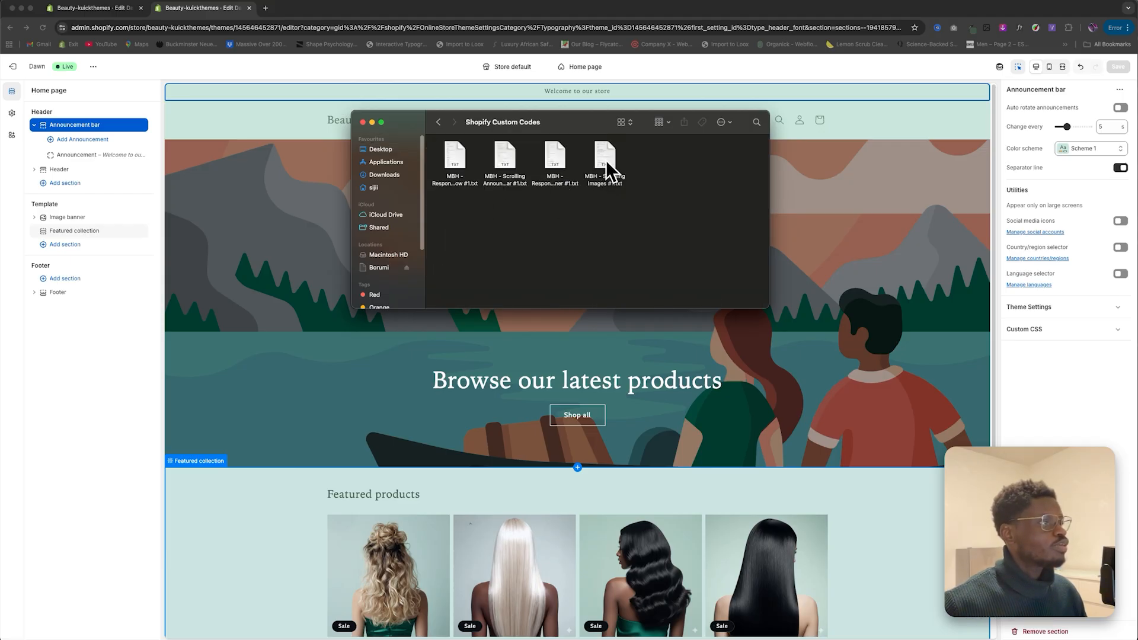
double_click(504, 165)
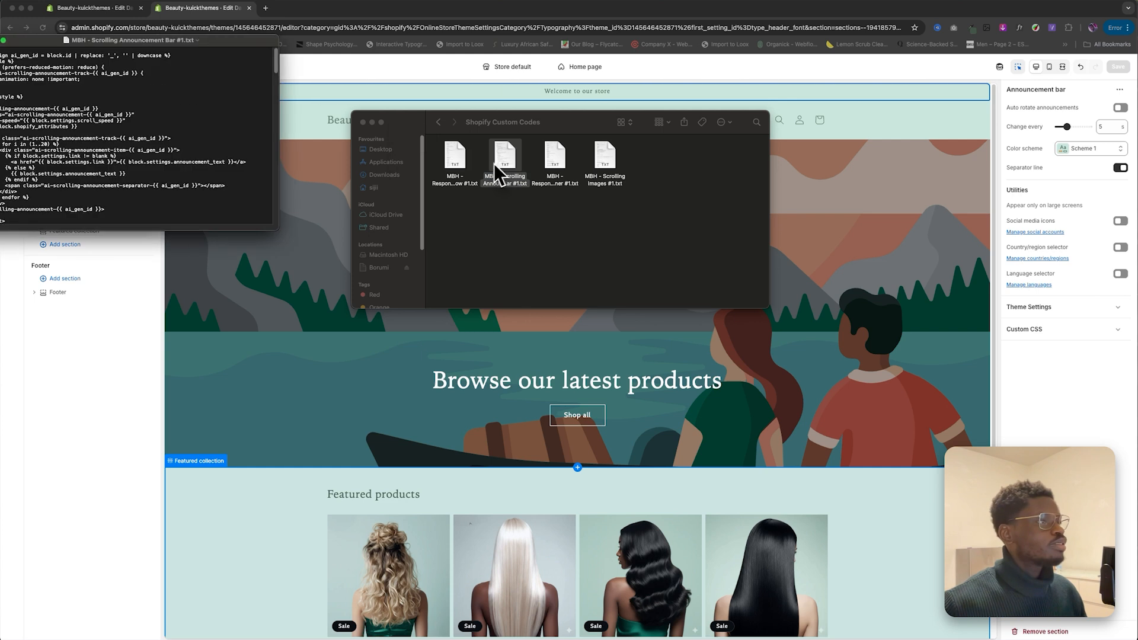
Step: Copy the entire code of the scrolling announcement bar text file and close the file
left_click_drag(228, 40, 302, 65)
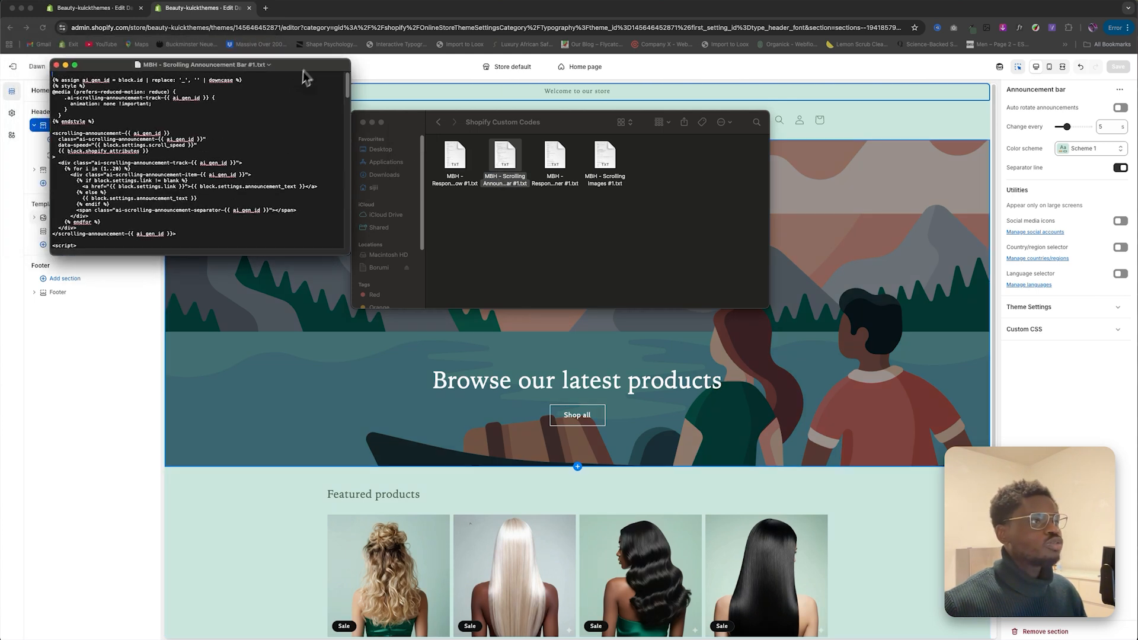
left_click(223, 176)
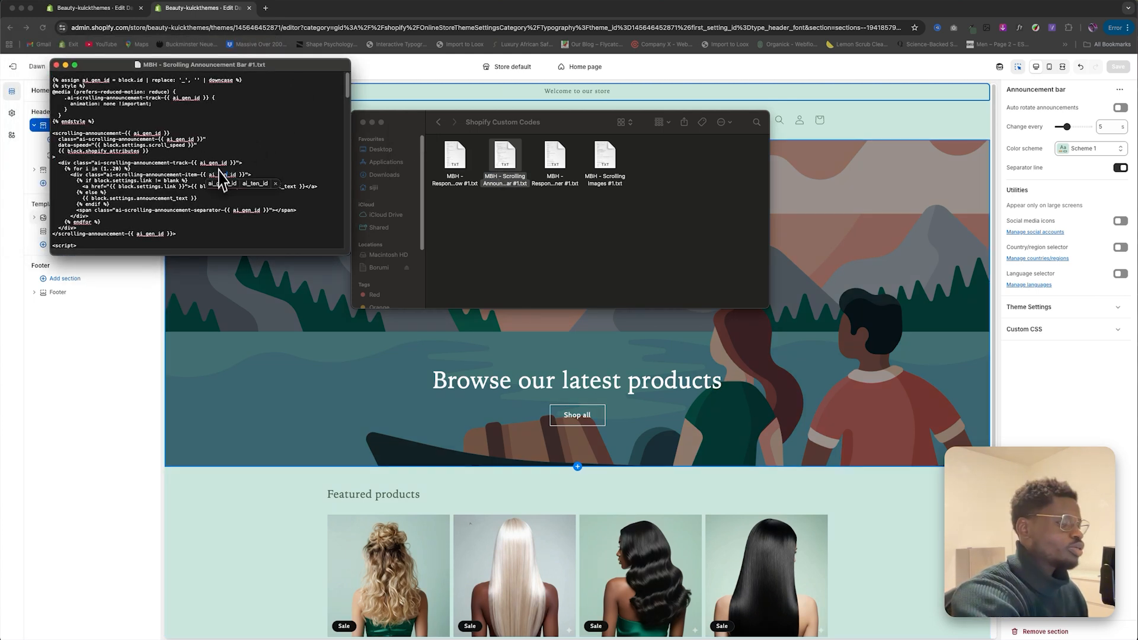
left_click(222, 184)
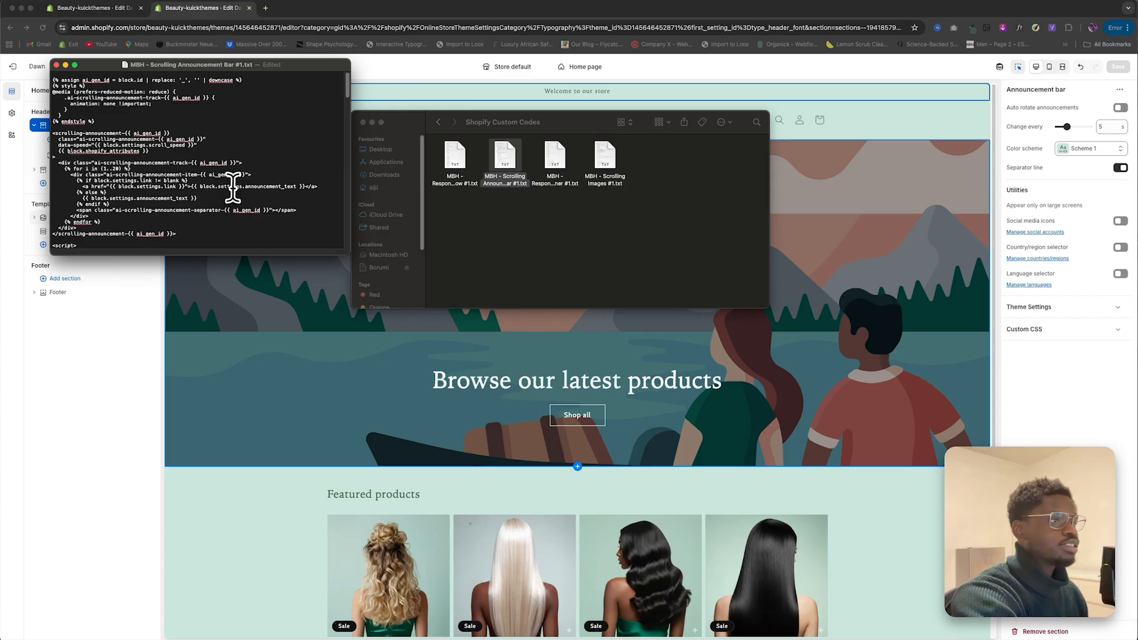
key("super+a")
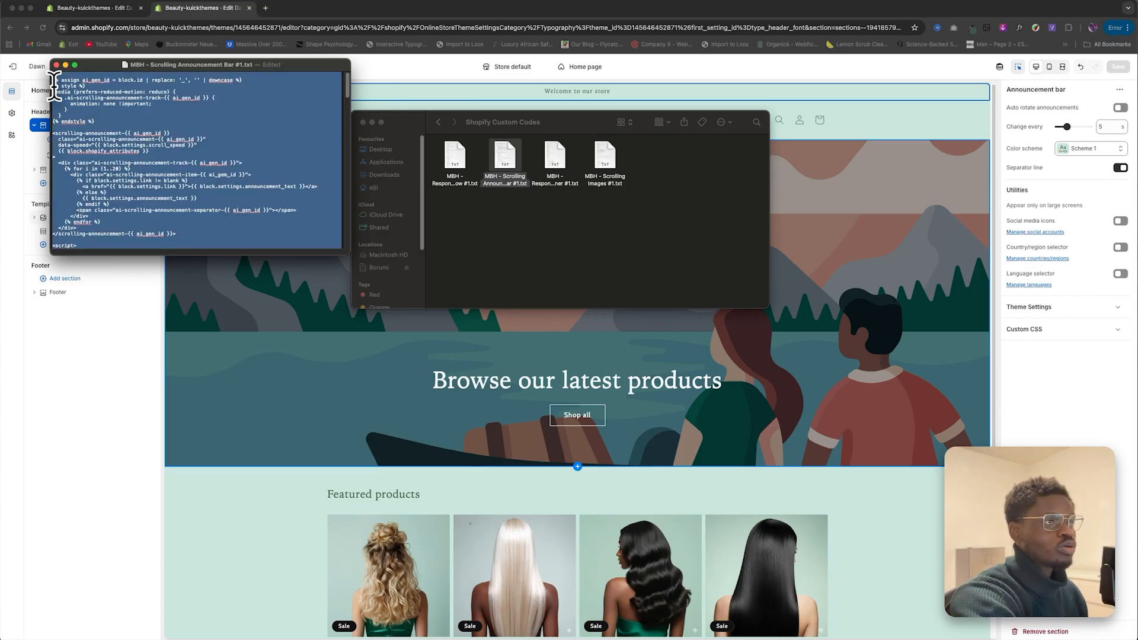
left_click(57, 65)
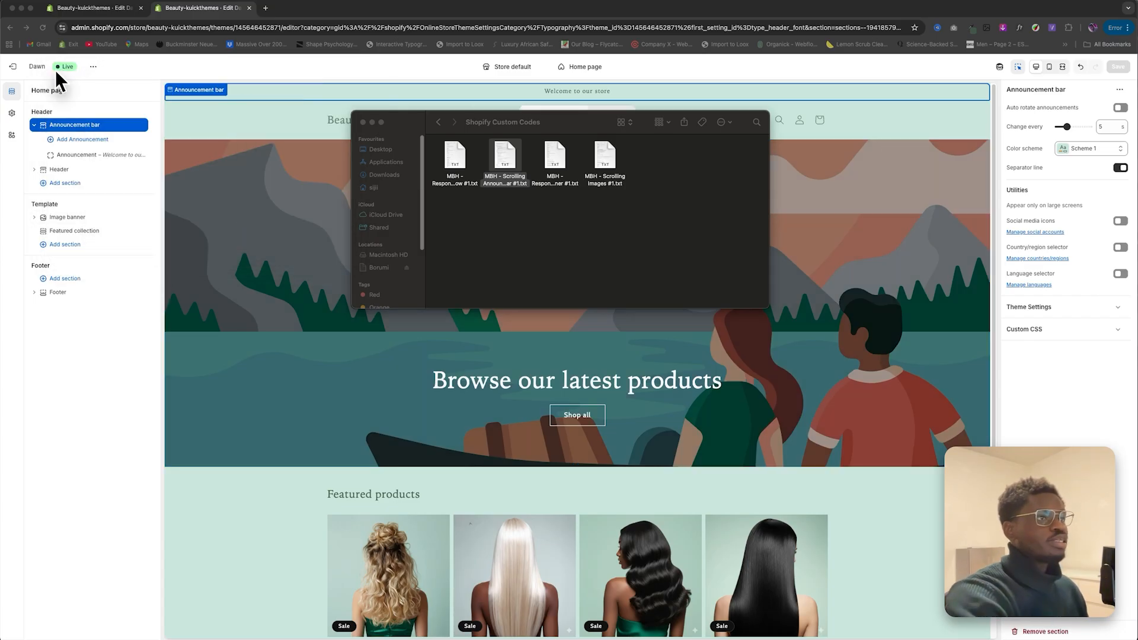
Step: Open the Dawn theme's code for editing
left_click(93, 67)
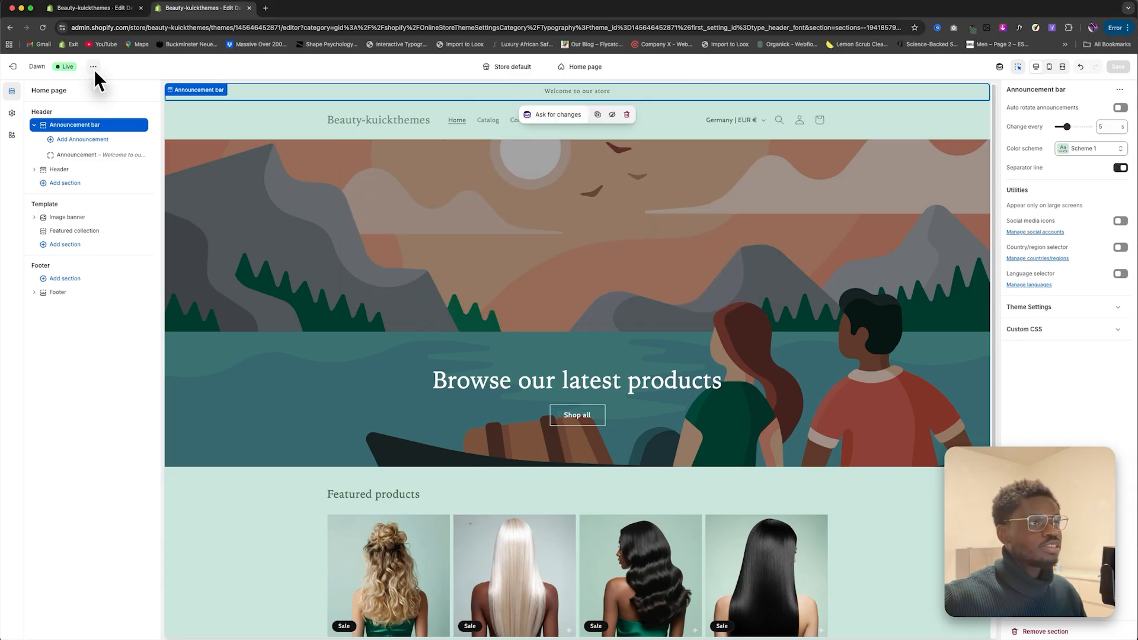
left_click(93, 68)
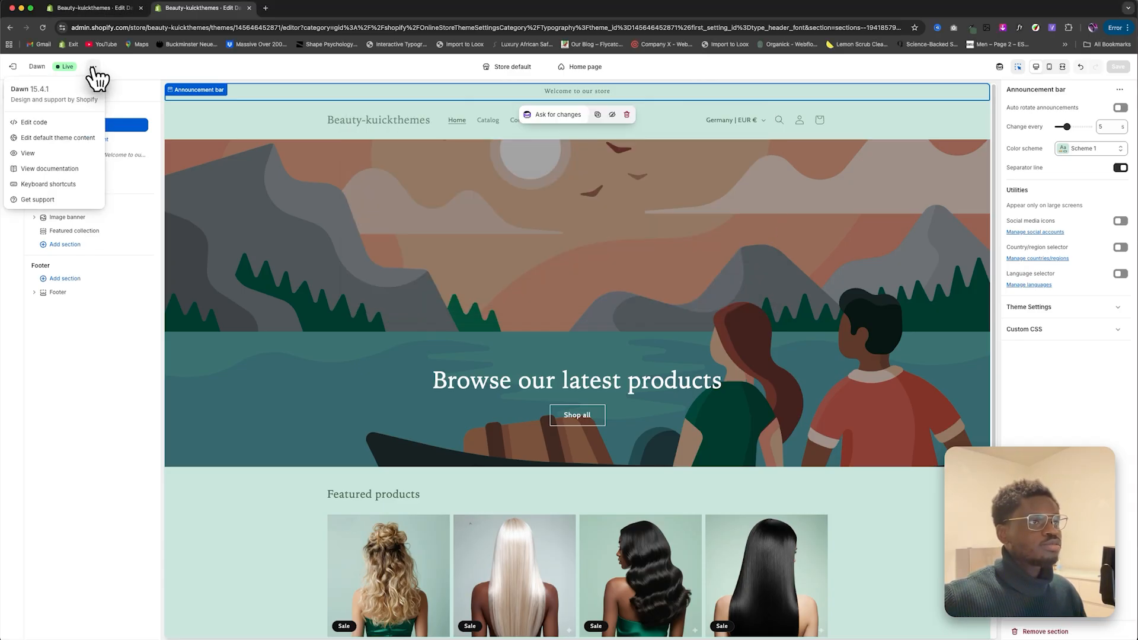
left_click(36, 123)
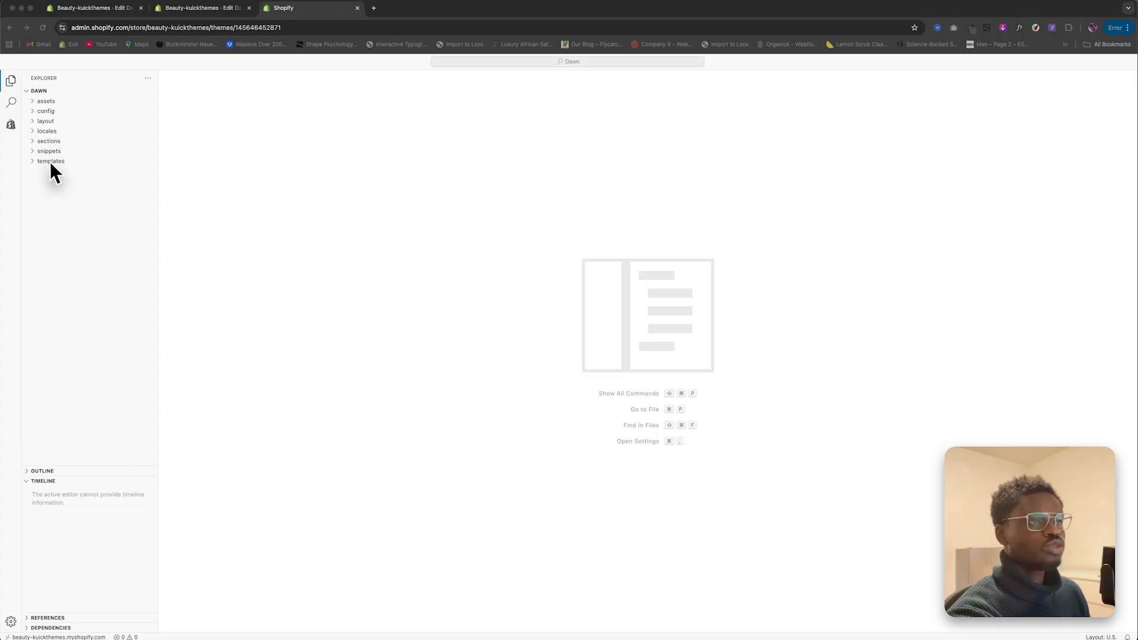
Step: Create the file MBH-scrolling-announcement-bar.liquid in the sections folder and save it with the copied code pasted in
left_click(38, 144)
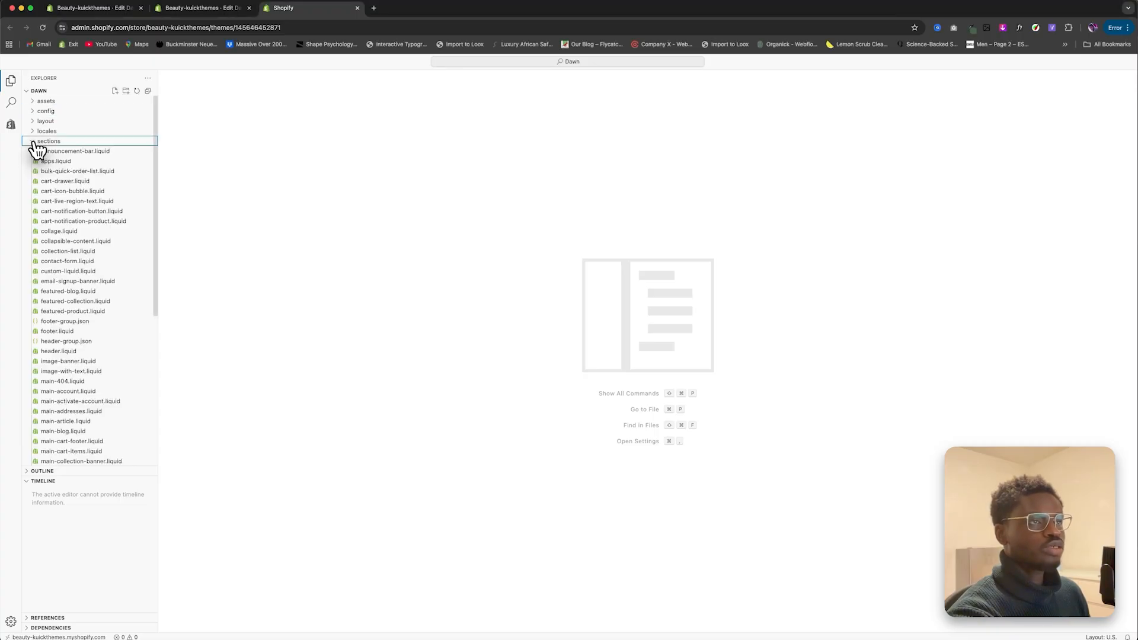
left_click(116, 91)
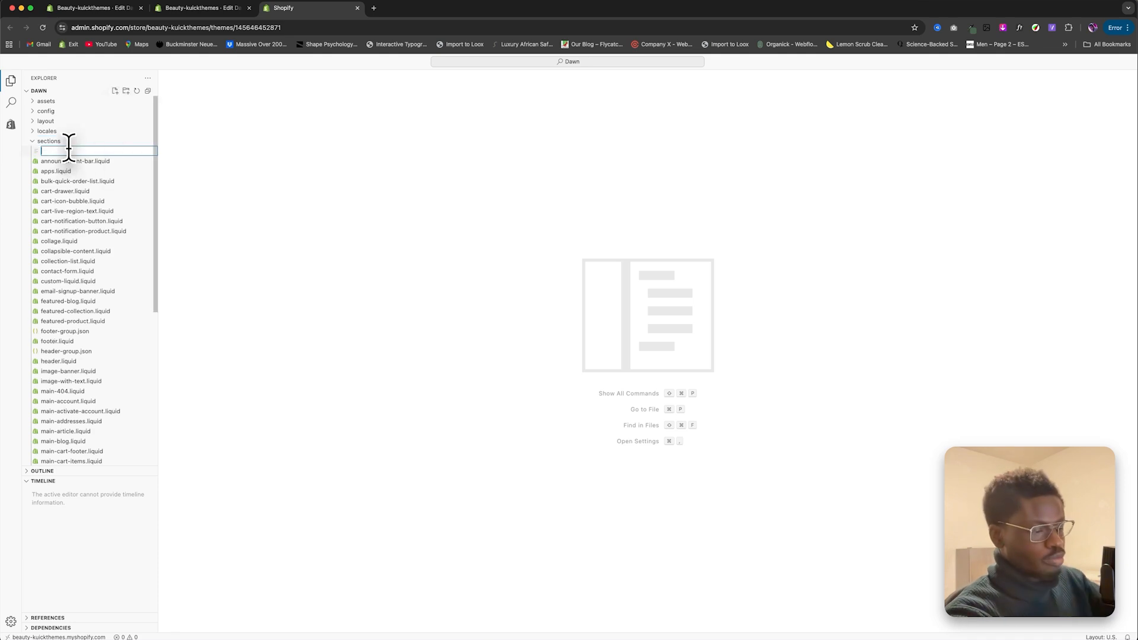
type("MB")
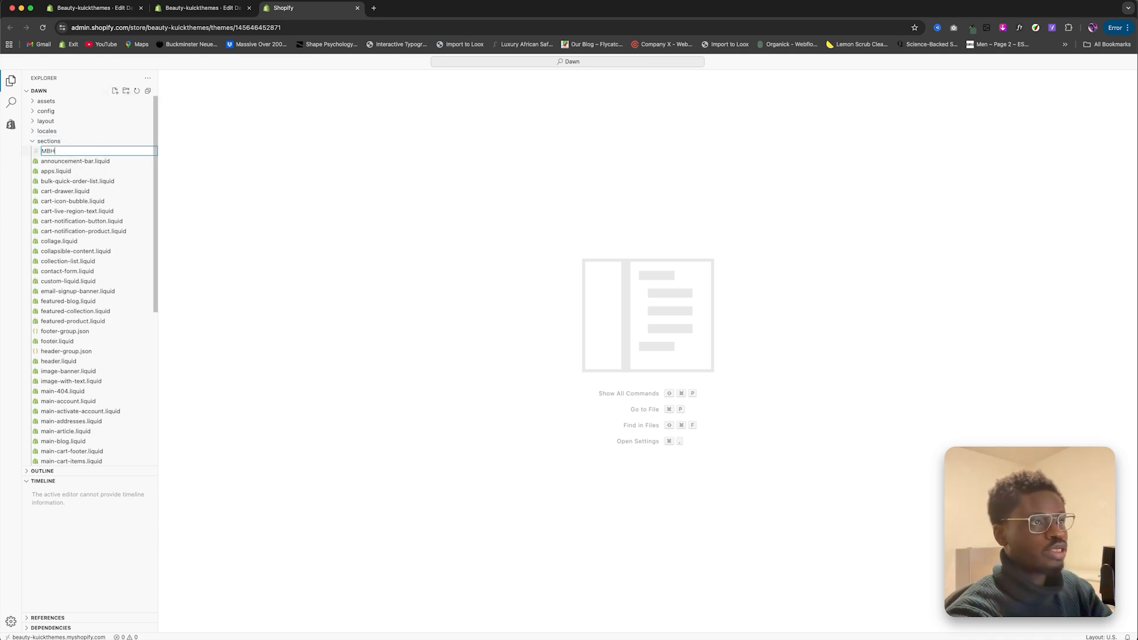
type("H")
key("ctrl+space")
type("-")
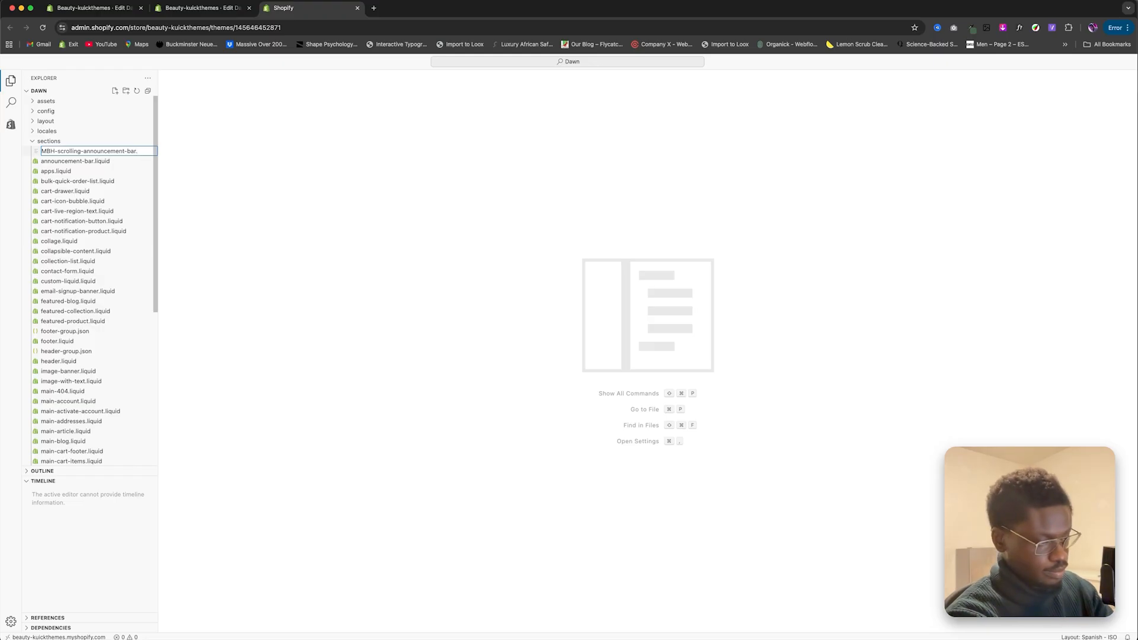
key("Return")
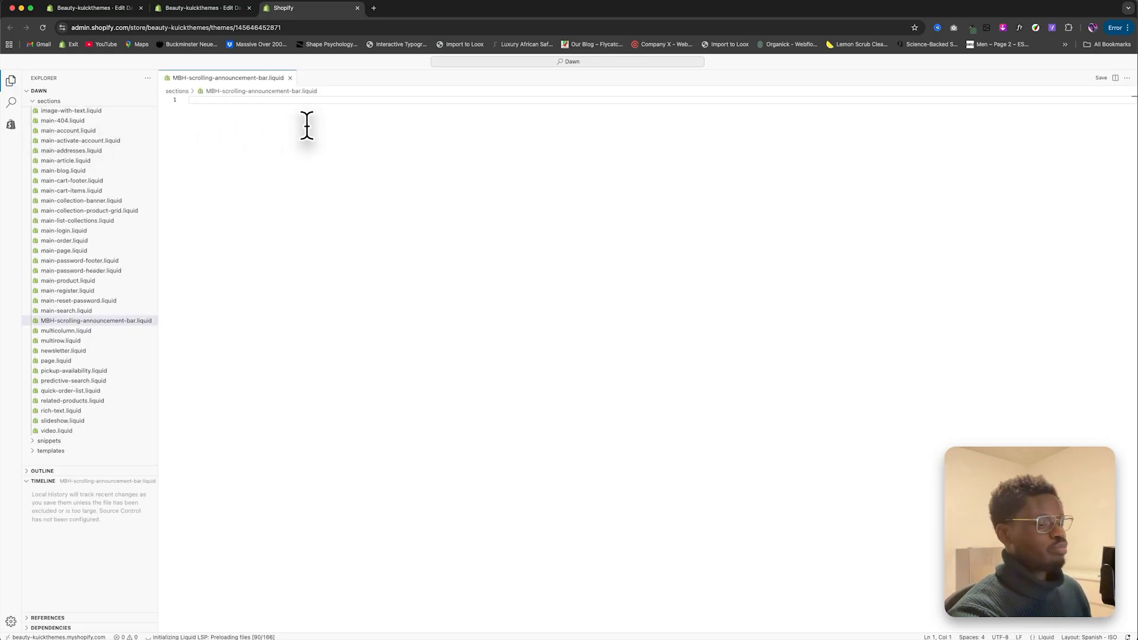
key("super+v")
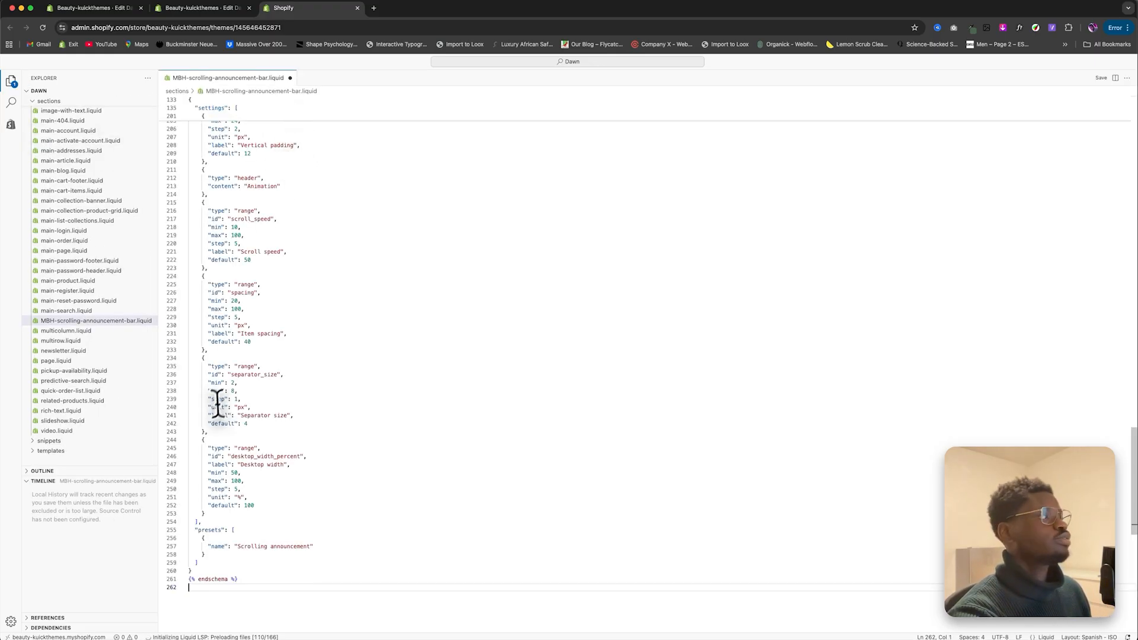
left_click(1101, 79)
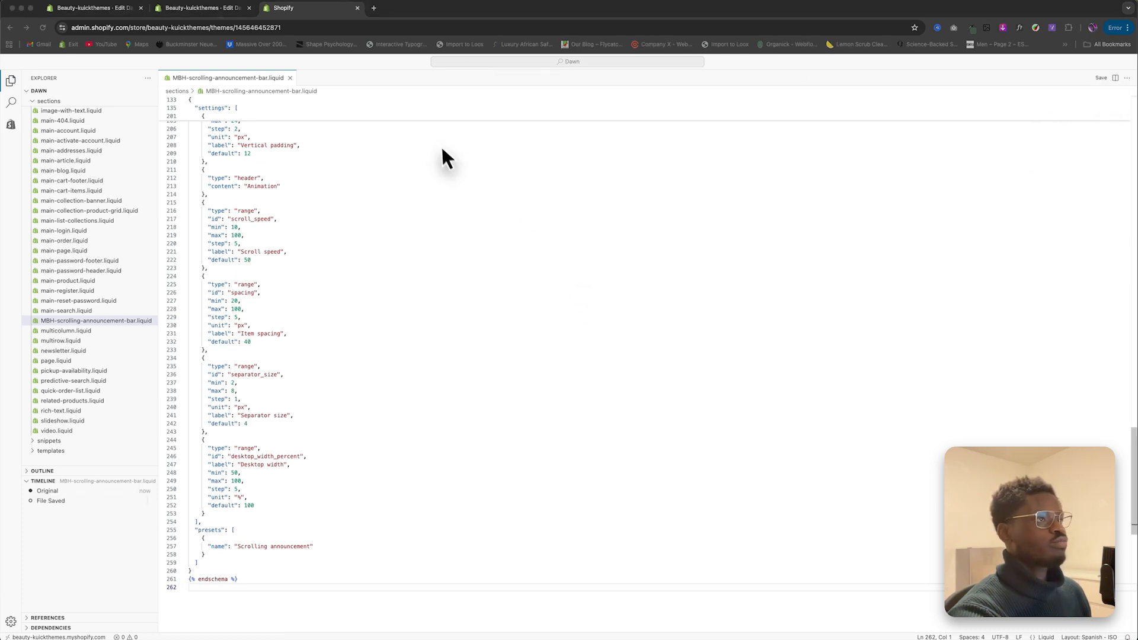
Step: Return to the theme editor, add a Scrolling announcement section to the header and place it above the announcement bar
left_click(231, 8)
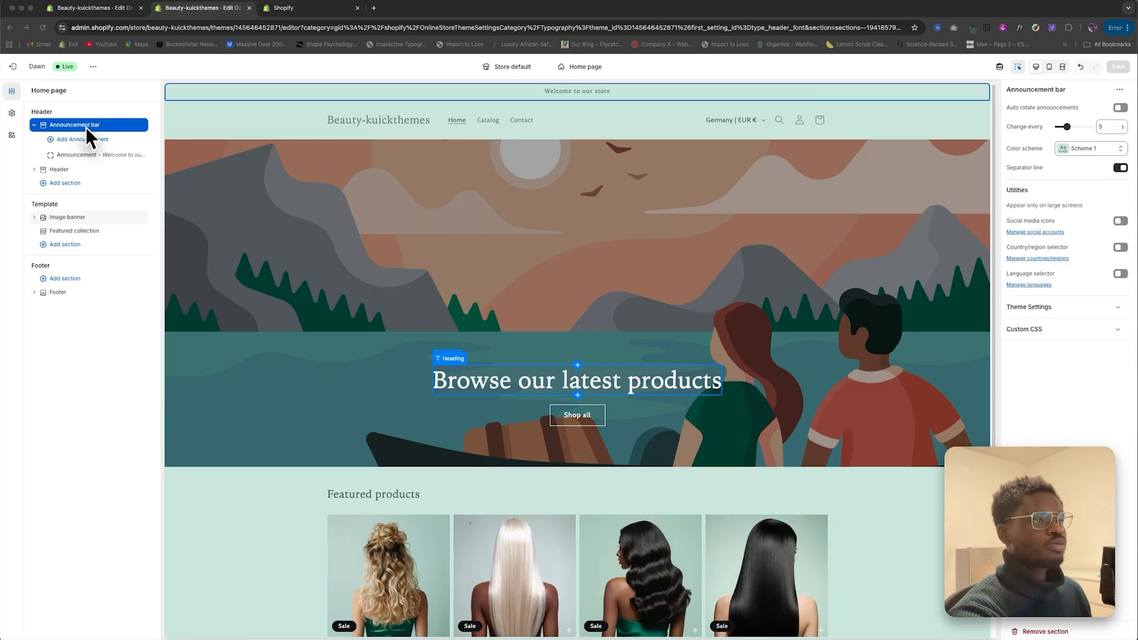
left_click(63, 183)
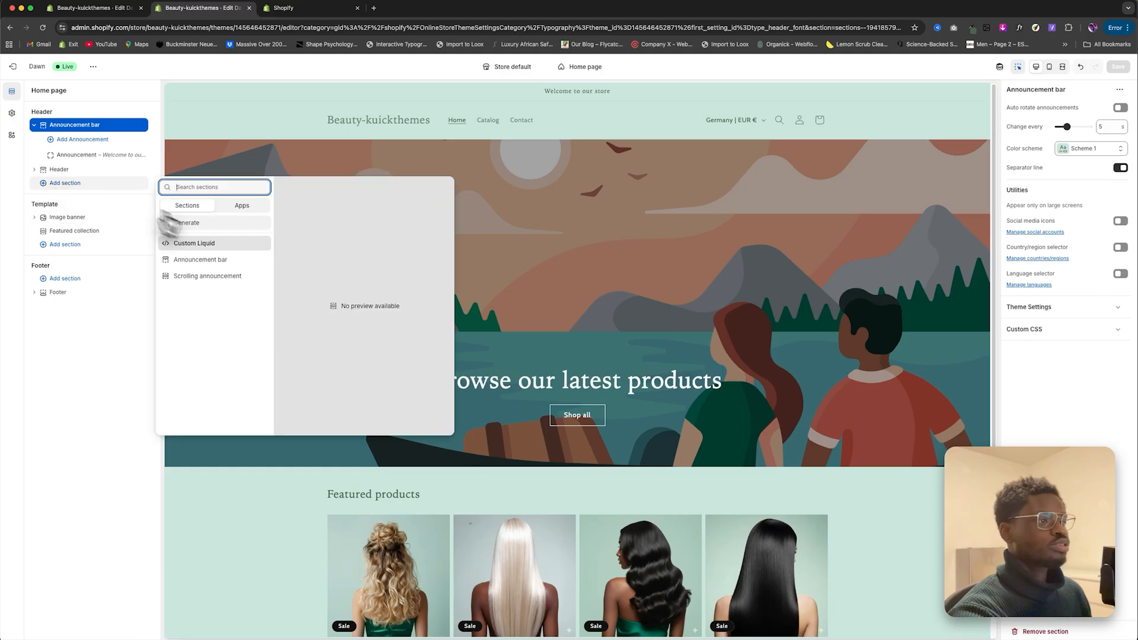
left_click(226, 277)
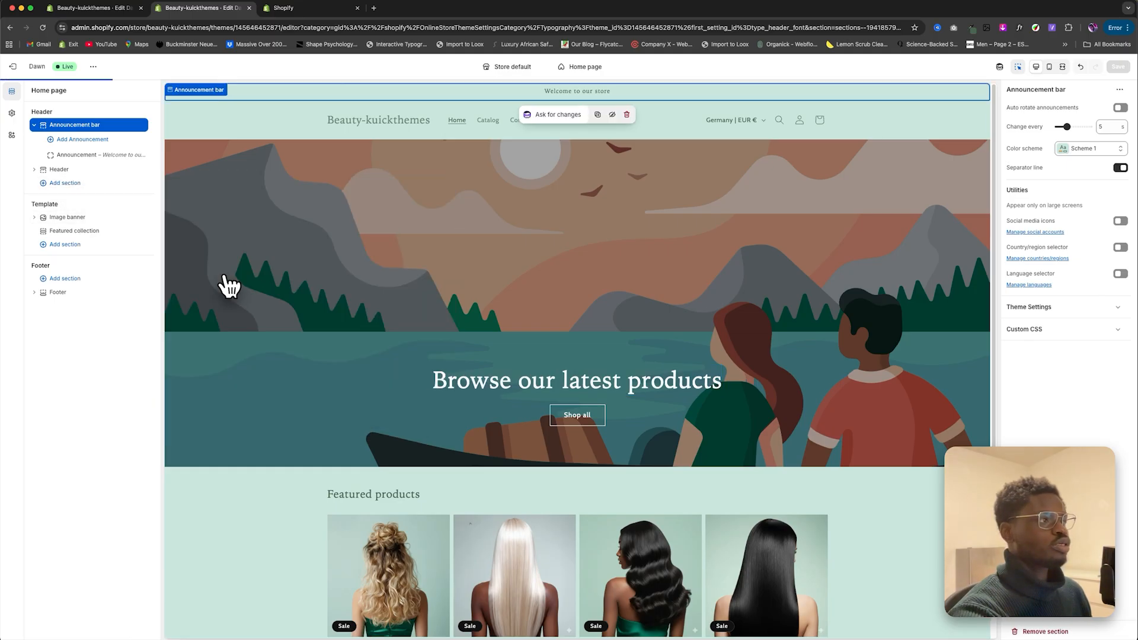
left_click_drag(57, 185, 50, 128)
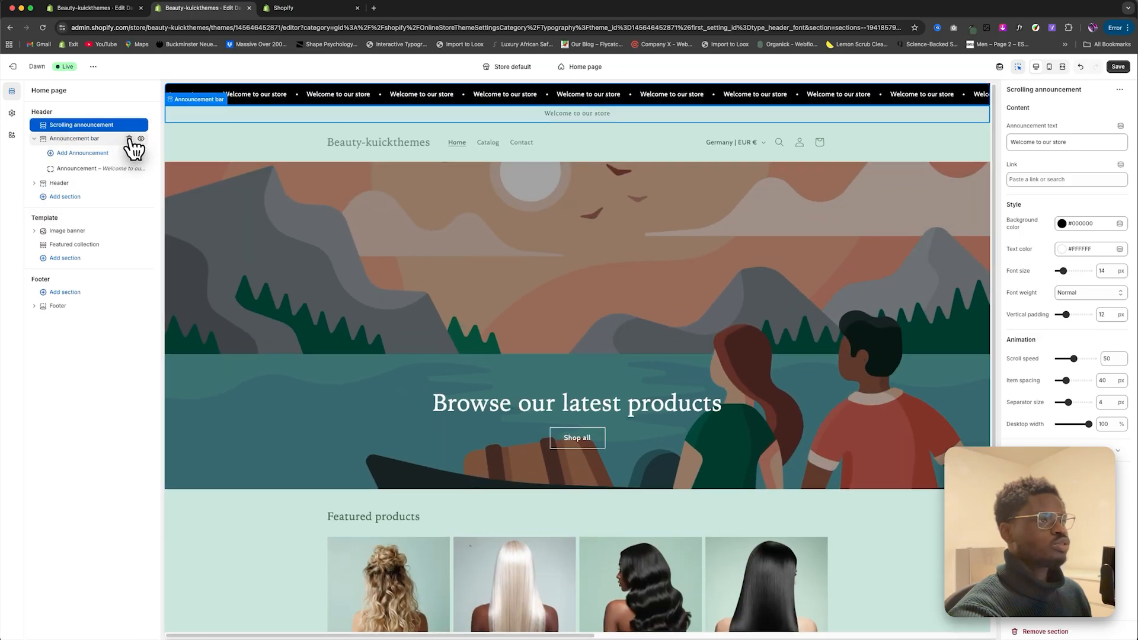
Step: Remove the old announcement bar and give the scrolling announcement background color #486650 and text color #CFB083
left_click(129, 138)
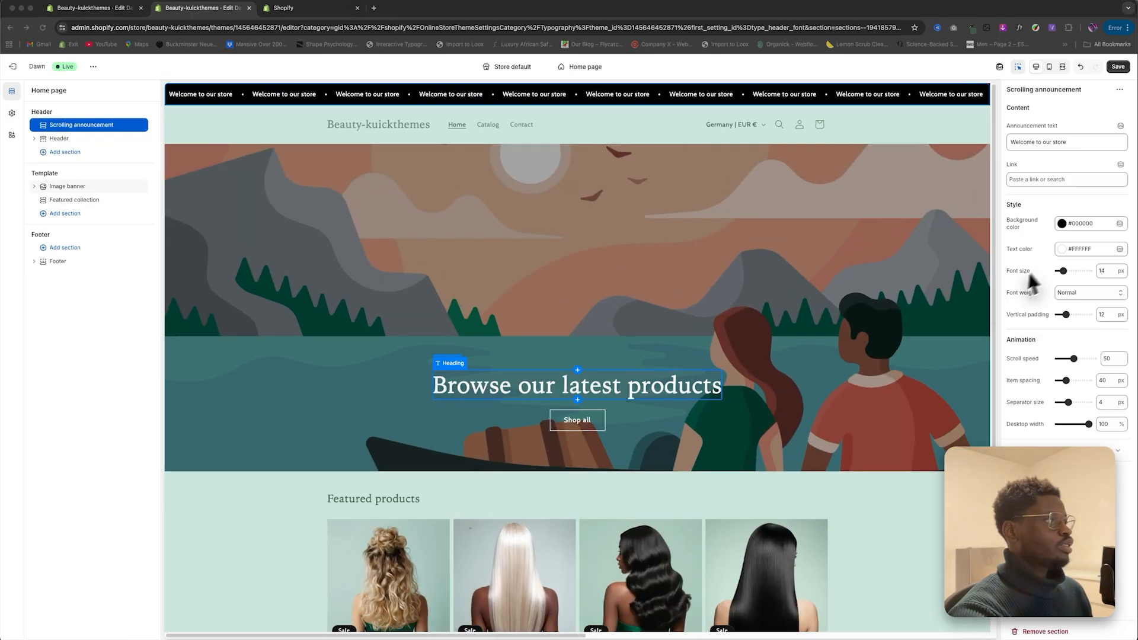
left_click(1062, 225)
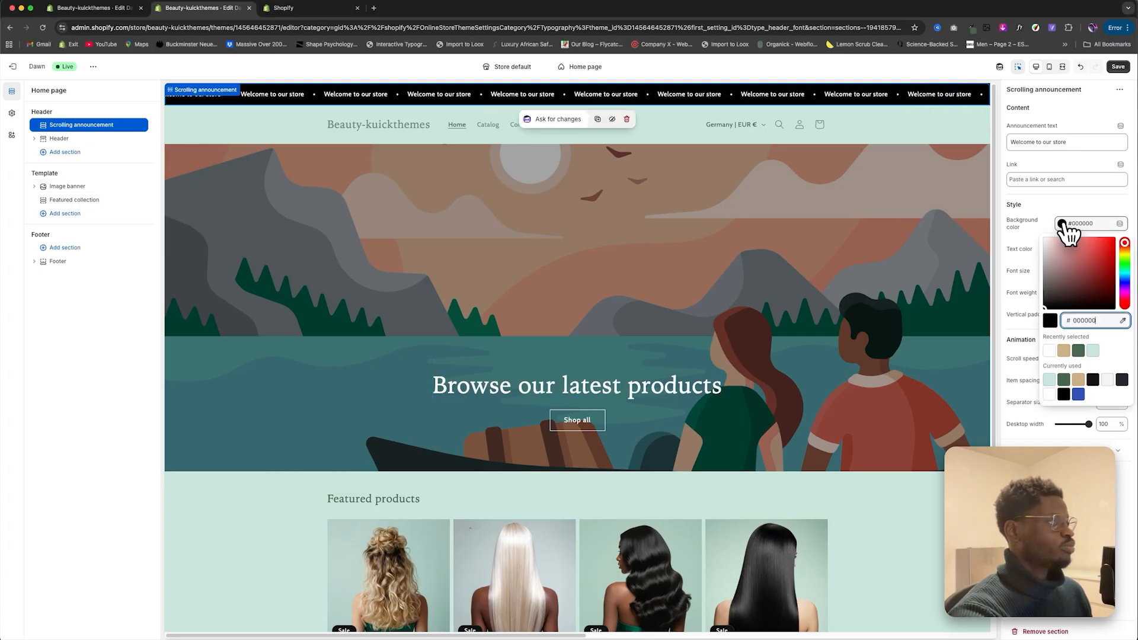
left_click(1078, 350)
left_click(1057, 512)
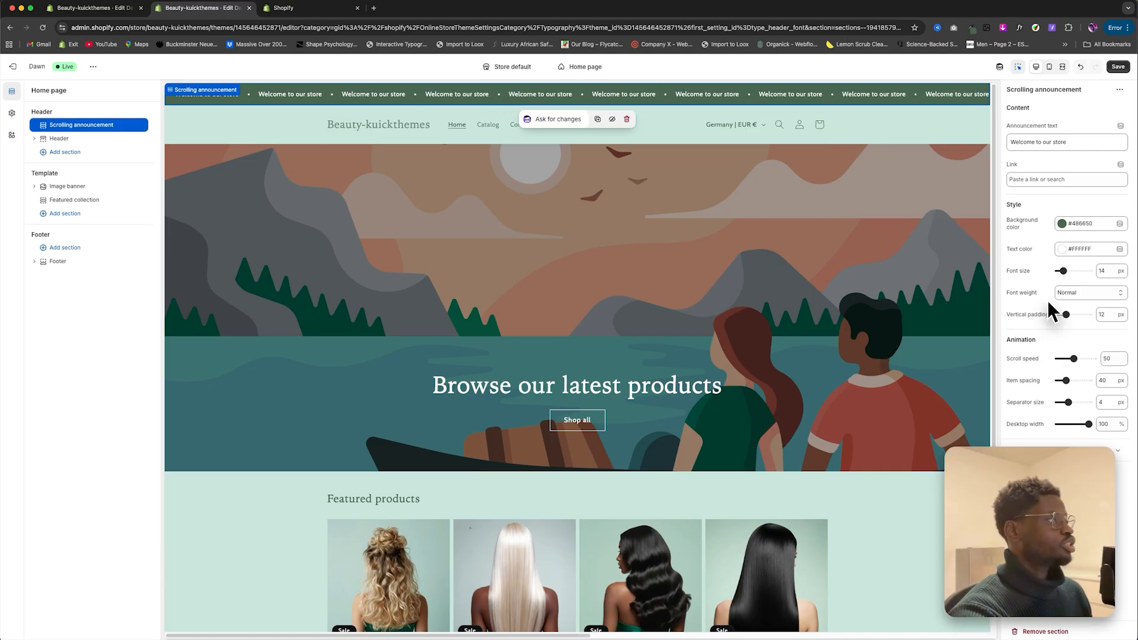
left_click(1061, 249)
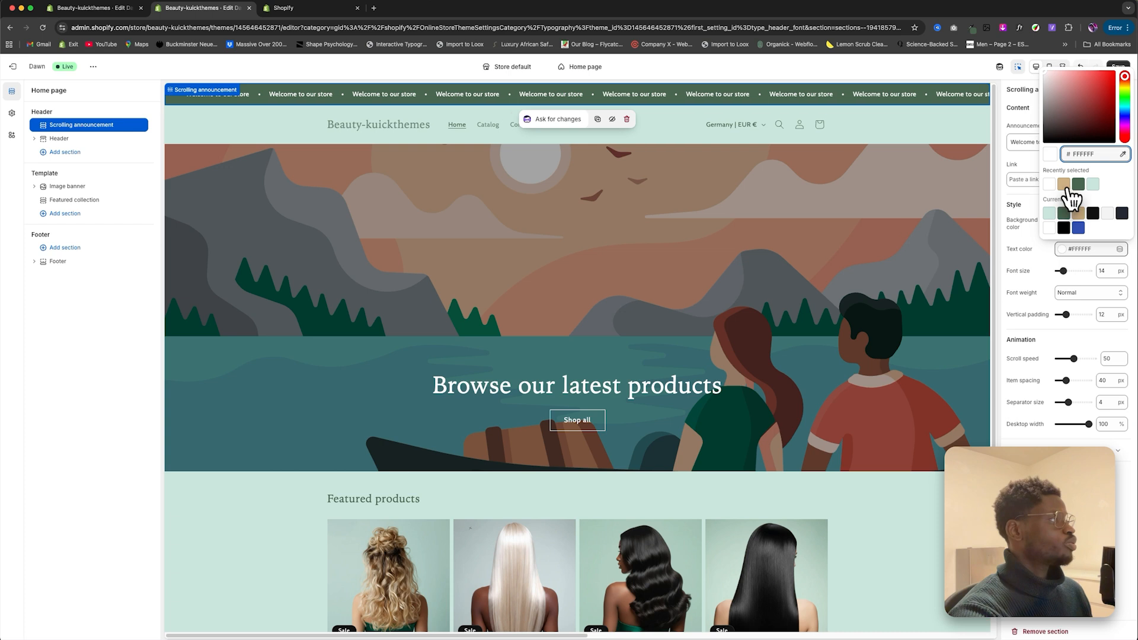
left_click(1063, 184)
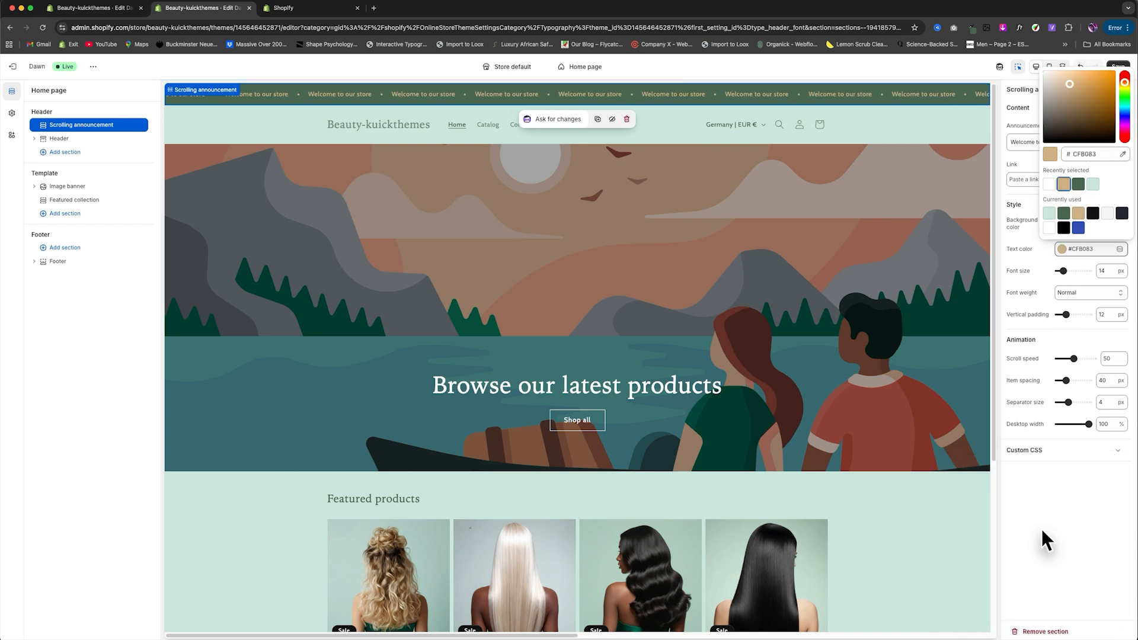
left_click(1051, 493)
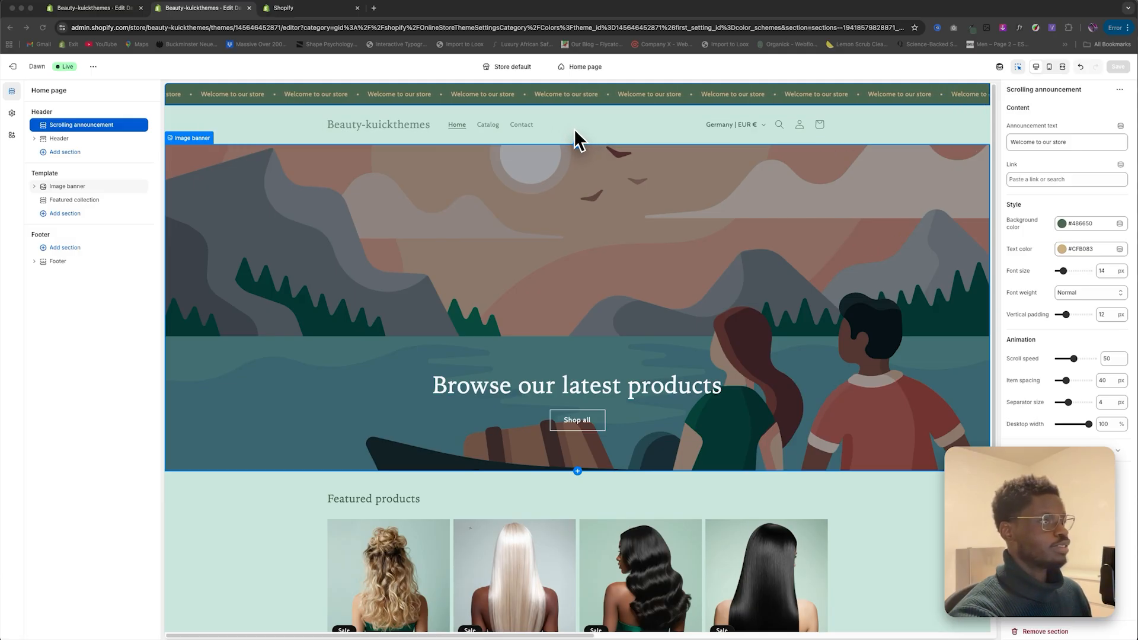
Step: Ask the AI assistant on the header section for a frosted look effect for the header
left_click(285, 125)
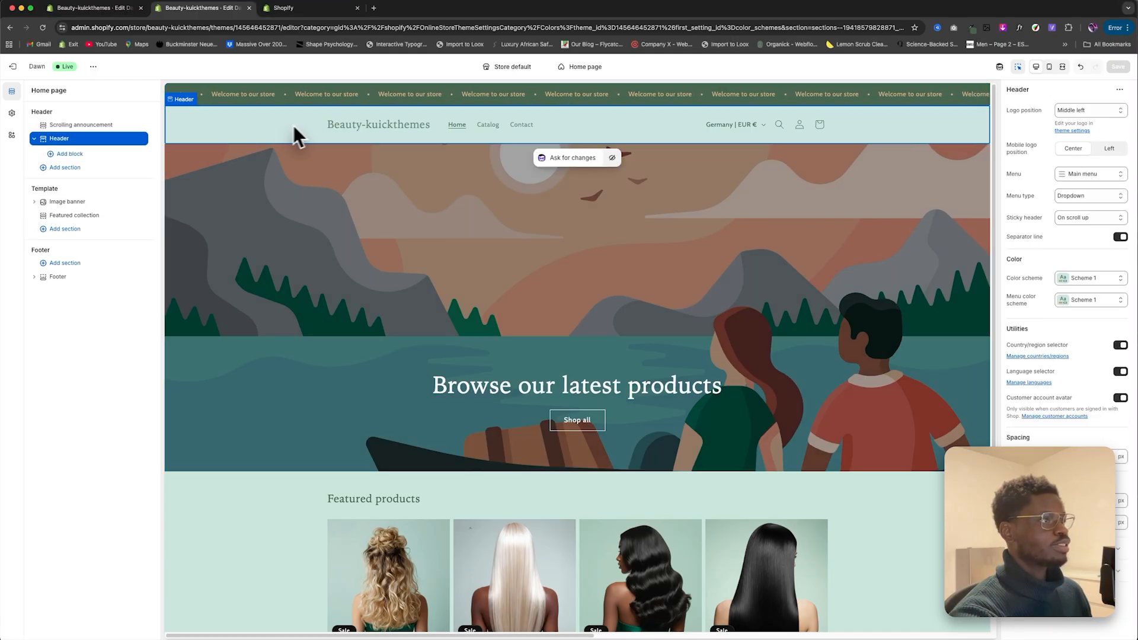
left_click(575, 158)
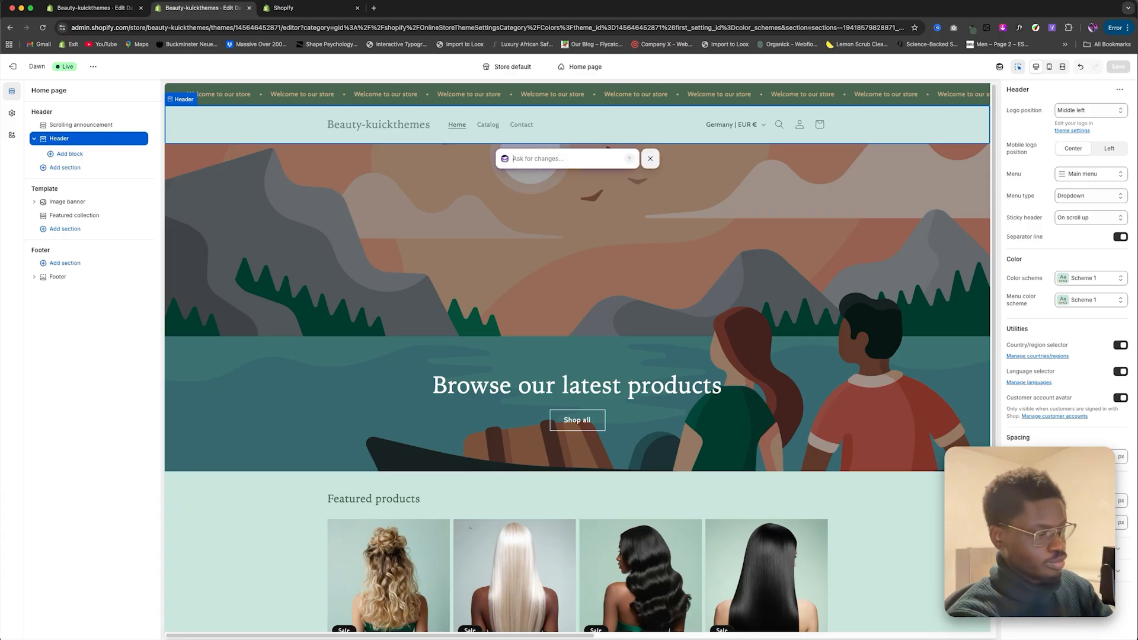
type("Please ")
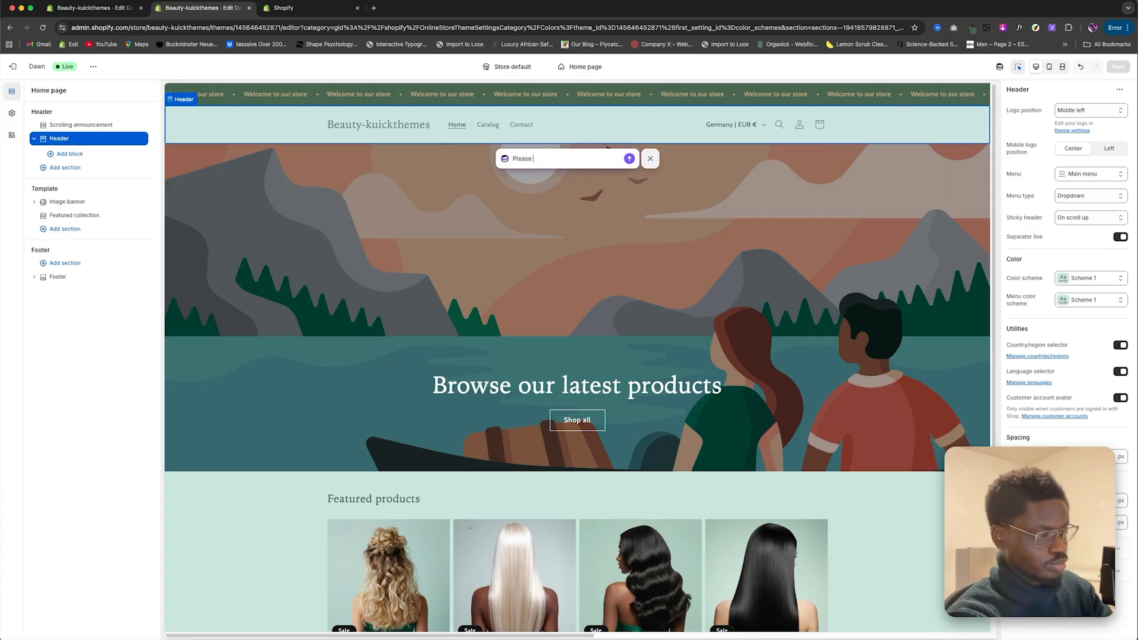
type("i want a frosted look effect for the header")
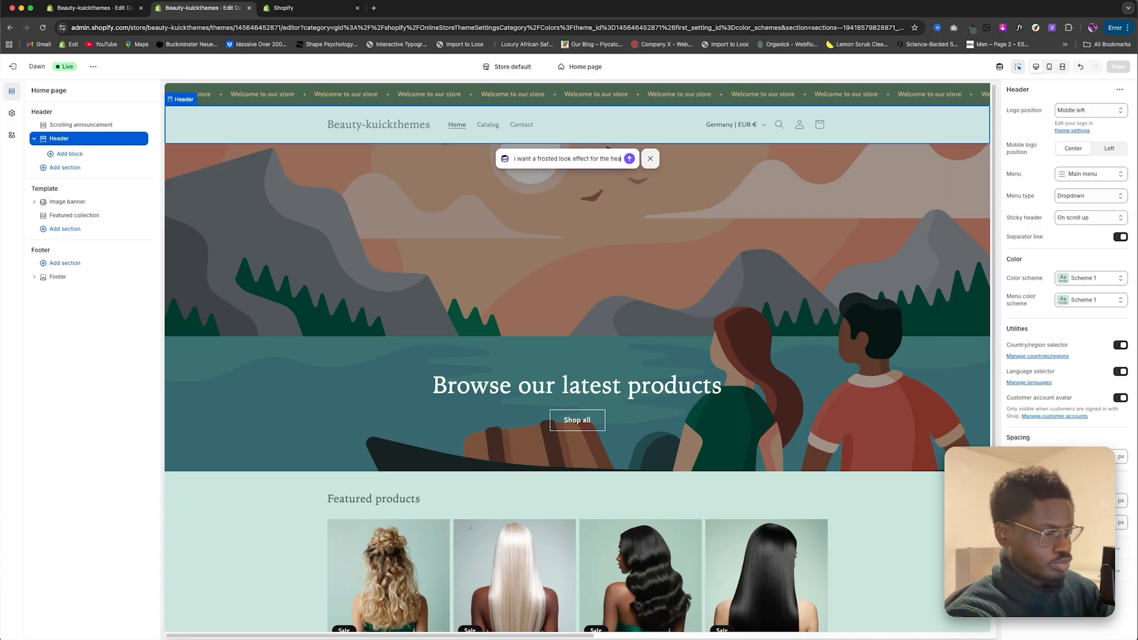
key("Return")
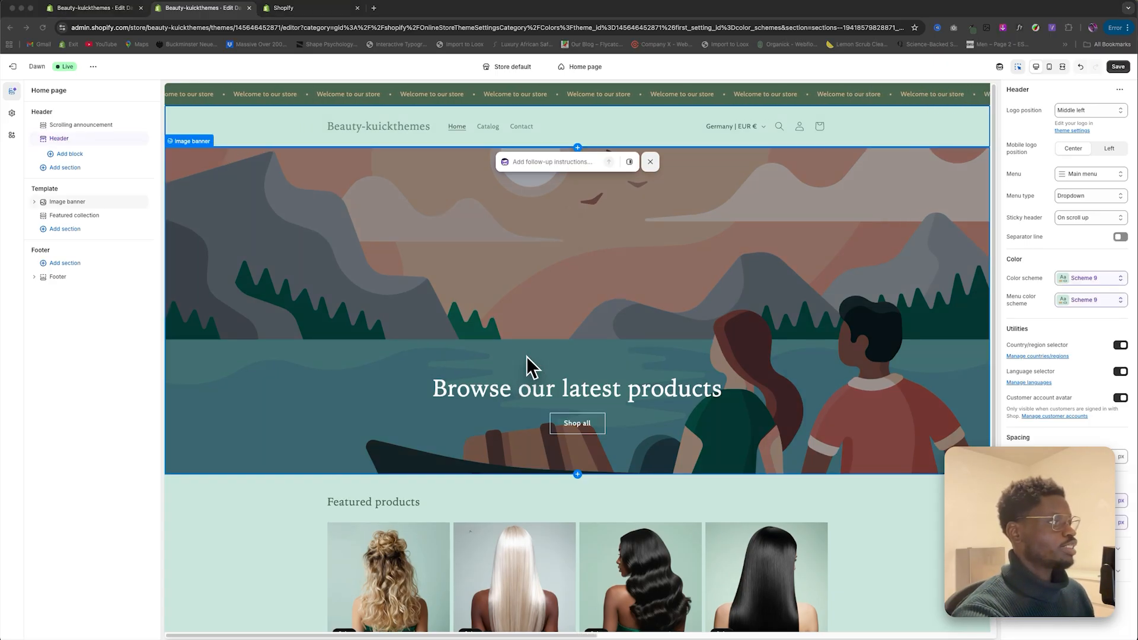
Step: Set the header's sticky behavior to Always, check the frosted header over the page content and save the theme
left_click(1067, 218)
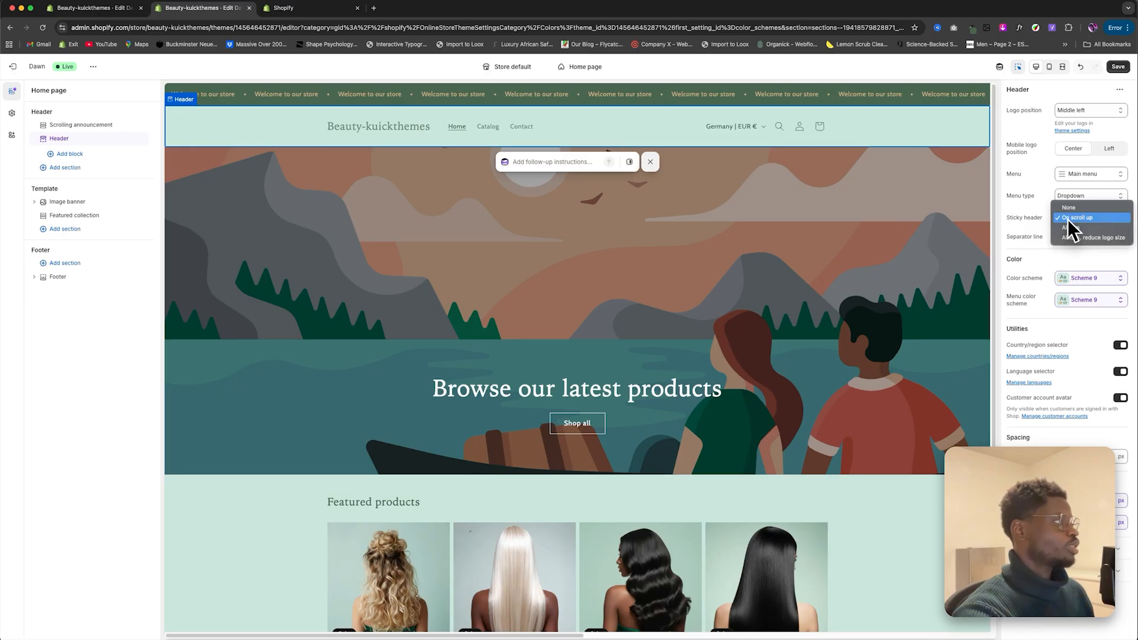
left_click(1098, 229)
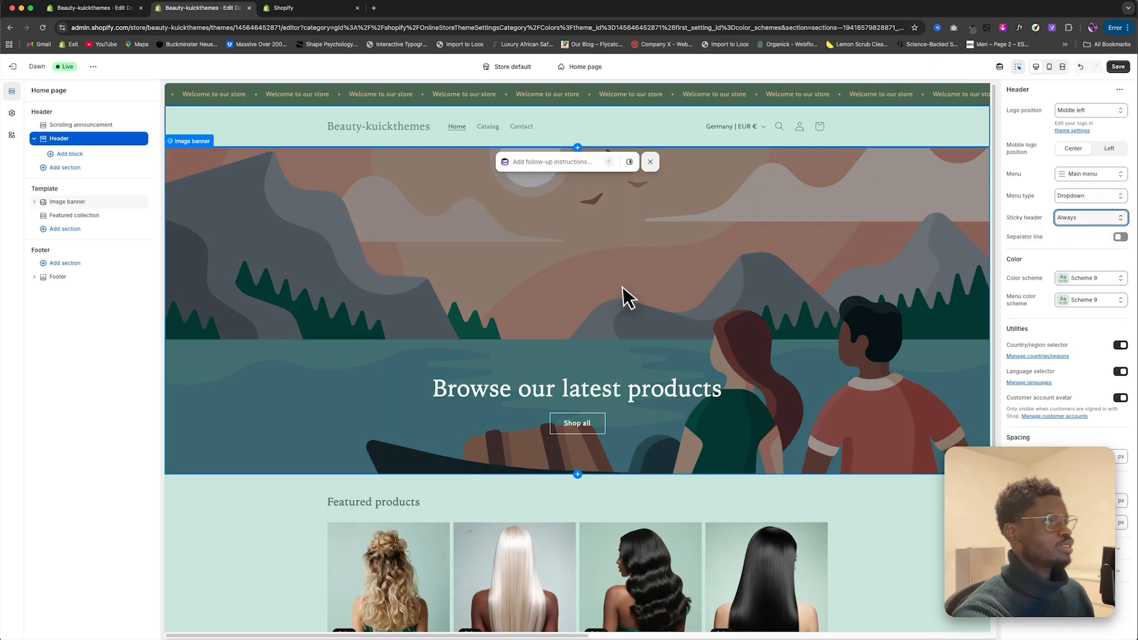
scroll(626, 293, "down", 2)
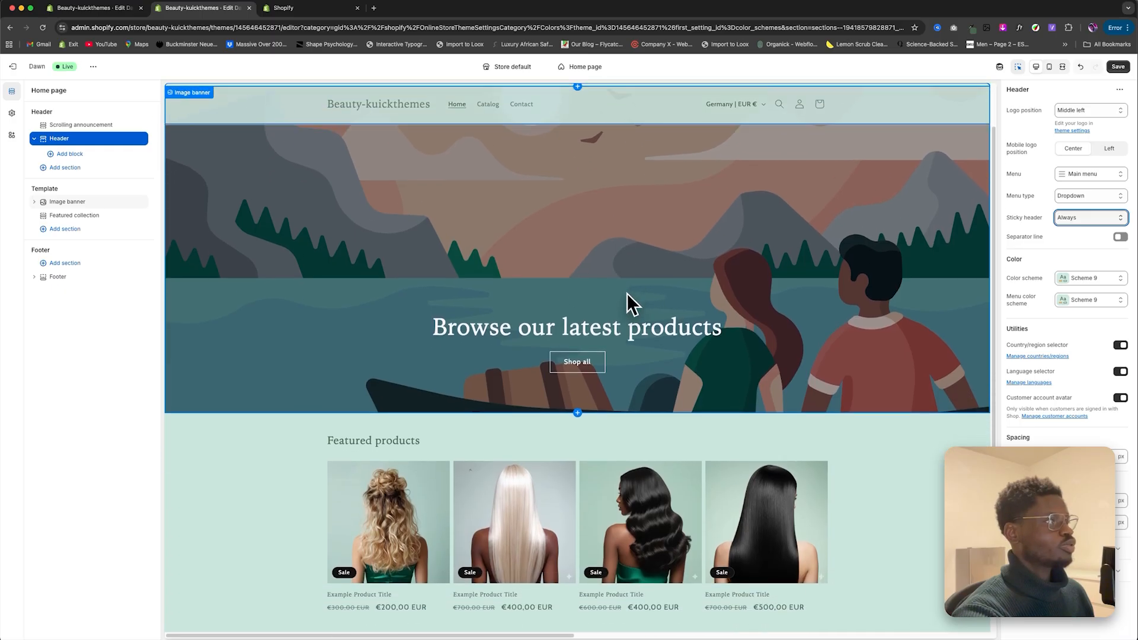
scroll(627, 294, "down", 5)
scroll(627, 293, "down", 1)
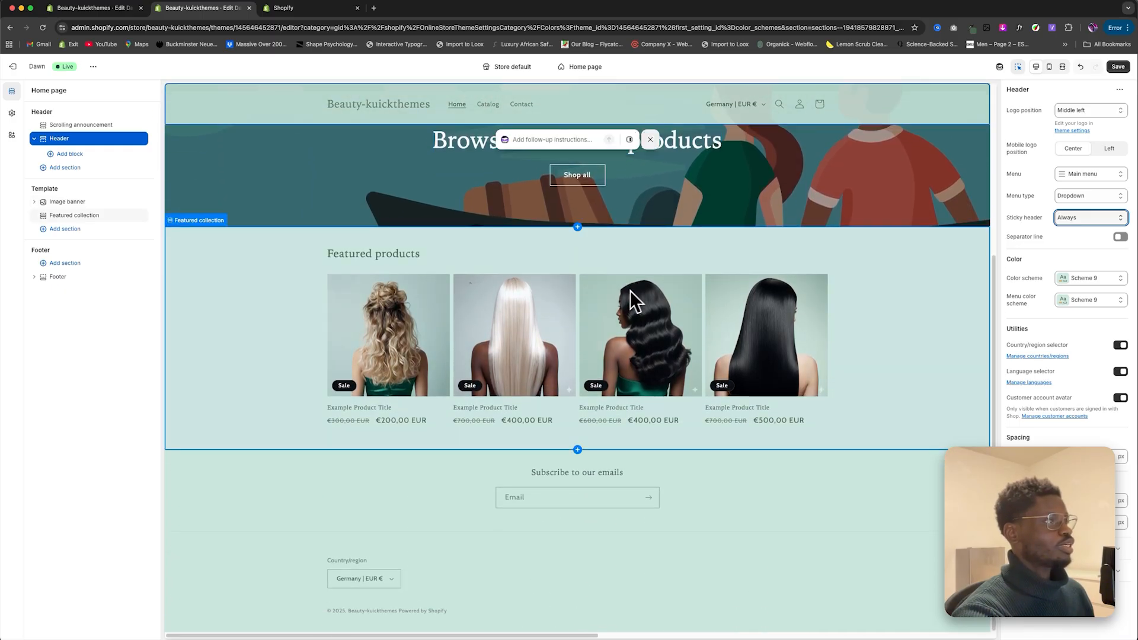
scroll(631, 290, "up", 8)
scroll(660, 284, "down", 4)
scroll(658, 281, "down", 1)
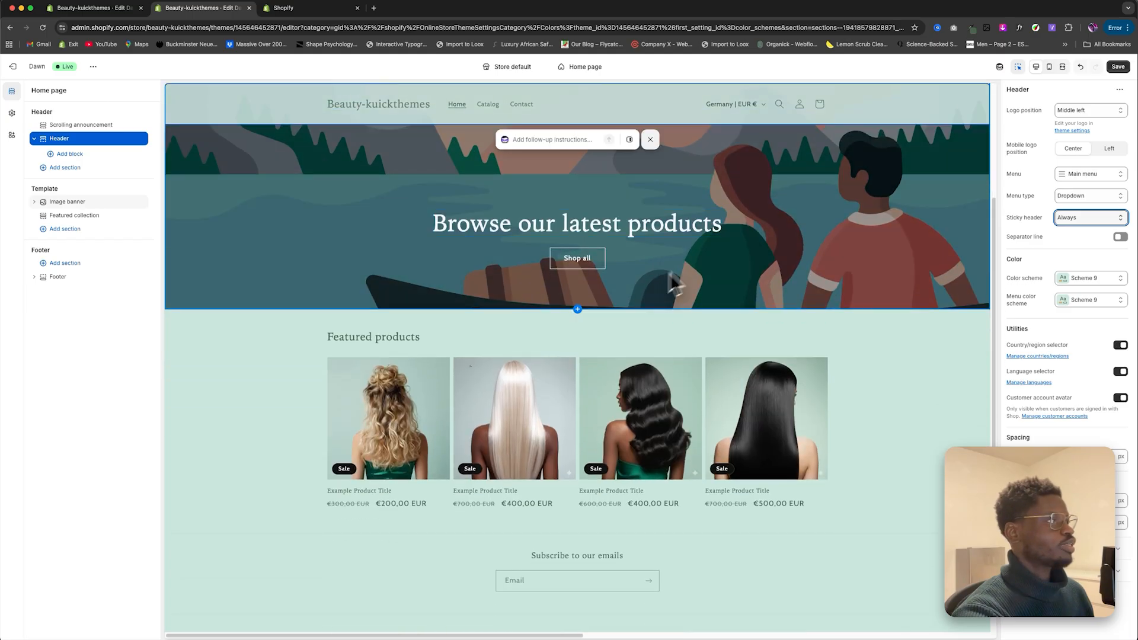
left_click(1117, 67)
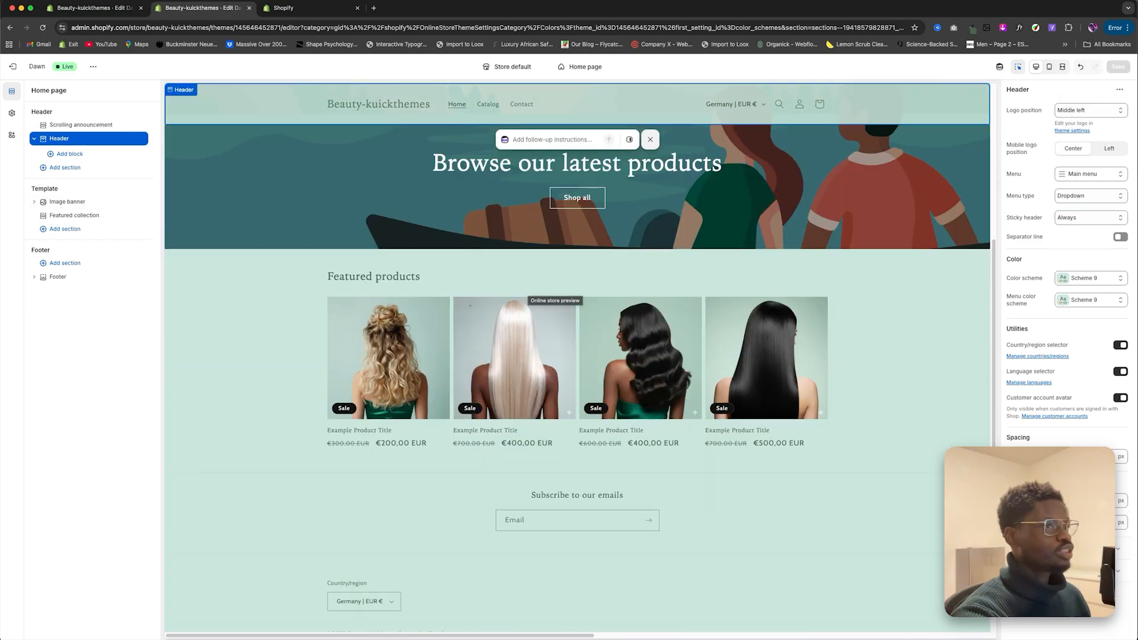
Step: Add Dawn's Slideshow section to the home page template and open its first image slide's settings
scroll(569, 350, "up", 4)
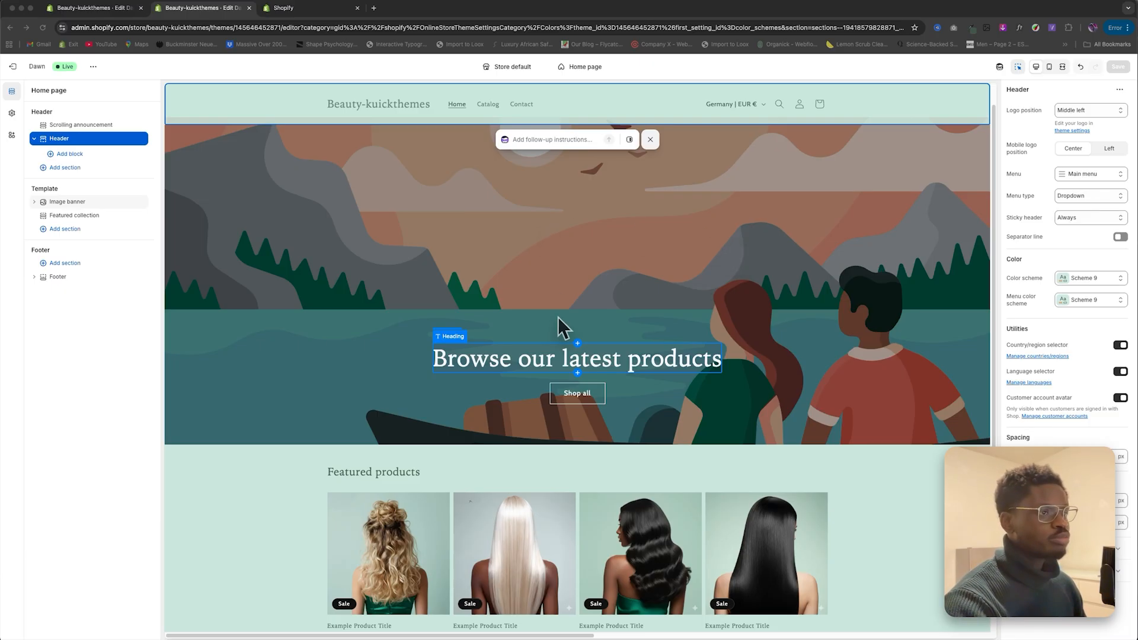
left_click(73, 231)
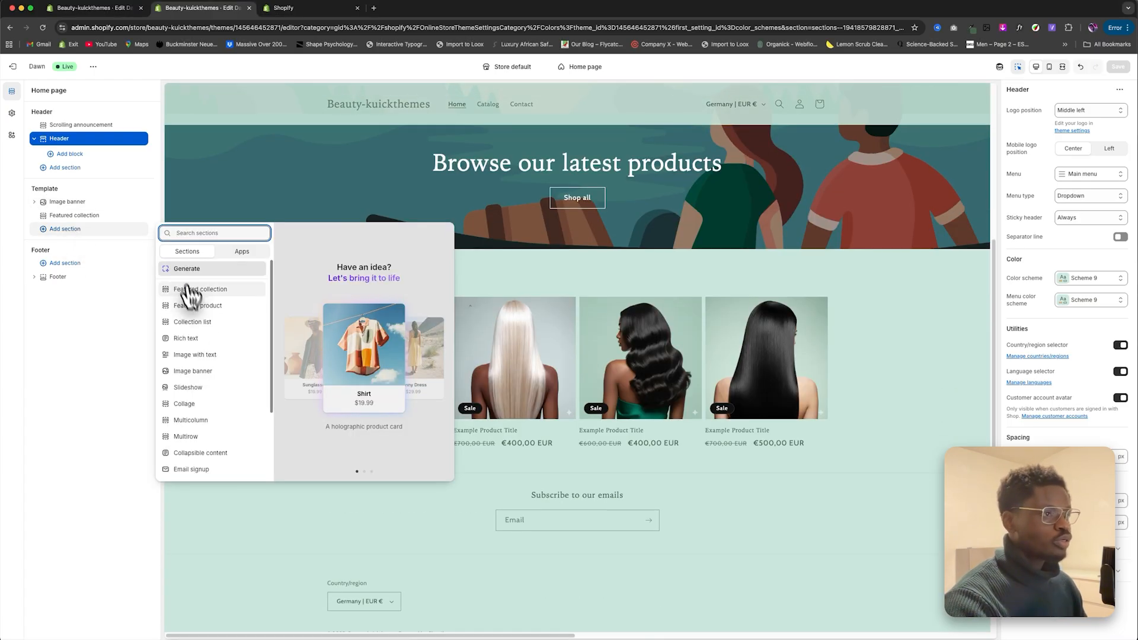
left_click(200, 388)
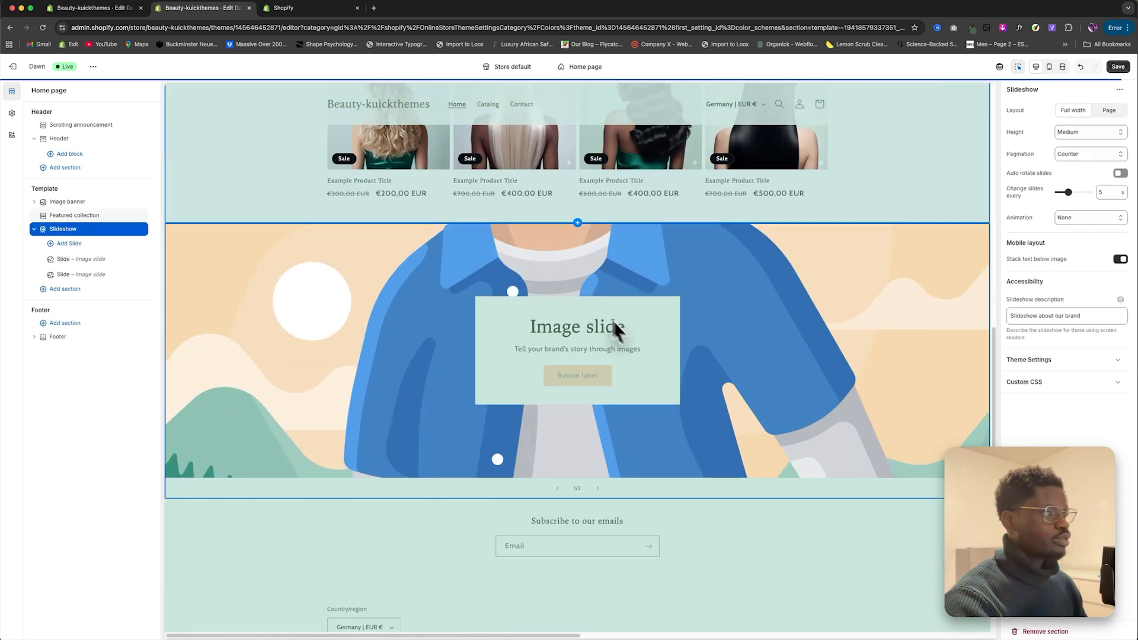
scroll(708, 318, "down", 1)
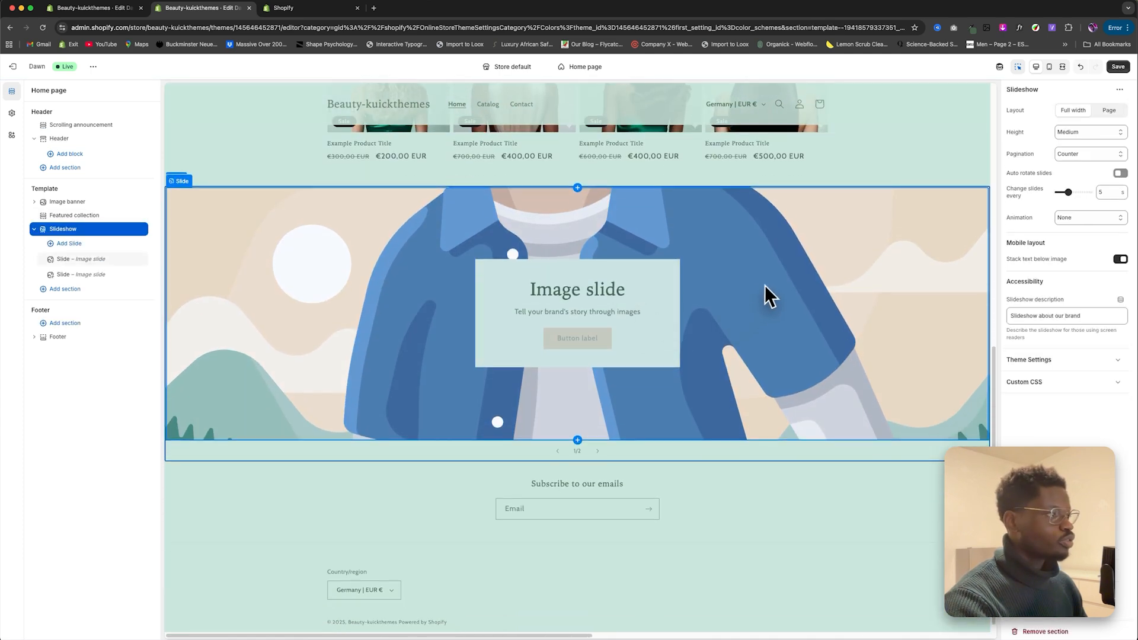
left_click(823, 262)
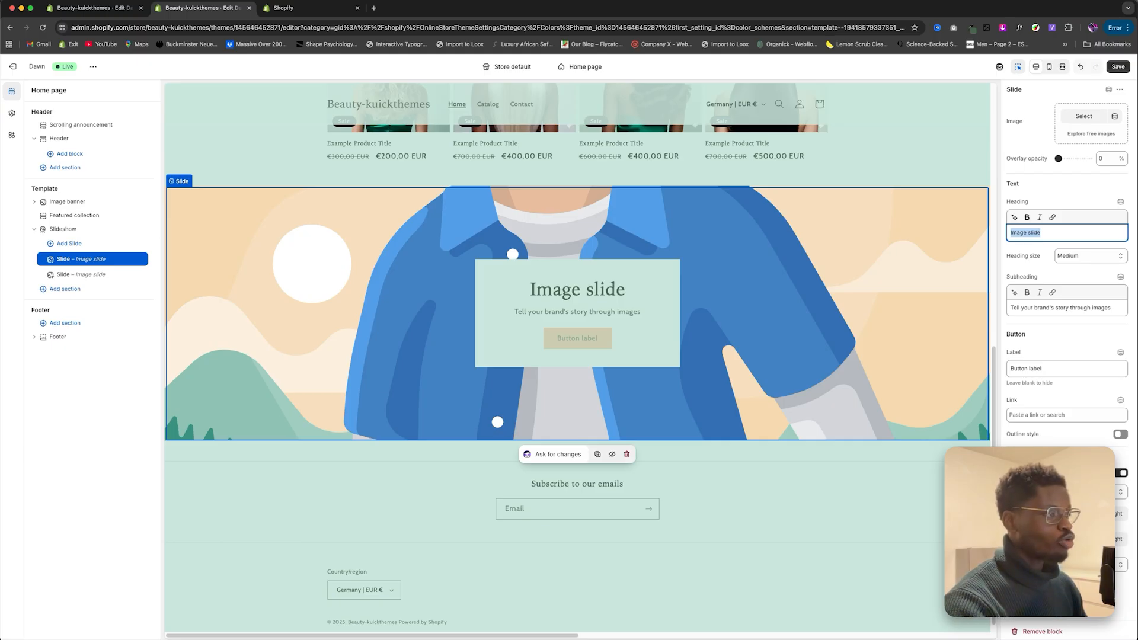
scroll(750, 349, "up", 3)
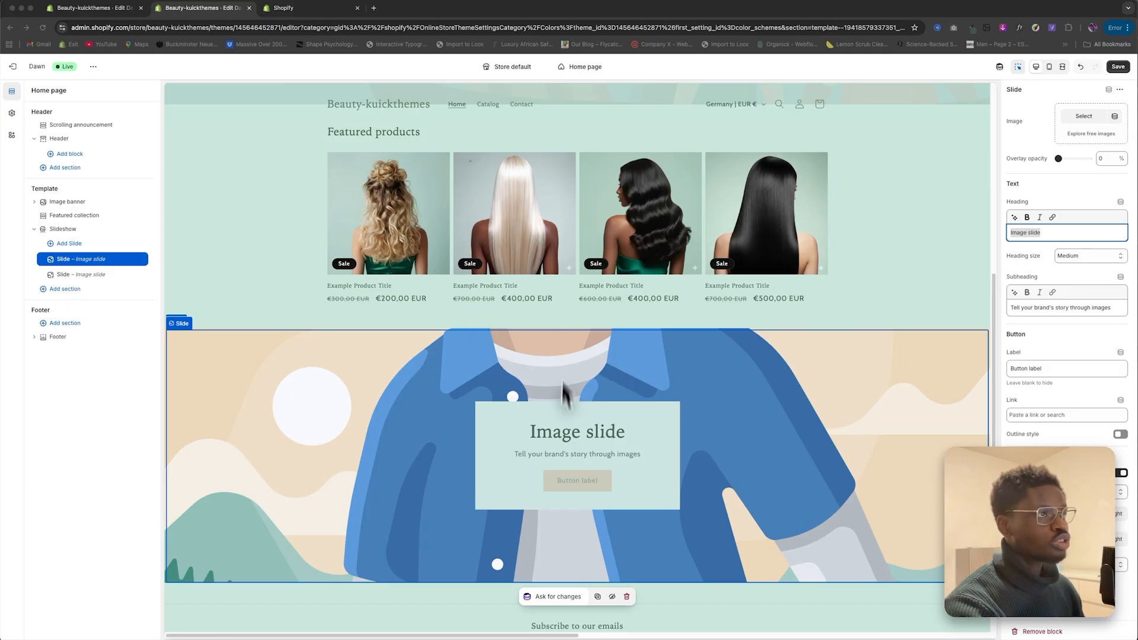
Step: Open the Dawn theme's code for editing and expand the sections folder
left_click(93, 67)
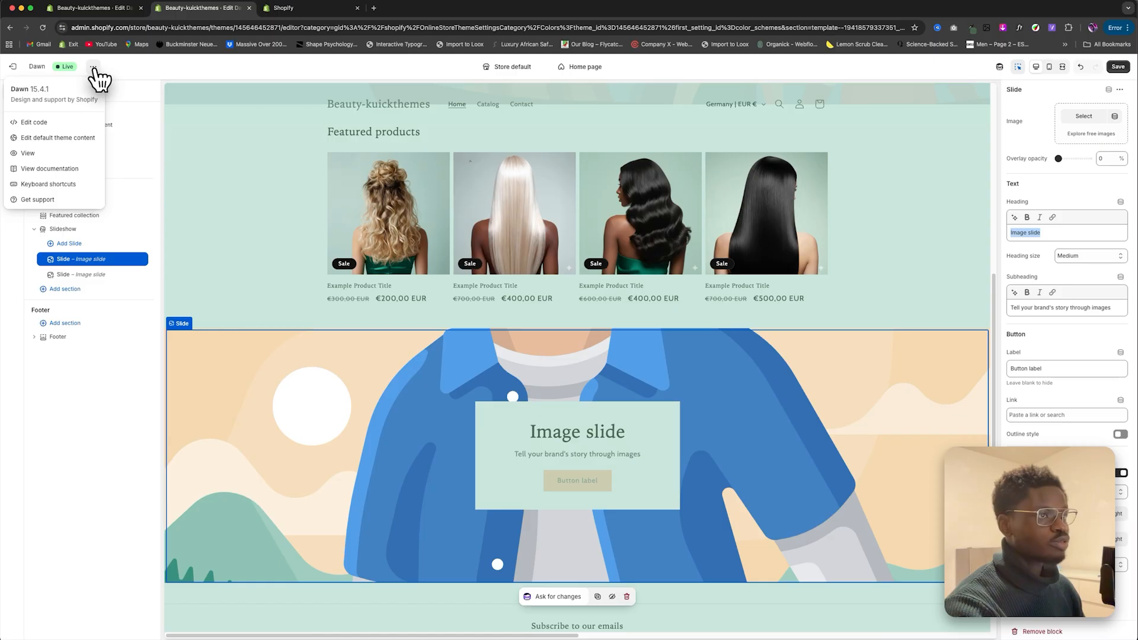
left_click(46, 122)
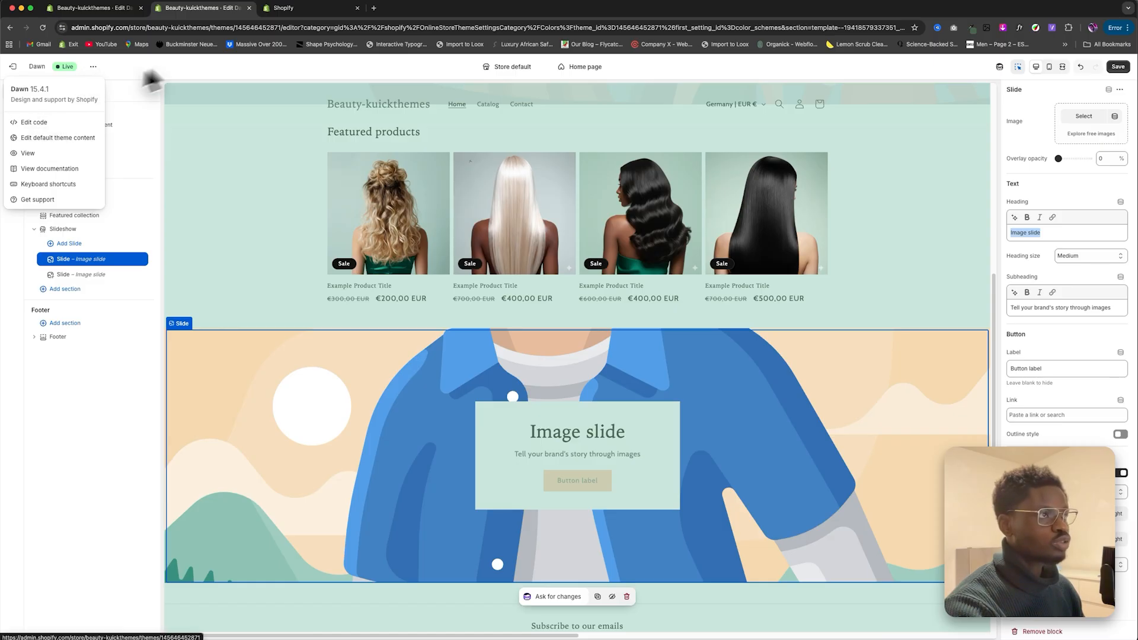
scroll(74, 163, "up", 5)
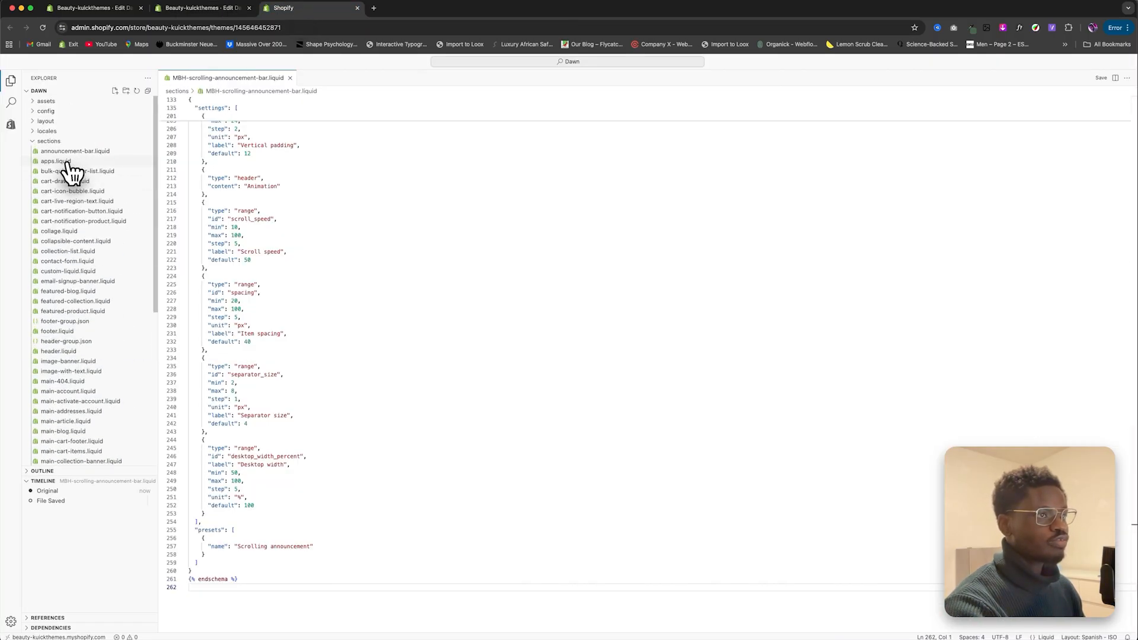
left_click(34, 141)
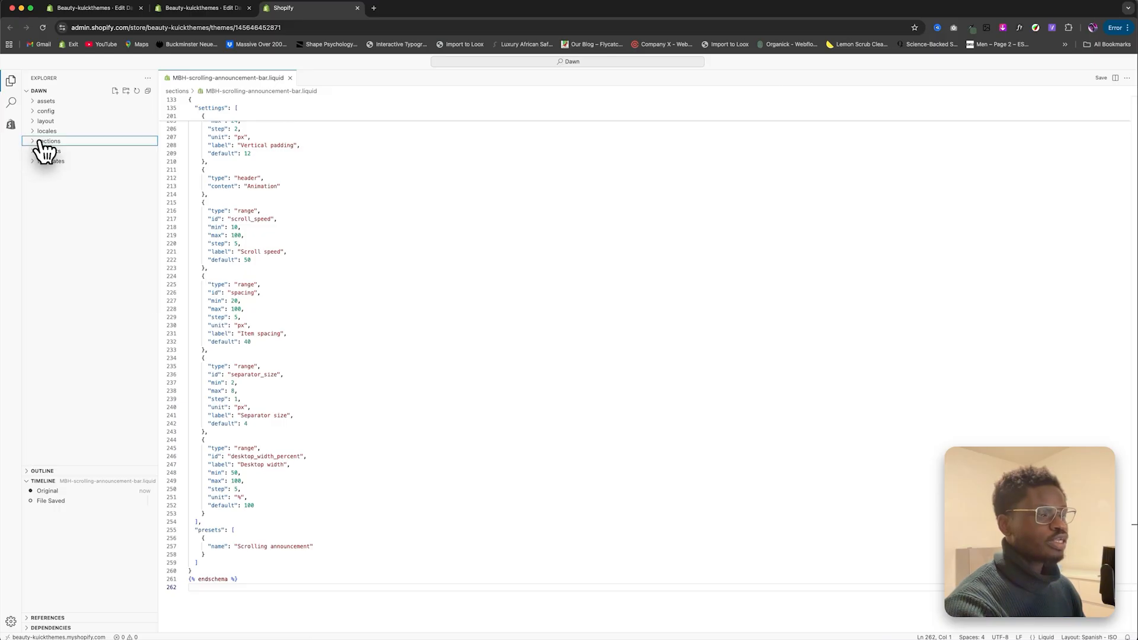
left_click(35, 142)
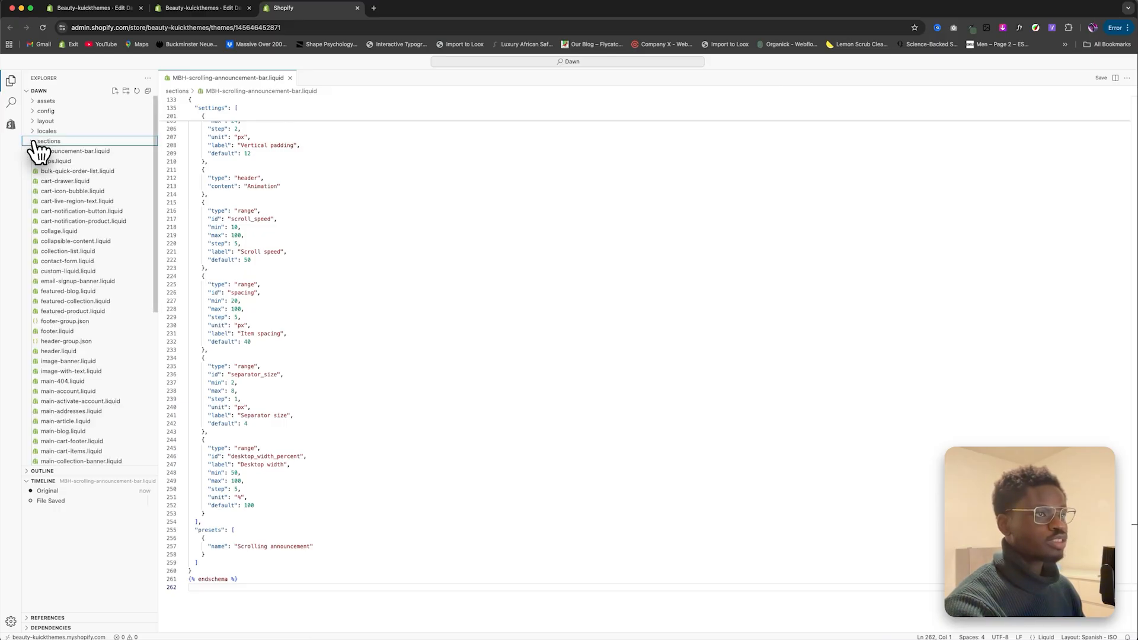
Step: Create the file MBH-slideshow.liquid in the sections folder, paste the custom slideshow code into it and save
left_click(115, 92)
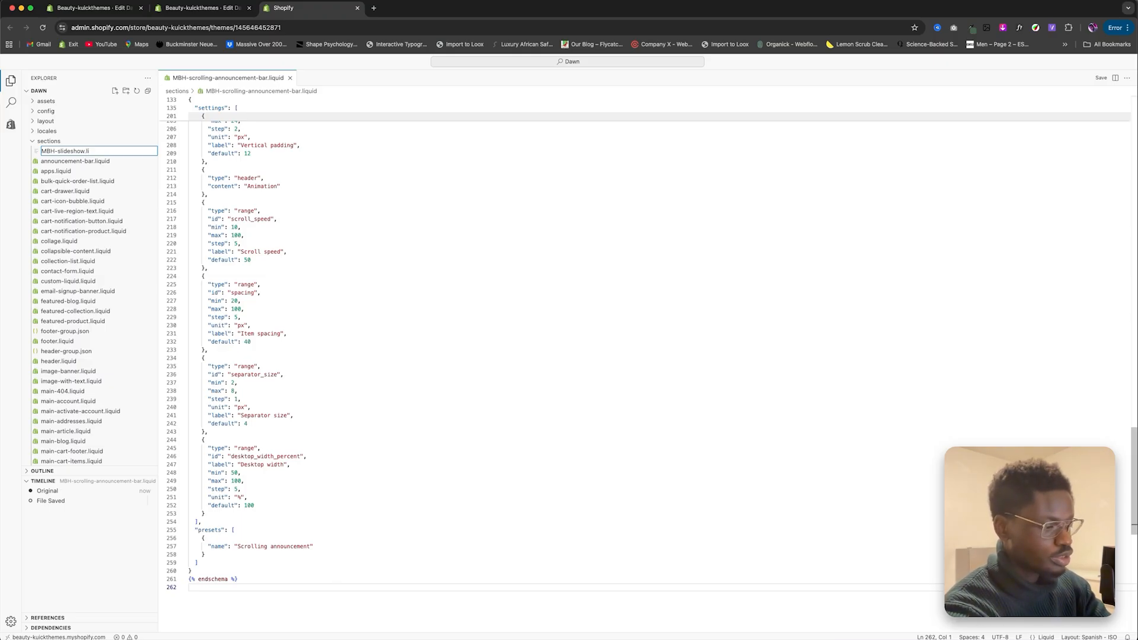
key("Return")
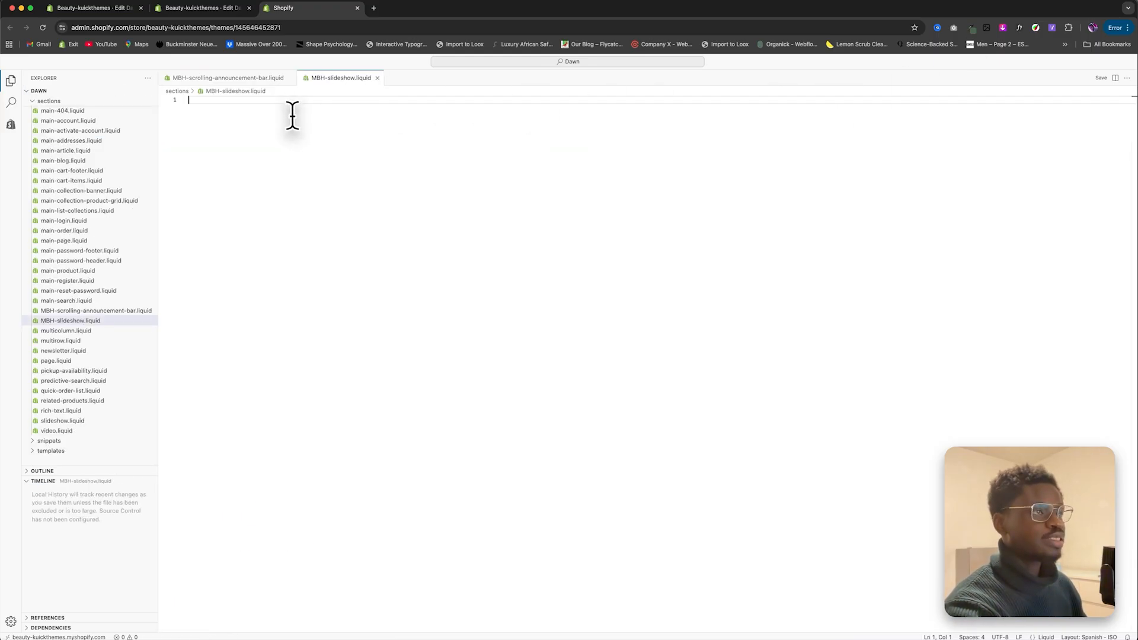
key("super+v")
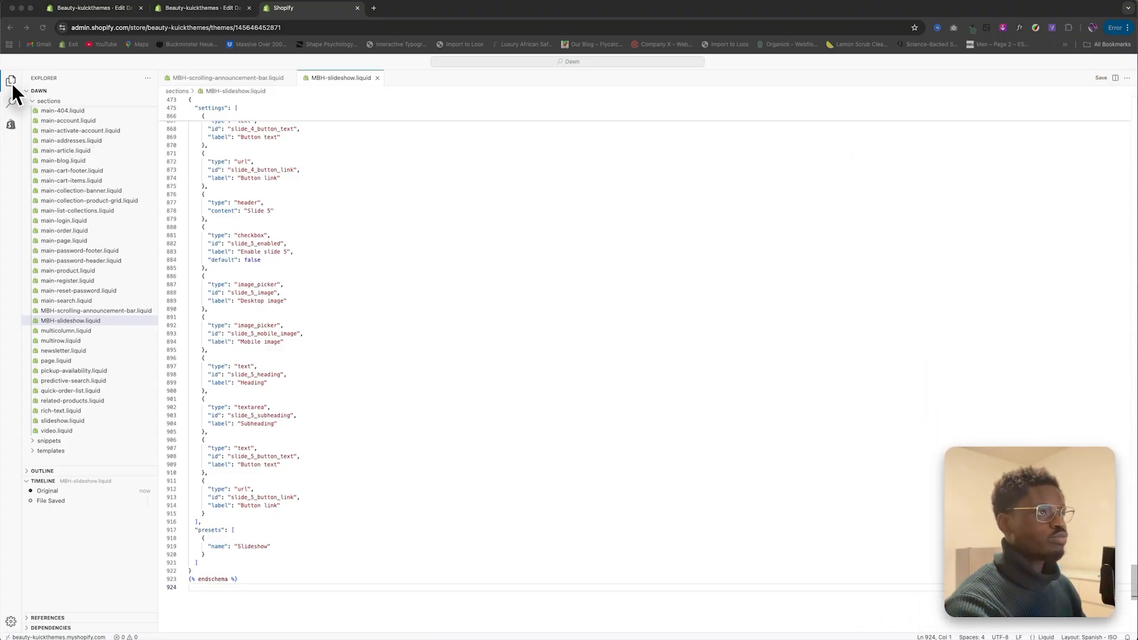
Step: Return to the theme editor, save the home page changes and reload the editor to load the new slideshow code
left_click(188, 11)
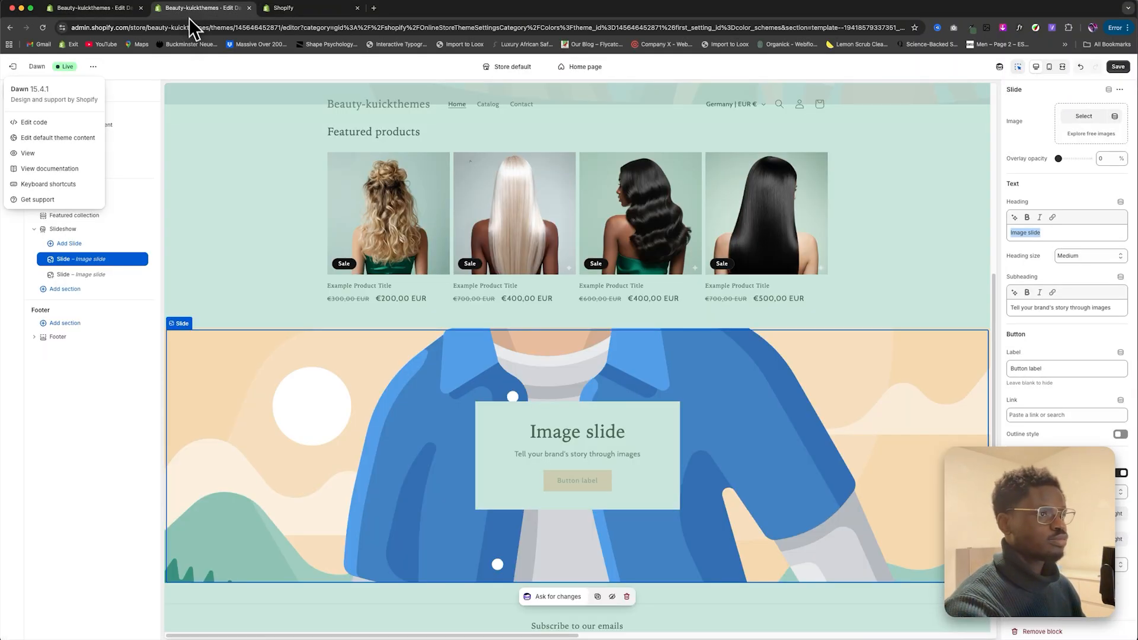
left_click(1117, 66)
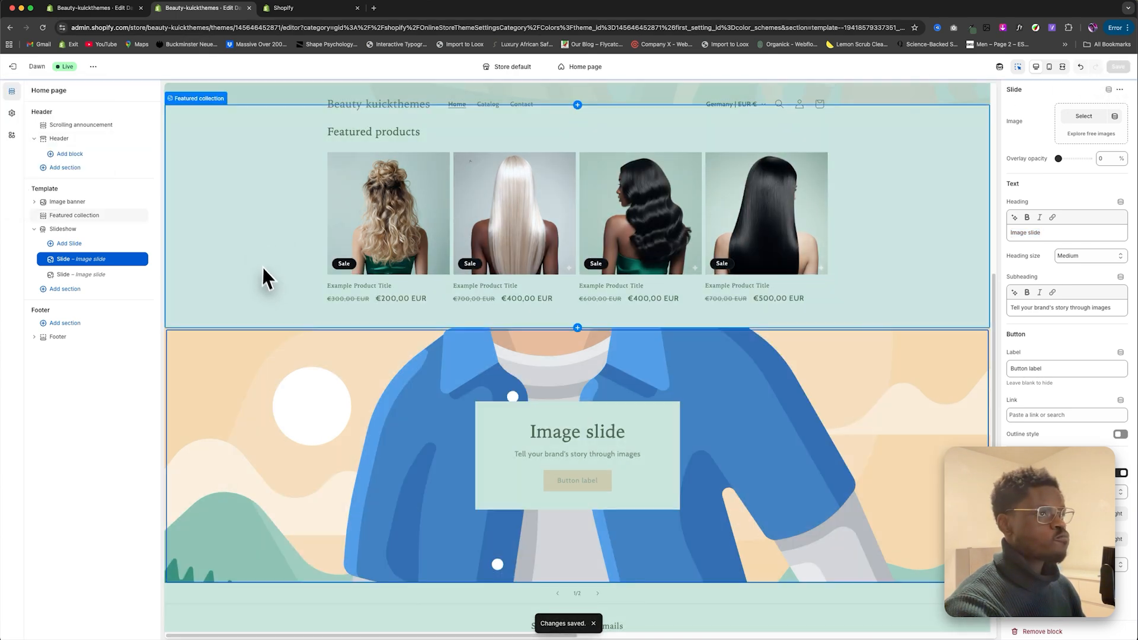
left_click(45, 32)
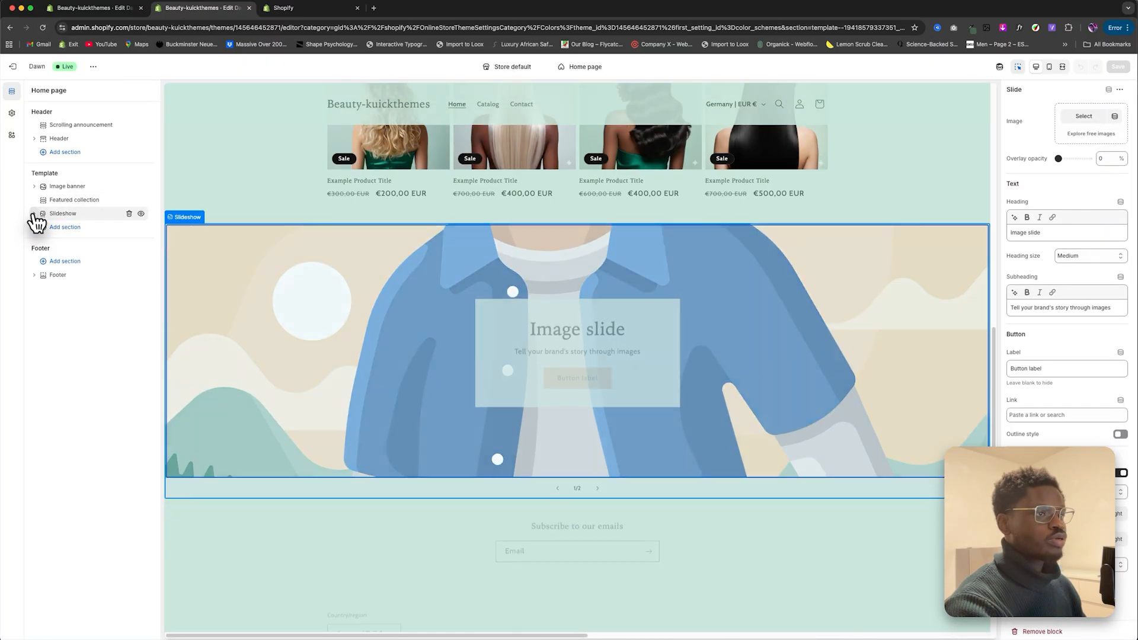
left_click(34, 214)
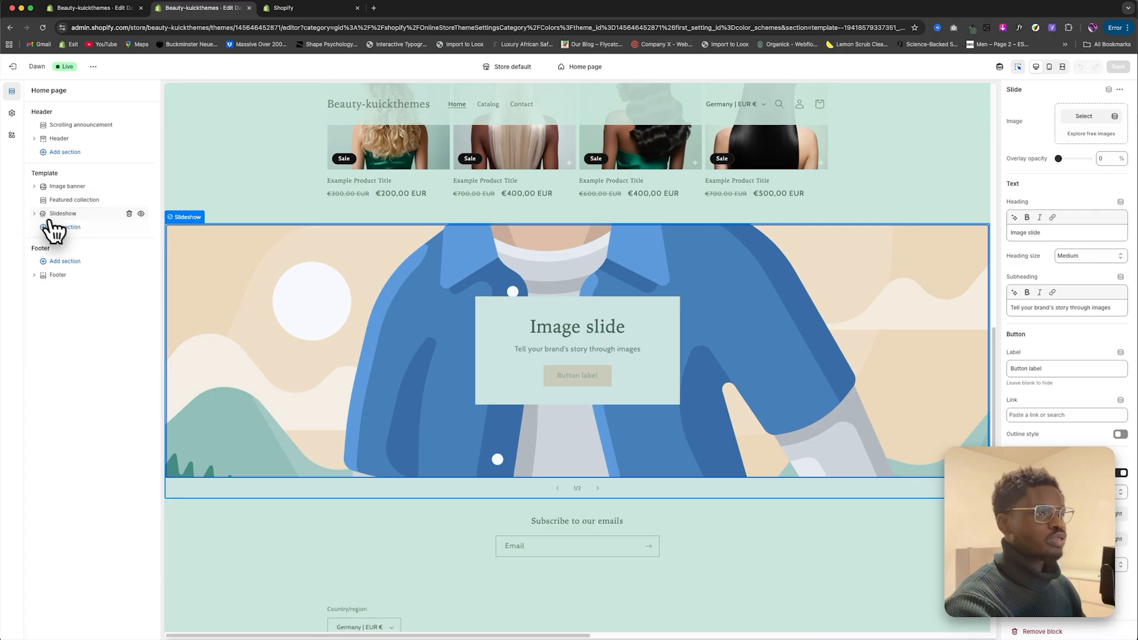
Step: Add the custom-coded Slideshow section, the last one in the section list, to the home page template
left_click(64, 227)
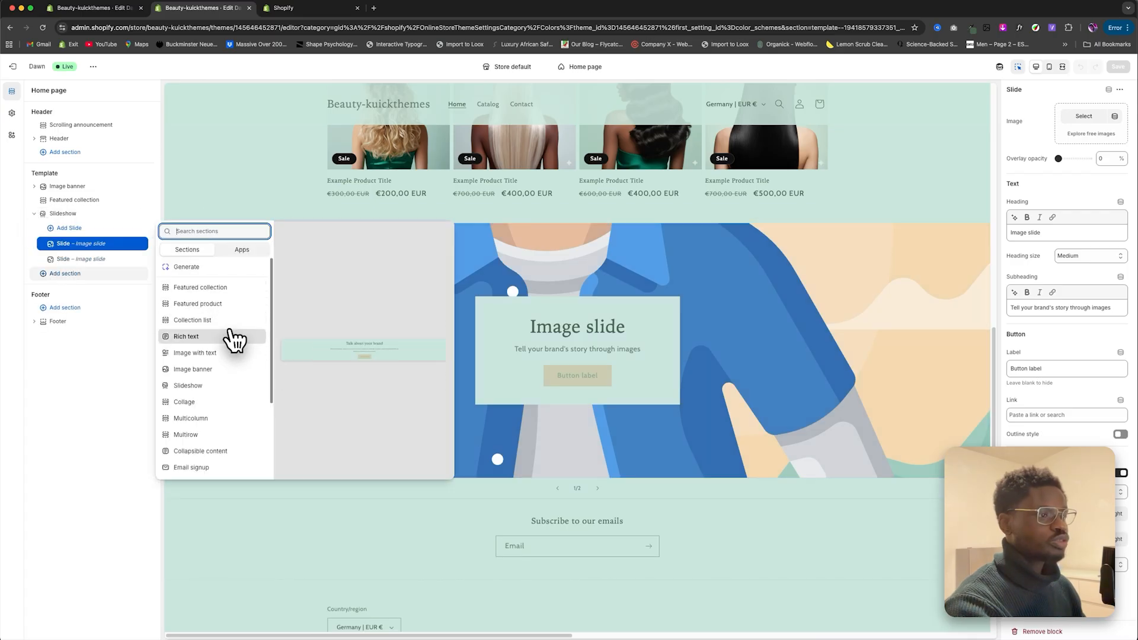
scroll(234, 338, "down", 3)
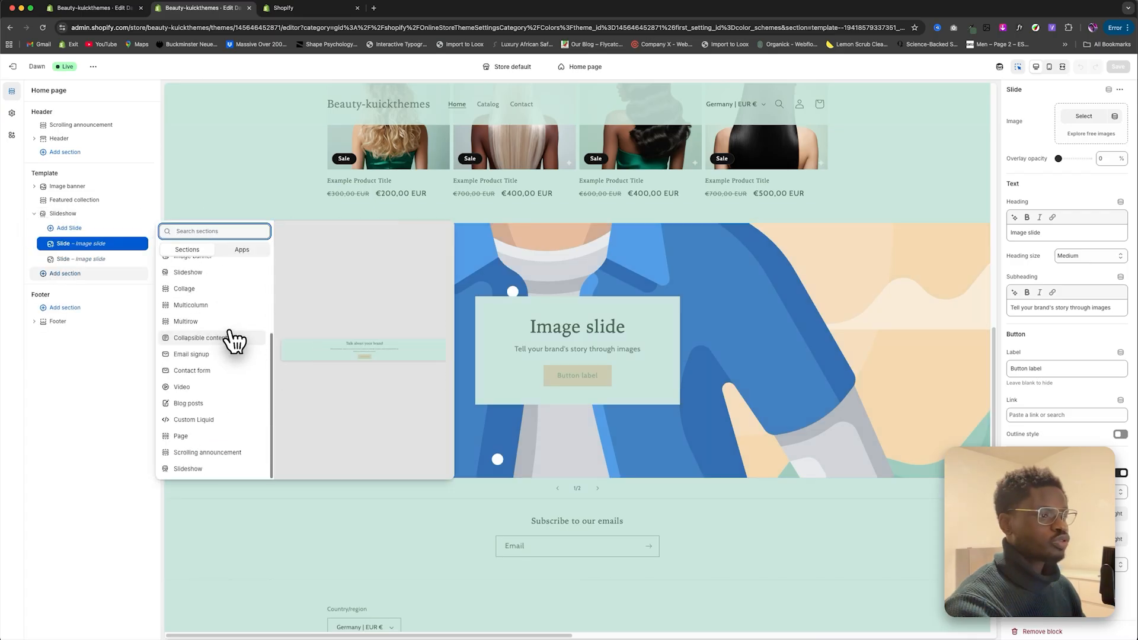
left_click(196, 469)
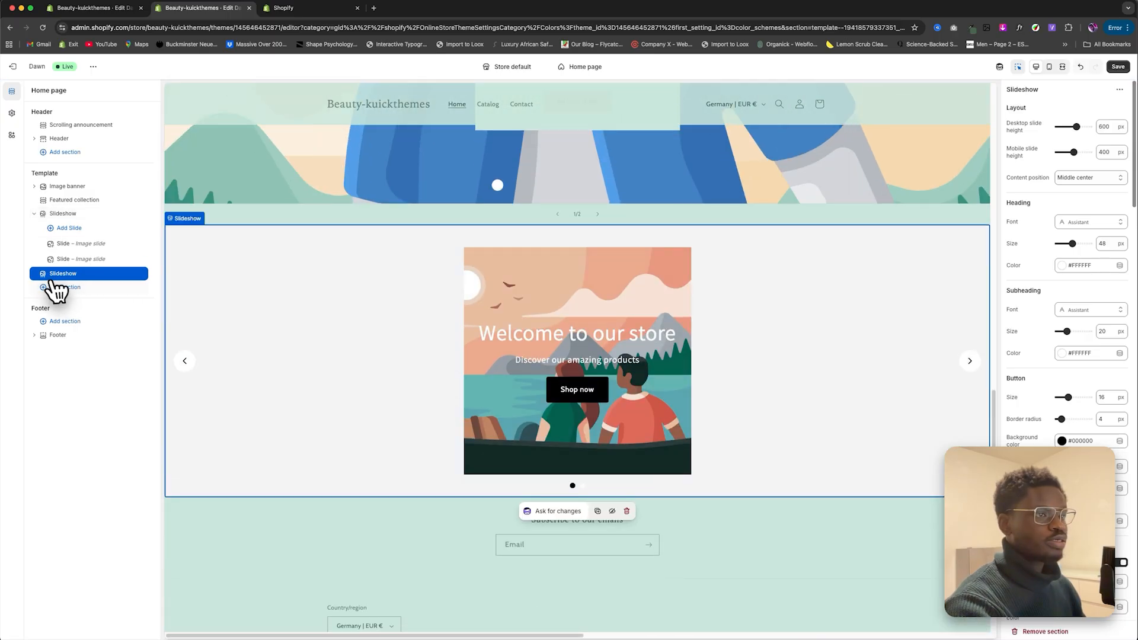
Step: Move the new custom Slideshow to the start of the template and remove the Image banner section
left_click_drag(52, 283, 45, 182)
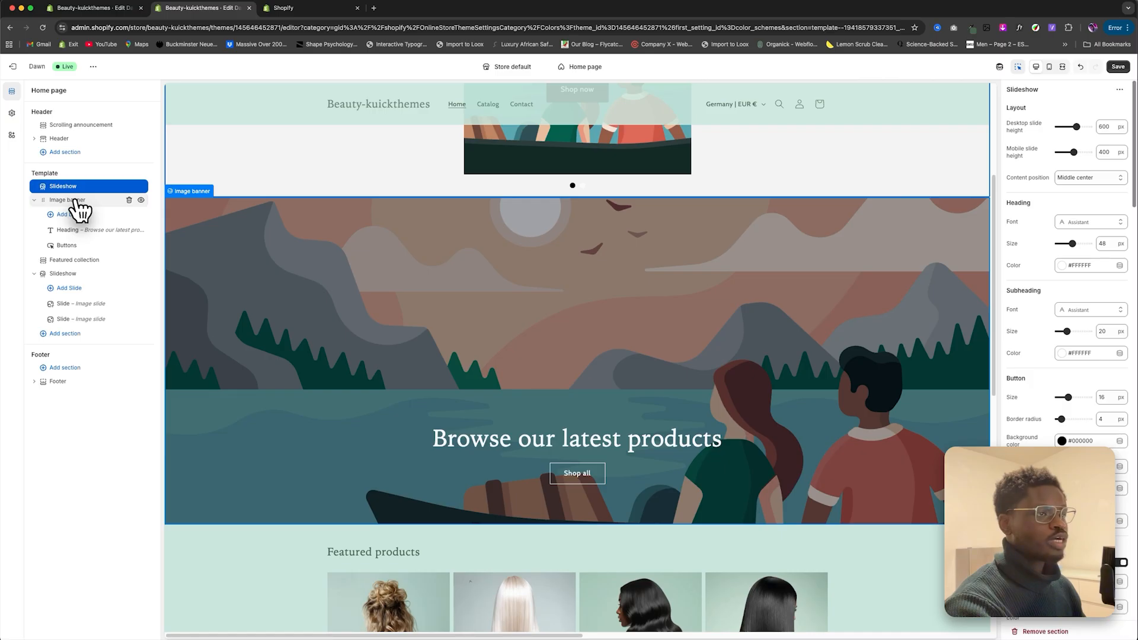
left_click(76, 201)
left_click(129, 199)
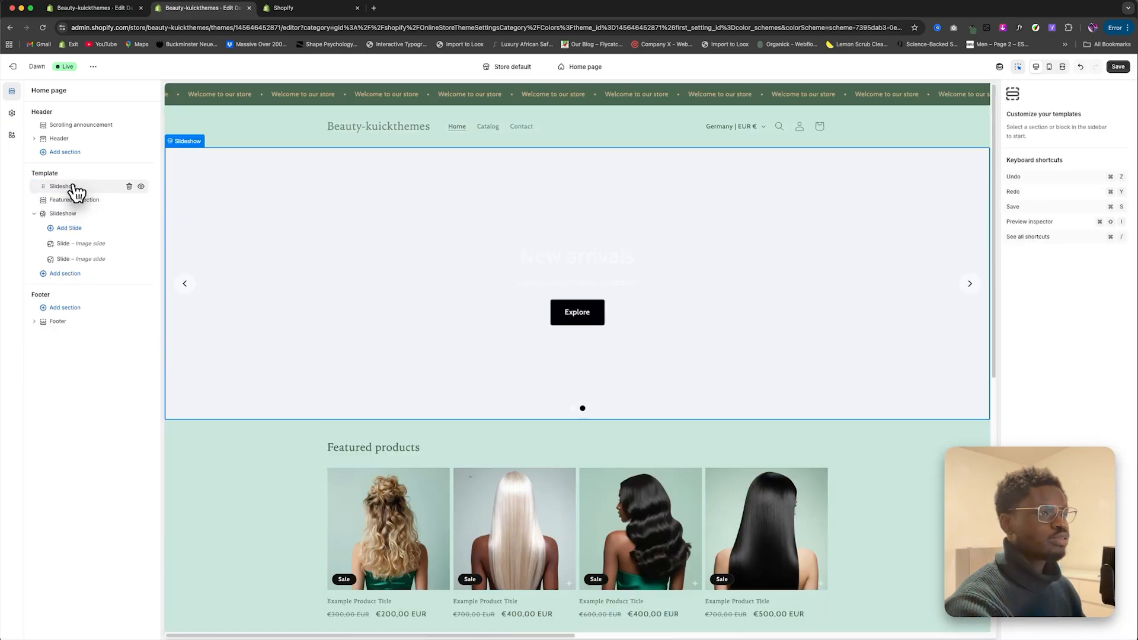
Step: Examine the custom slideshow's settings, from layout and navigation through the individual options for slides 1 to 5
left_click(76, 190)
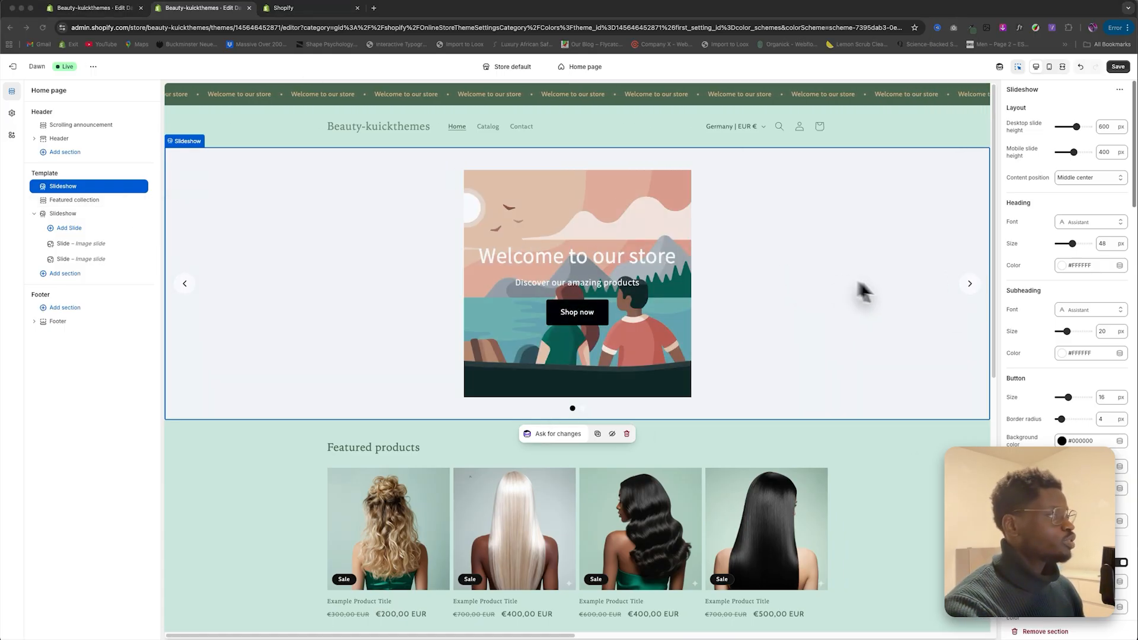
scroll(1084, 362, "down", 15)
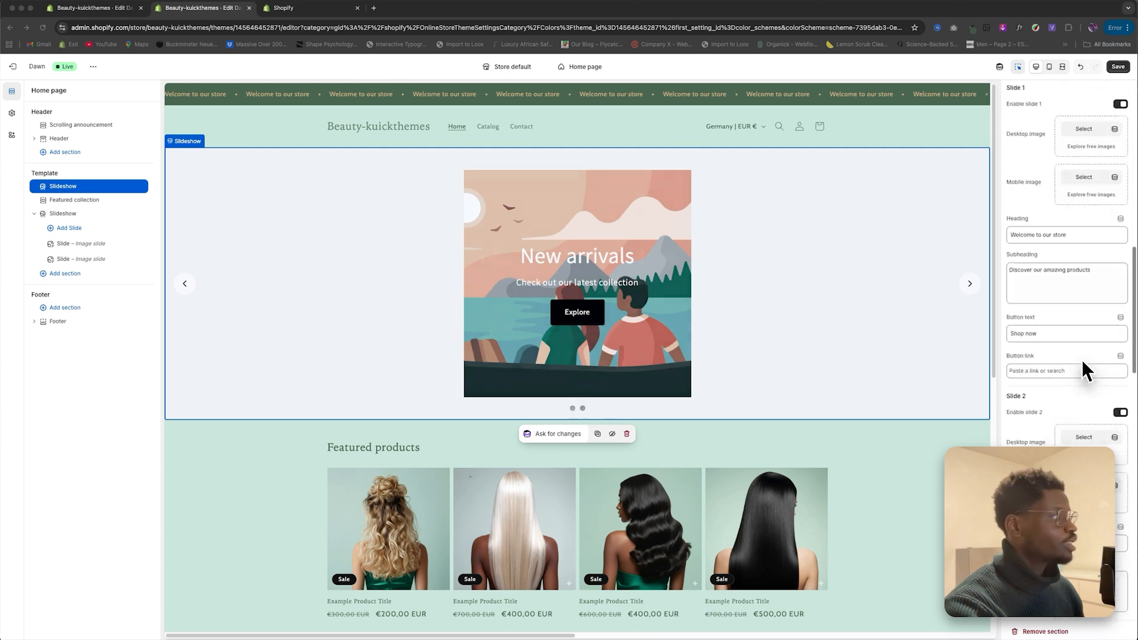
scroll(1075, 364, "down", 2)
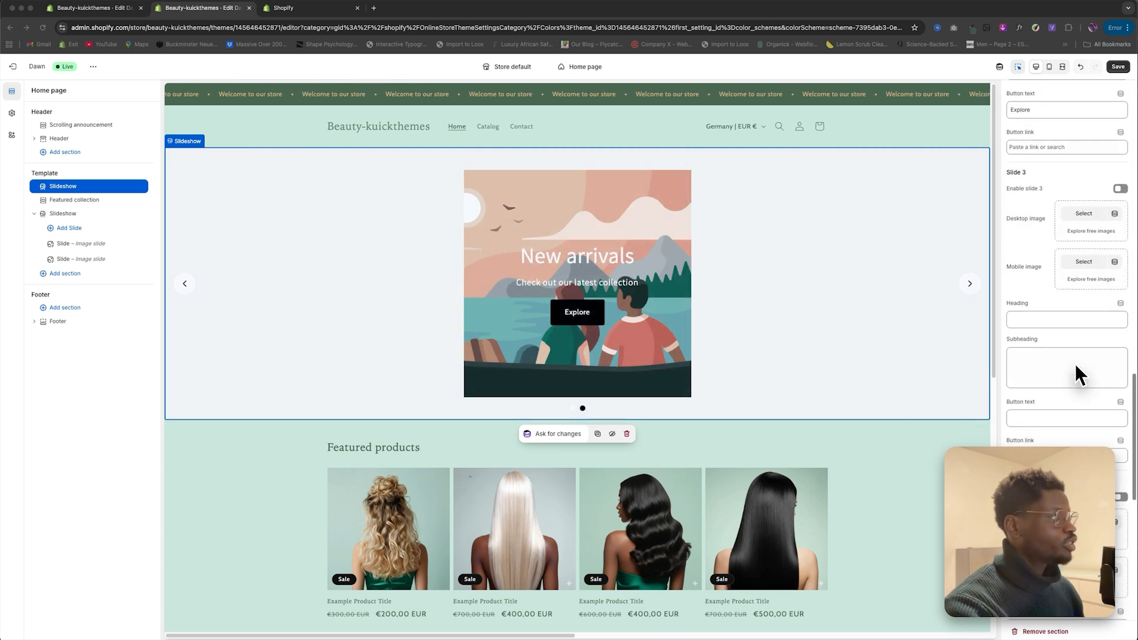
scroll(1075, 364, "up", 3)
scroll(1074, 362, "down", 3)
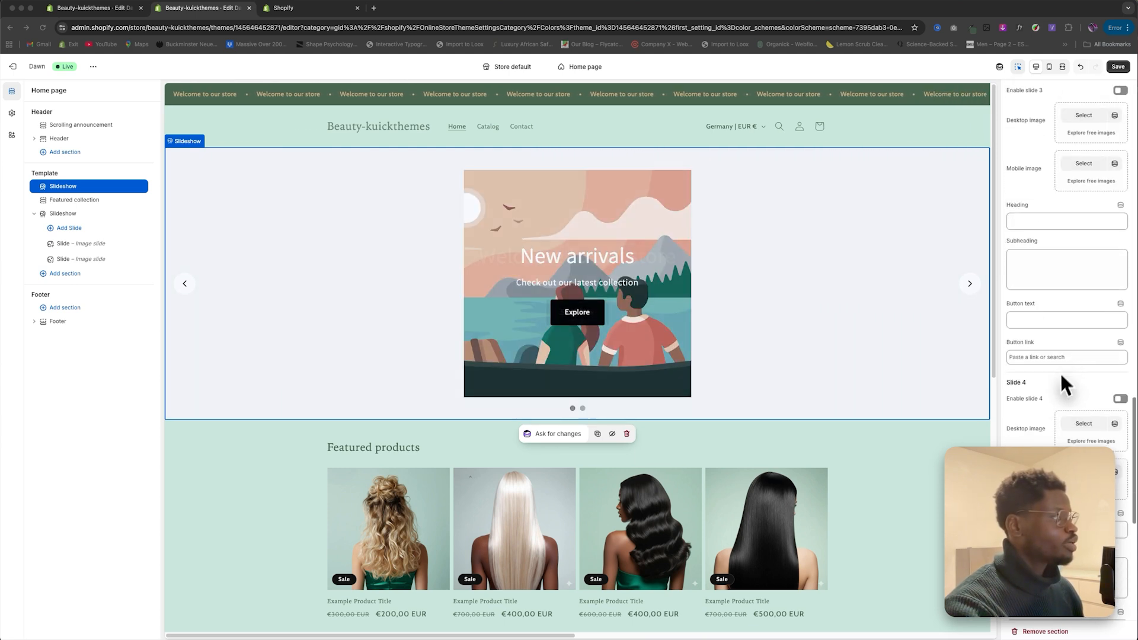
scroll(1056, 411, "down", 5)
scroll(1052, 407, "down", 5)
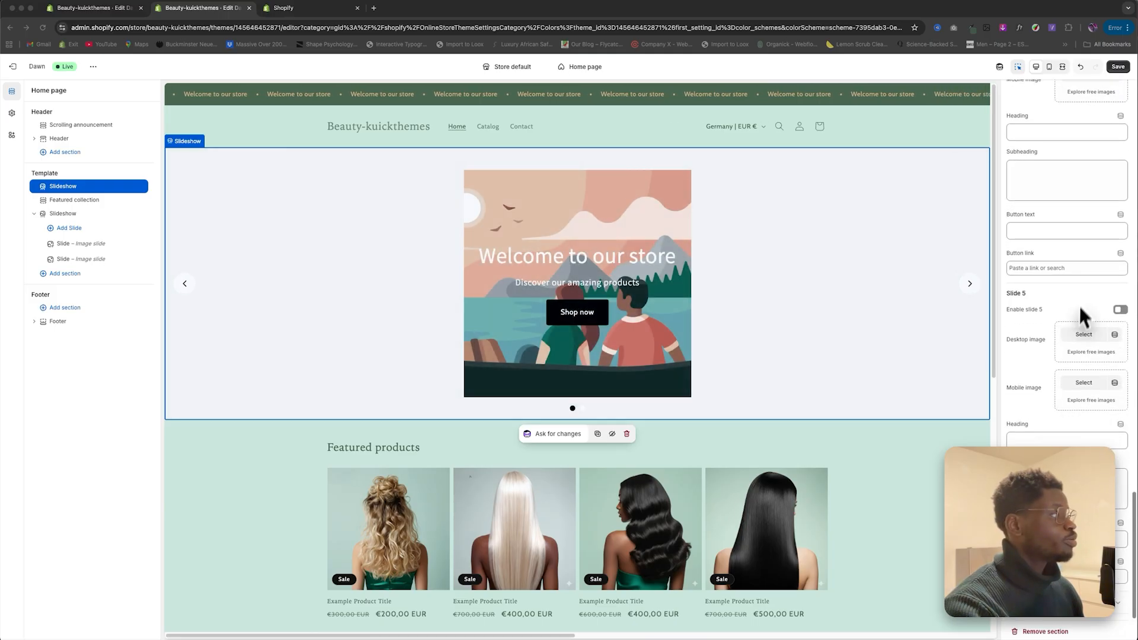
scroll(1079, 306, "up", 7)
scroll(1072, 282, "up", 9)
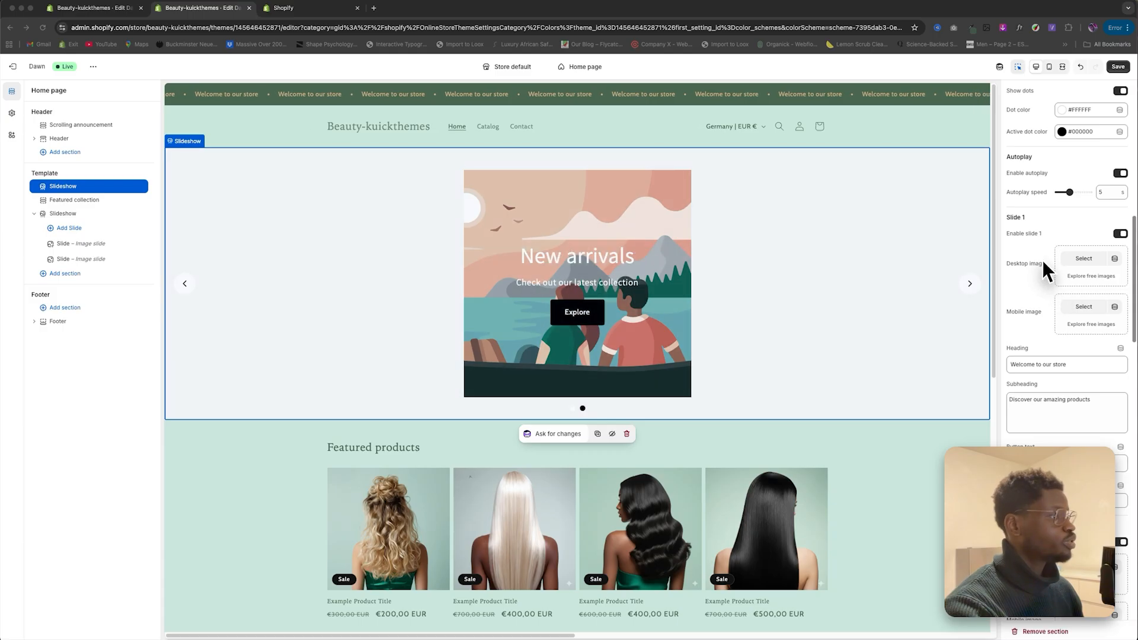
Step: Disable slide 2 of the custom slideshow and use the Desktop_-_3 image as slide 1's desktop image
left_click(1120, 541)
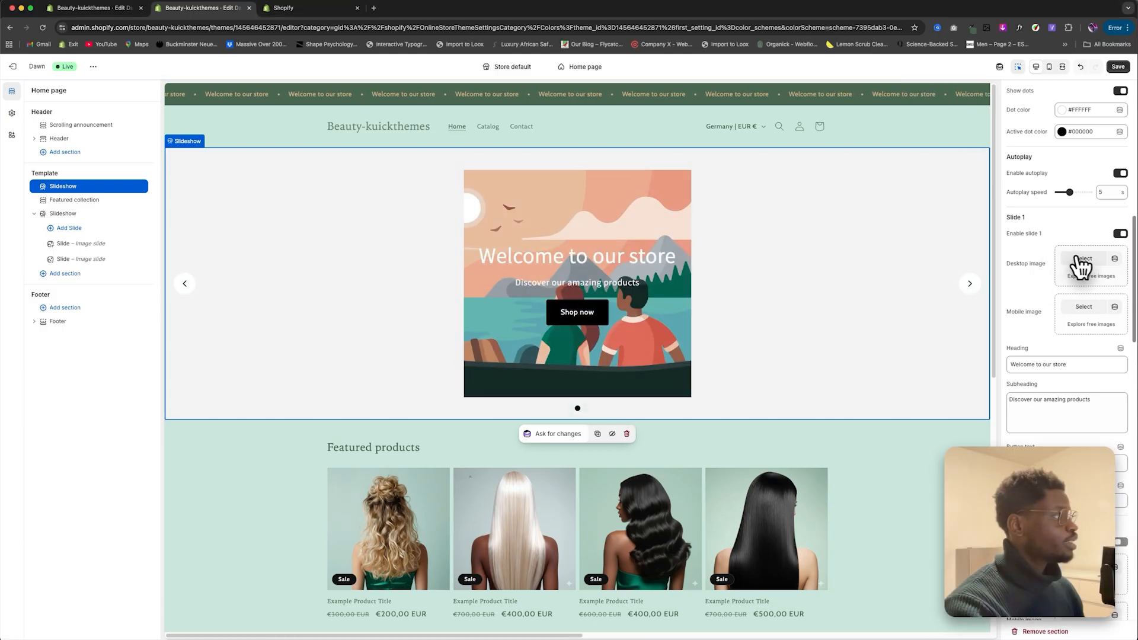
left_click(1084, 259)
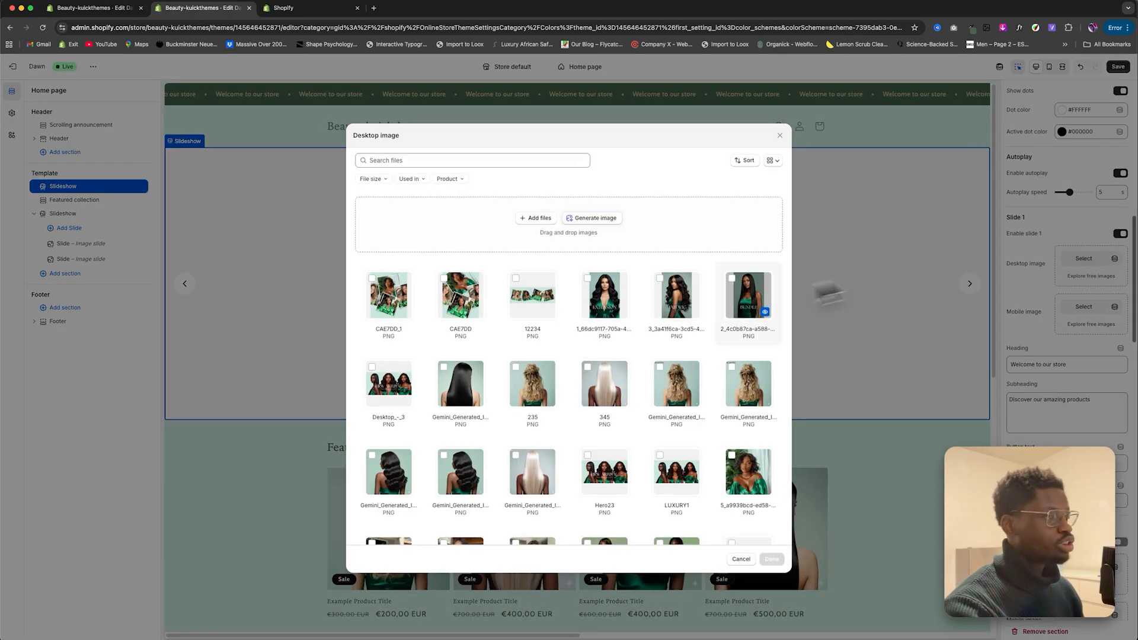
scroll(643, 332, "down", 1)
scroll(642, 332, "down", 3)
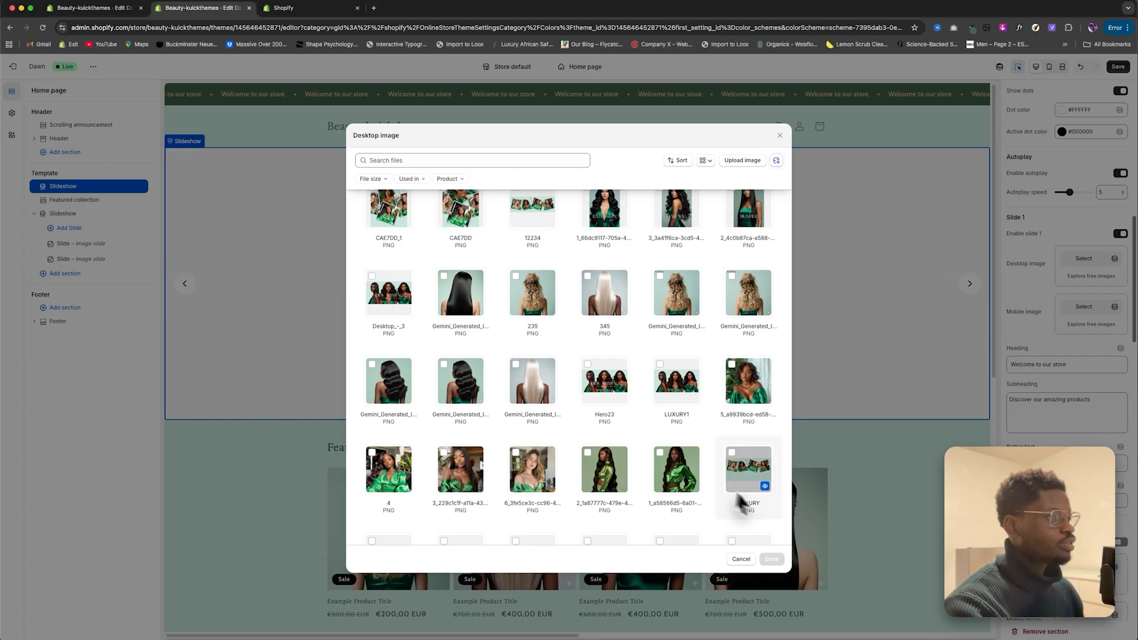
left_click(376, 283)
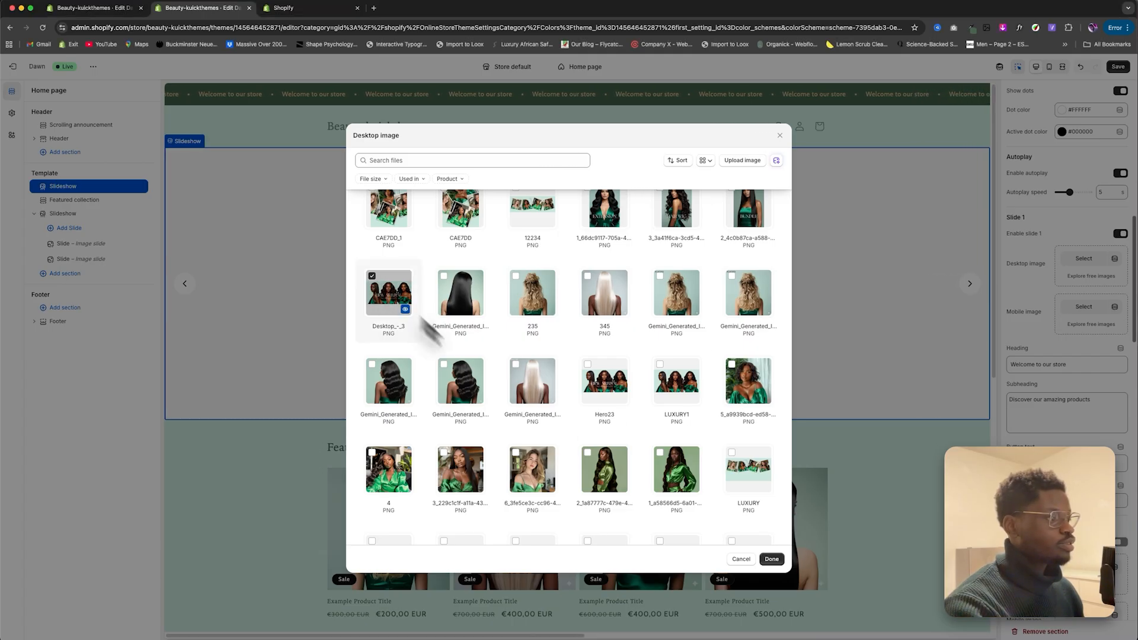
left_click(771, 560)
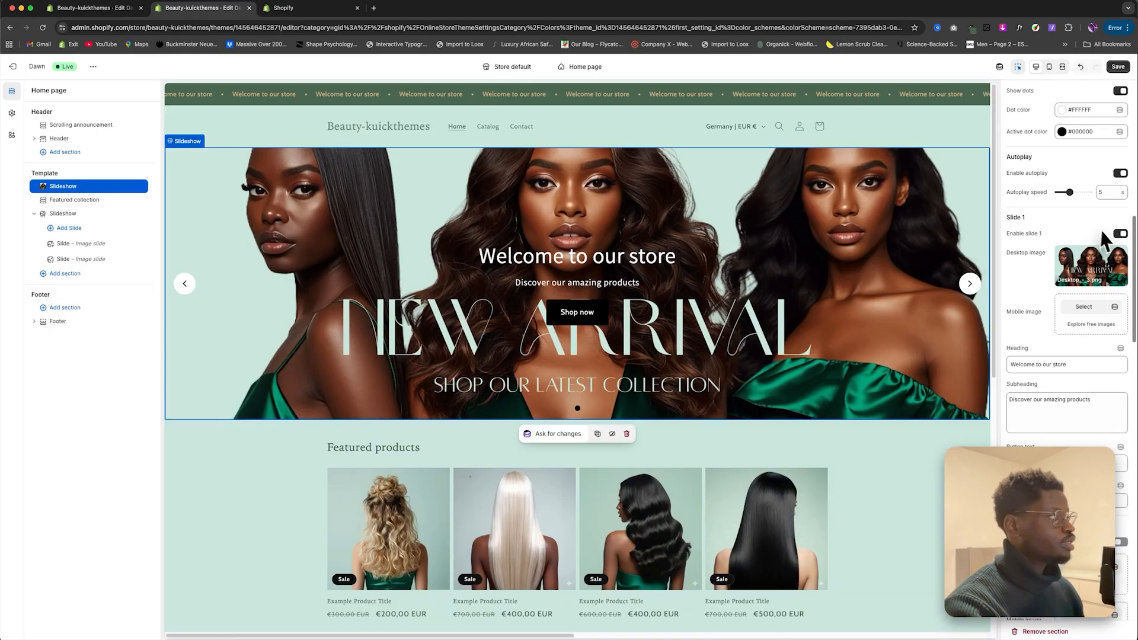
Step: Set the custom slideshow's desktop slide height to 800 px and save the home page
scroll(1094, 234, "up", 10)
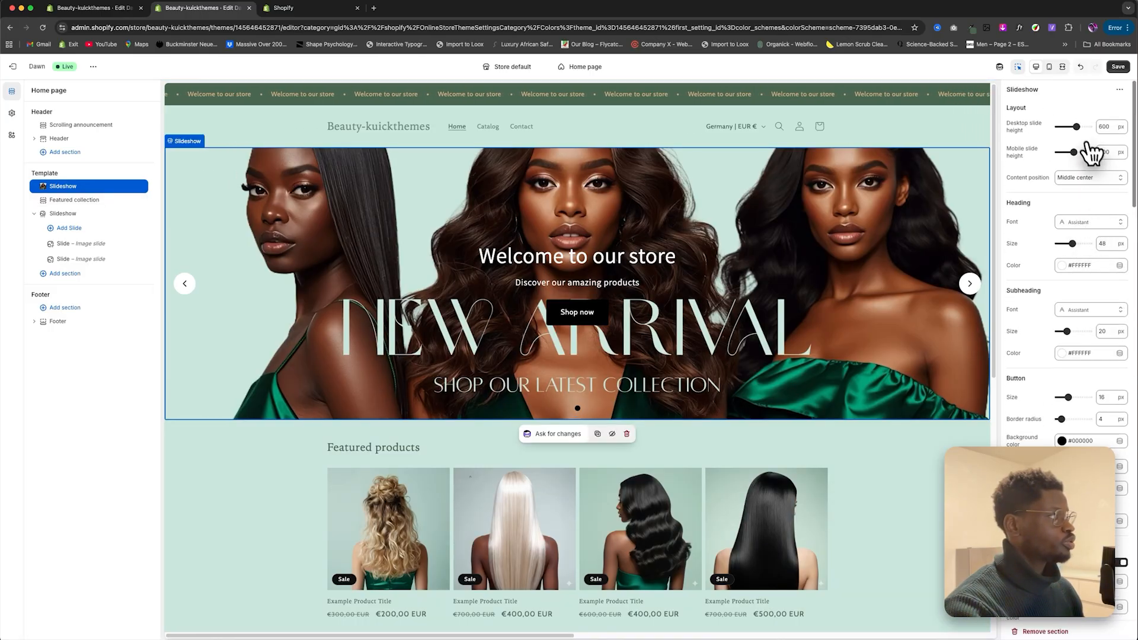
left_click_drag(1076, 127, 1118, 131)
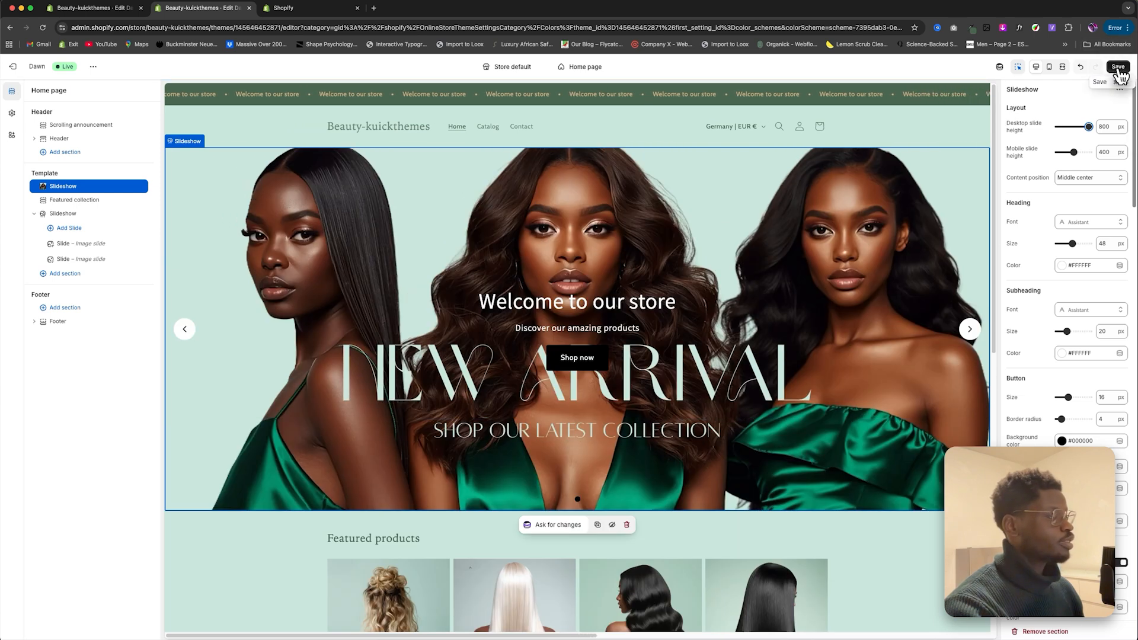
left_click(1118, 69)
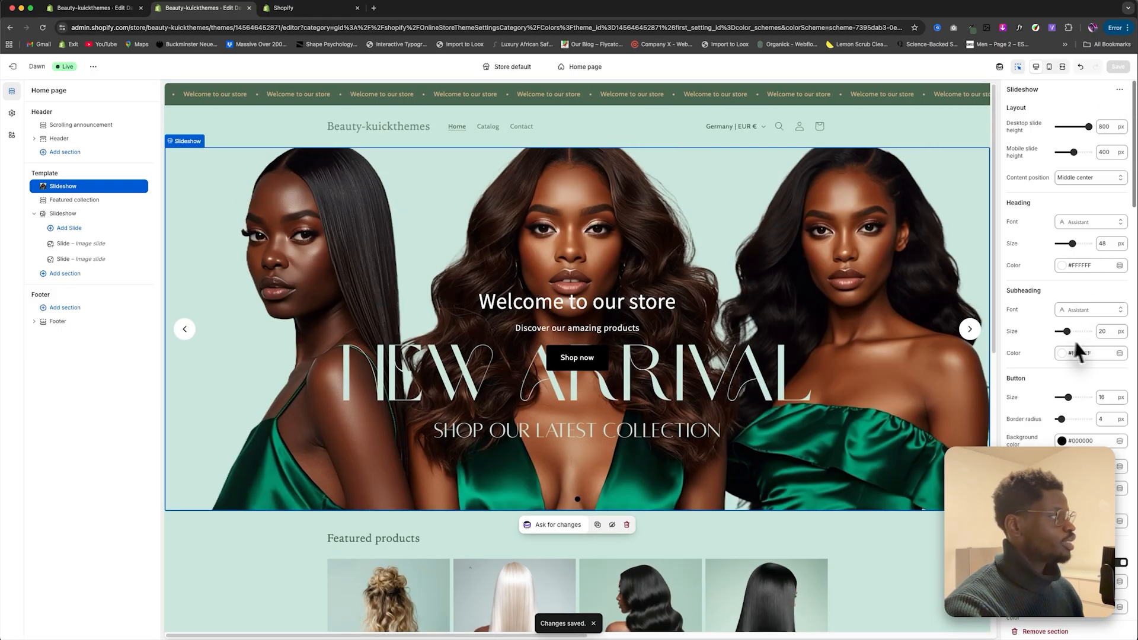
Step: Clear slide 1's heading and subheading text so only the image's own lettering and the button remain
scroll(1070, 355, "down", 5)
scroll(1070, 355, "down", 4)
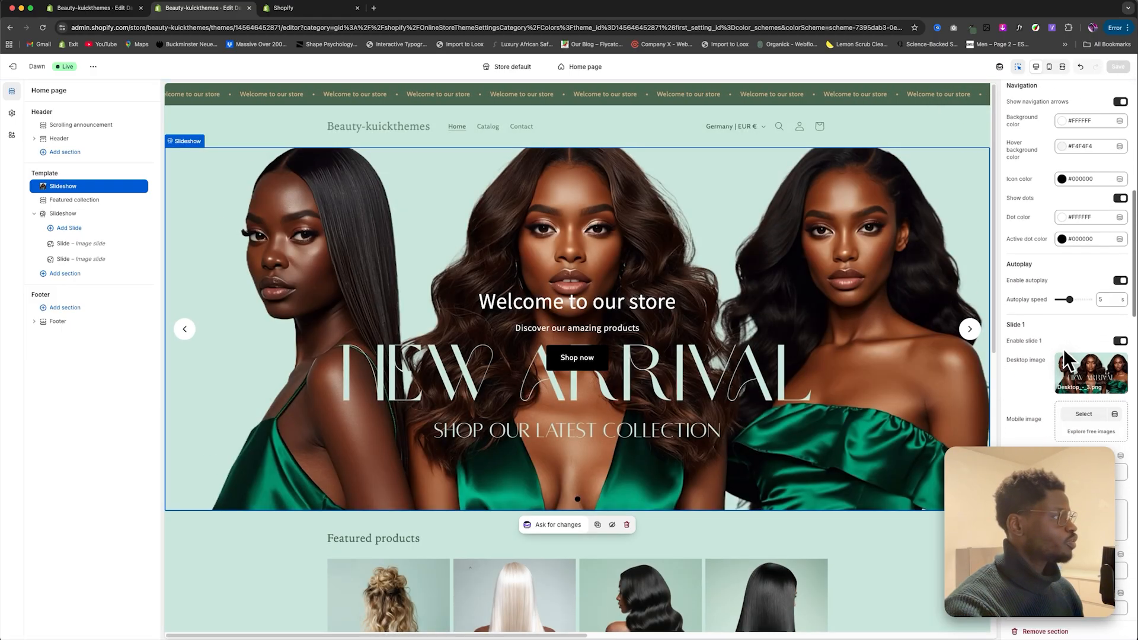
left_click_drag(1075, 472, 1002, 471)
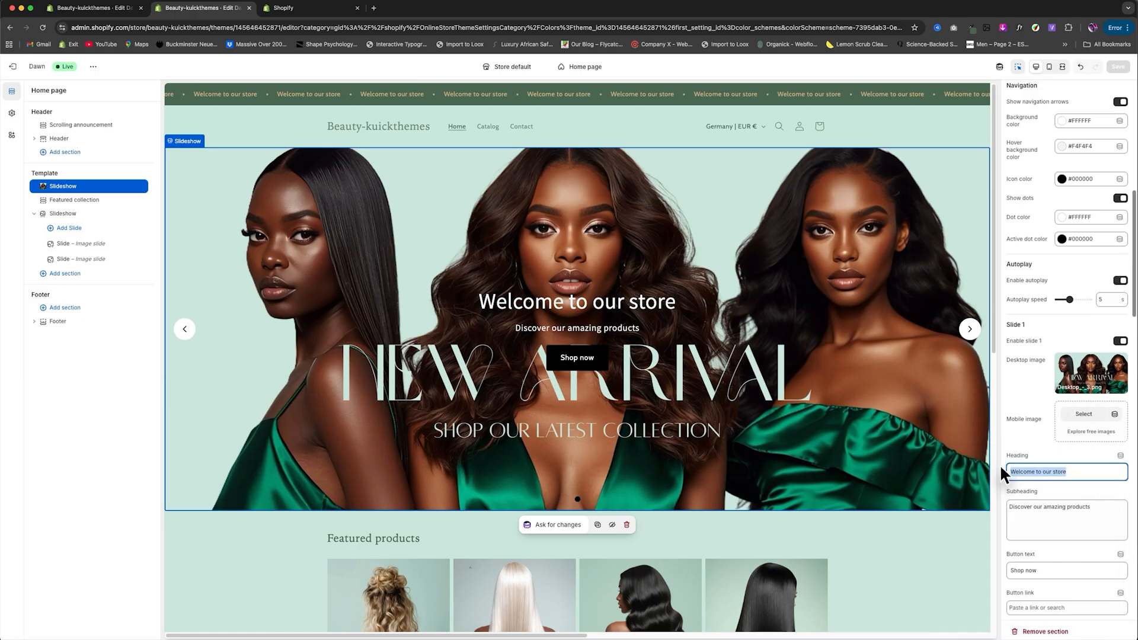
key("BackSpace")
left_click_drag(1092, 506, 1002, 507)
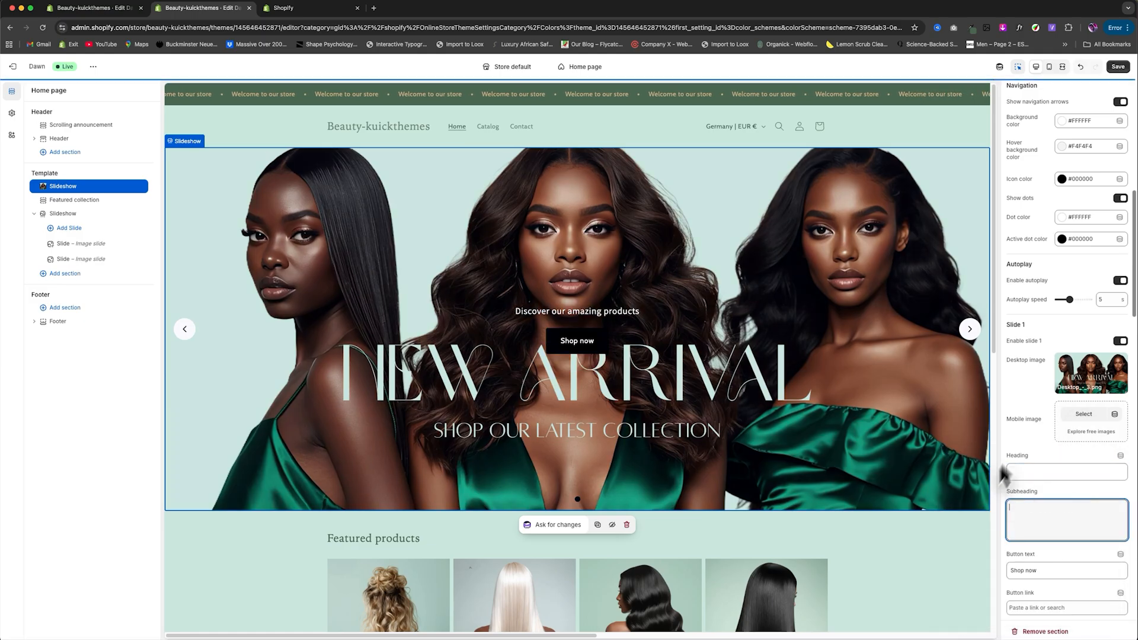
key("BackSpace")
Step: Set the custom slideshow's content position to Bottom center
scroll(1072, 271, "up", 10)
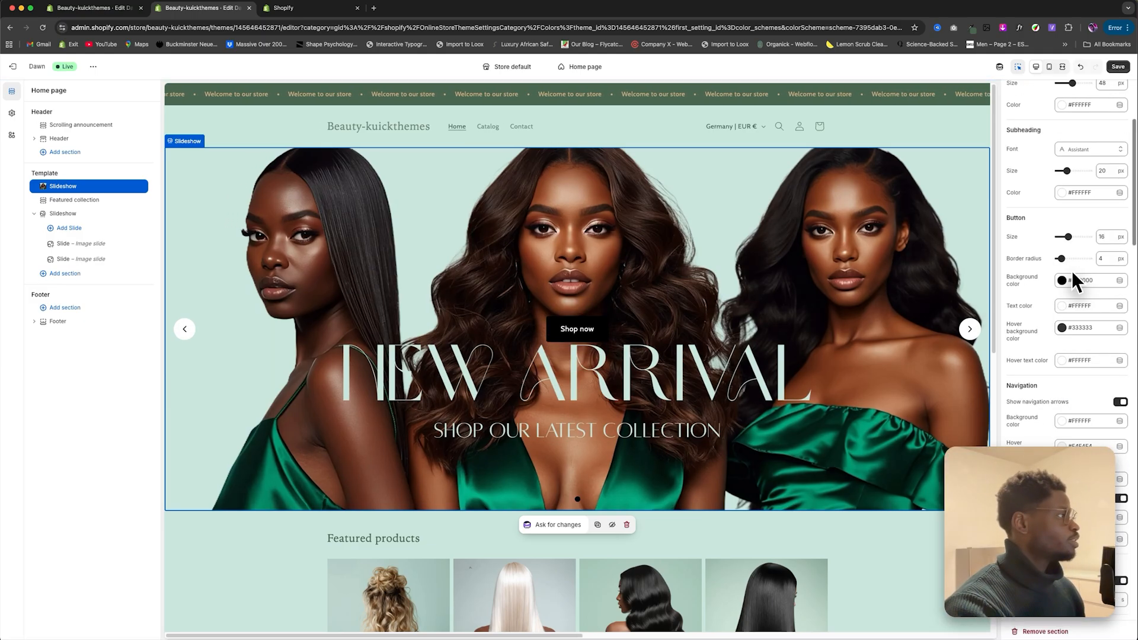
left_click(1075, 181)
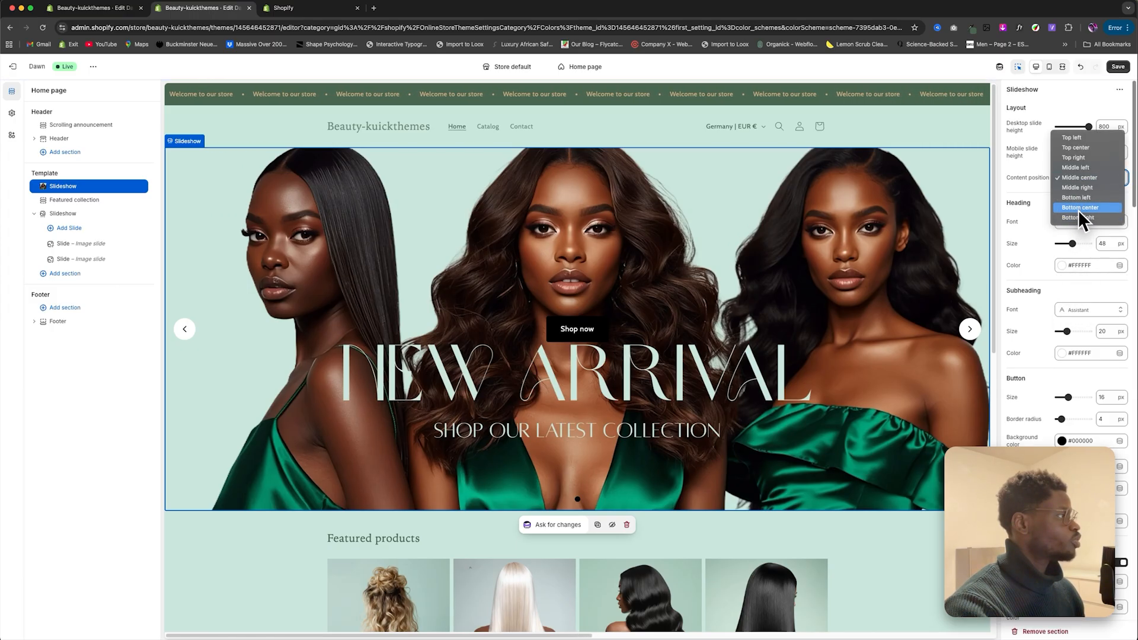
left_click(1078, 209)
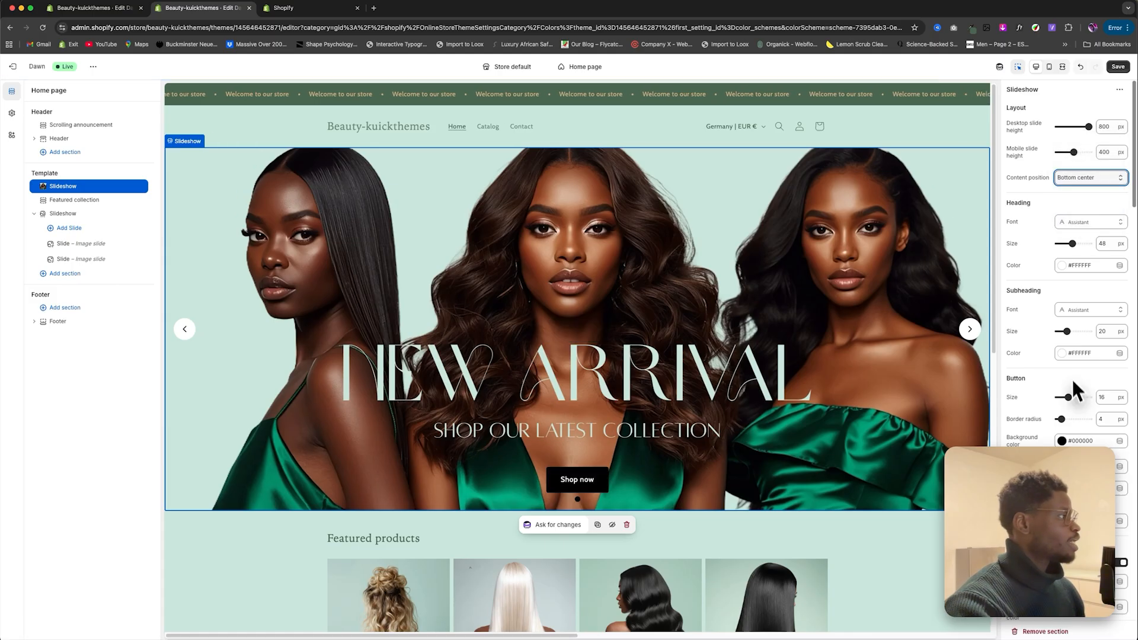
Step: Change slide 1's button text to SHOP NOW
scroll(1072, 382, "down", 3)
scroll(1075, 398, "down", 8)
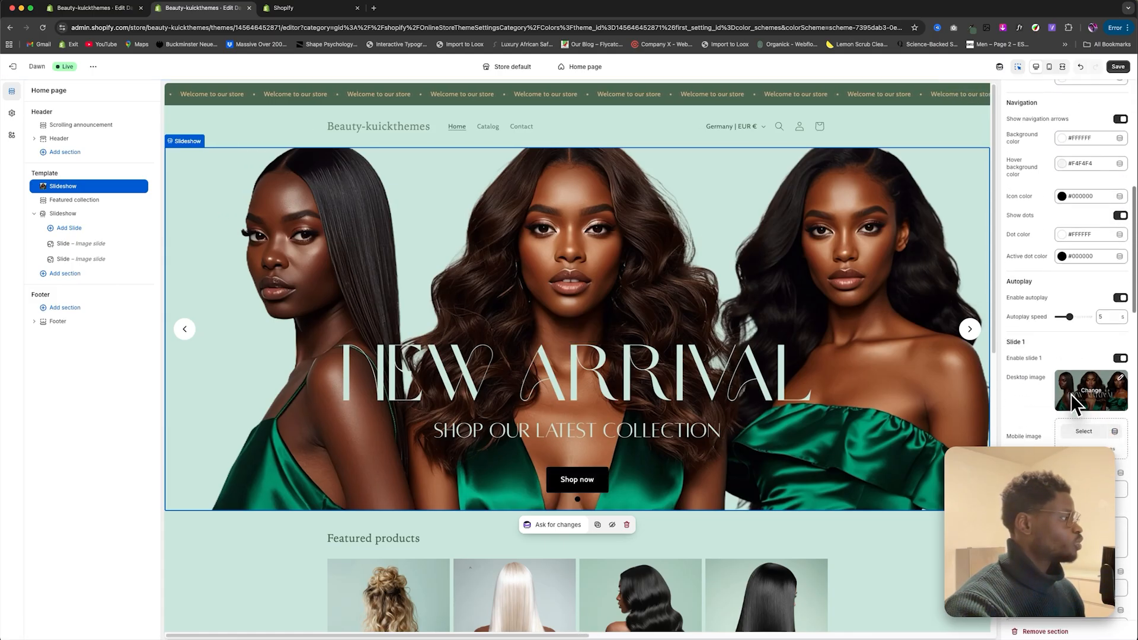
left_click_drag(1043, 346, 990, 339)
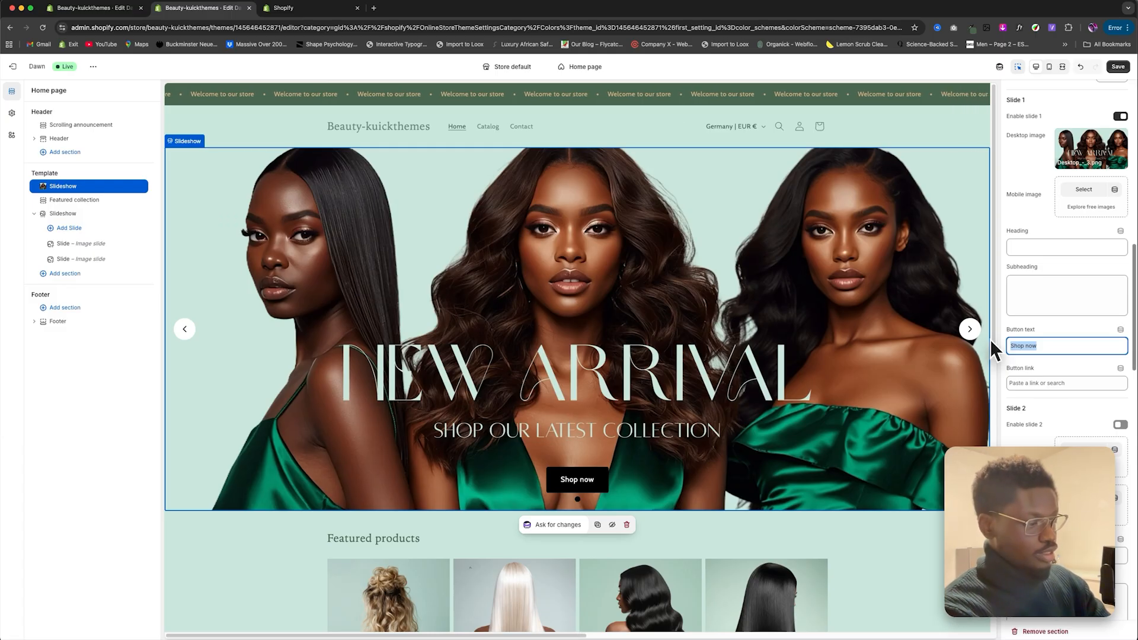
type("SHO")
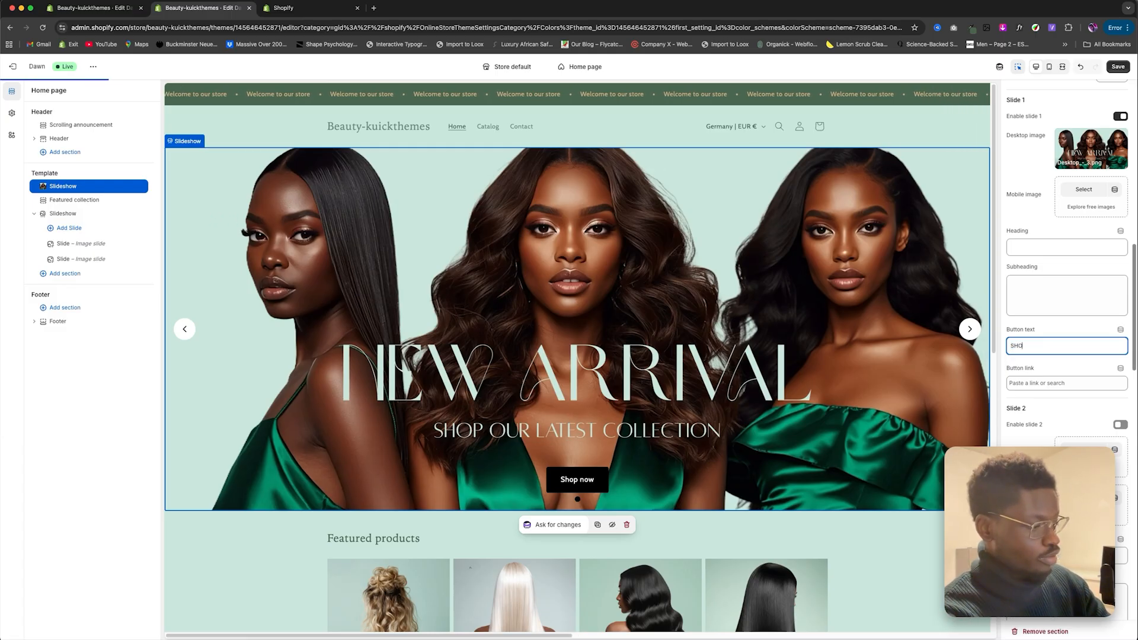
type("P N")
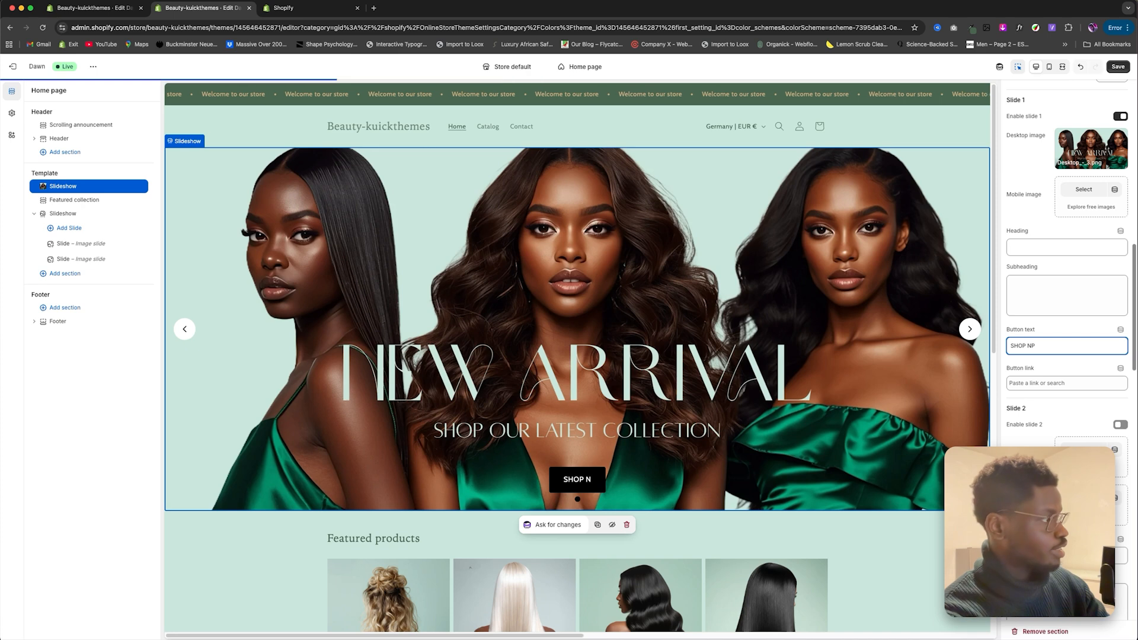
type("OW")
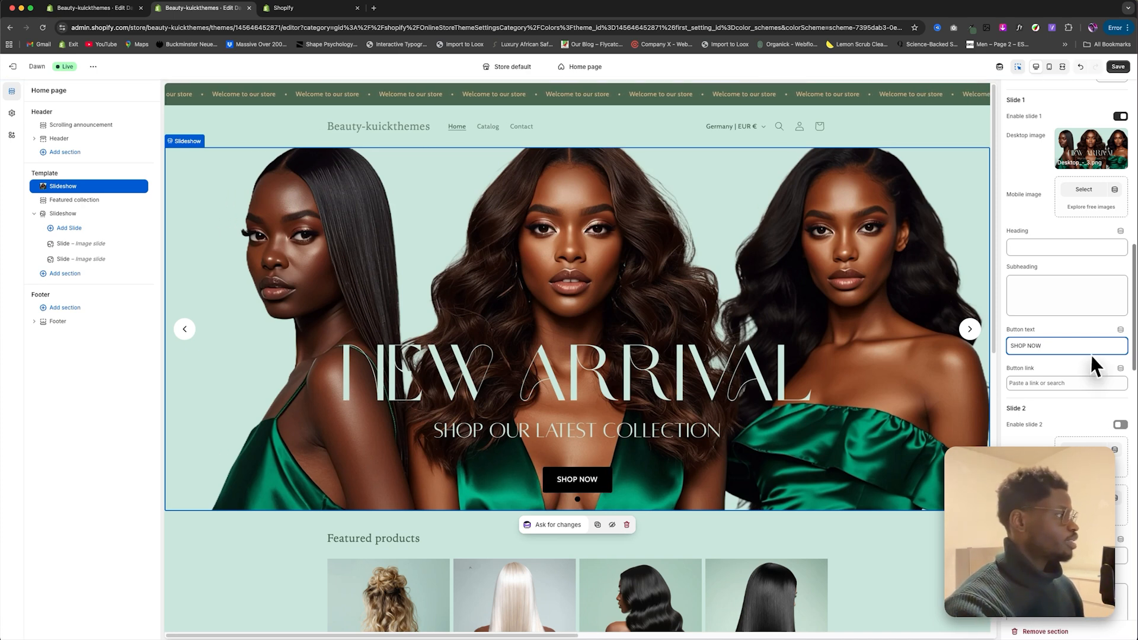
Step: Set the slideshow button's background color to green #486650 and its text color to gold #CFB083
scroll(1071, 395, "down", 15)
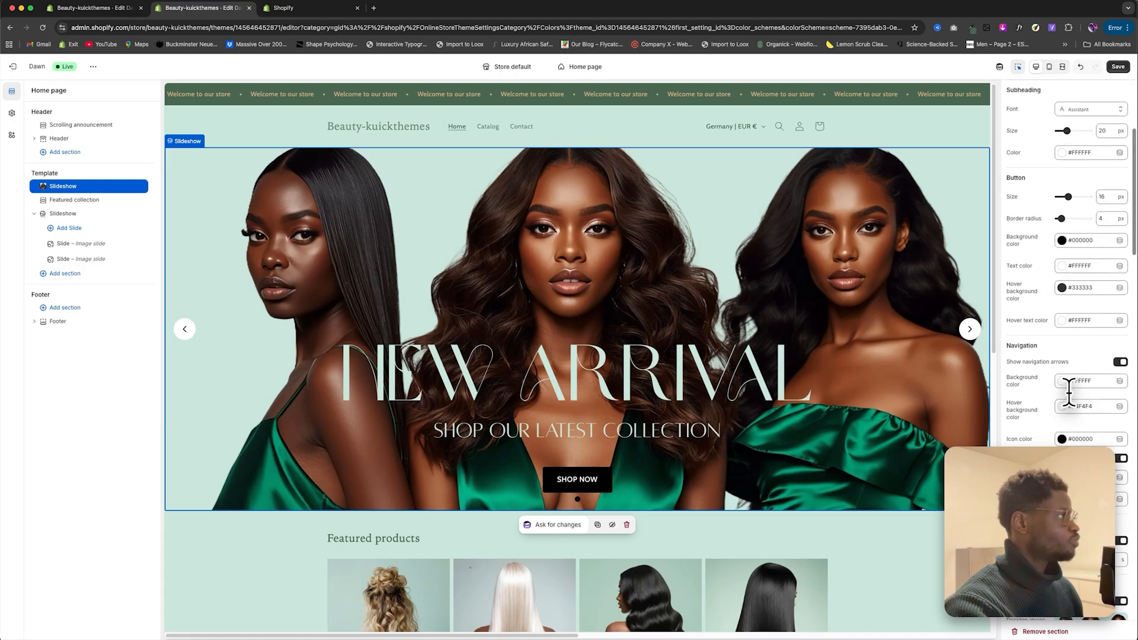
scroll(1061, 415, "down", 3)
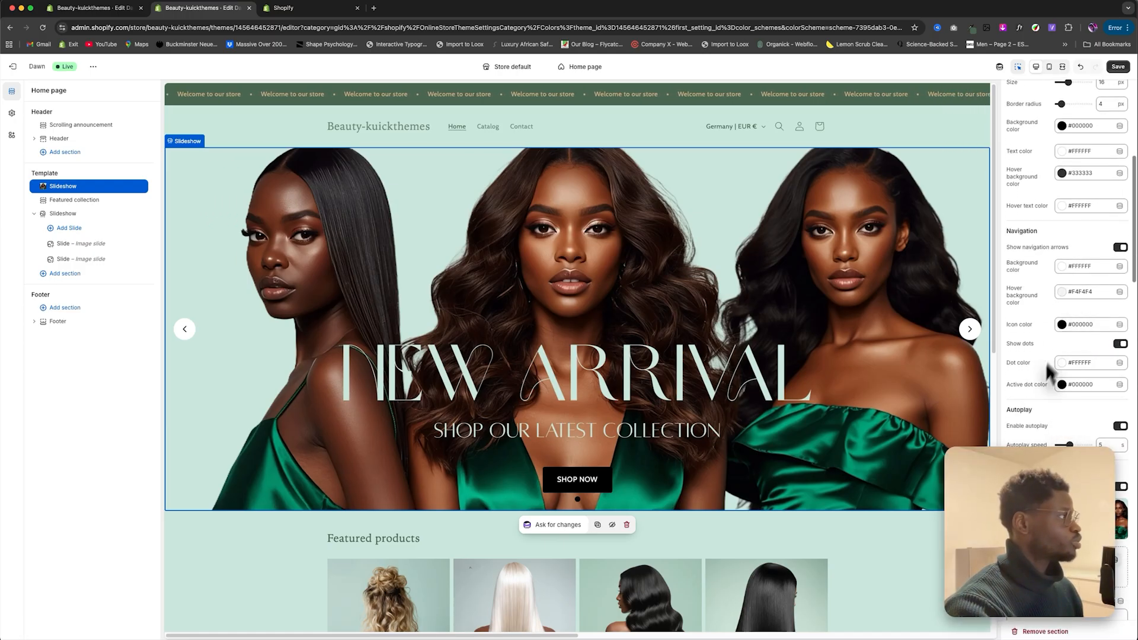
scroll(1060, 300, "up", 3)
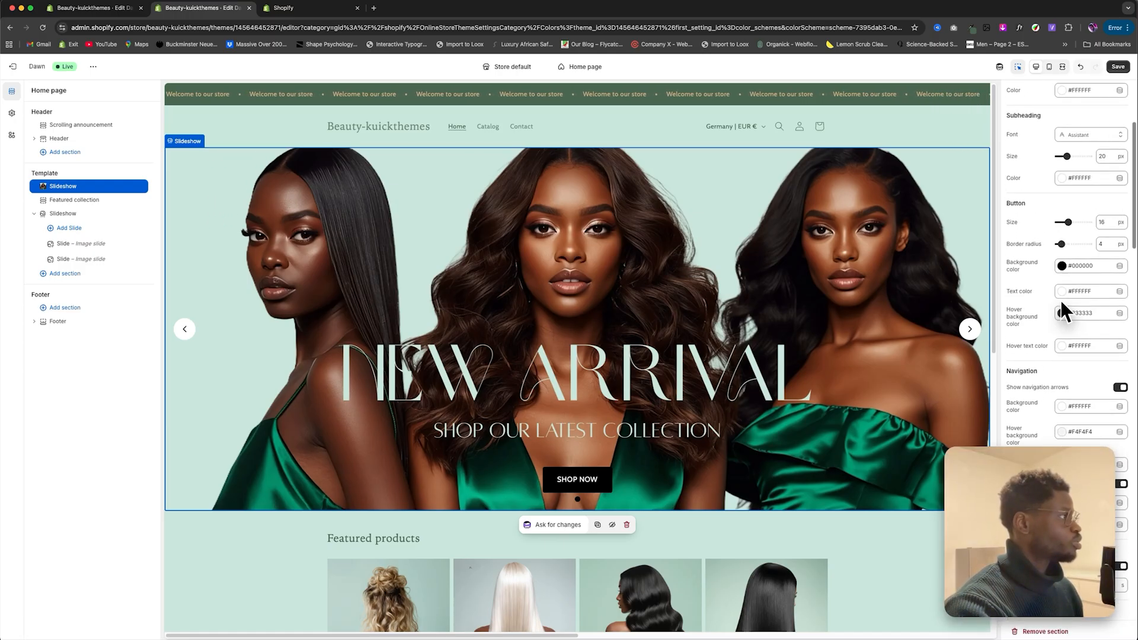
left_click(1062, 266)
left_click(1049, 230)
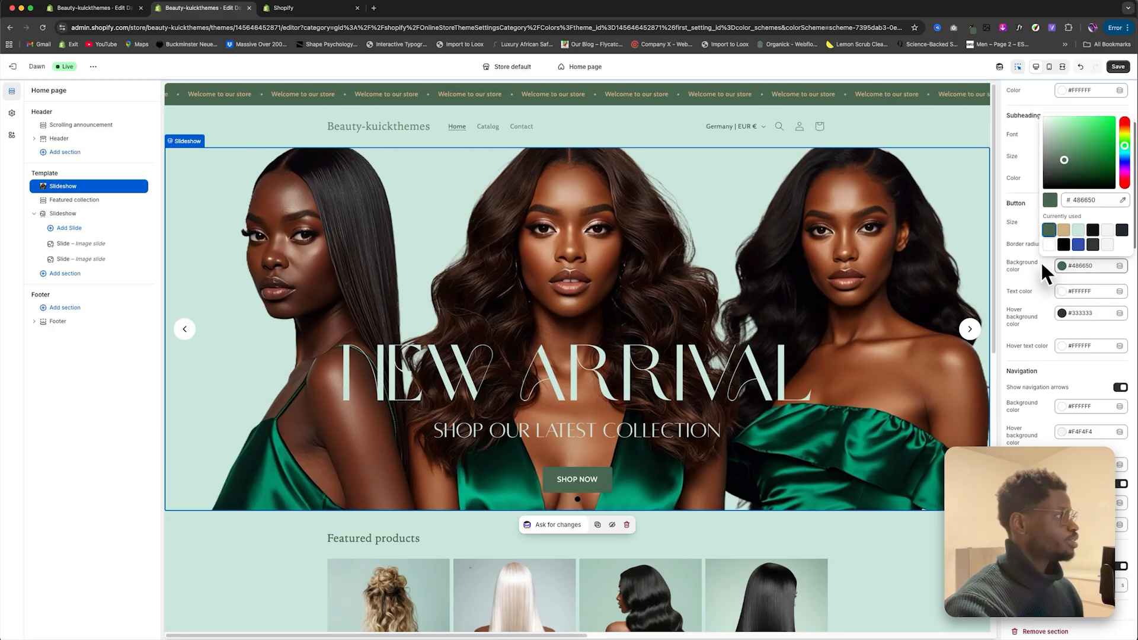
left_click(1065, 292)
left_click(1064, 256)
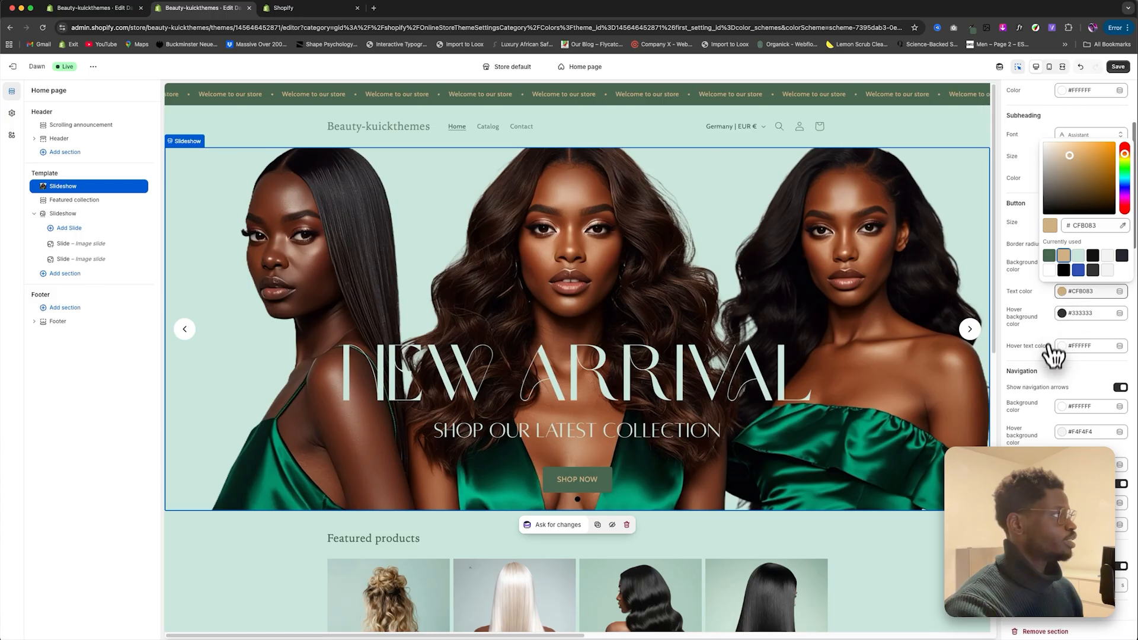
Step: Save the slideshow changes in the store theme
left_click(1118, 67)
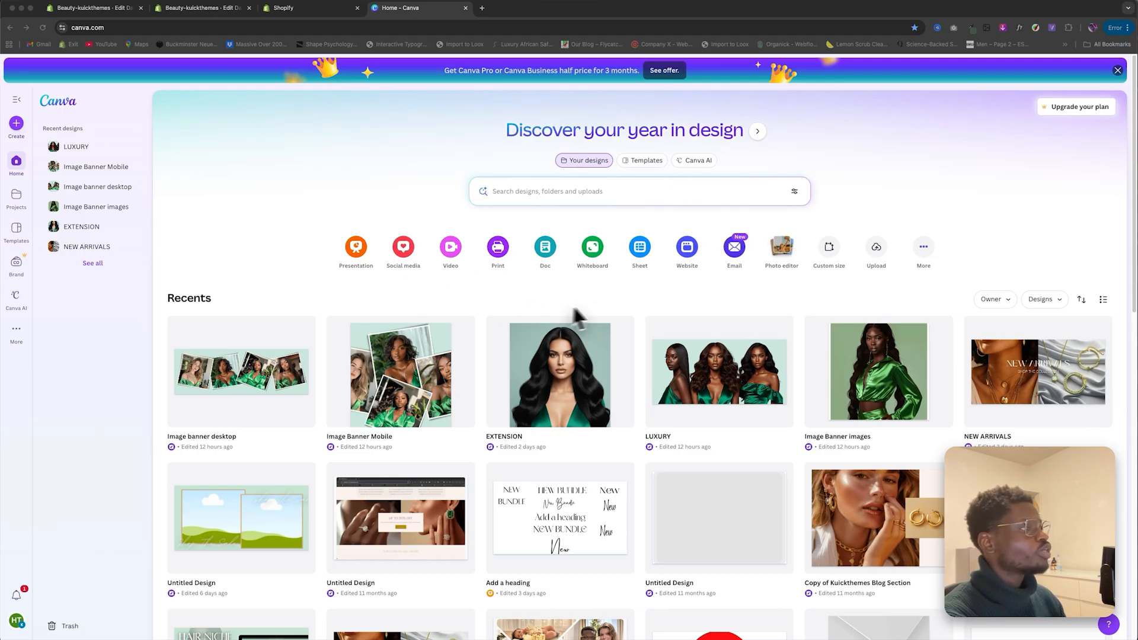
Step: Create a new Canva design with a custom size of 4320 × 2160 px
left_click(828, 254)
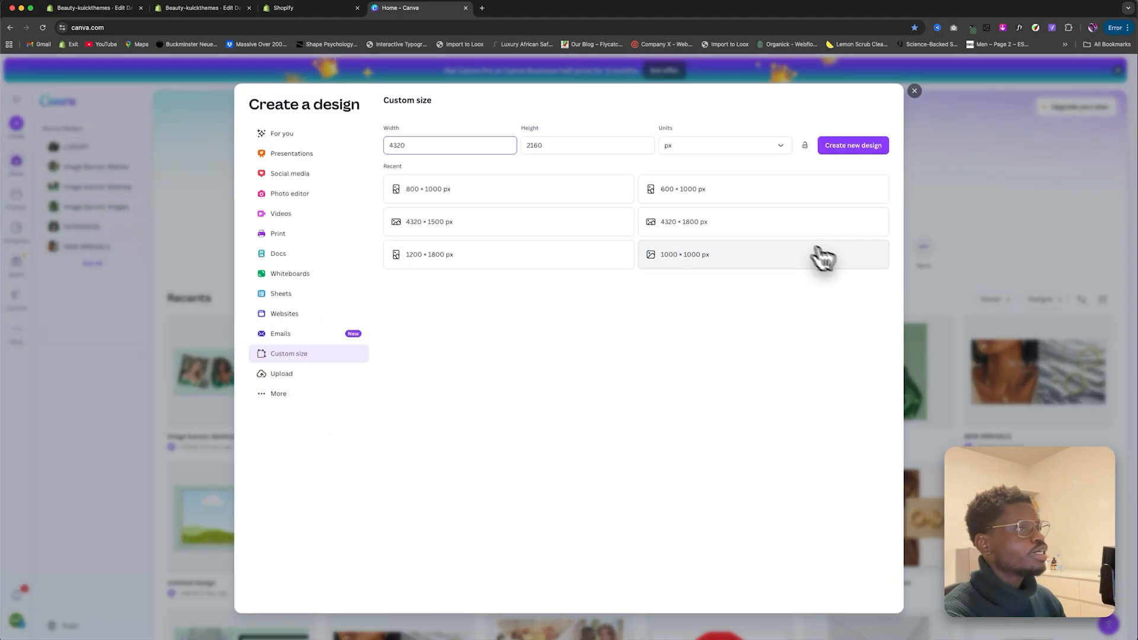
left_click_drag(447, 145, 377, 144)
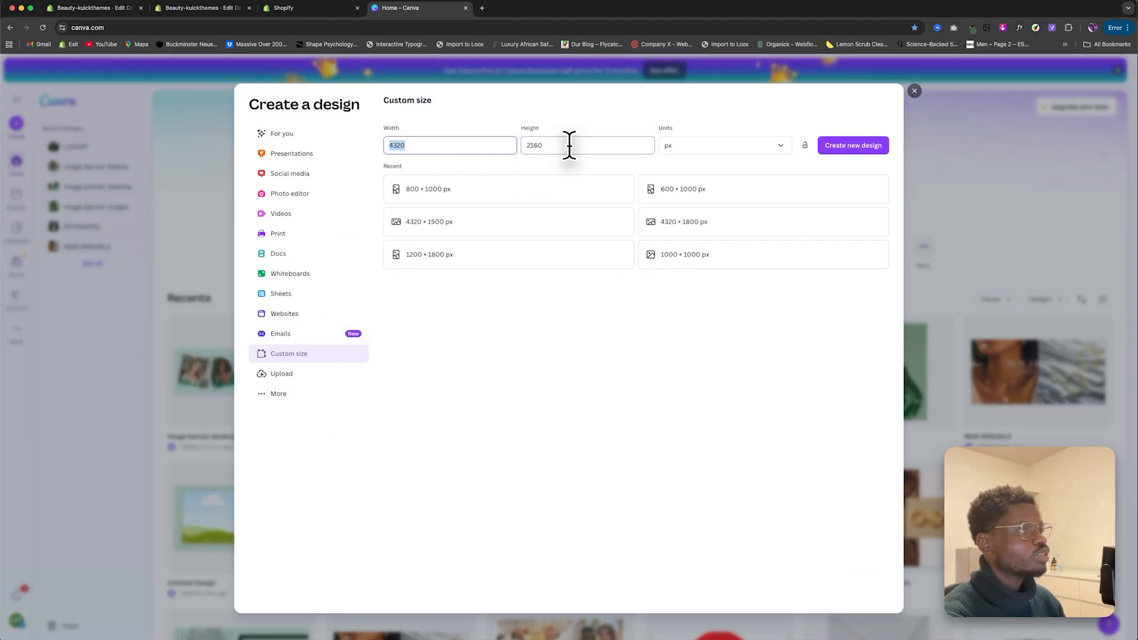
left_click(844, 156)
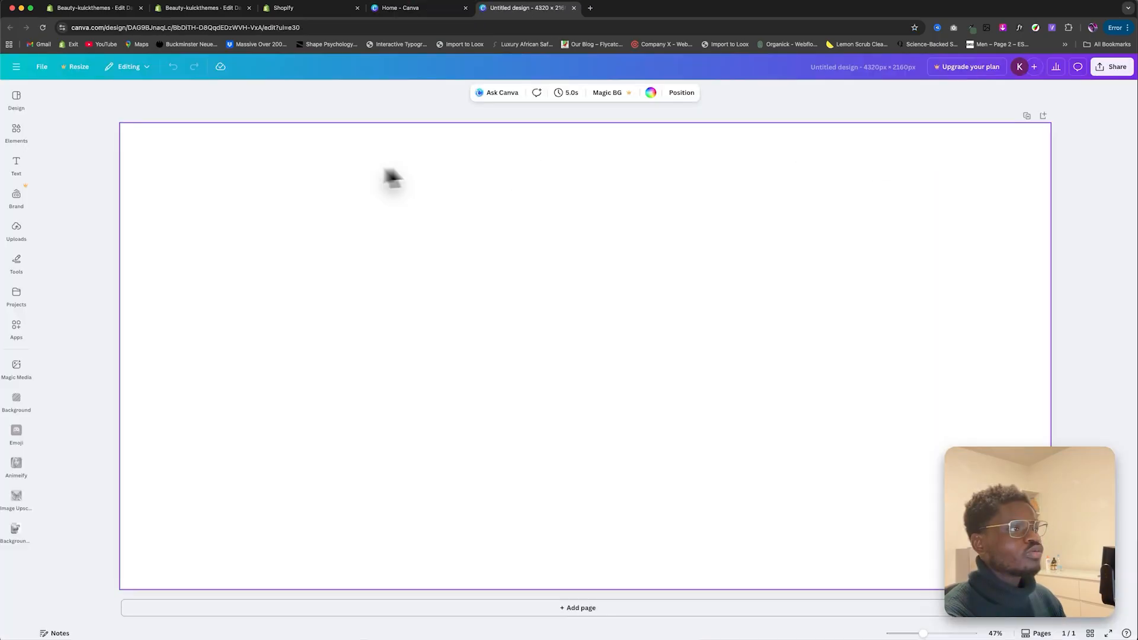
Step: Set the blank page's background to the mint green color #CAE7DD
left_click(650, 94)
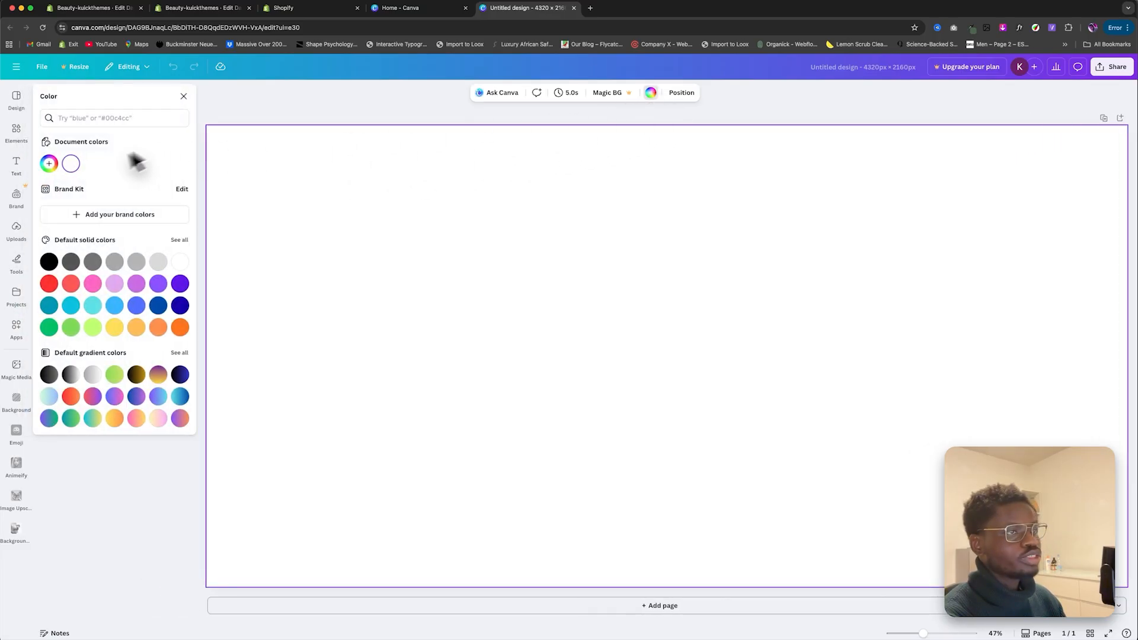
left_click(71, 164)
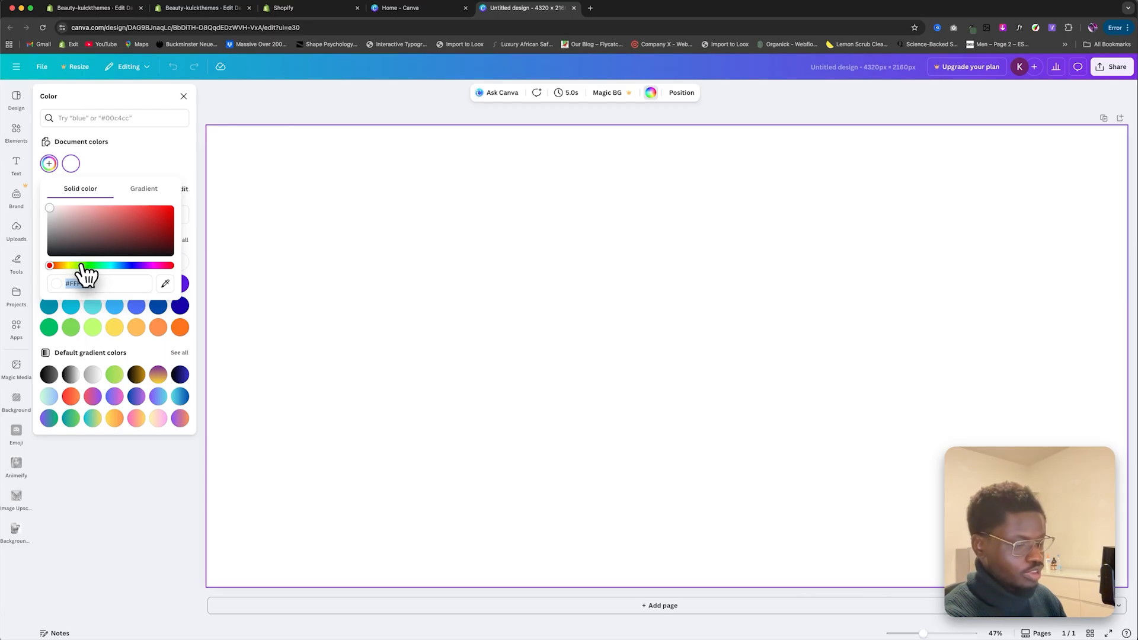
type("#CA")
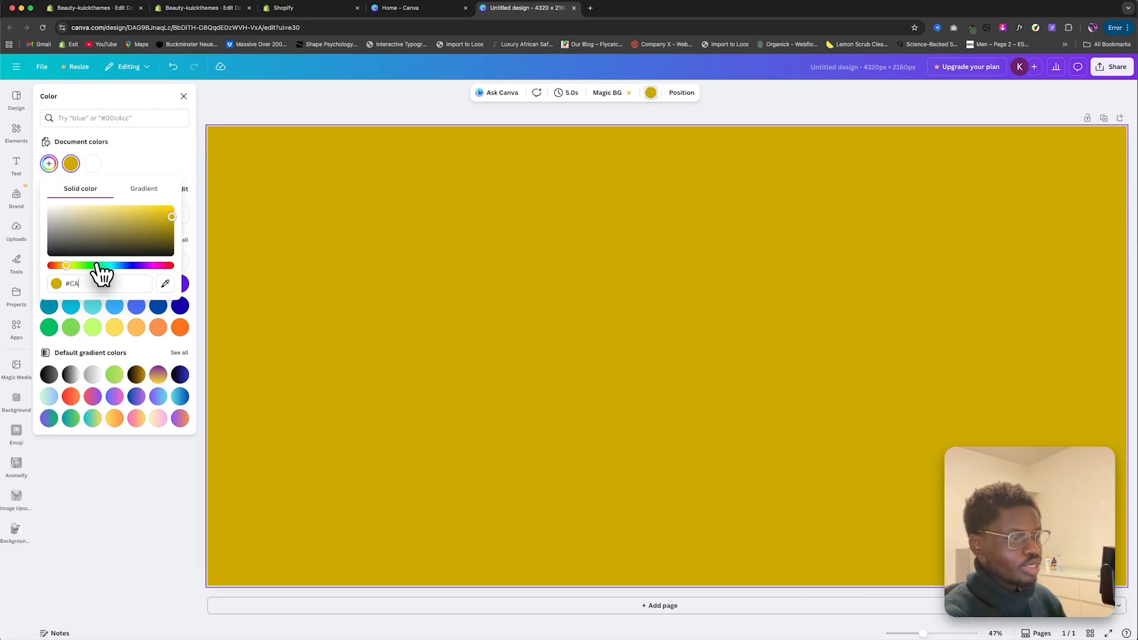
type("E")
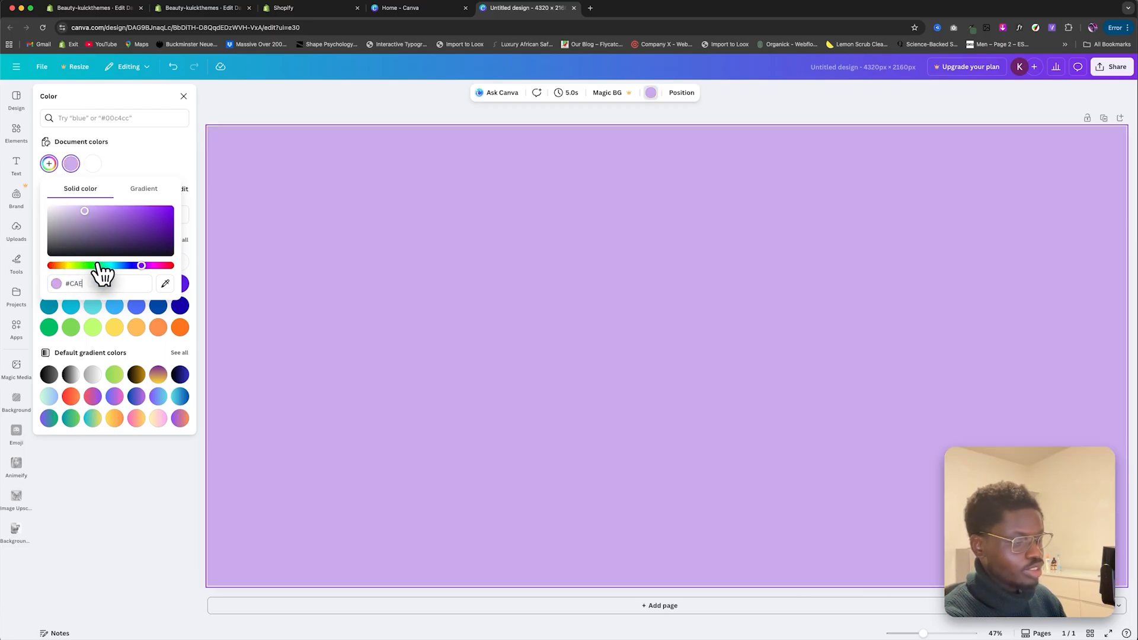
type("7")
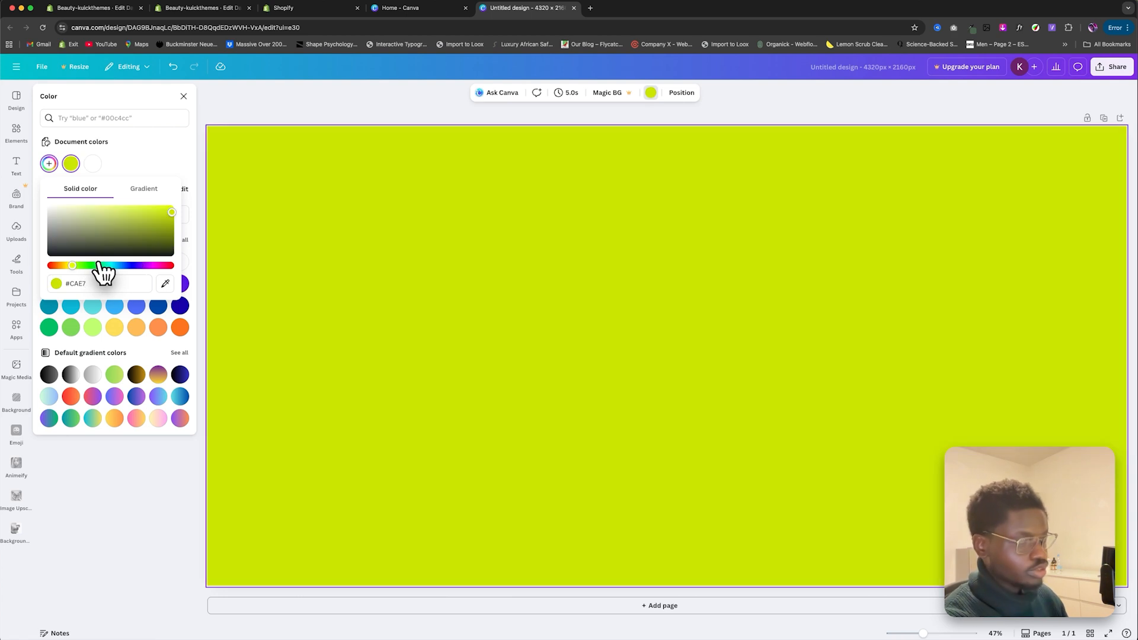
type("DD")
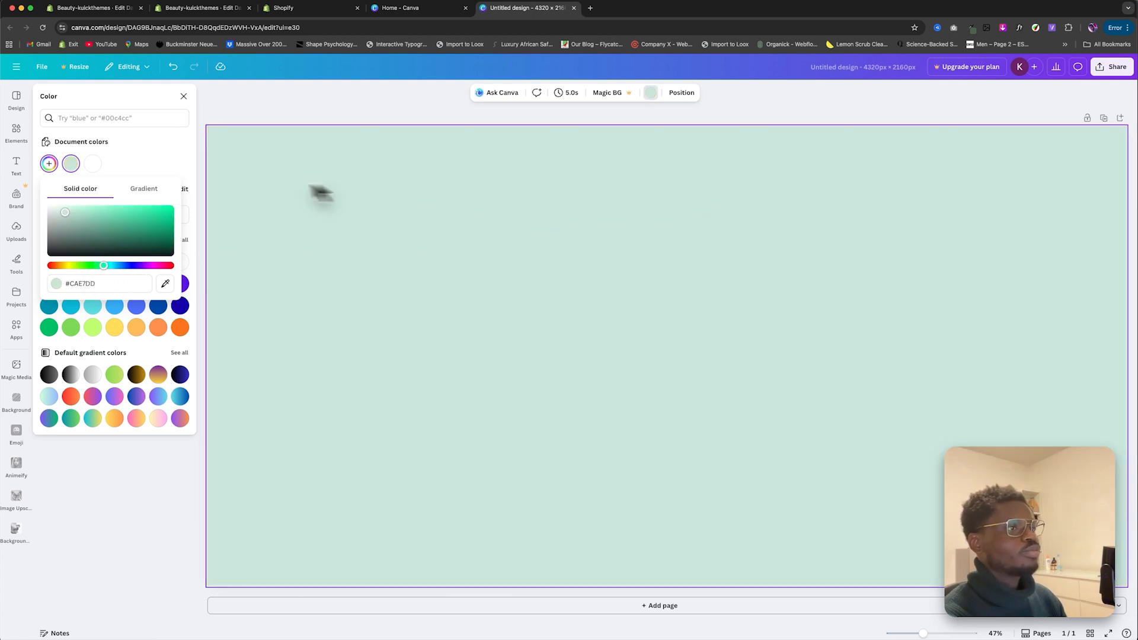
left_click(158, 159)
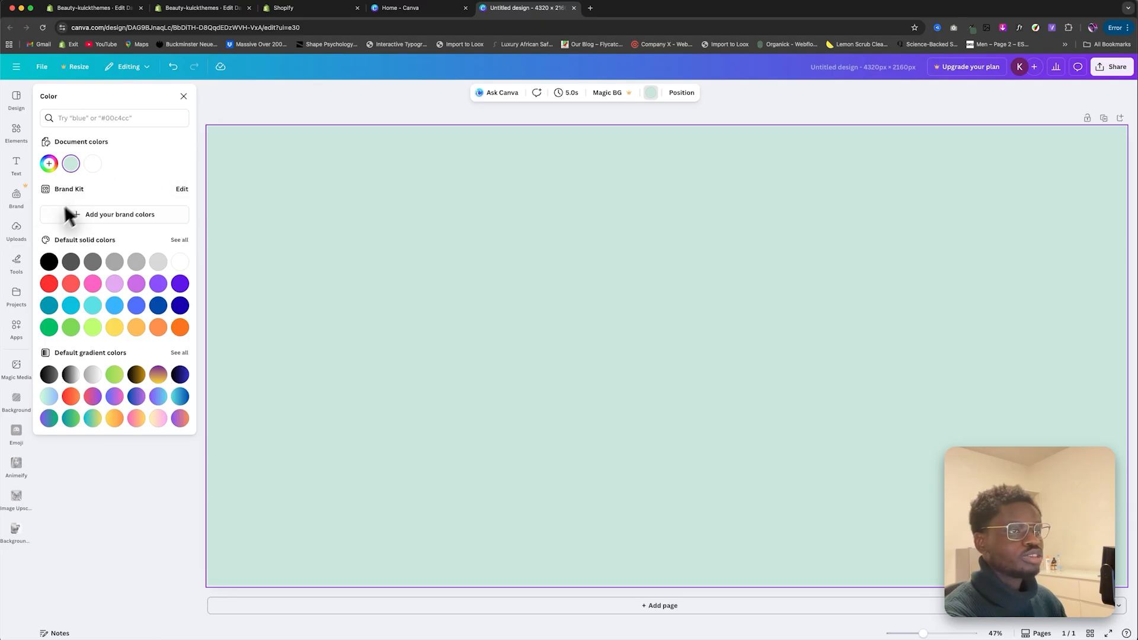
Step: Place the uploaded cutout image of the three women in green dresses on the page
left_click(16, 230)
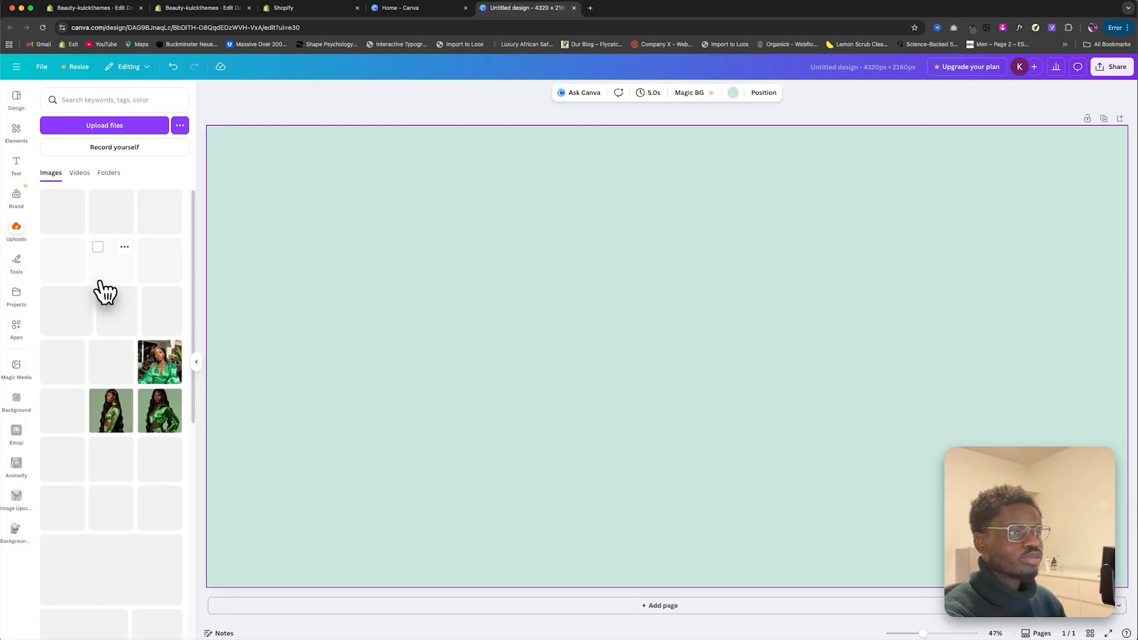
scroll(113, 302, "down", 5)
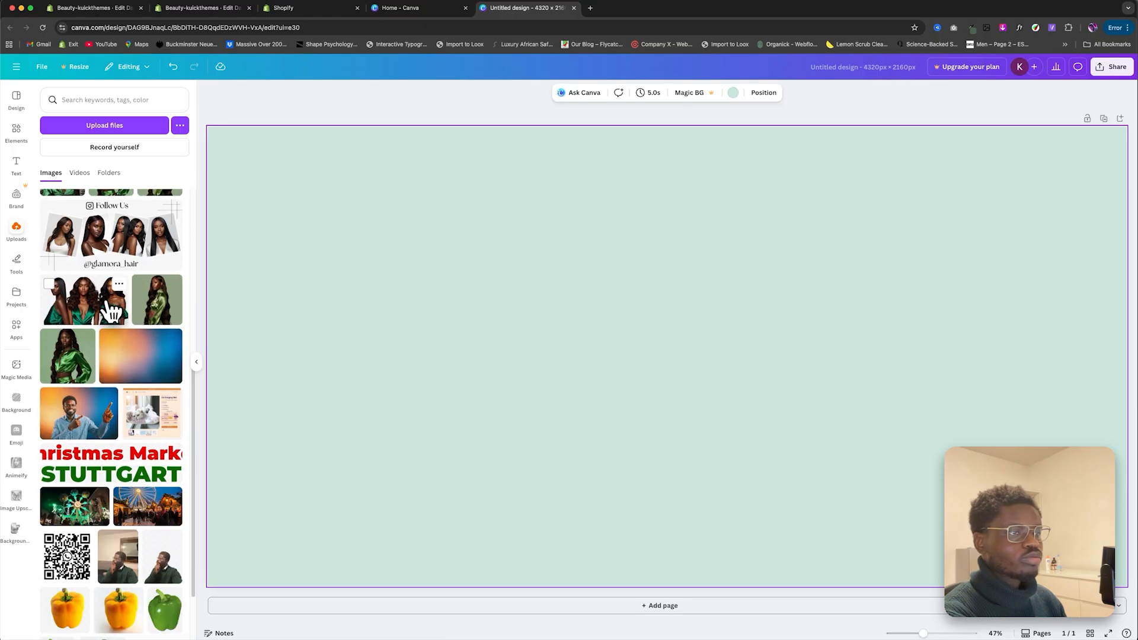
left_click_drag(77, 323, 430, 251)
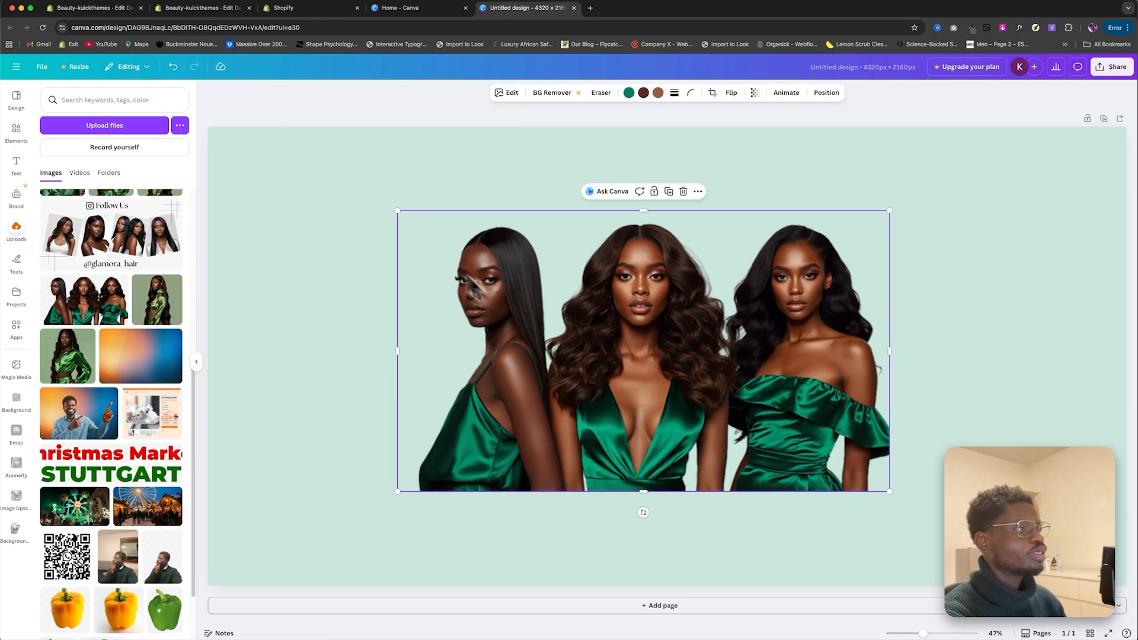
Step: Align the three-women image with the page's bottom edge, enlarge it to nearly fill the banner and center it horizontally
left_click_drag(632, 363, 640, 441)
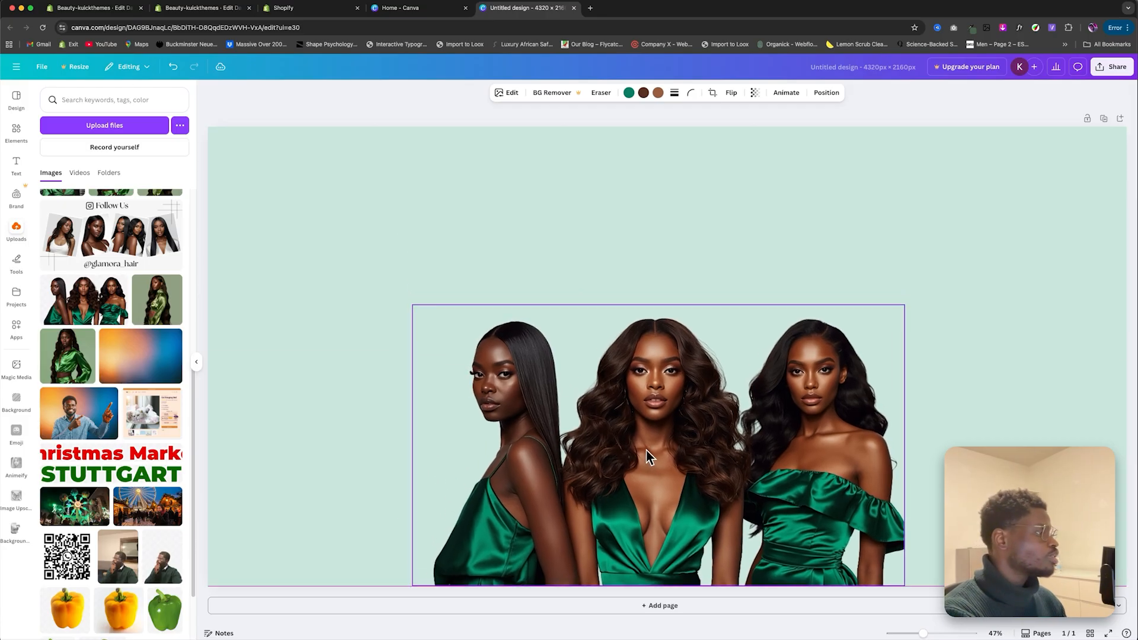
left_click_drag(412, 305, 244, 128)
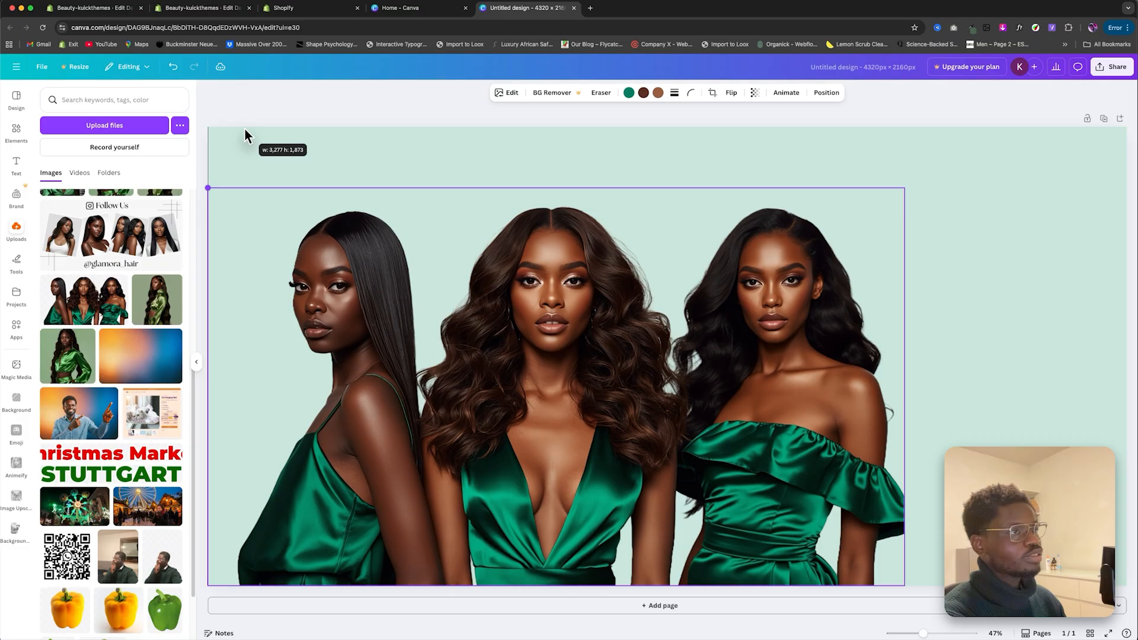
left_click_drag(909, 190, 1064, 152)
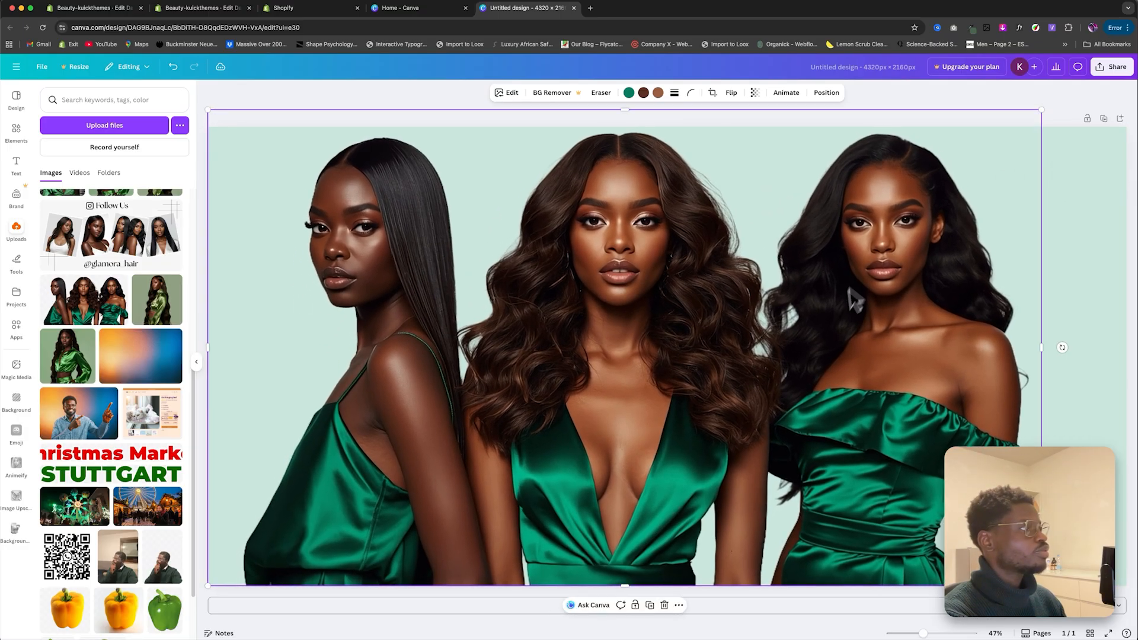
left_click_drag(835, 346, 866, 344)
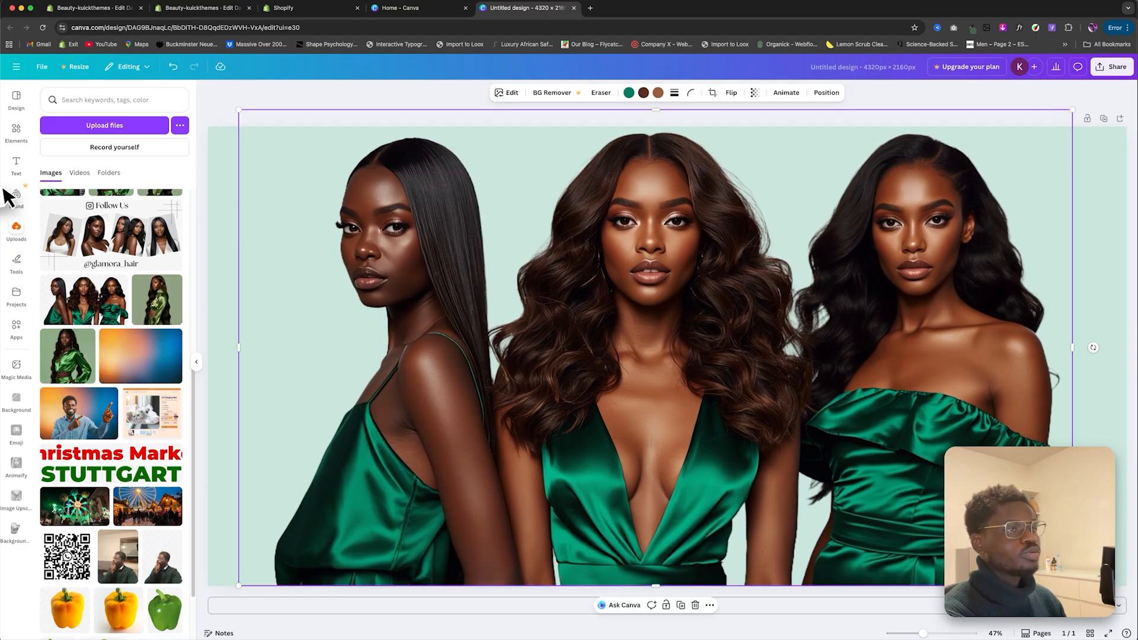
Step: Add a heading to the banner with the text NEW ARRIVALS
left_click(16, 163)
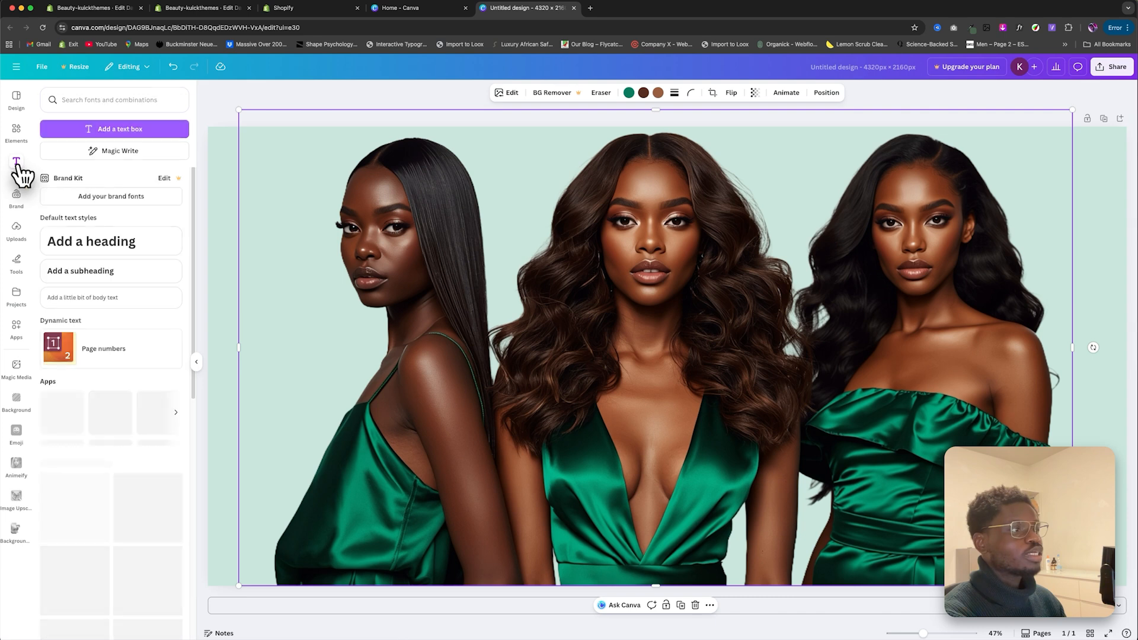
left_click(90, 243)
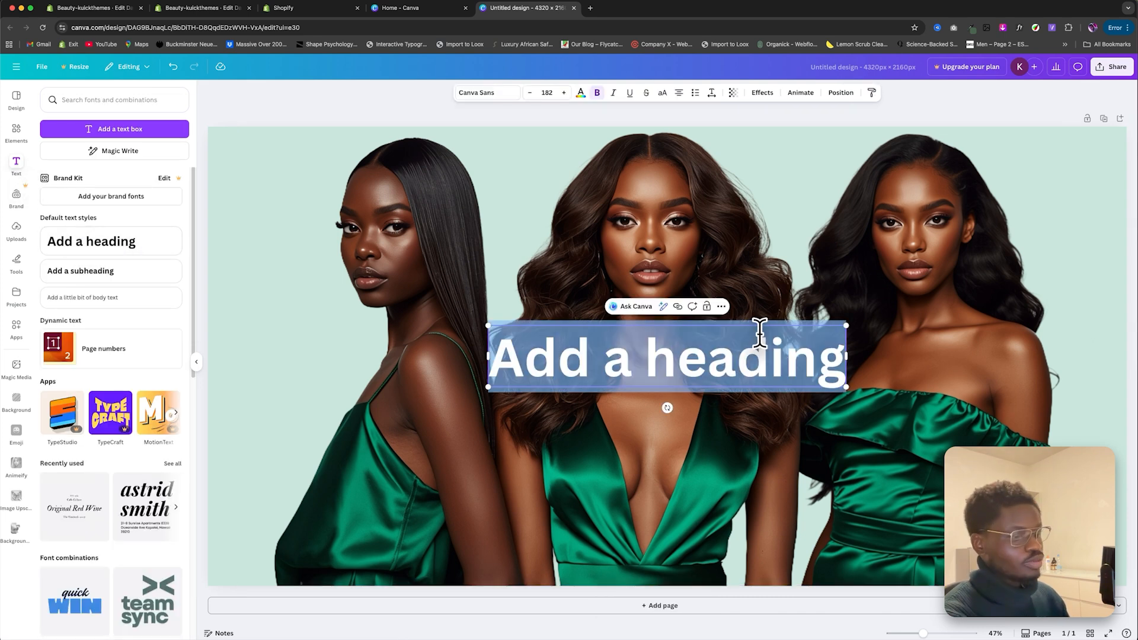
type("N")
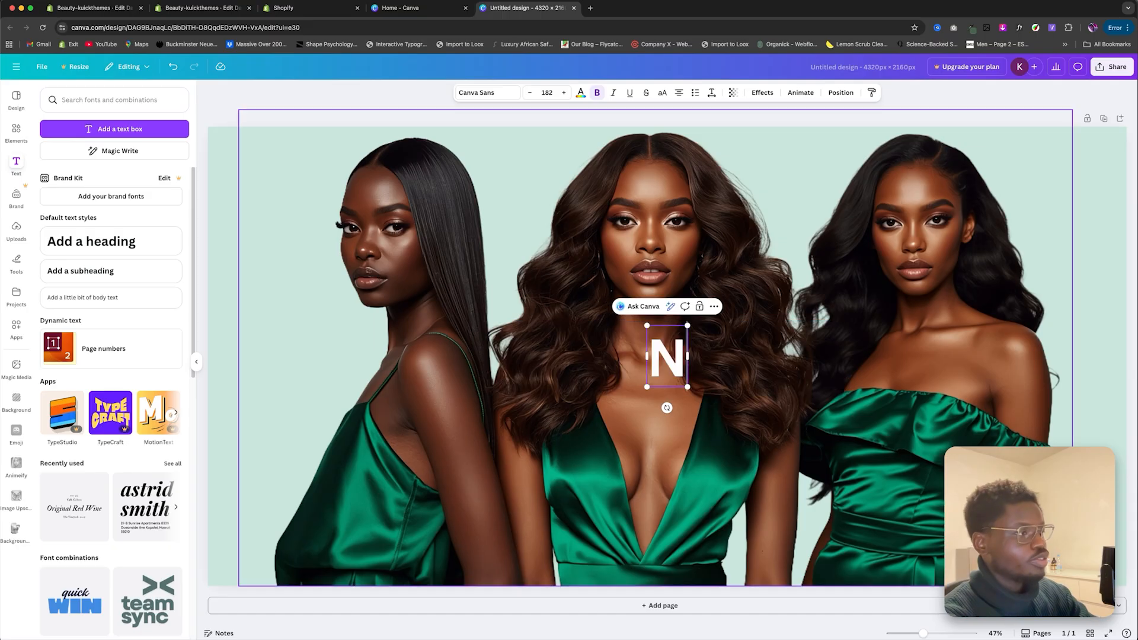
type("ew")
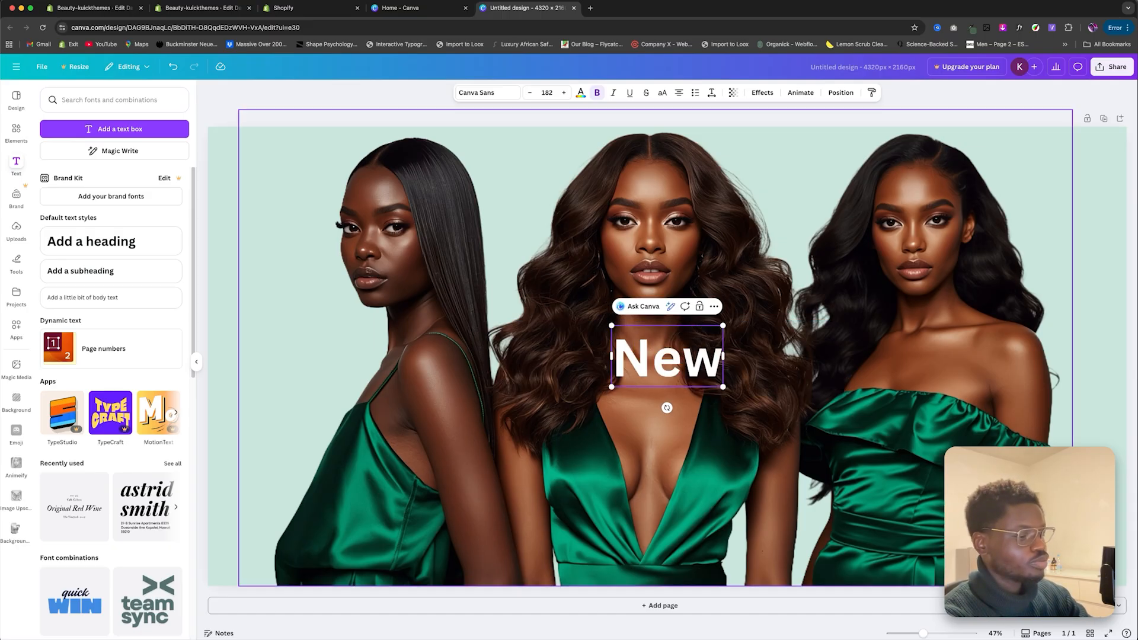
key("BackSpace")
key("BackSpace")
type("EW")
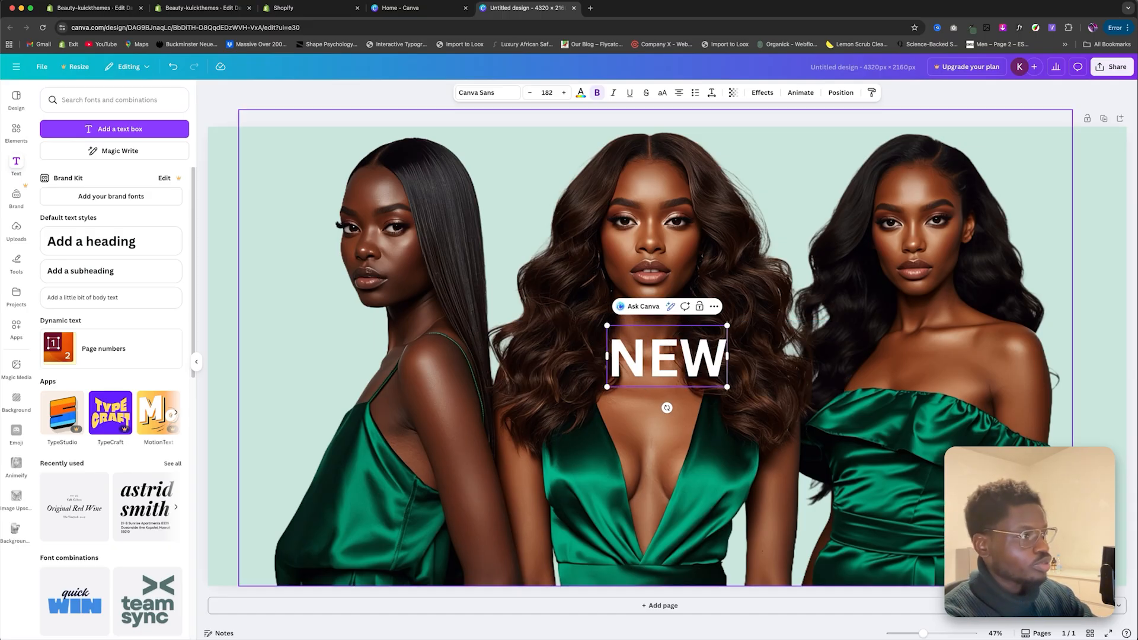
type(" ARRIVALS")
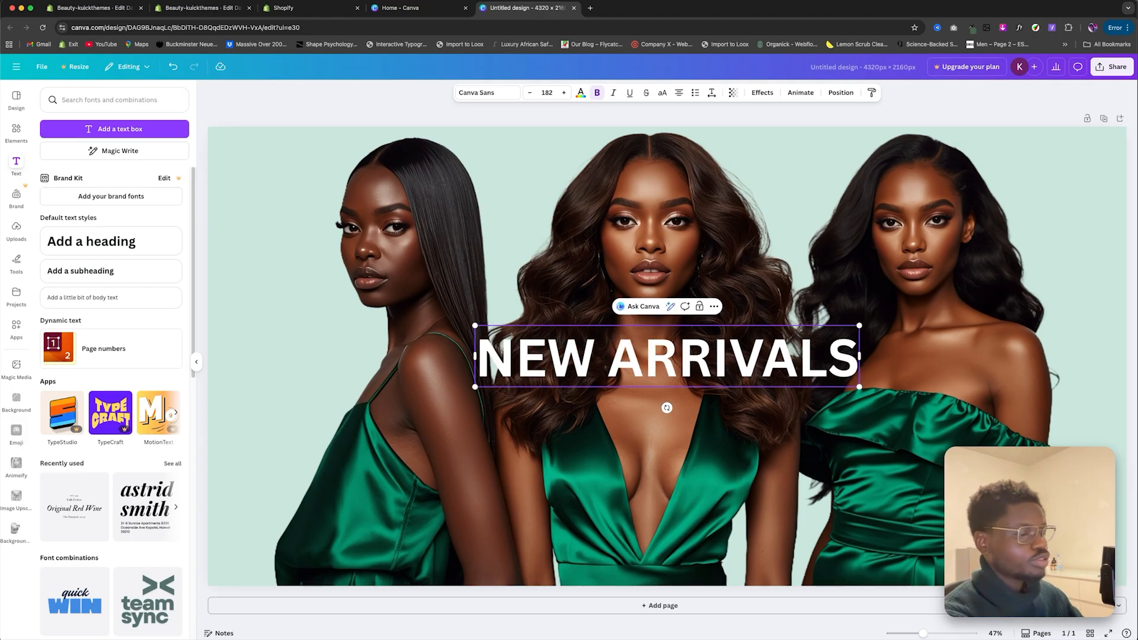
Step: Change the NEW ARRIVALS heading's font to Brown Sugar
key("super+a")
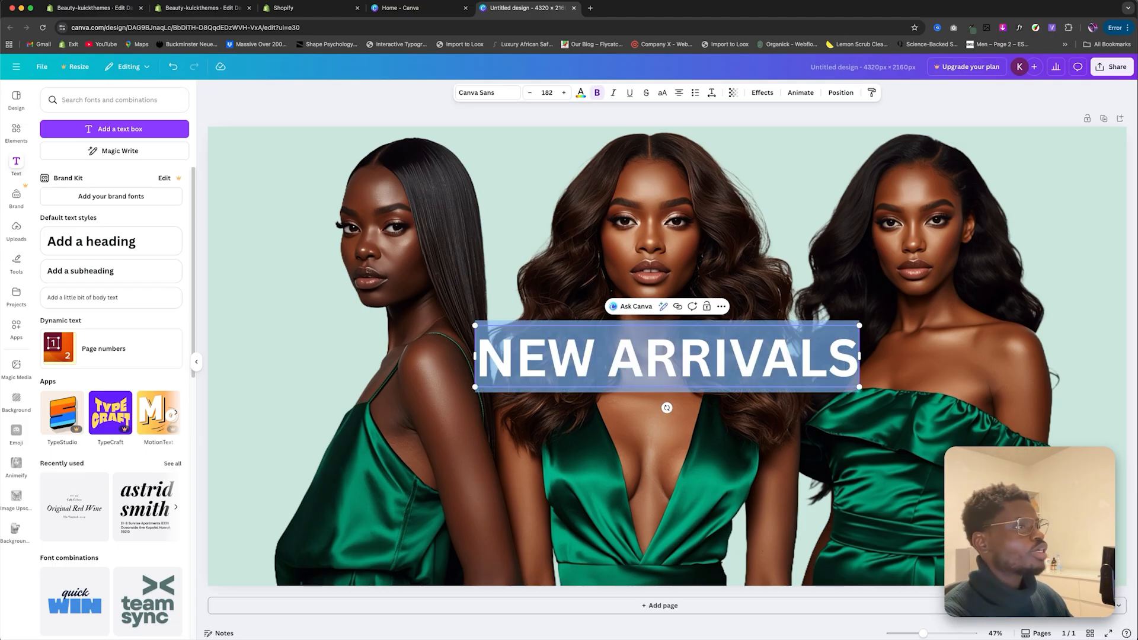
left_click(492, 94)
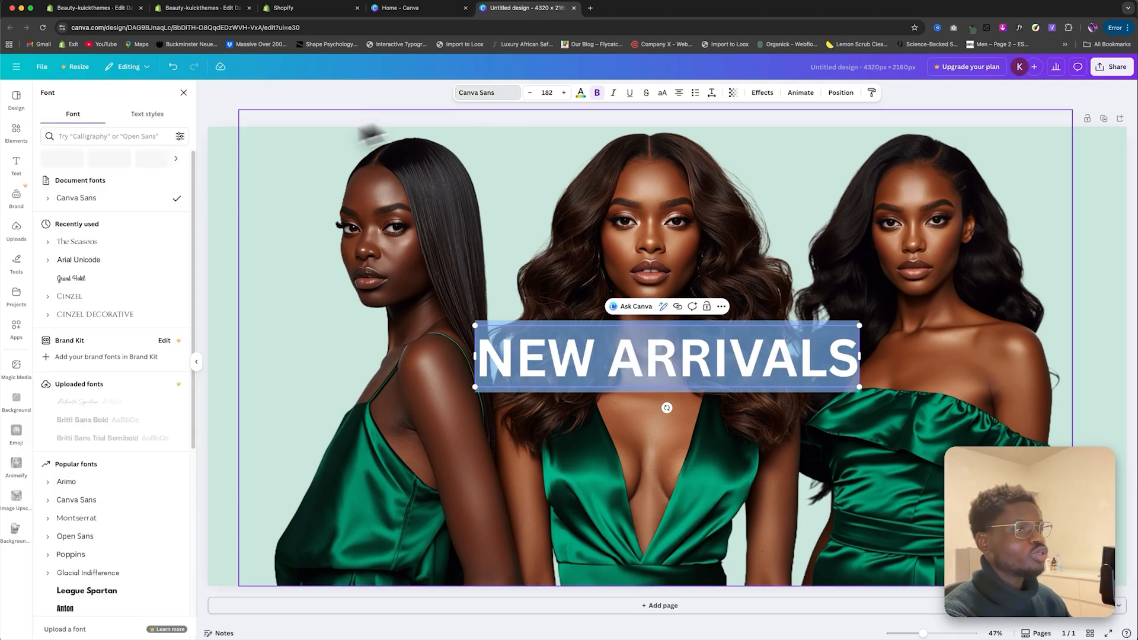
left_click(74, 129)
type("brow")
left_click(111, 189)
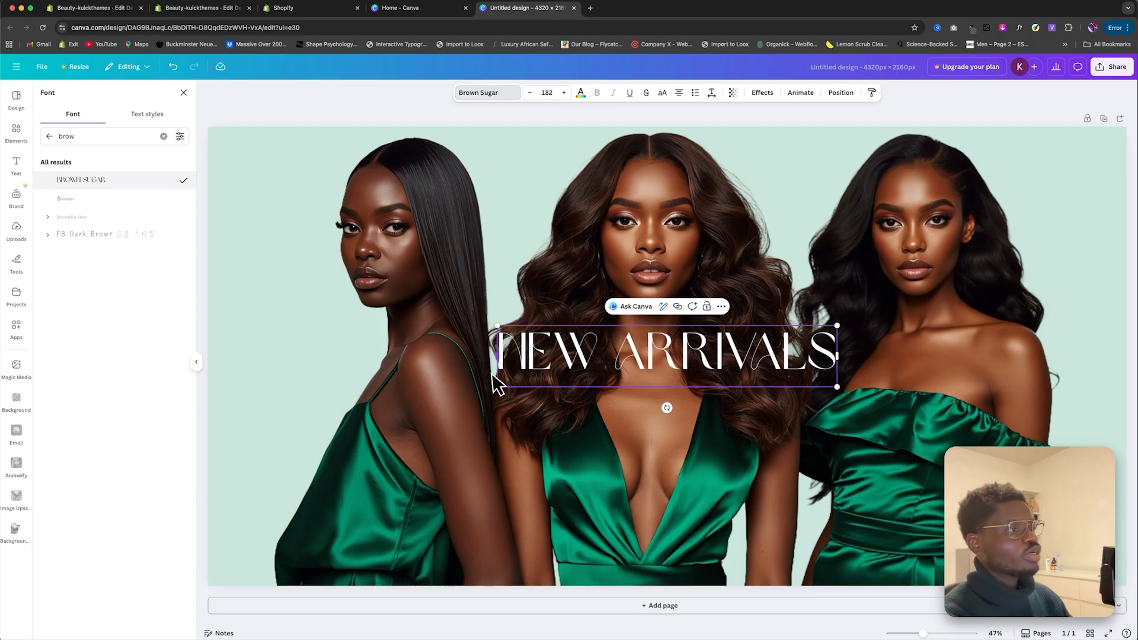
Step: Enlarge the NEW ARRIVALS heading to about font size 273 and center it across the lower half of the image
left_click_drag(500, 396, 332, 465)
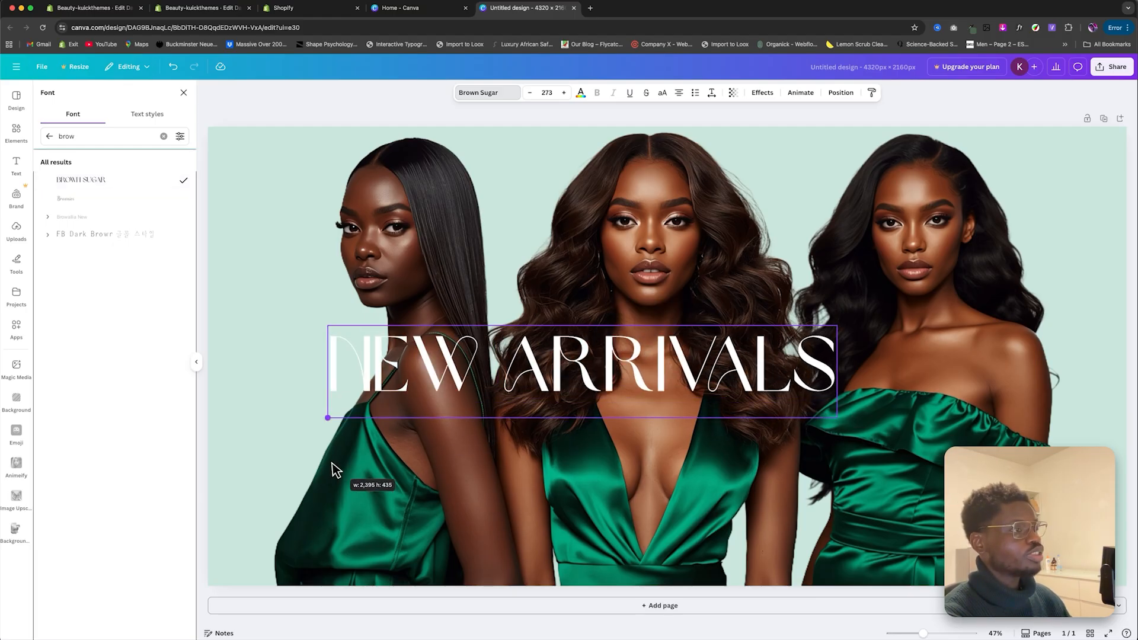
left_click_drag(676, 363, 783, 415)
left_click(775, 442)
Step: Apply the Lift text effect to the NEW ARRIVALS heading
left_click(715, 382)
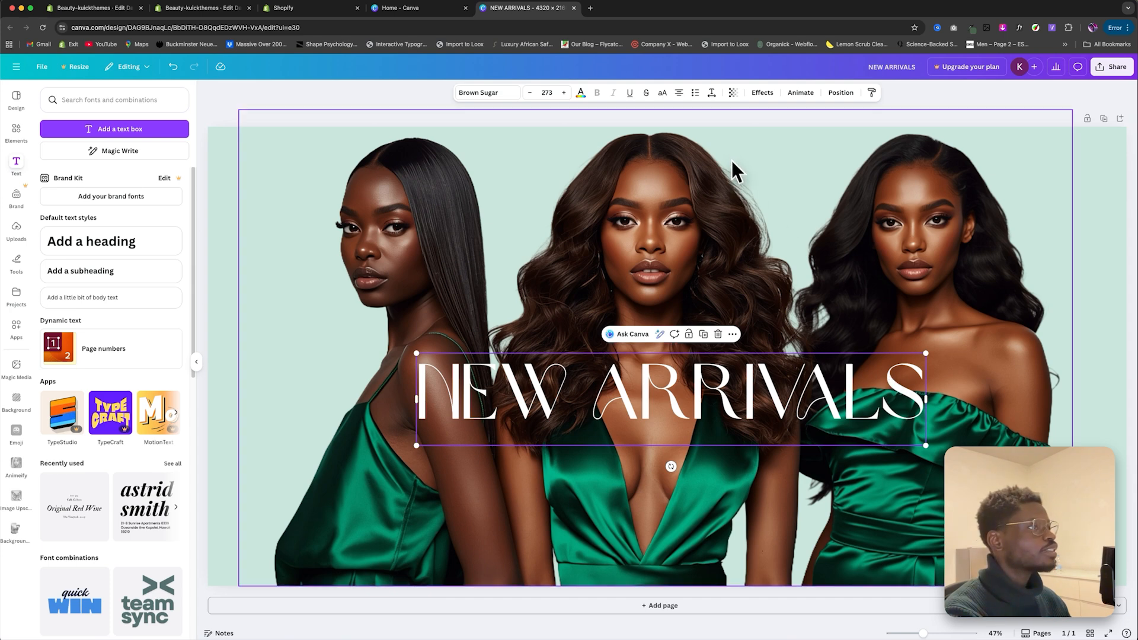
left_click(758, 95)
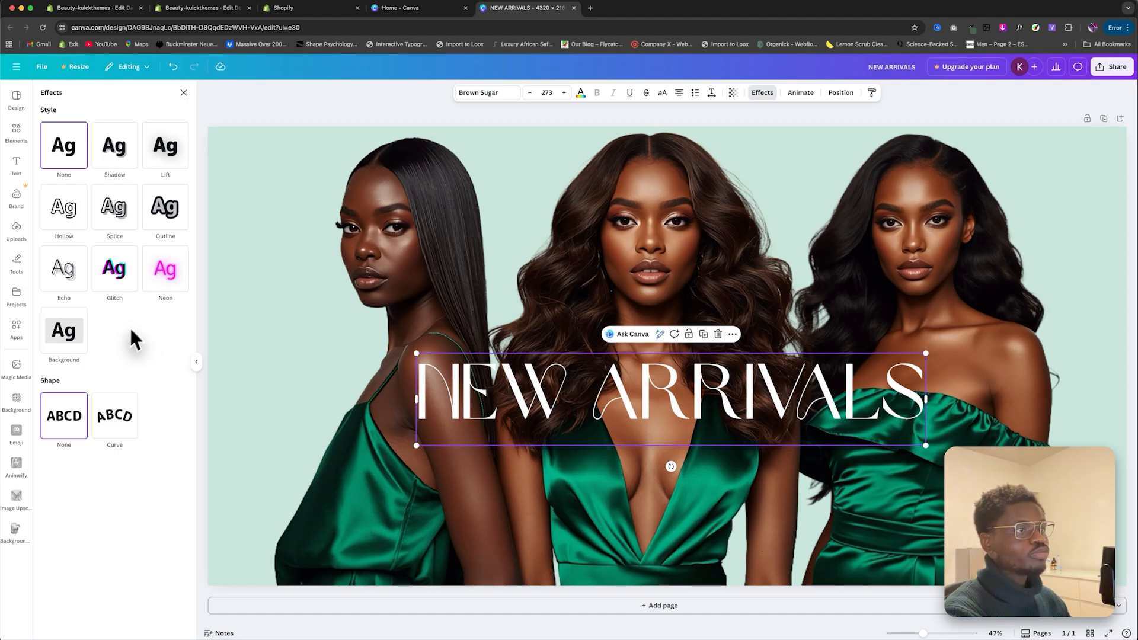
left_click(171, 155)
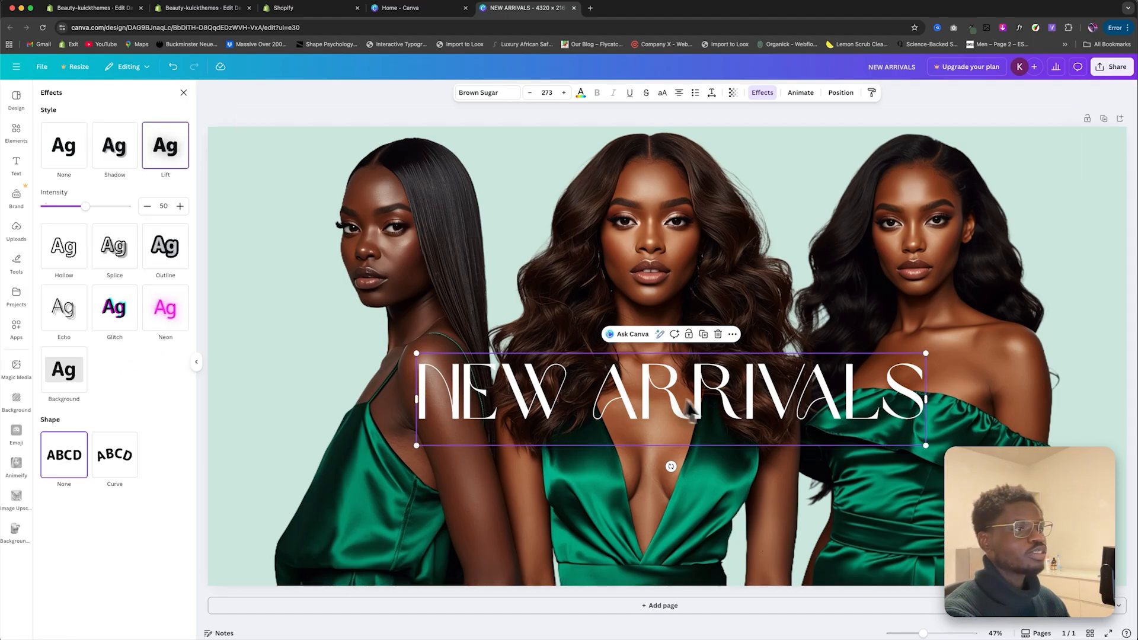
Step: Add a subheading text box beneath the NEW ARRIVALS heading and set its font to Alta
left_click(18, 165)
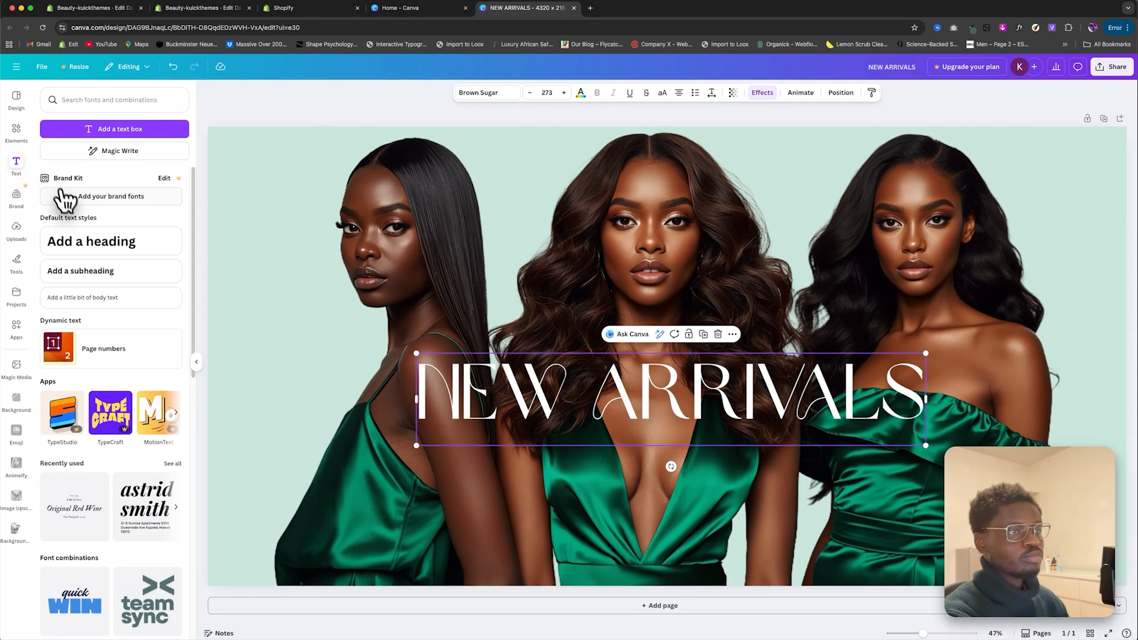
left_click(86, 270)
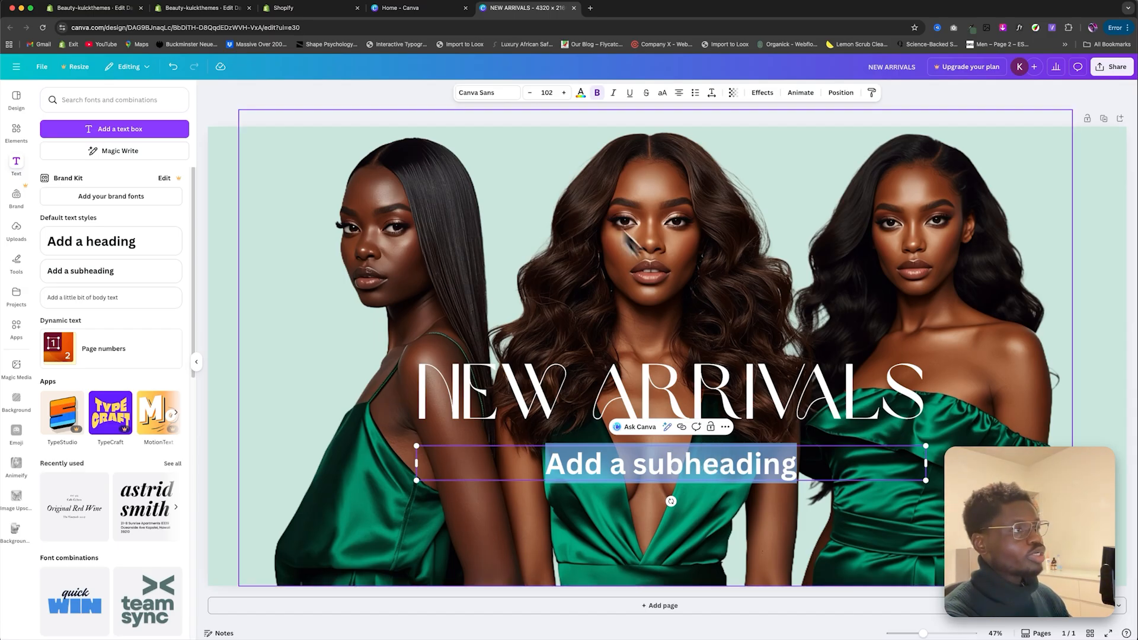
left_click(485, 93)
left_click(125, 136)
type("brow")
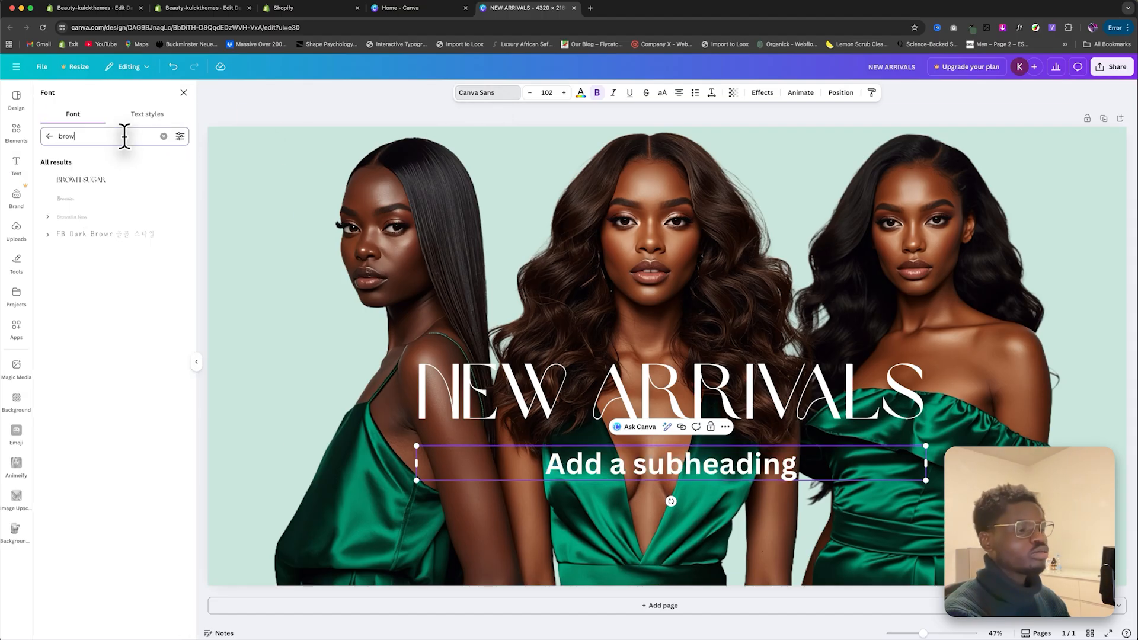
key("BackSpace")
key("BackSpace")
key("BackSpace")
key("BackSpace")
type("alta")
left_click(118, 182)
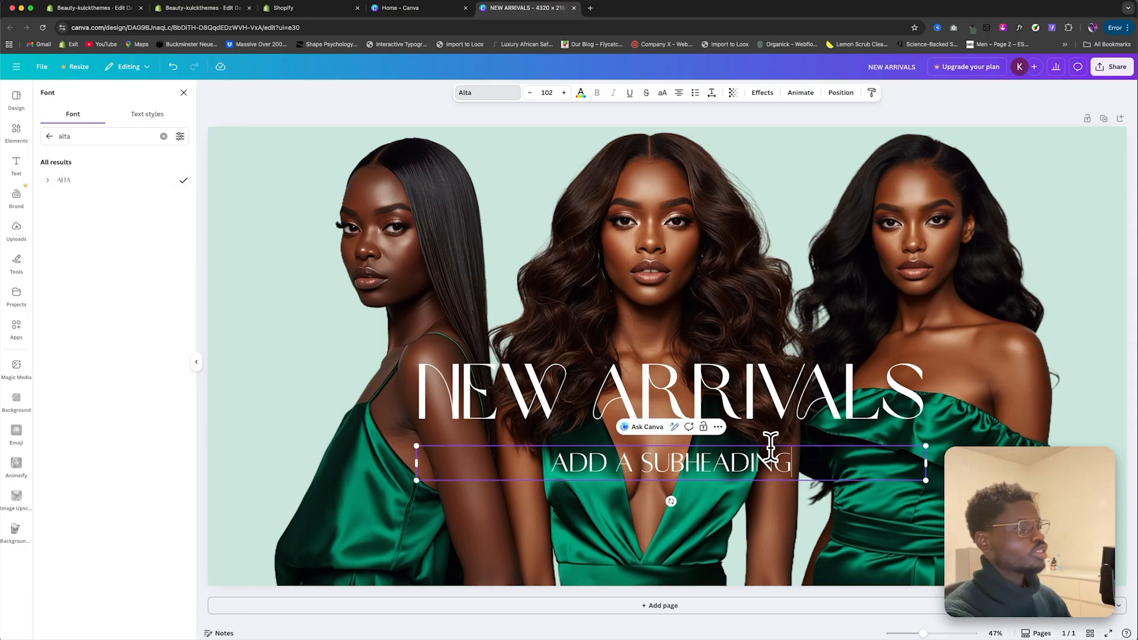
Step: Replace the subheading placeholder text with "BE THE FIRST TO SEE OUR NEW ITEMS"
triple_click(770, 444)
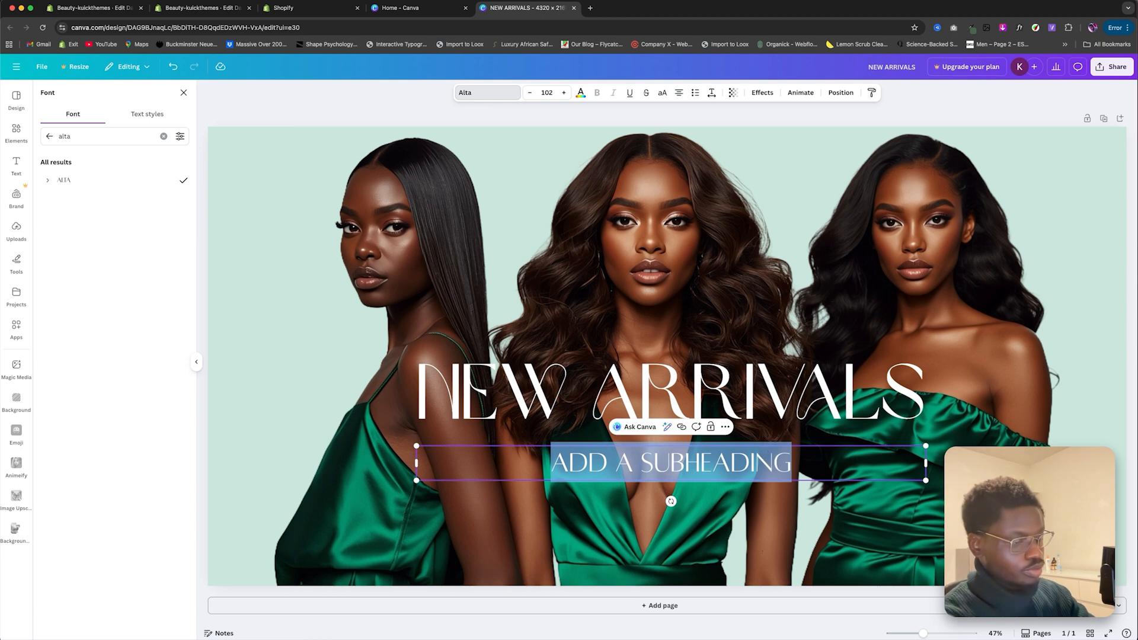
type("BE THE")
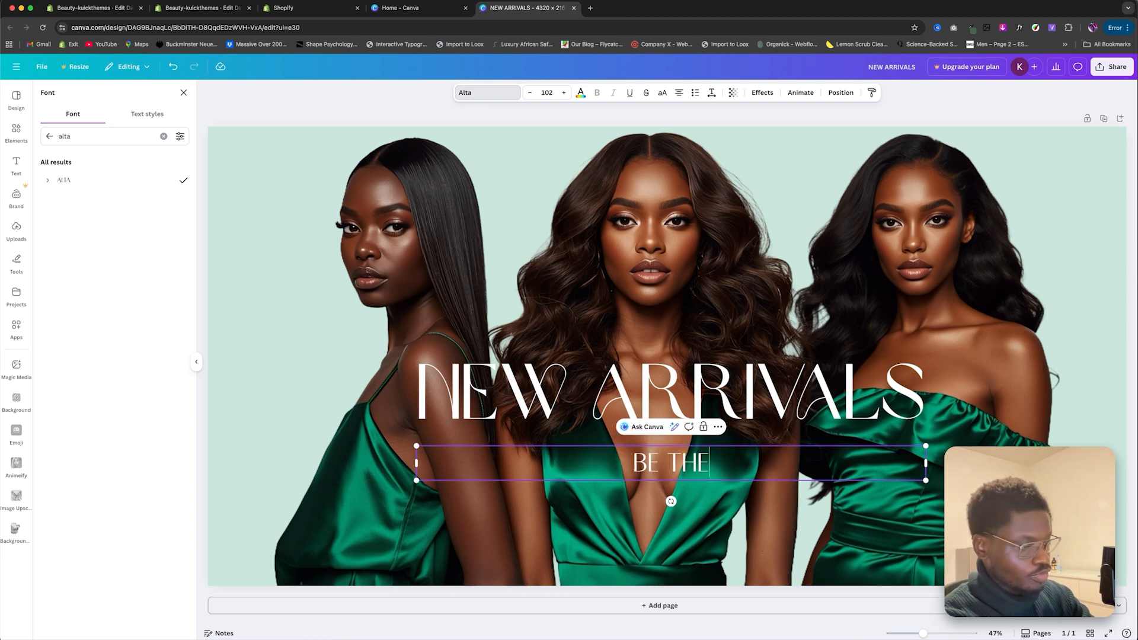
type(" FIRST TO")
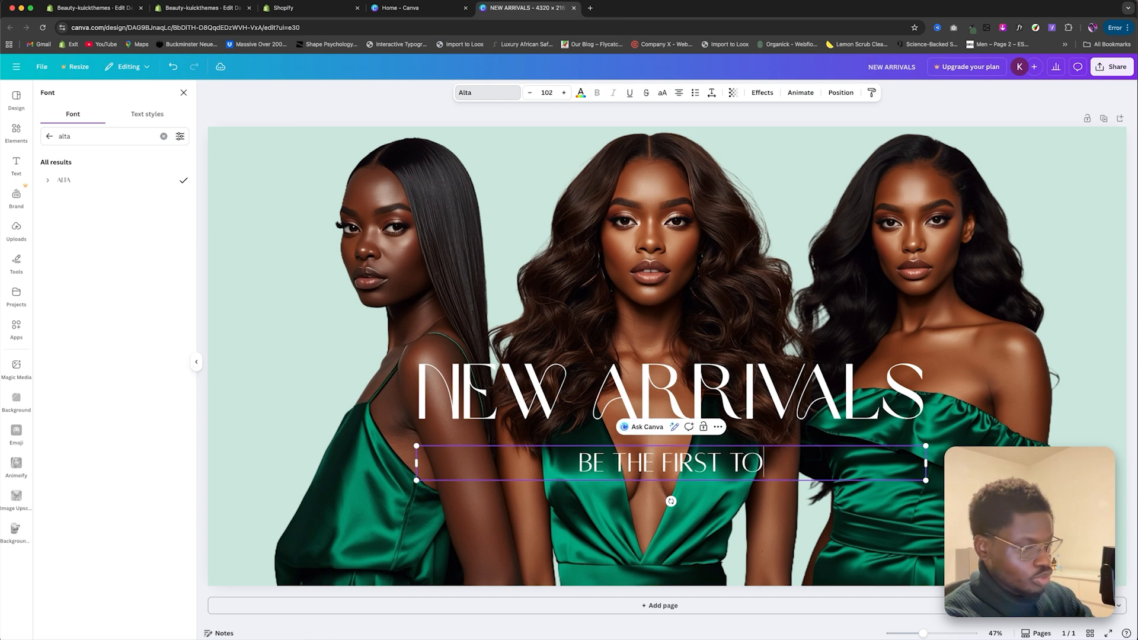
type(" SEE OUT")
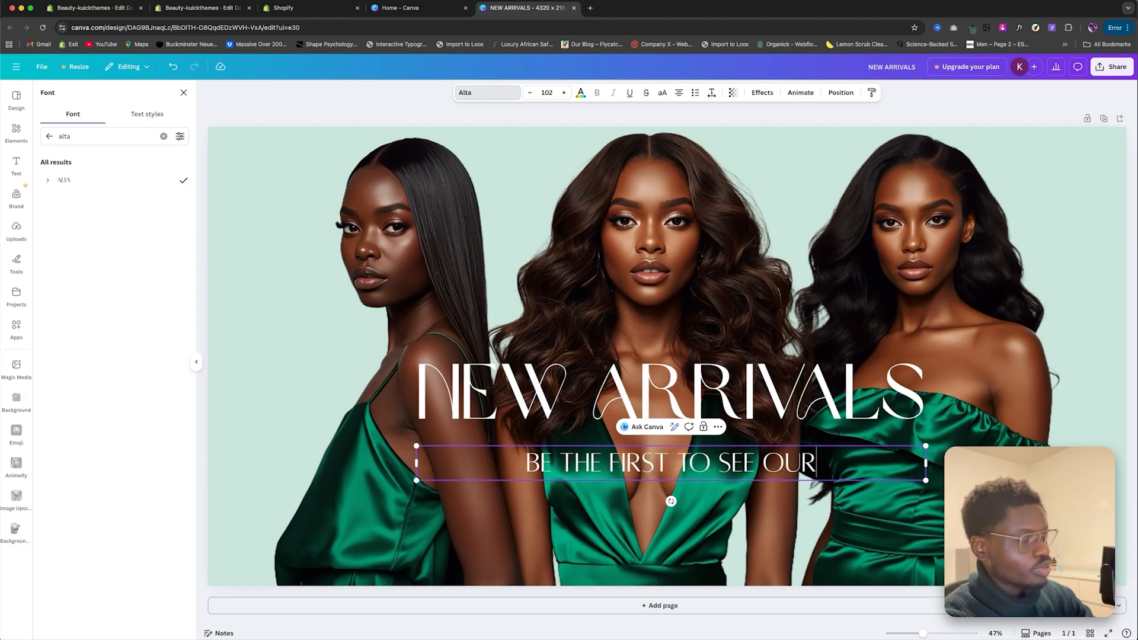
type(" NE")
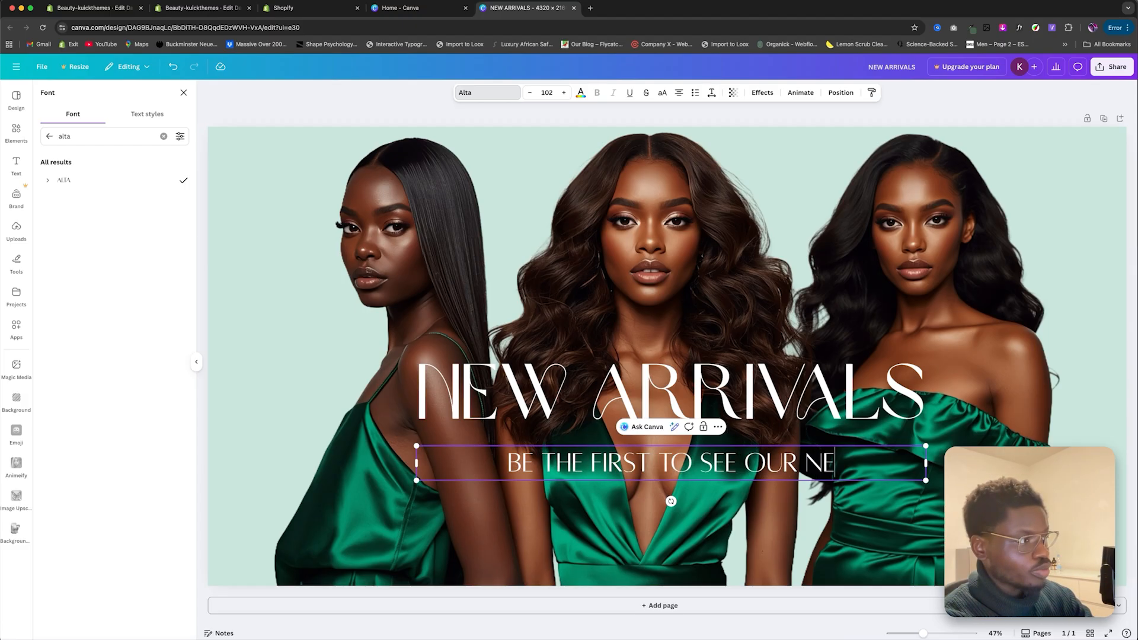
type("W COLLECTION")
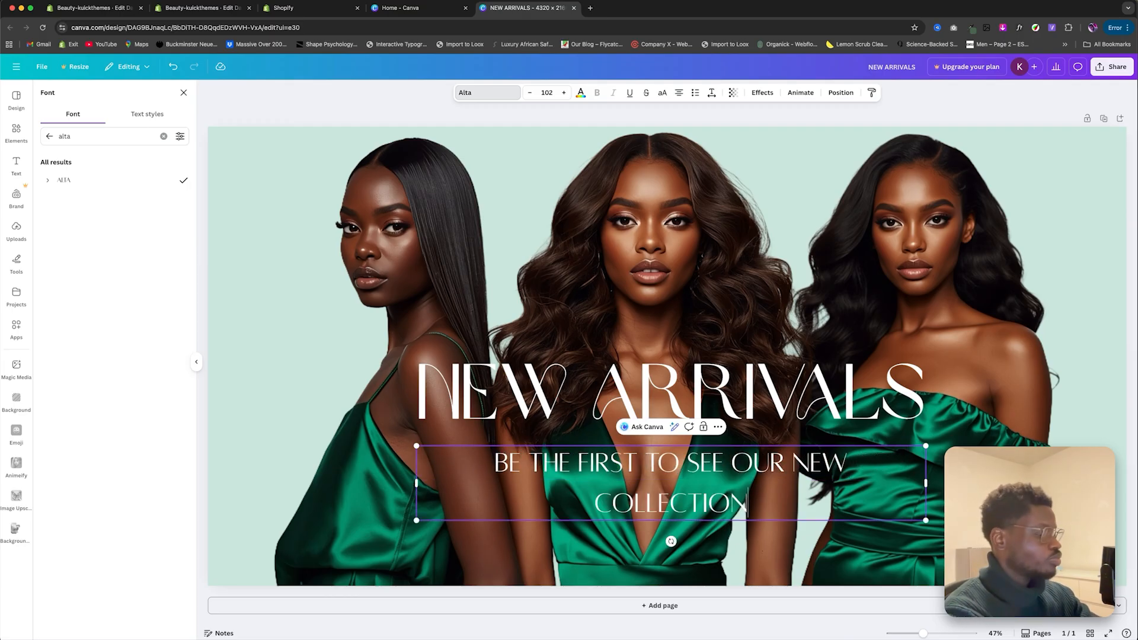
key("BackSpace")
key("BackSpace")
key("BackSpace")
key("BackSpace")
key("BackSpace")
key("BackSpace")
key("BackSpace")
key("BackSpace")
key("BackSpace")
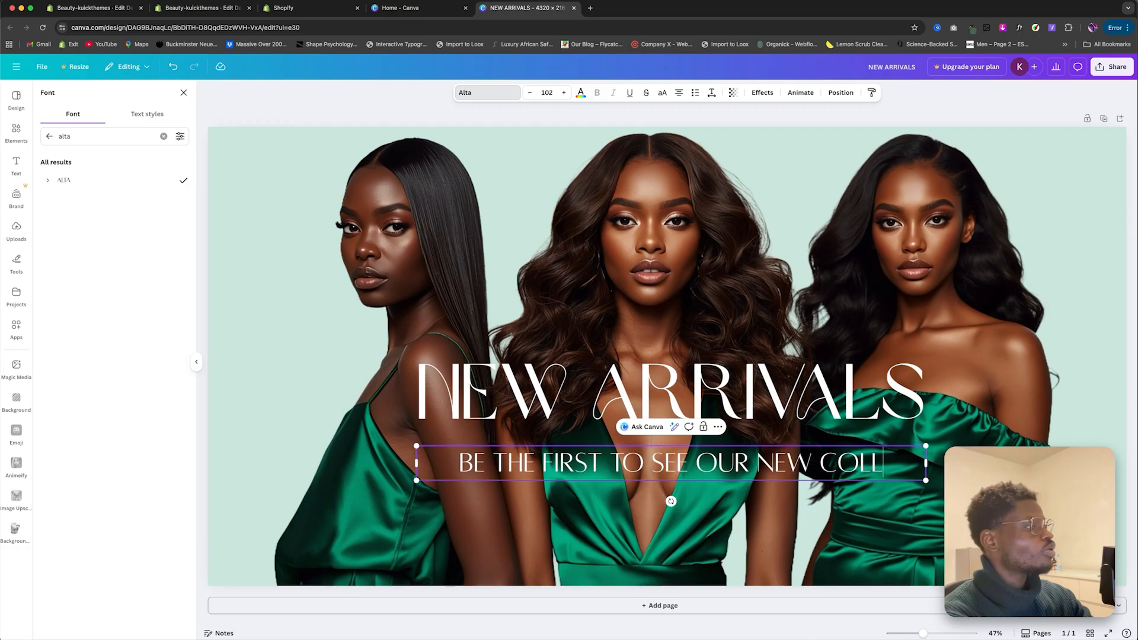
key("BackSpace")
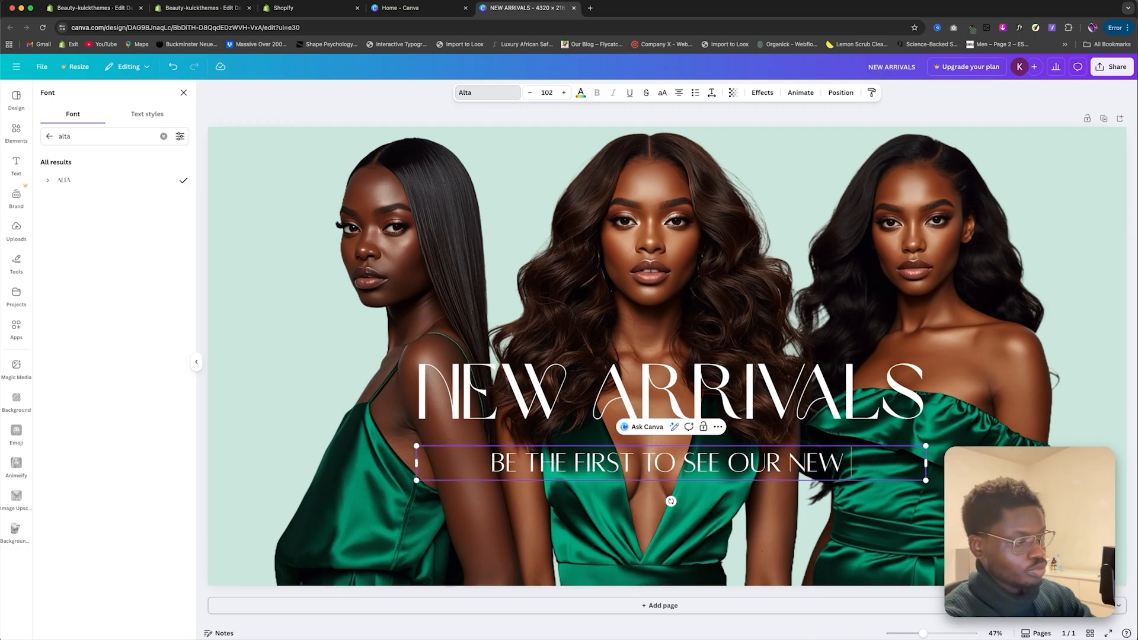
type("ITEMS")
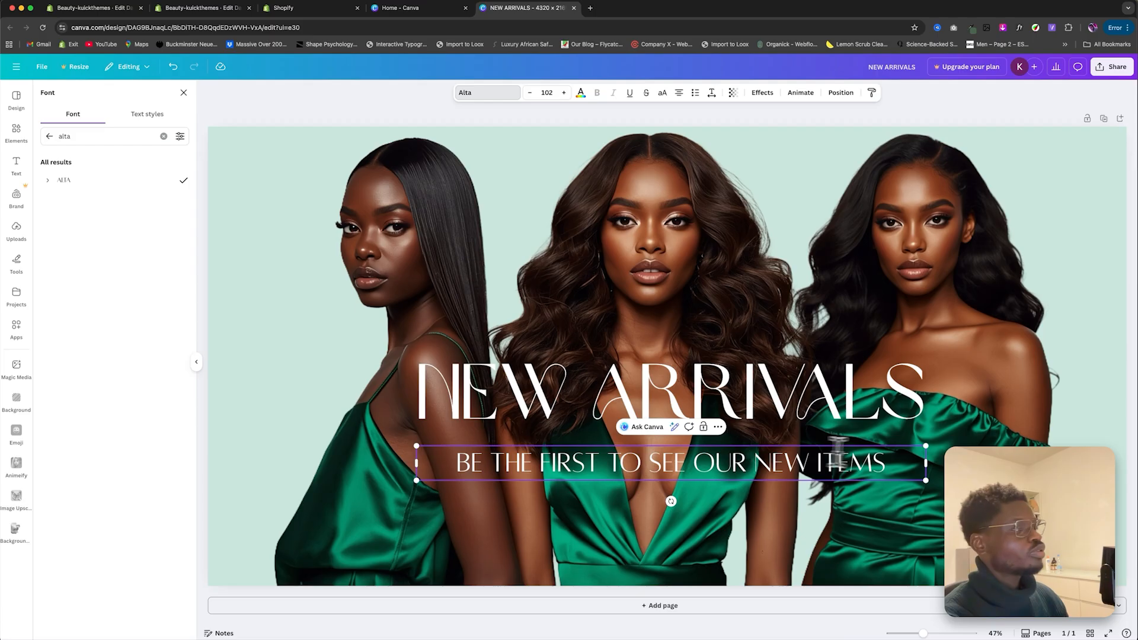
Step: Shrink the subheading to about font size 79.9, centered beneath NEW ARRIVALS, and apply the Lift text effect to it
left_click_drag(926, 480, 823, 479)
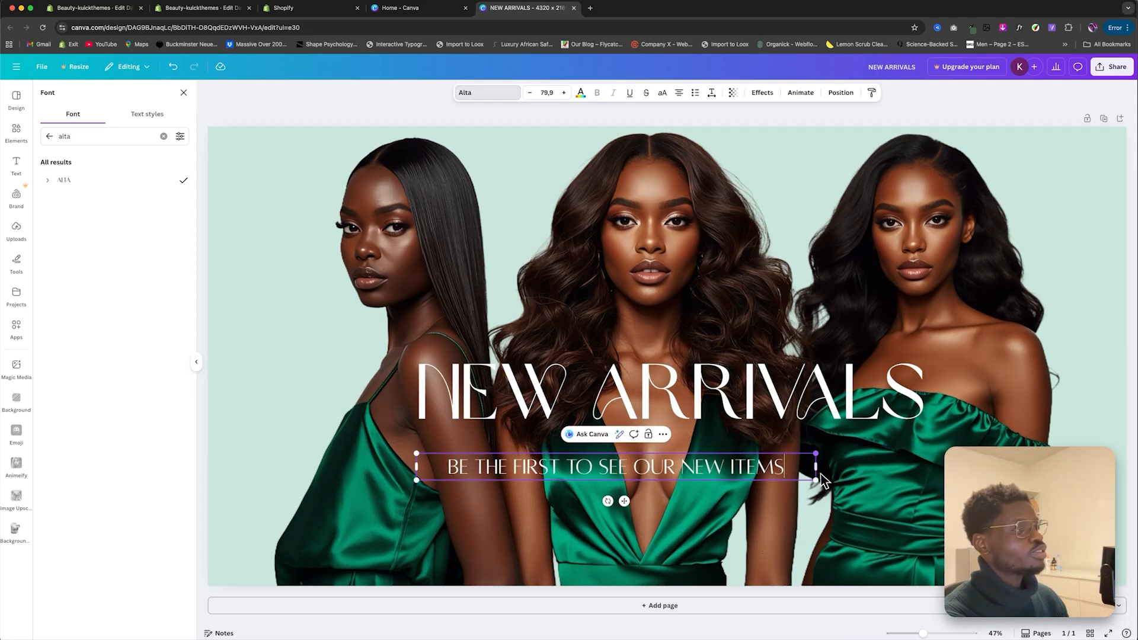
left_click(732, 485)
left_click_drag(735, 477, 772, 457)
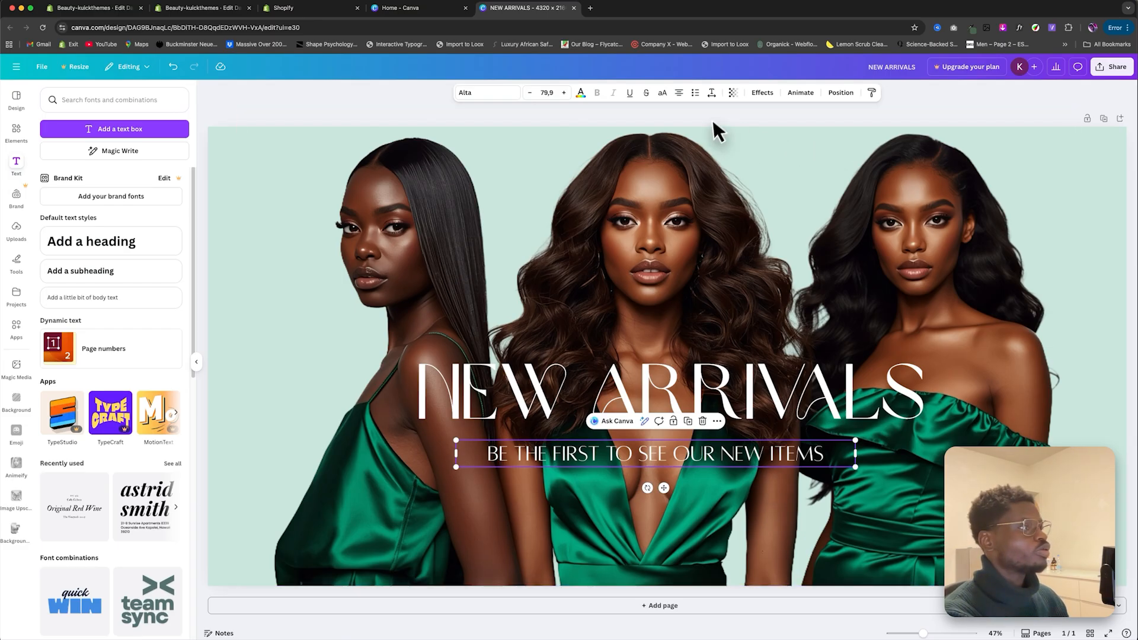
left_click(763, 94)
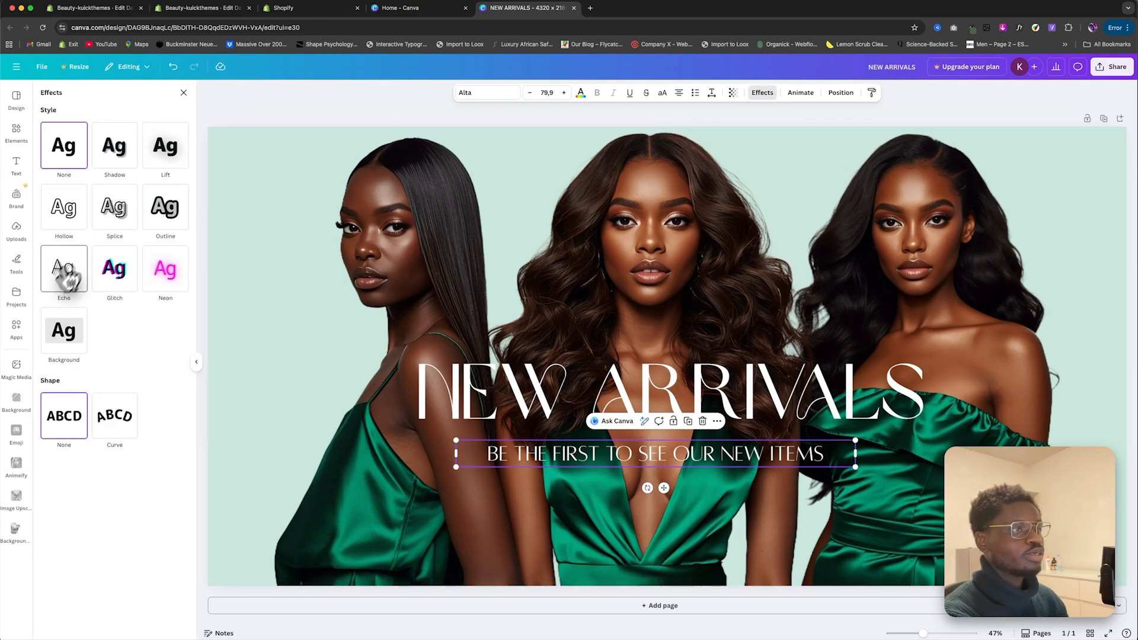
left_click(161, 155)
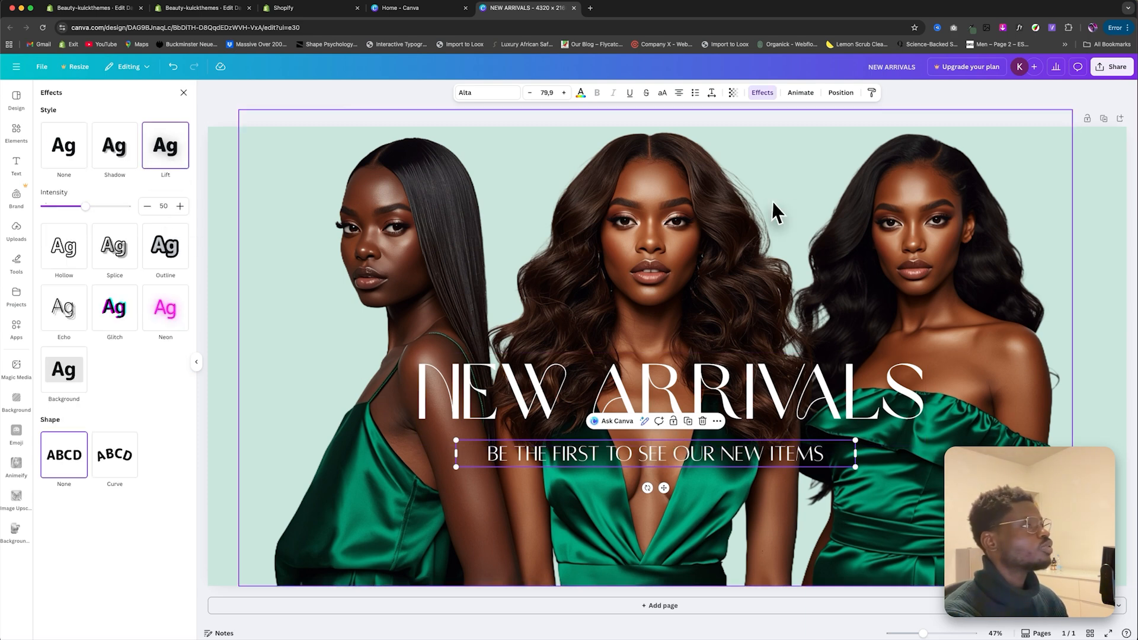
Step: Download the NEW ARRIVALS banner design as a PNG at size 1
left_click(1115, 68)
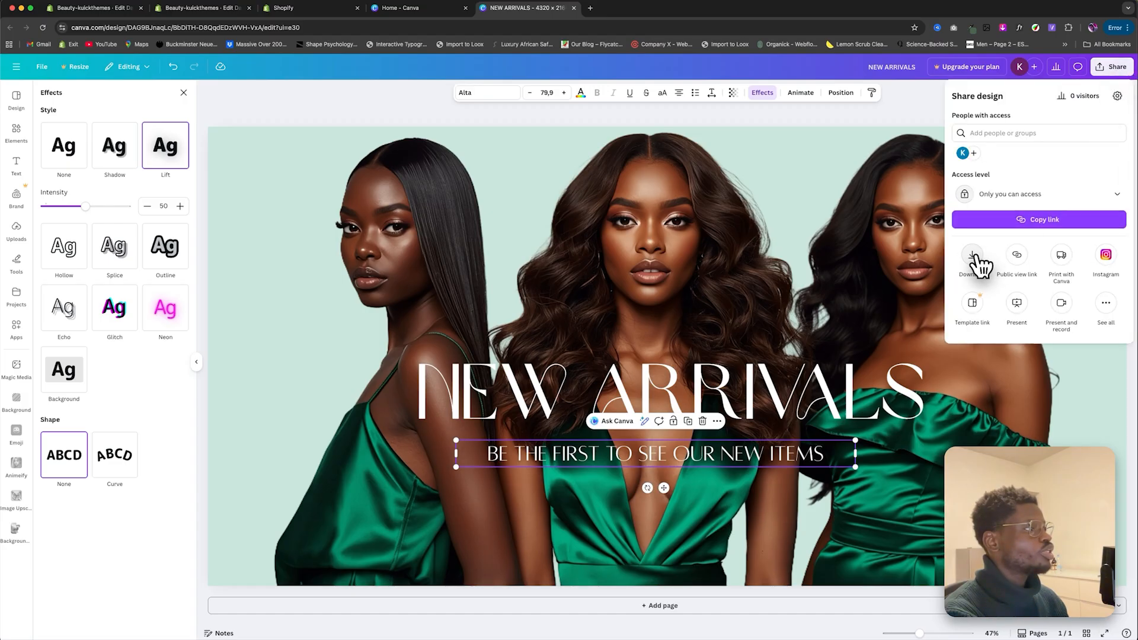
left_click(974, 261)
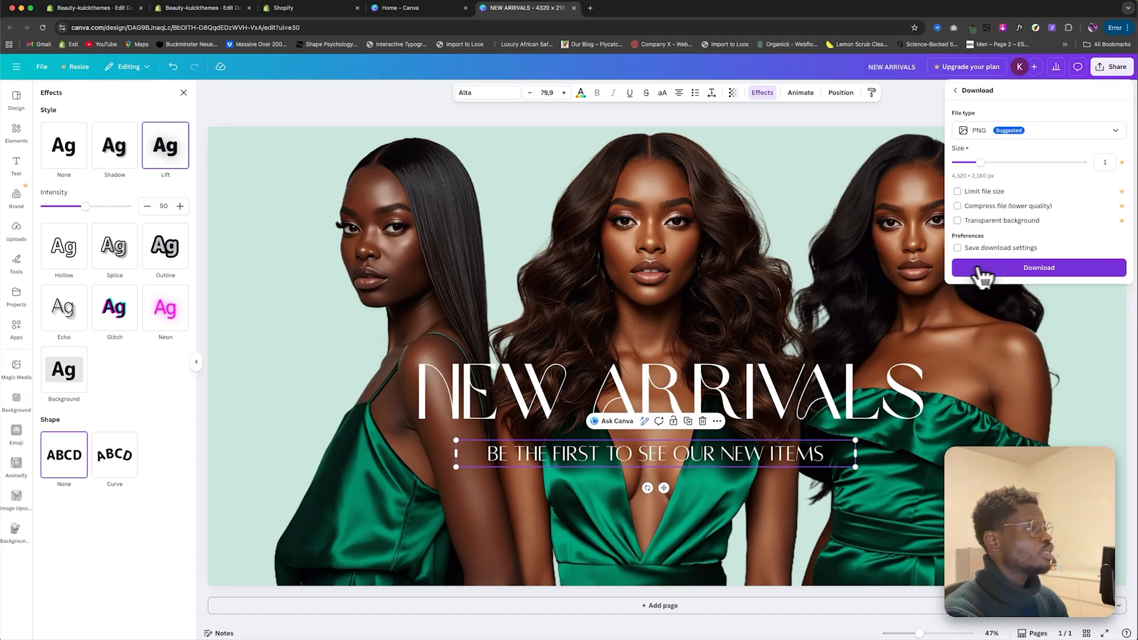
left_click(998, 271)
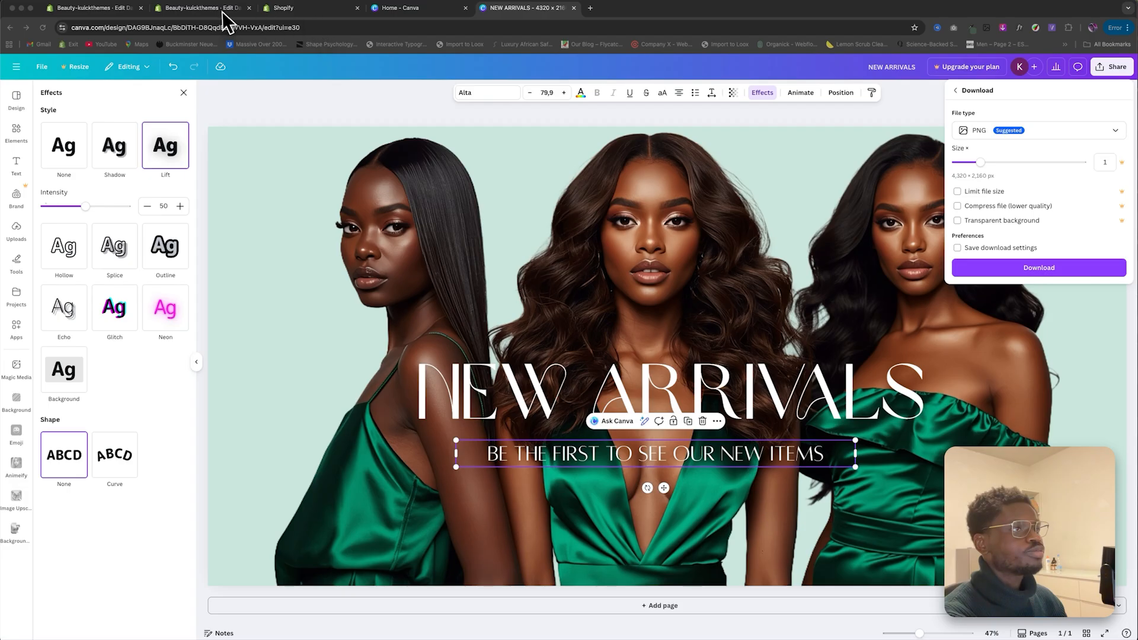
Step: Switch to the Shopify theme editor and enable full width products for the home page's Featured collection section
left_click(202, 8)
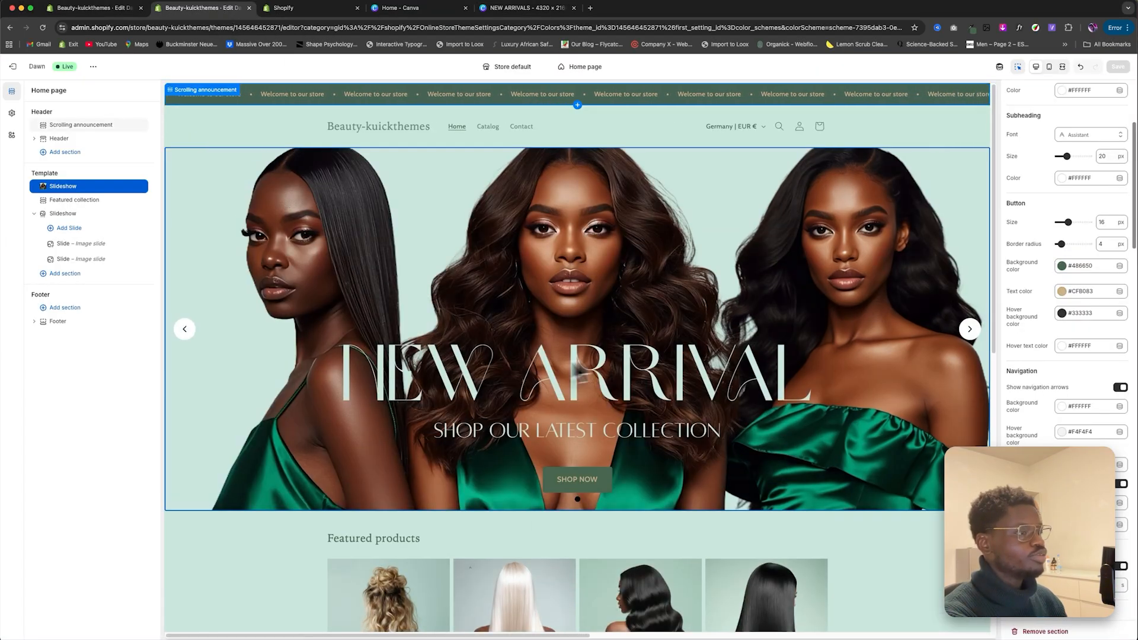
scroll(600, 305, "down", 3)
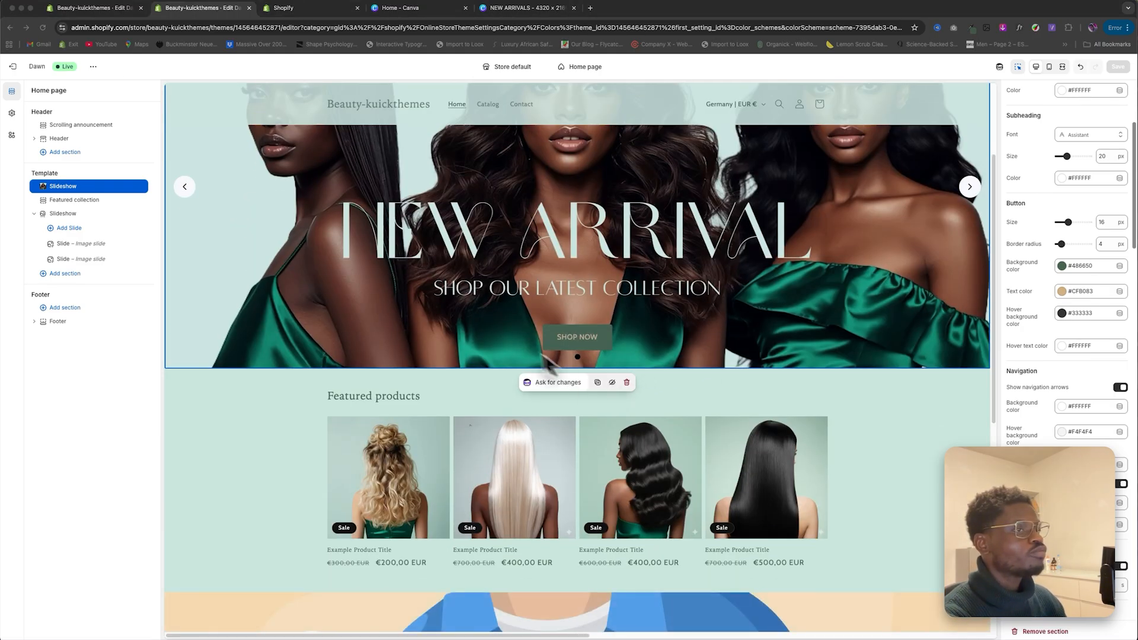
left_click(102, 203)
scroll(1060, 308, "up", 1)
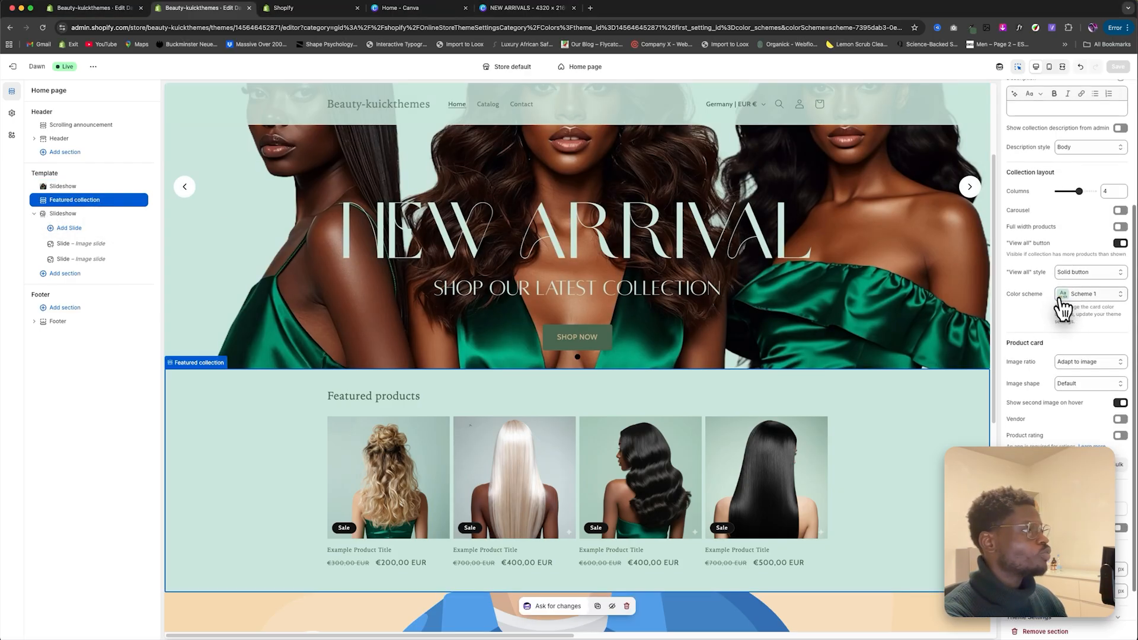
left_click(1120, 232)
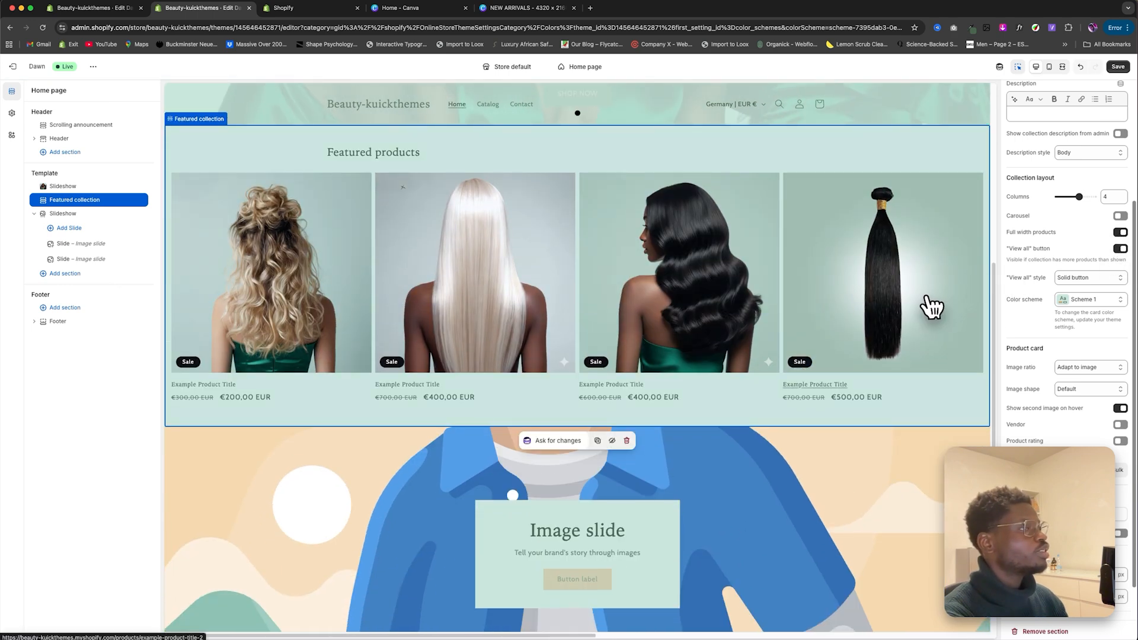
scroll(927, 304, "up", 2)
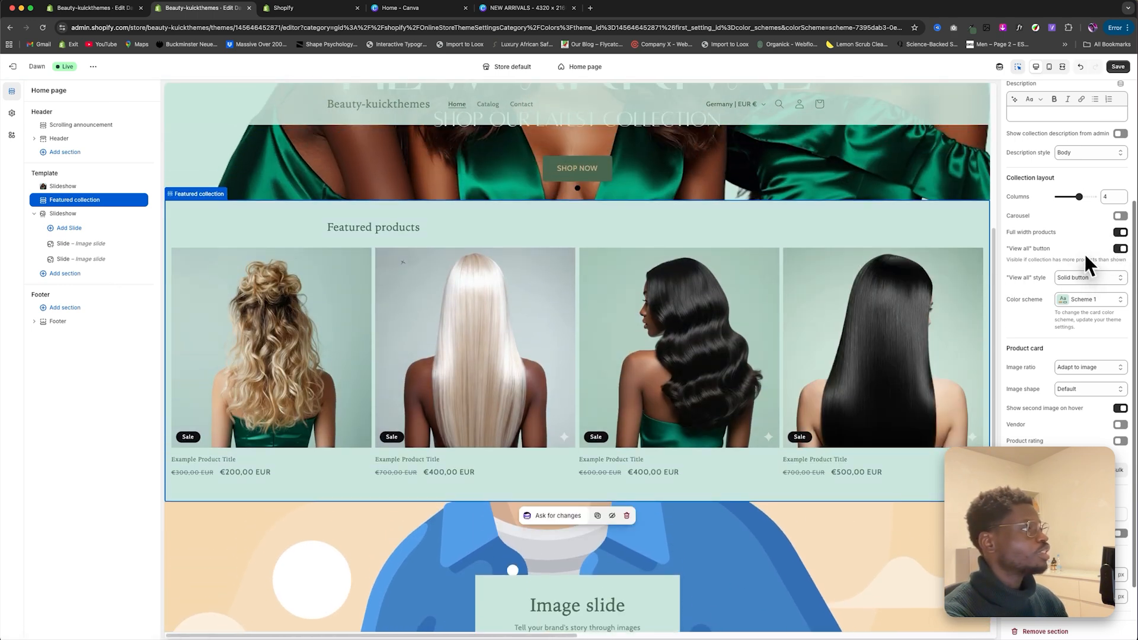
Step: Set the heading size of the Featured products section to Medium
scroll(1072, 247, "up", 3)
left_click(1077, 229)
left_click(1084, 242)
scroll(827, 382, "up", 1)
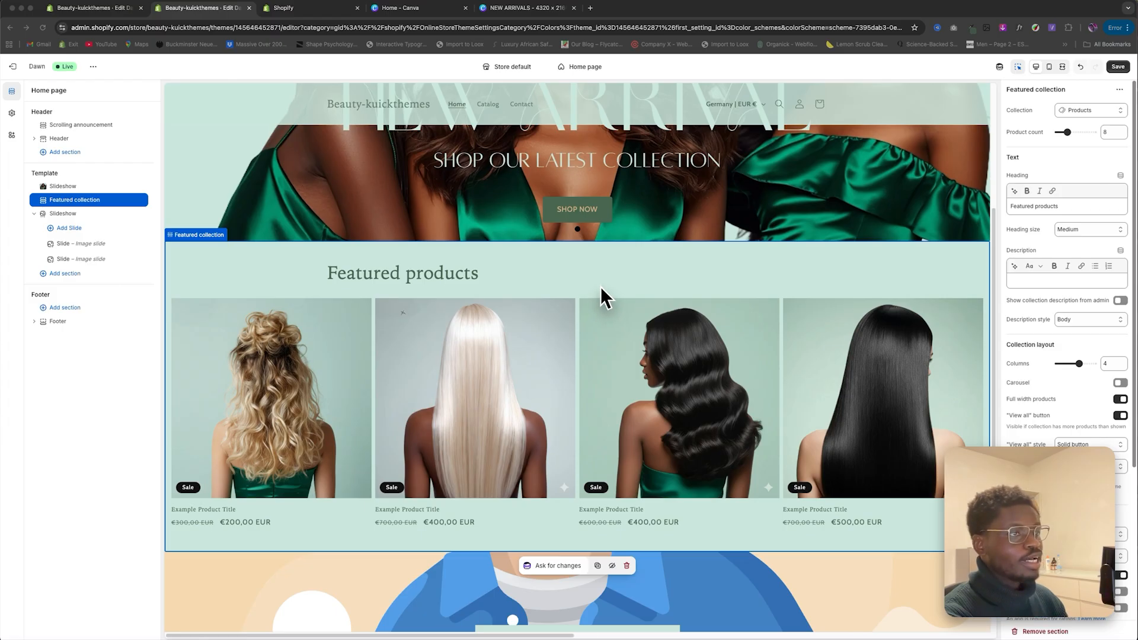
Step: Try a second Featured collection section showing the hair style collection with full width products, and remove it
left_click(68, 274)
left_click(66, 274)
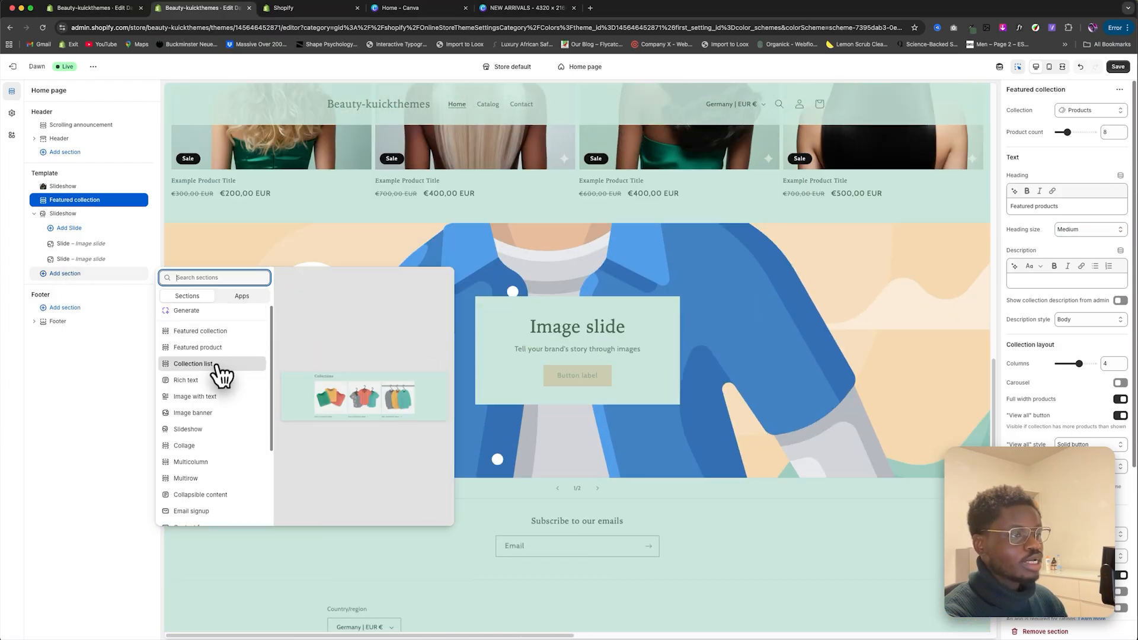
left_click(228, 332)
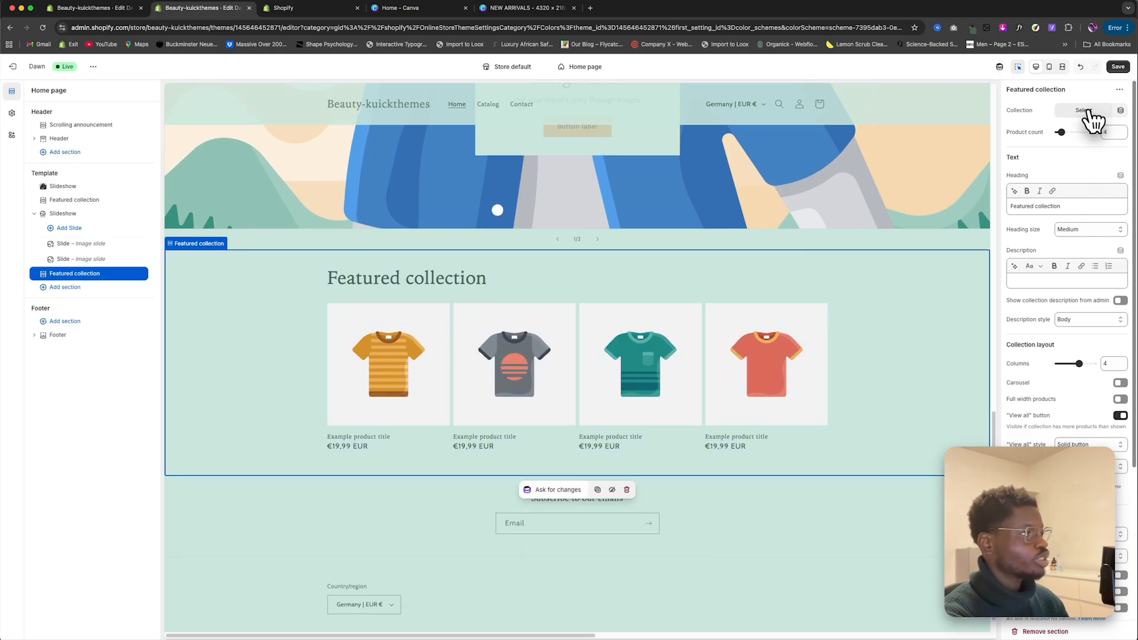
left_click(1089, 113)
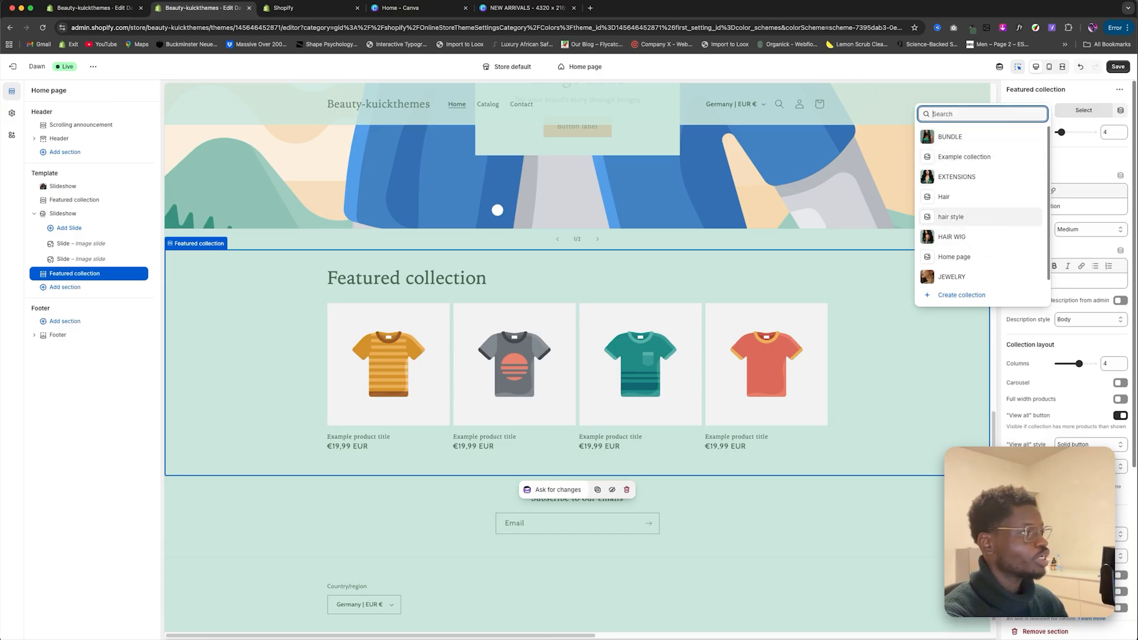
left_click(975, 217)
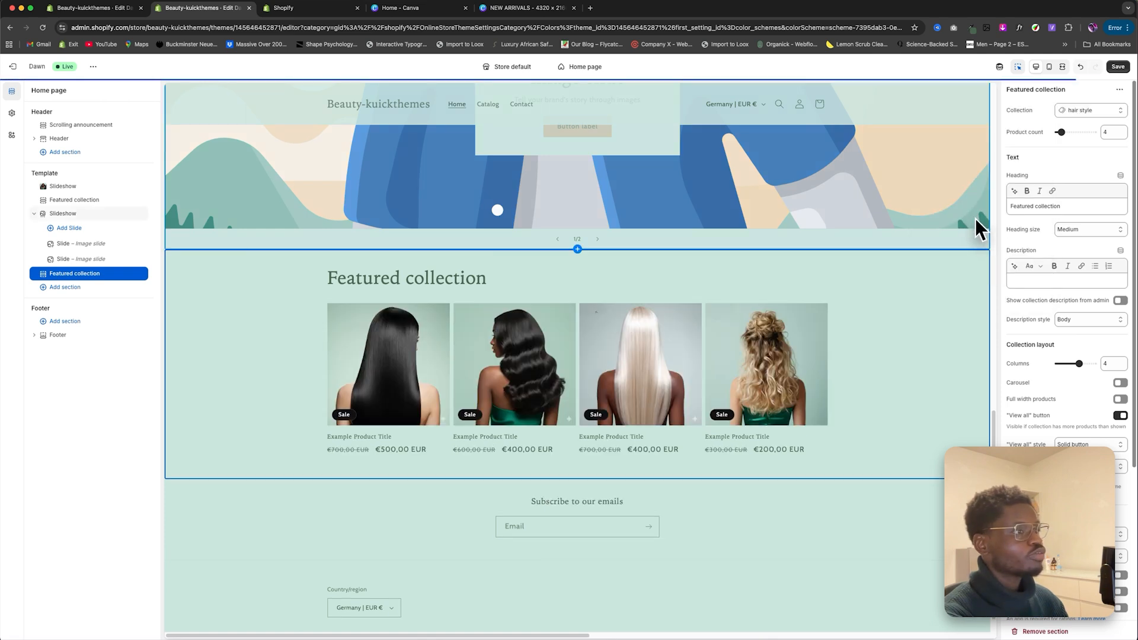
scroll(1076, 305, "down", 2)
left_click(1119, 334)
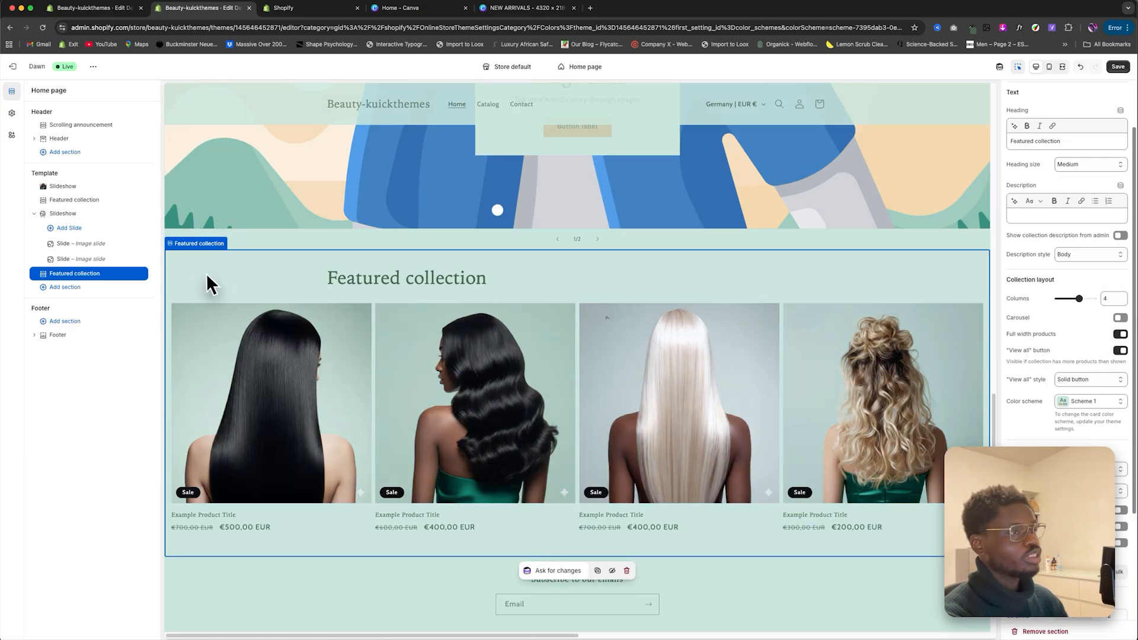
left_click(627, 570)
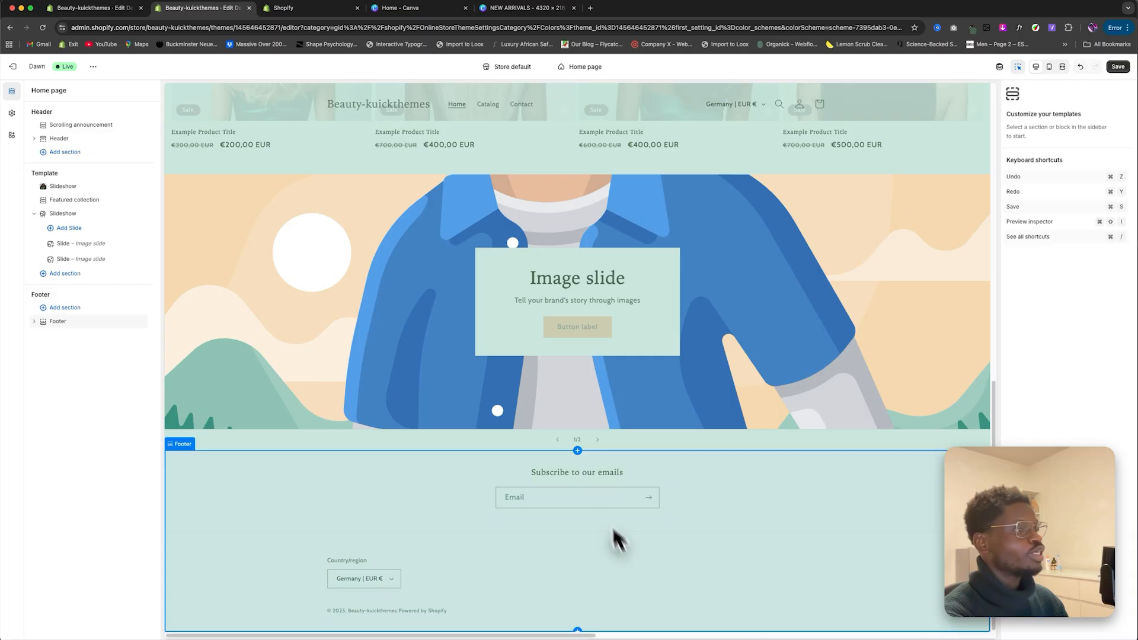
Step: Save the home page changes and remove the default Slideshow section below the Featured collection
scroll(577, 330, "up", 8)
scroll(458, 419, "down", 3)
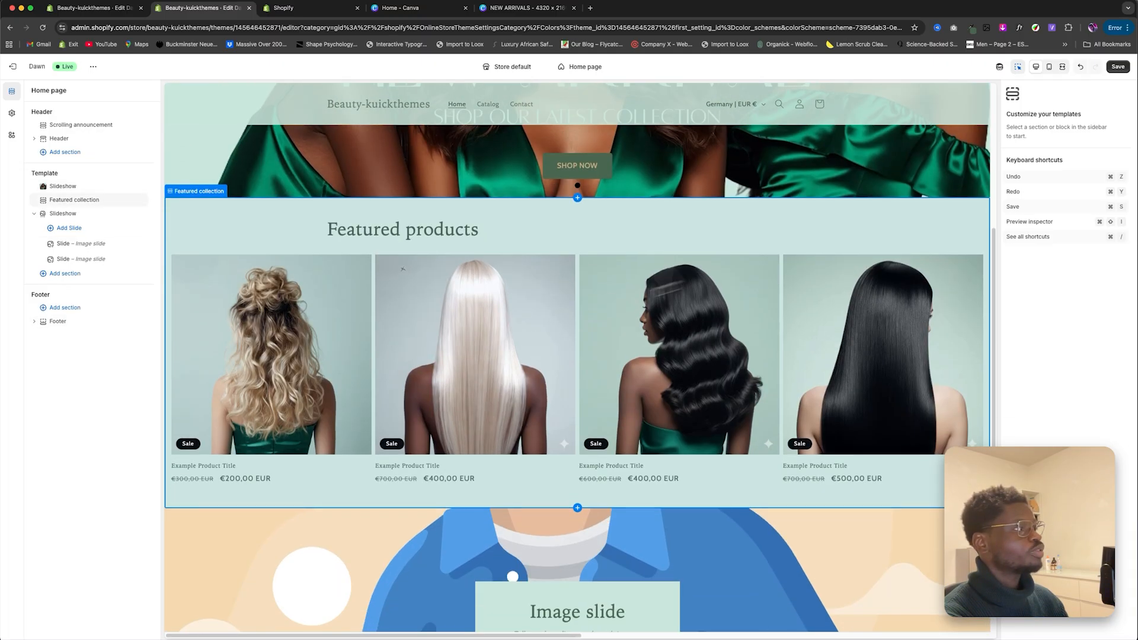
left_click(1117, 67)
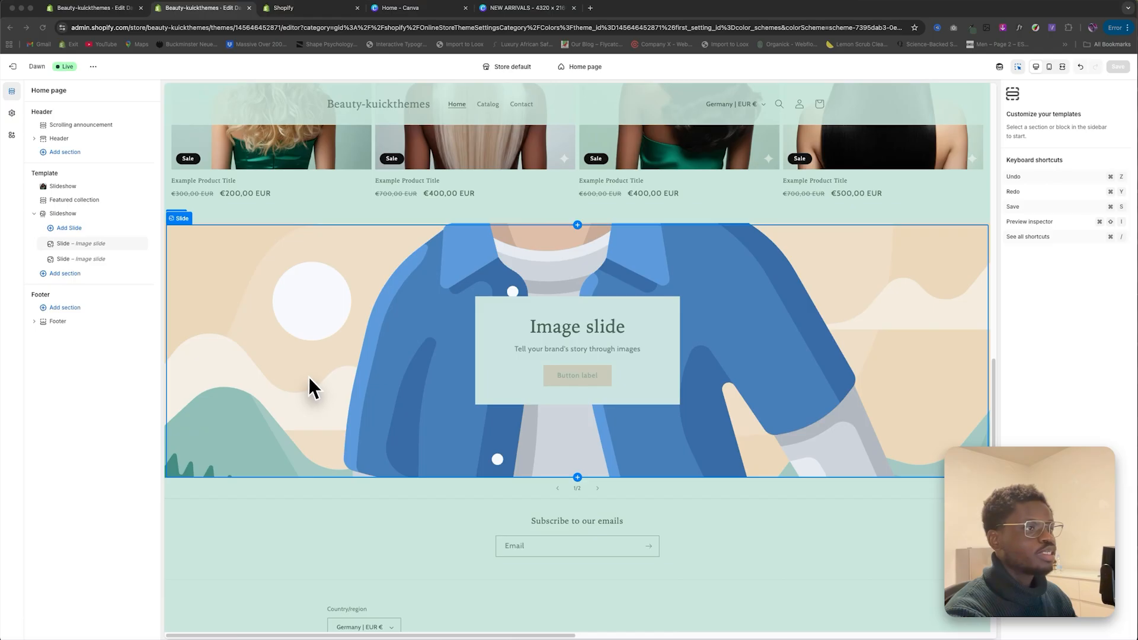
scroll(308, 377, "up", 3)
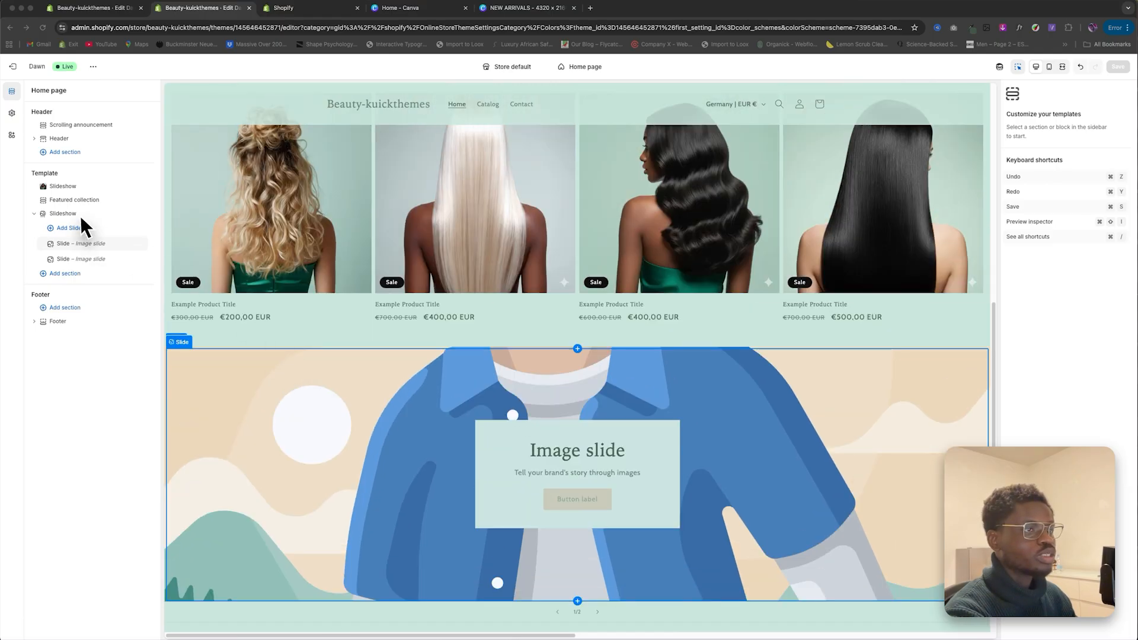
left_click(128, 214)
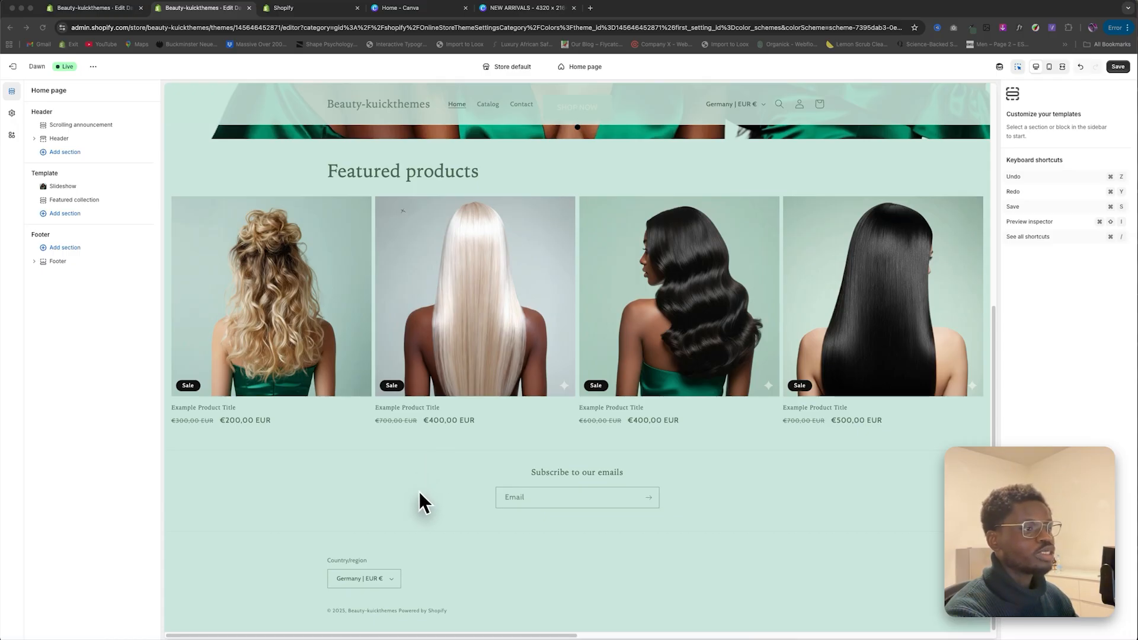
Step: Add an Image banner section below the Featured collection on the home page
left_click(67, 213)
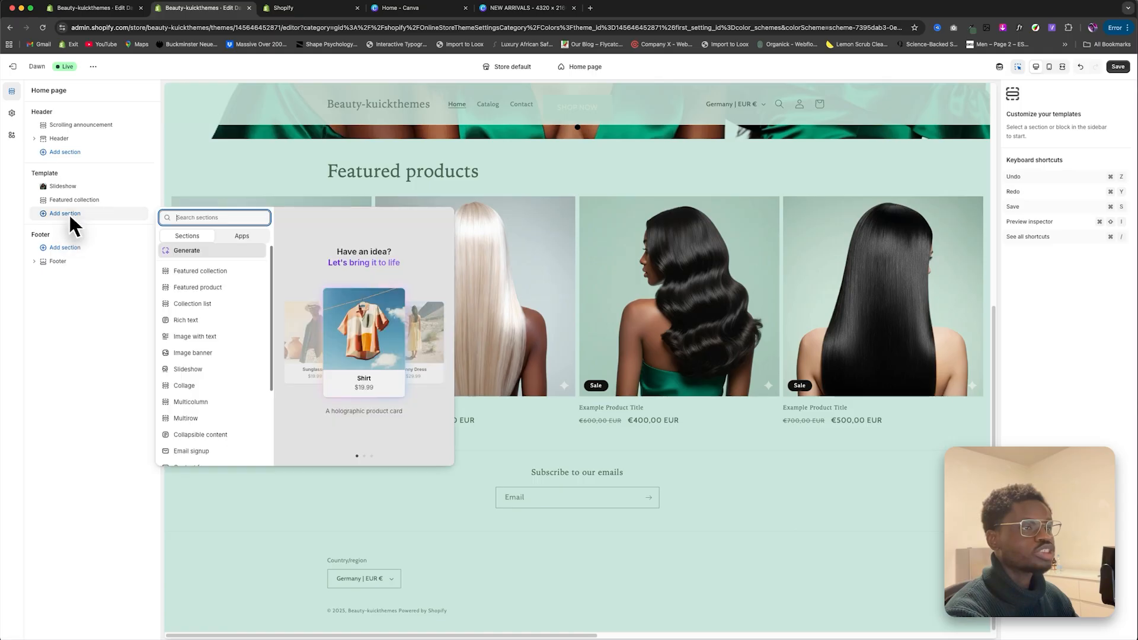
left_click(215, 353)
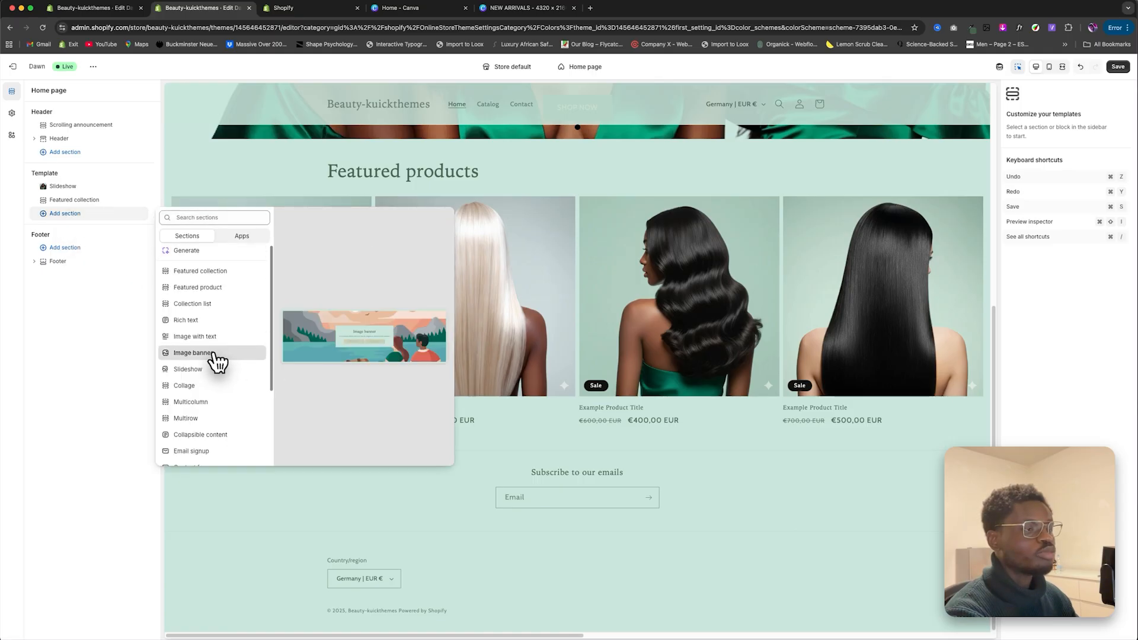
scroll(695, 448, "down", 1)
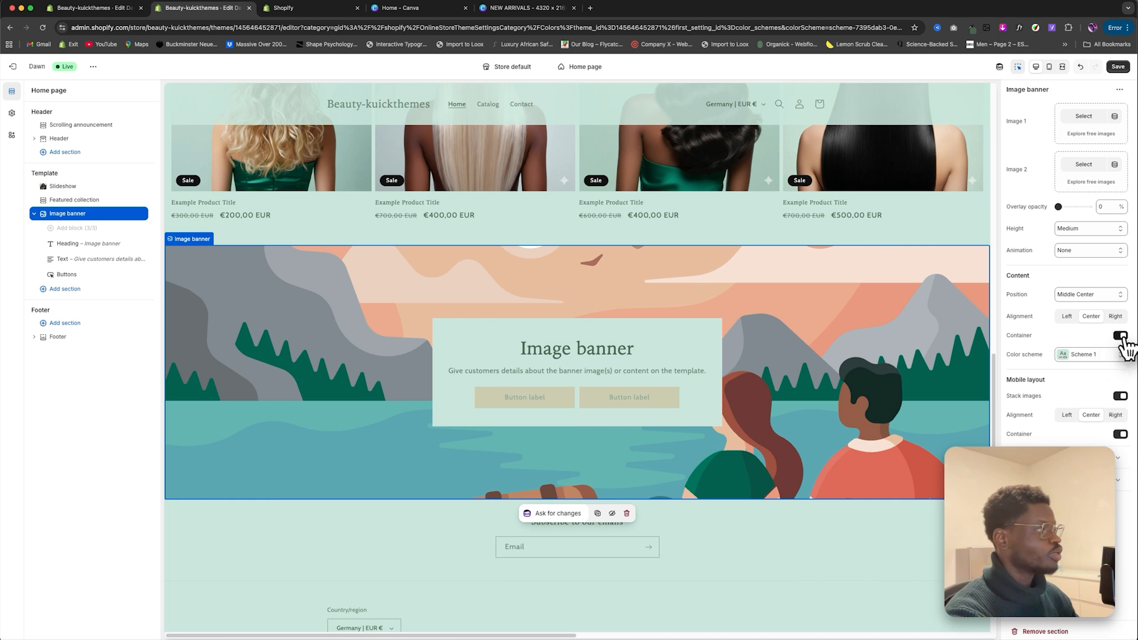
Step: Turn off the Image banner's desktop content container, save, and set the banner's color scheme to Scheme 8
left_click(1122, 336)
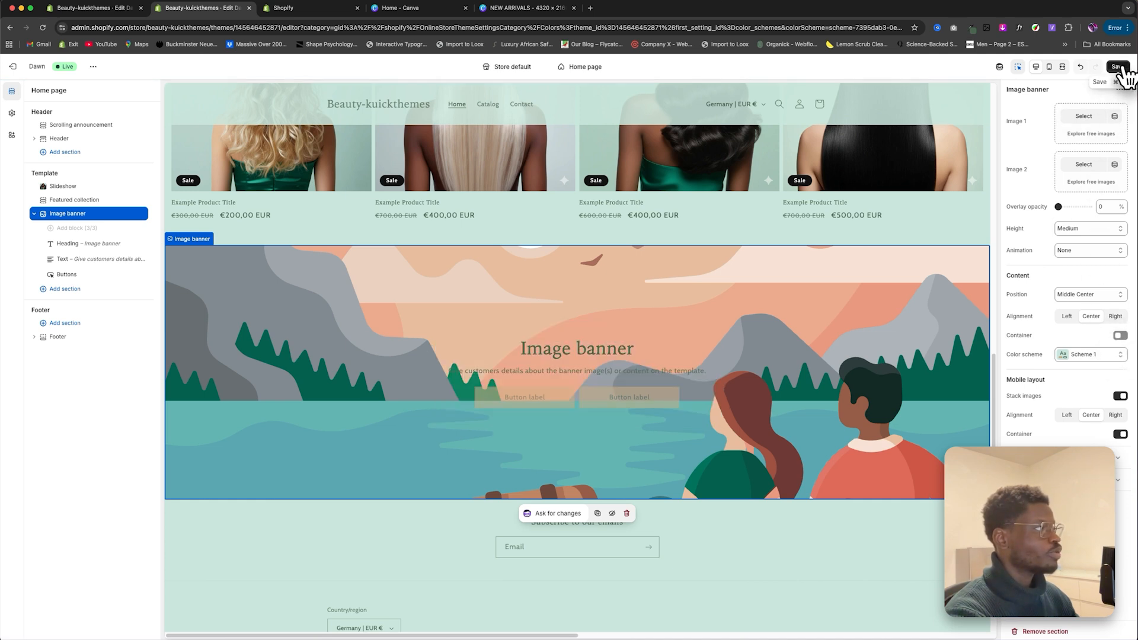
left_click(1122, 67)
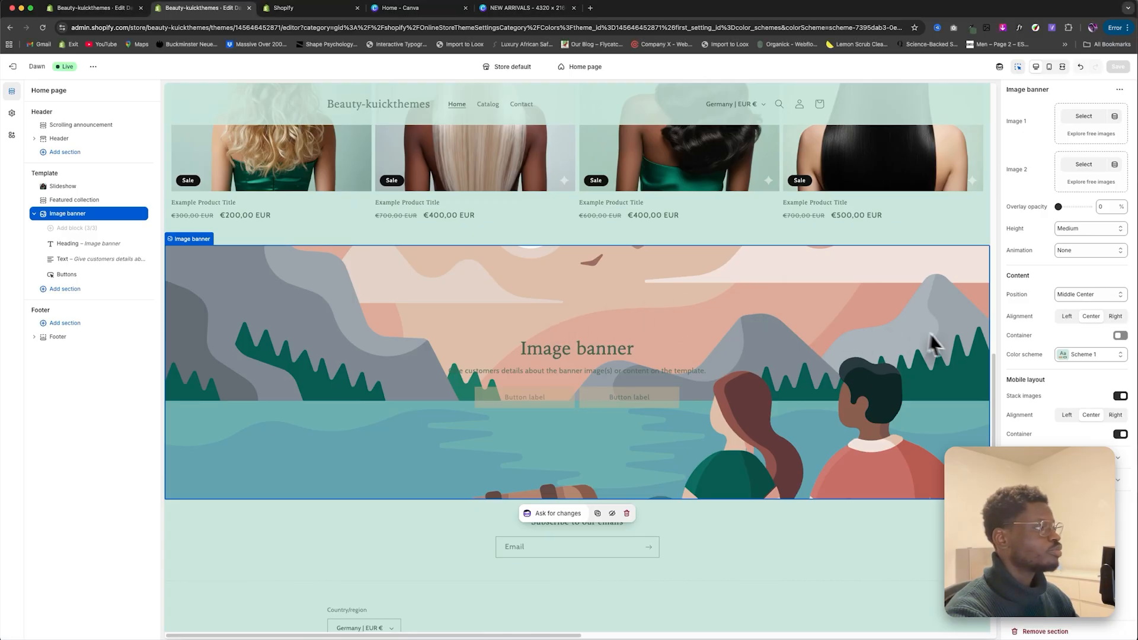
left_click(1085, 356)
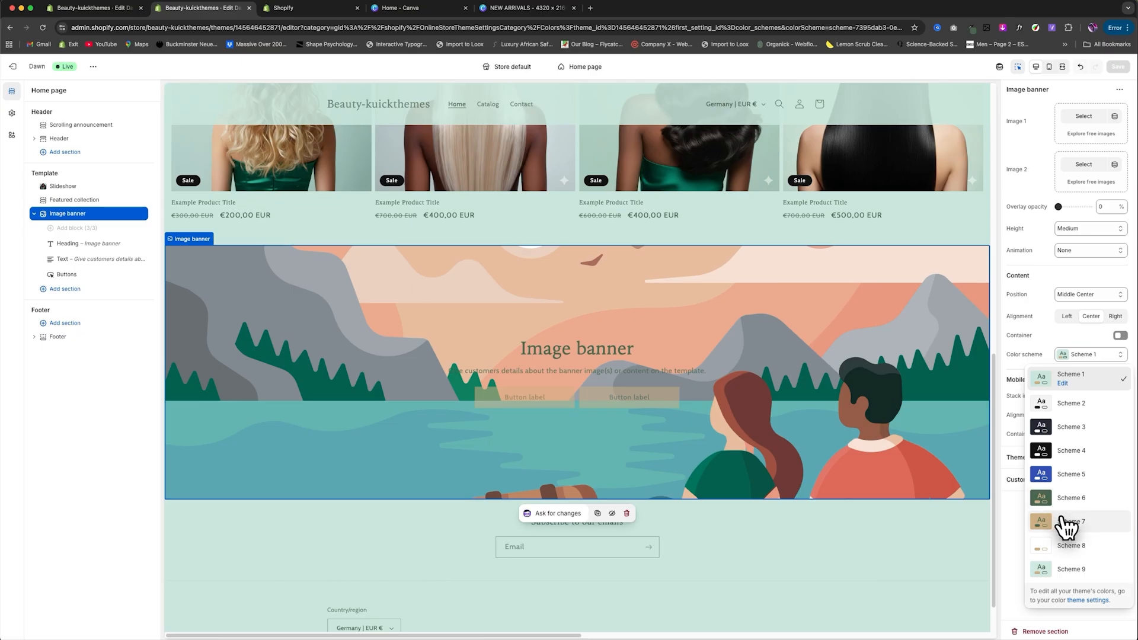
left_click(1079, 546)
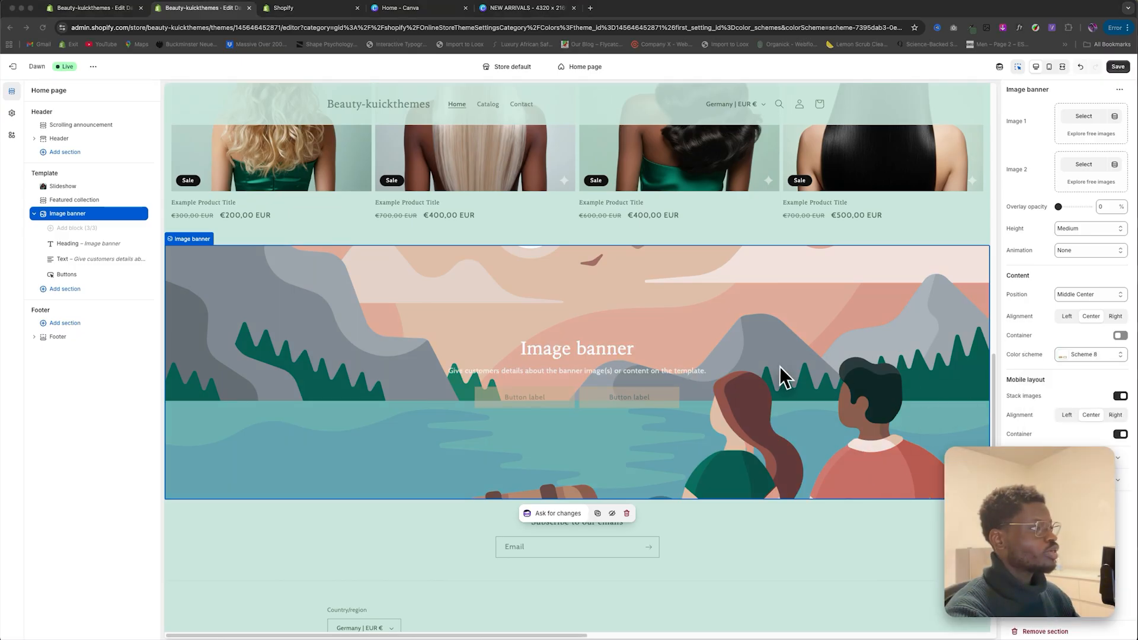
Step: Set the banner's first image to the lucid-origin JPG of three women in green dresses and save
left_click(1083, 117)
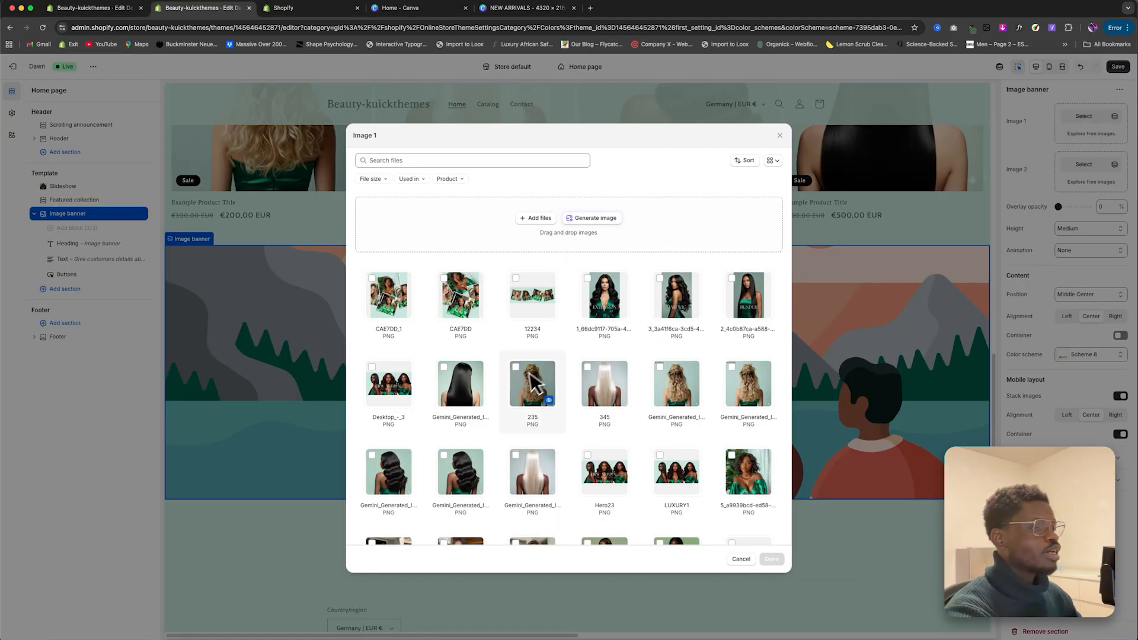
scroll(592, 406, "down", 3)
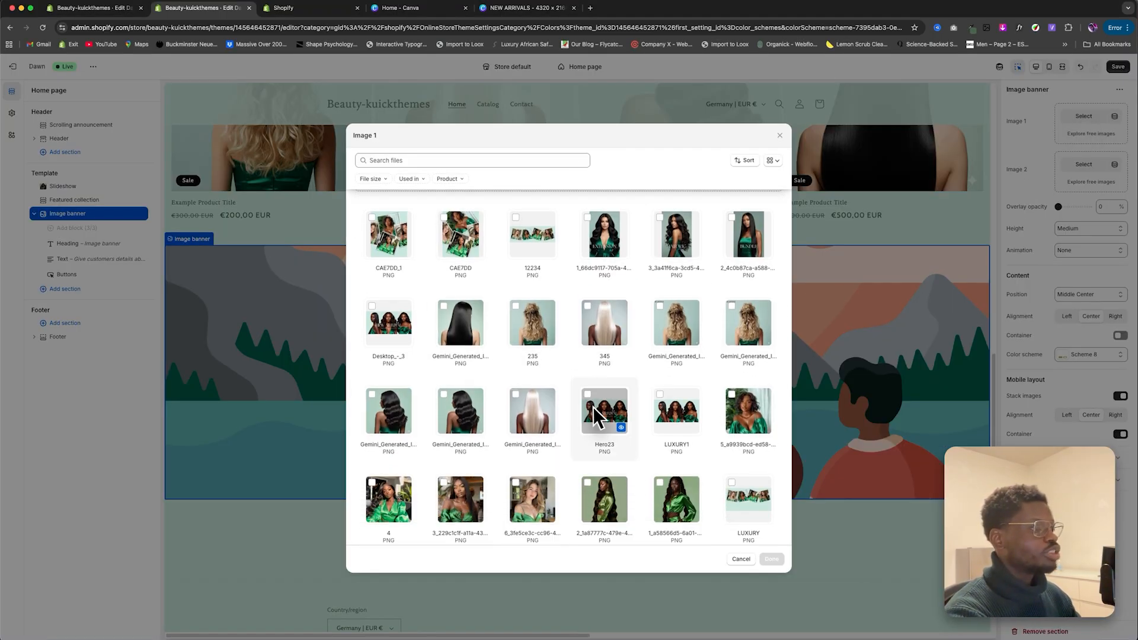
scroll(584, 406, "down", 3)
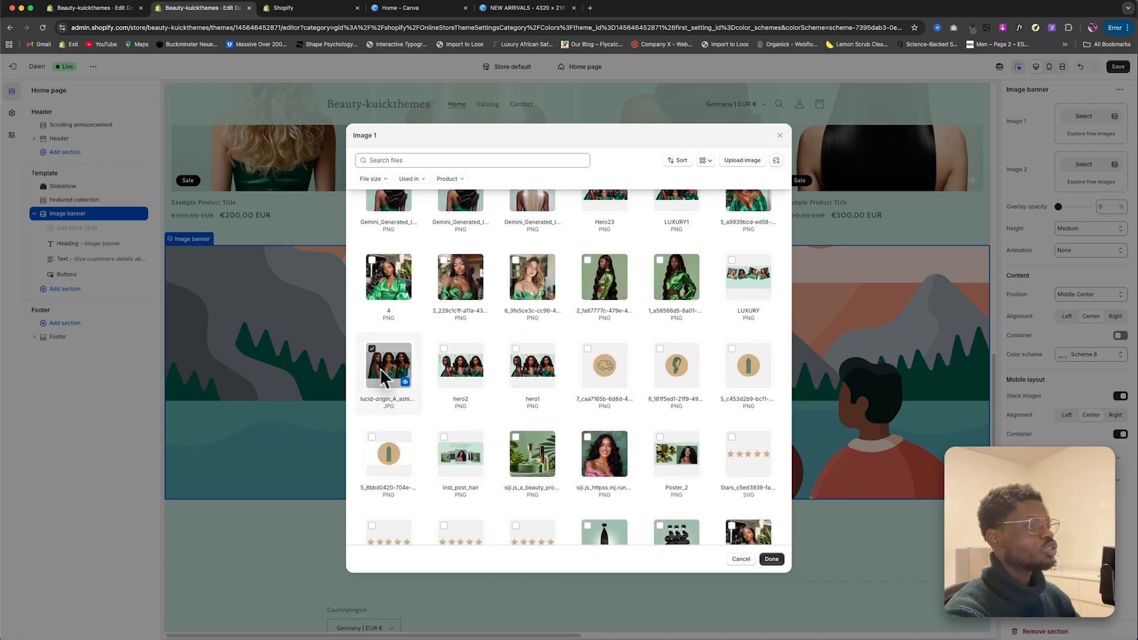
left_click(772, 559)
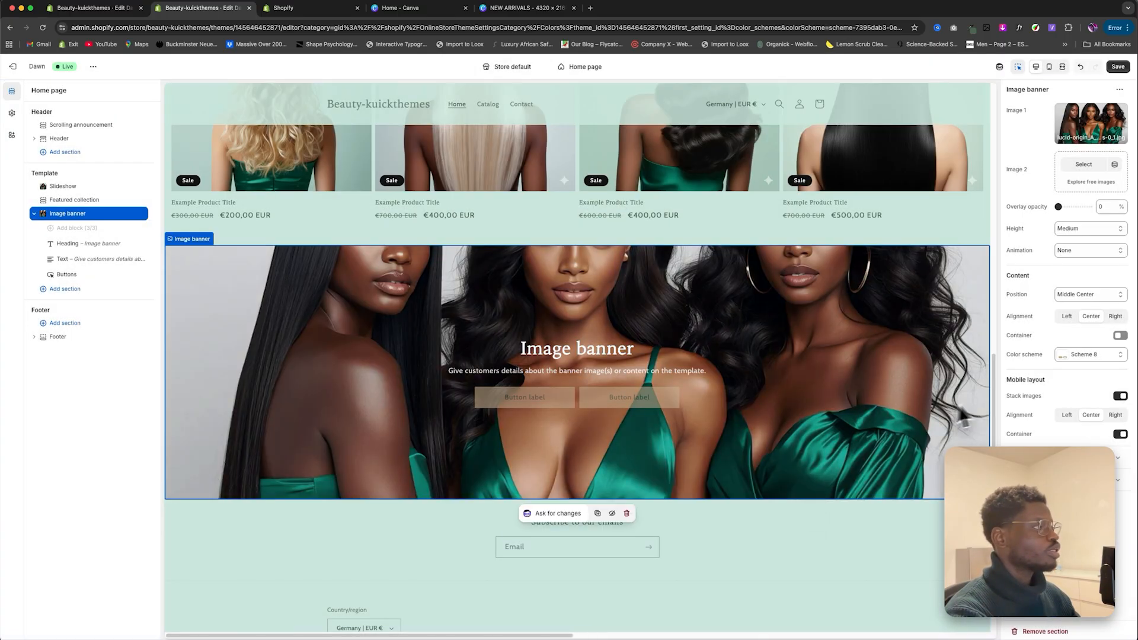
left_click(1118, 67)
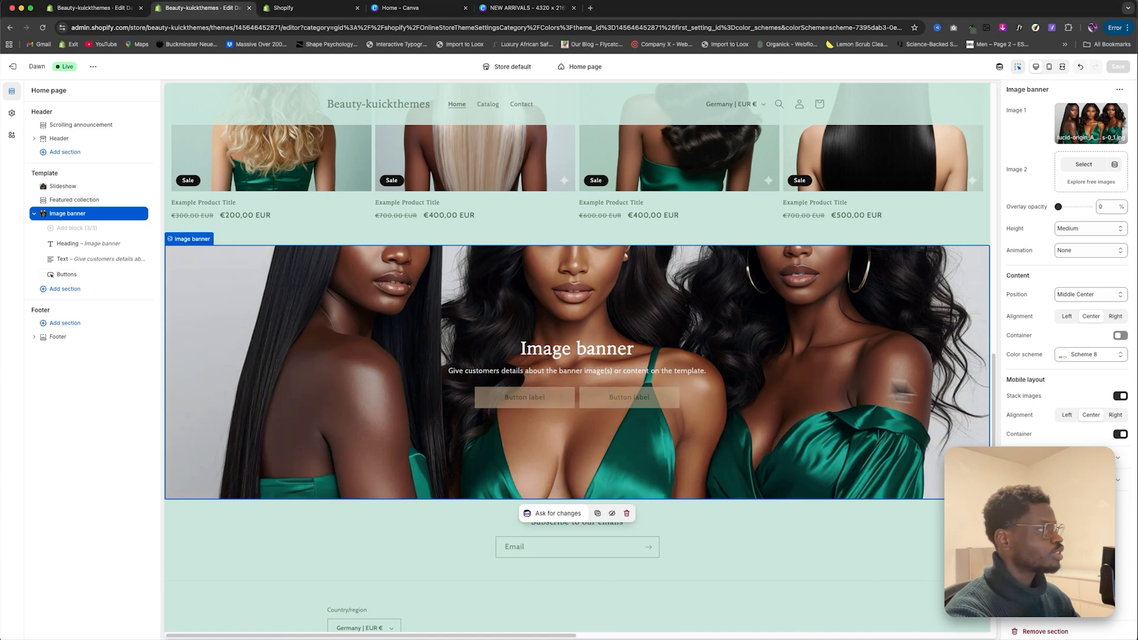
Step: Clear the banner's second button label and set the first button's label to CONTACT US
left_click(592, 406)
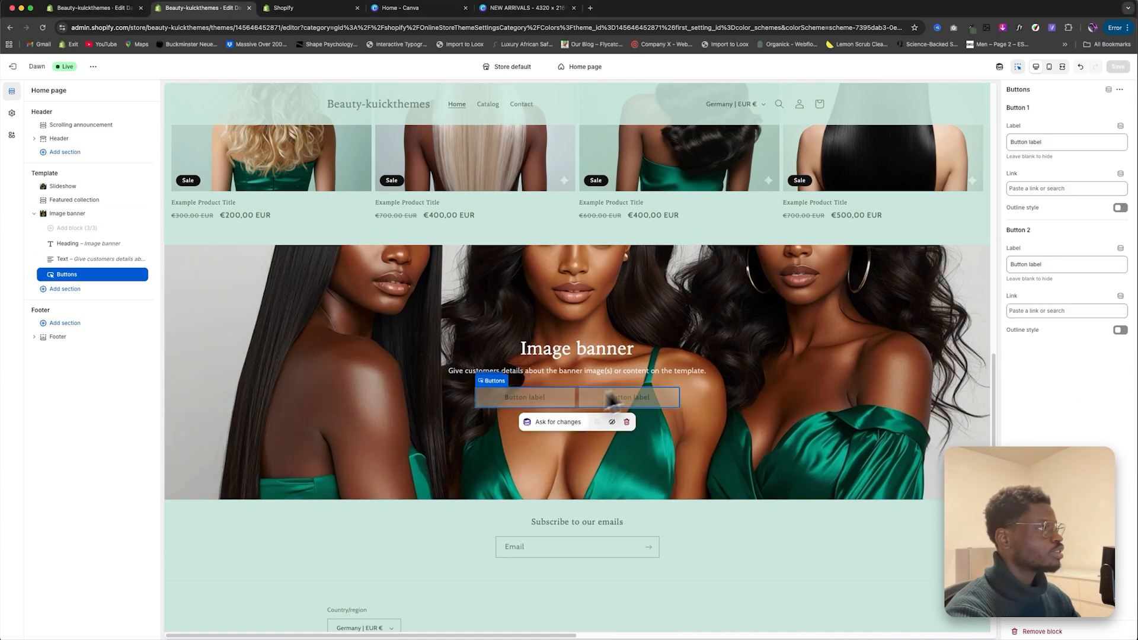
left_click(1036, 264)
key("super+a")
key("BackSpace")
left_click_drag(1057, 142, 994, 147)
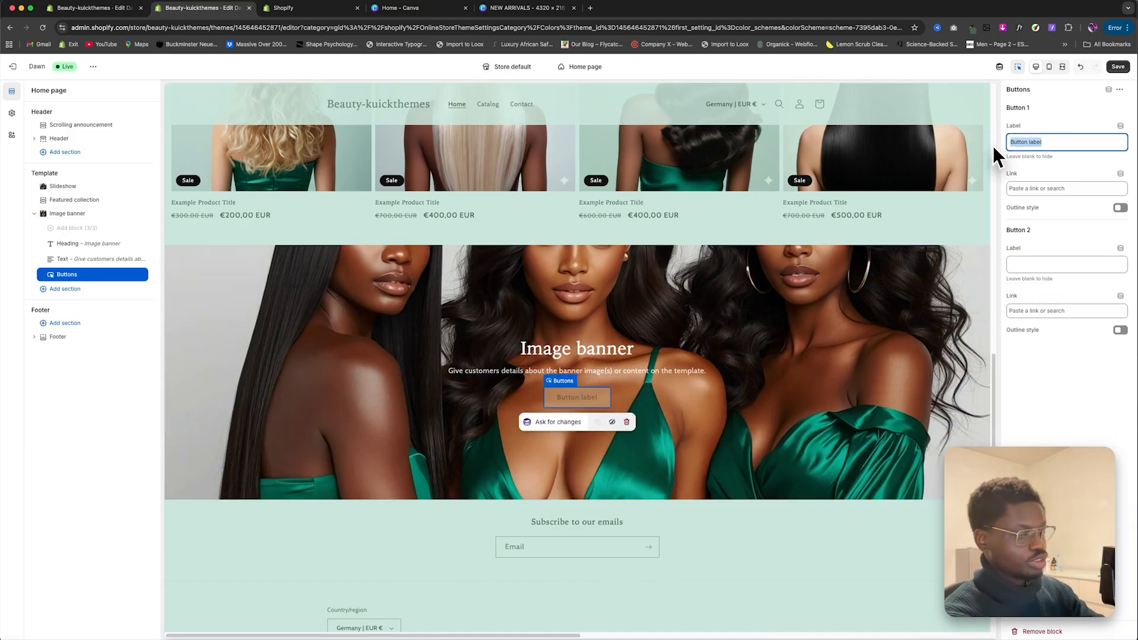
type("CON")
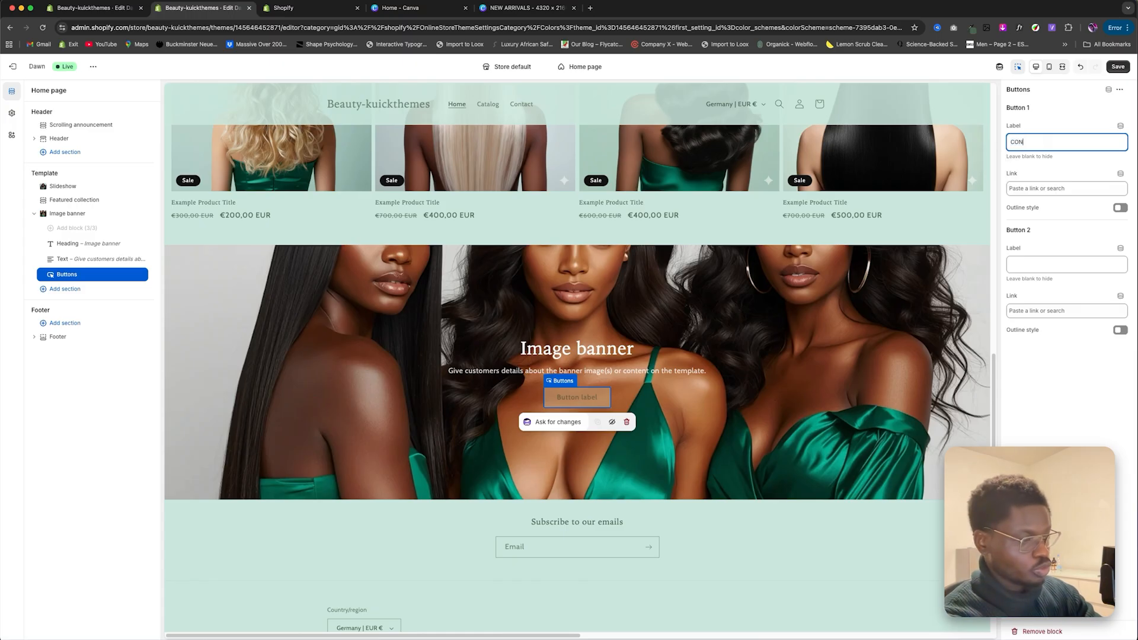
type("TACT US")
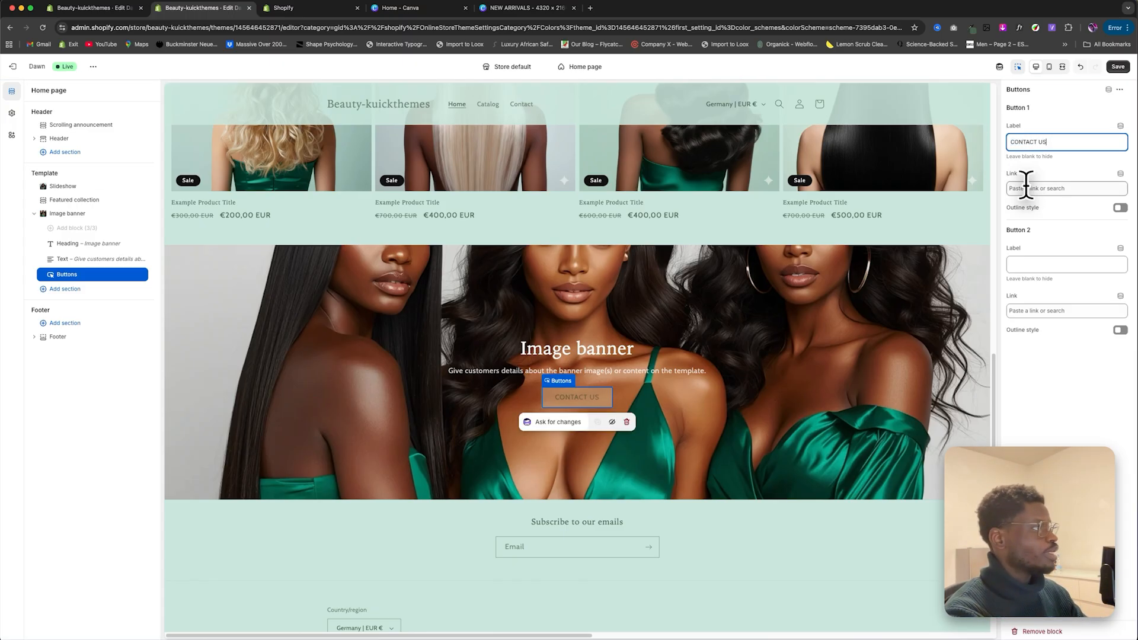
Step: Link the CONTACT US button to the News blog and save the home page
left_click(1025, 187)
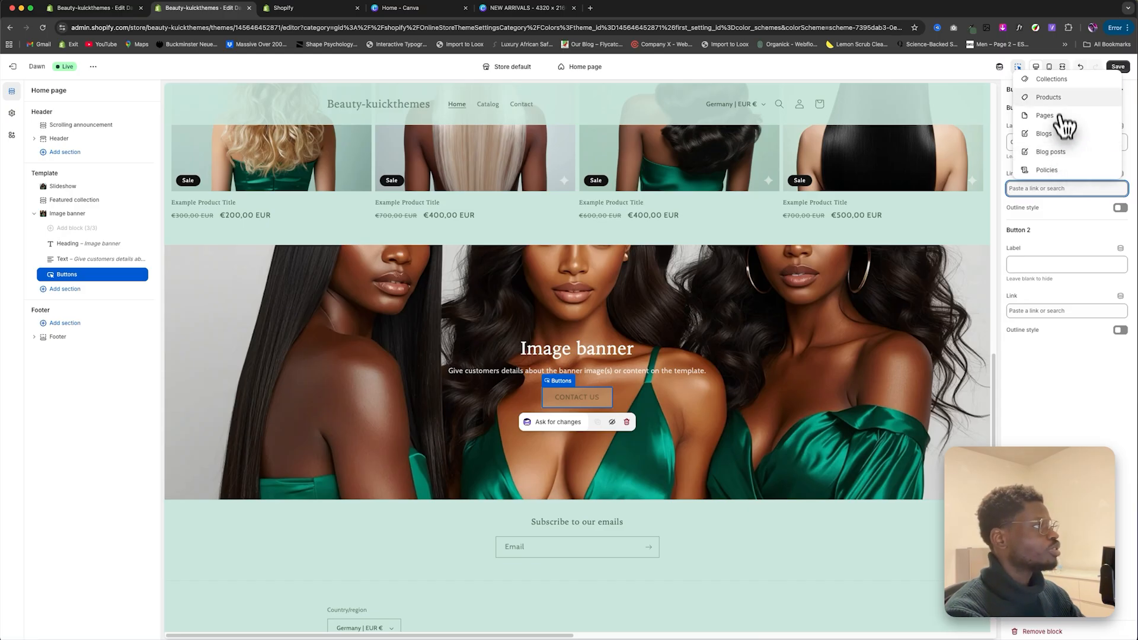
left_click(1057, 141)
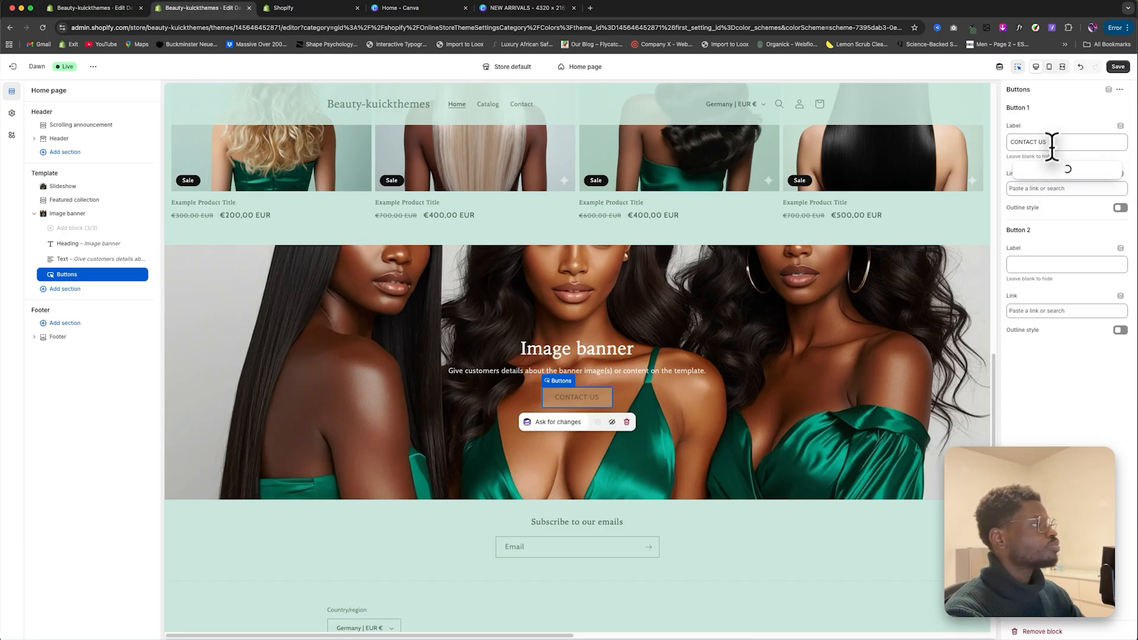
left_click(1045, 168)
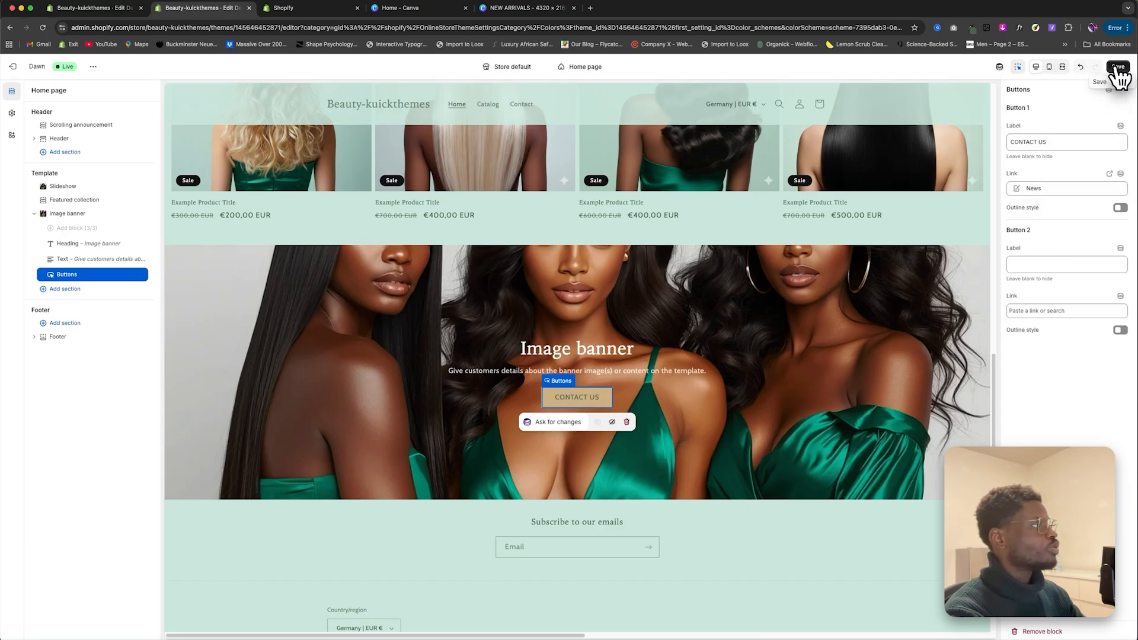
left_click(1117, 68)
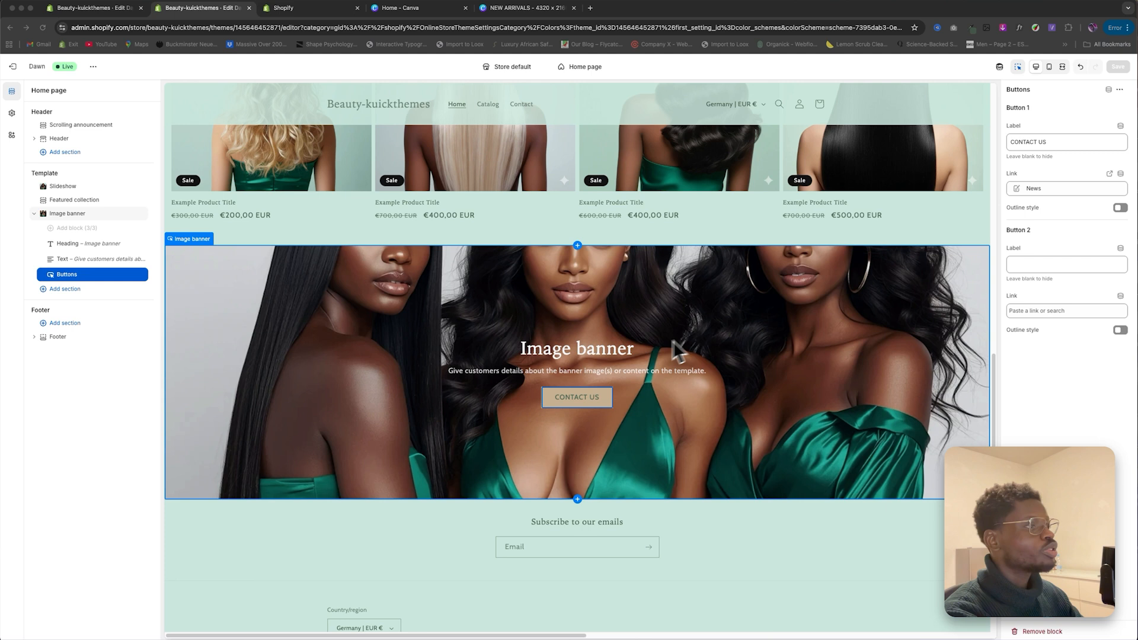
Step: Change the Image banner heading to ABOUT US in italics and save
left_click(607, 350)
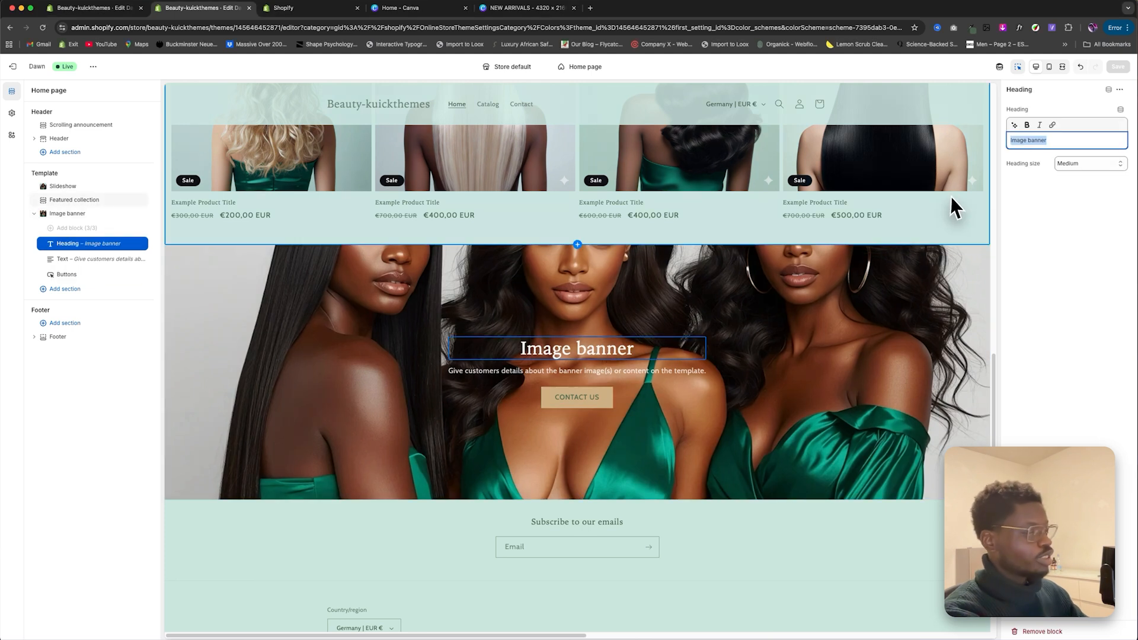
type("ABO")
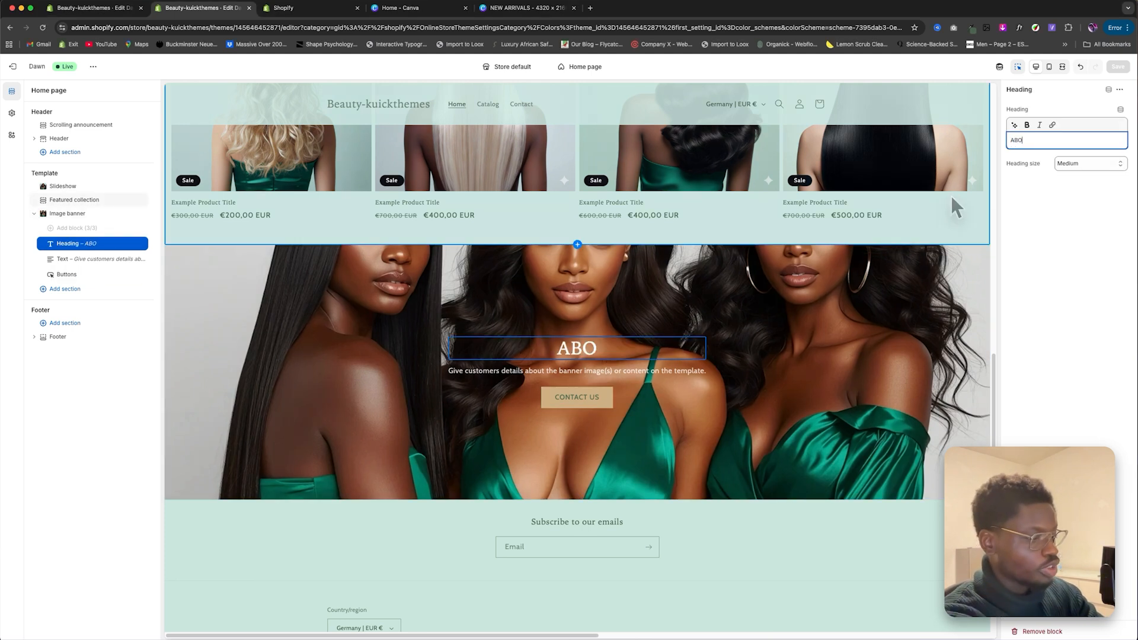
type("UT US")
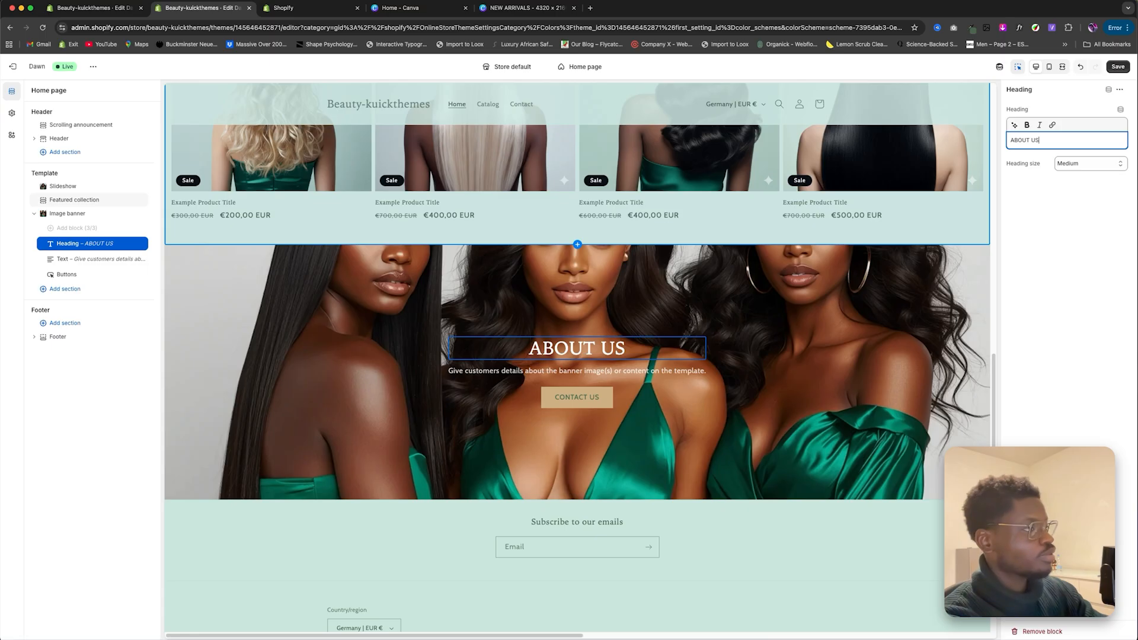
key("super+a")
left_click(1039, 125)
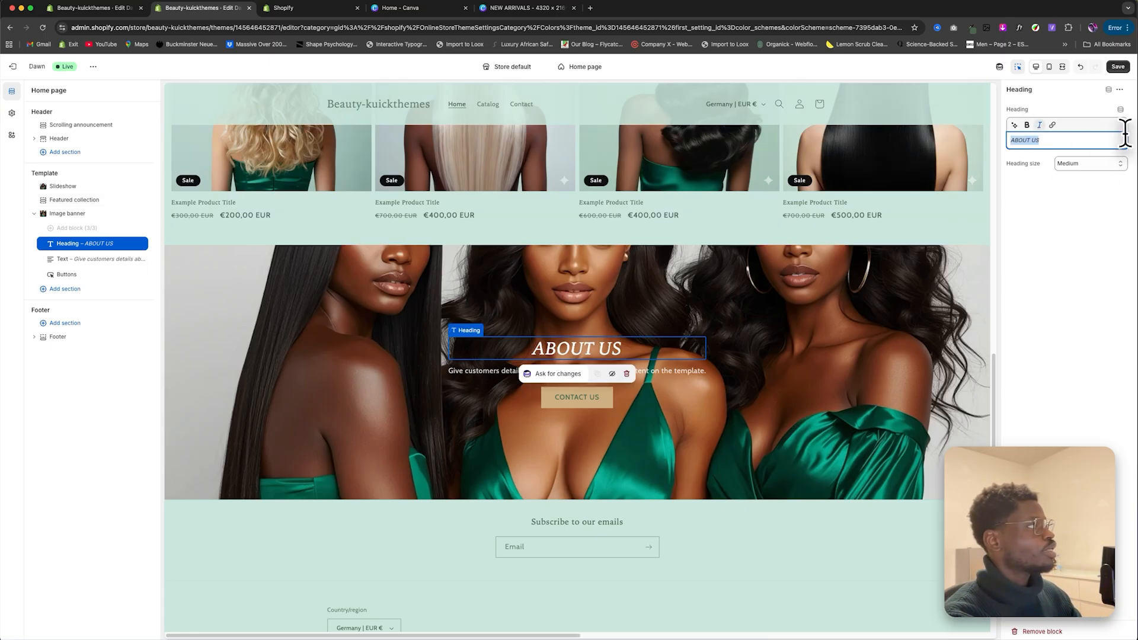
left_click(1117, 67)
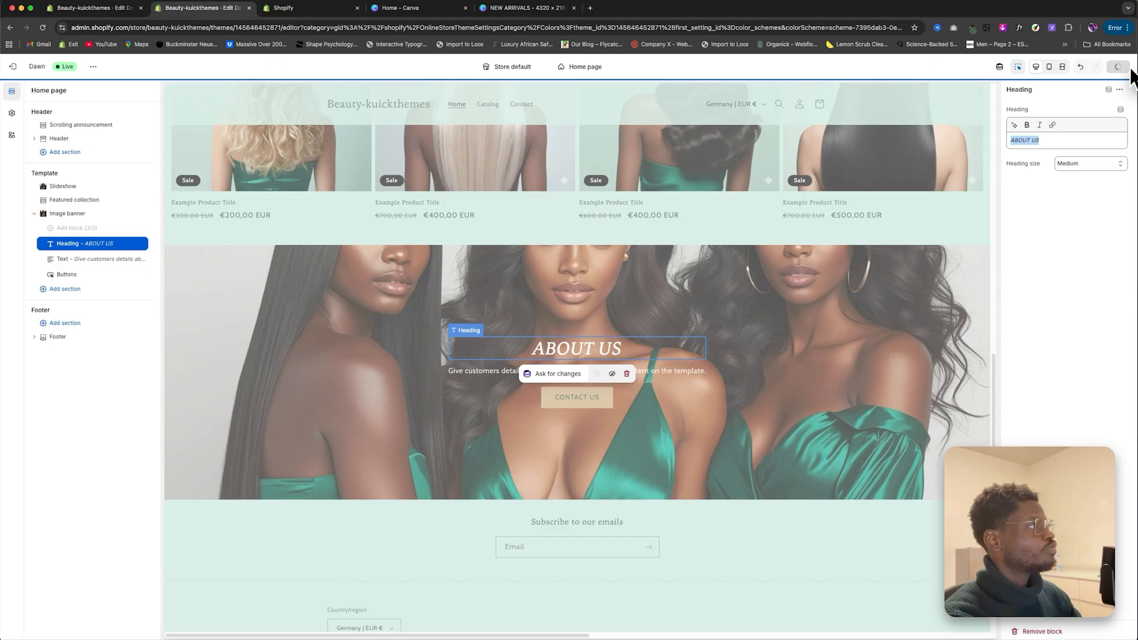
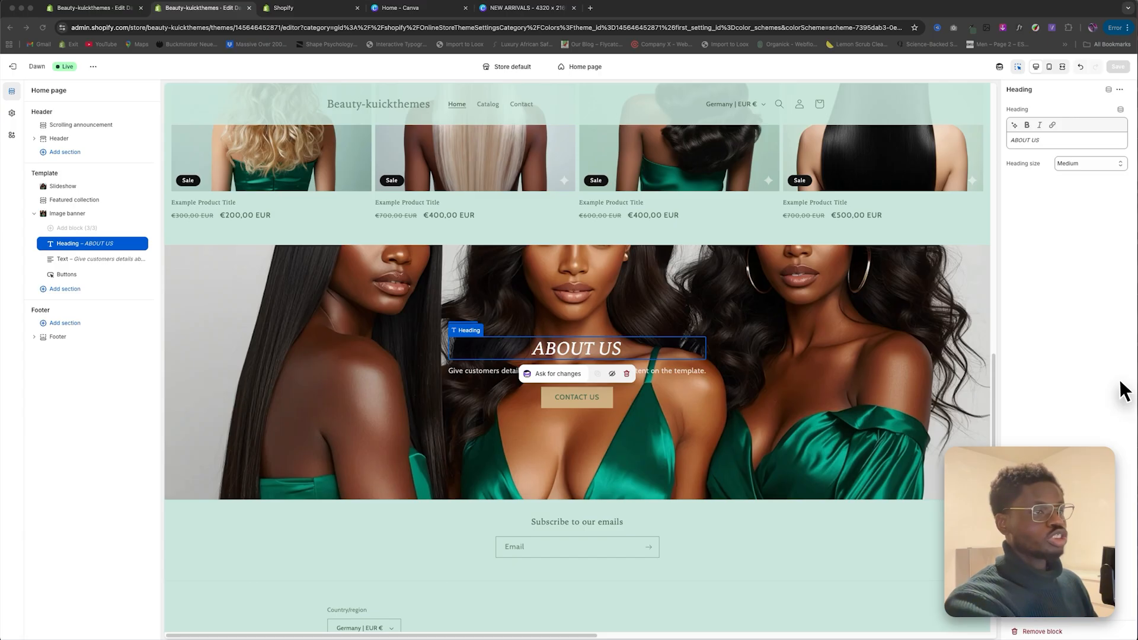
Step: Add a Multicolumn section below the Image banner and clear its heading and button label
left_click(68, 290)
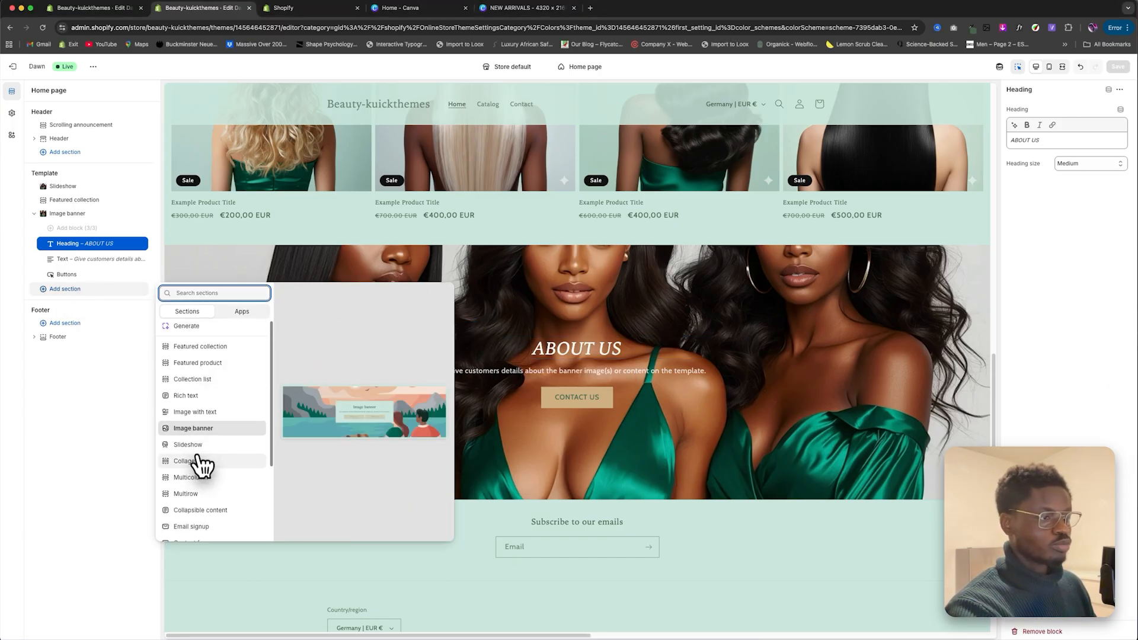
left_click(193, 478)
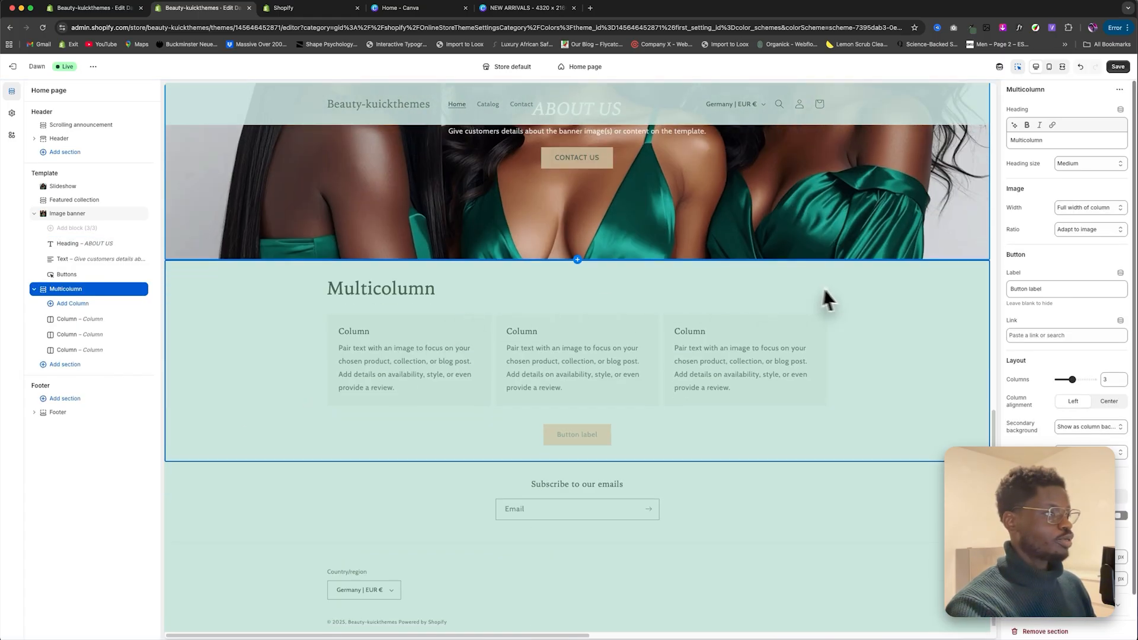
left_click(888, 290)
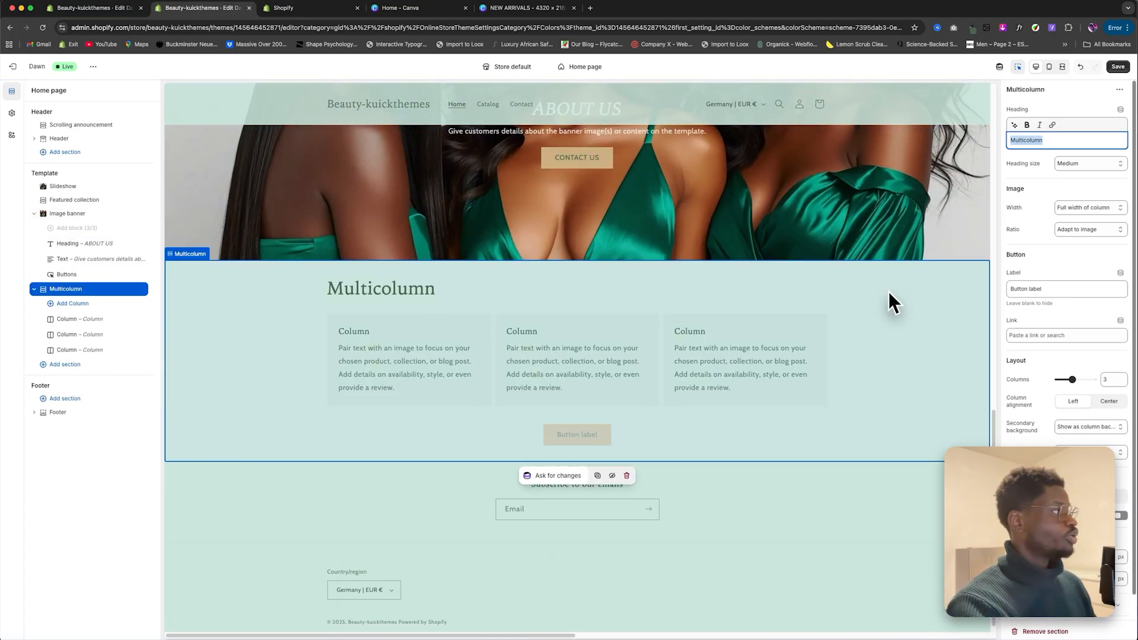
key("BackSpace")
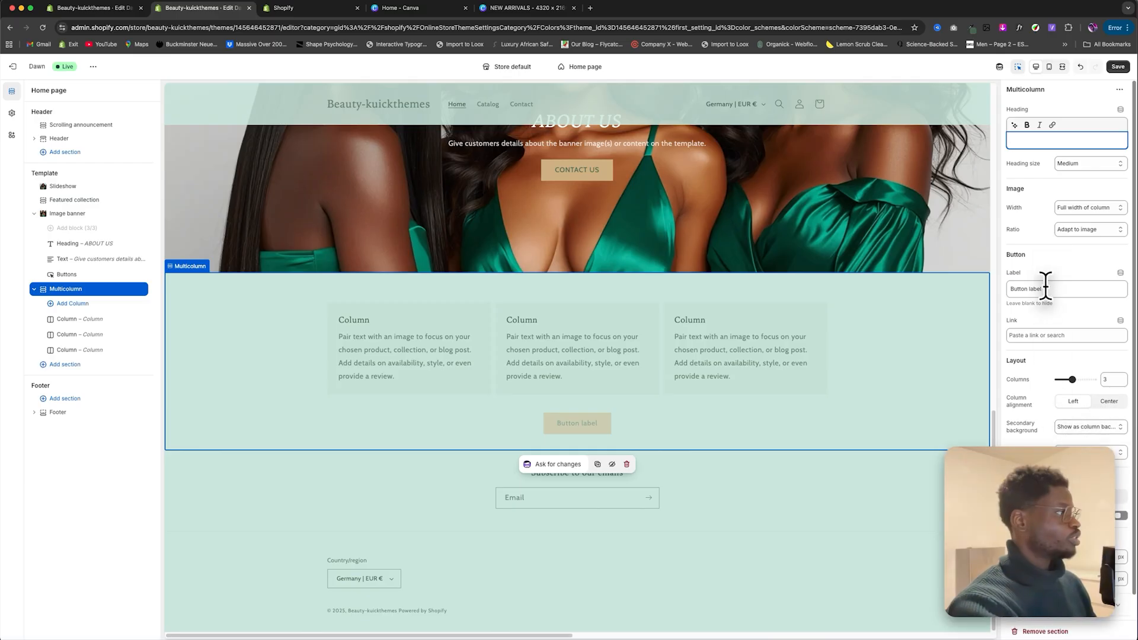
left_click_drag(1043, 289, 993, 296)
key("BackSpace")
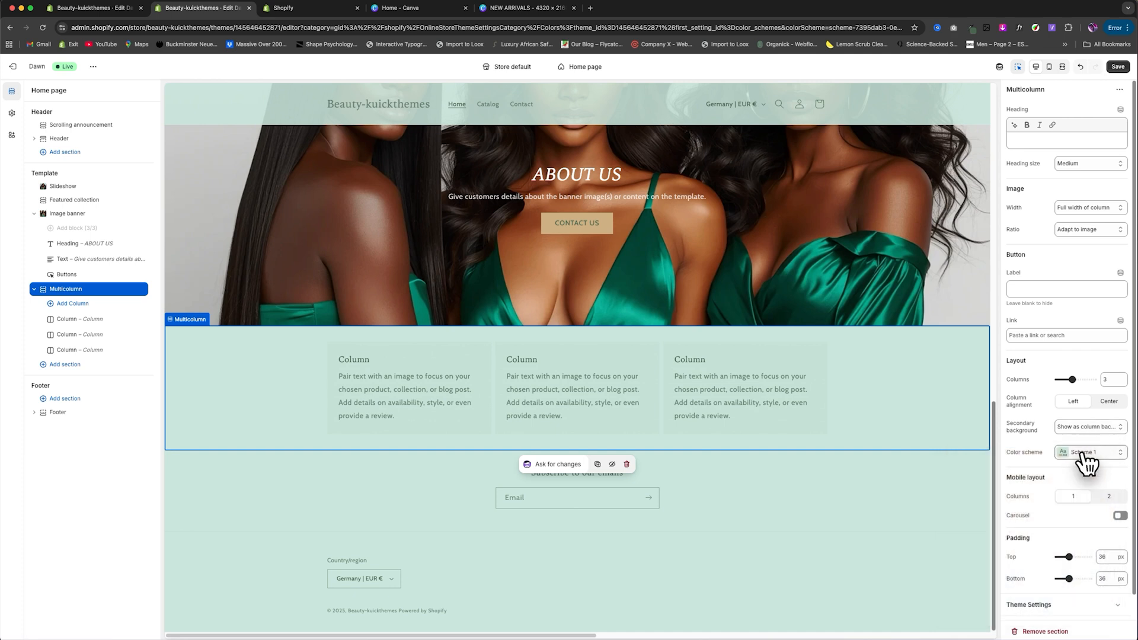
Step: Give the Multicolumn section the dark green color scheme, center column alignment and one-third image width, and save
left_click(1084, 453)
left_click(1071, 334)
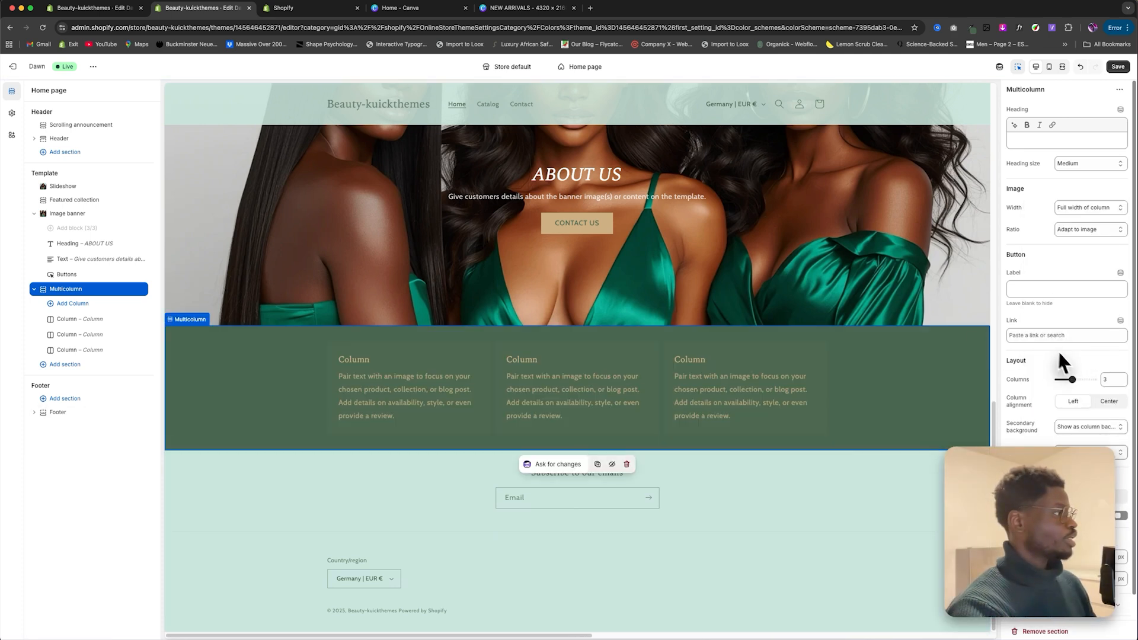
left_click(1107, 402)
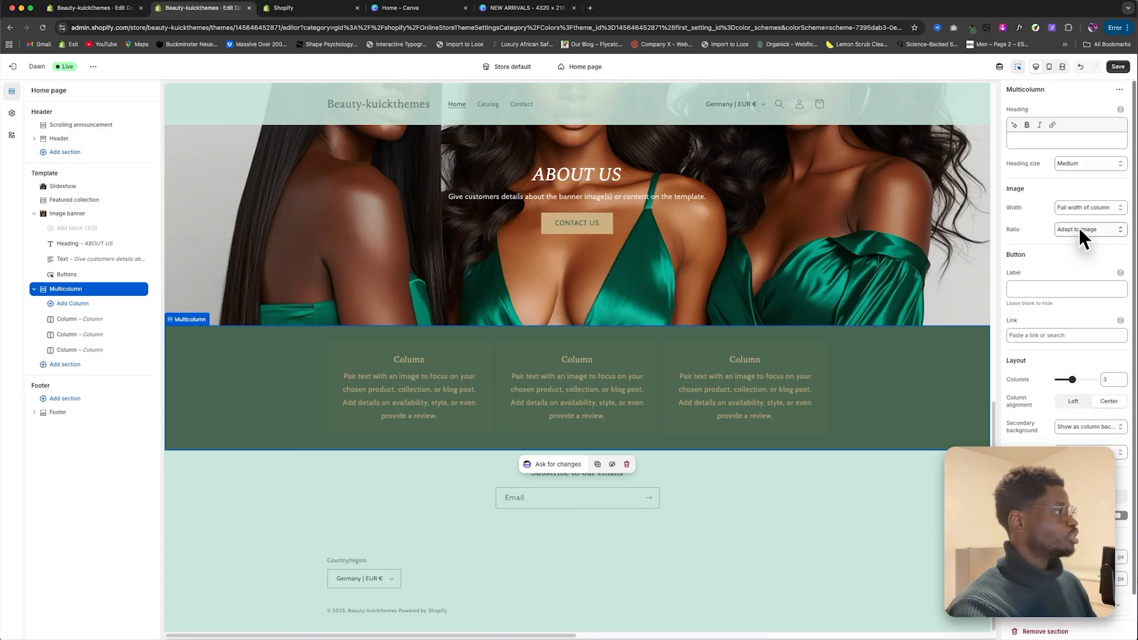
left_click(1079, 210)
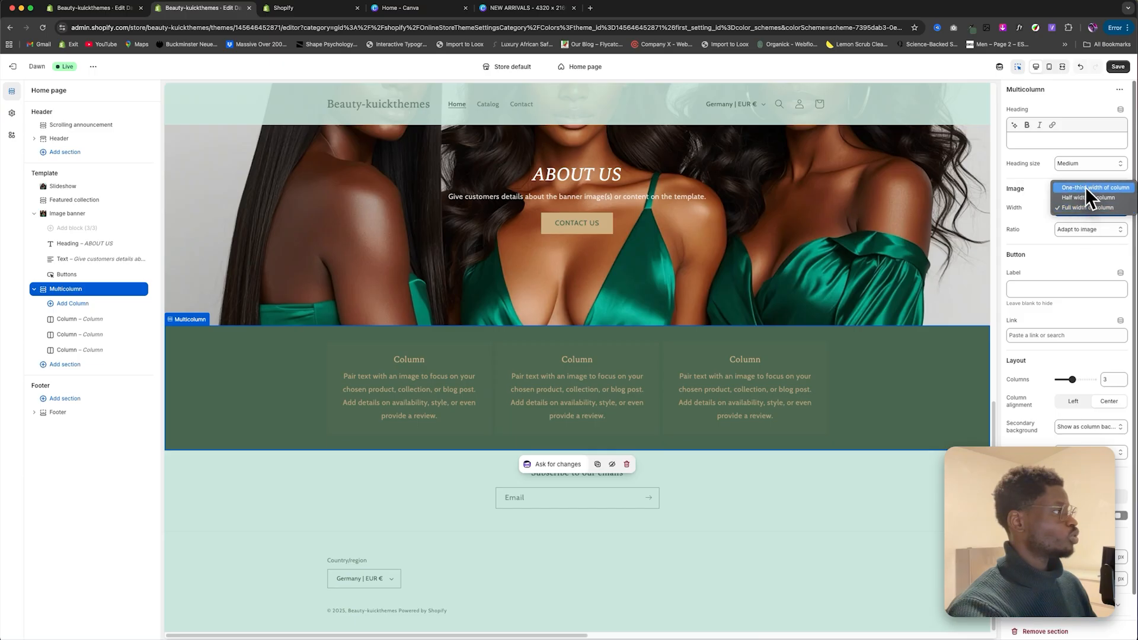
left_click(1086, 188)
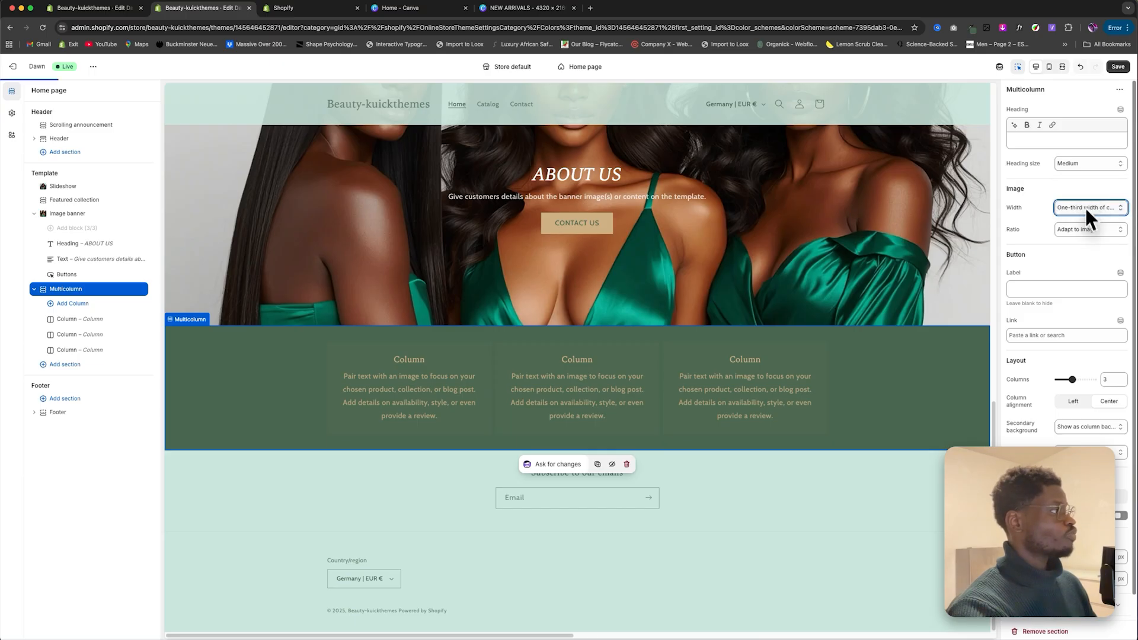
left_click(1118, 66)
Step: Set the heading of the first column in the Multicolumn section to QUALIY HAIR
left_click(462, 383)
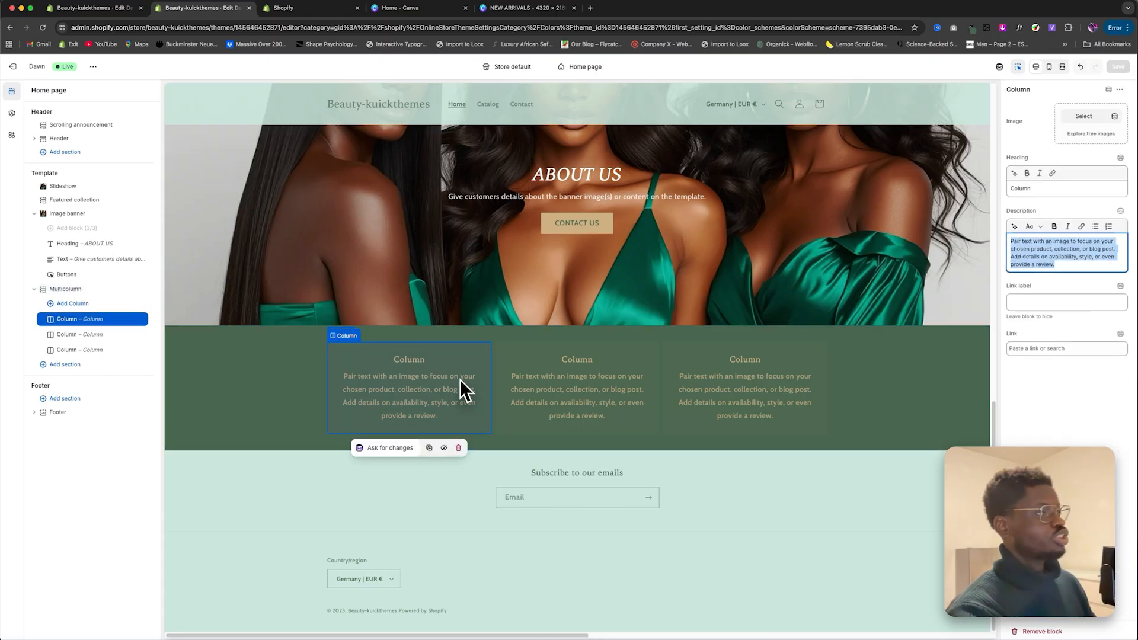
left_click_drag(1034, 188, 998, 187)
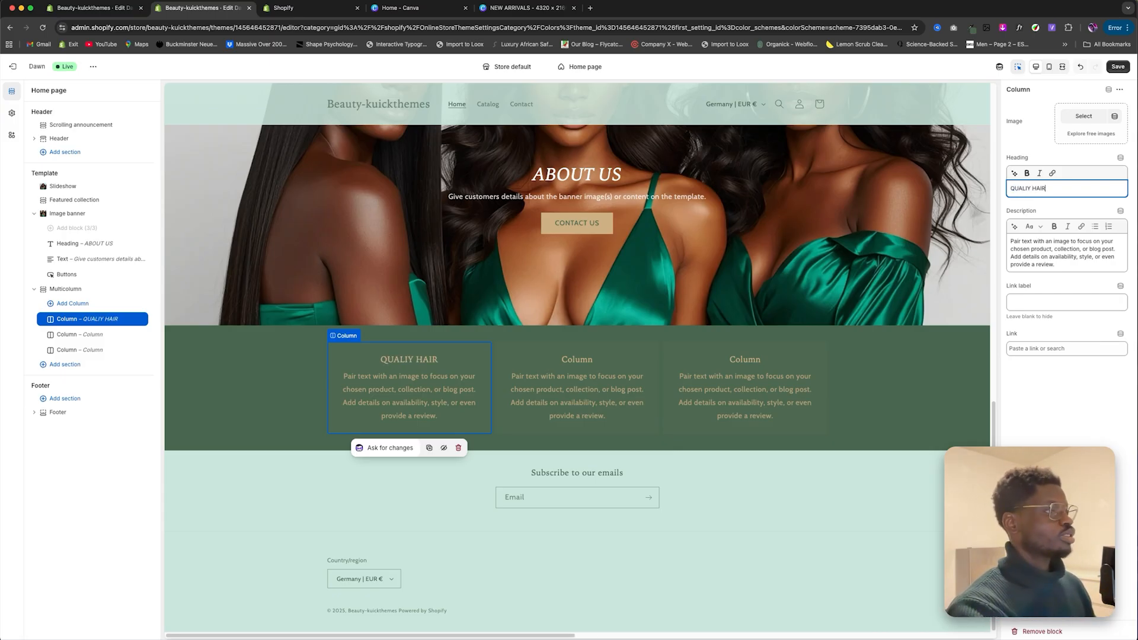
Step: Set the second column's heading to ALL NATURRAL PRODUCTS and the third column's heading to FAST SHIPPING
left_click(560, 386)
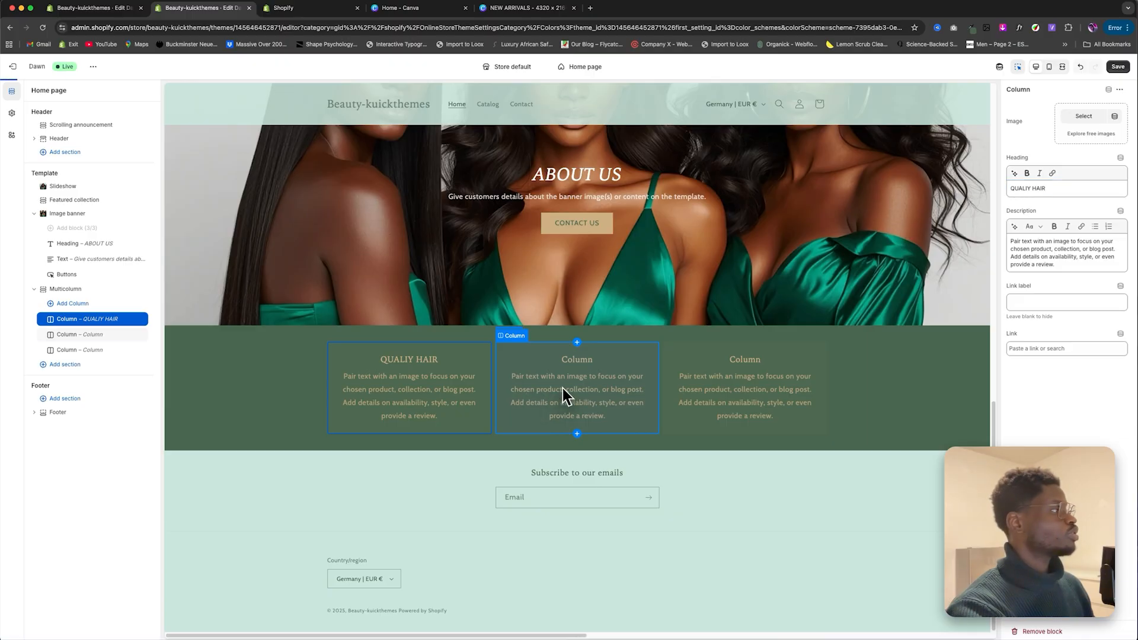
double_click(1066, 188)
type("ALL NATURRAL PRODUCTS")
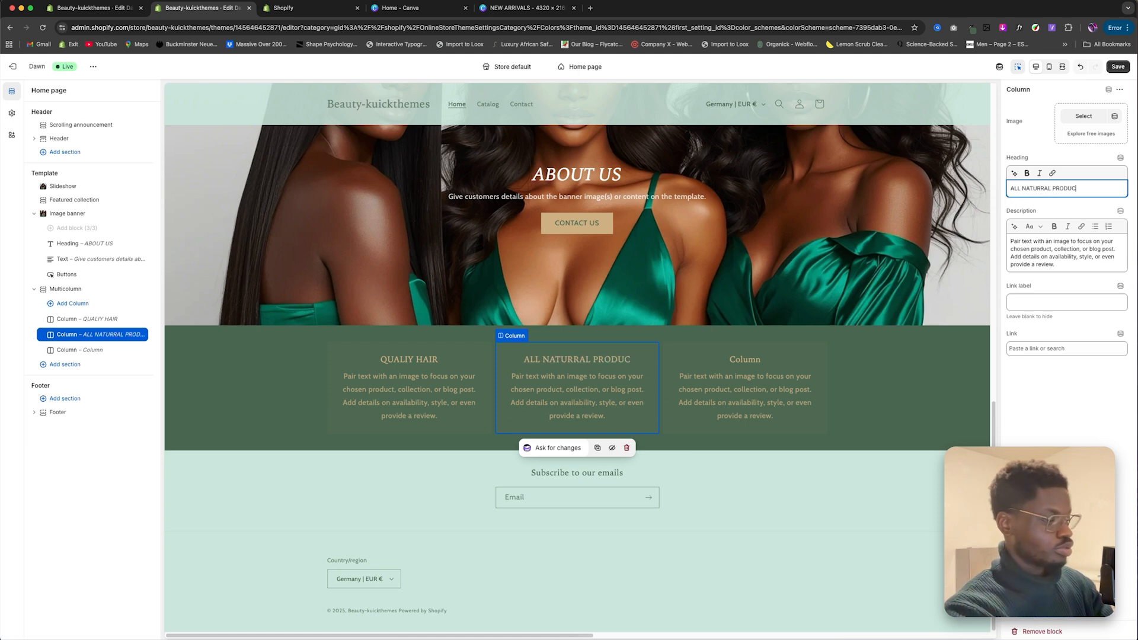
left_click(784, 389)
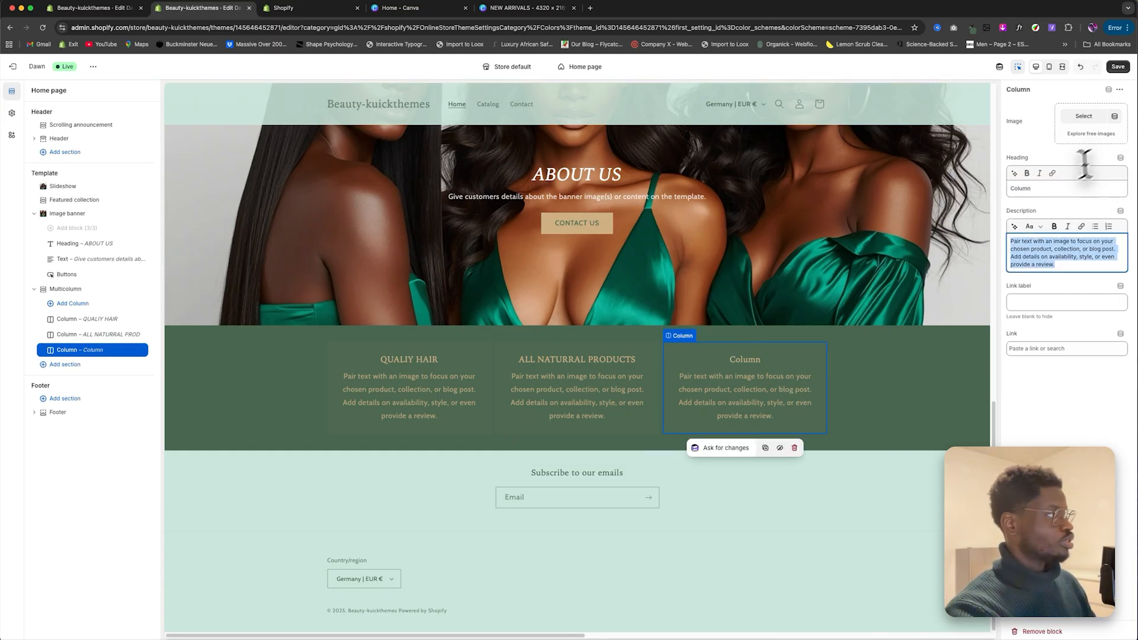
left_click_drag(1043, 188, 990, 187)
type("FAST SH")
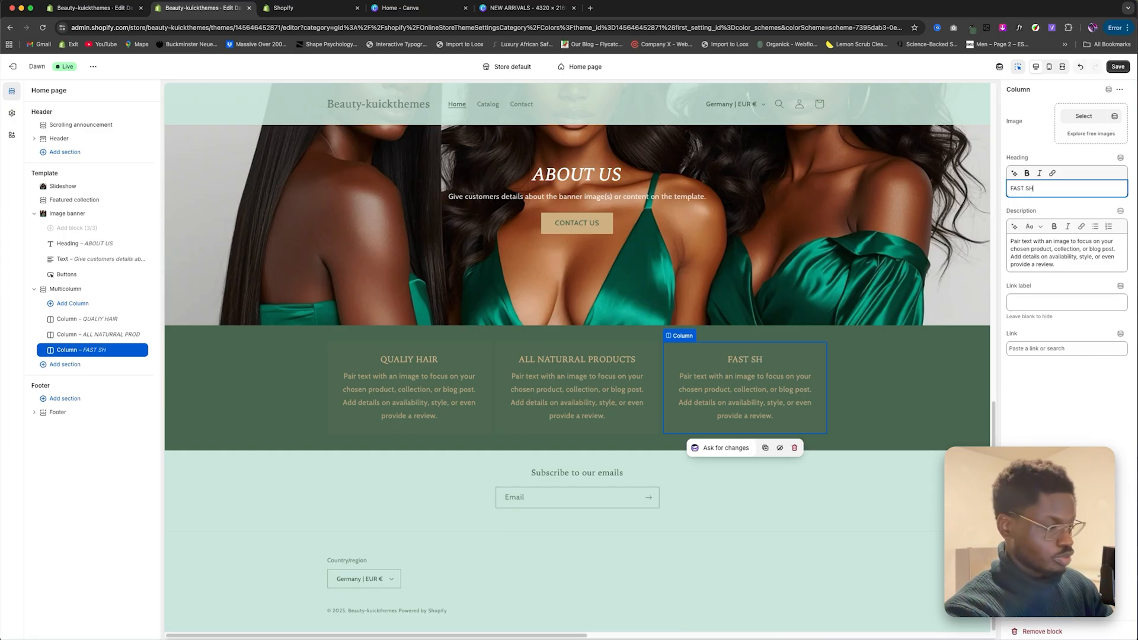
type("IPPING")
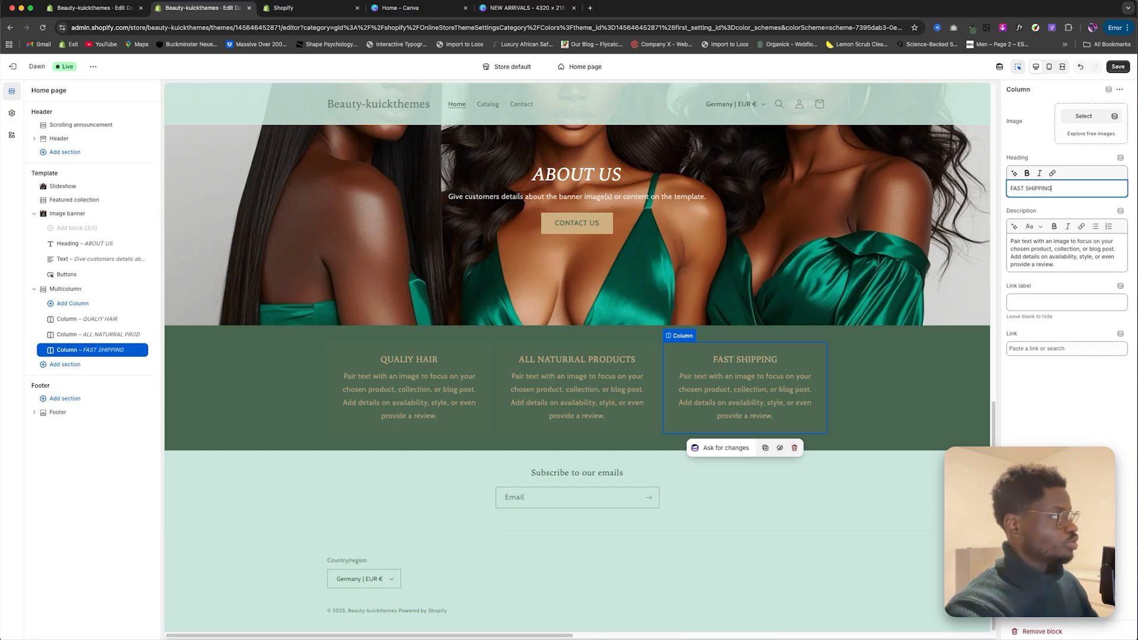
Step: Italicize the headings of all three columns in the Multicolumn section and save the theme
key("super+a")
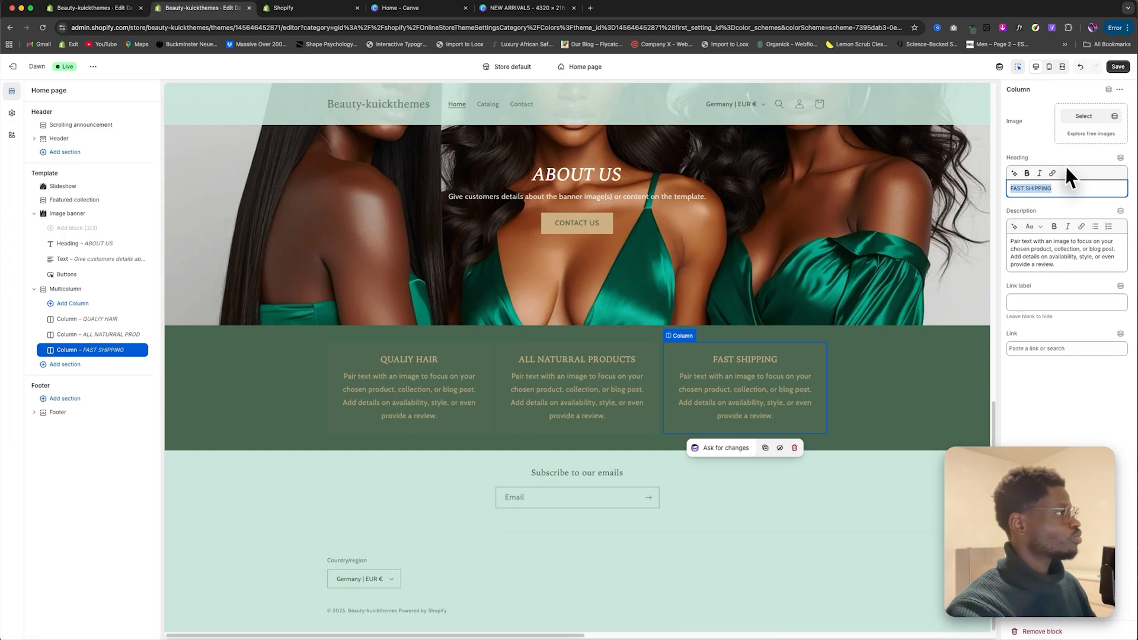
left_click(1038, 173)
left_click(621, 367)
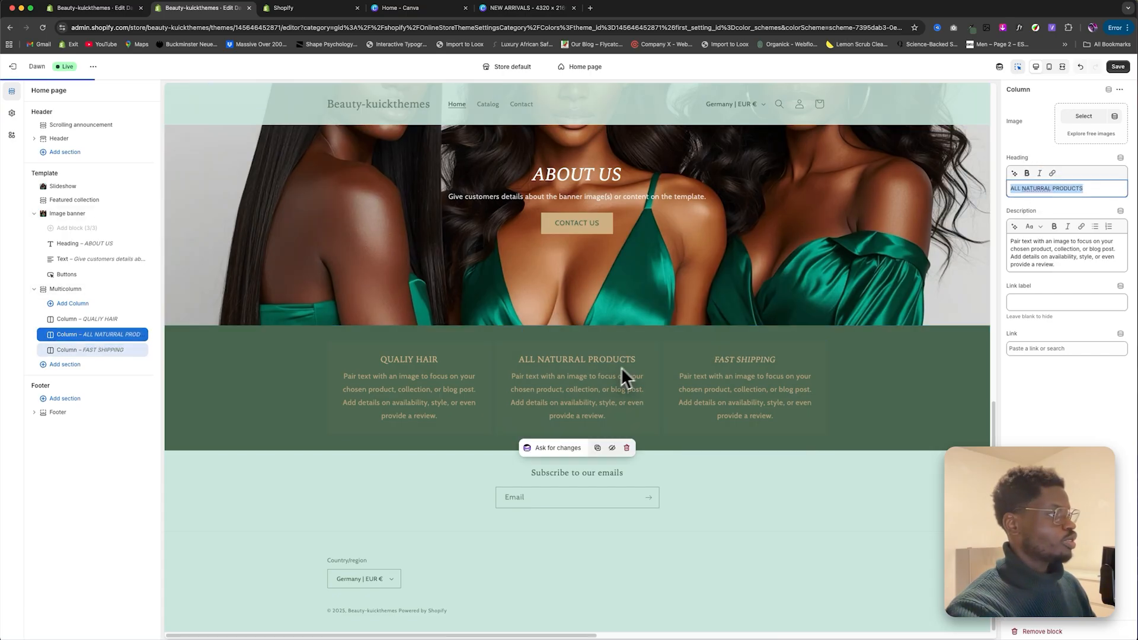
left_click(1039, 173)
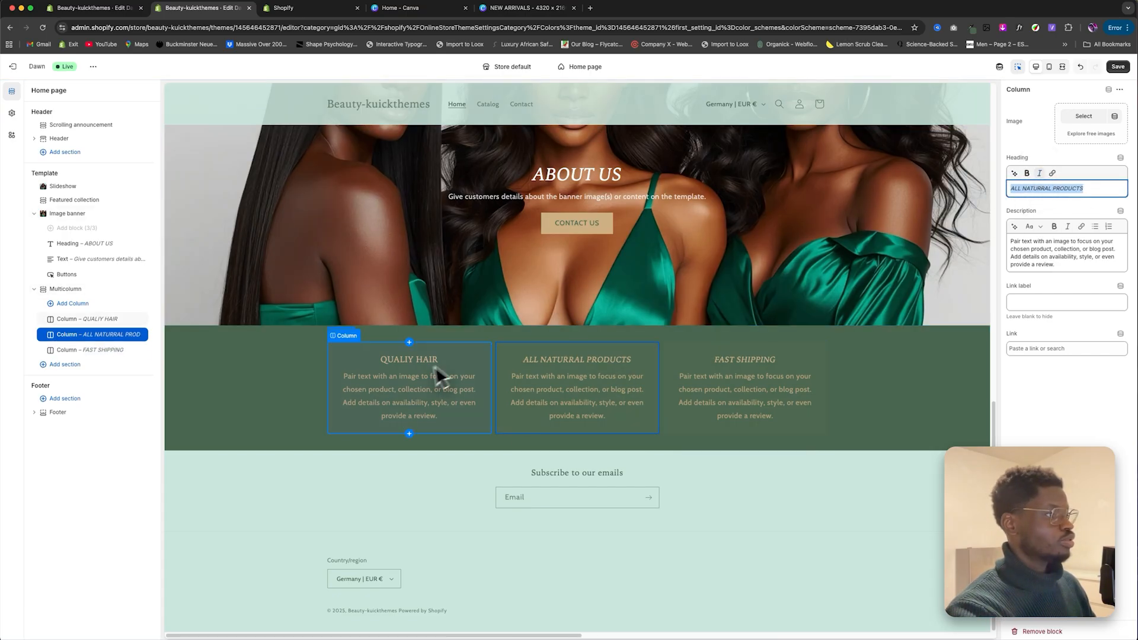
left_click(437, 376)
triple_click(1031, 187)
left_click(1039, 173)
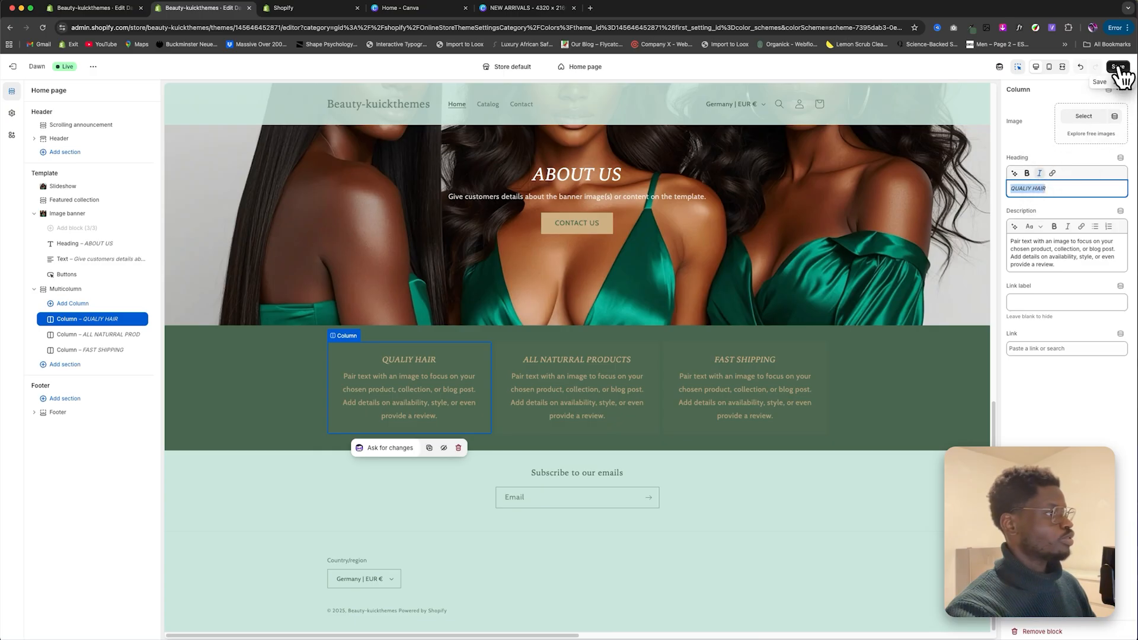
left_click(1118, 67)
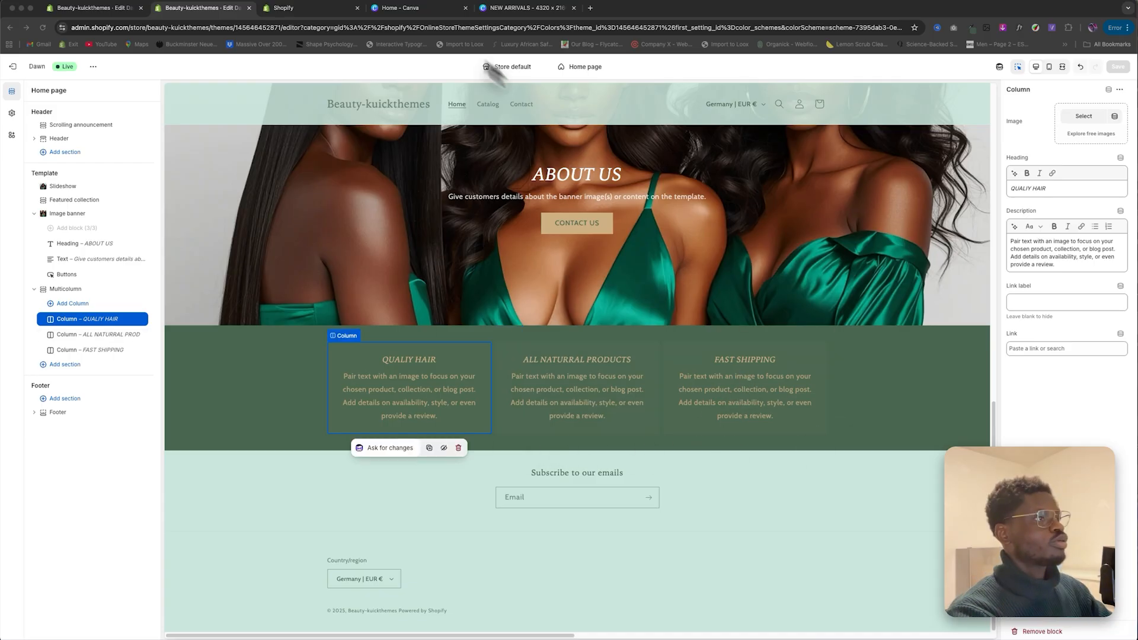
Step: Switch to the NEW ARRIVALS design in Canva, duplicate its page, and delete the image and both texts from the copy
left_click(523, 10)
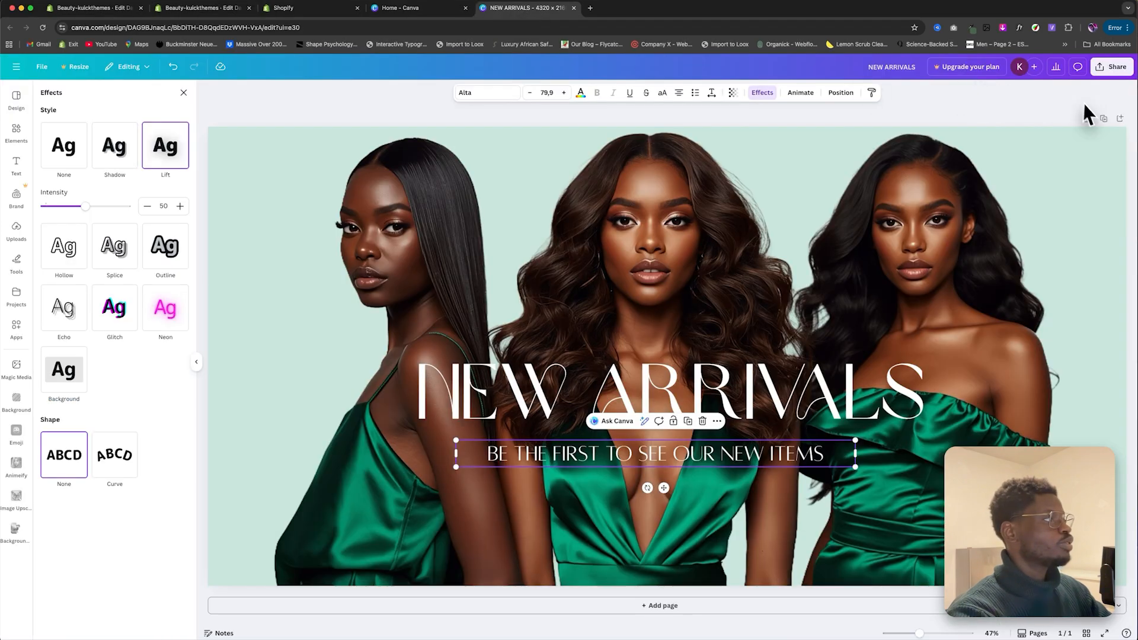
left_click(1103, 121)
left_click(676, 212)
key("Delete")
left_click(624, 384)
key("Delete")
left_click(638, 463)
key("Delete")
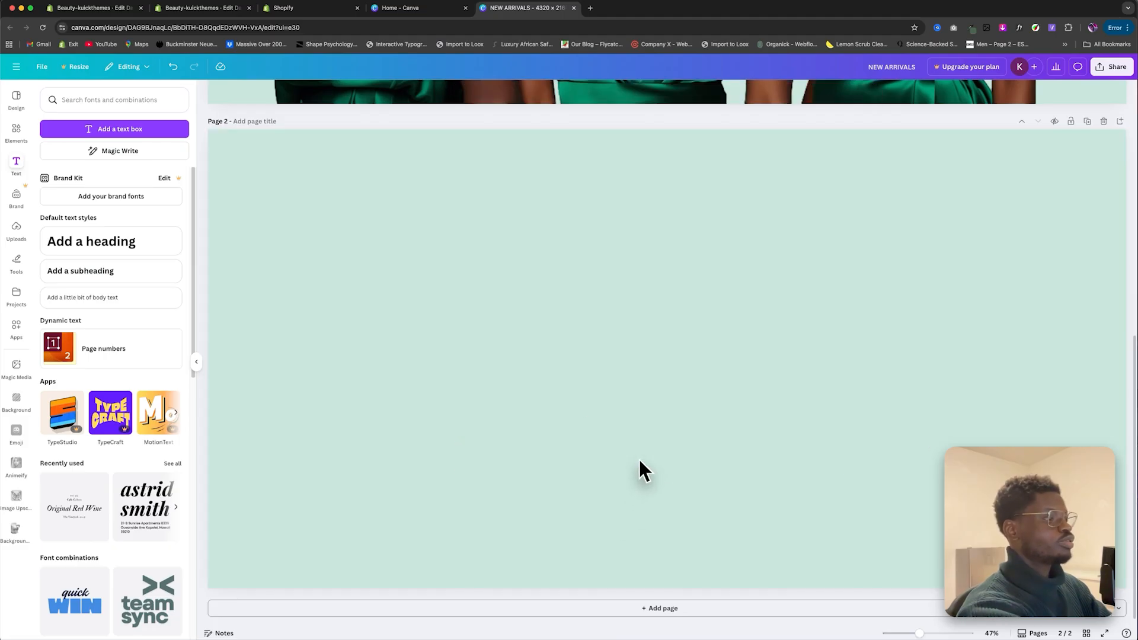
Step: Find a circle shape among the elements, place it on page 2 and enlarge it to the full page height, 2160 px
left_click(20, 138)
type("Circle")
key("Return")
left_click(53, 226)
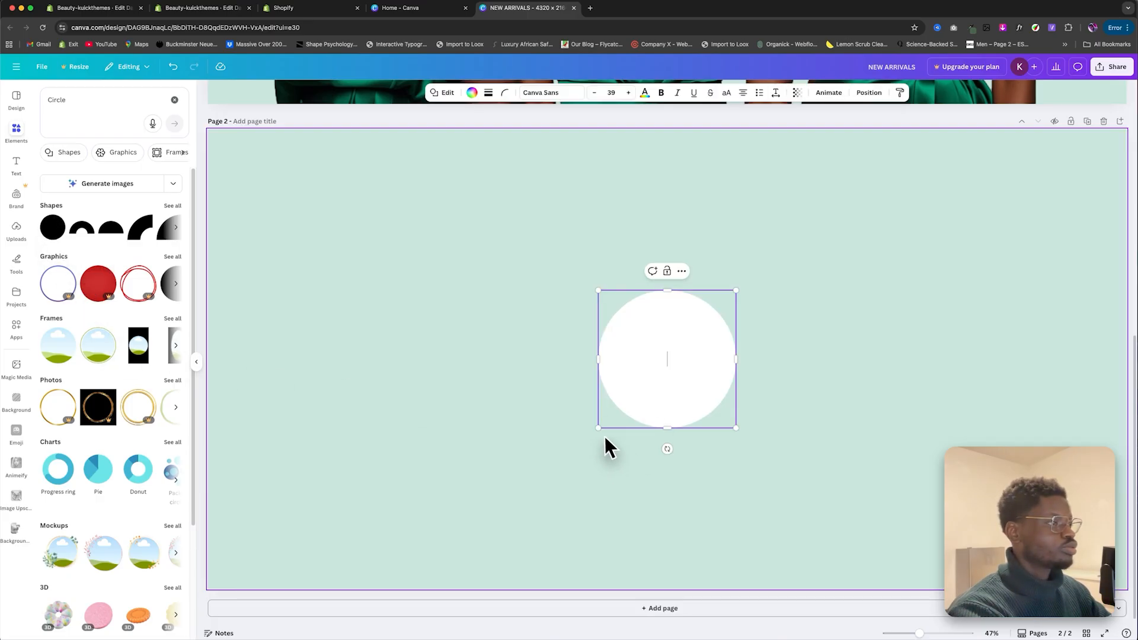
left_click_drag(598, 427, 438, 590)
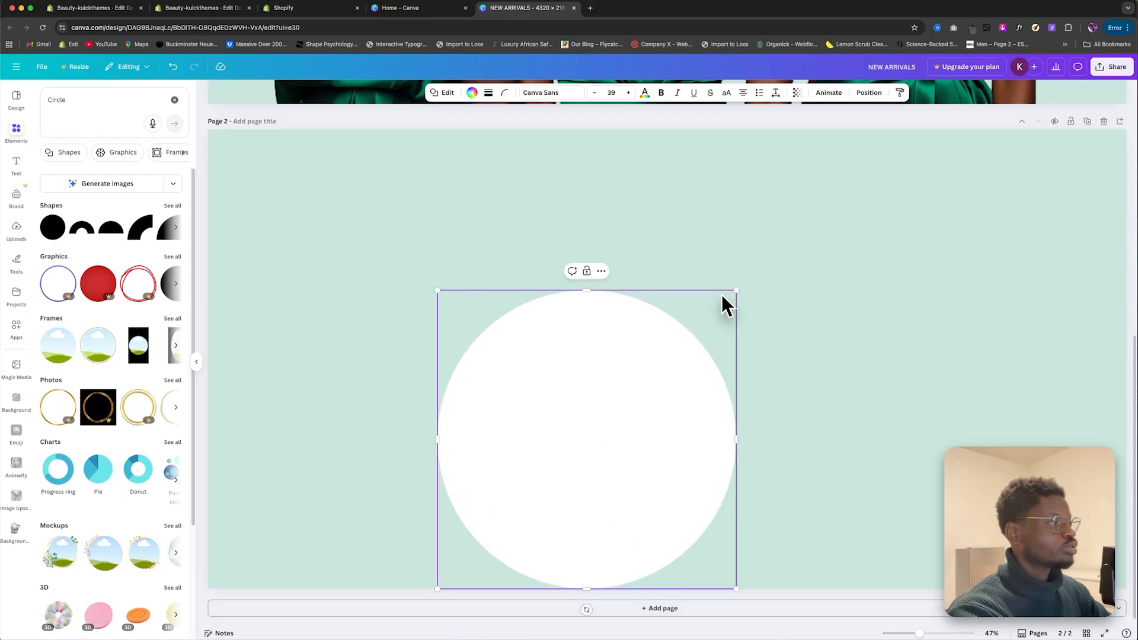
left_click_drag(735, 291, 896, 136)
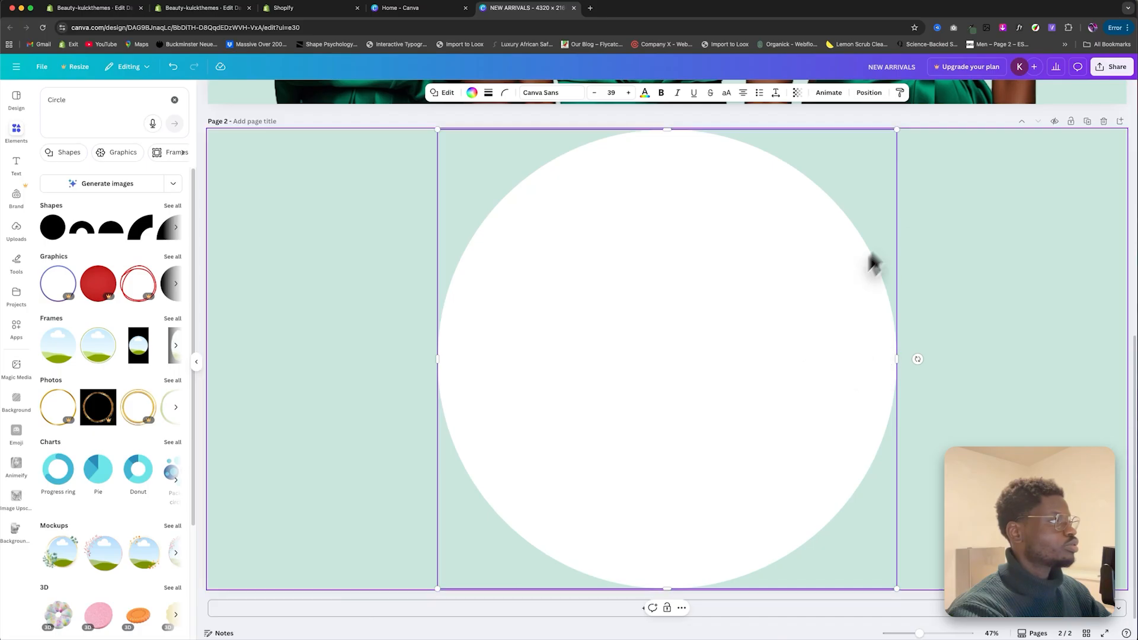
left_click(945, 233)
left_click(785, 309)
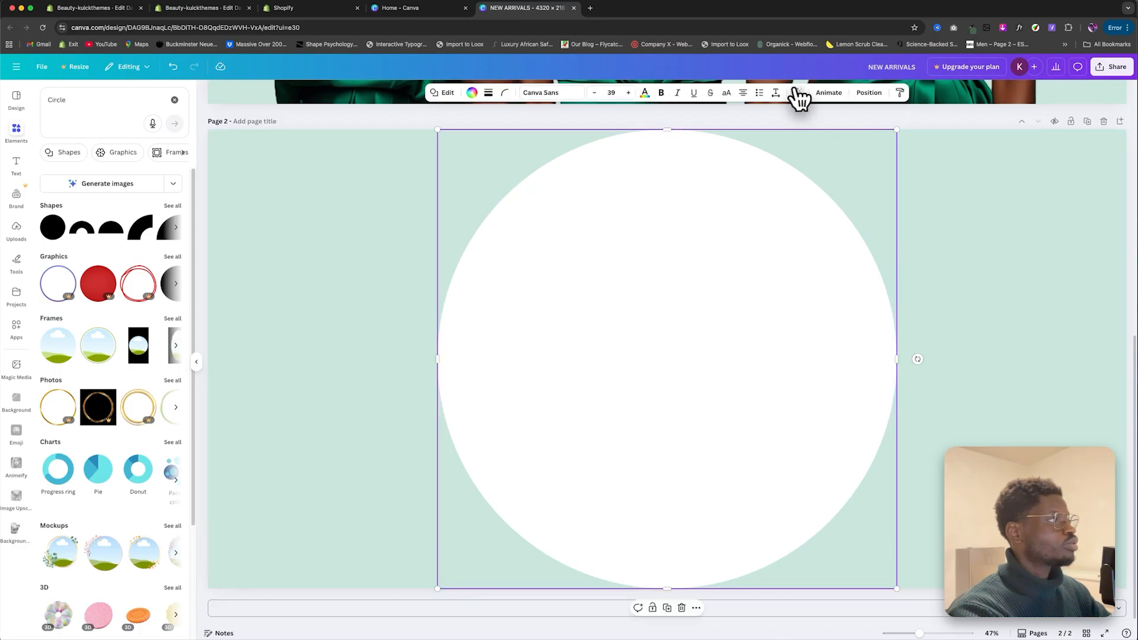
left_click(867, 94)
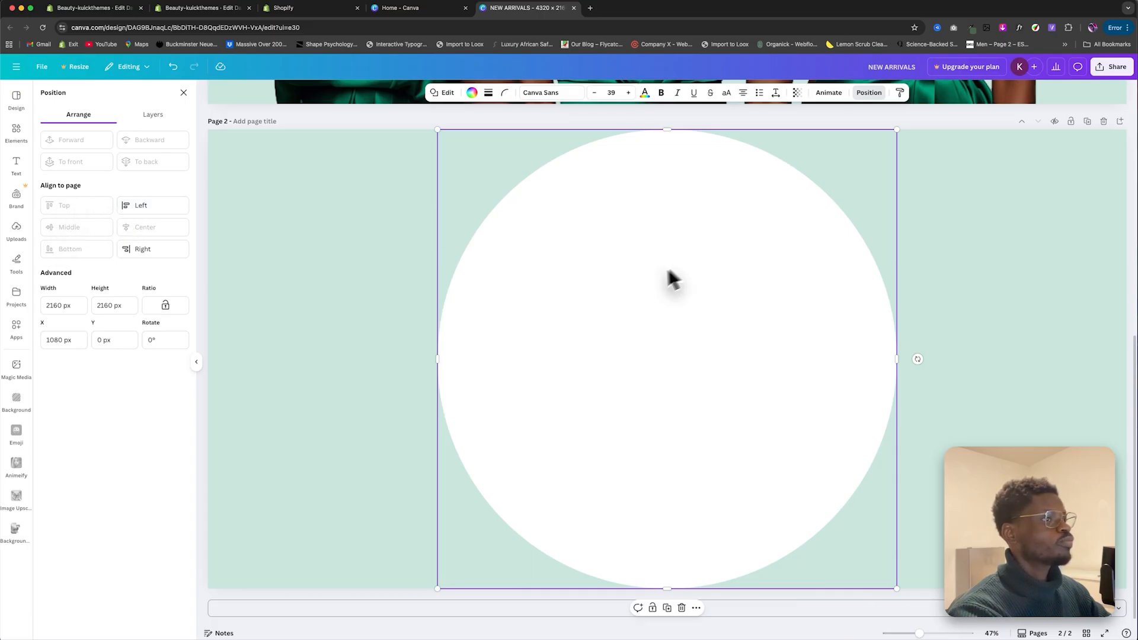
Step: Fill the circle with the tan color #CFB083
left_click(472, 95)
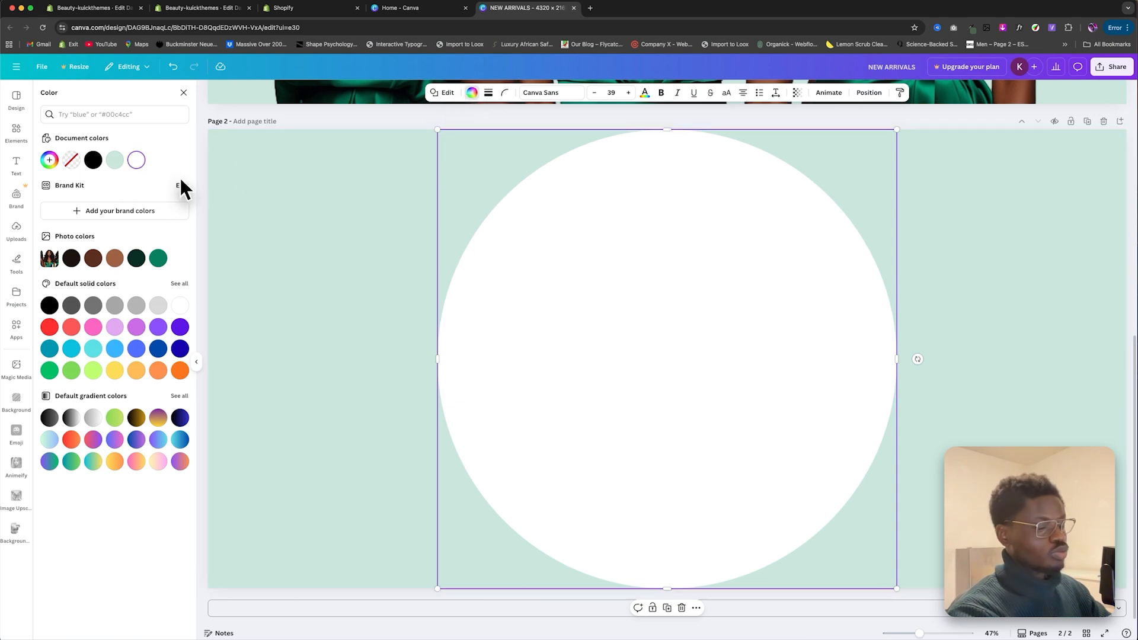
left_click(137, 169)
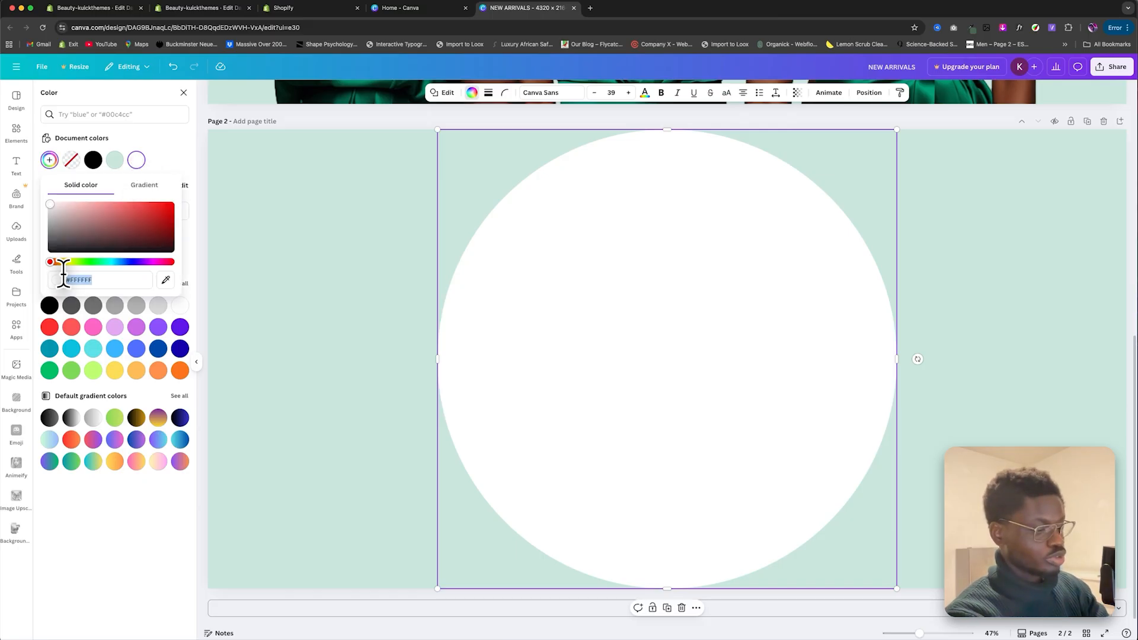
type("#C")
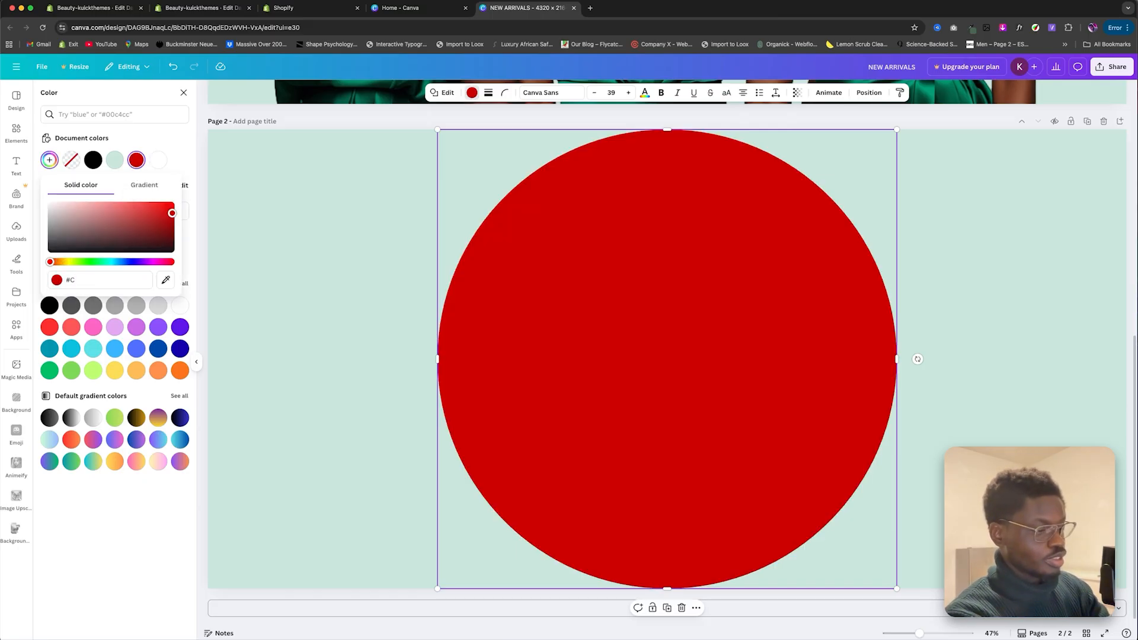
type("F")
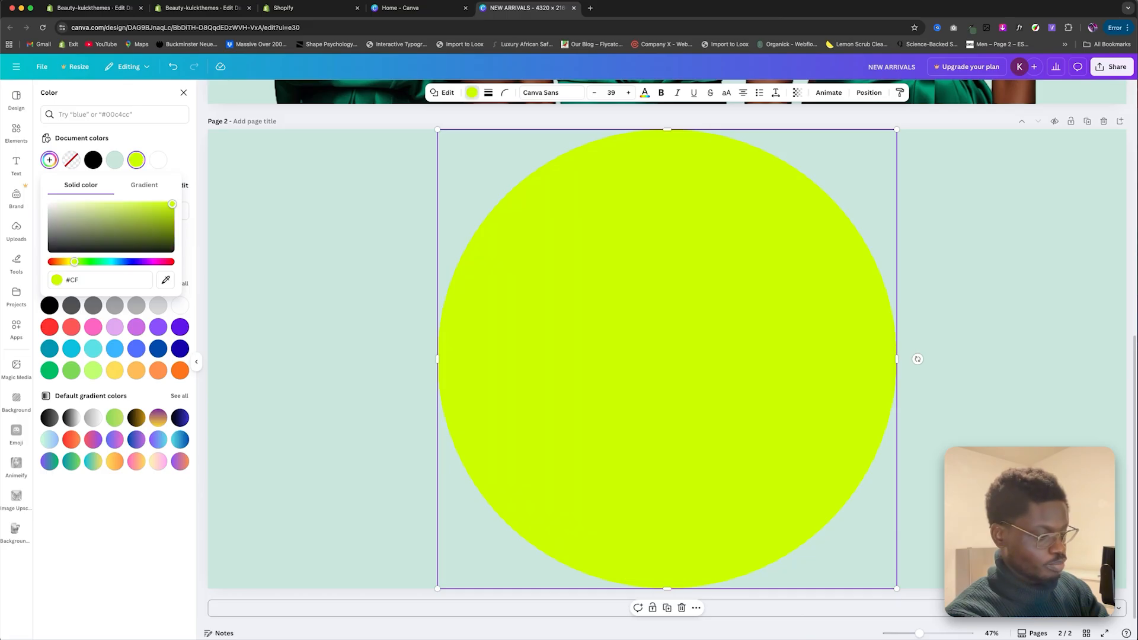
type("B083")
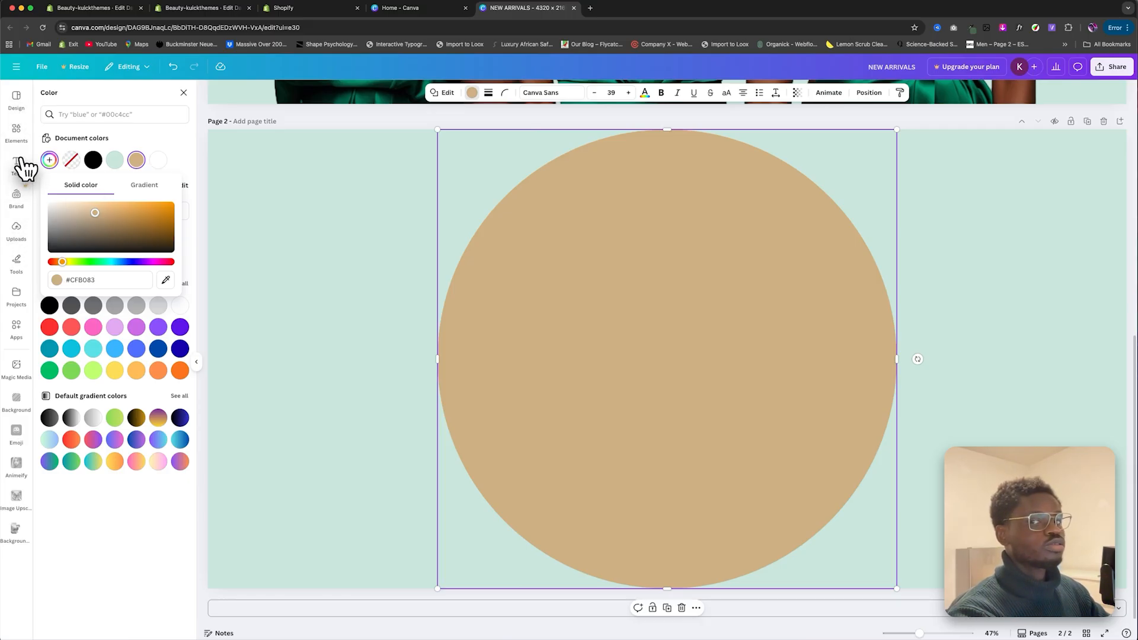
Step: Add the recently used pink spray bottle graphic to page 2, enlarge it and center it over the circle
left_click(18, 134)
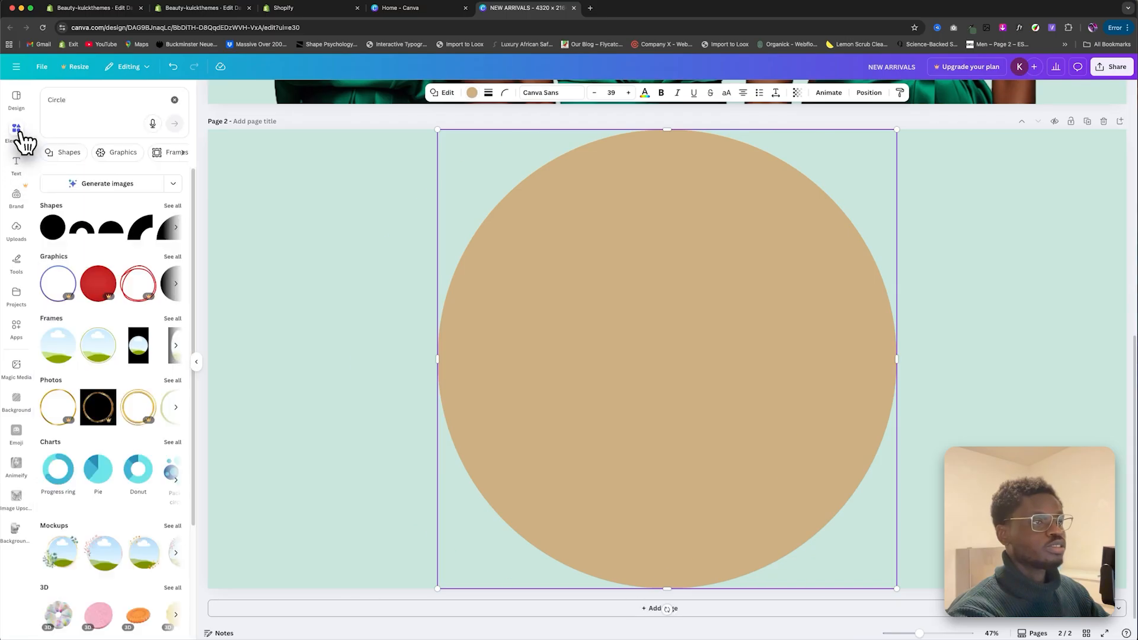
left_click(174, 100)
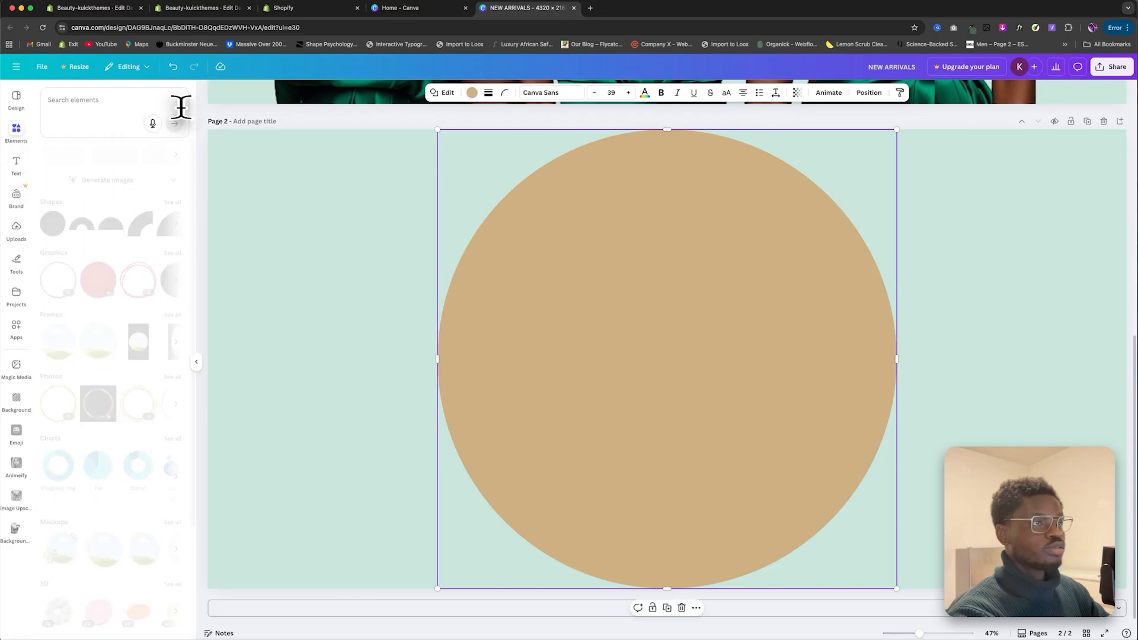
left_click(46, 230)
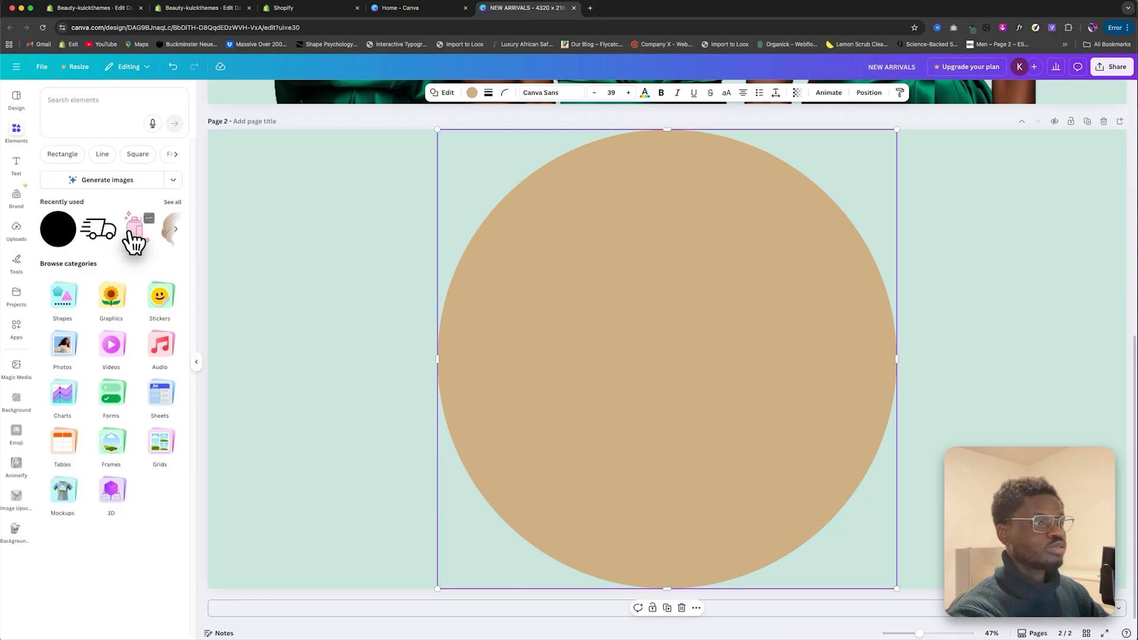
mouse_move(135, 234)
left_mouse_down()
mouse_move(612, 318)
mouse_move(612, 258)
left_mouse_up()
left_click_drag(652, 309, 667, 315)
left_click_drag(617, 430, 571, 500)
mouse_move(643, 452)
left_mouse_down()
mouse_move(656, 429)
mouse_move(670, 432)
left_mouse_up()
Step: Change the spray bottle's magenta outline color to dark green #486650
left_click(557, 93)
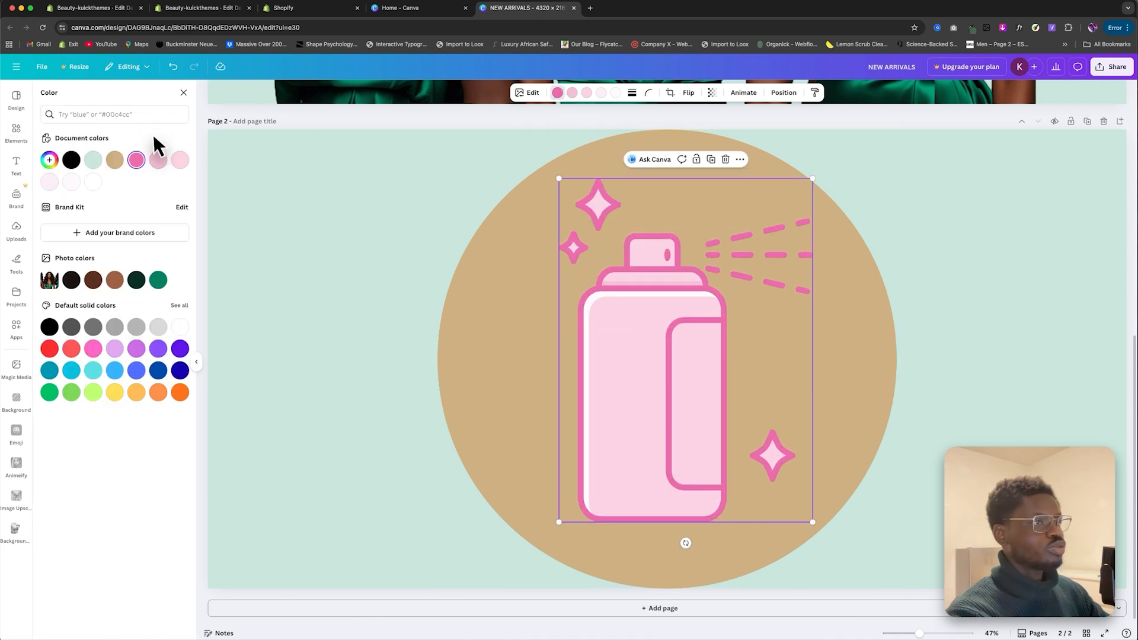
left_click(137, 161)
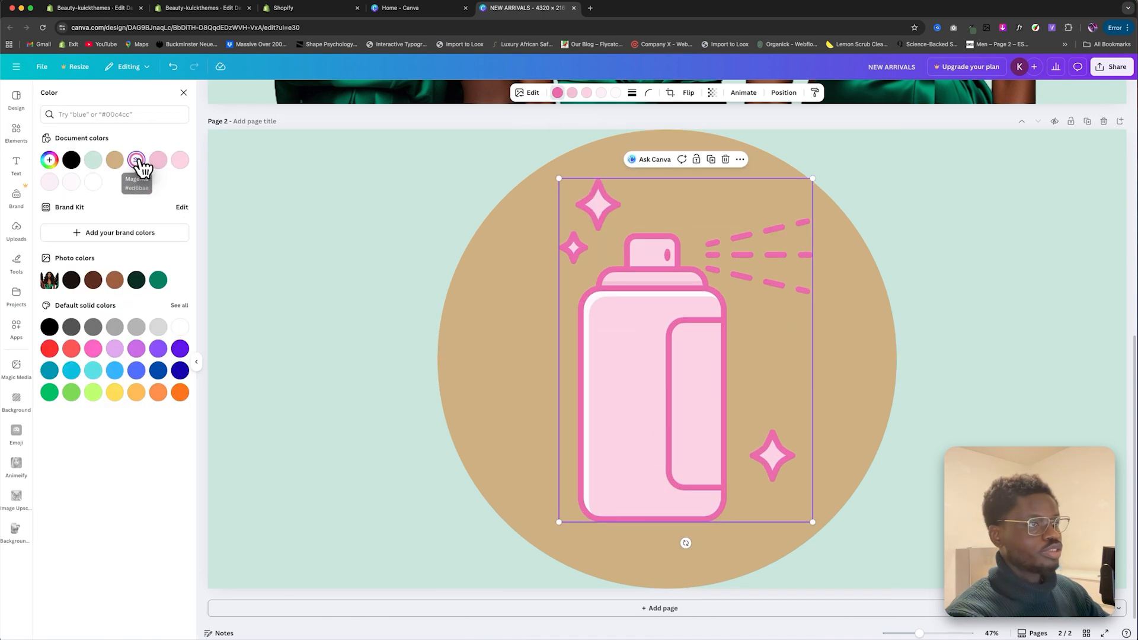
left_click(136, 160)
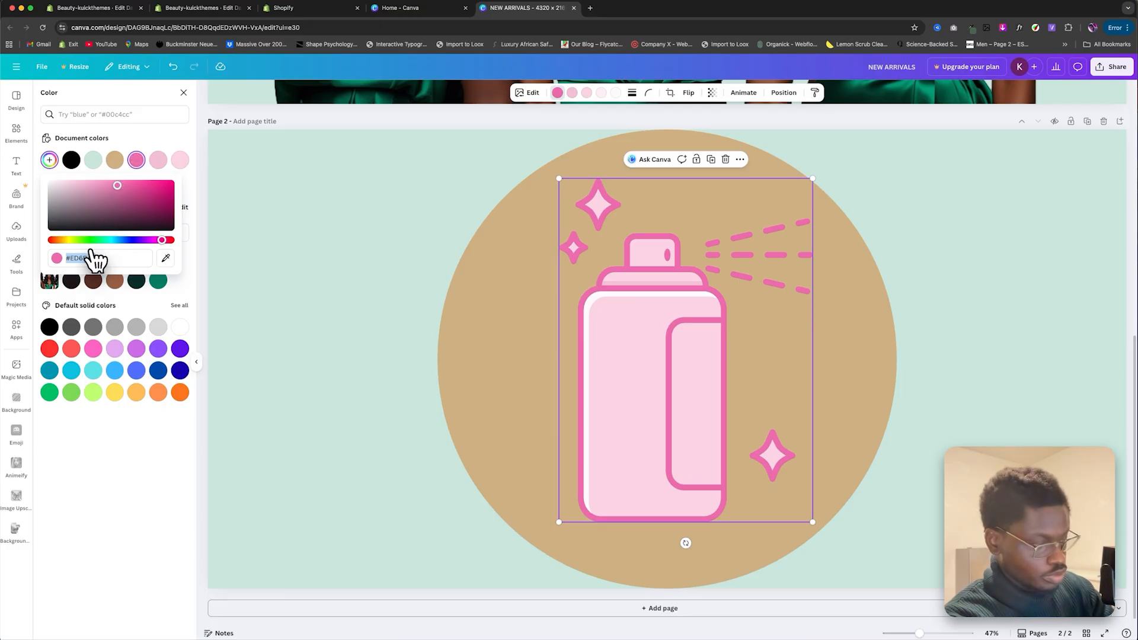
type("#")
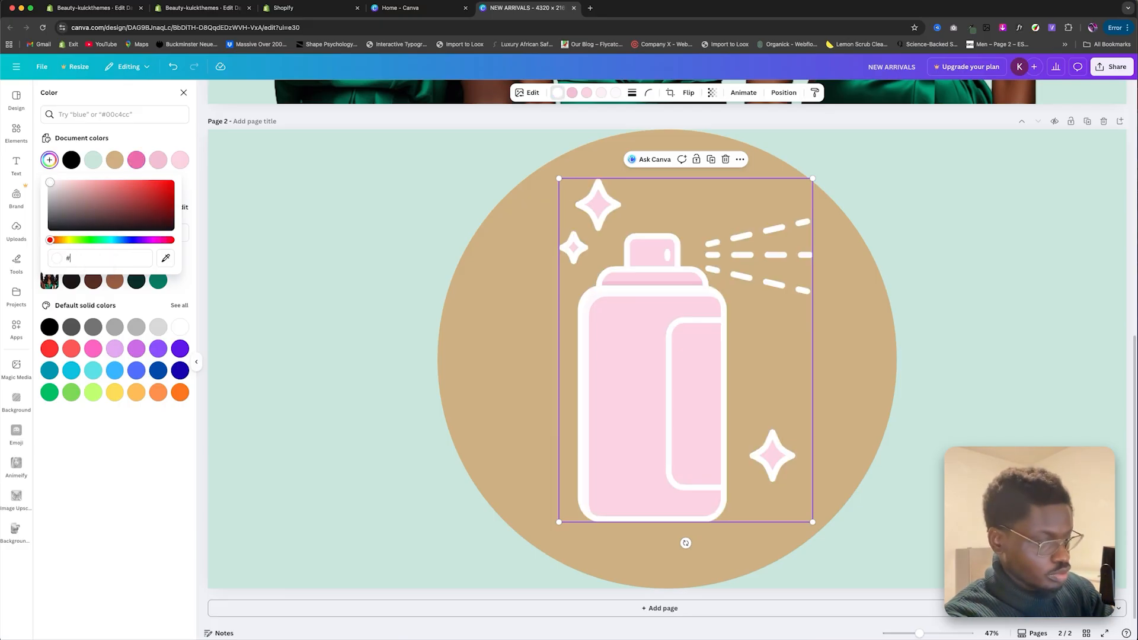
type("4")
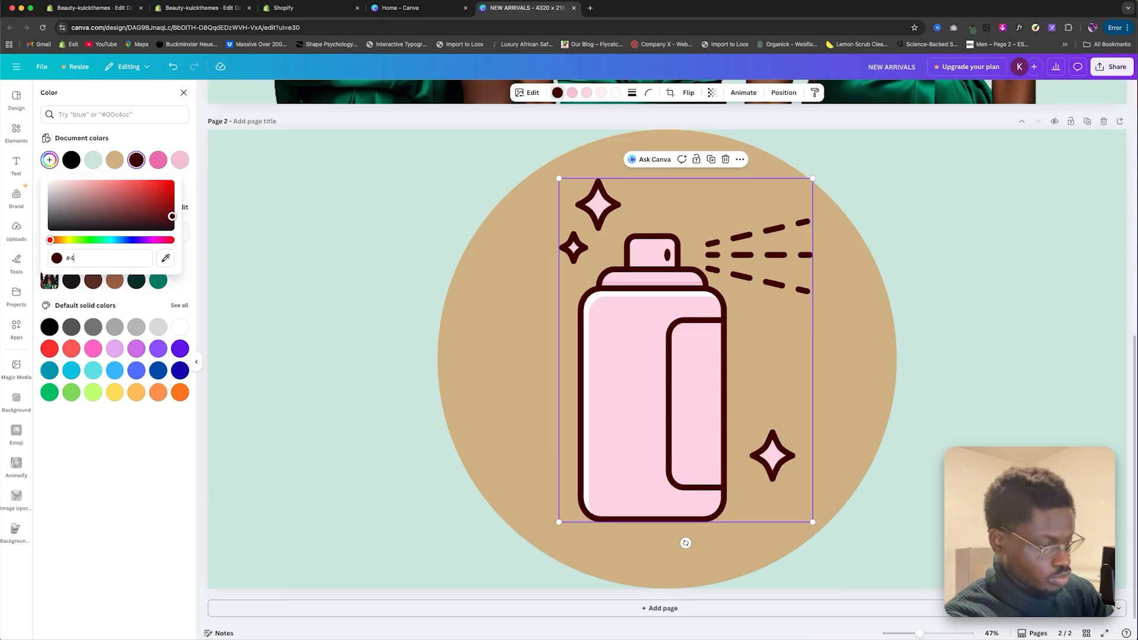
type("86650")
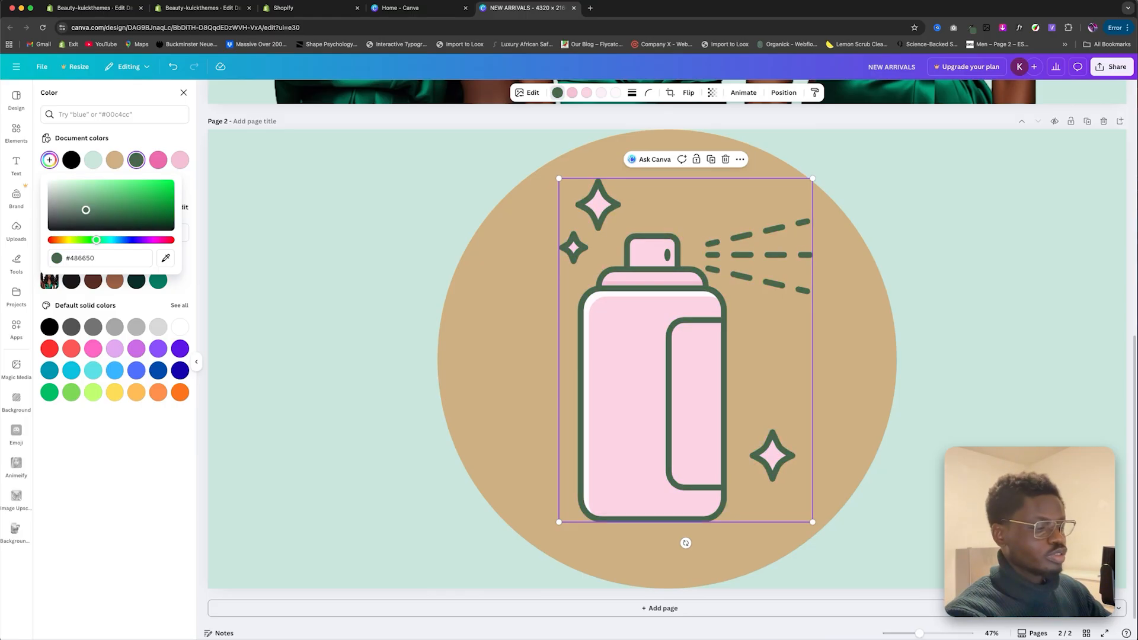
Step: Try light pink shades, including #FCEFF6, on the spray bottle's outline and restore the dark green #486650
left_click(169, 136)
left_click(50, 183)
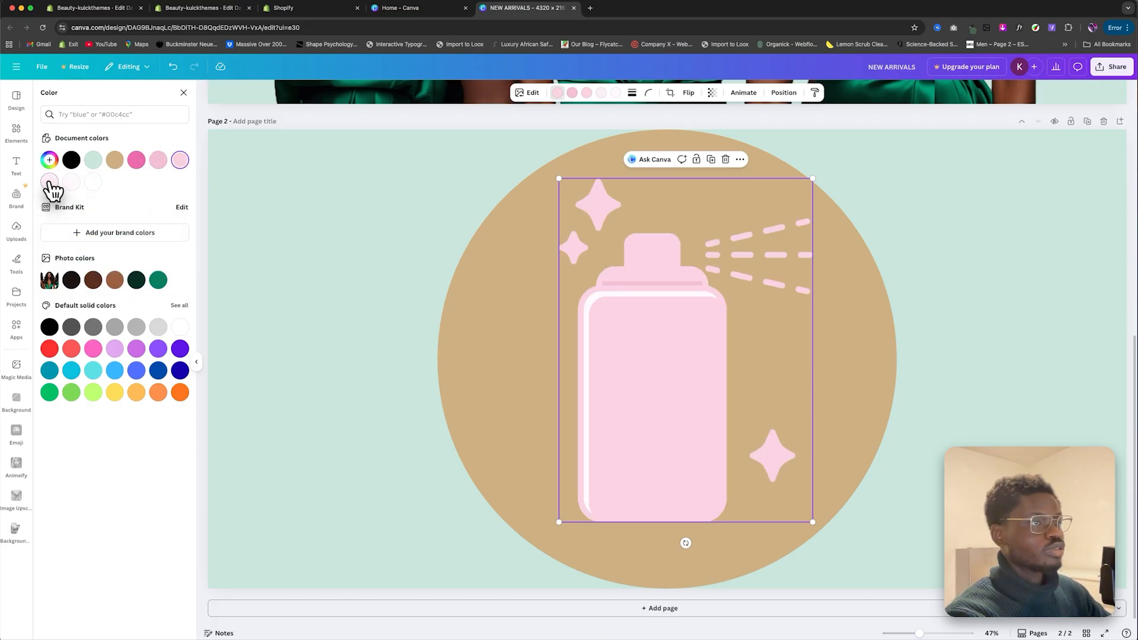
left_click(51, 185)
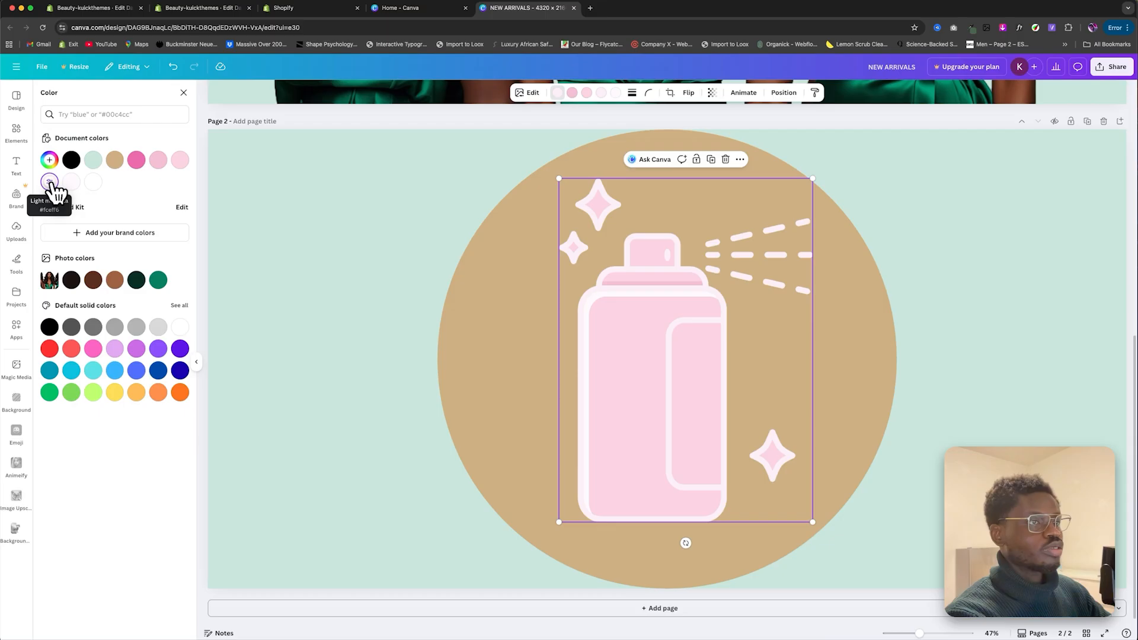
left_click(49, 183)
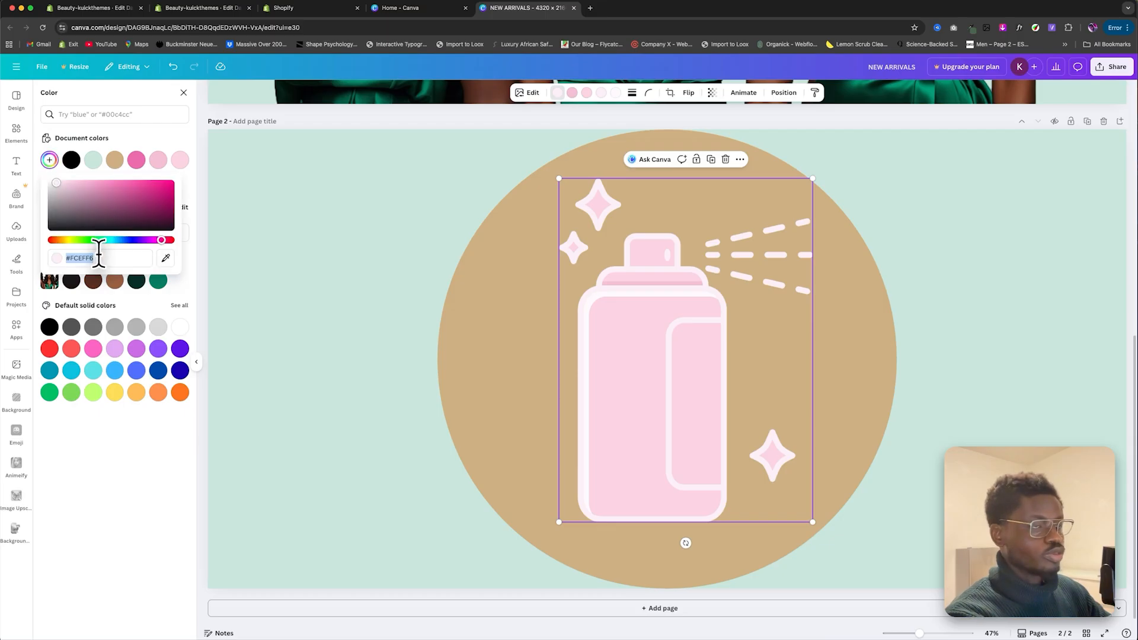
type("#486650")
left_click(135, 142)
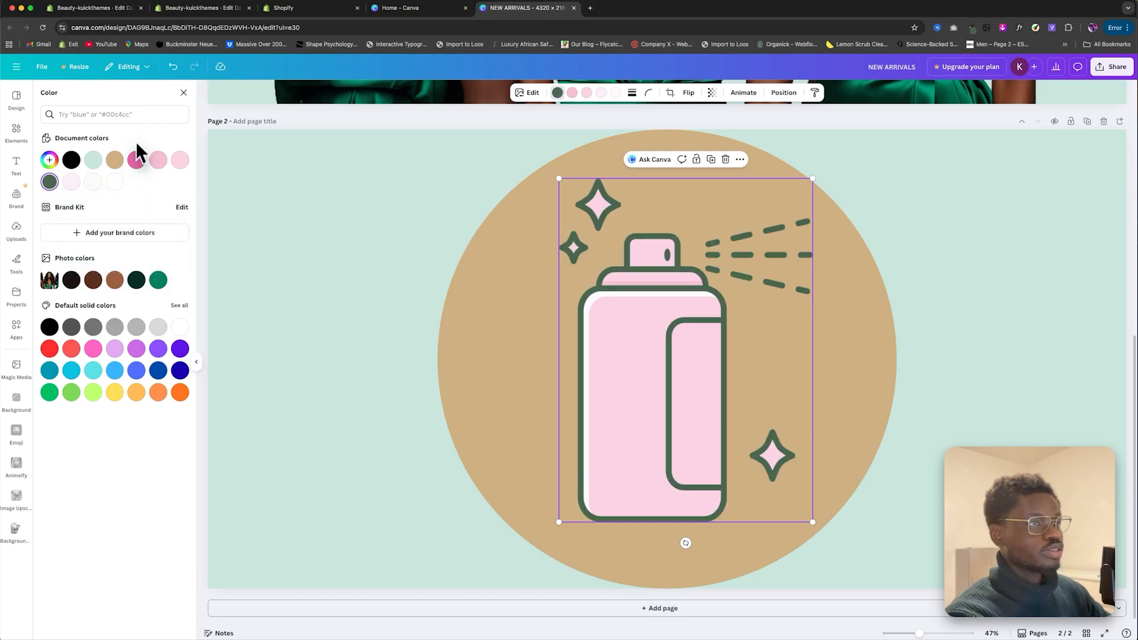
Step: Try the pink #ED6BA1 on the spray bottle's outline and restore the dark green #486650
left_click(136, 160)
left_click(136, 160)
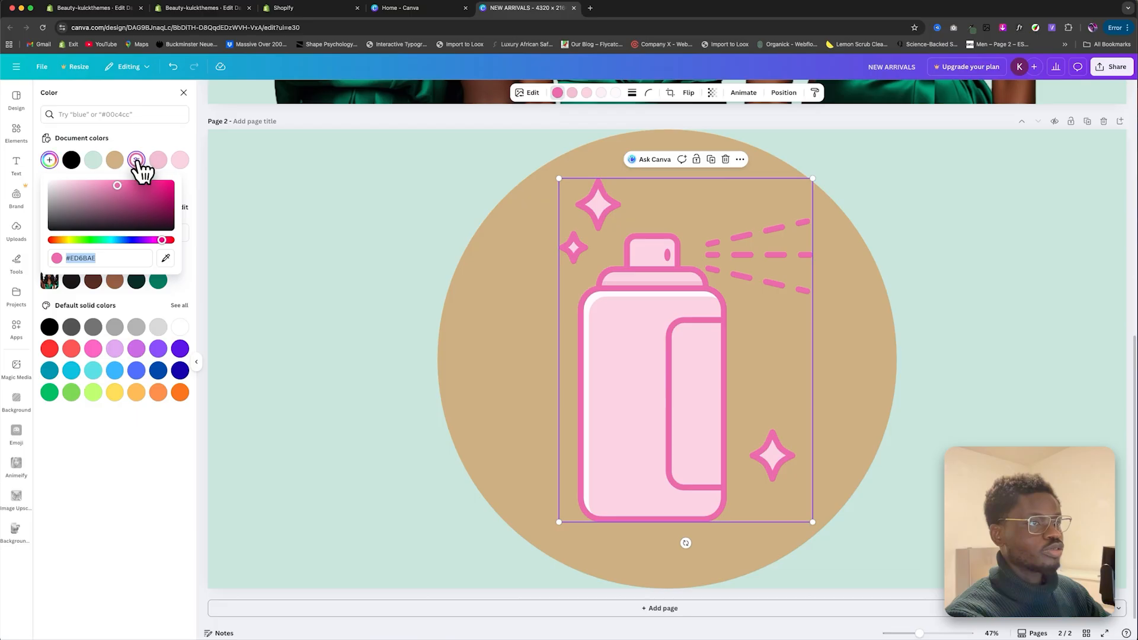
type("#486650")
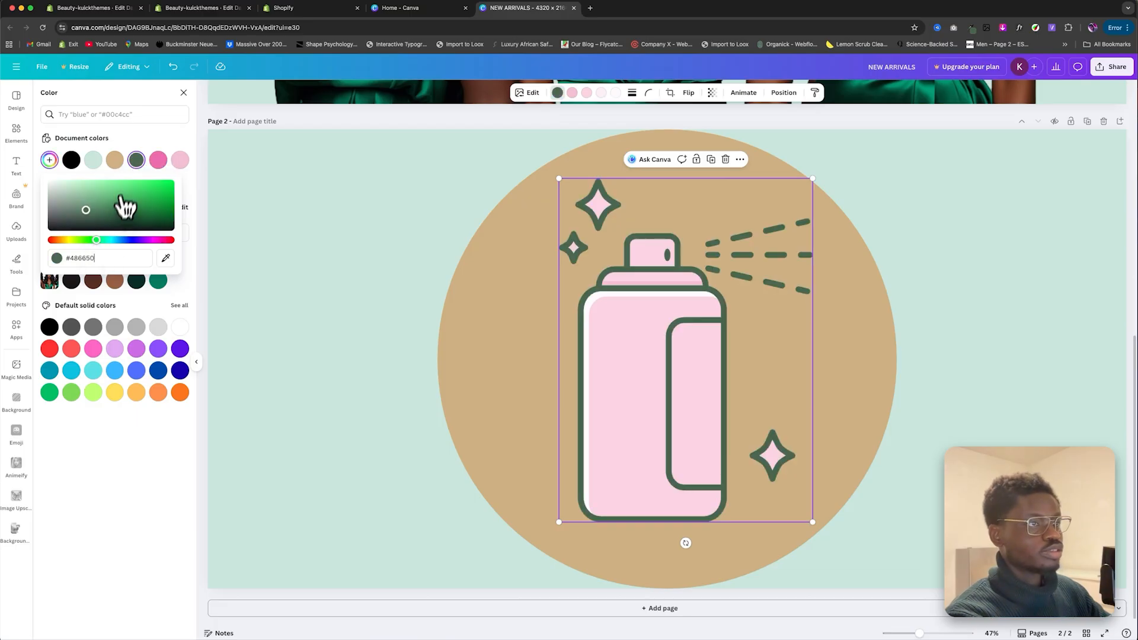
left_click(147, 141)
Step: Change the spray bottle's light pink colors #F3C0D5 and #FBD3E2 to dark green #486650
left_click(572, 93)
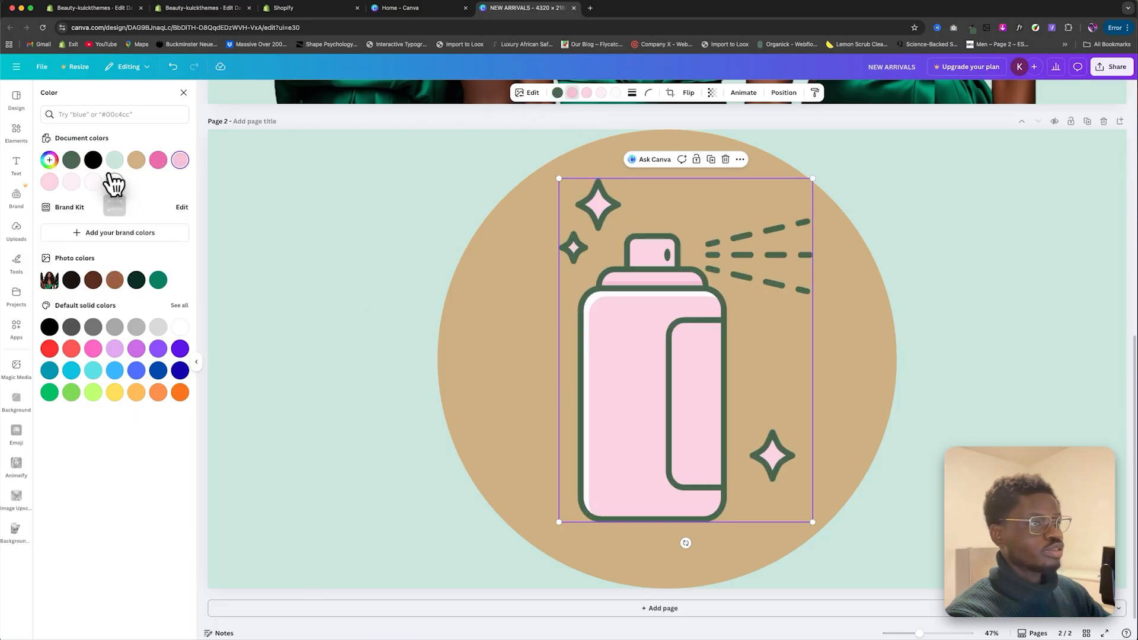
left_click(181, 161)
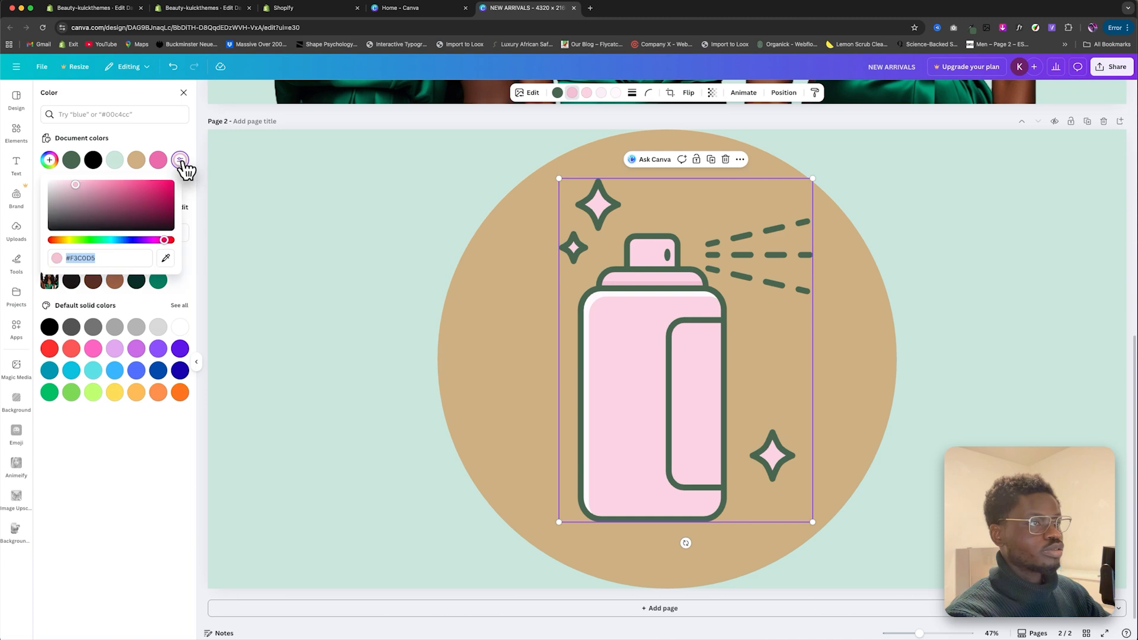
type("#486650")
left_click(585, 93)
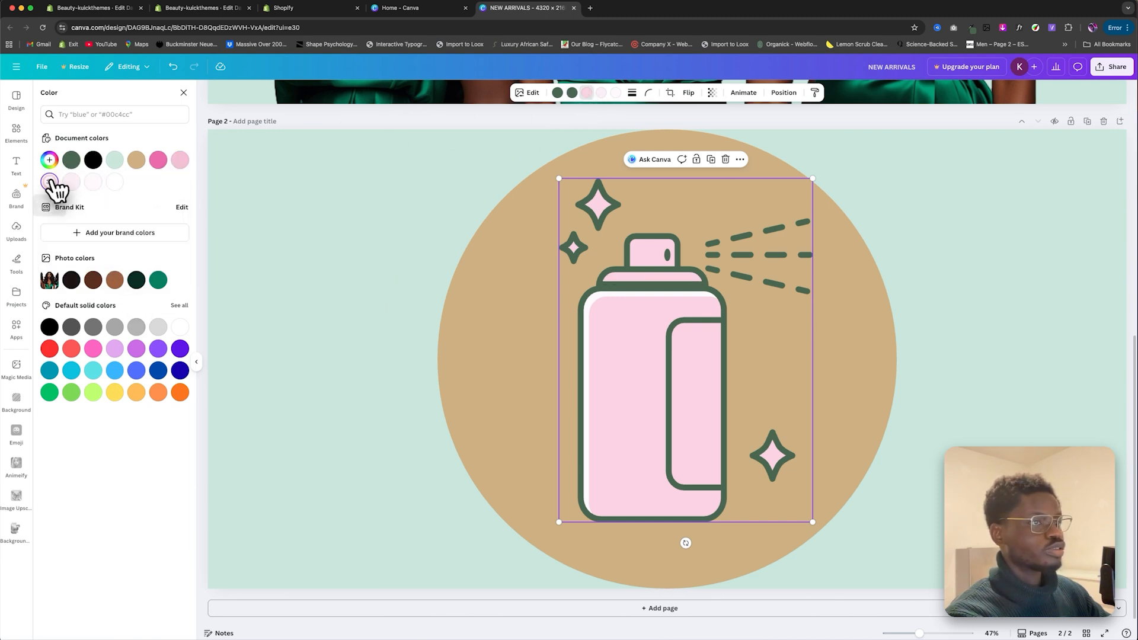
left_click(50, 182)
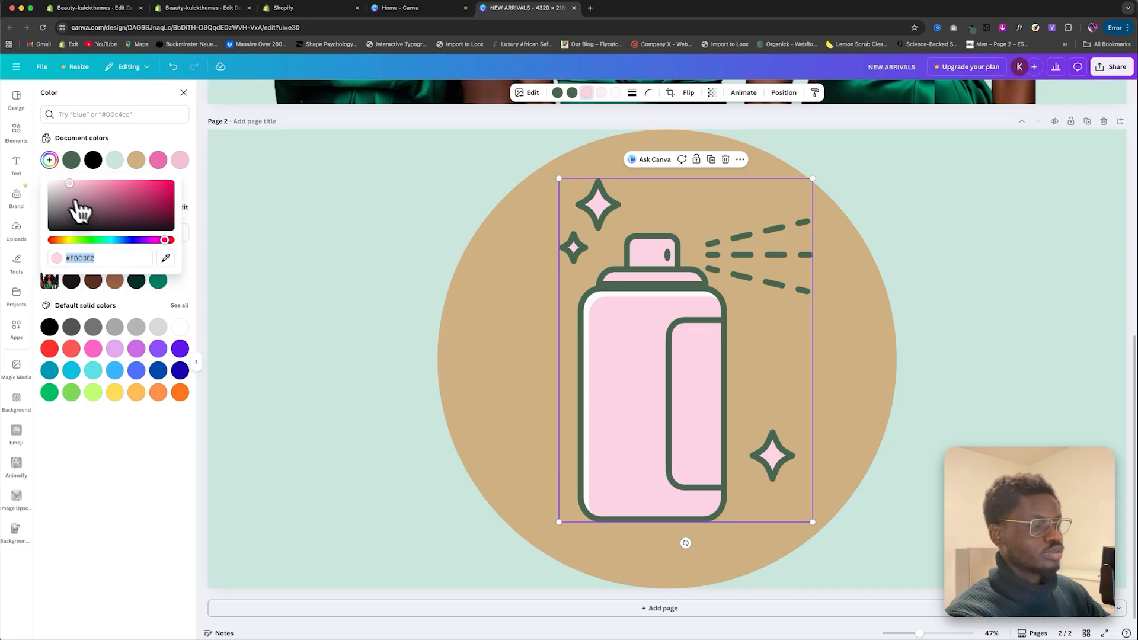
type("#486650")
Step: Change the spray bottle's remaining pale pink shade to dark green #486650 and its white highlight to the document's light mint
left_click(600, 94)
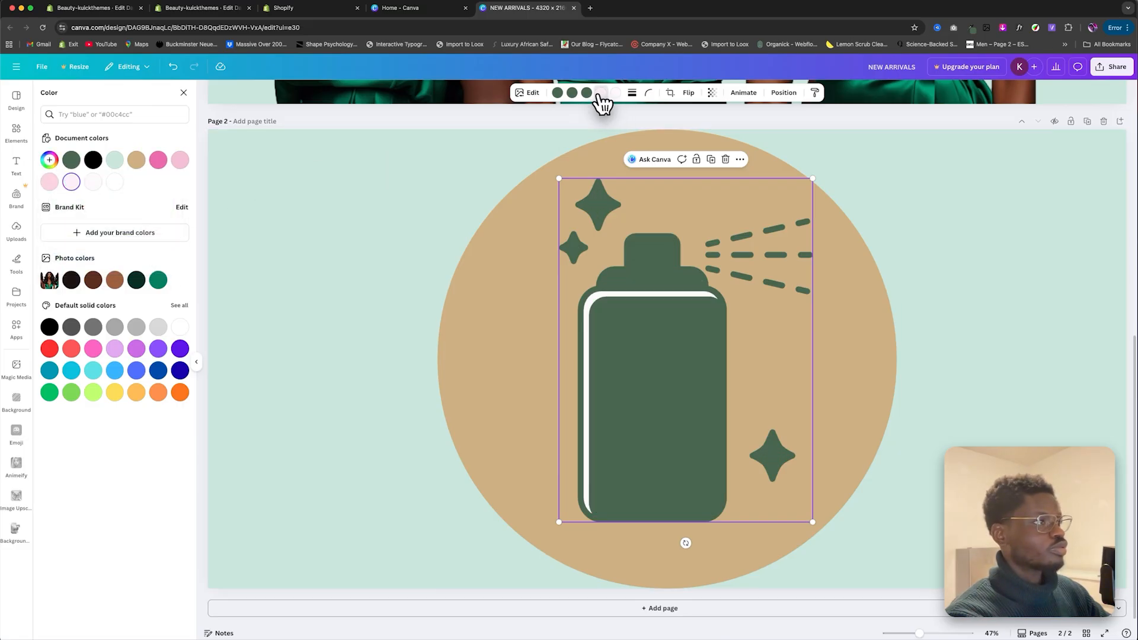
left_click(71, 182)
type("#486650")
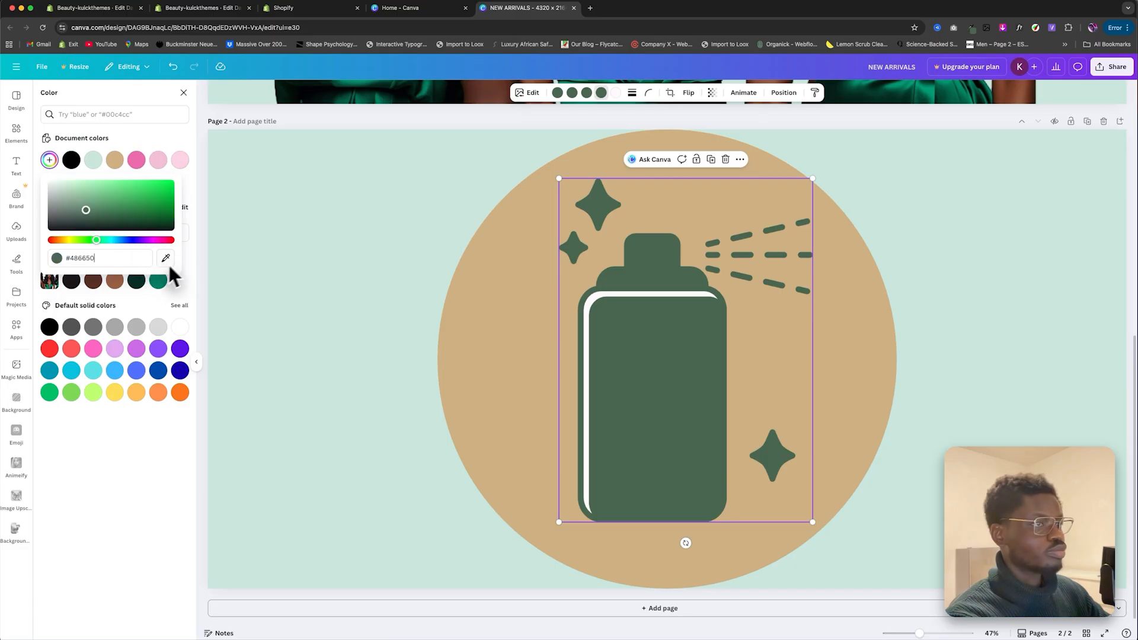
left_click(155, 140)
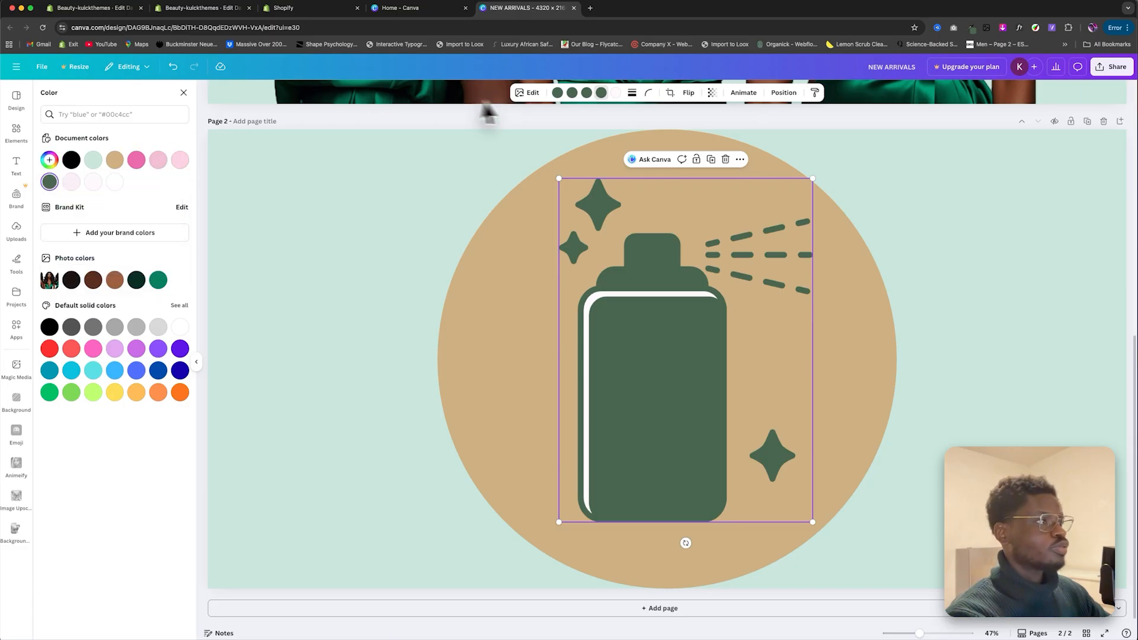
left_click(616, 93)
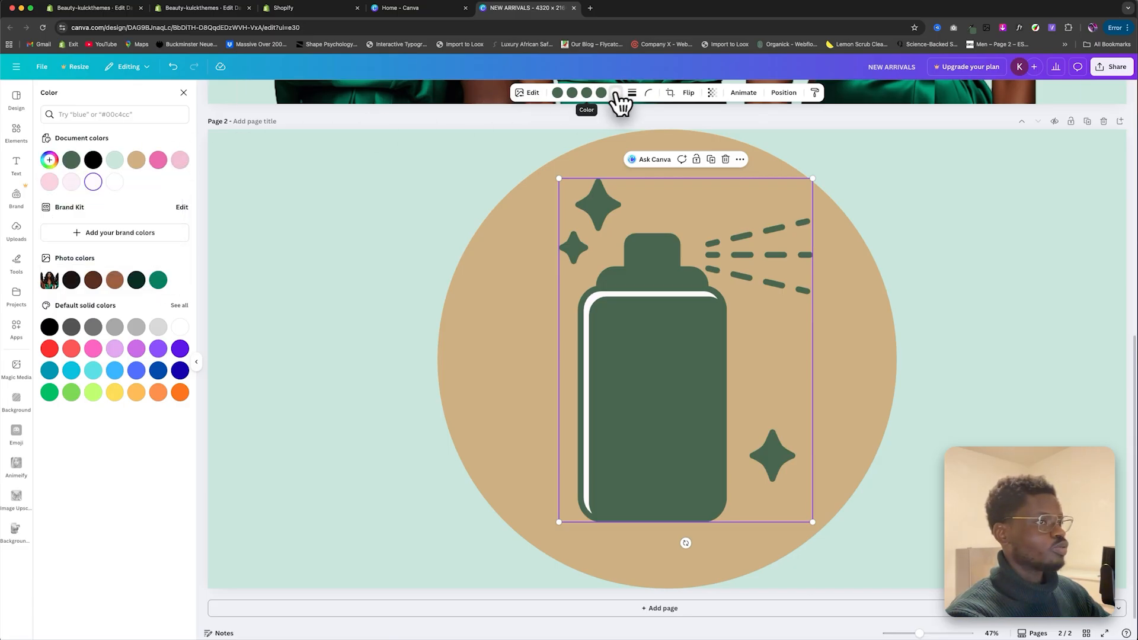
left_click(114, 160)
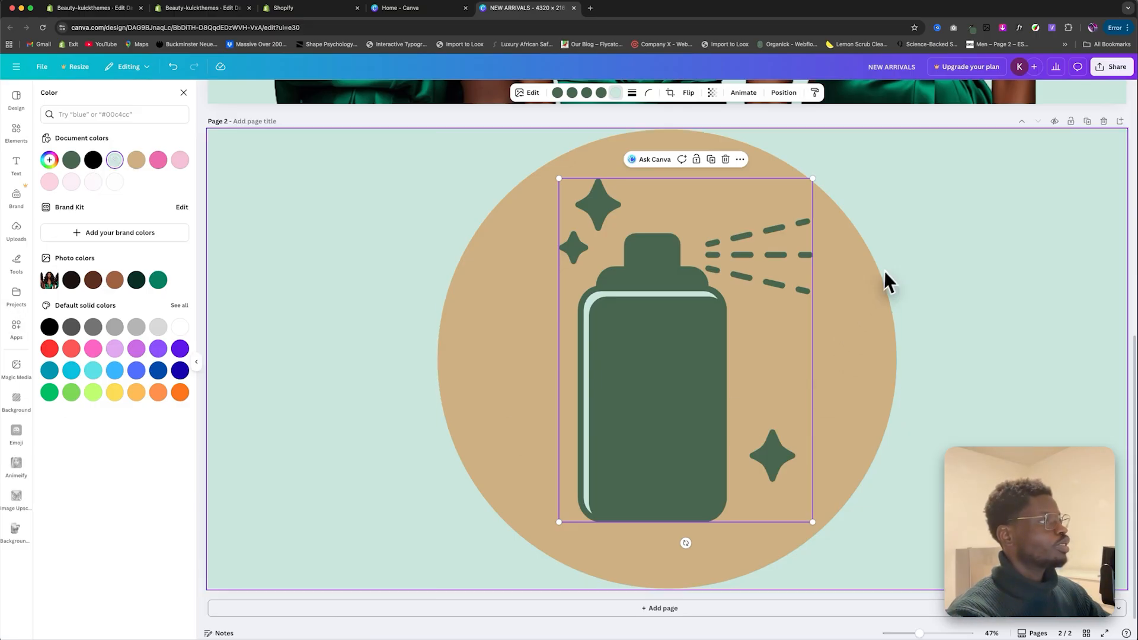
left_click(1112, 67)
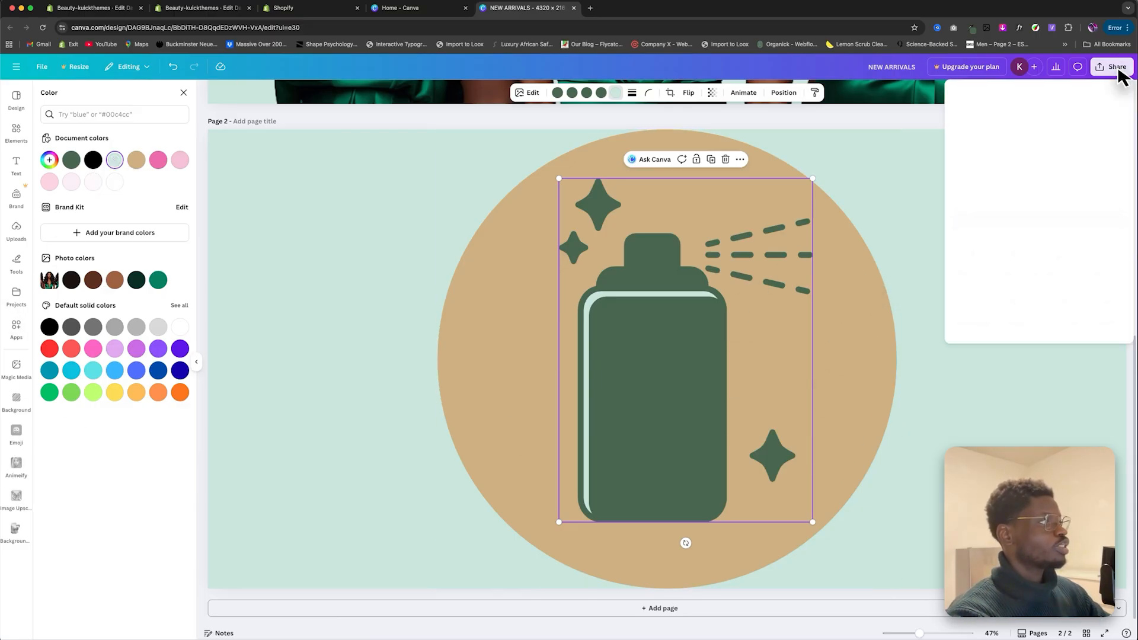
left_click(971, 256)
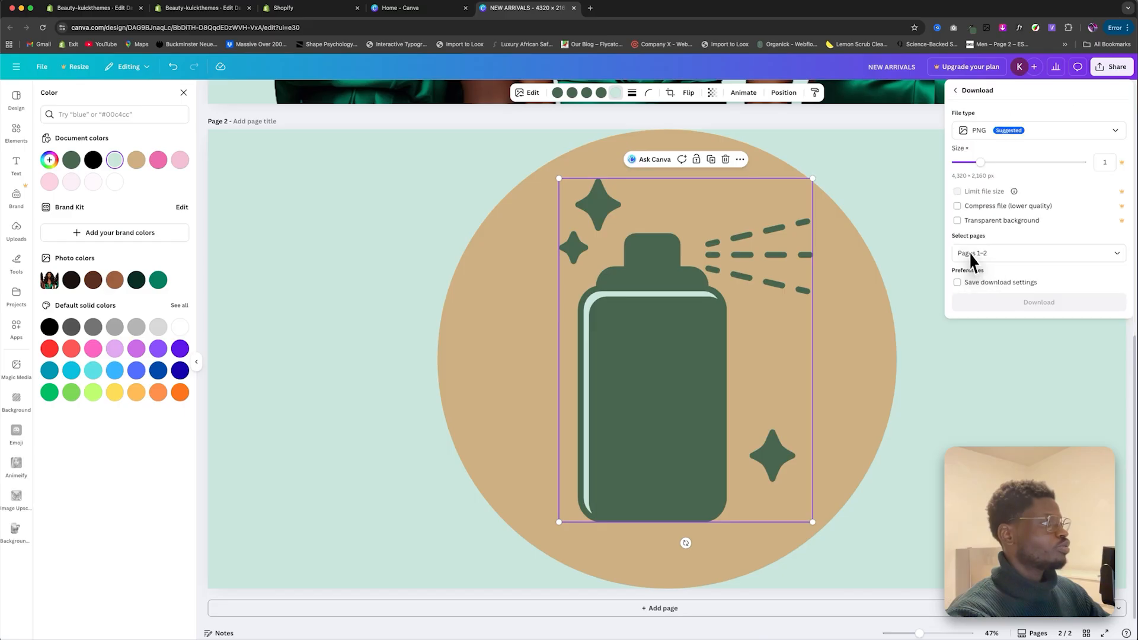
left_click(1000, 305)
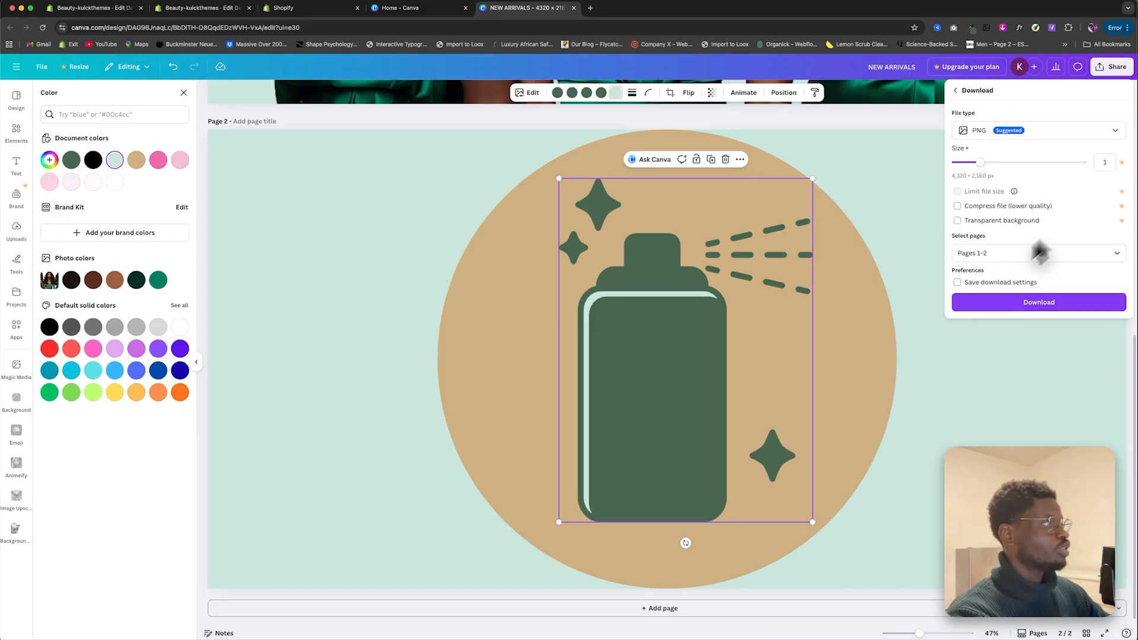
Step: Duplicate page 2 and delete the spray bottle from the copy, keeping the tan circle
left_click(1089, 125)
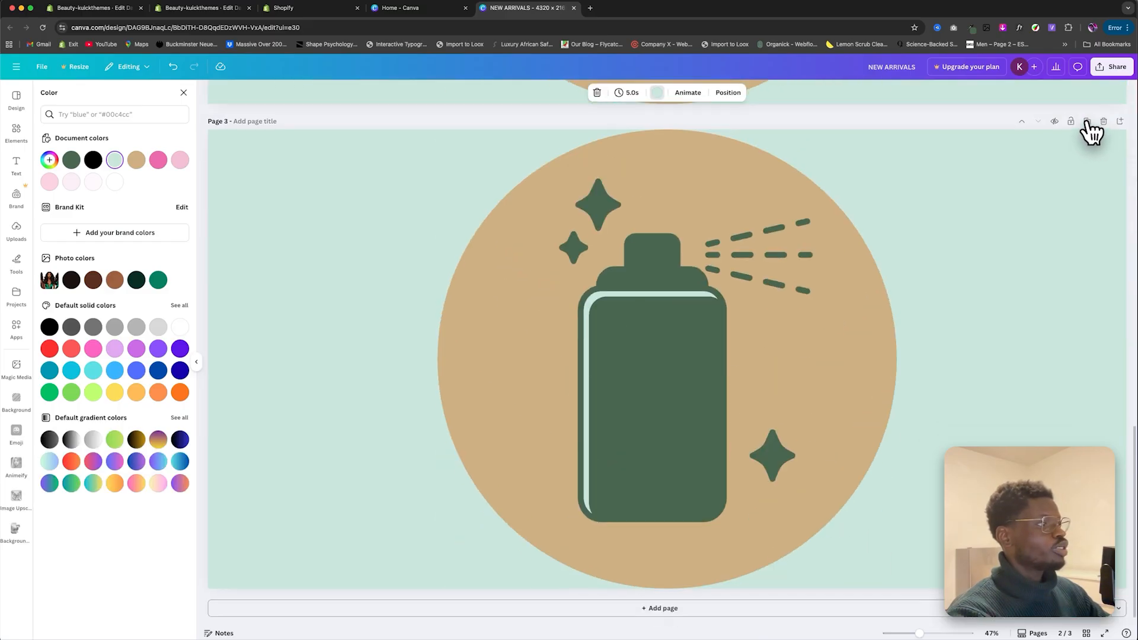
left_click(700, 301)
key("Delete")
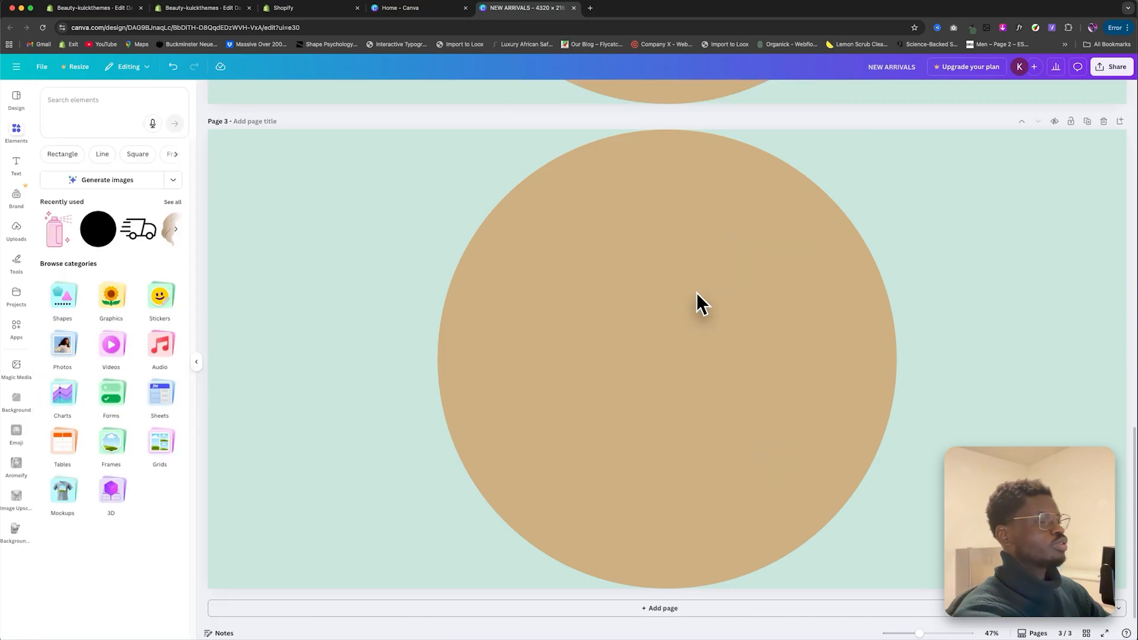
Step: Add the recently used wavy wig graphic to page 3, enlarge it and center it over the circle
left_click(175, 229)
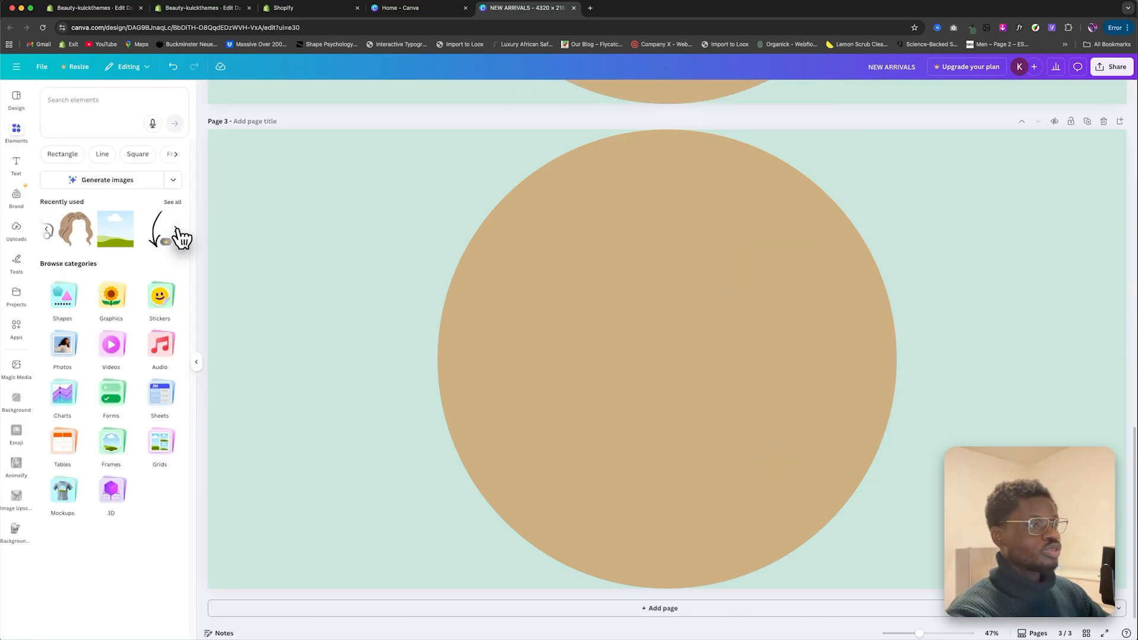
left_click_drag(66, 228, 598, 256)
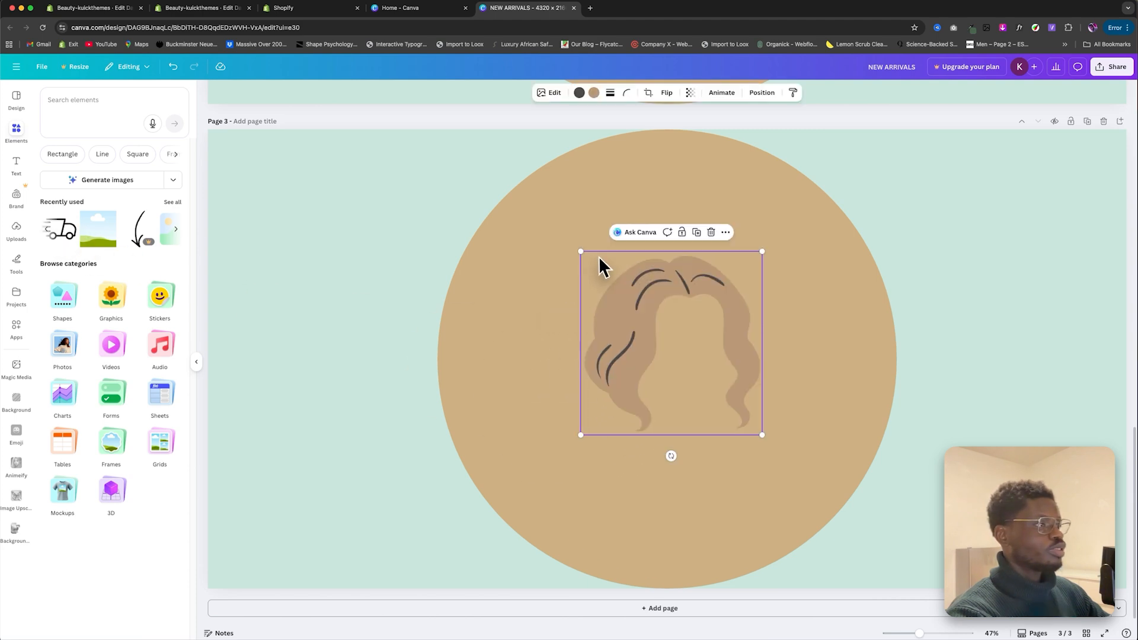
left_click_drag(581, 435, 506, 509)
left_click_drag(762, 253, 803, 217)
left_click_drag(699, 283, 705, 254)
Step: Change the wig's brown fill to the document's dark green #486650
left_click(579, 93)
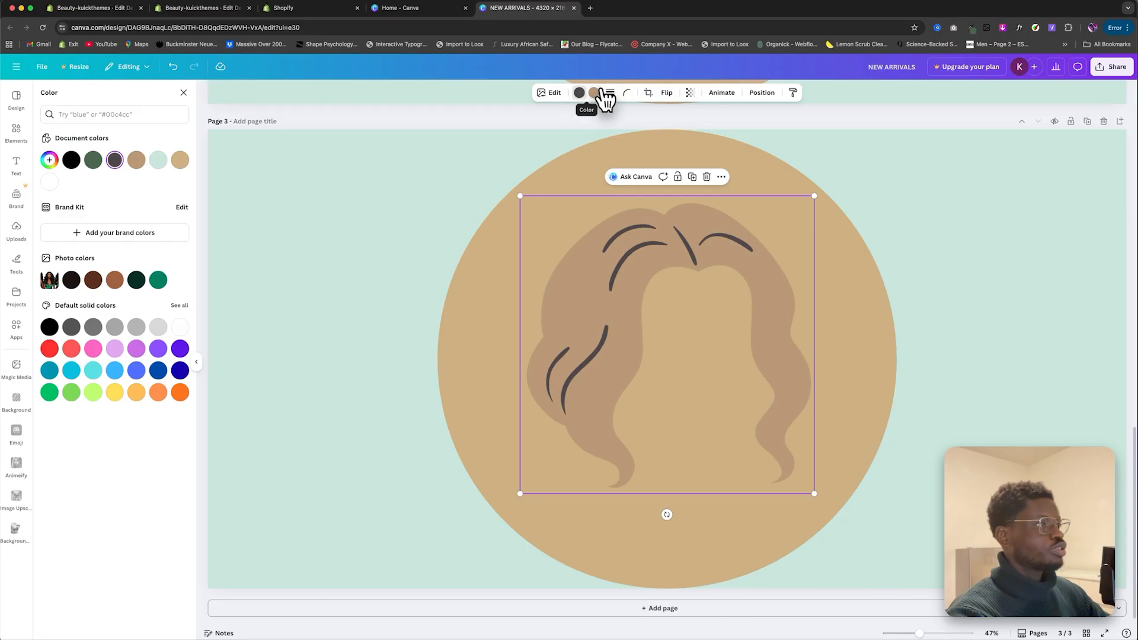
left_click(594, 93)
left_click(594, 93)
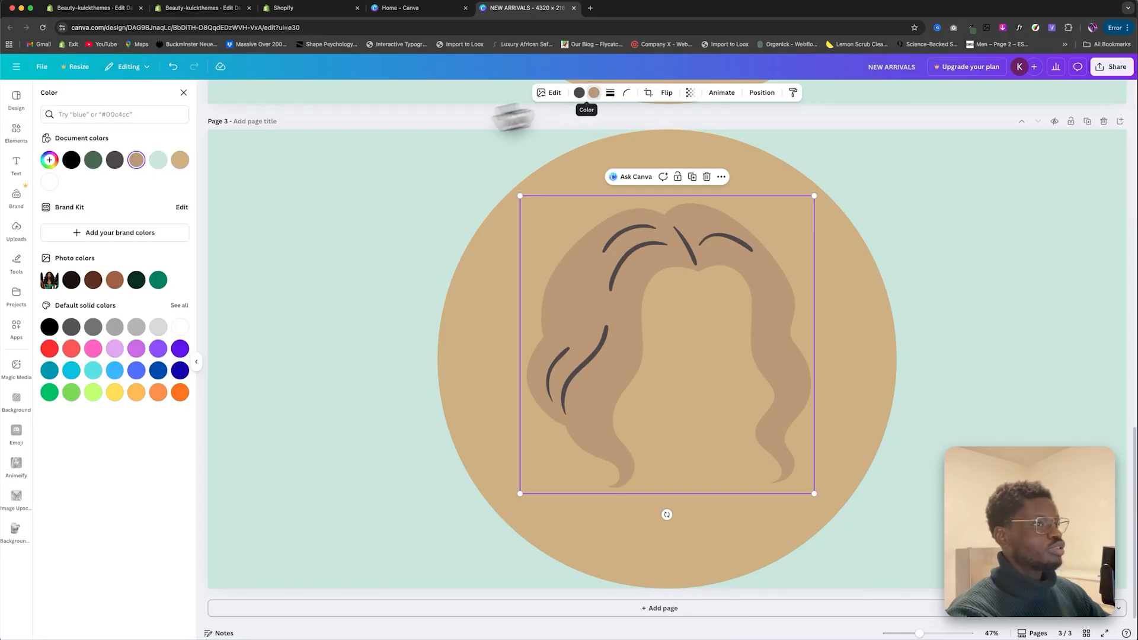
left_click(93, 160)
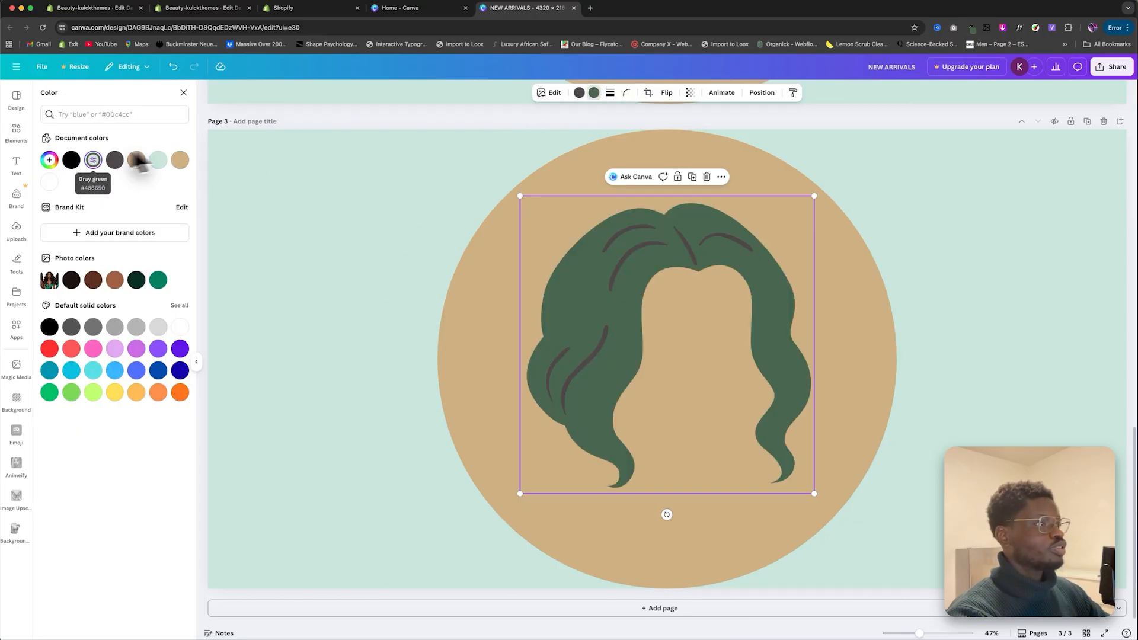
Step: Recolor the wig's dark strand lines to a slightly lighter green, #57765F
left_click(580, 94)
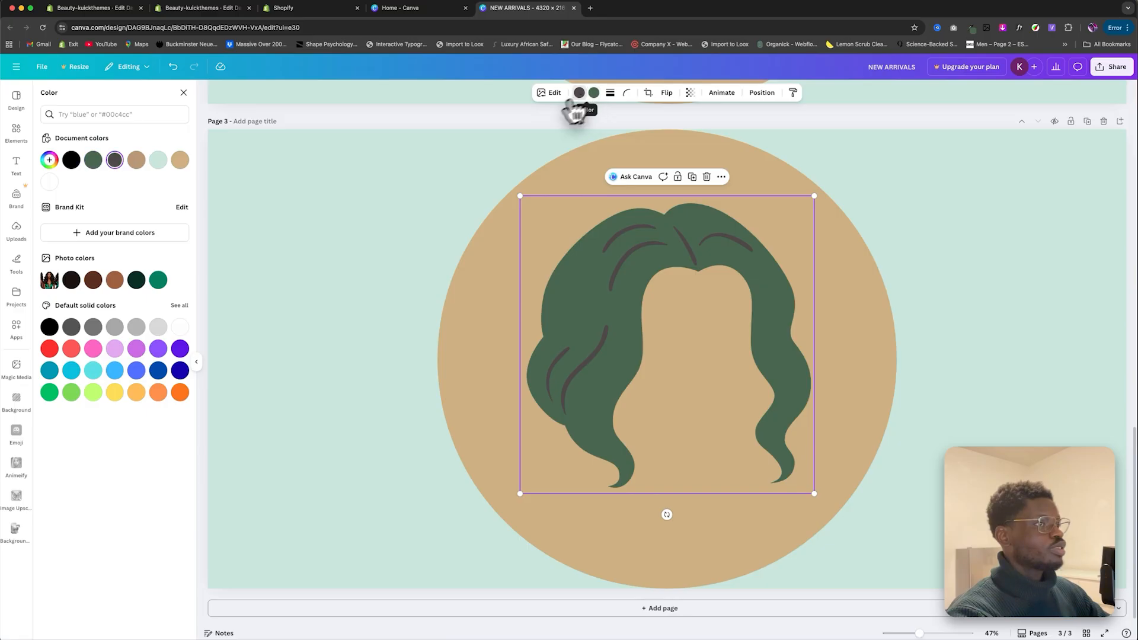
left_click(94, 161)
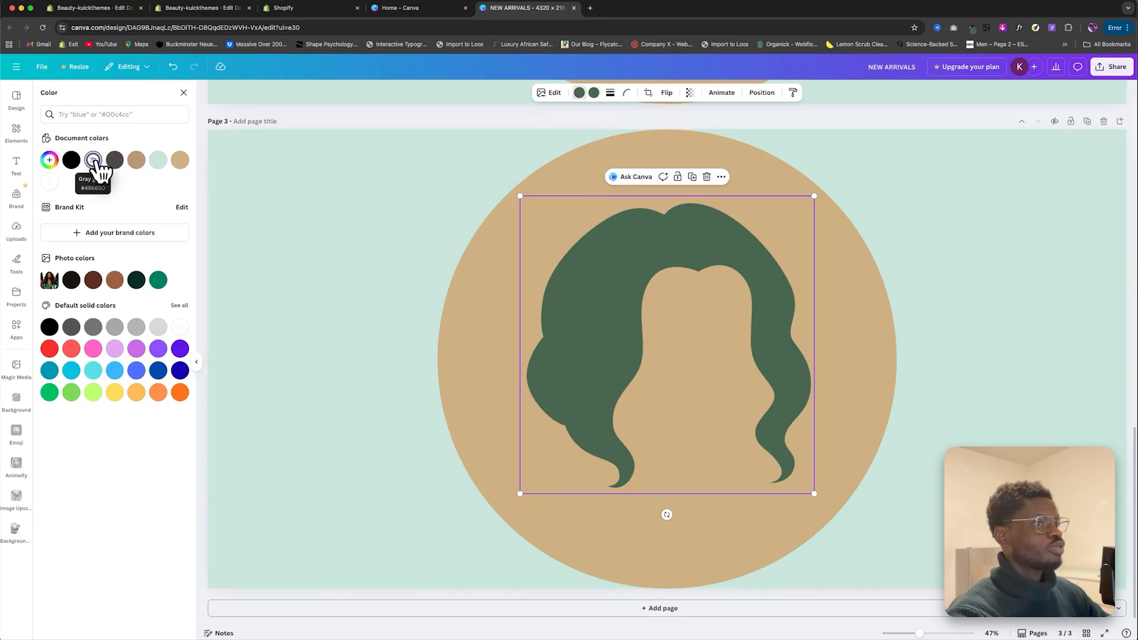
left_click(94, 162)
left_click(85, 208)
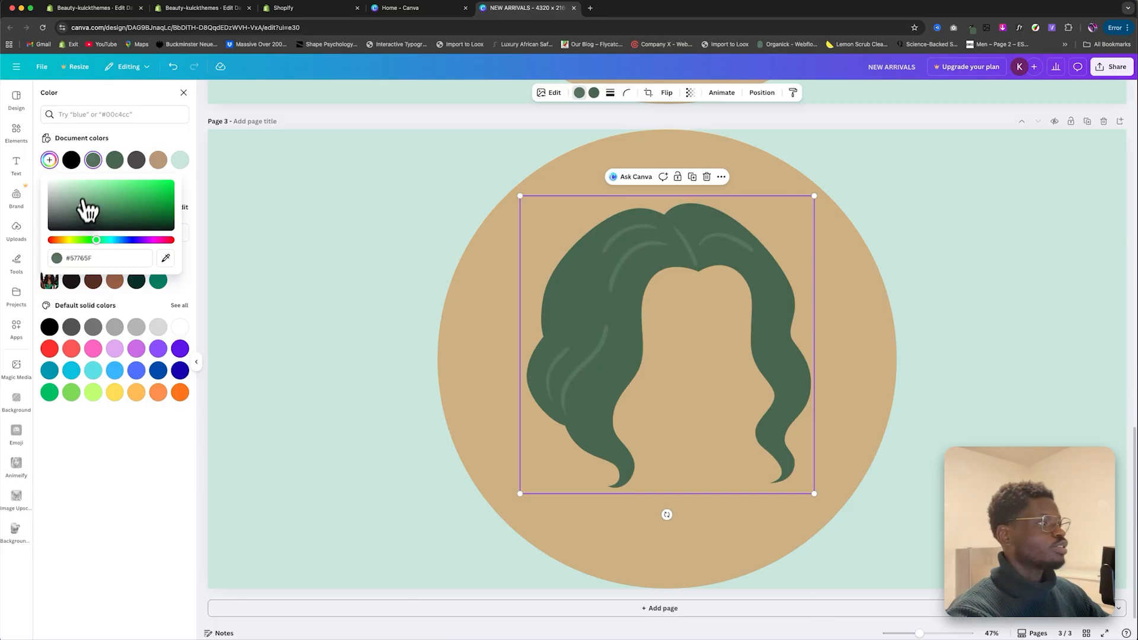
left_click(1113, 68)
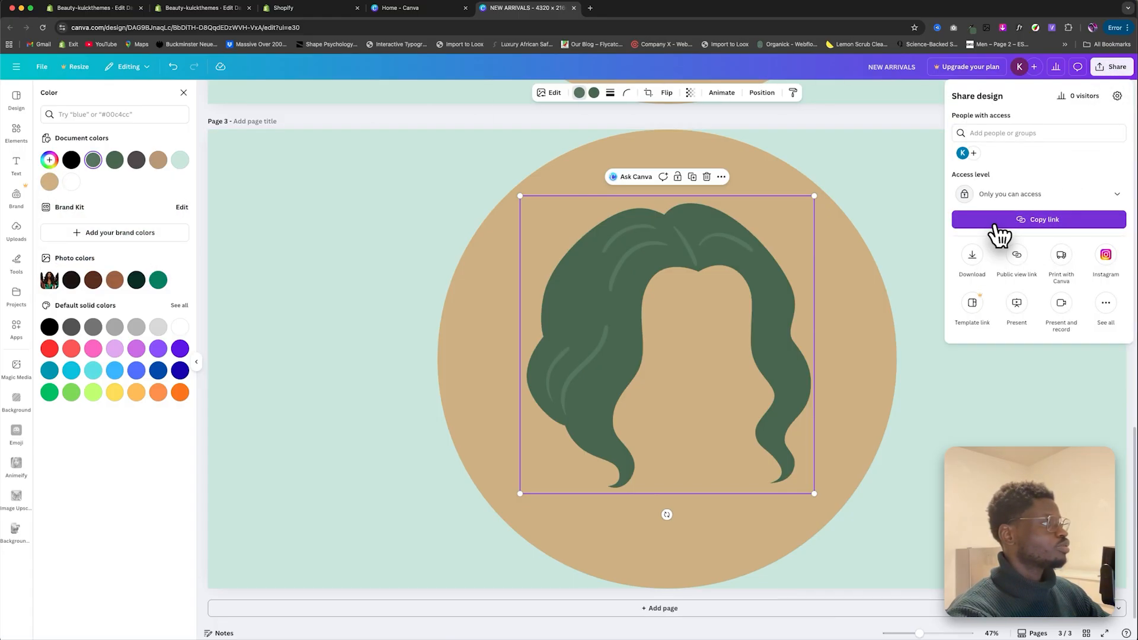
left_click(970, 263)
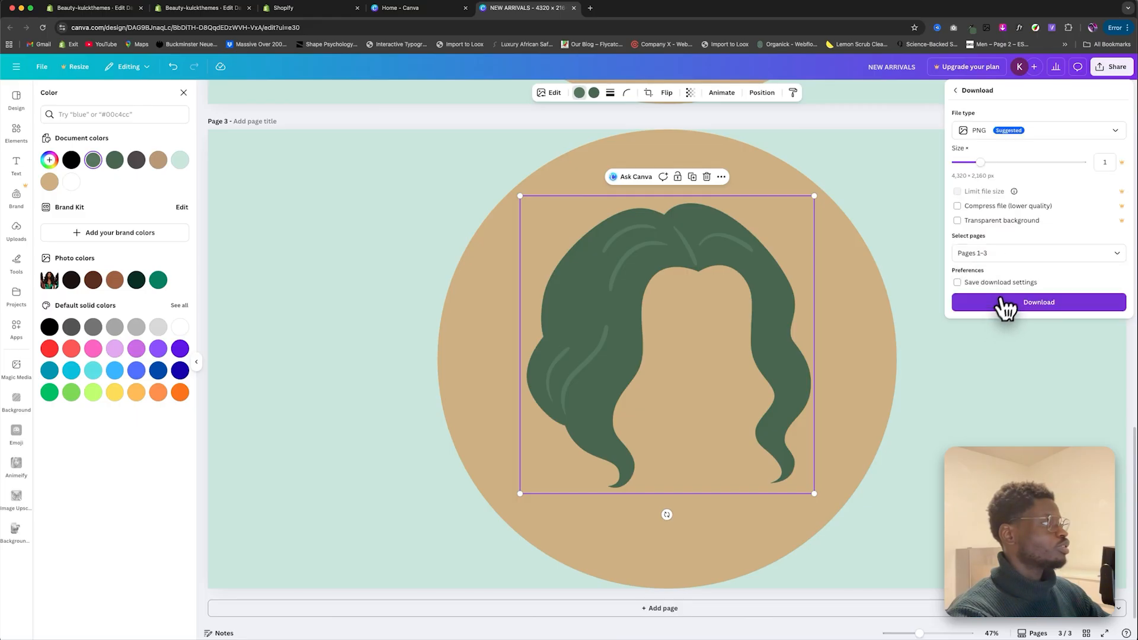
left_click(911, 119)
Step: Duplicate page 3 and delete the wig from the copy, keeping the tan circle
scroll(792, 334, "up", 5)
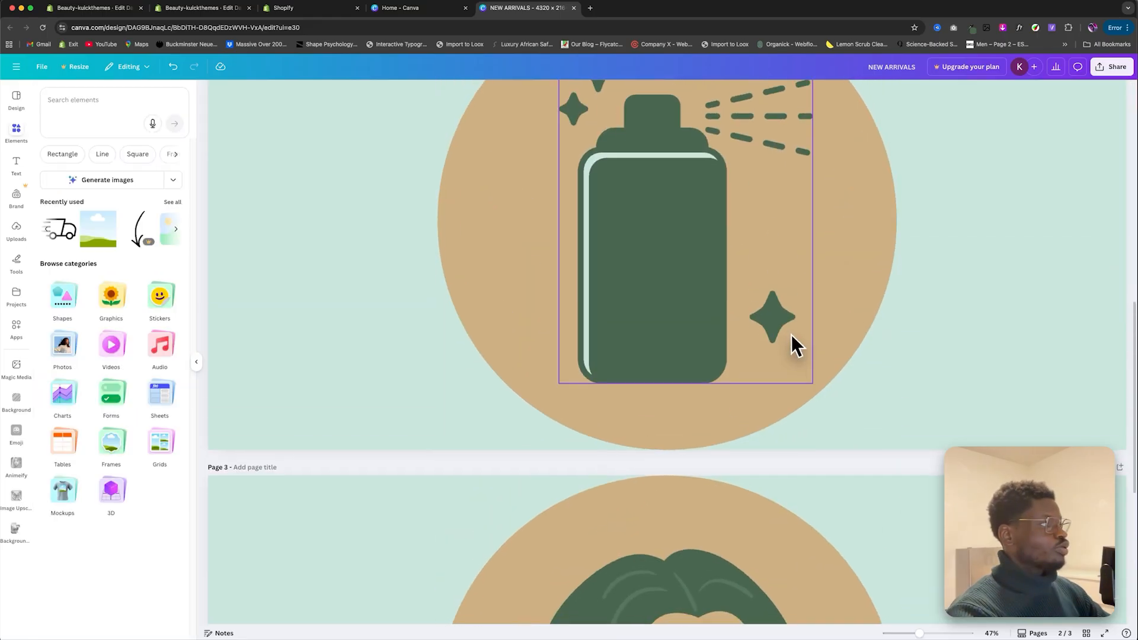
scroll(791, 333, "down", 4)
scroll(792, 335, "down", 1)
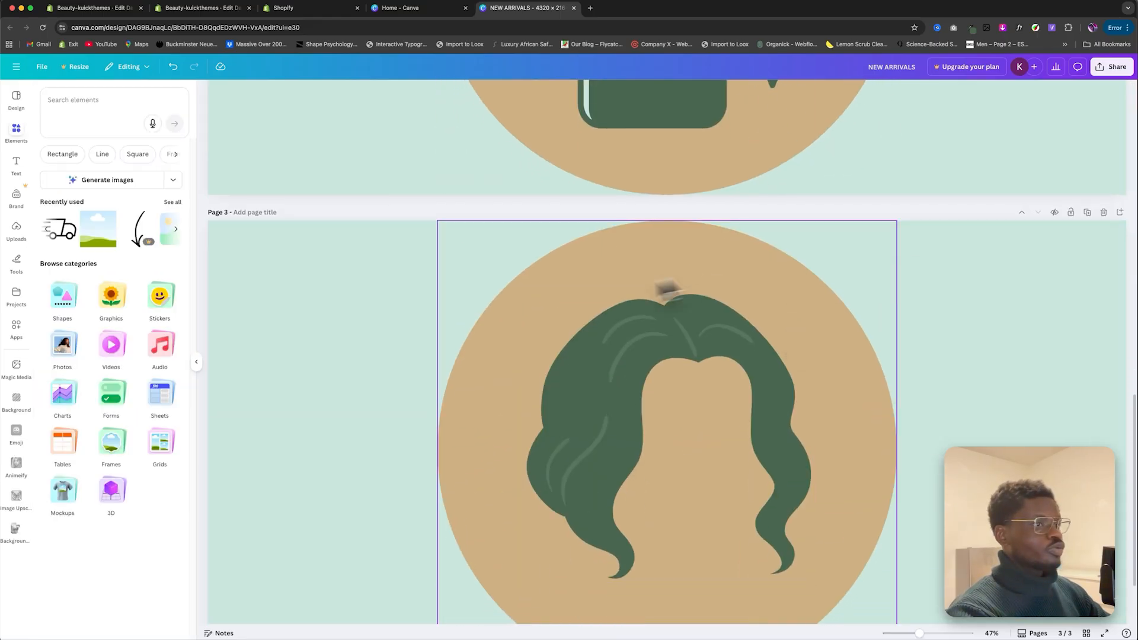
left_click(1087, 213)
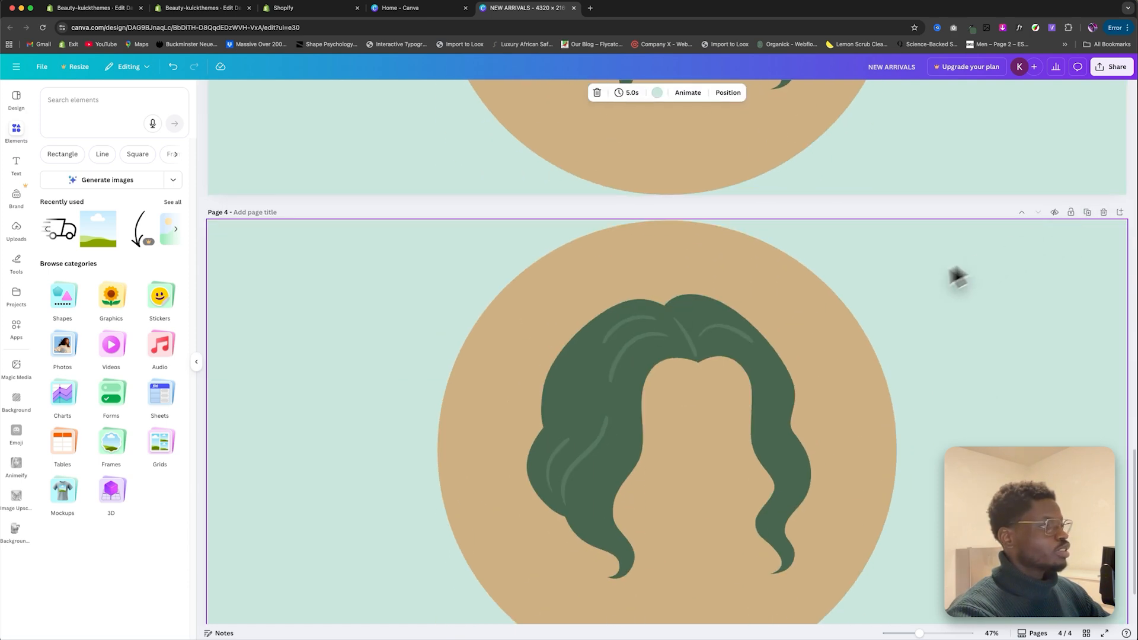
left_click(659, 348)
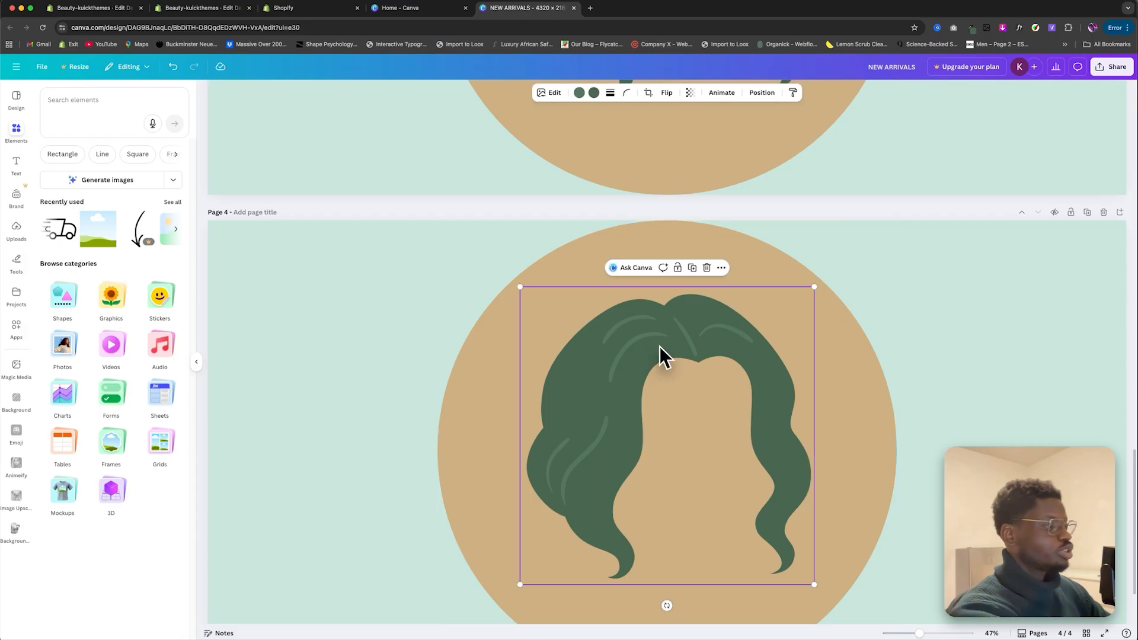
key("Delete")
Step: Add the recently used delivery truck graphic to page 4 and color it dark green #486650
left_click(65, 227)
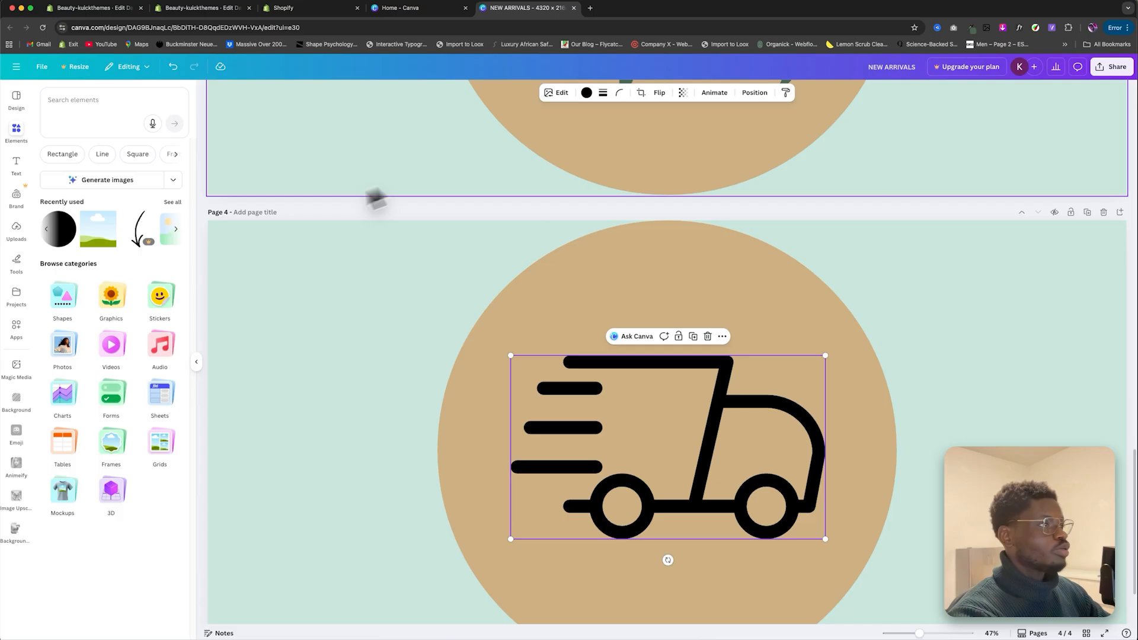
left_click(586, 93)
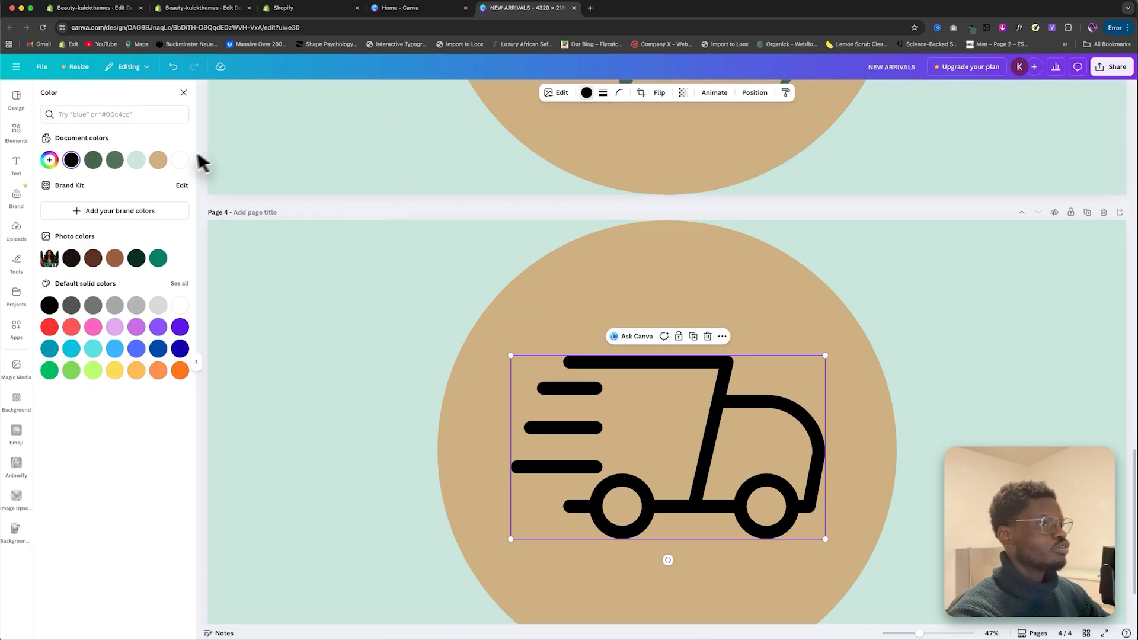
left_click(93, 160)
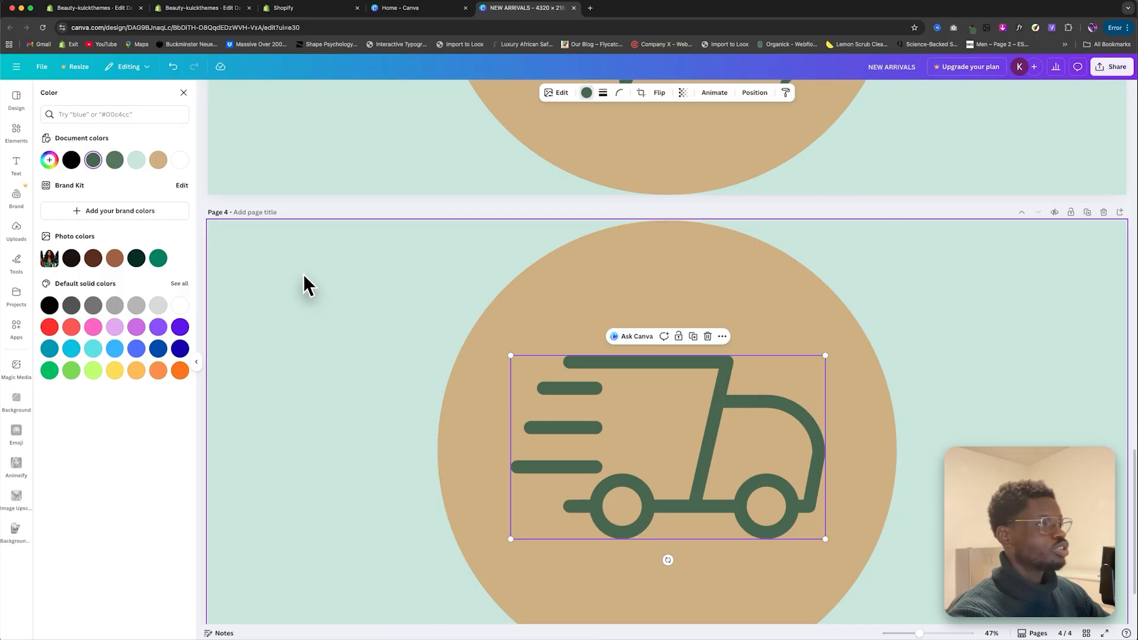
Step: Change page 2's light mint background to the document's dark green used for the spray bottle
scroll(304, 274, "up", 15)
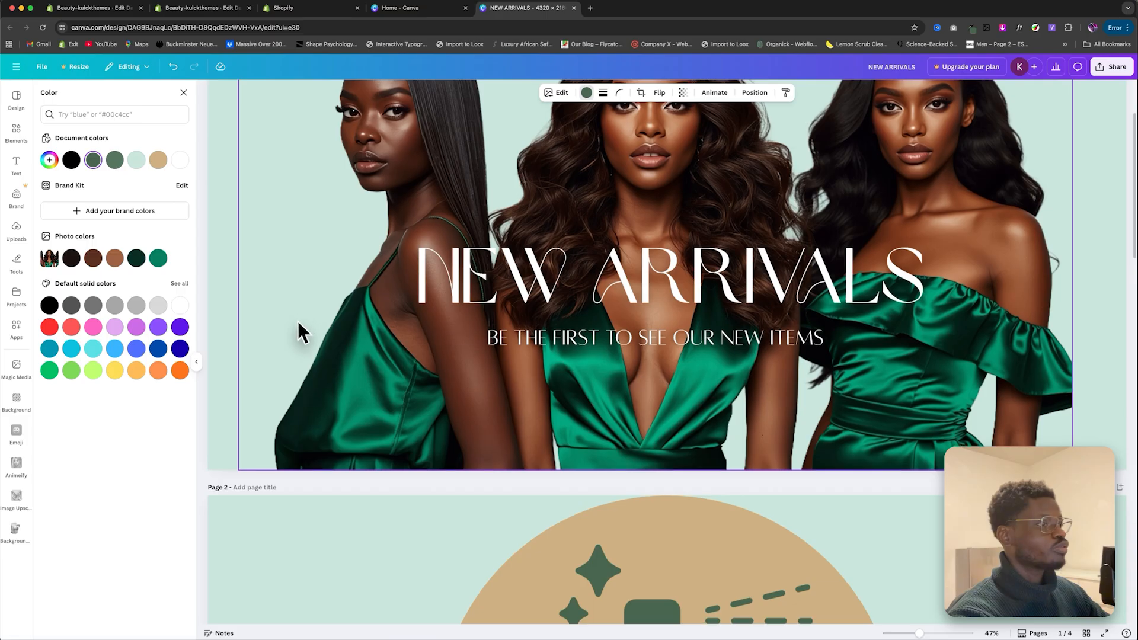
scroll(298, 321, "down", 4)
left_click(298, 325)
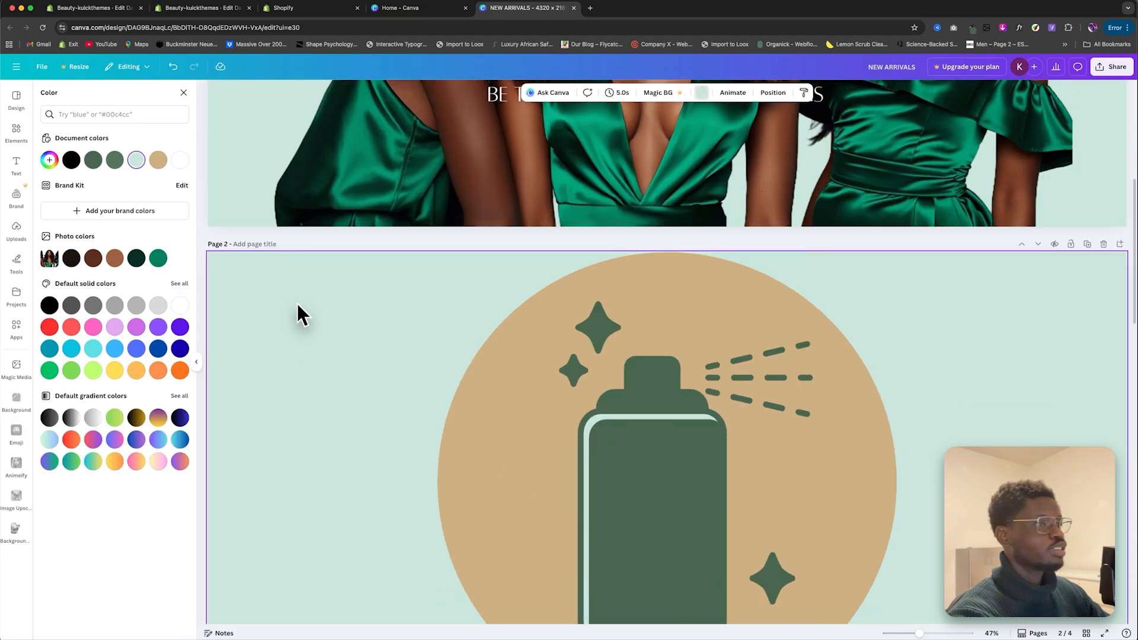
left_click(93, 160)
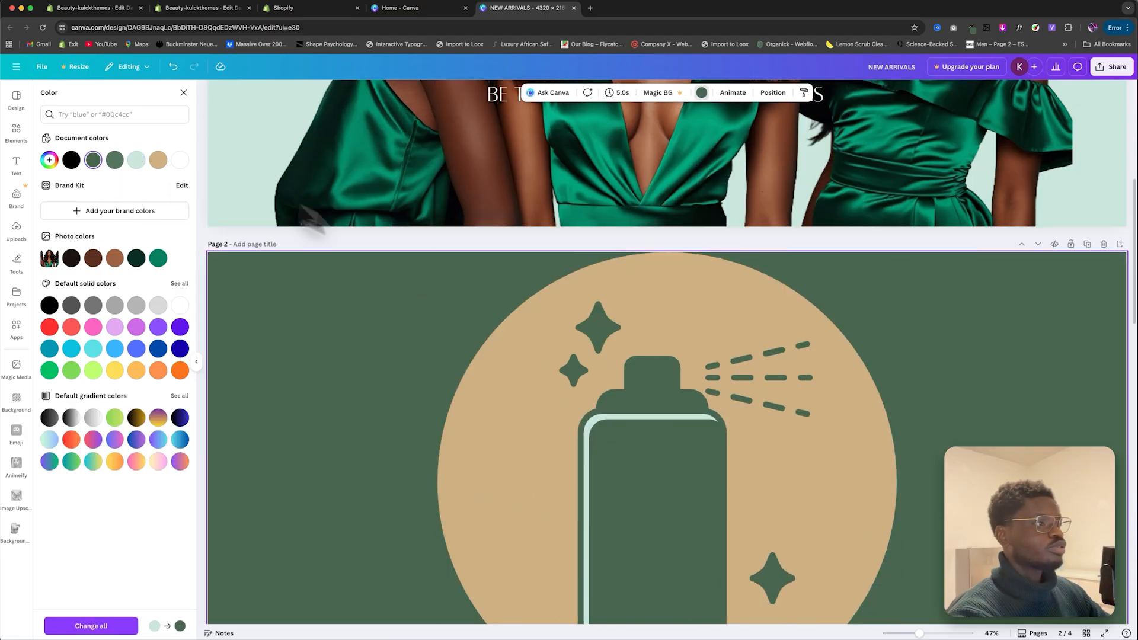
Step: Give the wig page 3 and the delivery truck page 4 the same dark green background as page 2
scroll(492, 344, "down", 10)
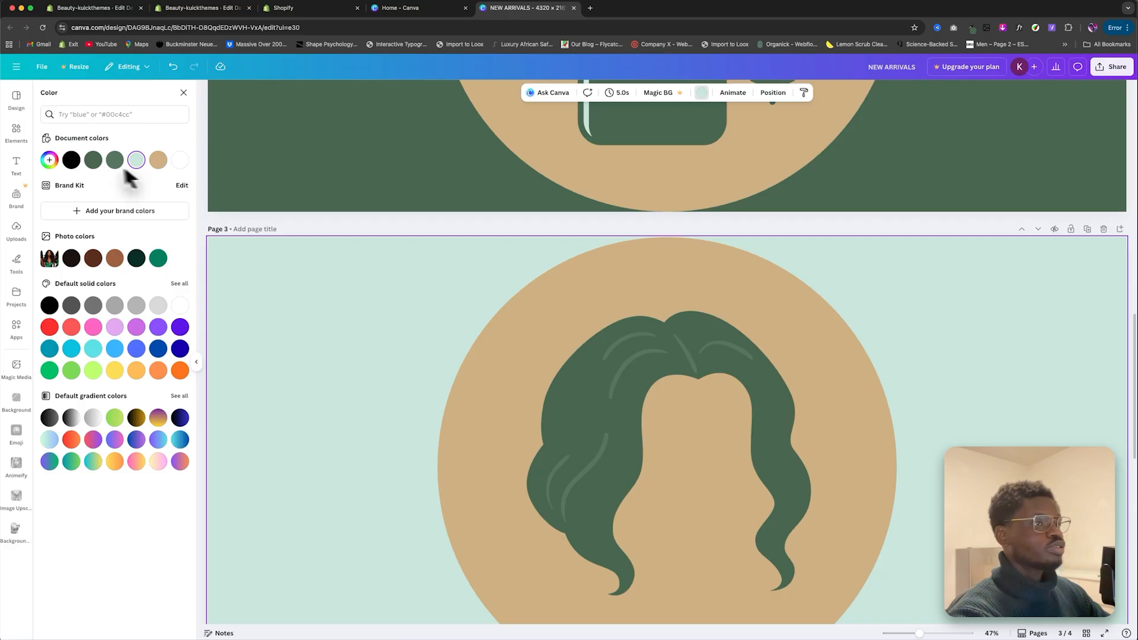
left_click(93, 160)
scroll(346, 380, "down", 8)
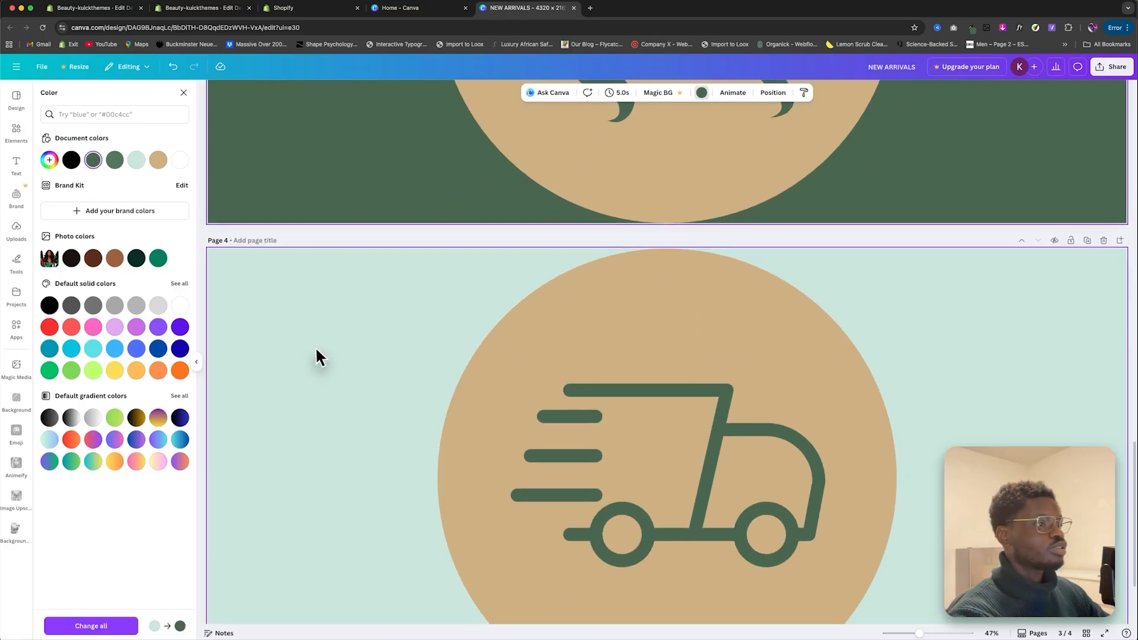
left_click(93, 159)
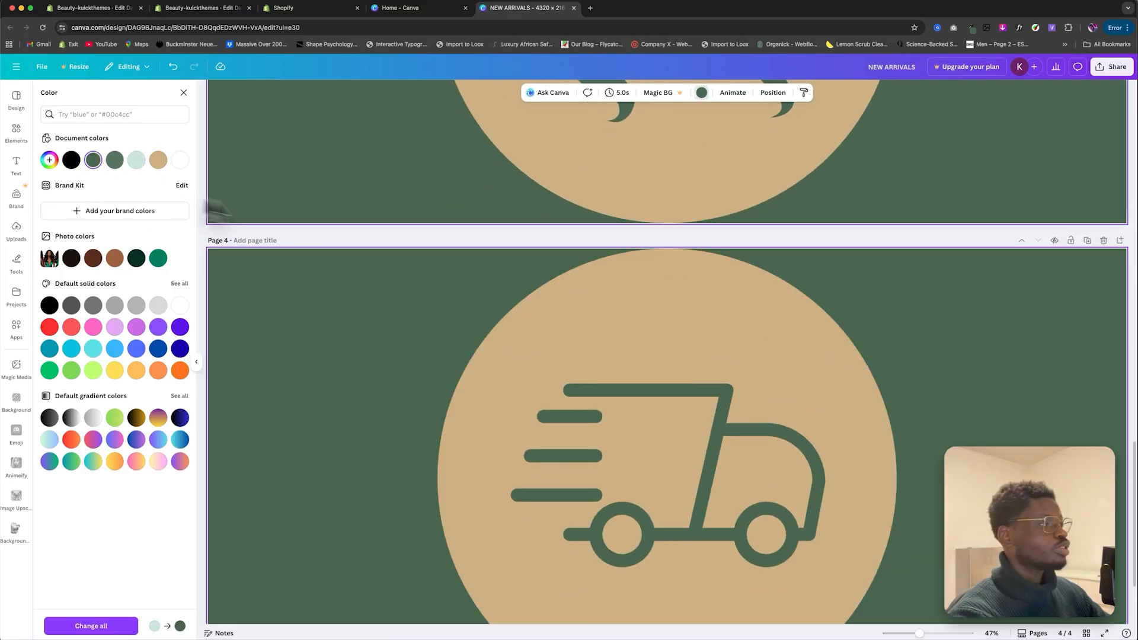
scroll(751, 367, "down", 2)
scroll(759, 371, "up", 6)
scroll(757, 374, "up", 10)
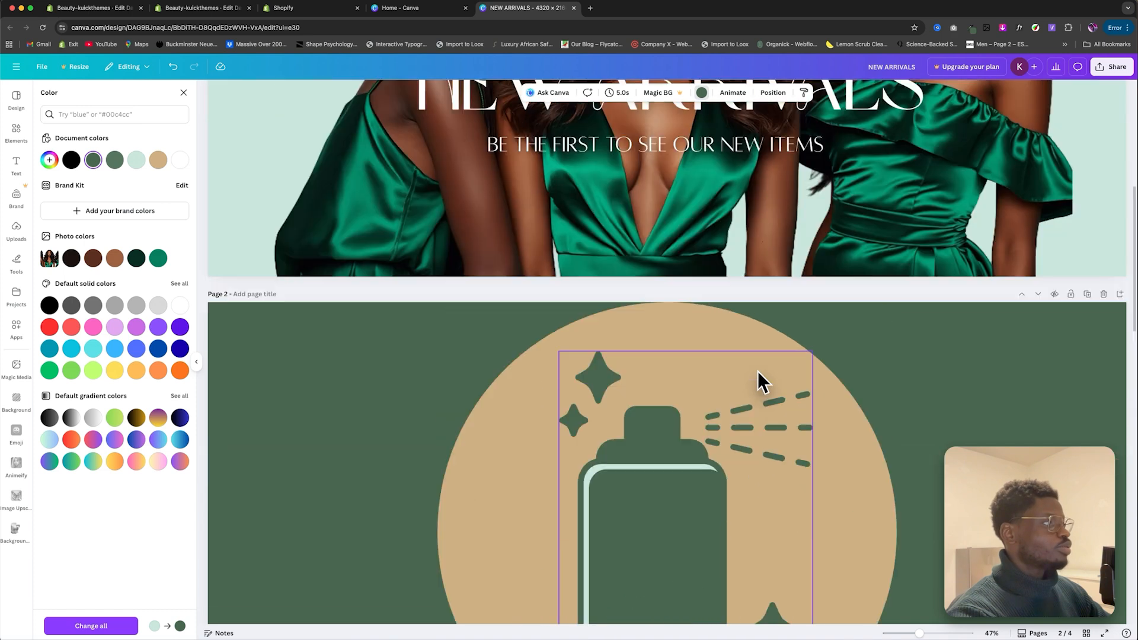
scroll(818, 518, "down", 15)
scroll(756, 503, "down", 6)
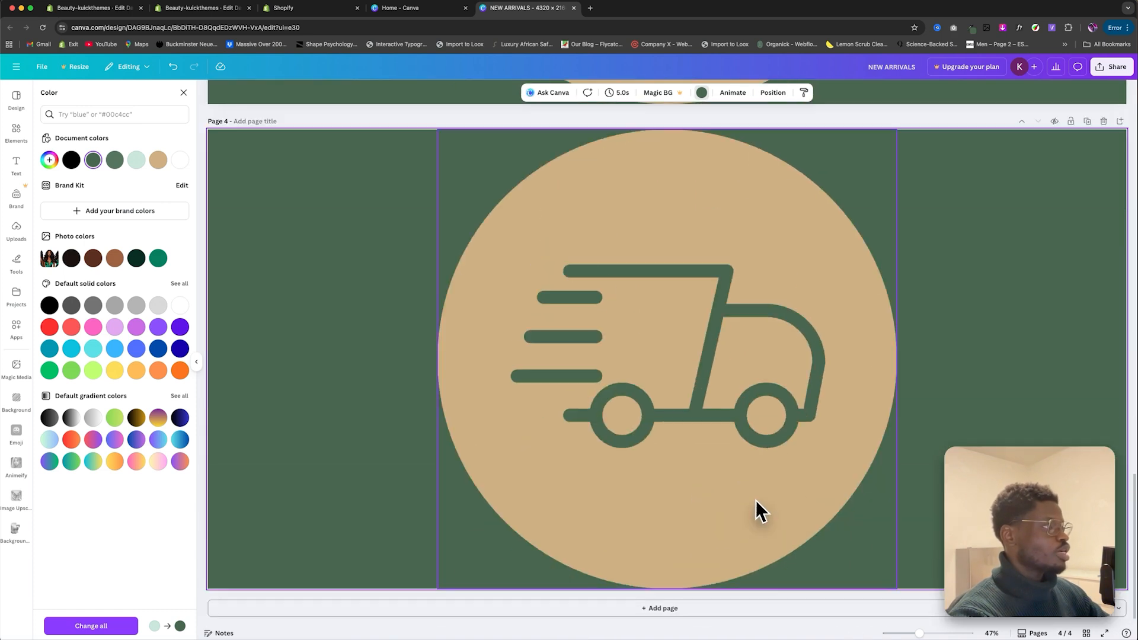
Step: Switch to the Shopify theme editor and set the stored tan-circle bottle icon 5_c453d2b9 as the QUALIY HAIR column's image
left_click(182, 8)
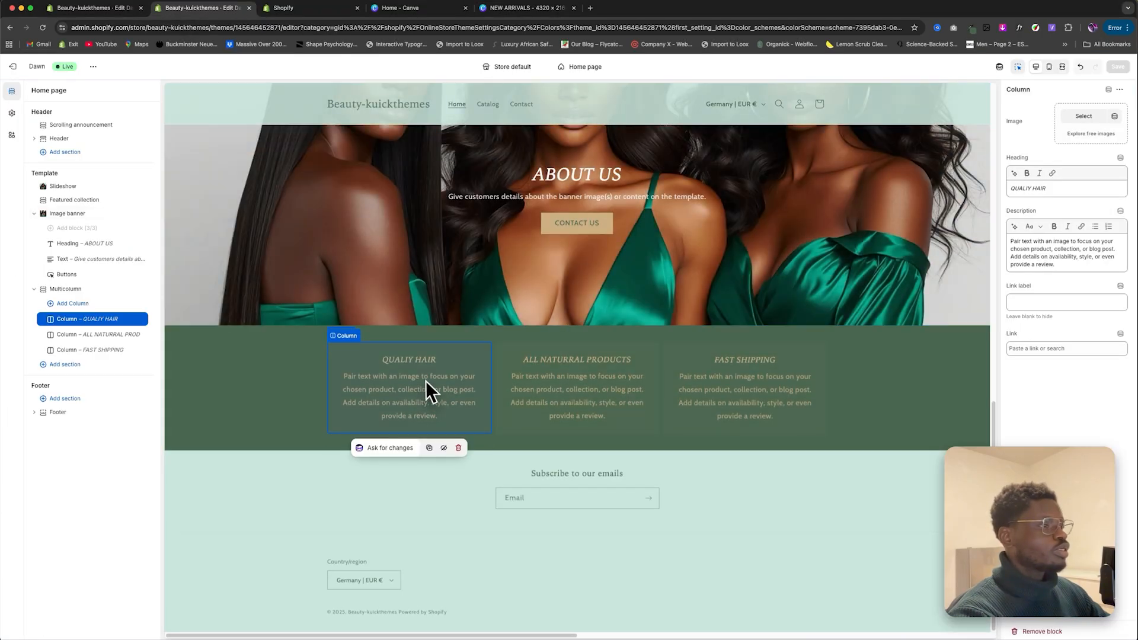
left_click(427, 376)
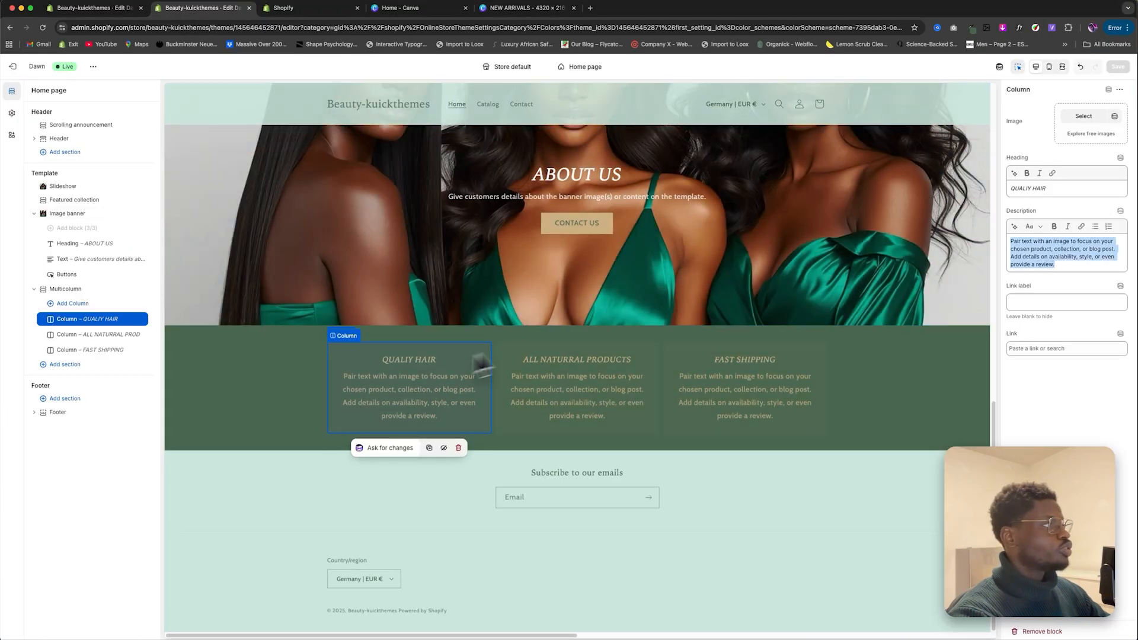
left_click(1089, 118)
scroll(638, 374, "down", 5)
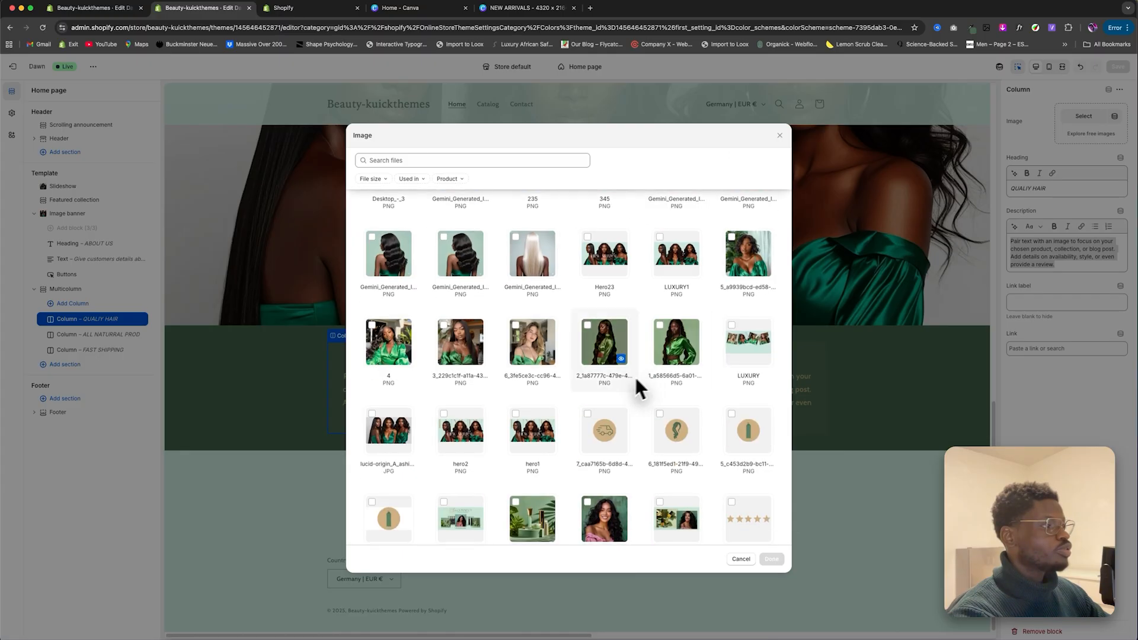
scroll(541, 405, "down", 1)
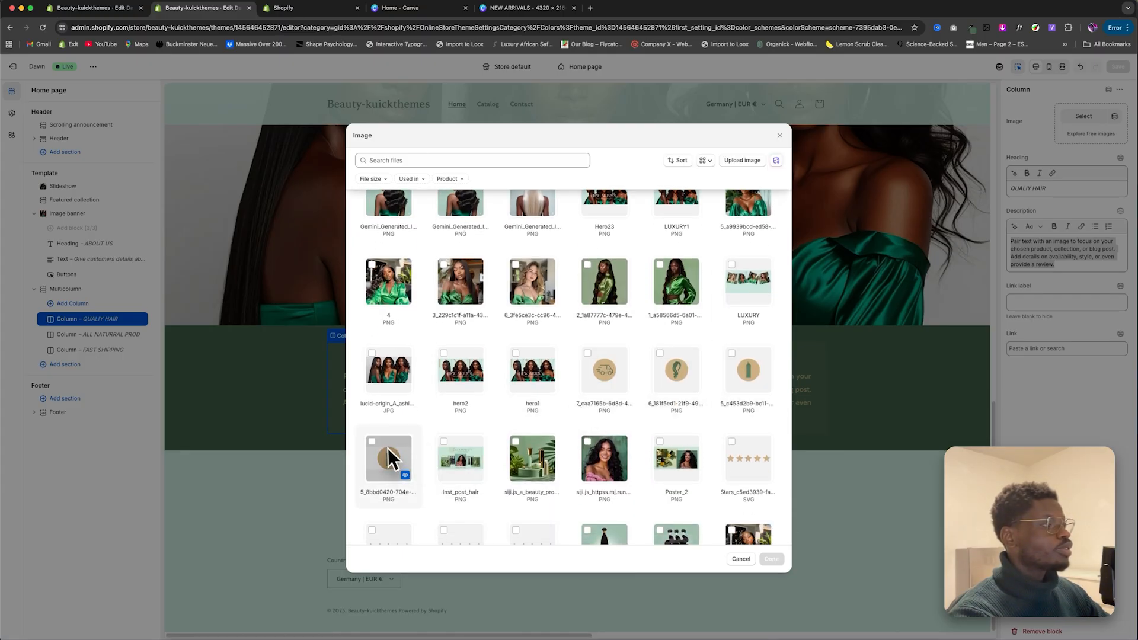
left_click(741, 370)
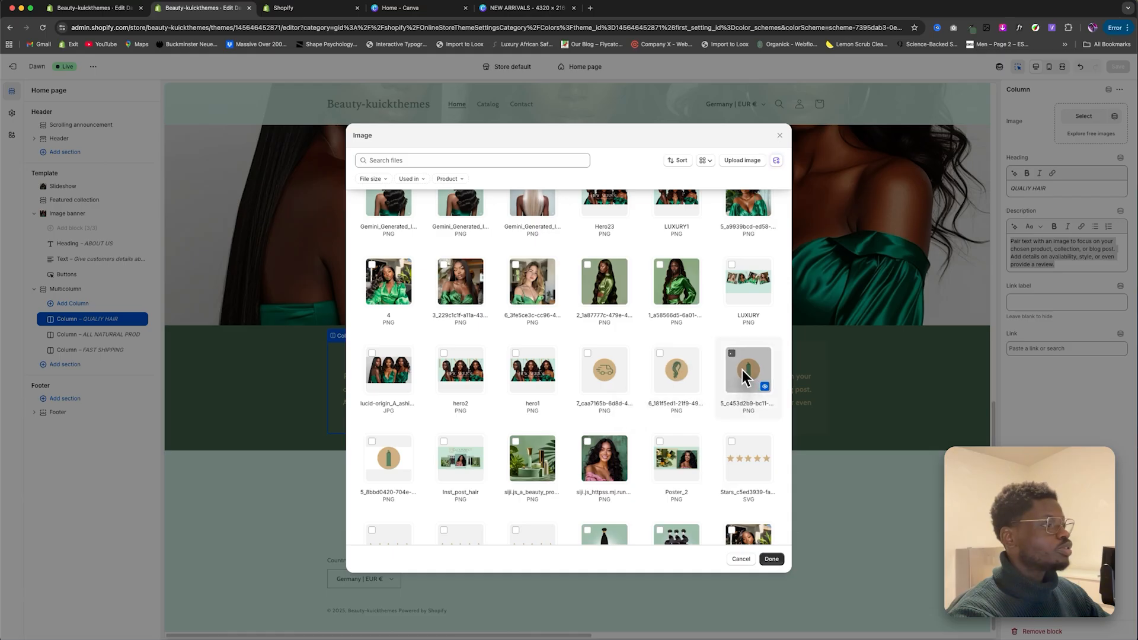
left_click(771, 561)
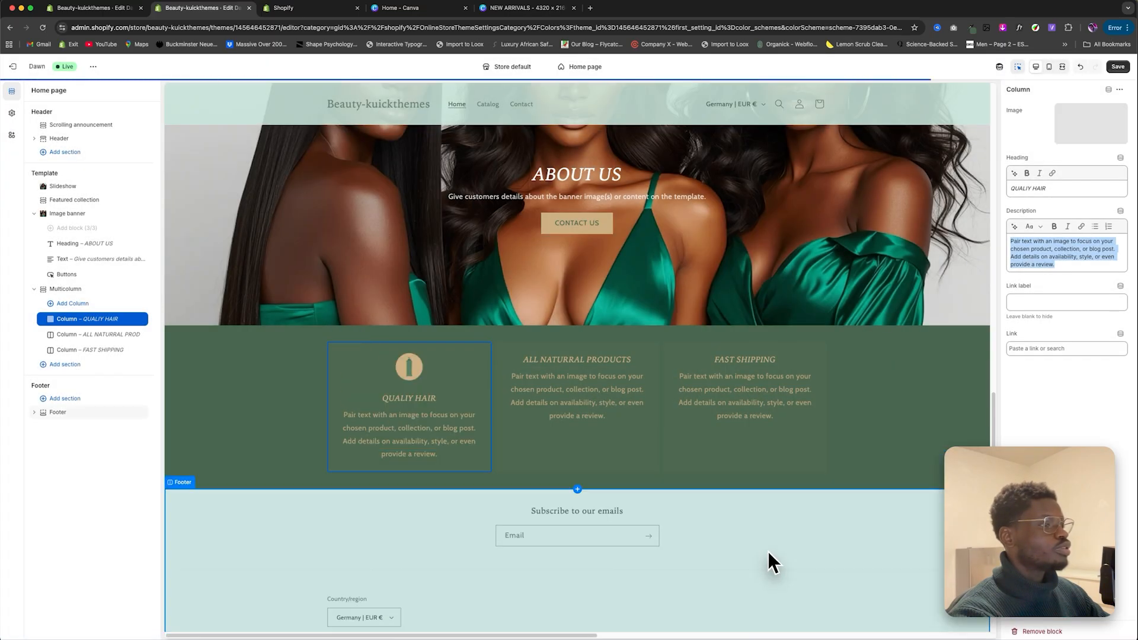
Step: Set the stored tan-circle hair icon as the image of the ALL NATURRAL PRODUCTS column
left_click(598, 410)
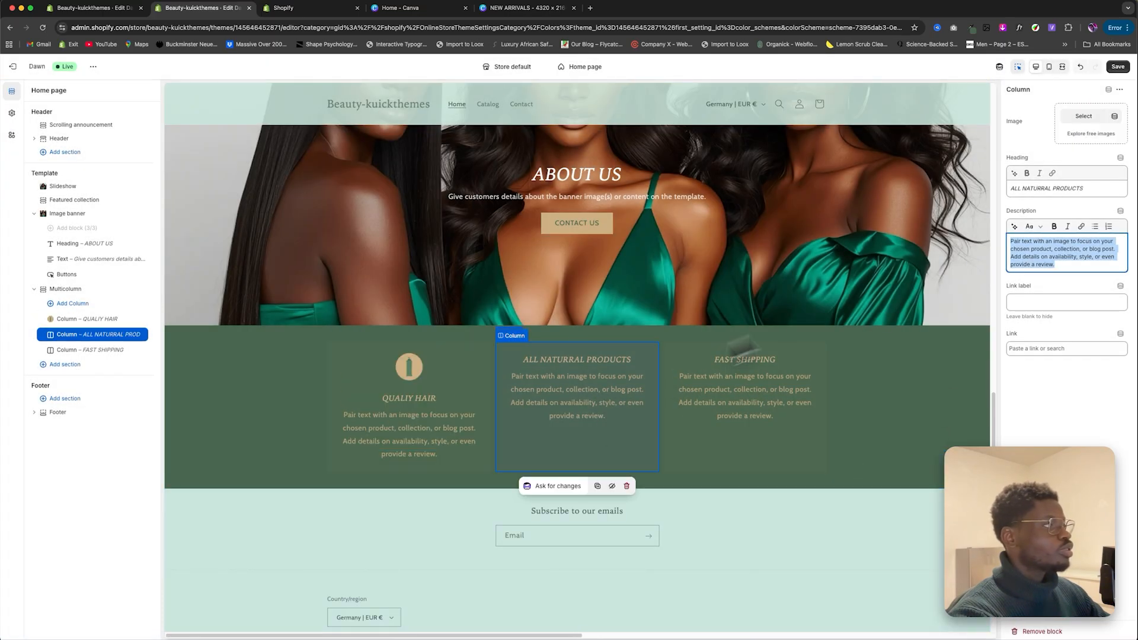
left_click(1083, 118)
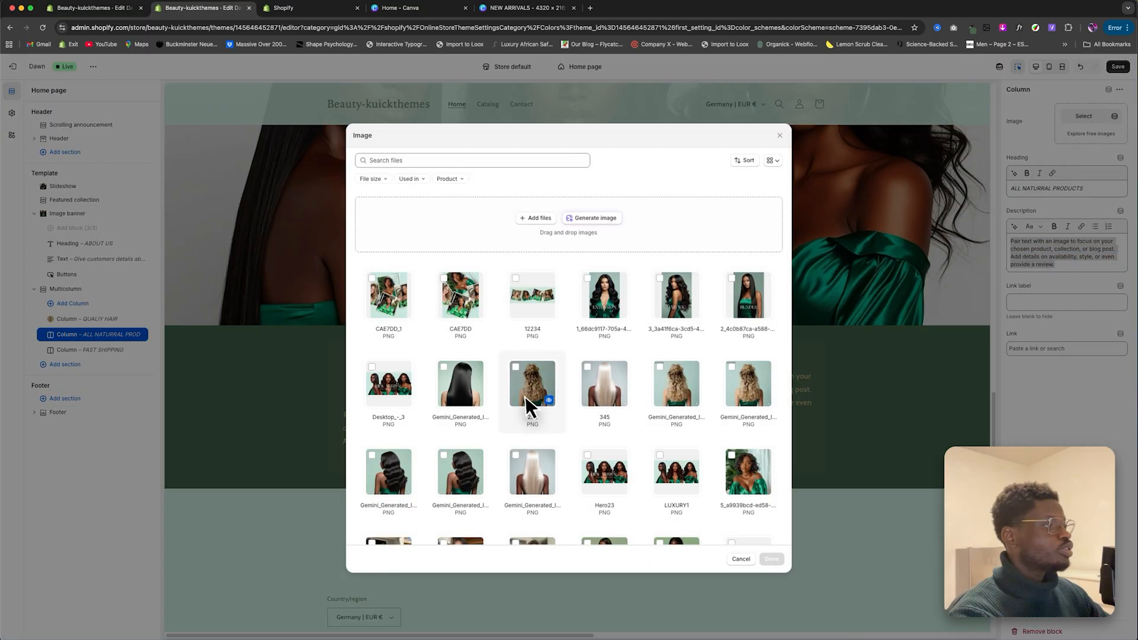
scroll(525, 396, "down", 5)
left_click(675, 272)
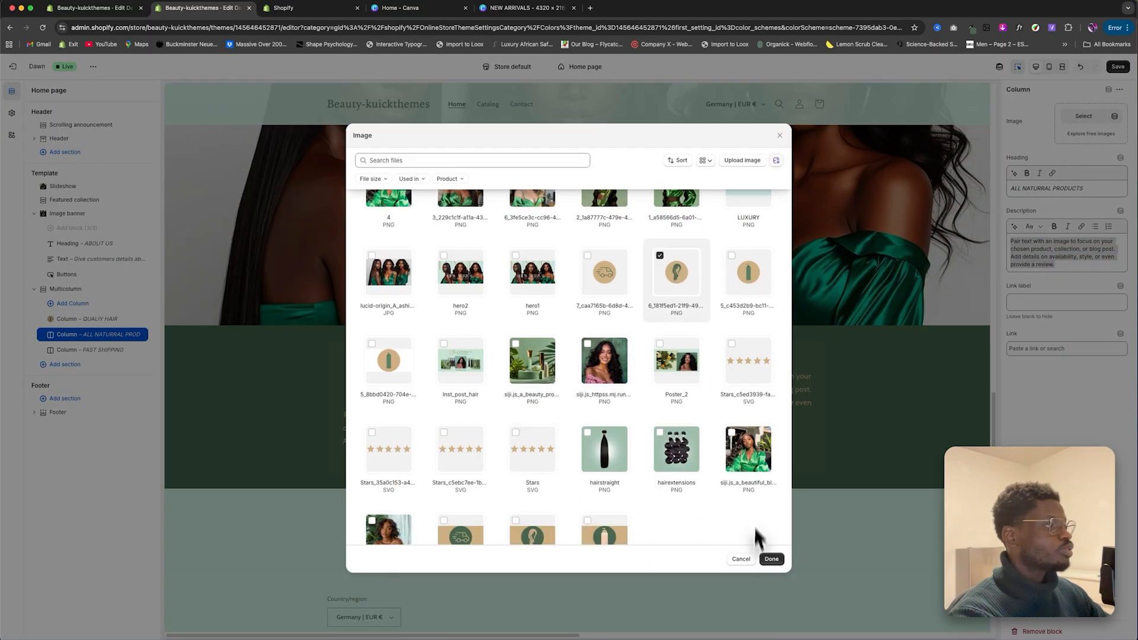
left_click(772, 558)
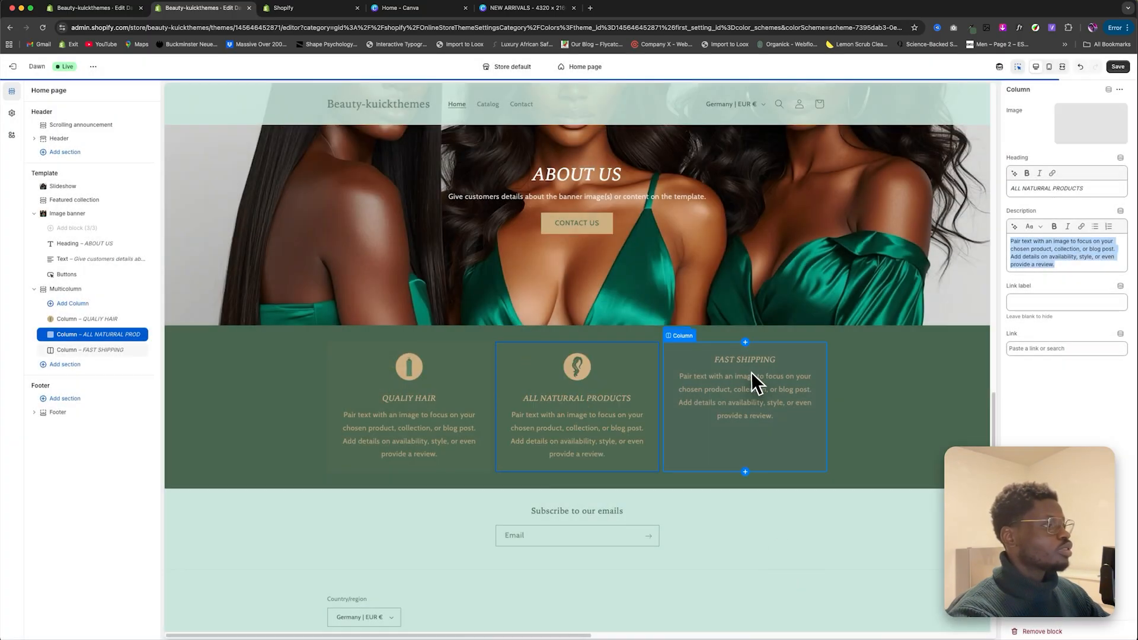
Step: Set the stored delivery truck icon as the FAST SHIPPING column's image and save the theme
left_click(752, 373)
left_click(1083, 116)
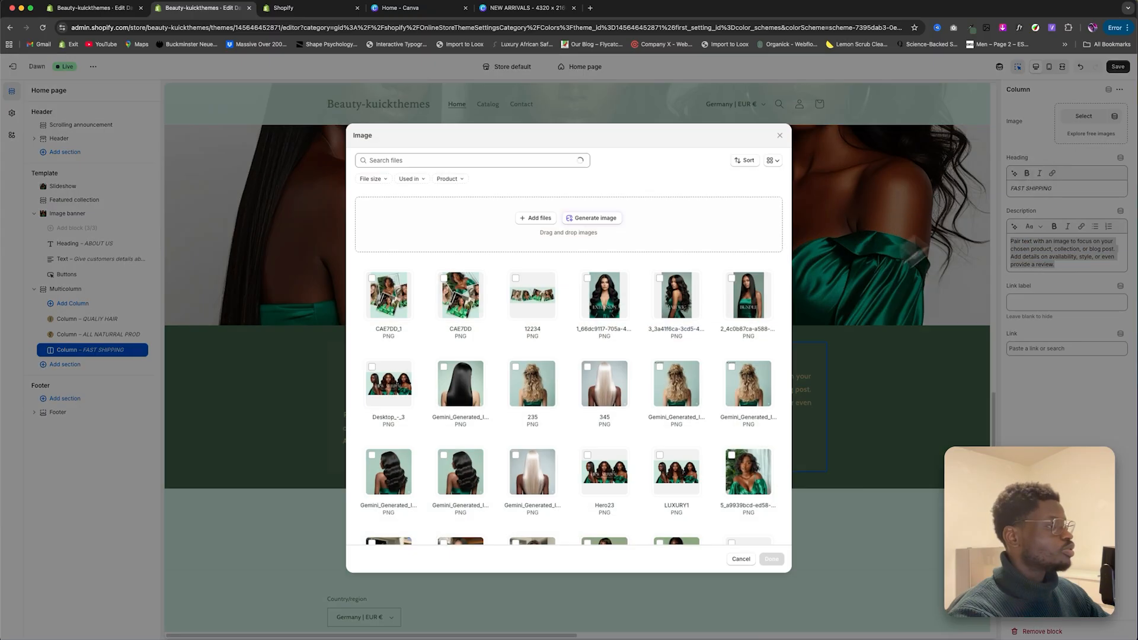
scroll(599, 441, "down", 3)
scroll(599, 441, "down", 2)
left_click(748, 510)
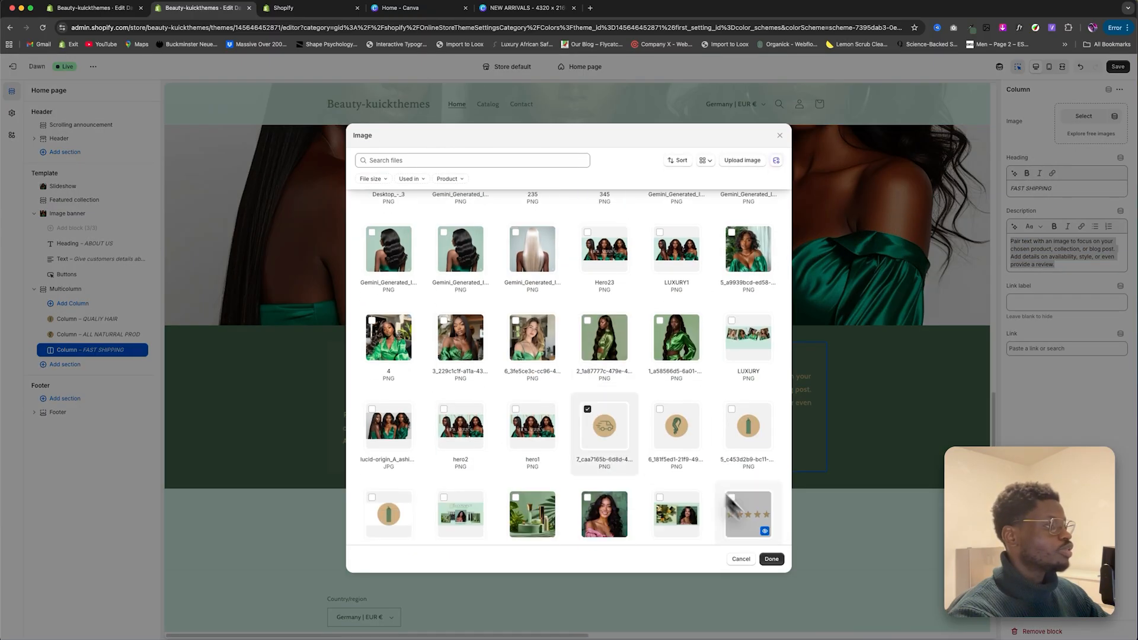
left_click(773, 560)
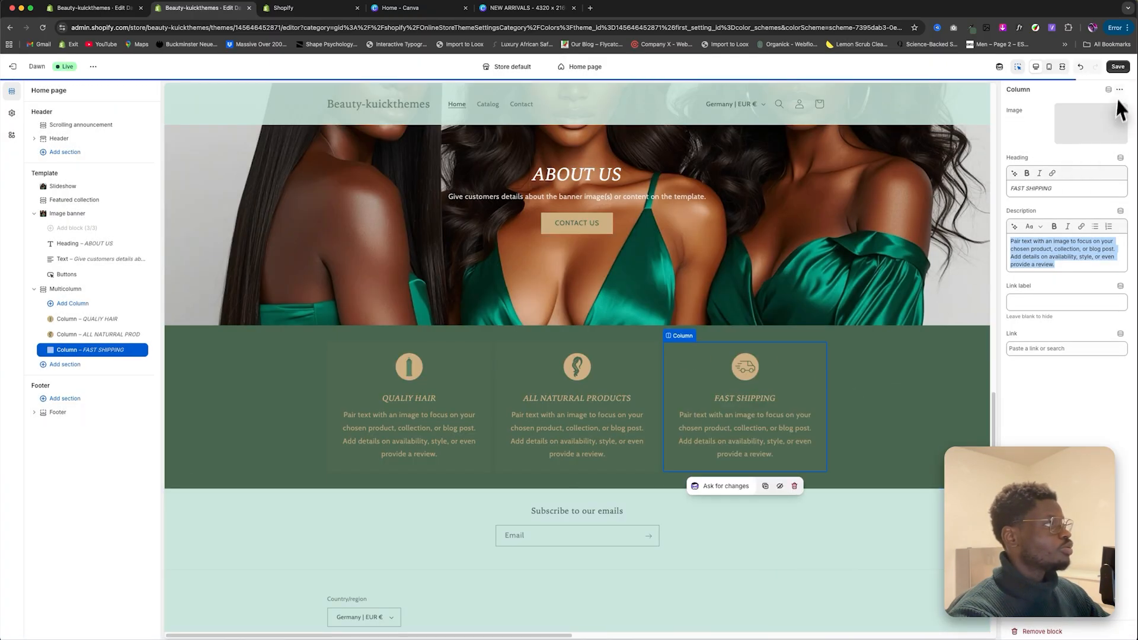
left_click(1117, 67)
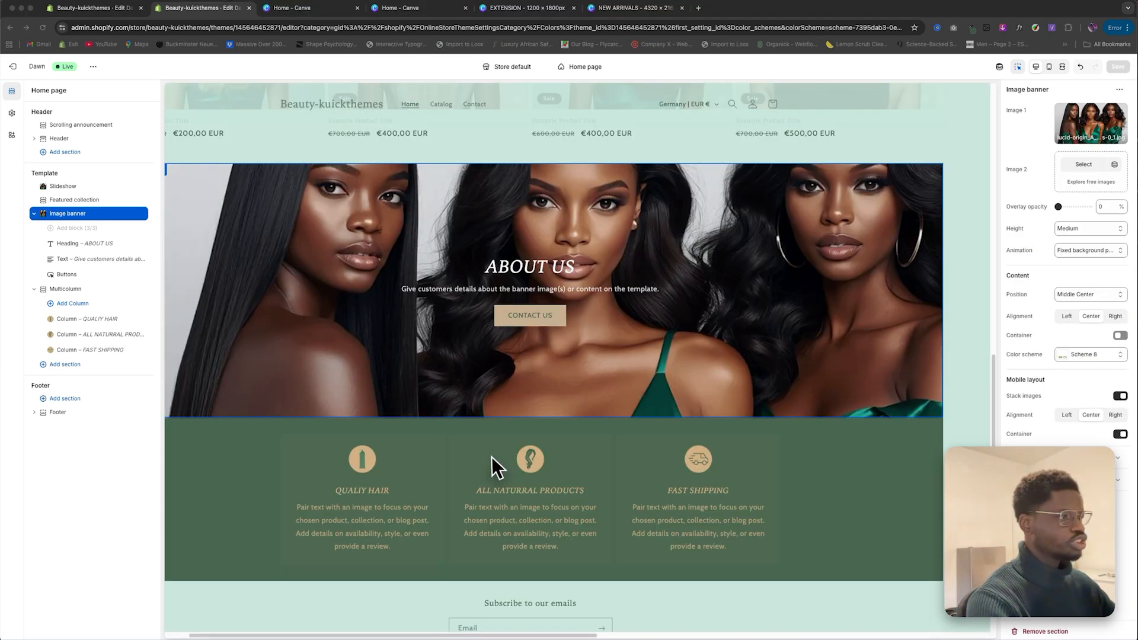
Step: Add a Collection list section below the Multicolumn section in the home page template
scroll(493, 456, "down", 3)
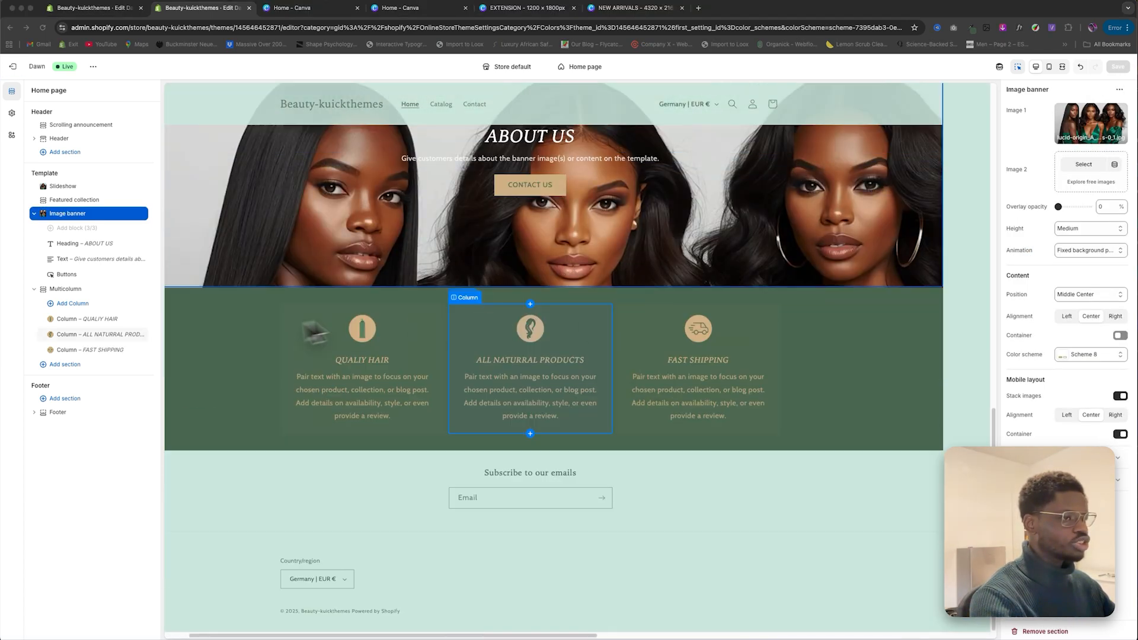
left_click(62, 364)
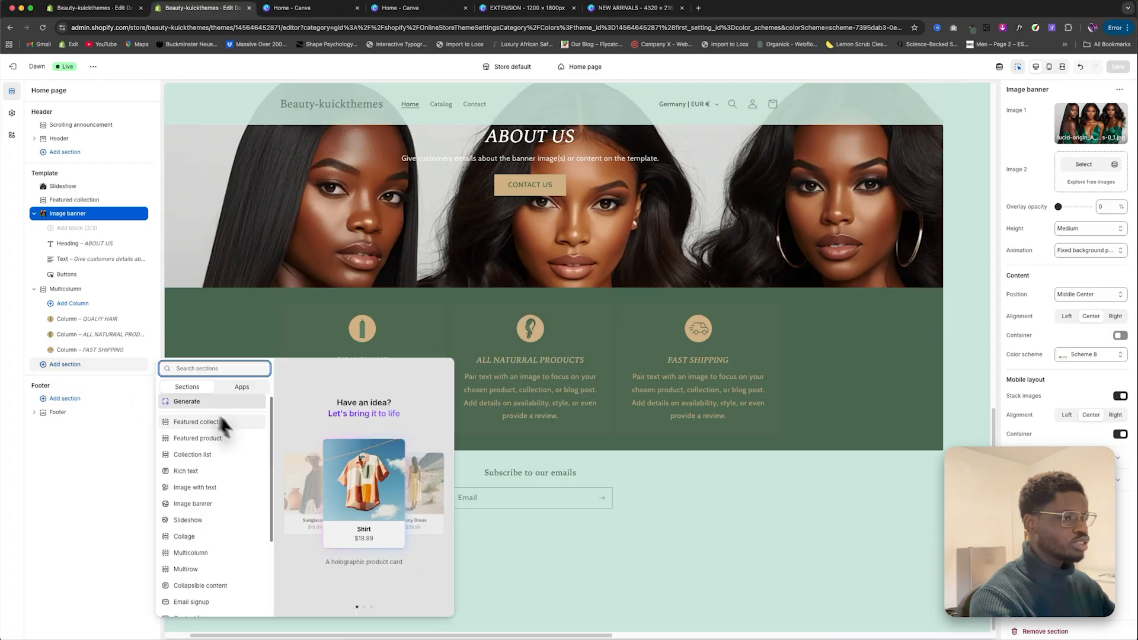
left_click(230, 456)
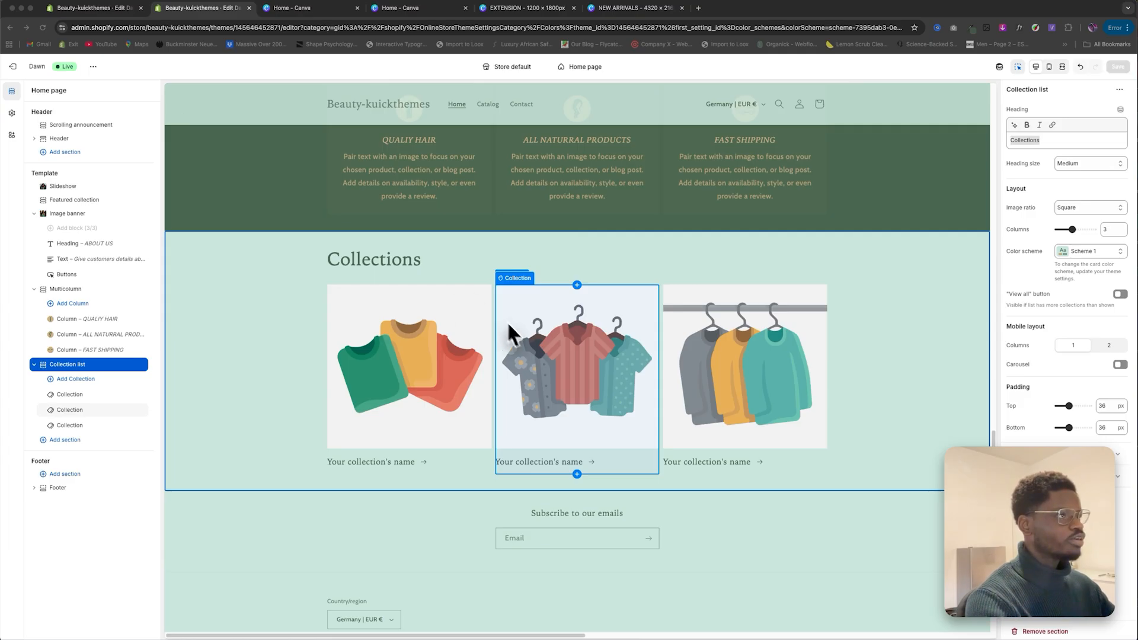
Step: Switch to Canva and create a new custom-size design of 1200 × 1600 px
left_click(400, 8)
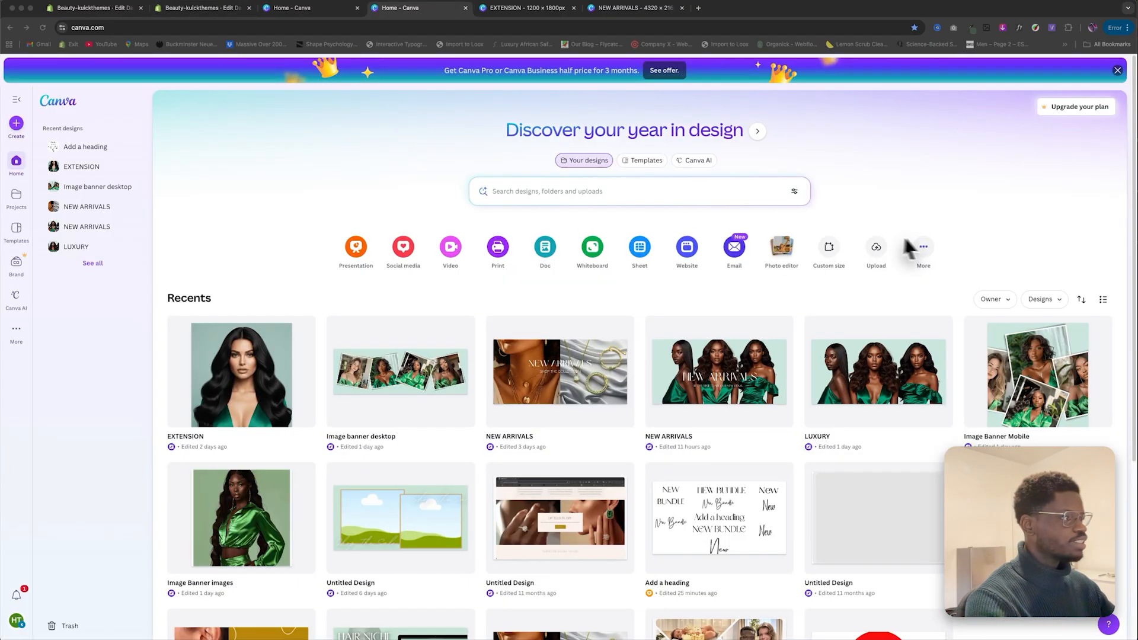
left_click(829, 249)
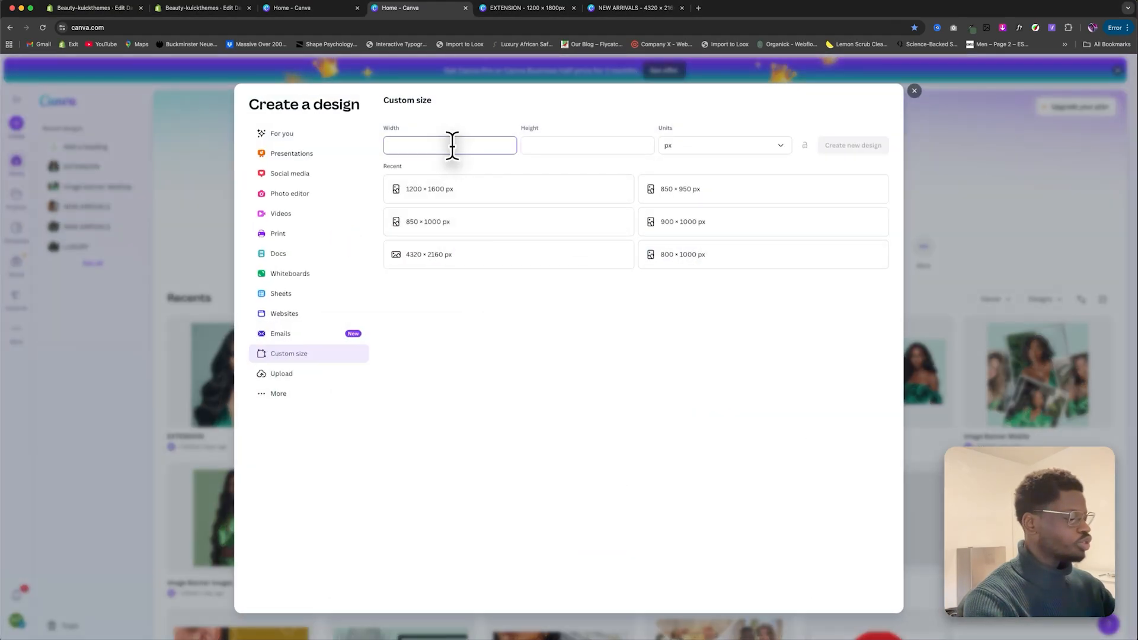
type("1200")
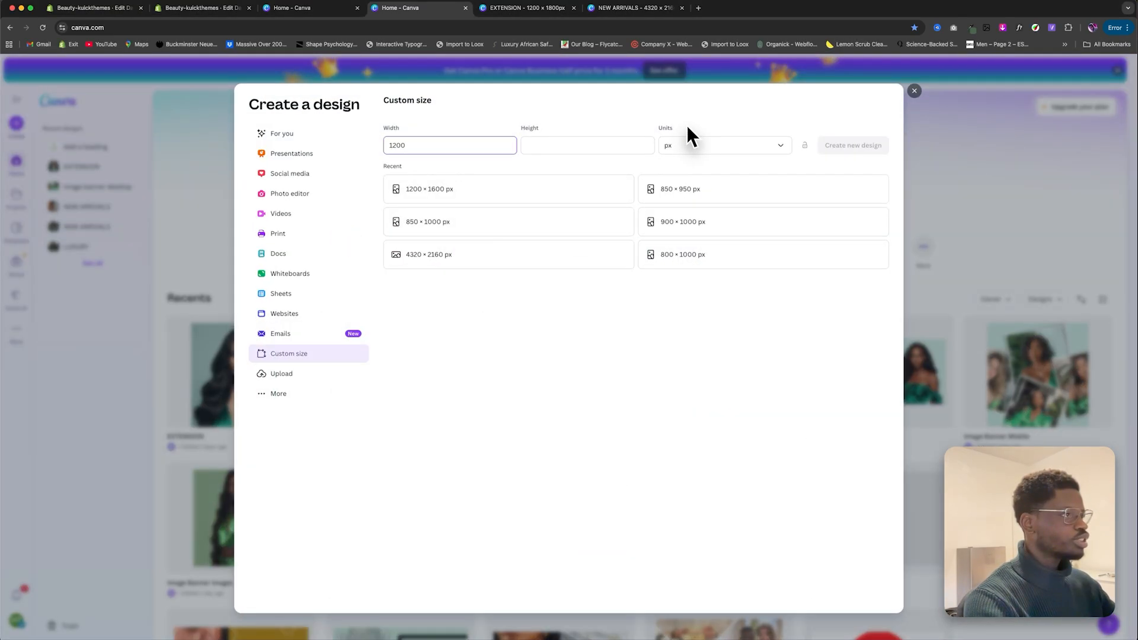
left_click(587, 144)
type("1600")
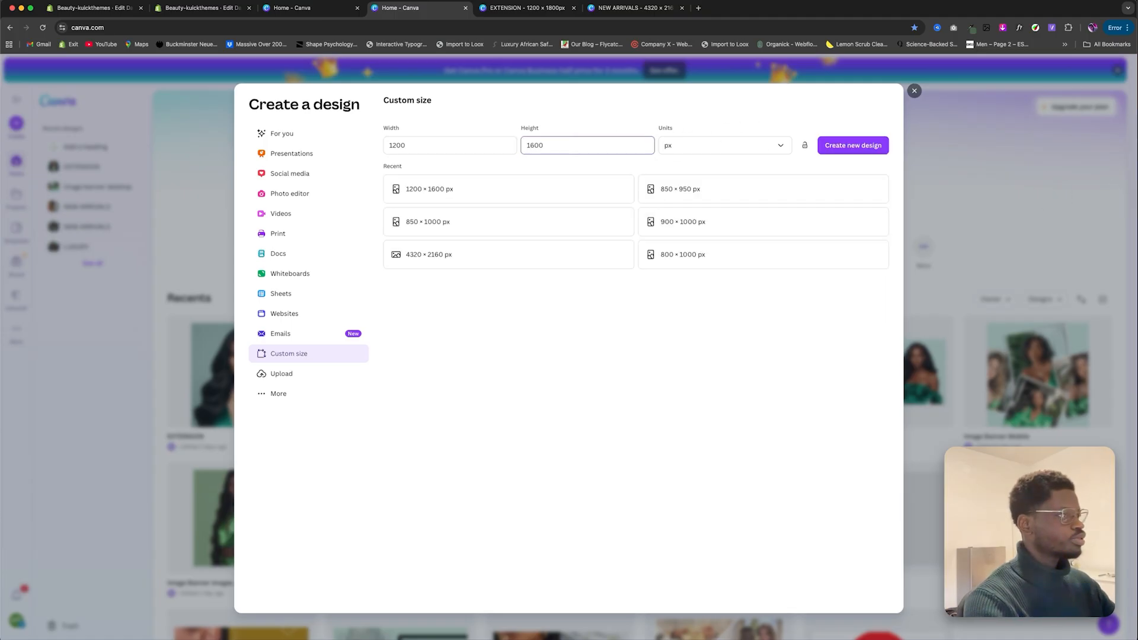
left_click(863, 152)
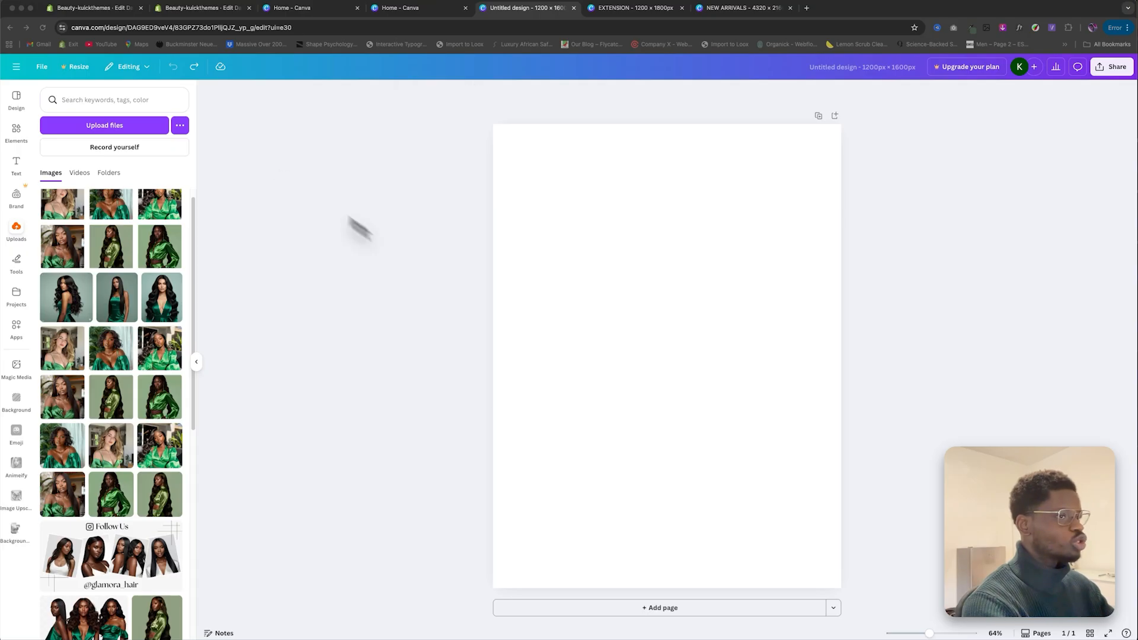
Step: Fill the page with the uploaded photo of the straight-haired model in a green dress and add the heading BUNDLE
left_click(16, 234)
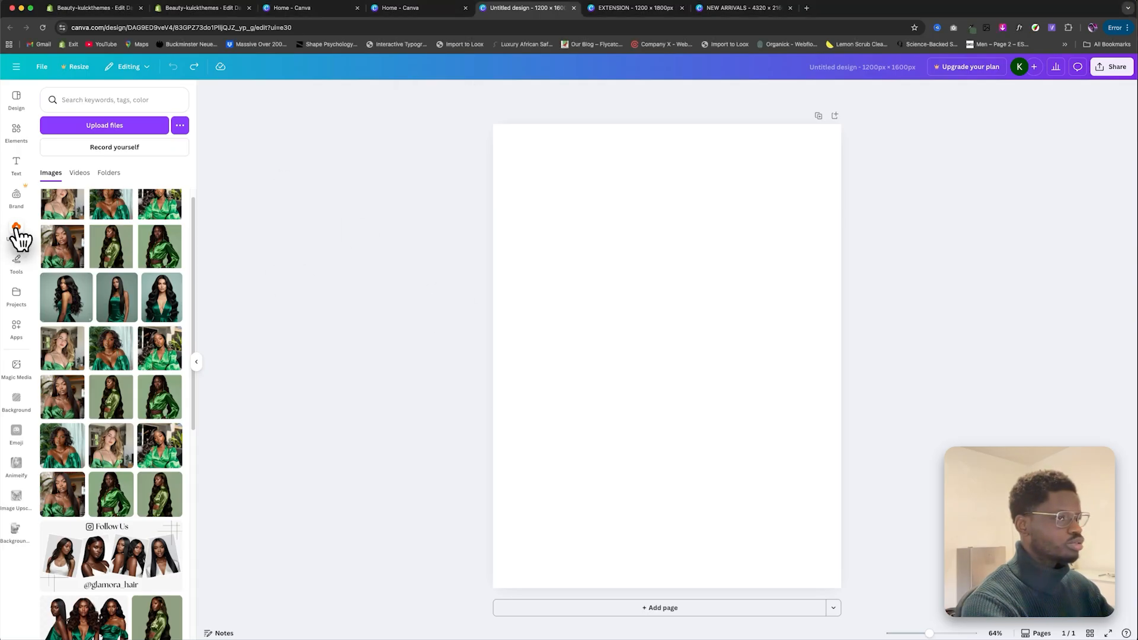
left_click_drag(118, 314, 425, 205)
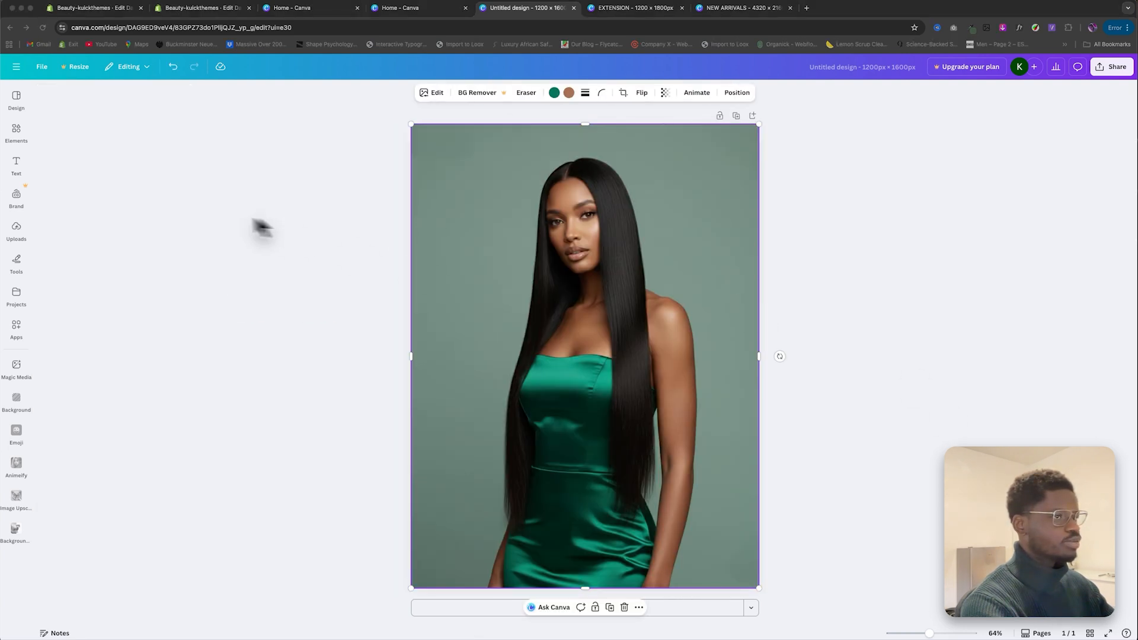
left_click(16, 167)
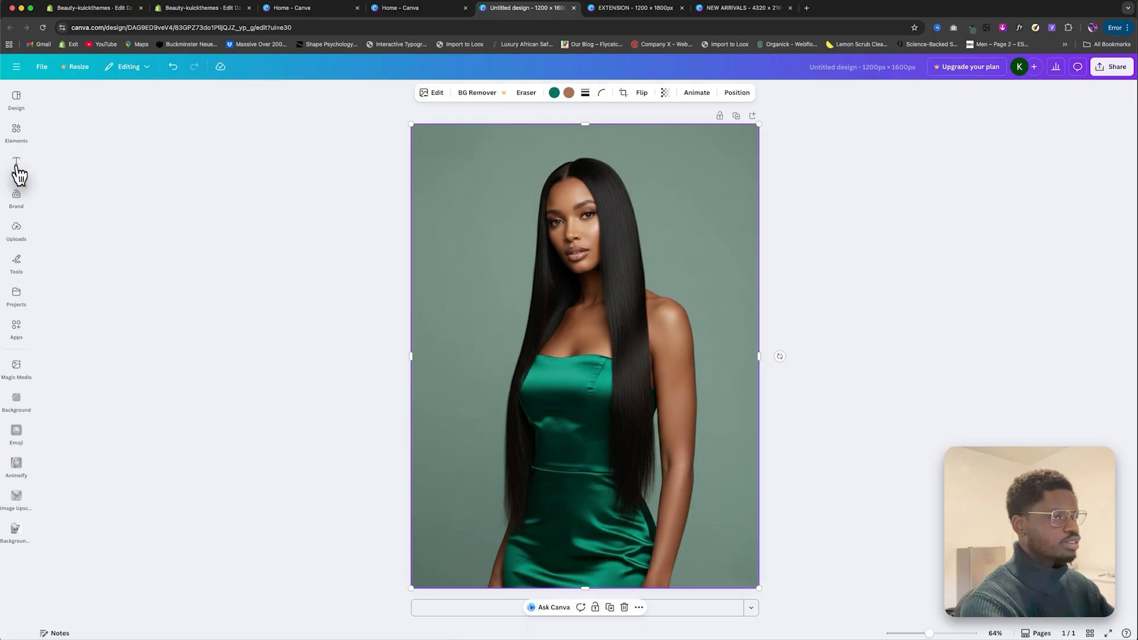
left_click(18, 167)
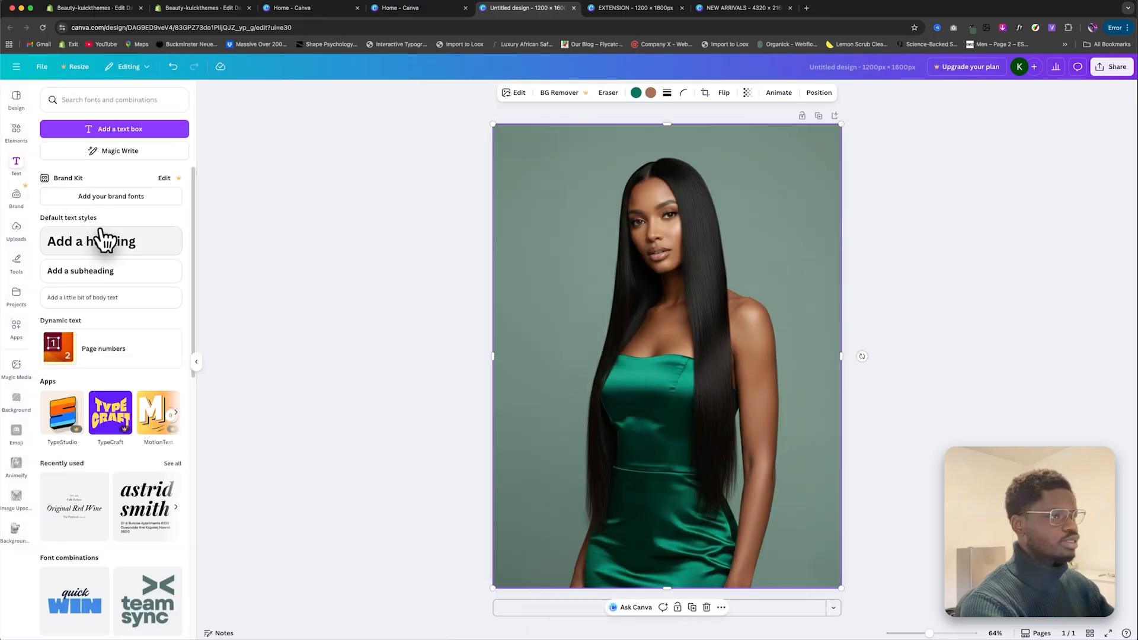
left_click(104, 249)
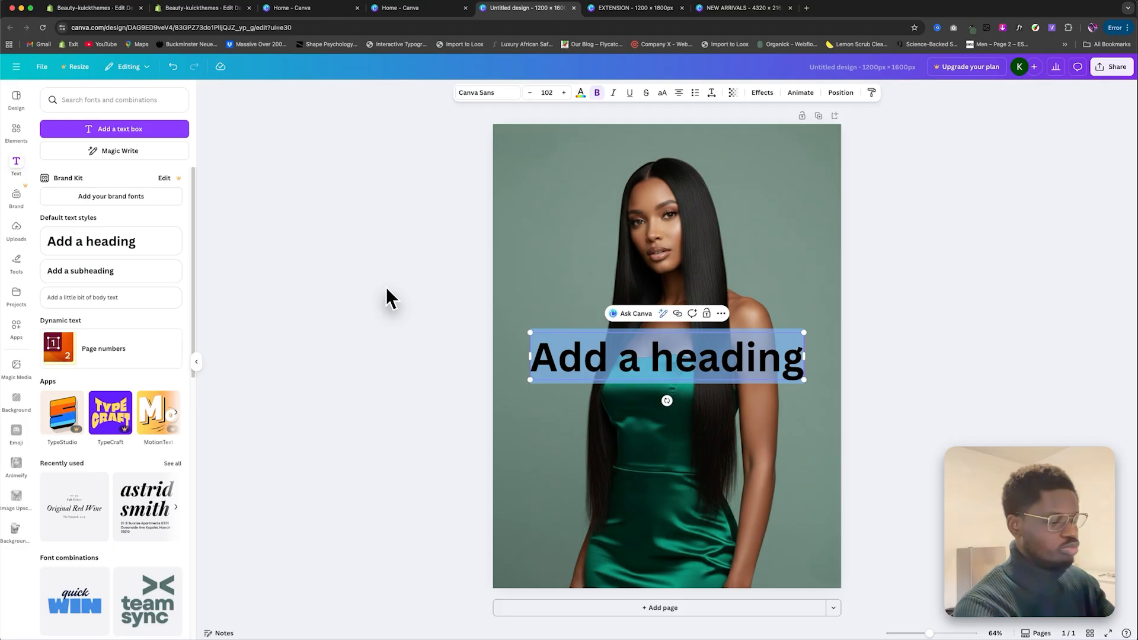
type("BUNDLE")
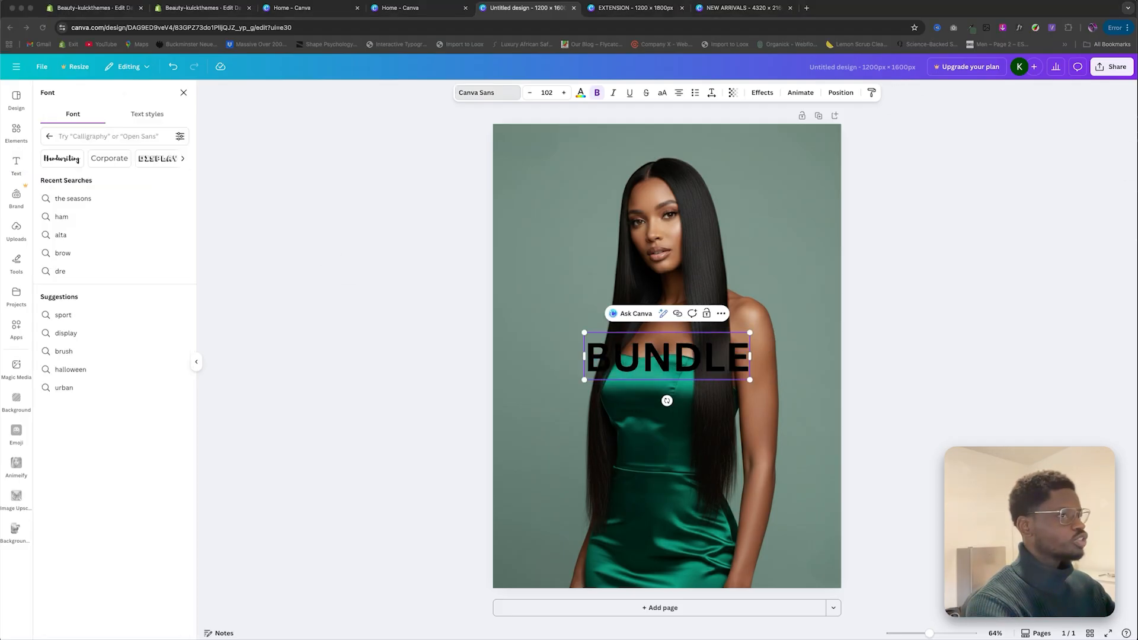
Step: Change the font of the BUNDLE title to The Seasons
left_click(730, 363)
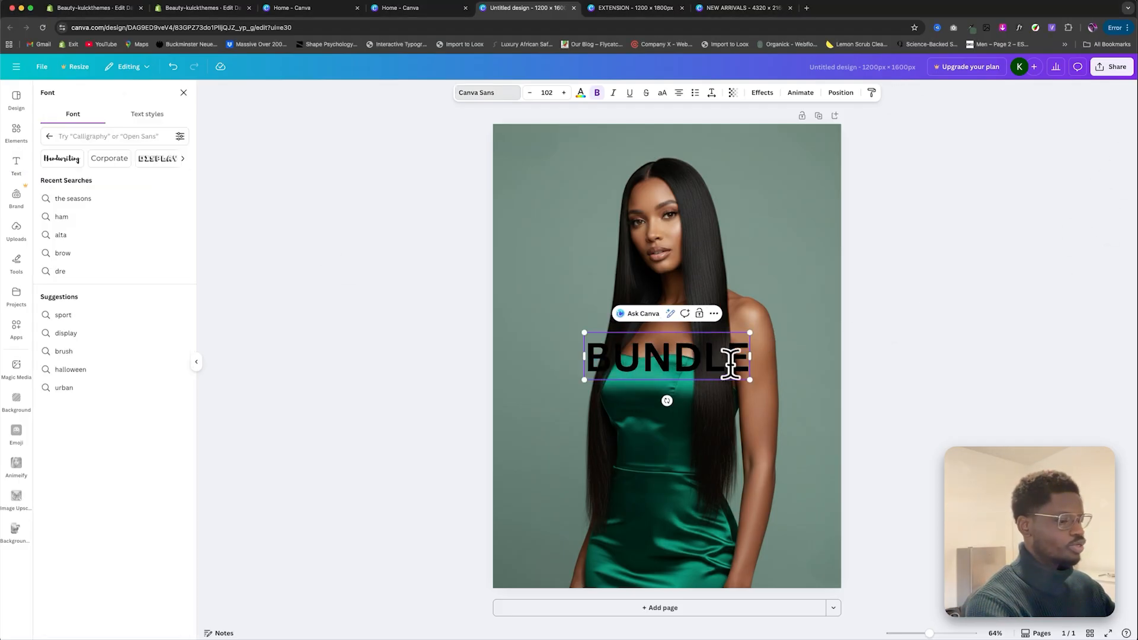
double_click(729, 363)
left_click(93, 133)
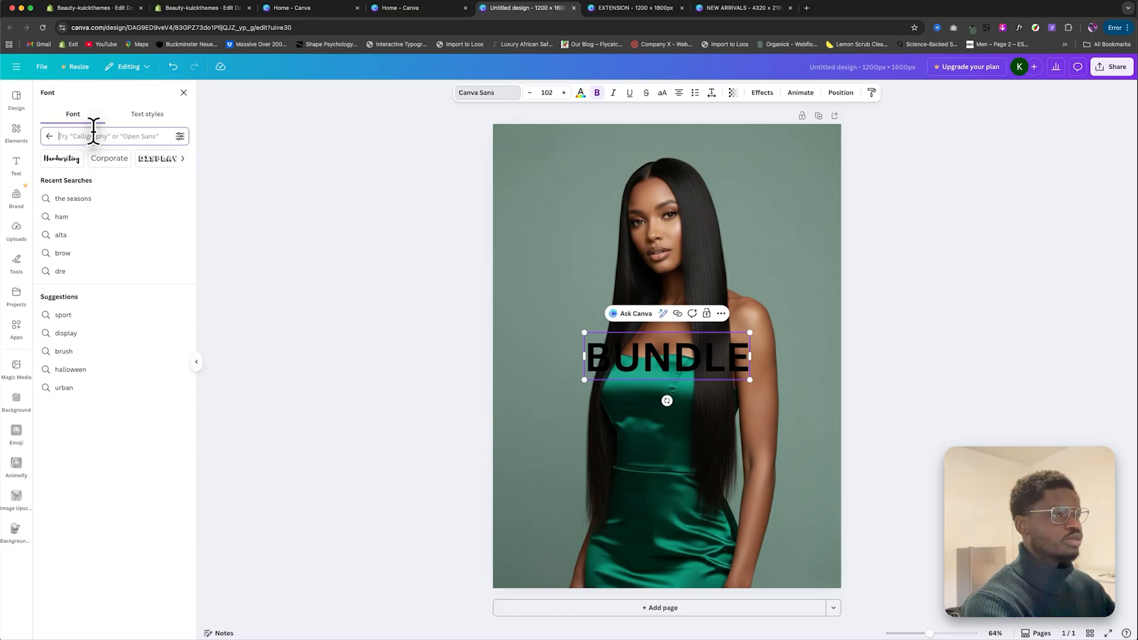
type("th sea")
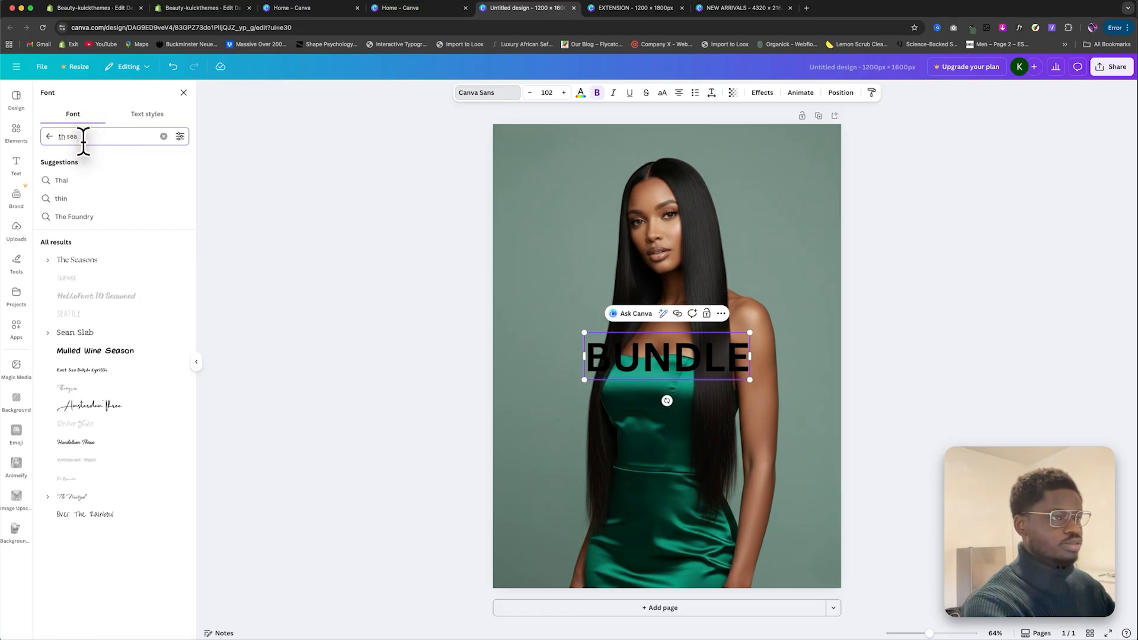
left_click(113, 264)
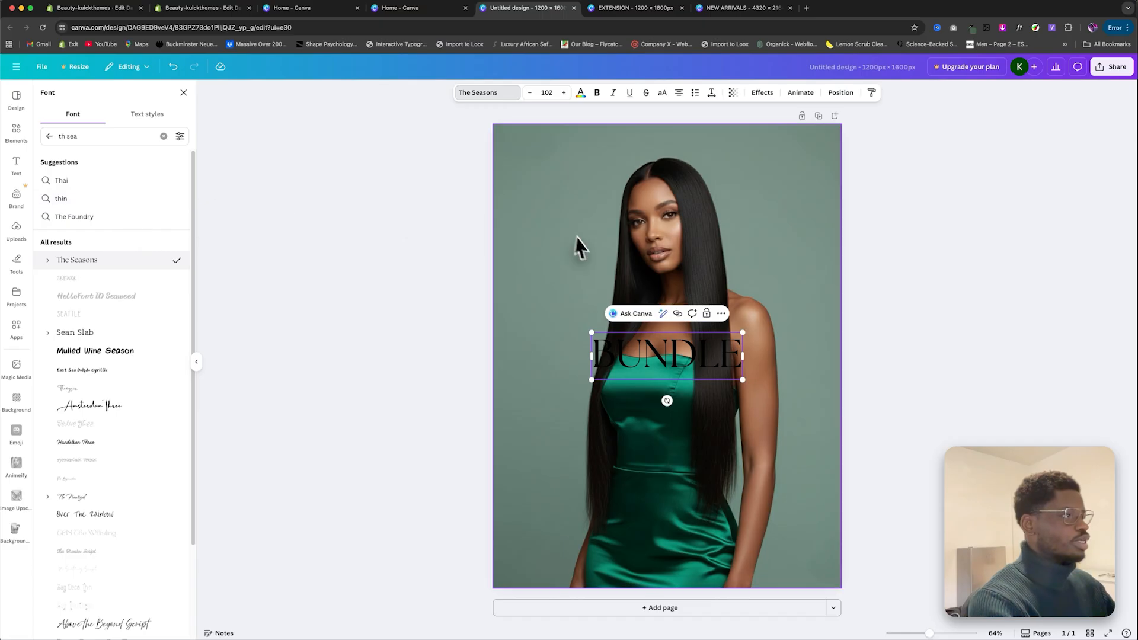
Step: Color the BUNDLE title white and set its font size to 132
double_click(692, 347)
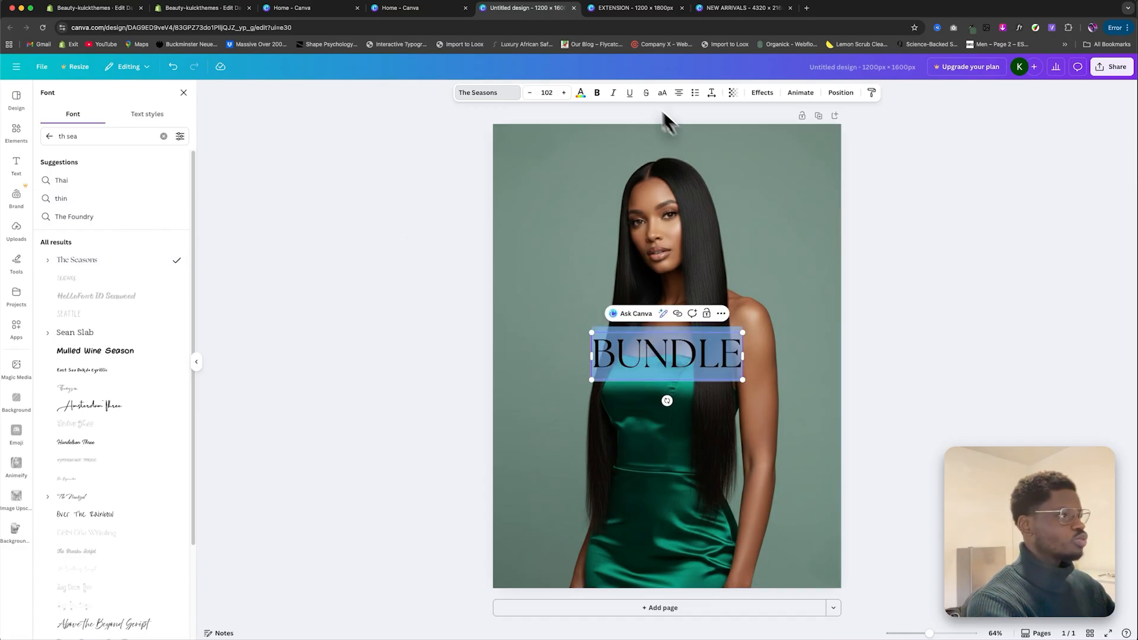
left_click(581, 93)
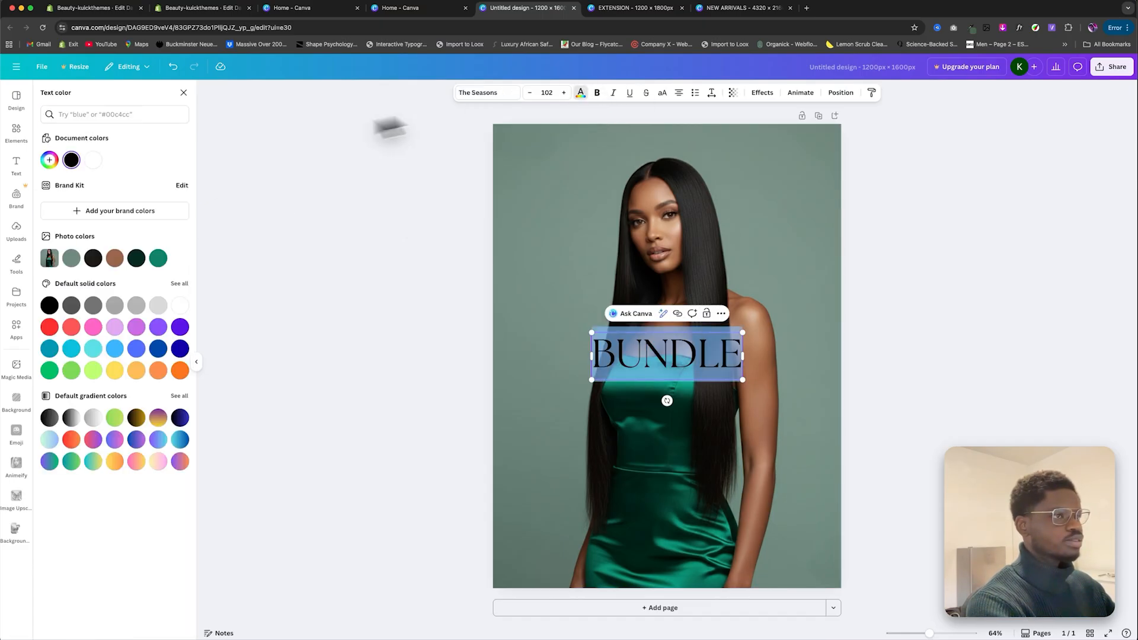
left_click(94, 161)
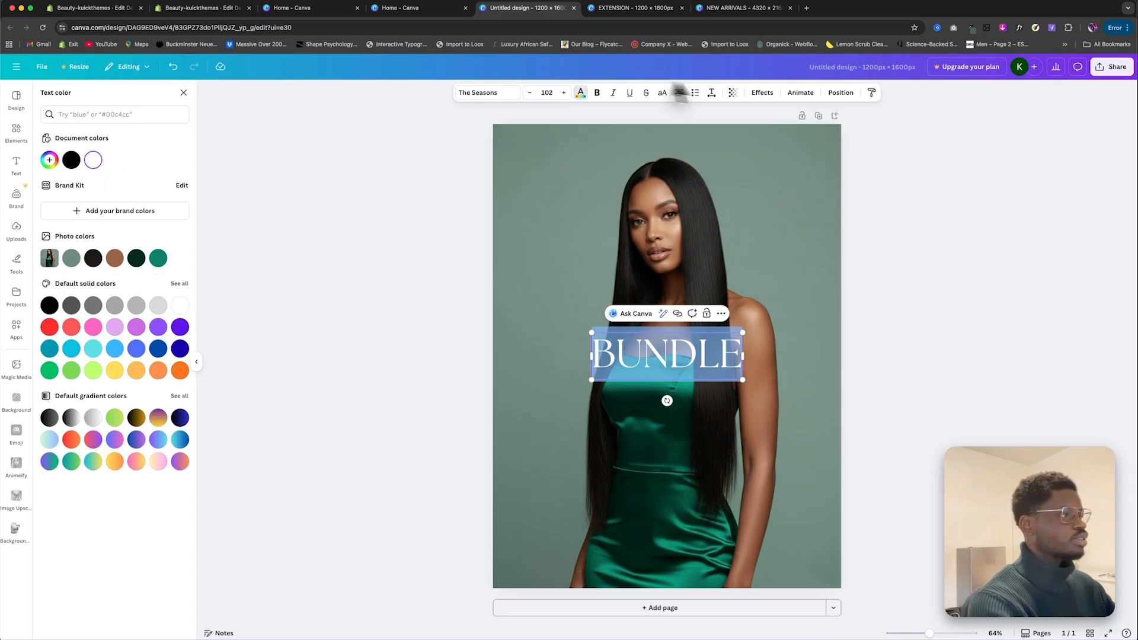
left_click(547, 93)
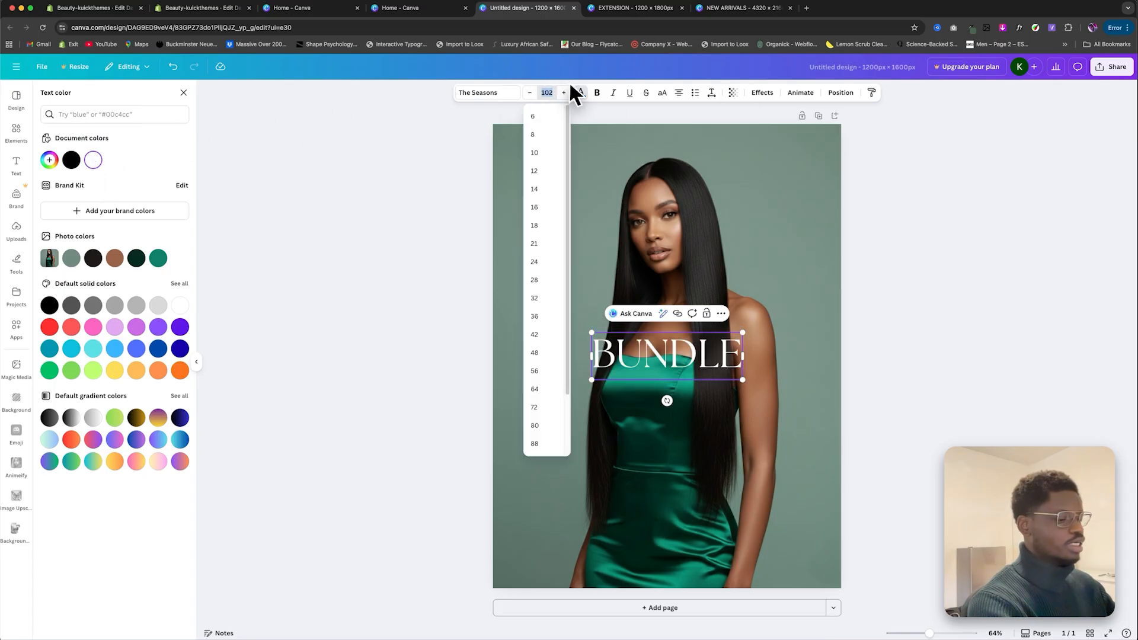
type("132")
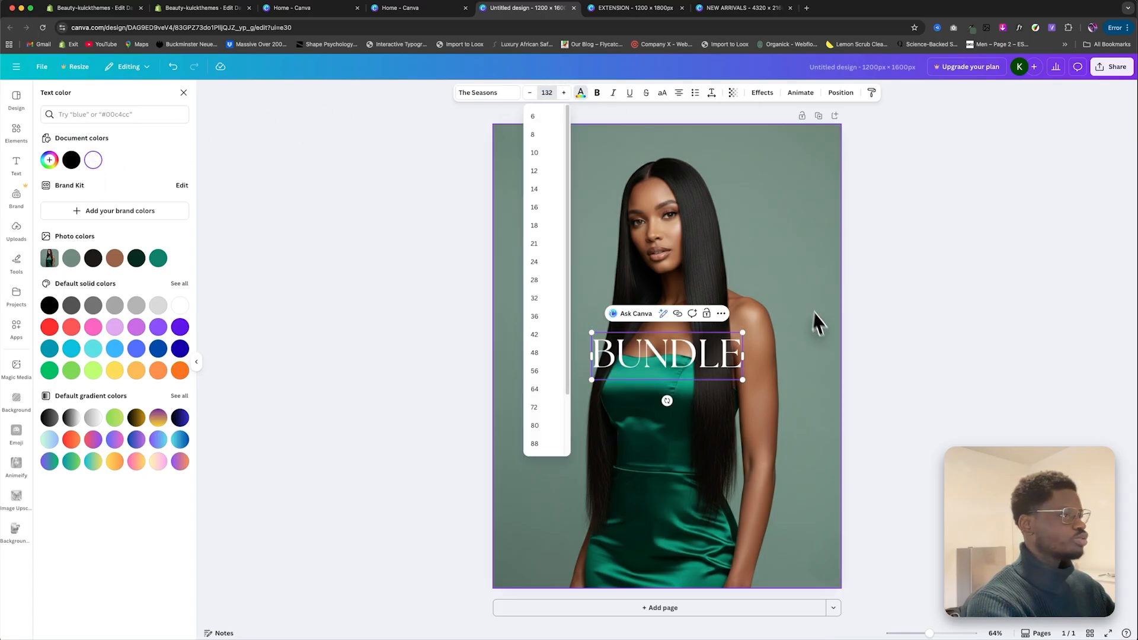
key("Return")
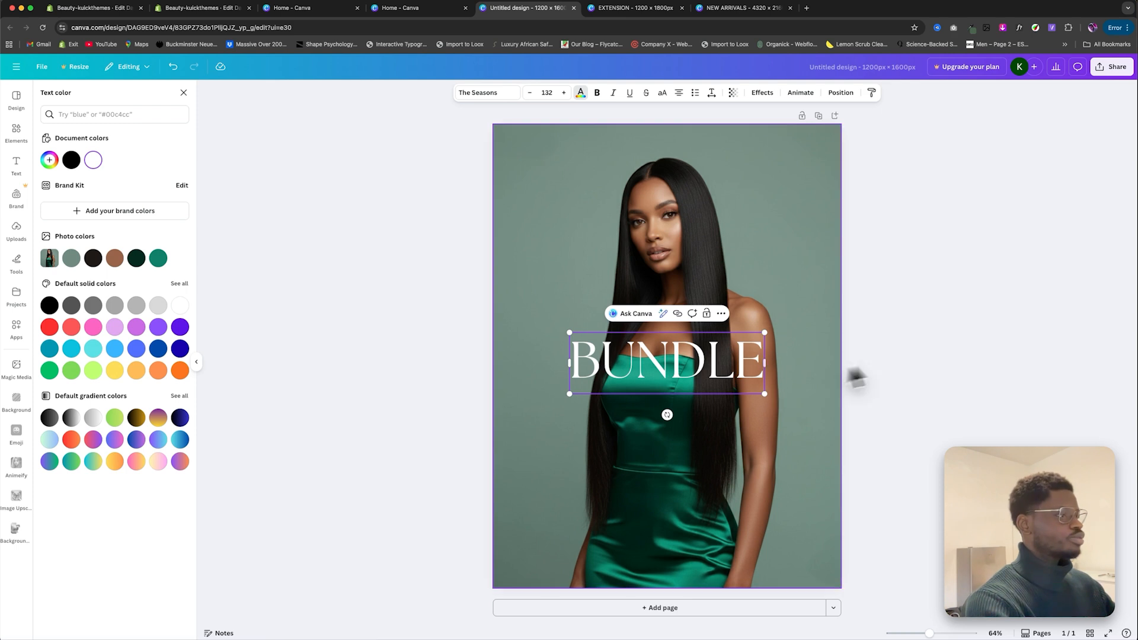
left_click(915, 362)
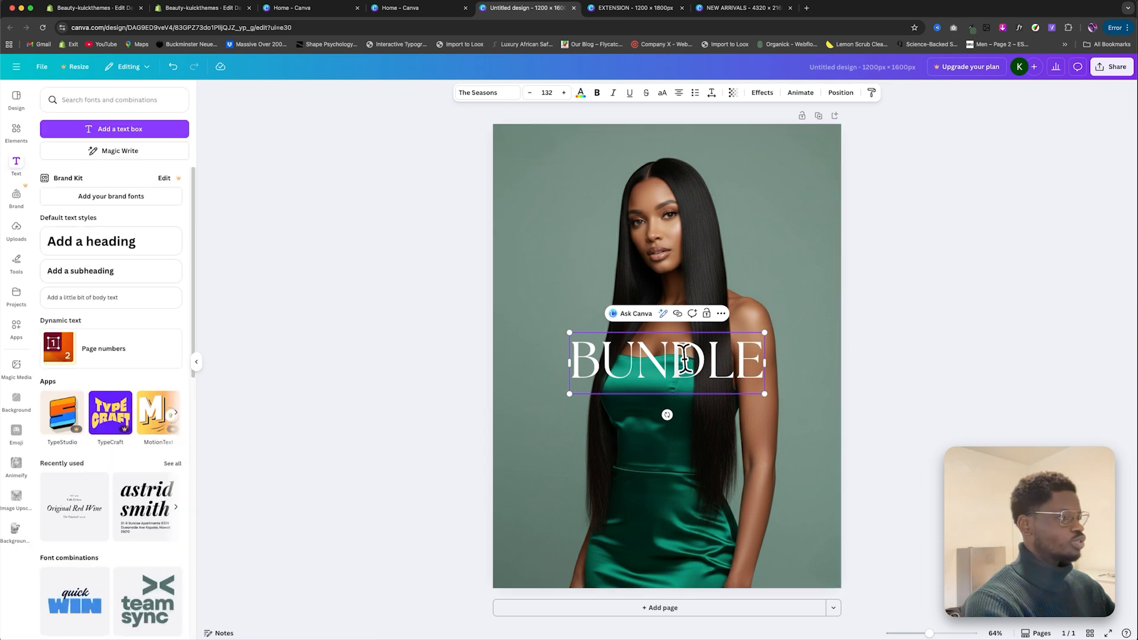
left_click(855, 364)
Step: Position the BUNDLE title over the dress, centered horizontally on the page at about Y 1010 px
left_click(682, 363)
left_click_drag(682, 359, 679, 434)
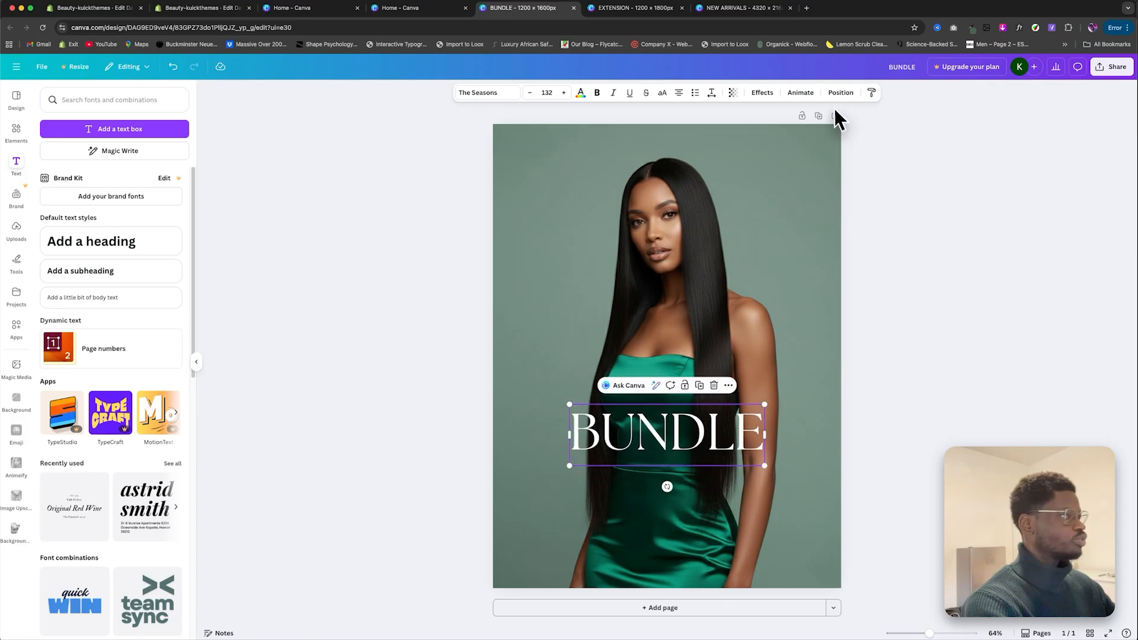
left_click(841, 92)
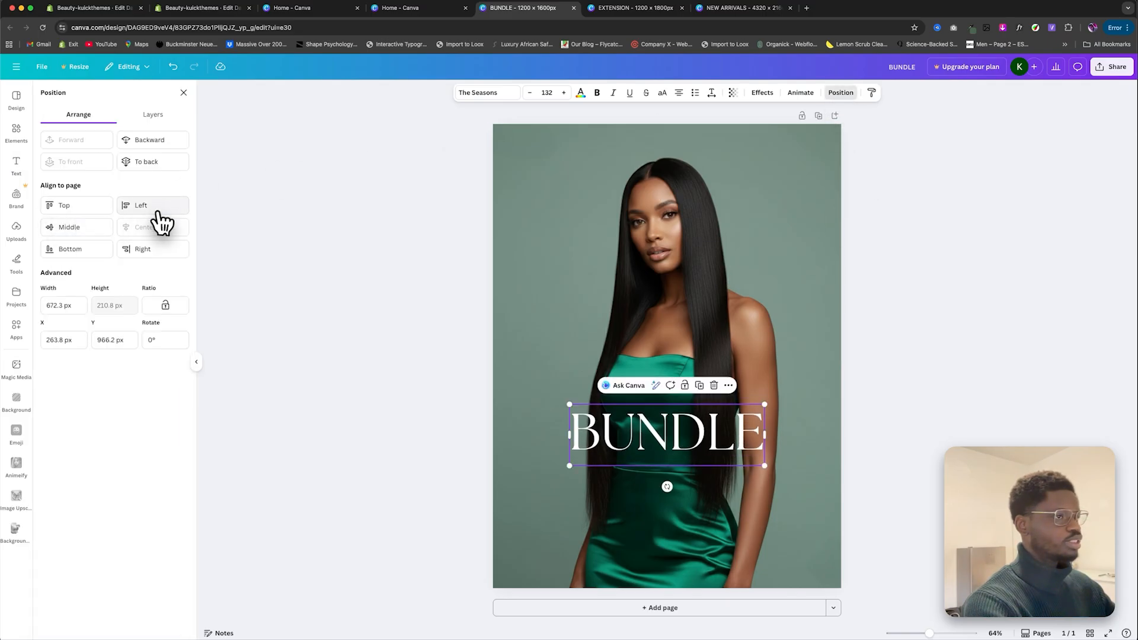
left_click(71, 228)
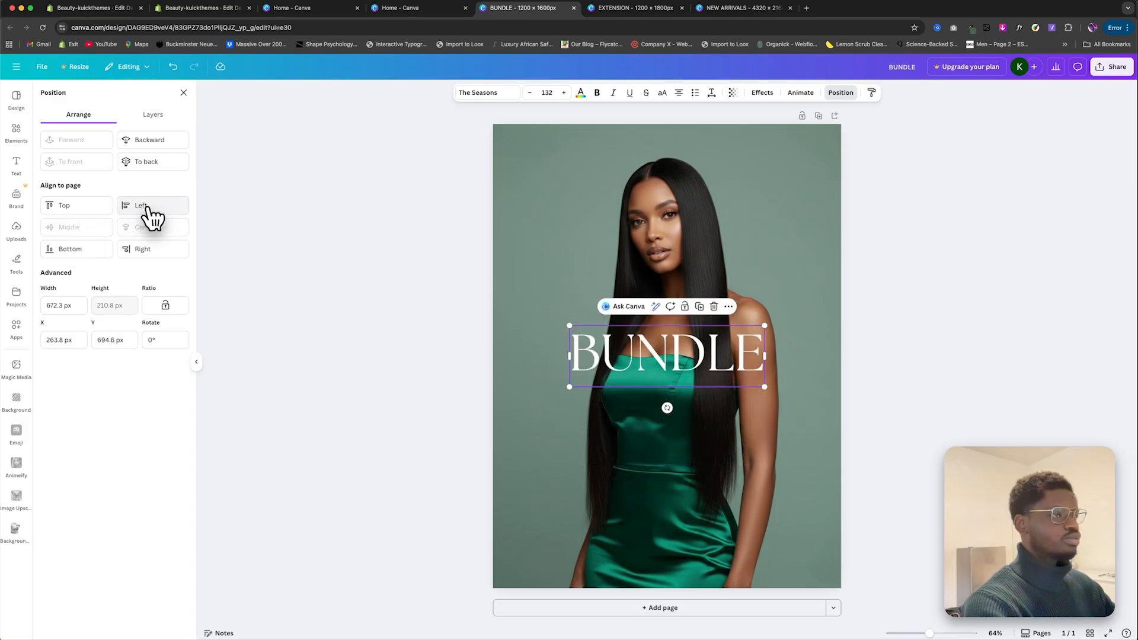
left_click_drag(685, 354, 688, 457)
left_click_drag(691, 456, 691, 443)
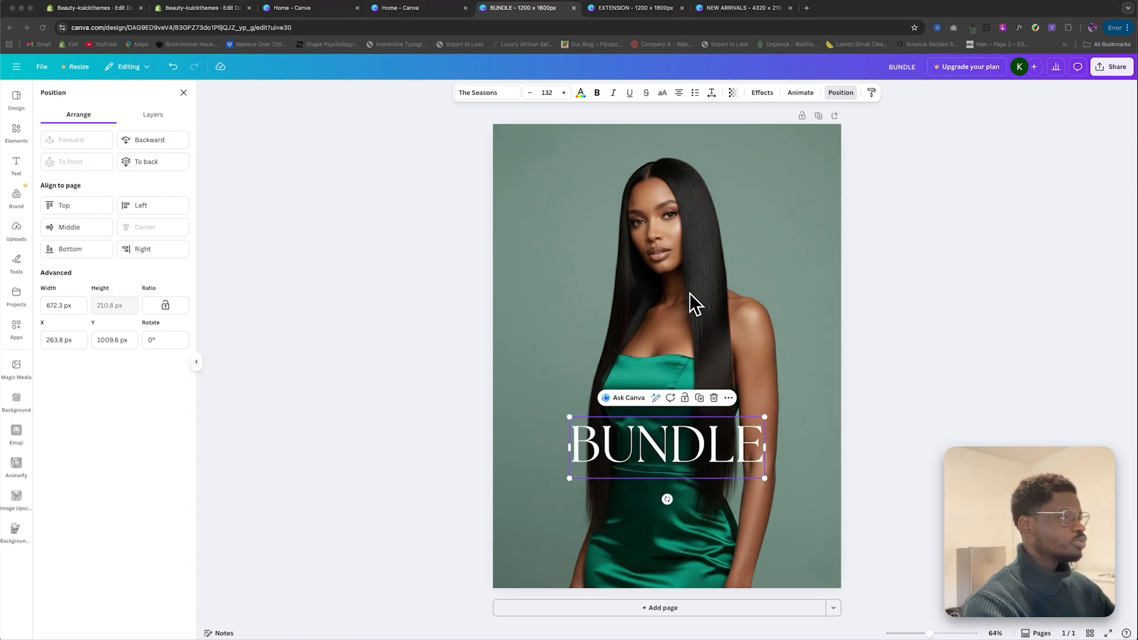
Step: Enlarge the background photo beyond the page edges and reposition it so the woman is centered behind the title
left_click(685, 249)
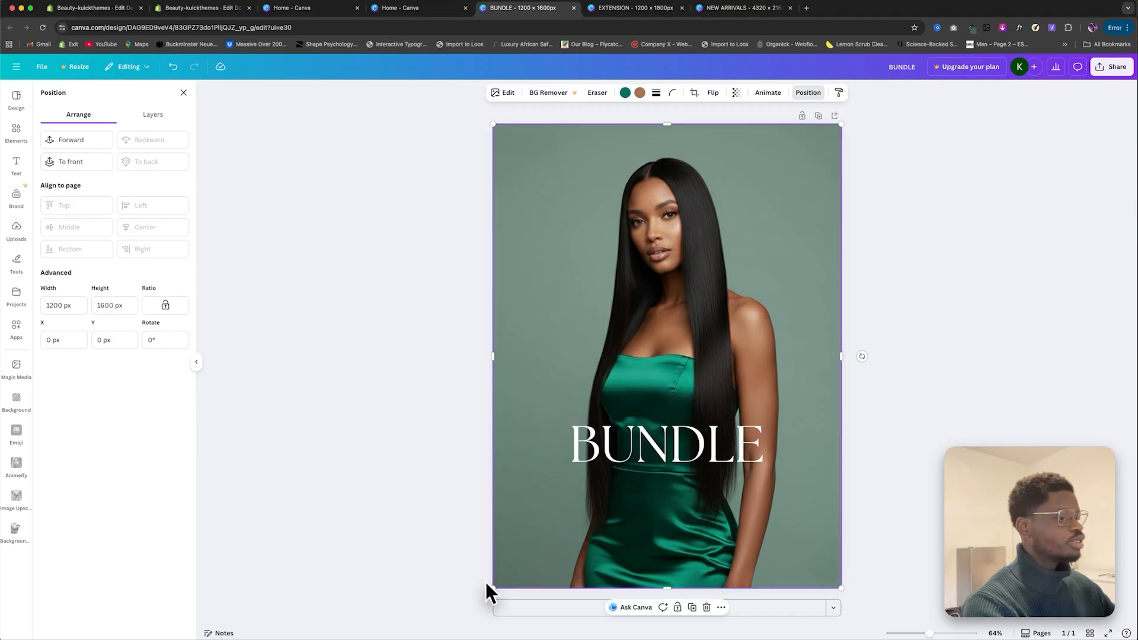
left_click_drag(492, 586, 364, 637)
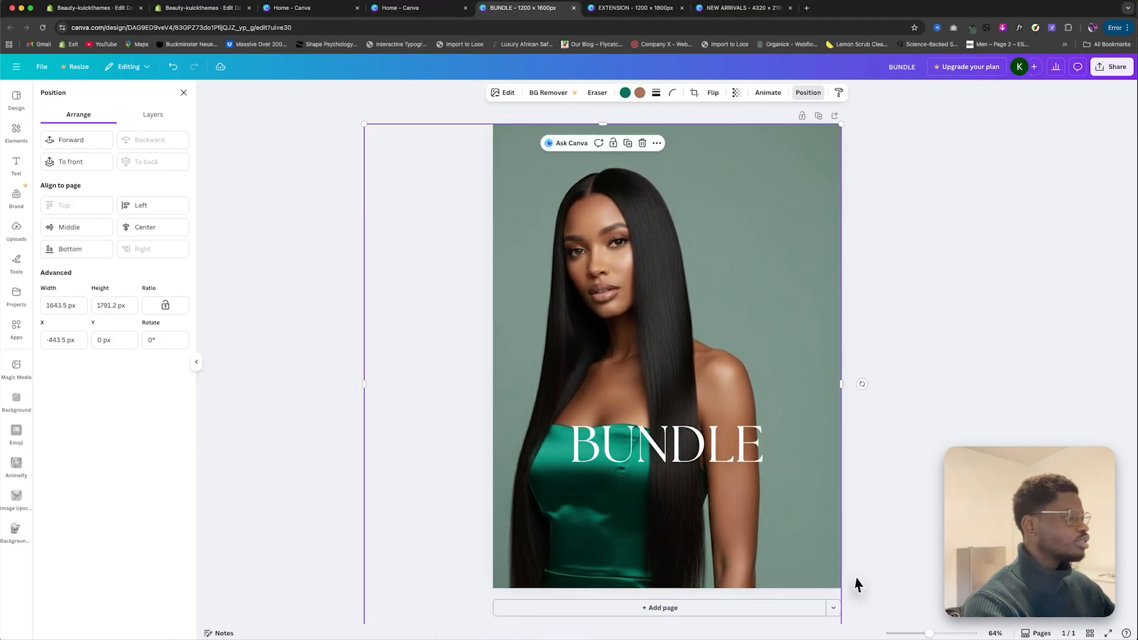
left_click_drag(720, 251, 773, 218)
left_click(937, 195)
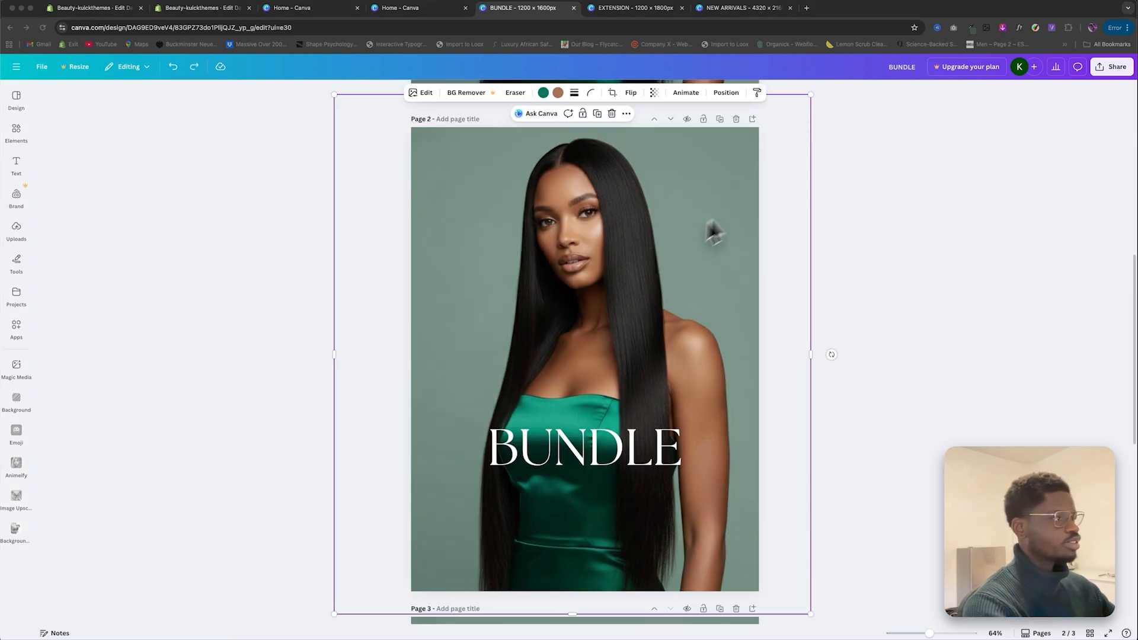
Step: Replace page 2's photo with the uploaded front-facing portrait with long wavy hair, and change its title to EXTENSION
key("Delete")
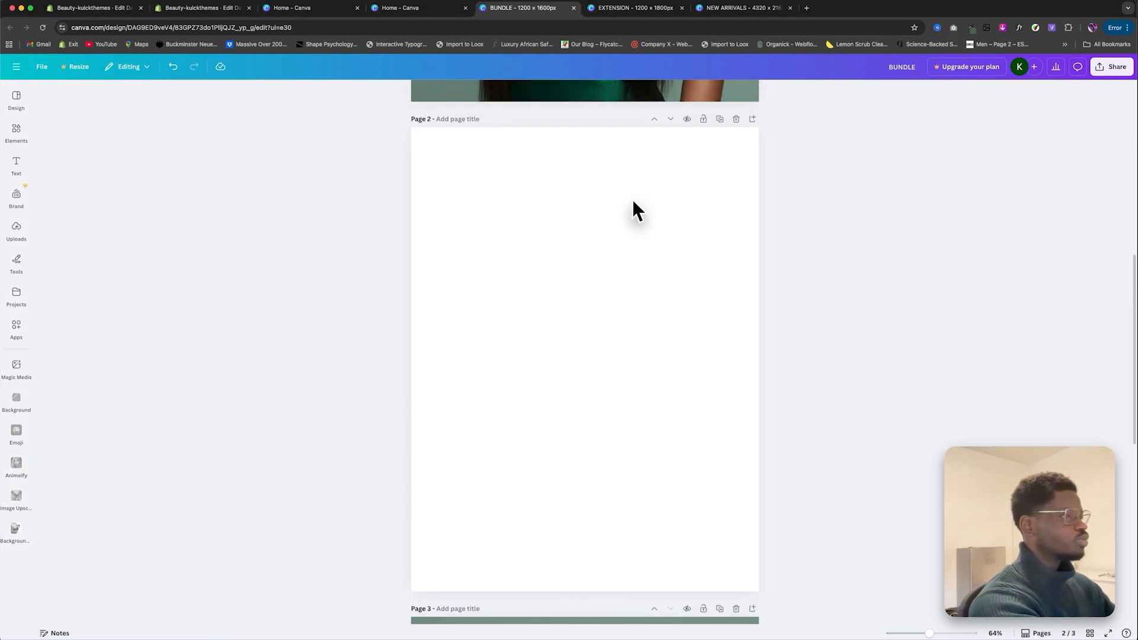
left_click(17, 228)
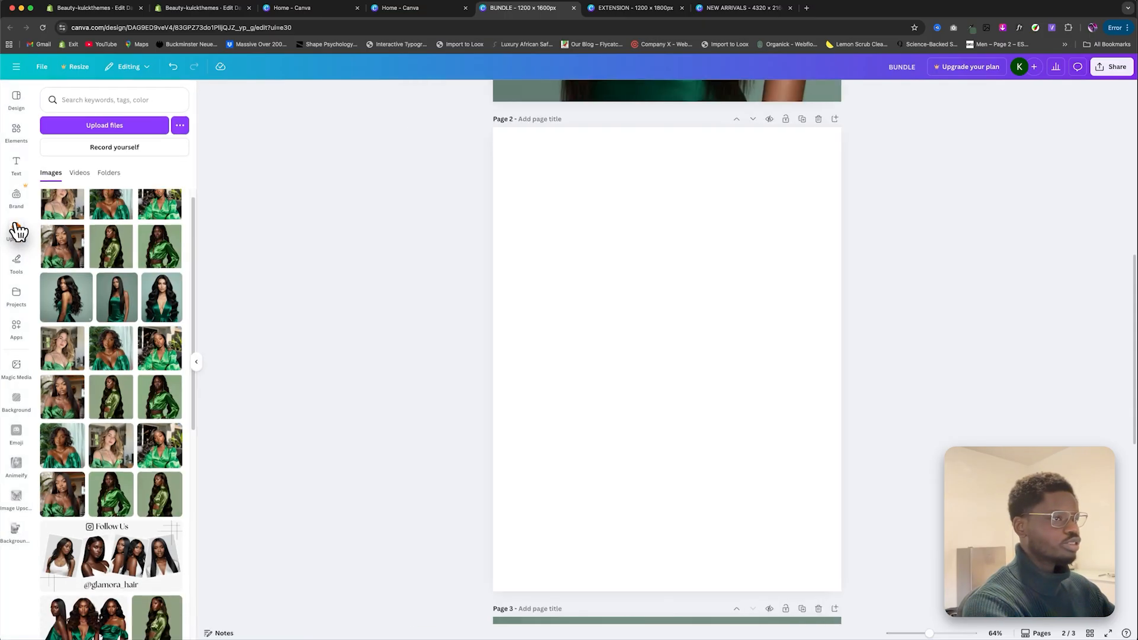
left_click_drag(165, 300, 522, 293)
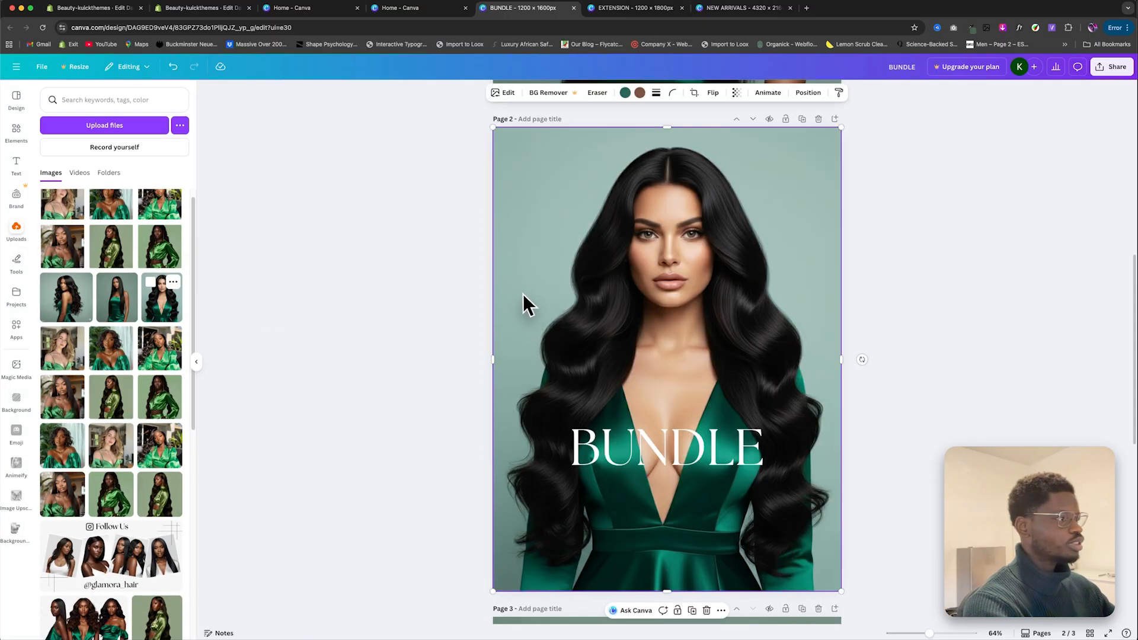
double_click(701, 448)
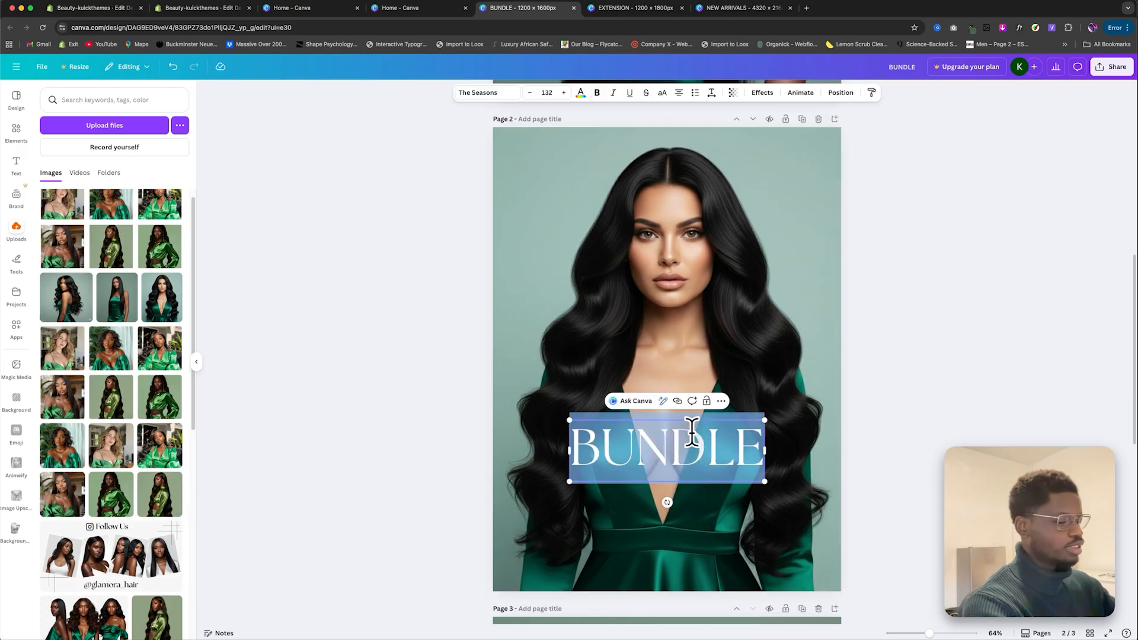
type("EXTENSION")
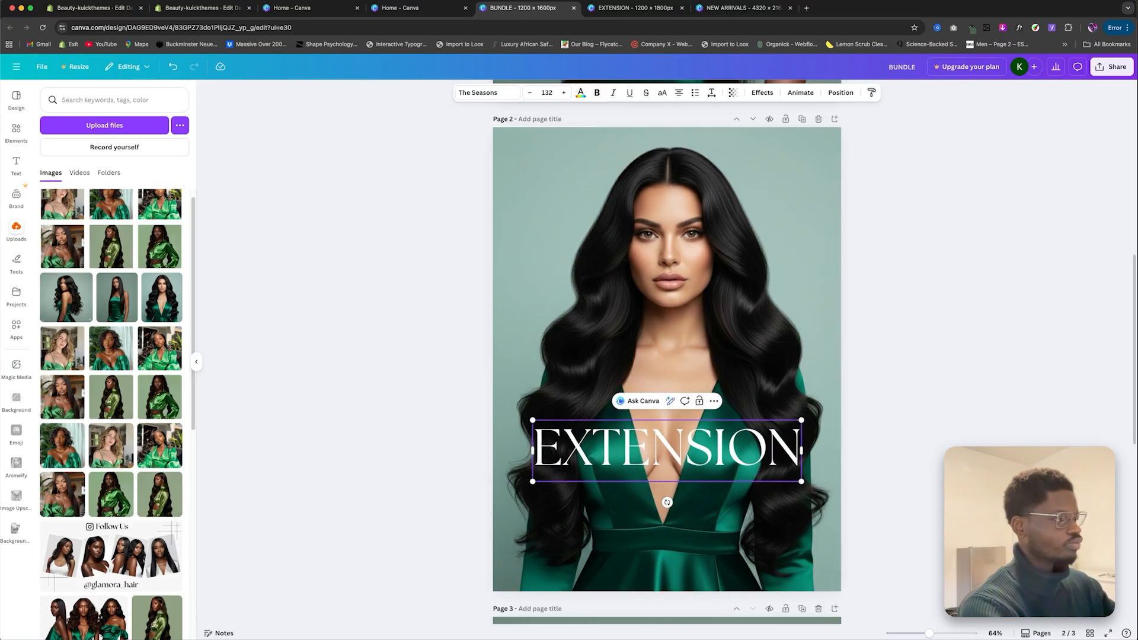
Step: Replace page 3's photo with the uploaded portrait of the curly-haired woman looking over her shoulder
scroll(680, 444, "down", 2)
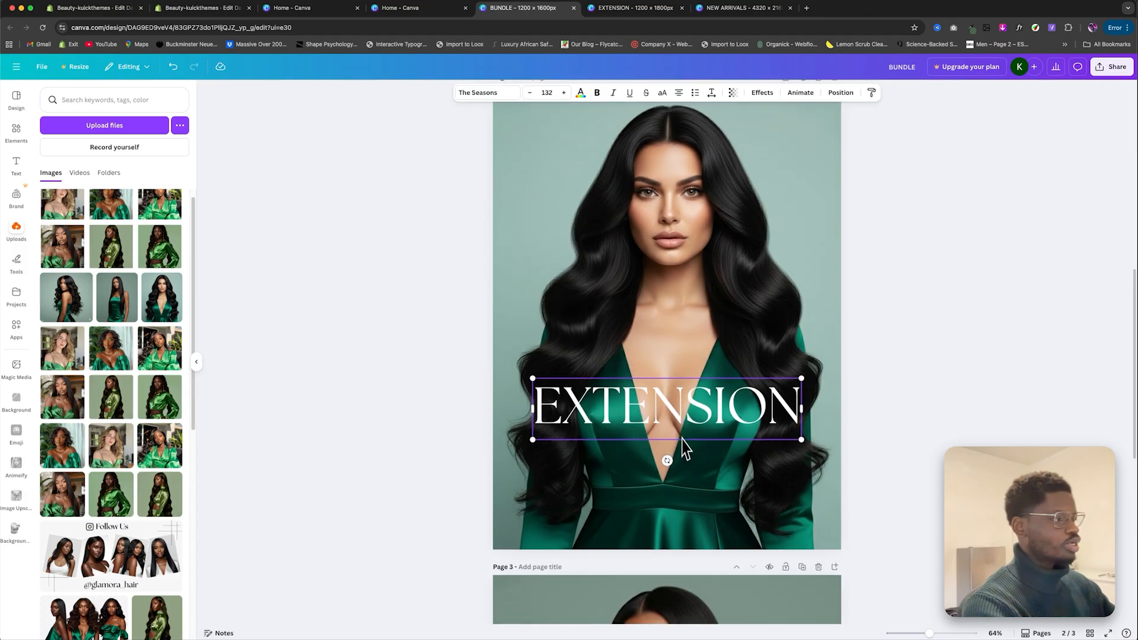
scroll(680, 443, "down", 10)
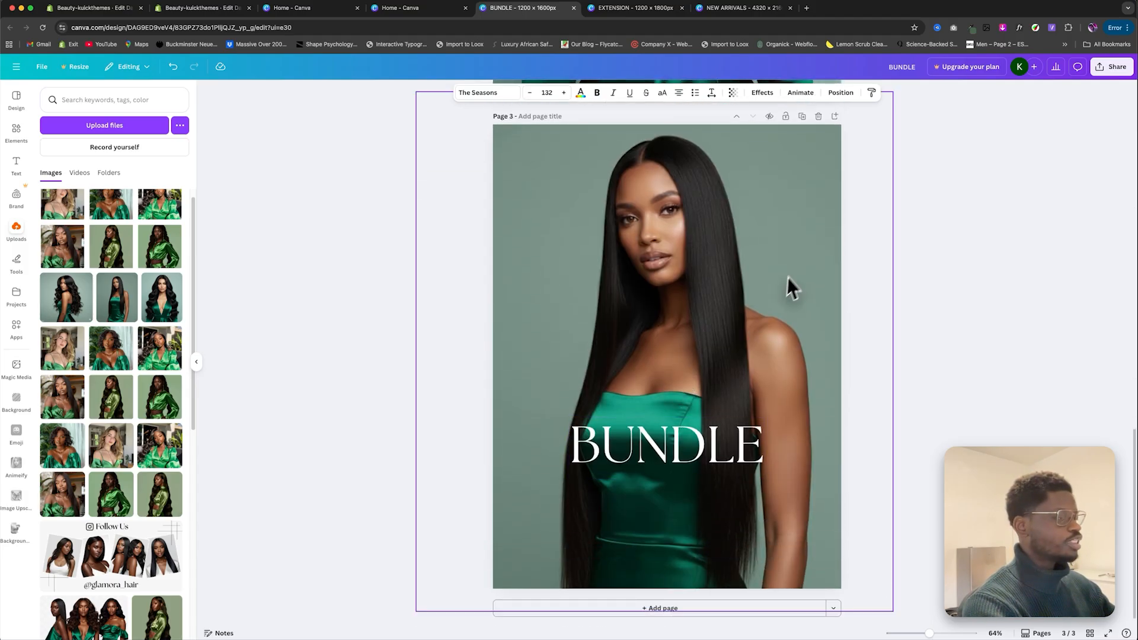
left_click(798, 248)
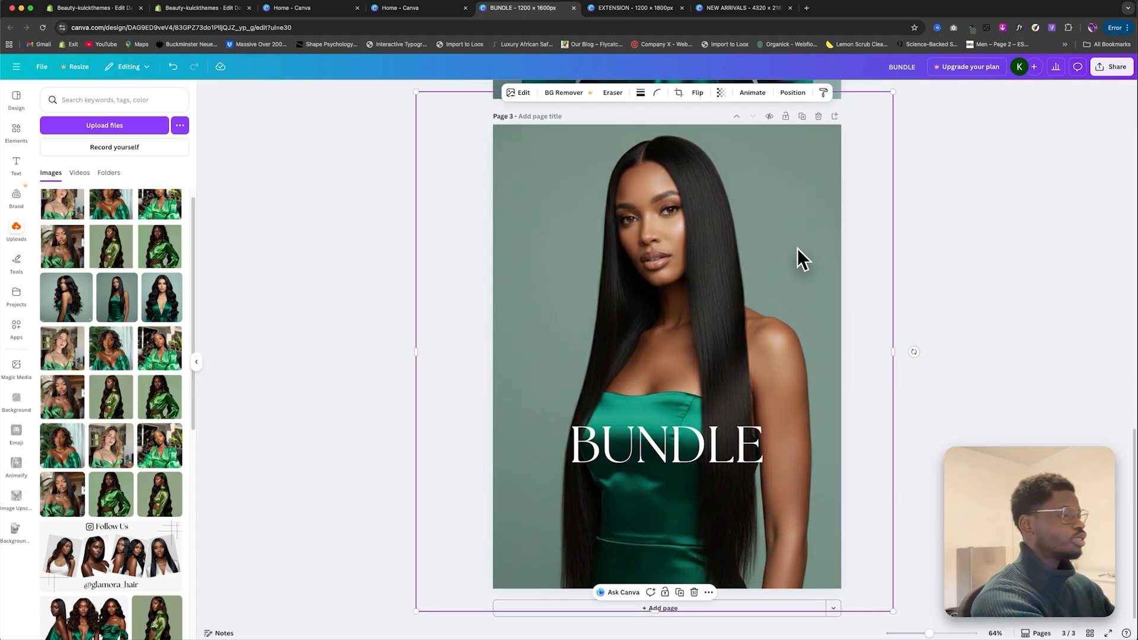
key("Delete")
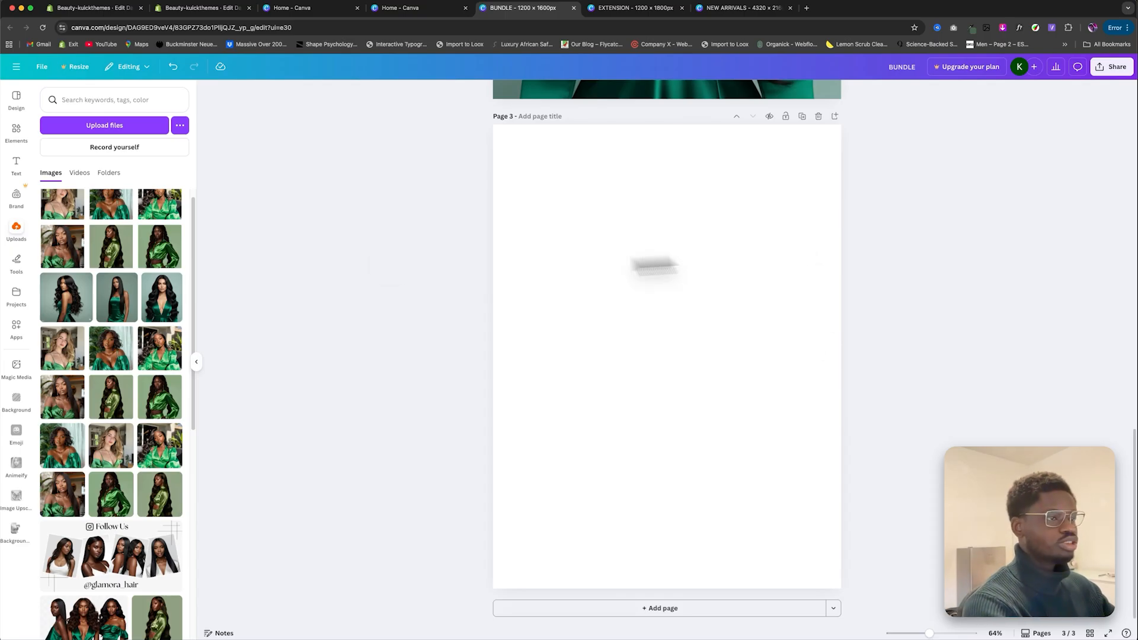
left_click_drag(70, 304, 556, 152)
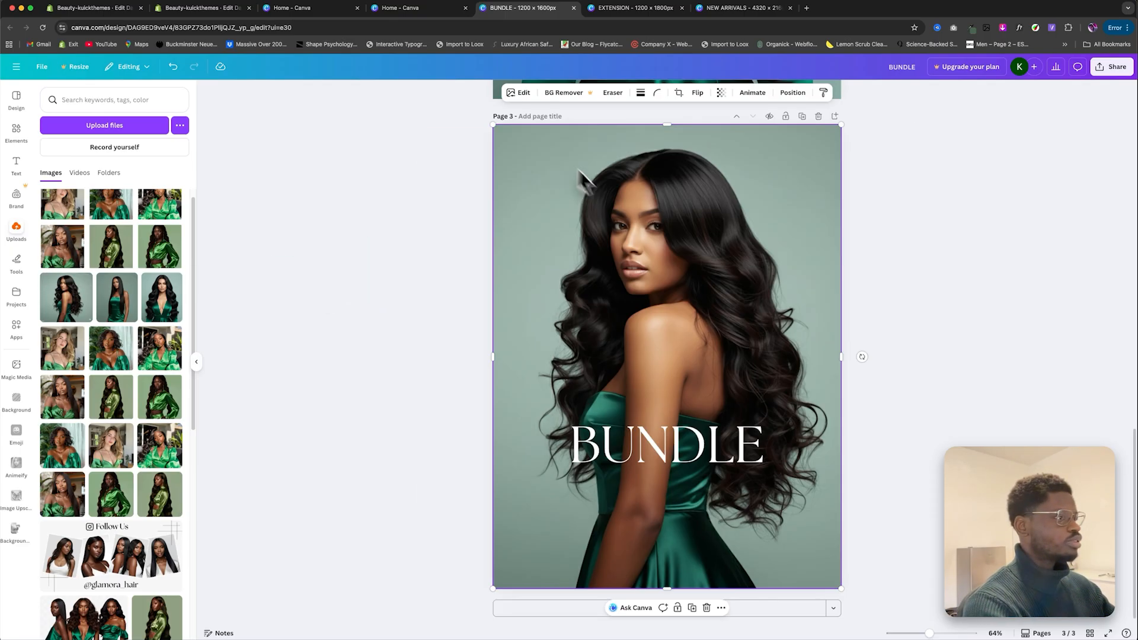
Step: Change the title text on page 3 to HAIR WIG
left_click(696, 445)
double_click(696, 444)
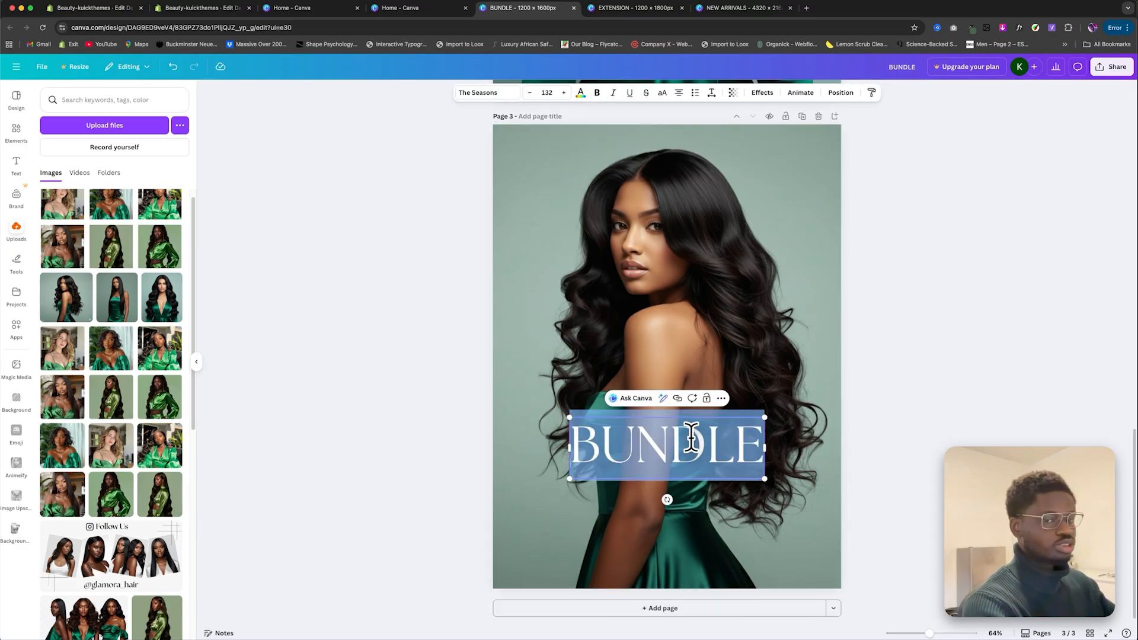
type("HAIR WIG")
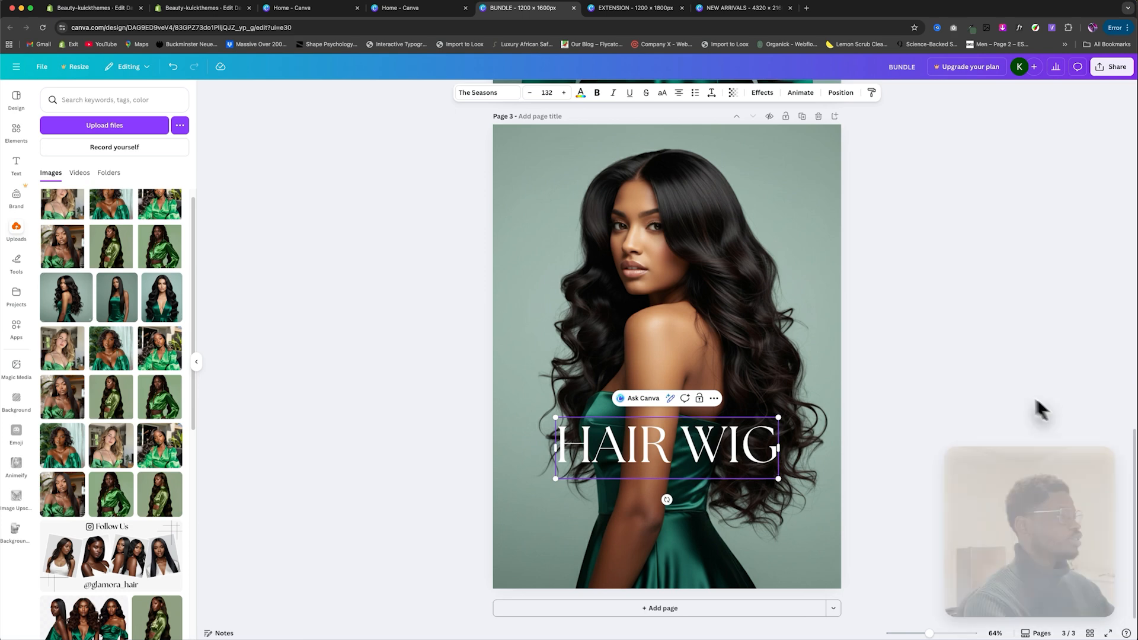
left_click(981, 388)
Step: Open the download options for the three-page design
scroll(894, 433, "up", 15)
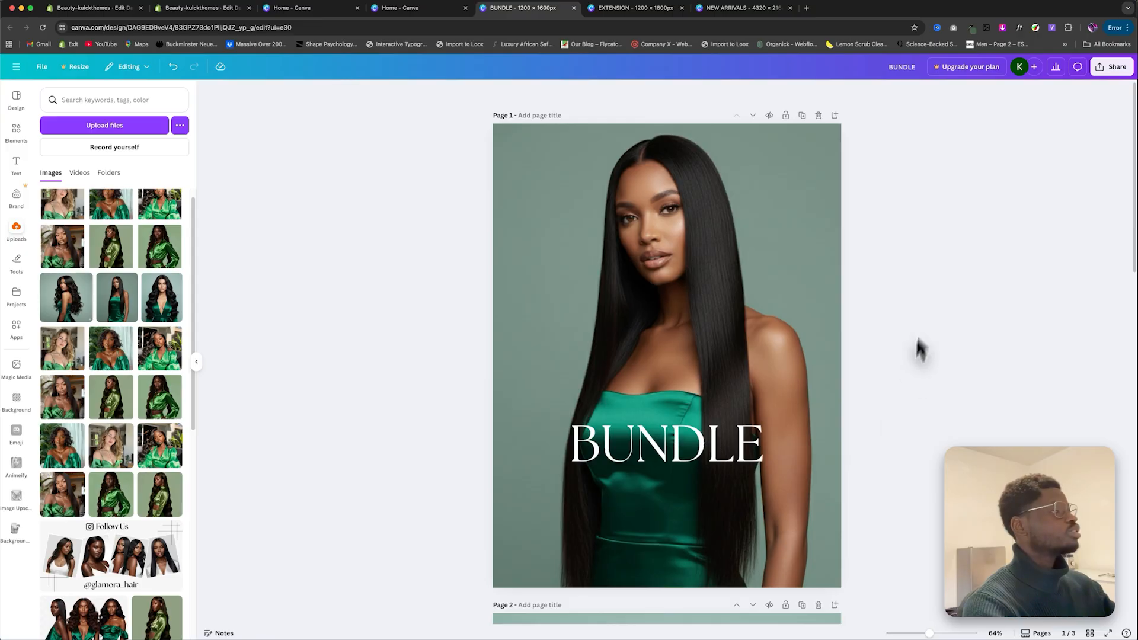
left_click(1114, 67)
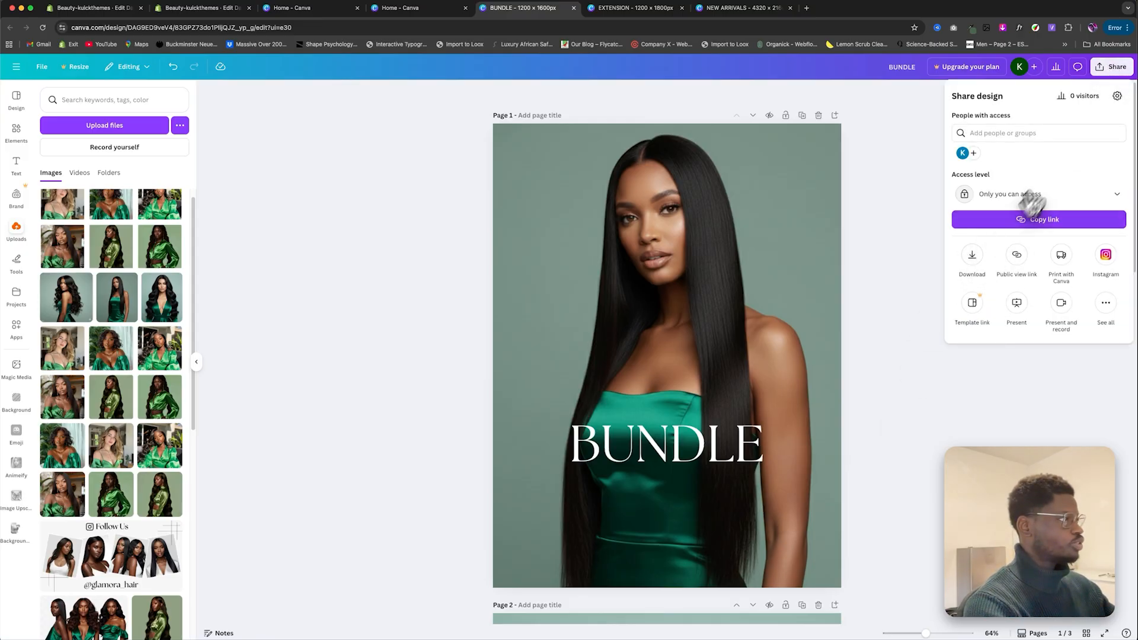
left_click(978, 256)
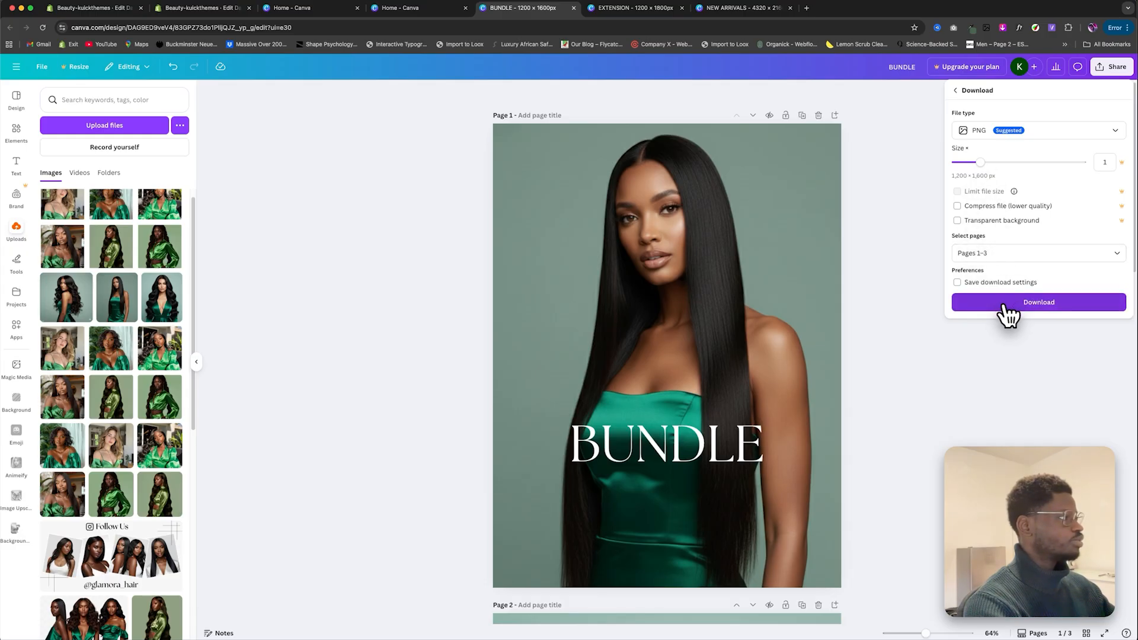
Step: Switch to the Shopify theme editor and exit it to the store admin
left_click(209, 8)
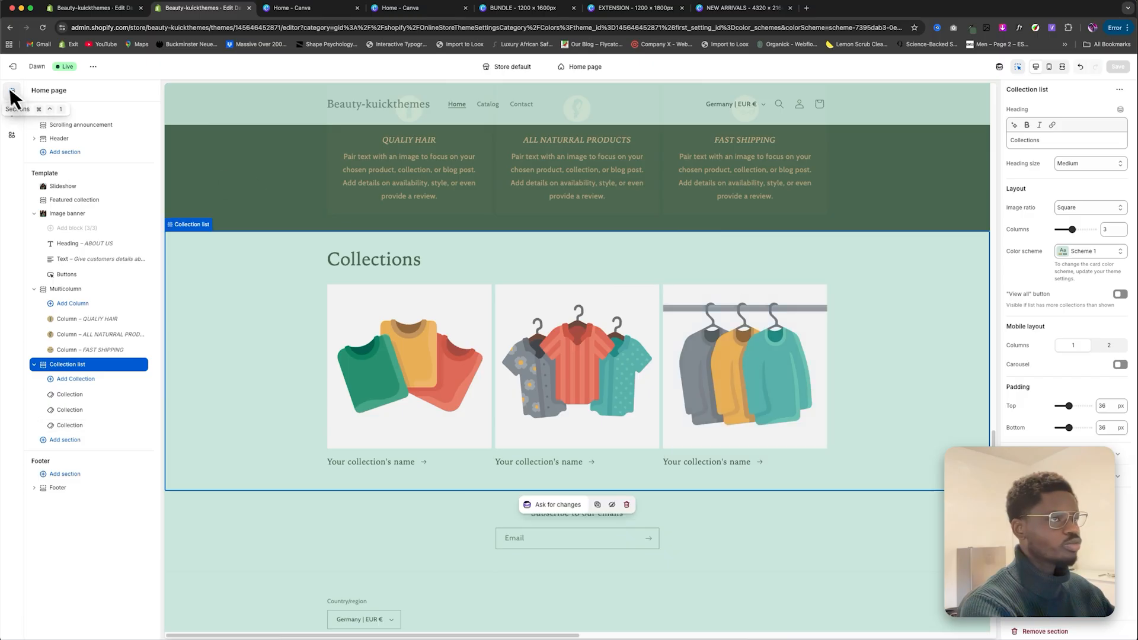
left_click(15, 67)
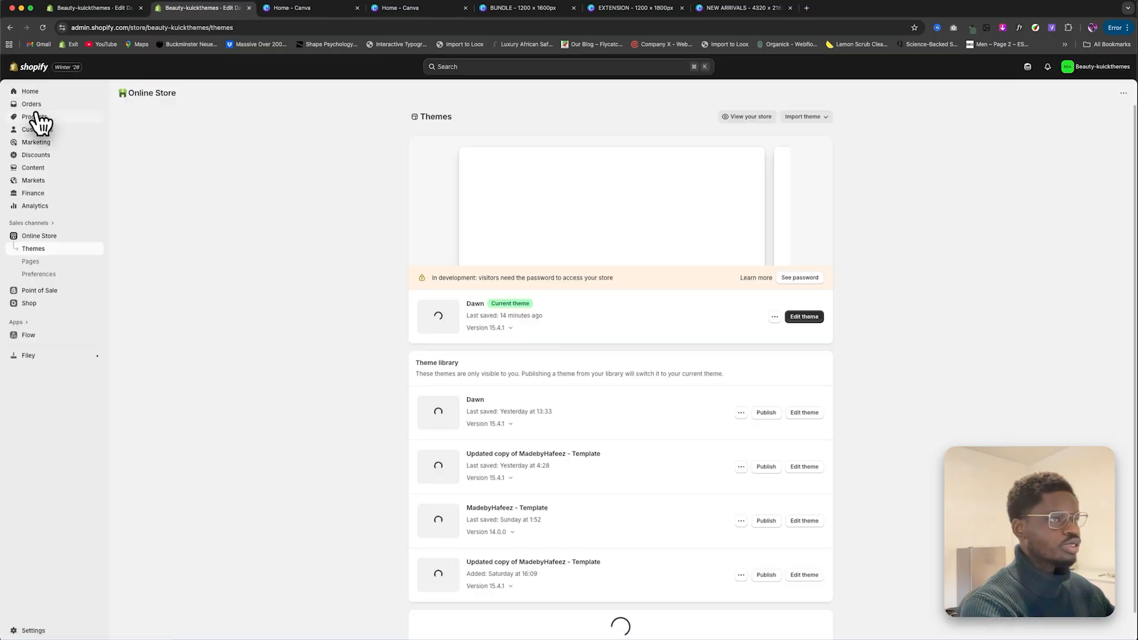
Step: Start a new collection in the store's product collections and title it Bundle
left_click(37, 118)
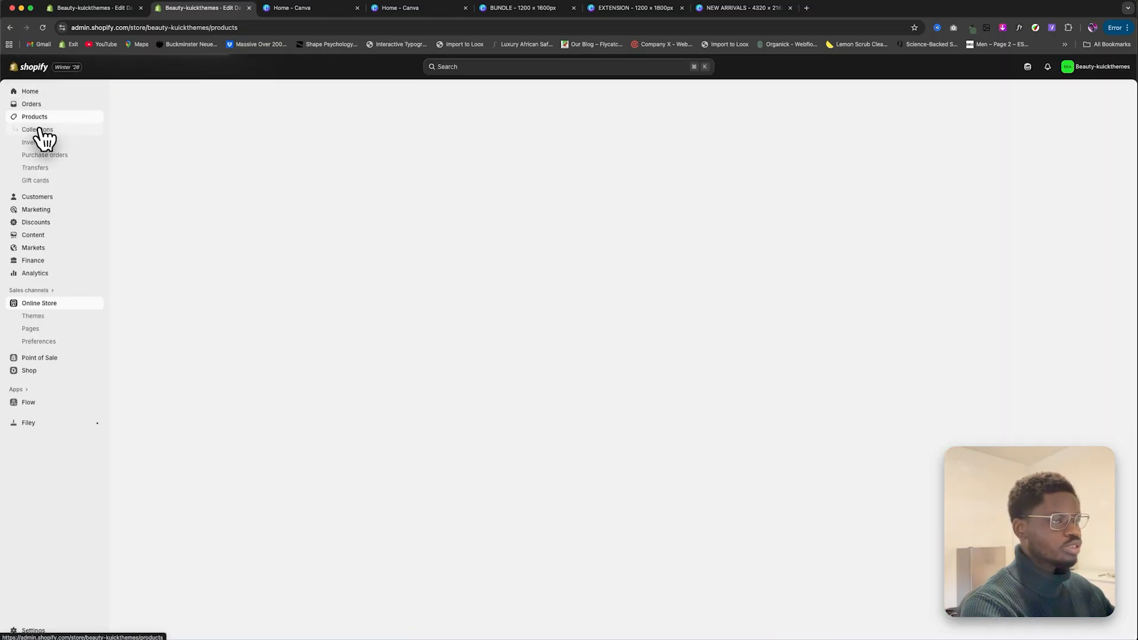
left_click(38, 130)
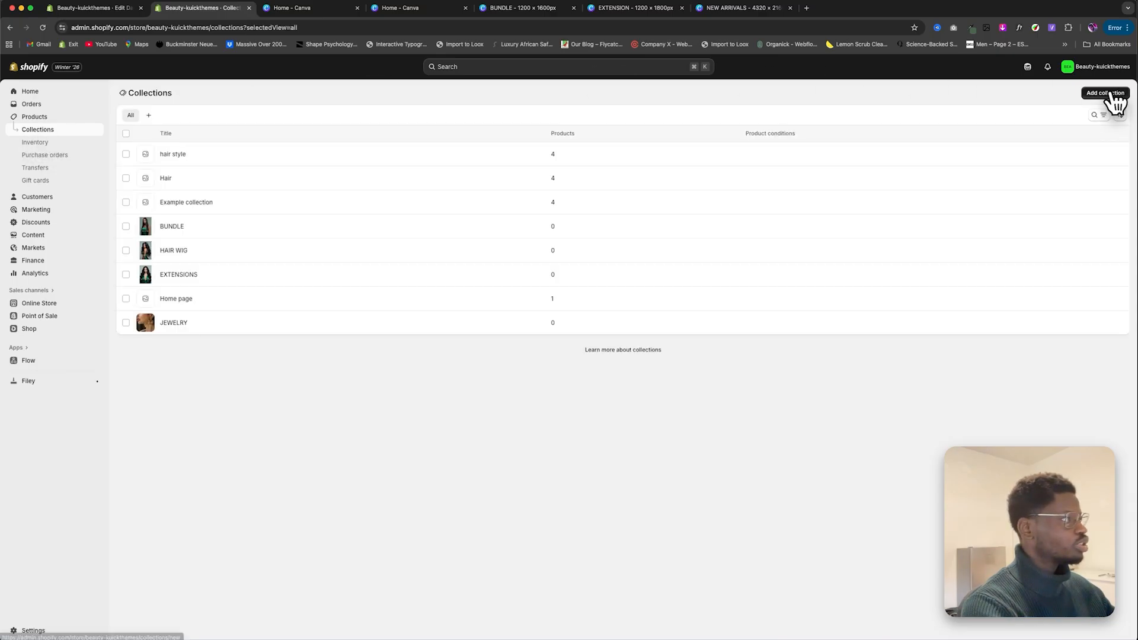
left_click(1106, 93)
left_click(579, 129)
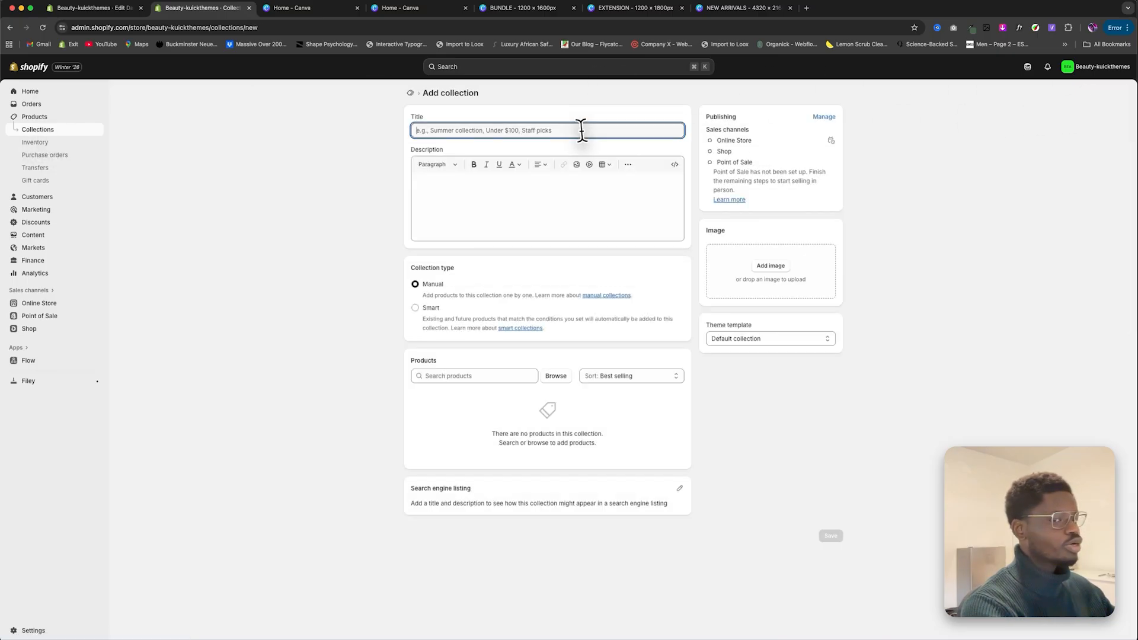
type("Bun")
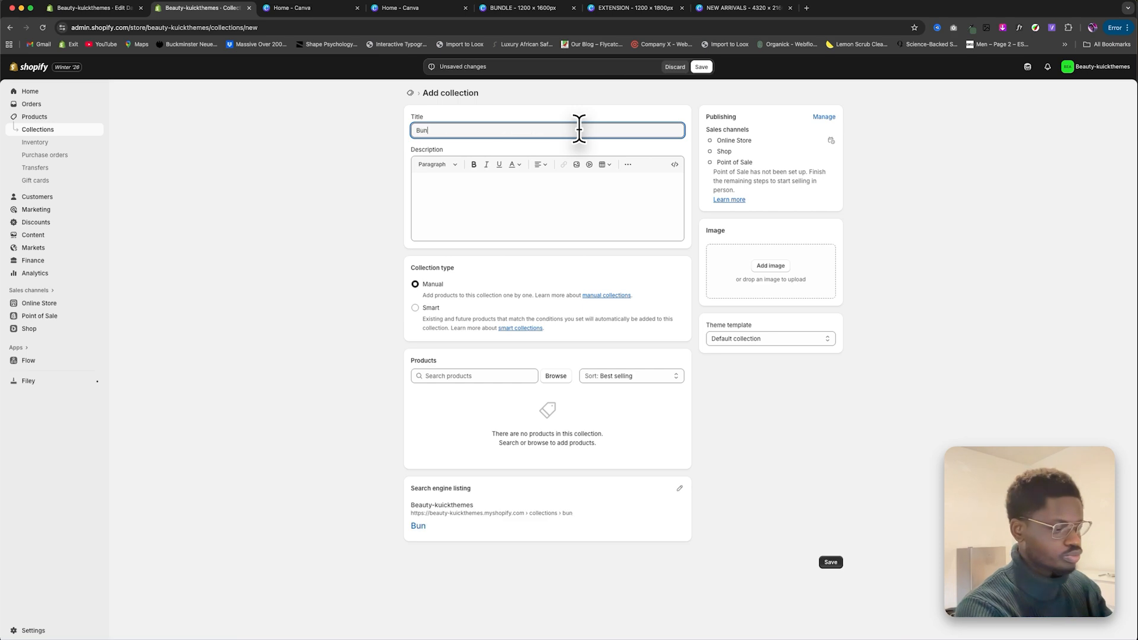
type("dle")
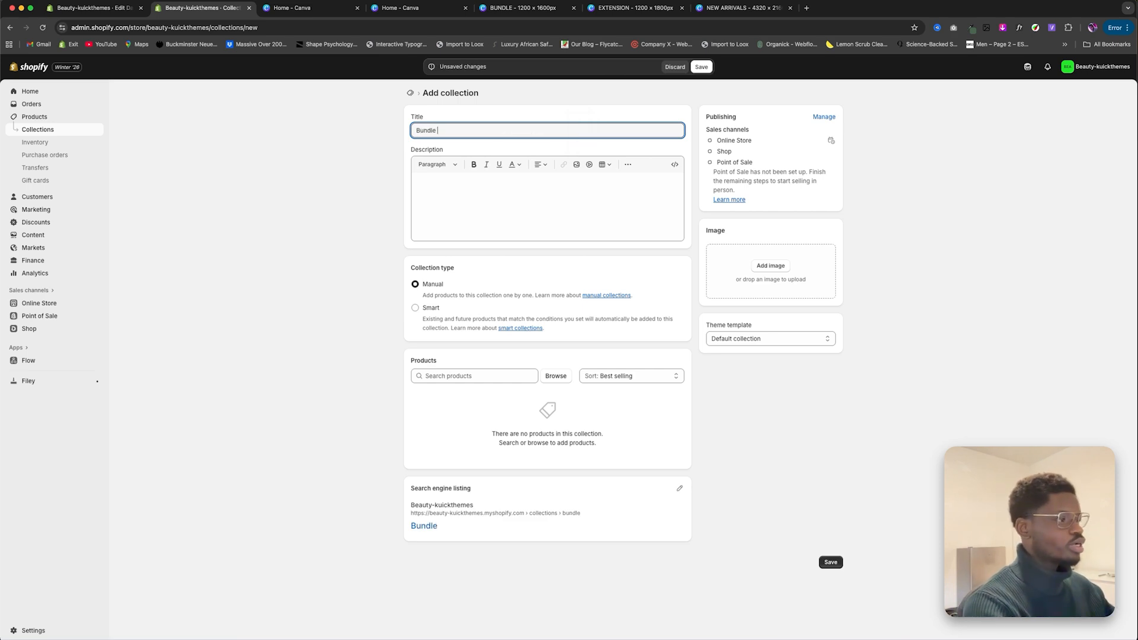
Step: Add the straight black hair product and the BUNDLE portrait image to the Bundle collection, and save it
left_click(555, 377)
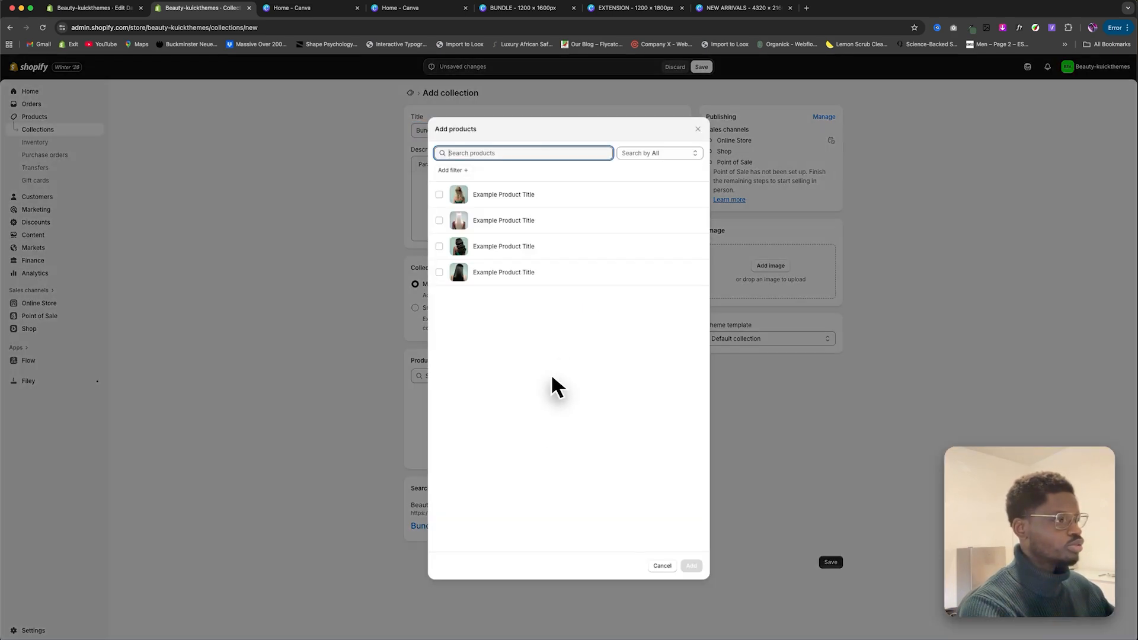
left_click(495, 272)
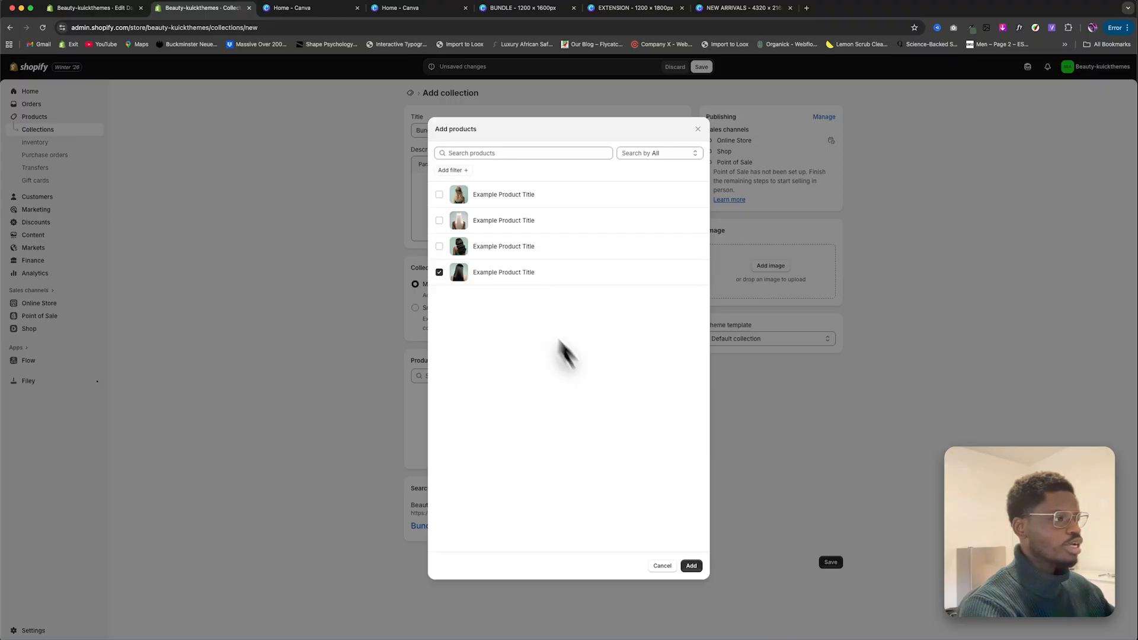
left_click(691, 566)
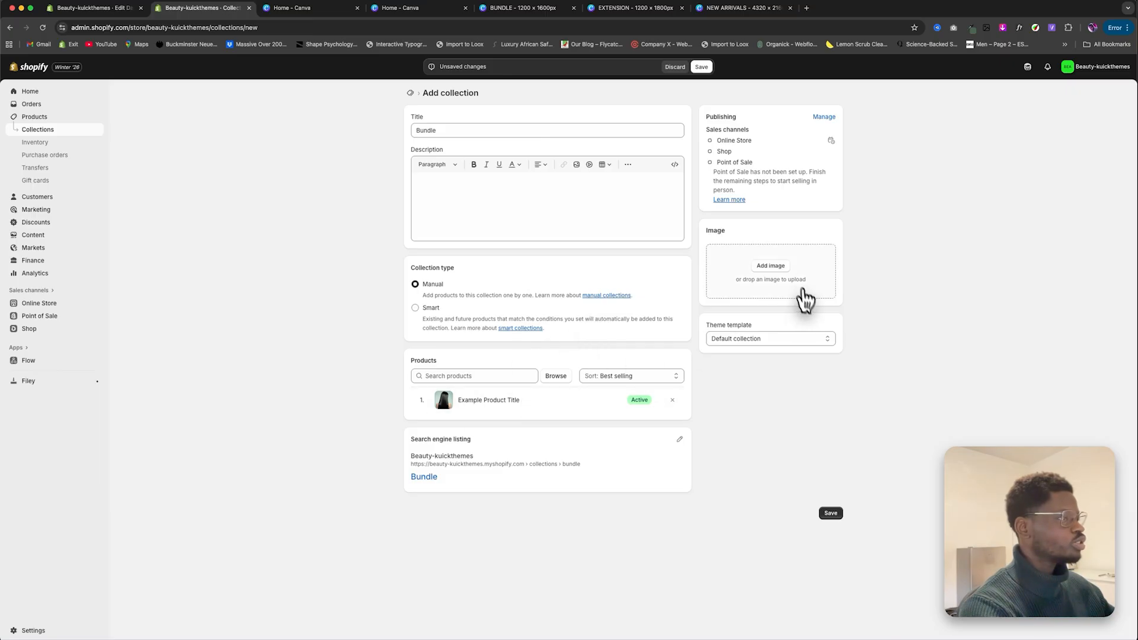
left_click(776, 272)
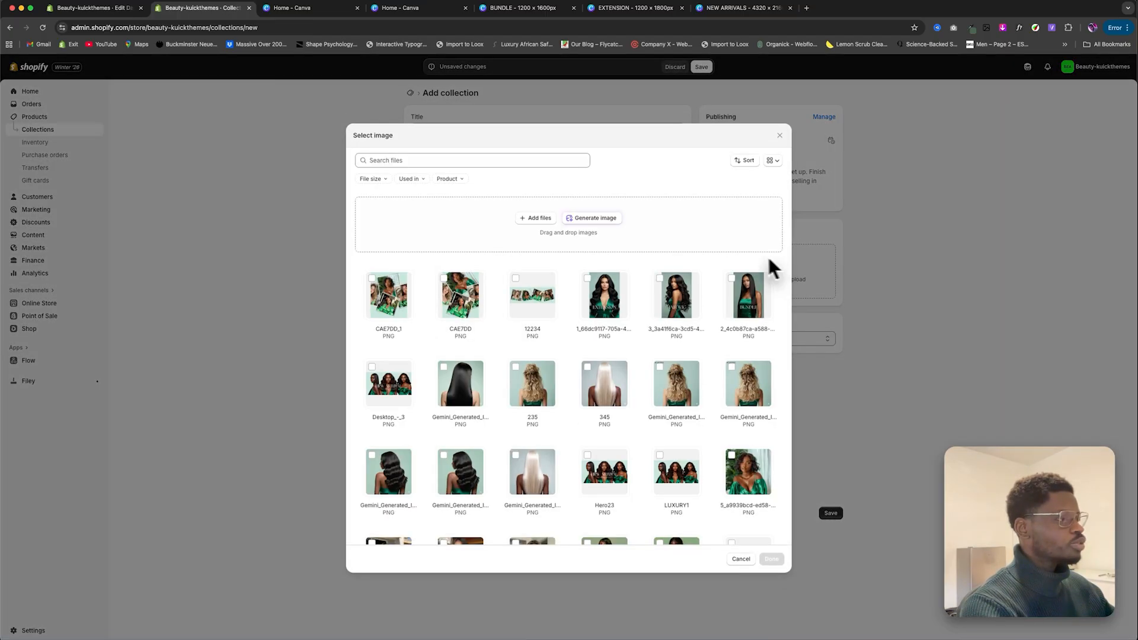
left_click(745, 293)
left_click(771, 559)
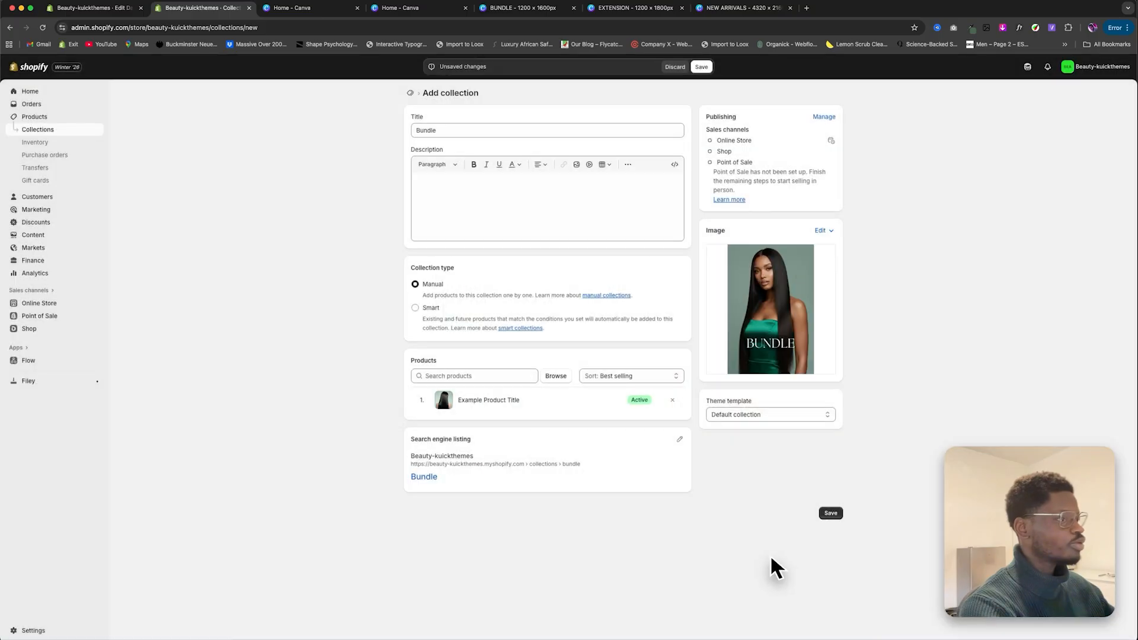
left_click(830, 515)
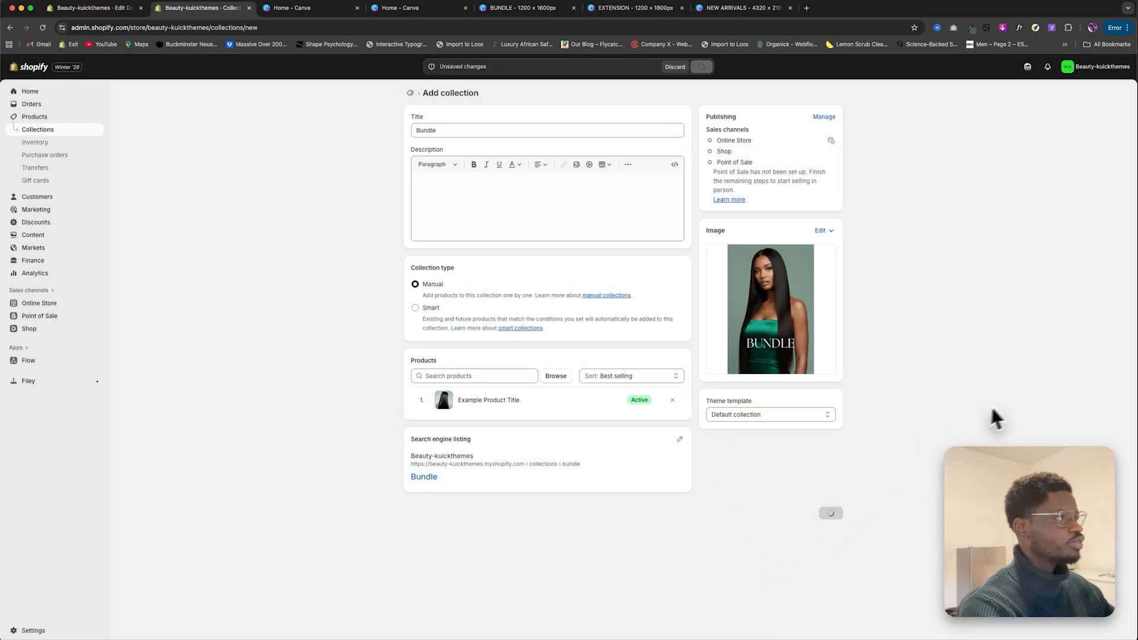
Step: Return to the collections list and start another new collection titled Extension
left_click(47, 132)
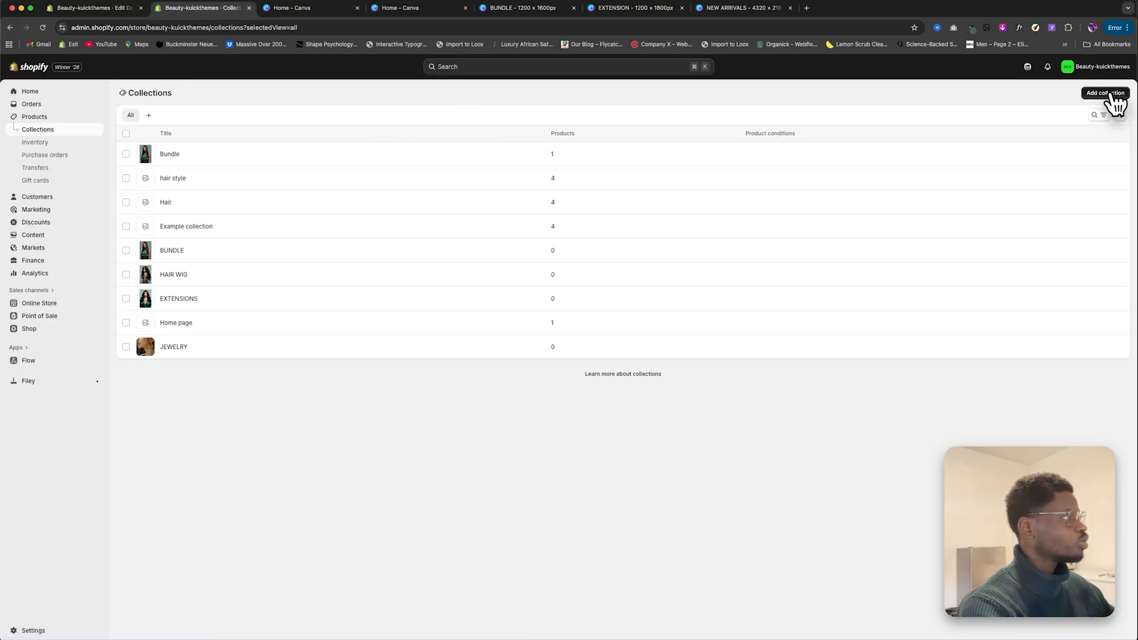
left_click(1108, 94)
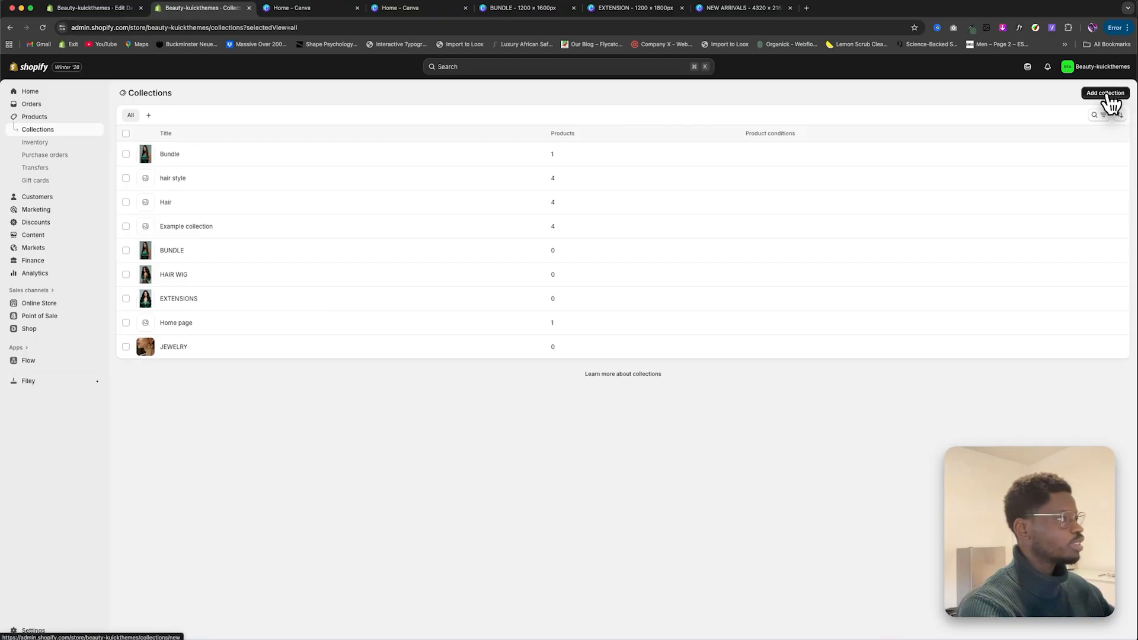
left_click(549, 126)
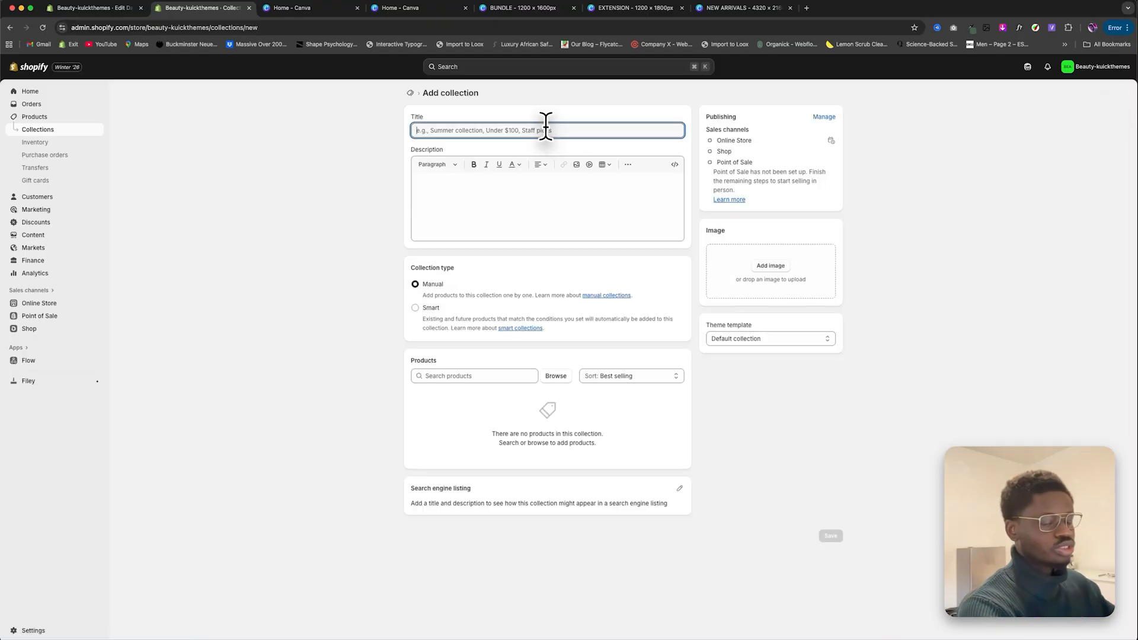
type("Ext")
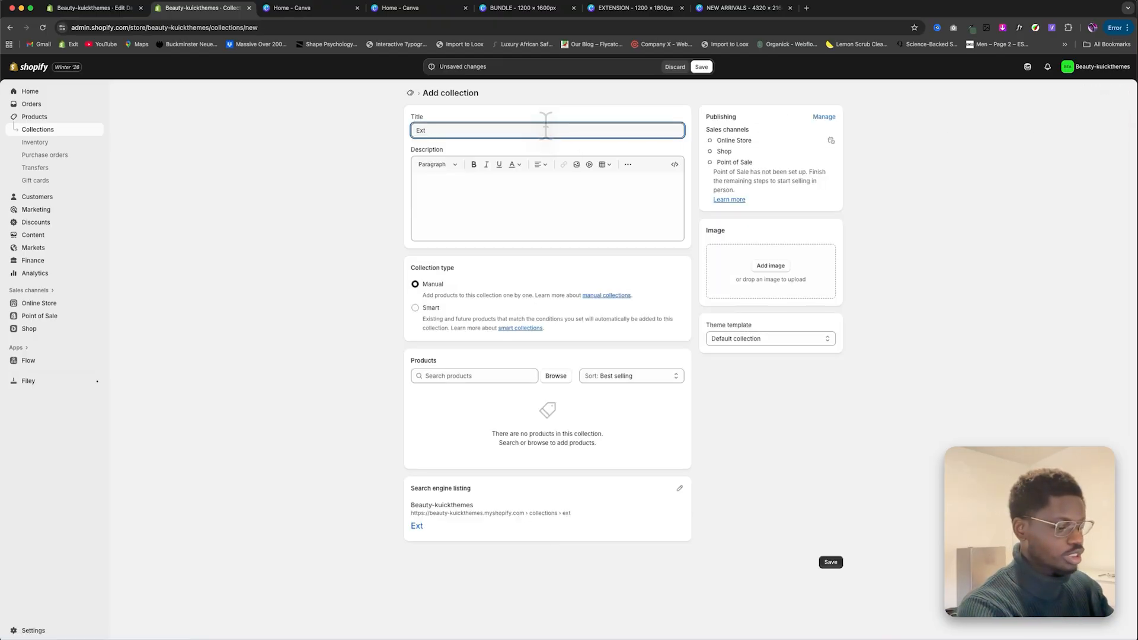
type("ension")
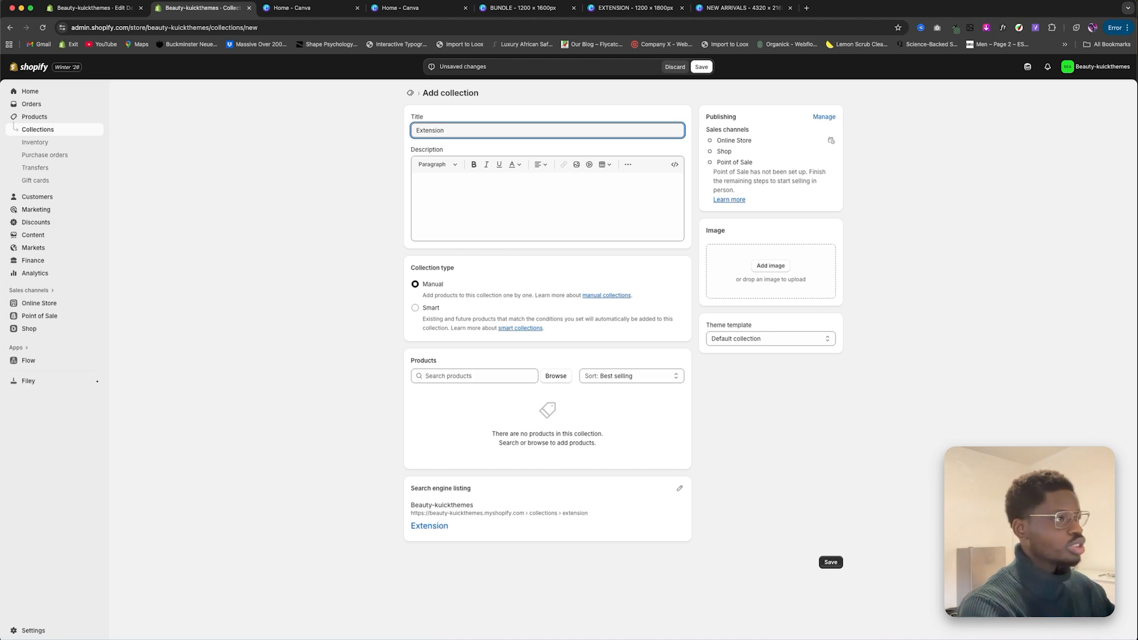
Step: Add the wavy black hair product and the extension portrait image to the Extension collection, and save it
left_click(556, 375)
left_click(486, 248)
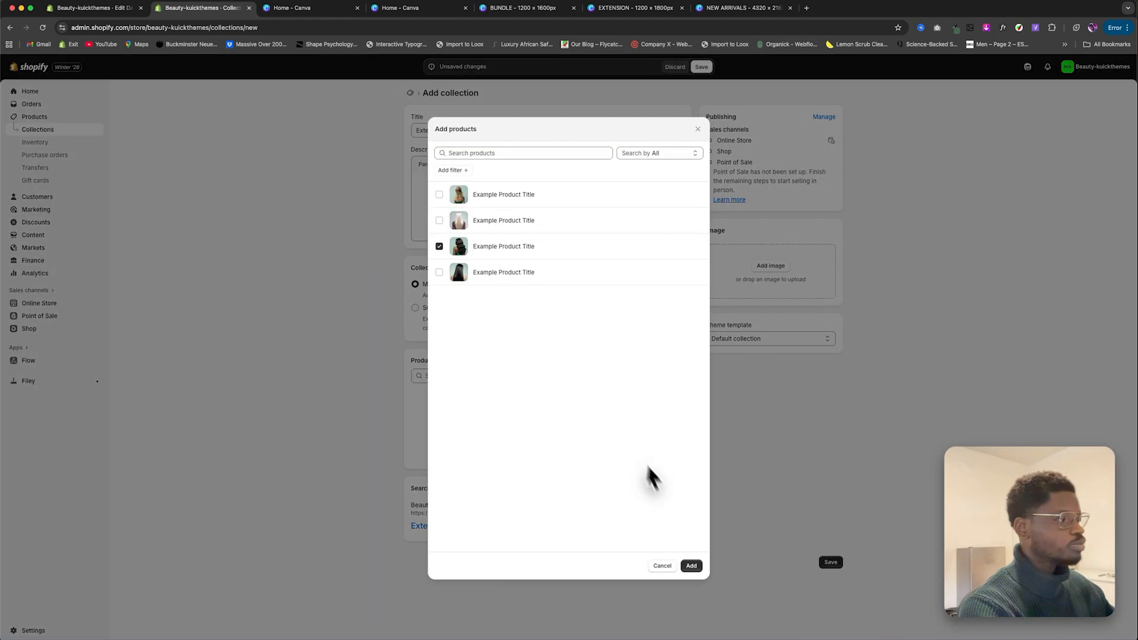
left_click(691, 565)
left_click(777, 271)
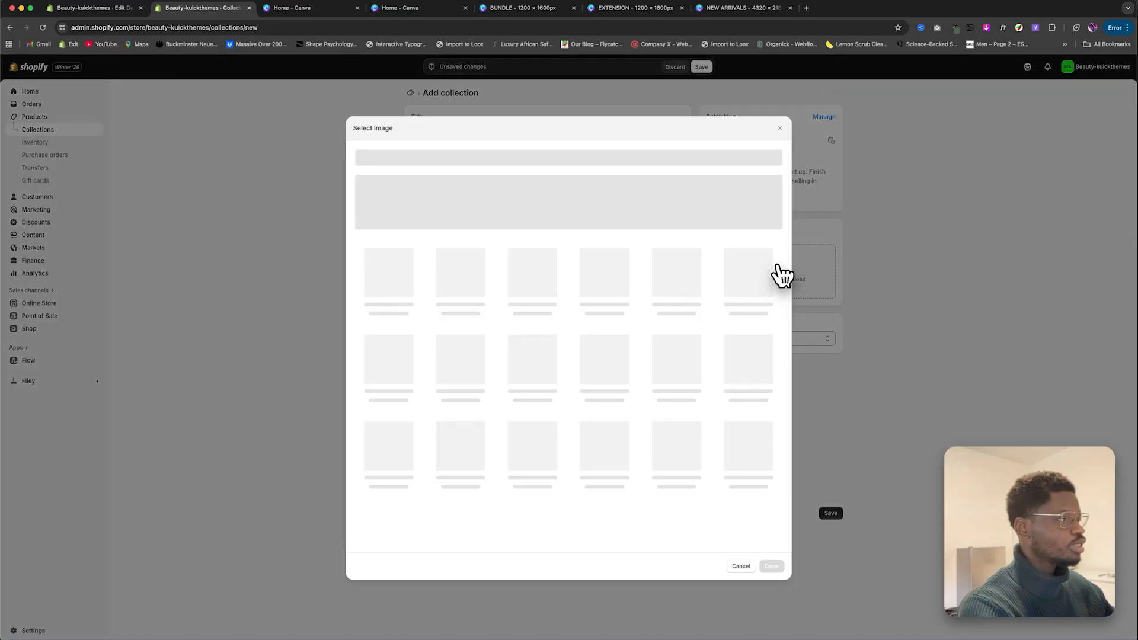
left_click(594, 290)
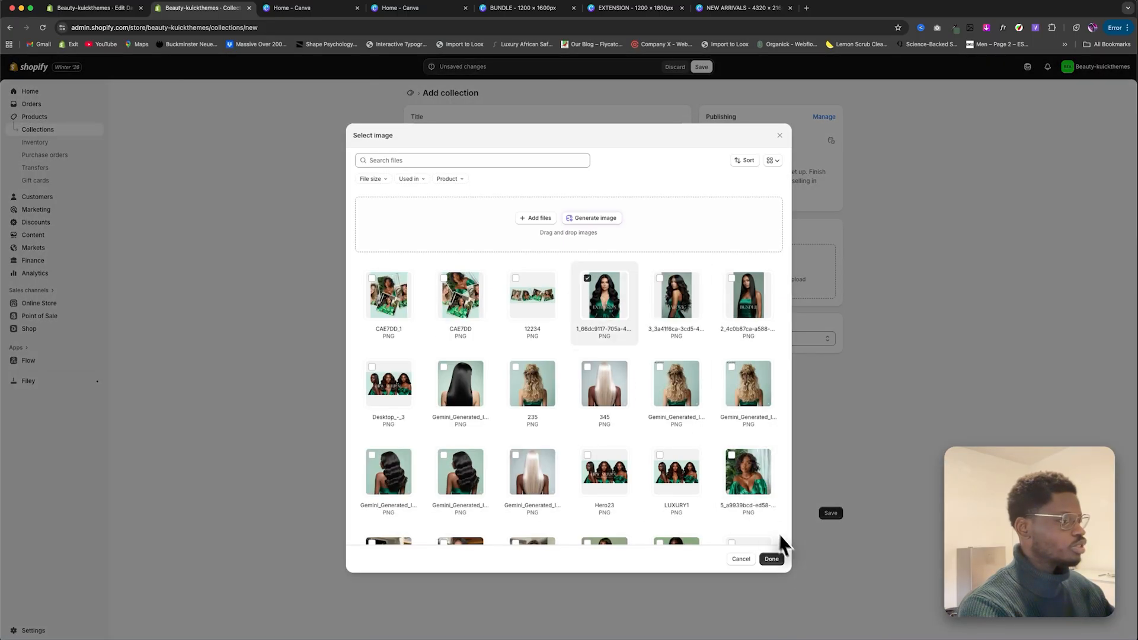
left_click(772, 559)
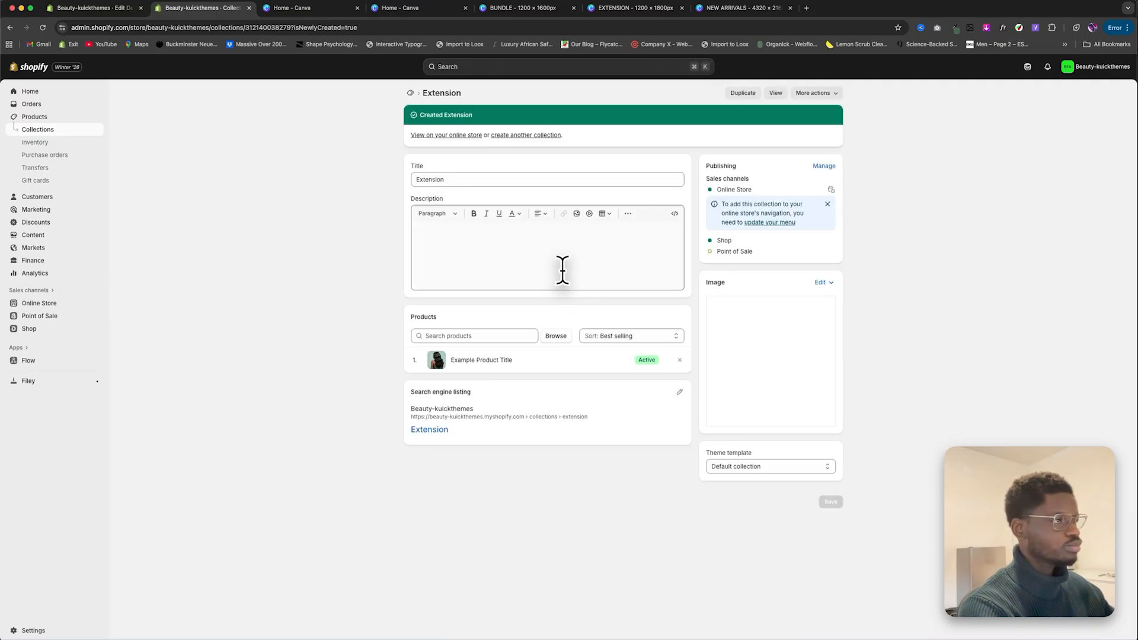
Step: Return to the collections list and start a third new collection titled Hair Wig
left_click(69, 133)
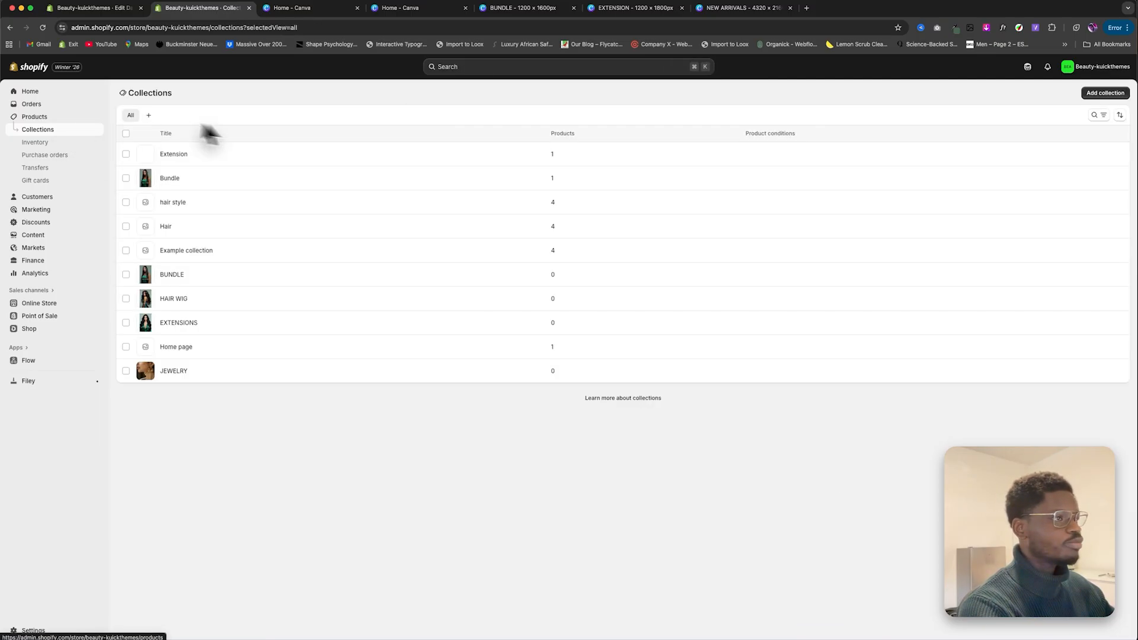
left_click(1108, 95)
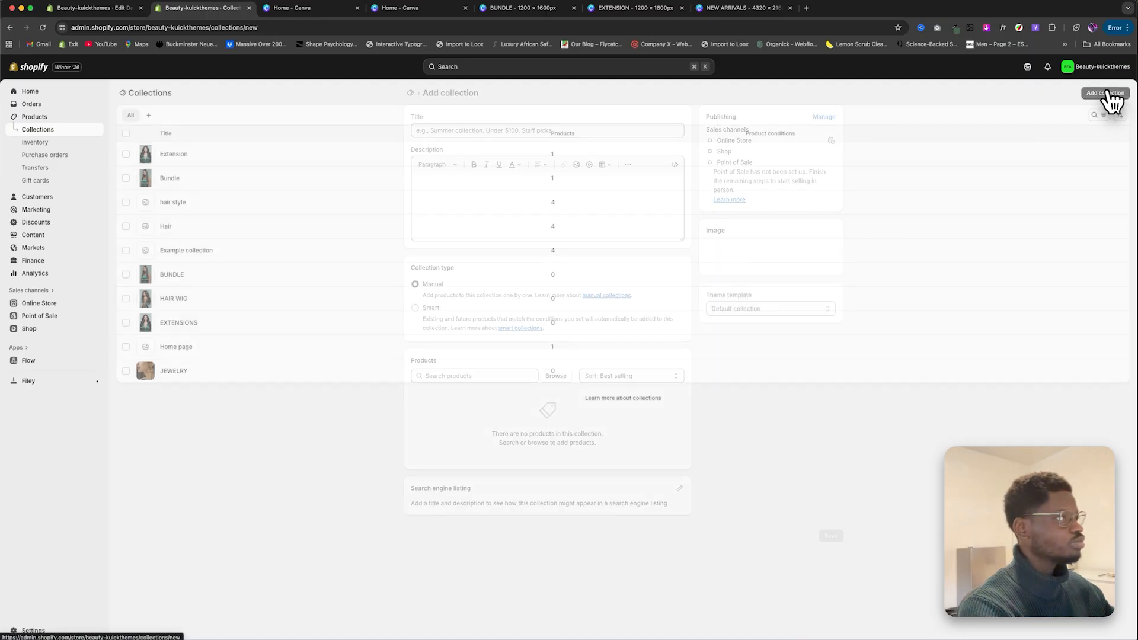
left_click(581, 131)
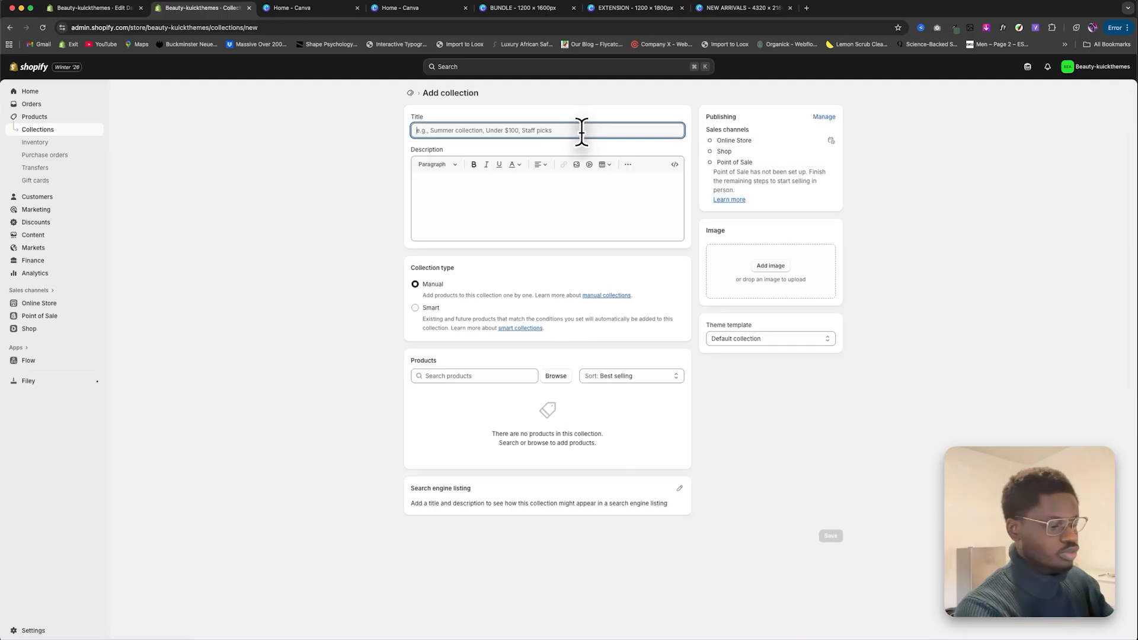
type("Hair Wig")
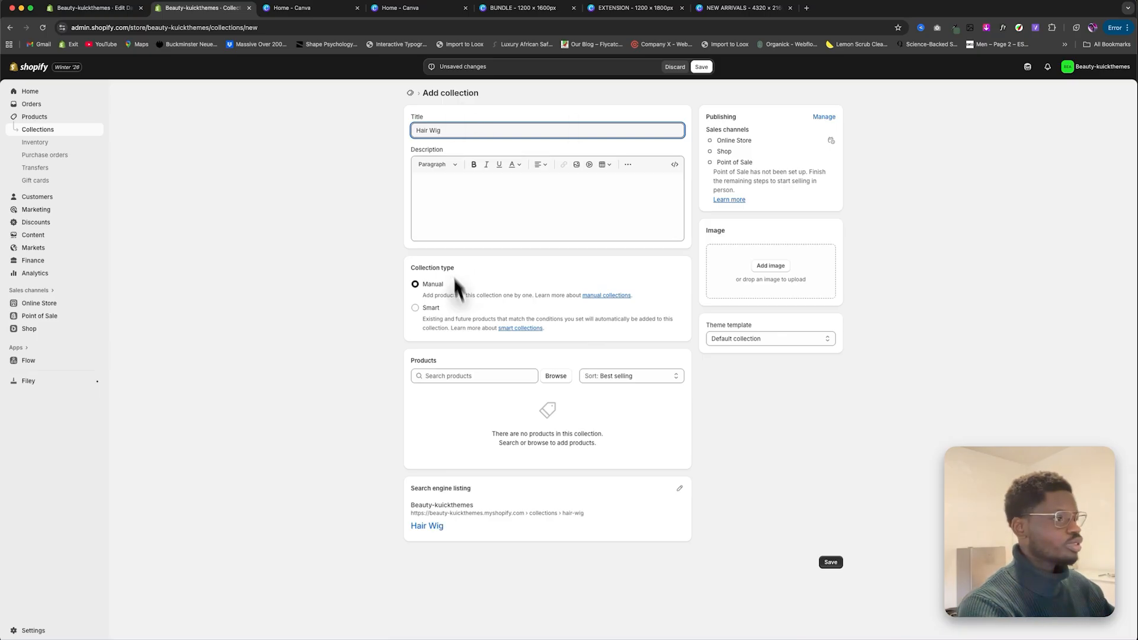
Step: Add the first example product, with blonde hair, and the HAIR WIG portrait image to the Hair Wig collection, and save it
left_click(556, 376)
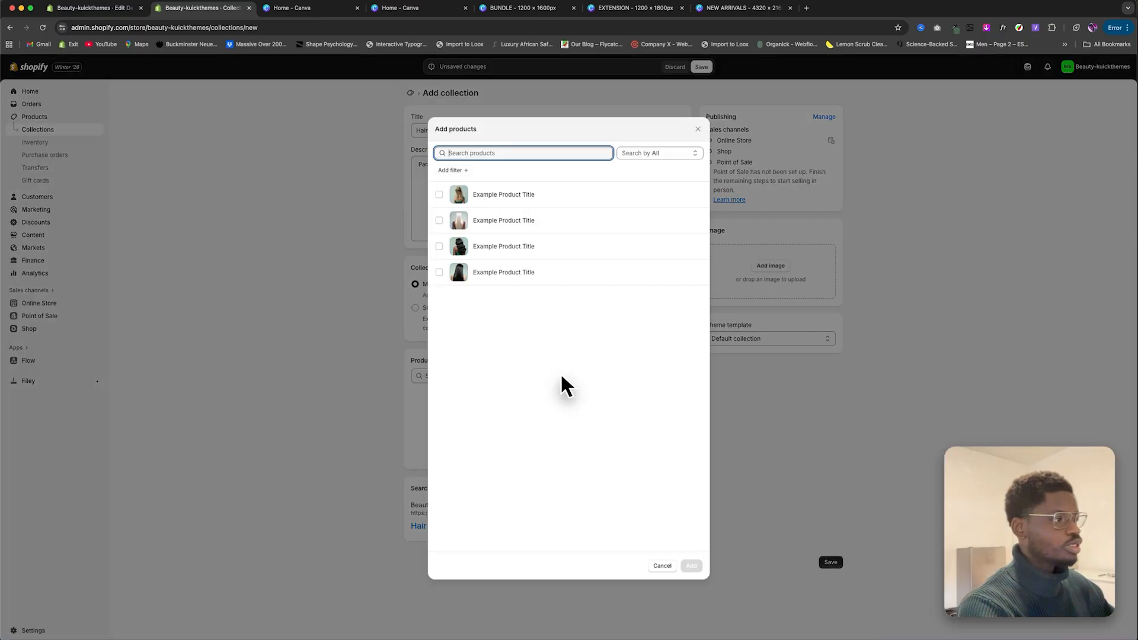
left_click(510, 201)
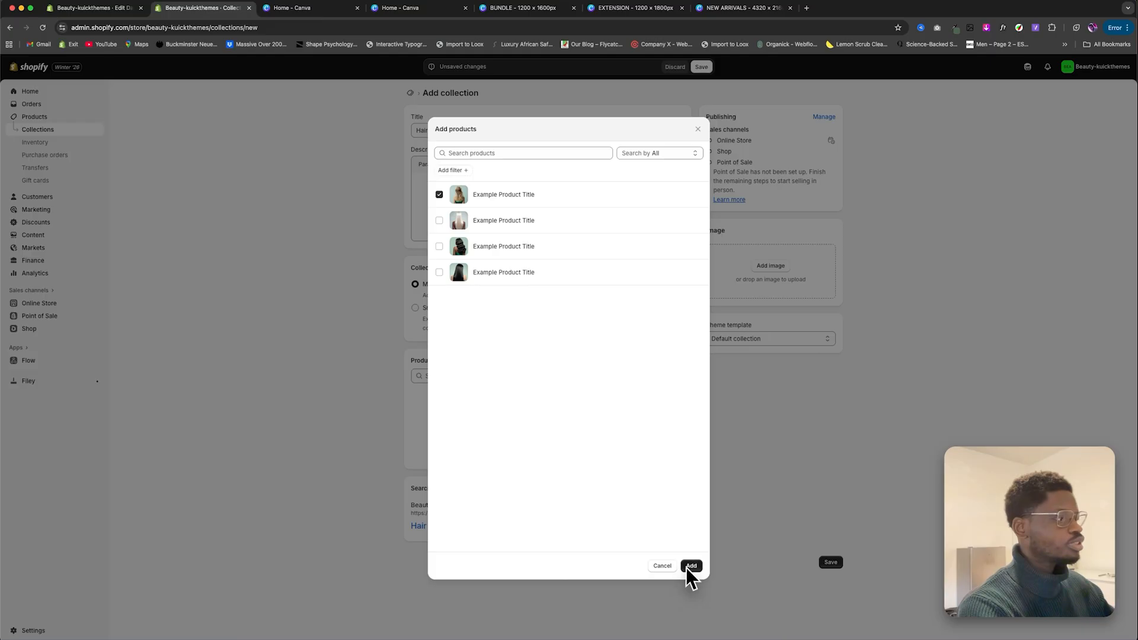
left_click(690, 566)
left_click(758, 279)
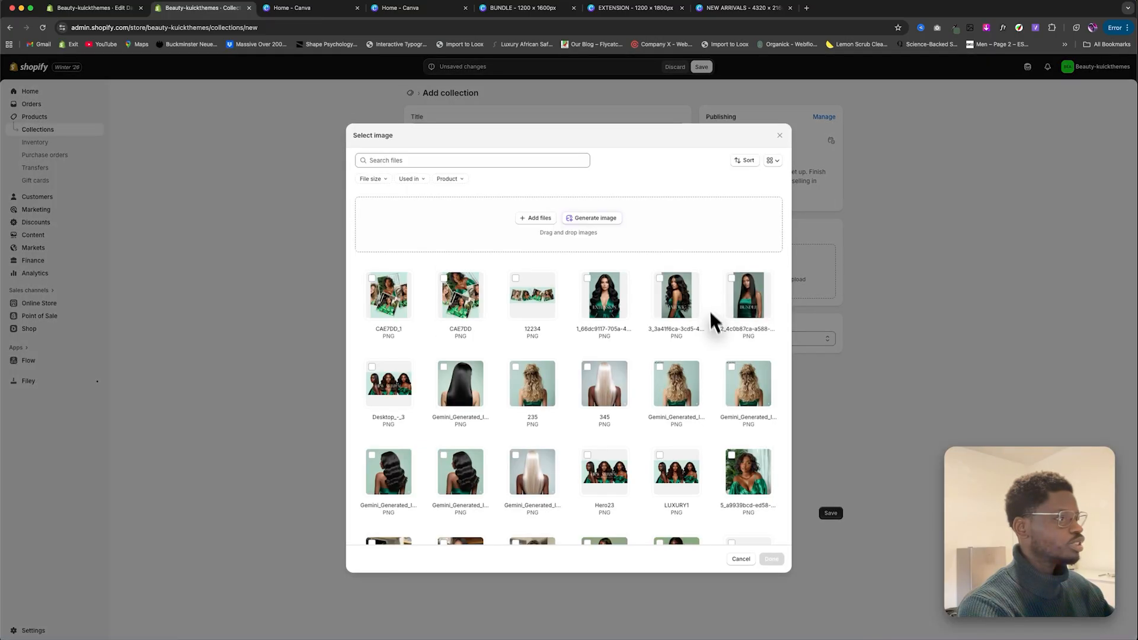
left_click(672, 294)
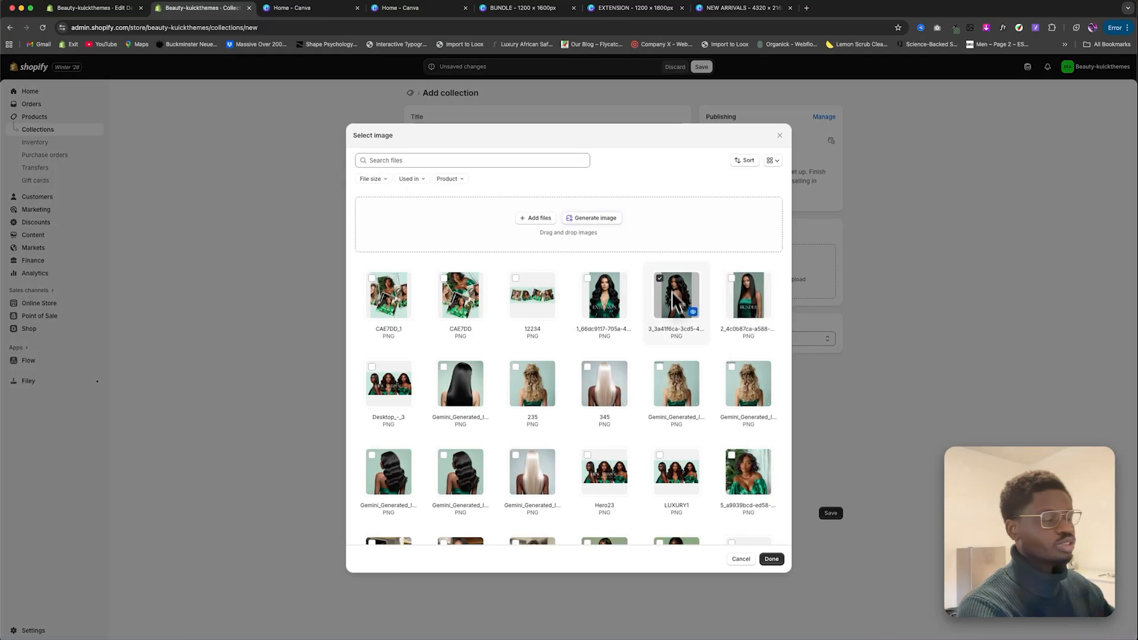
left_click(771, 560)
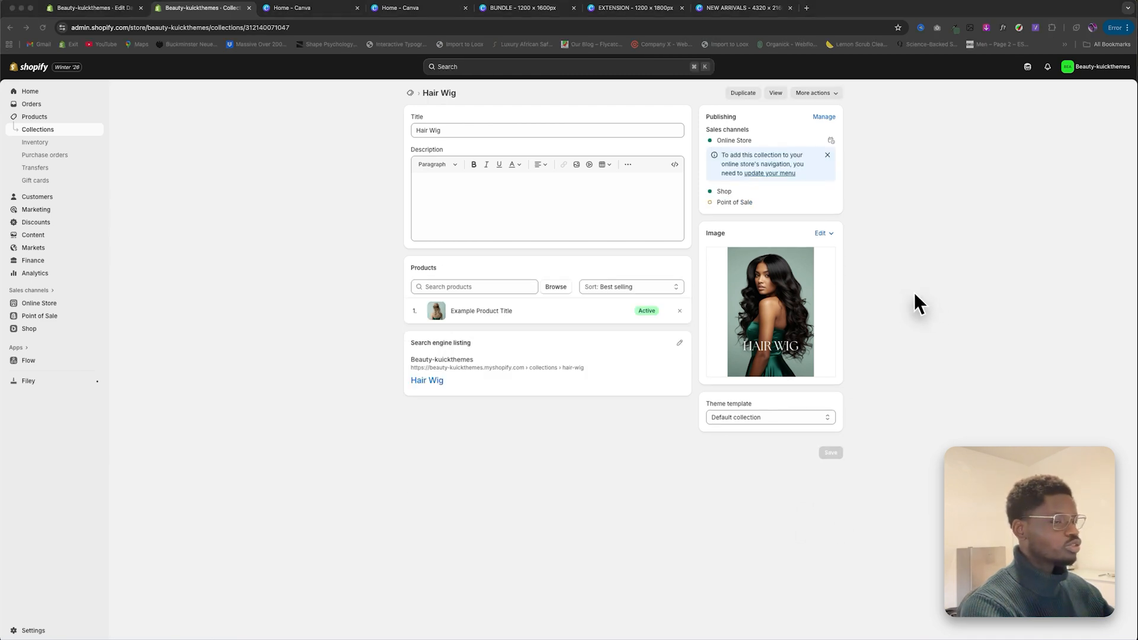
Step: Open the current Dawn theme for editing and assign the all-caps BUNDLE collection to the first block of the home page's Collection list
left_click(45, 303)
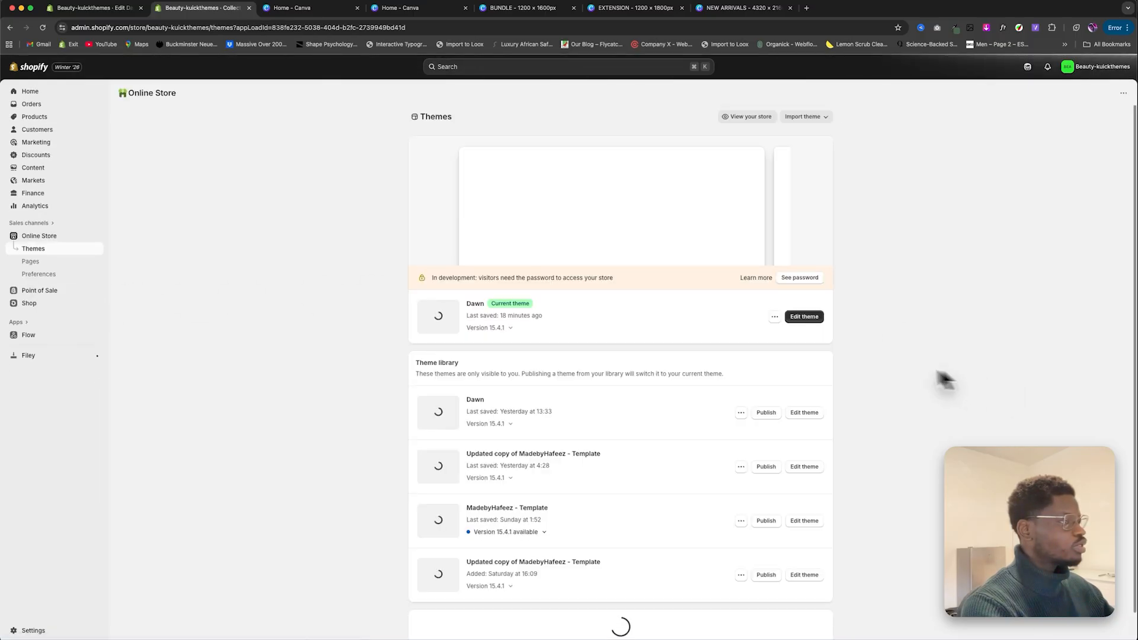
left_click(801, 318)
scroll(677, 329, "down", 5)
scroll(677, 330, "down", 10)
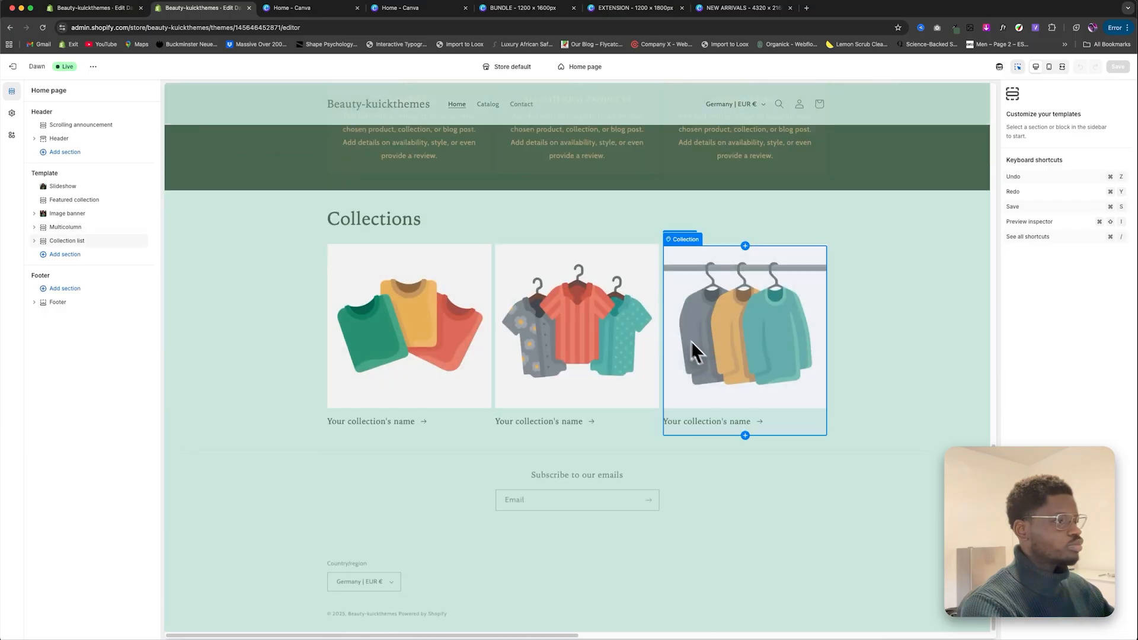
left_click(401, 322)
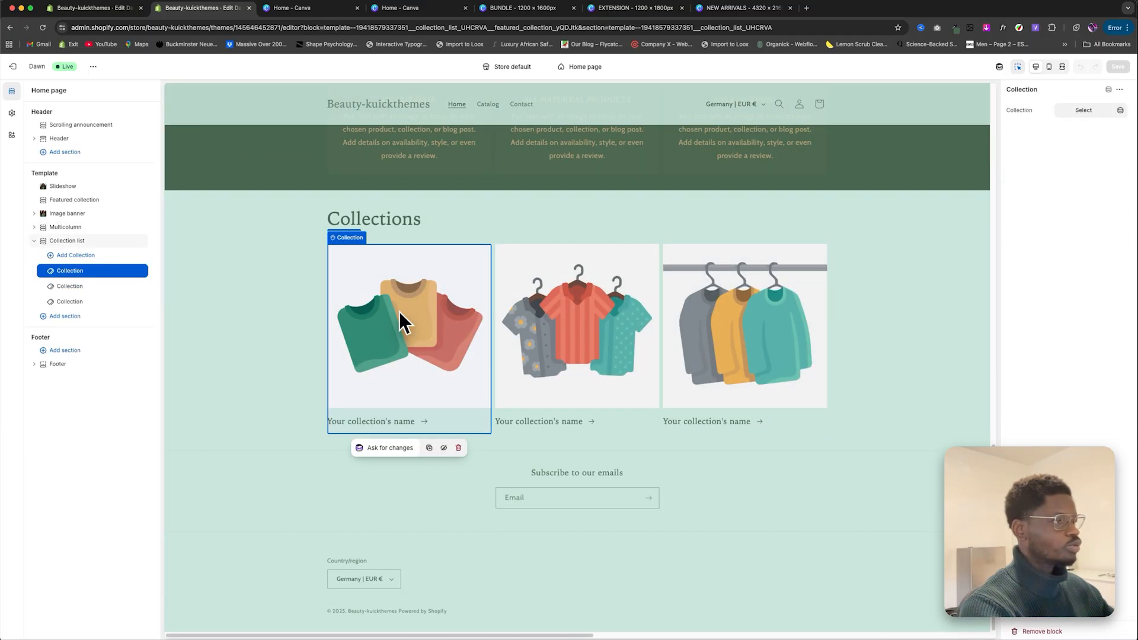
left_click(1083, 110)
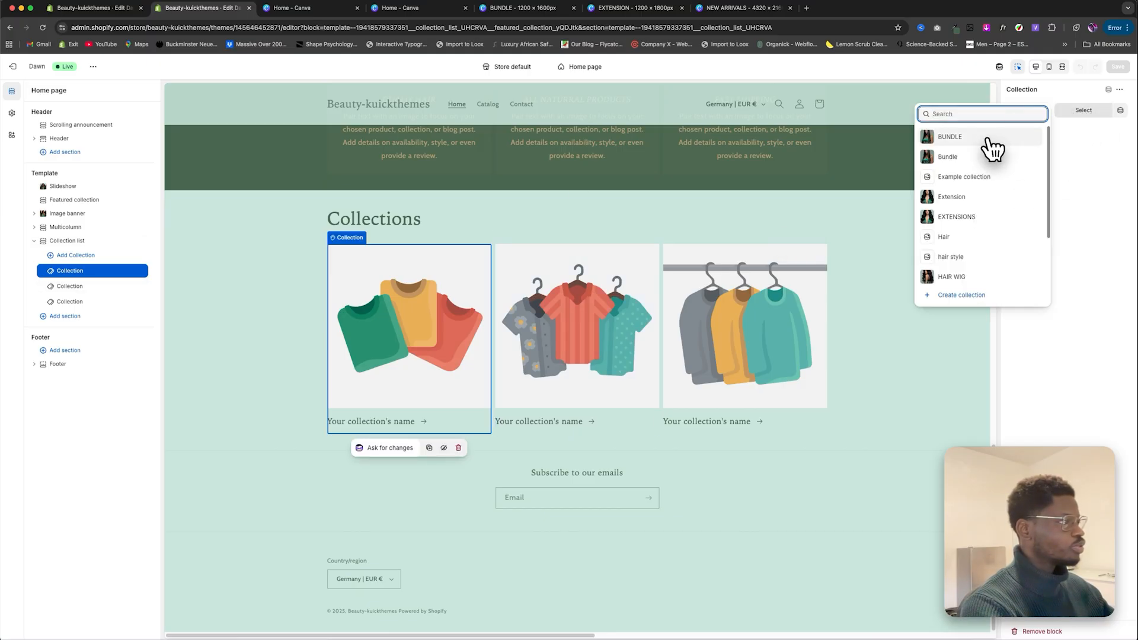
left_click(989, 141)
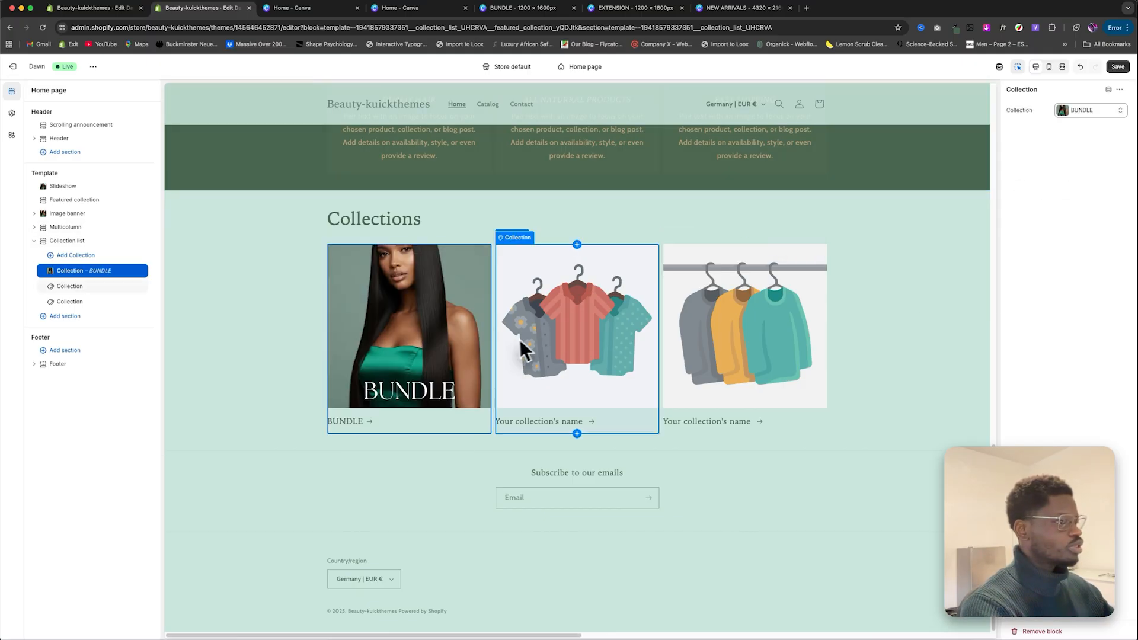
Step: Assign the EXTENSIONS and HAIR WIG collections to the second and third Collection list blocks, and save the theme
left_click(595, 340)
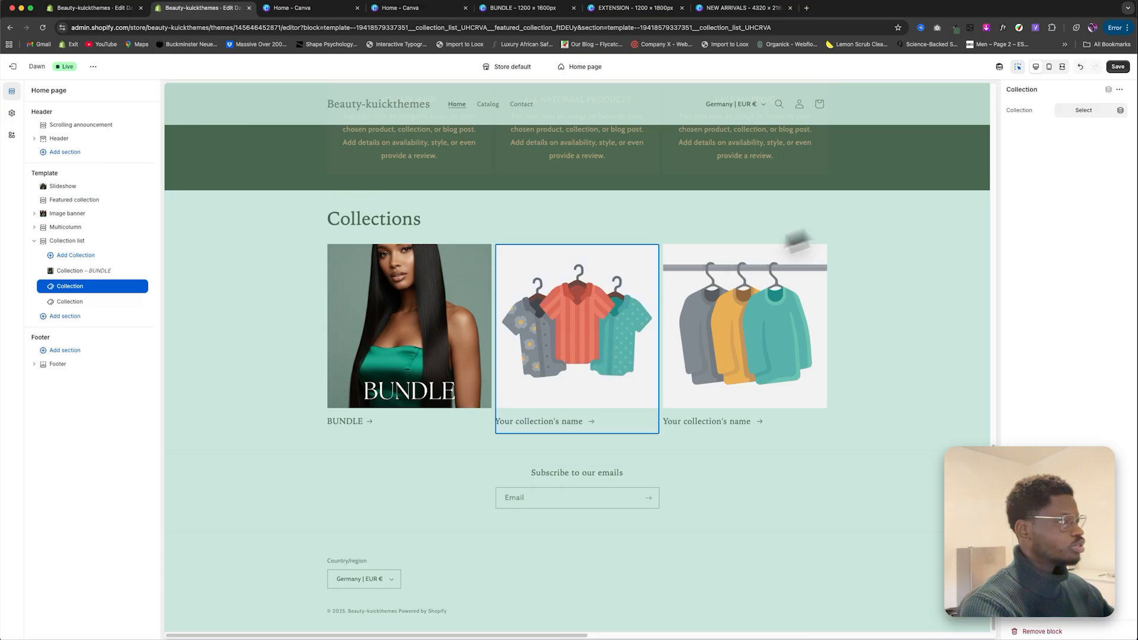
left_click(1085, 113)
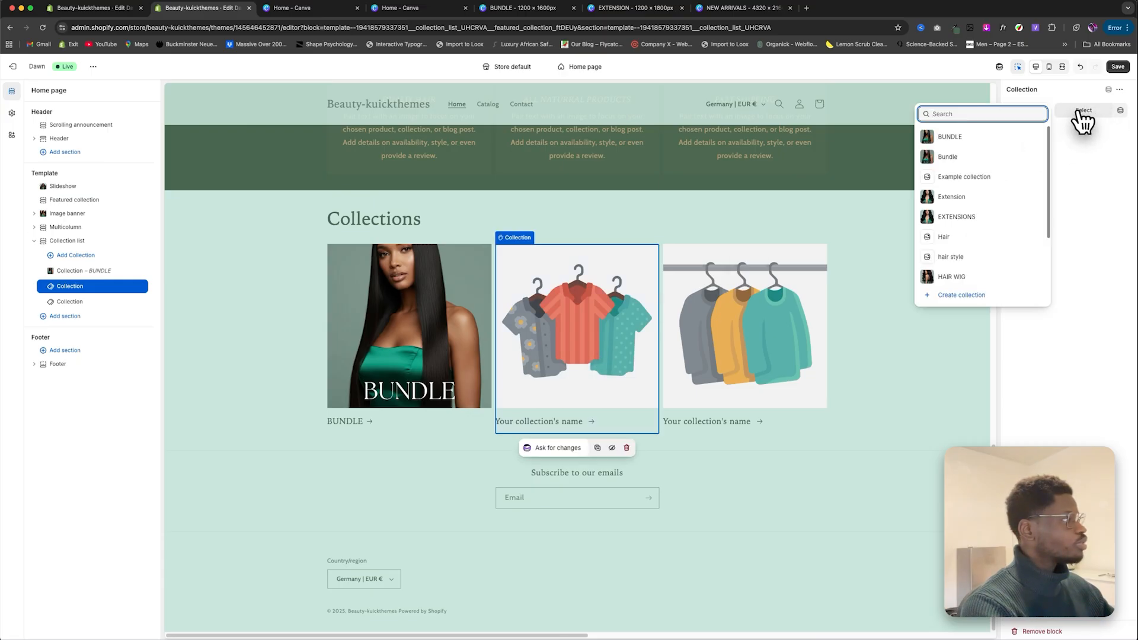
left_click(971, 217)
left_click(762, 355)
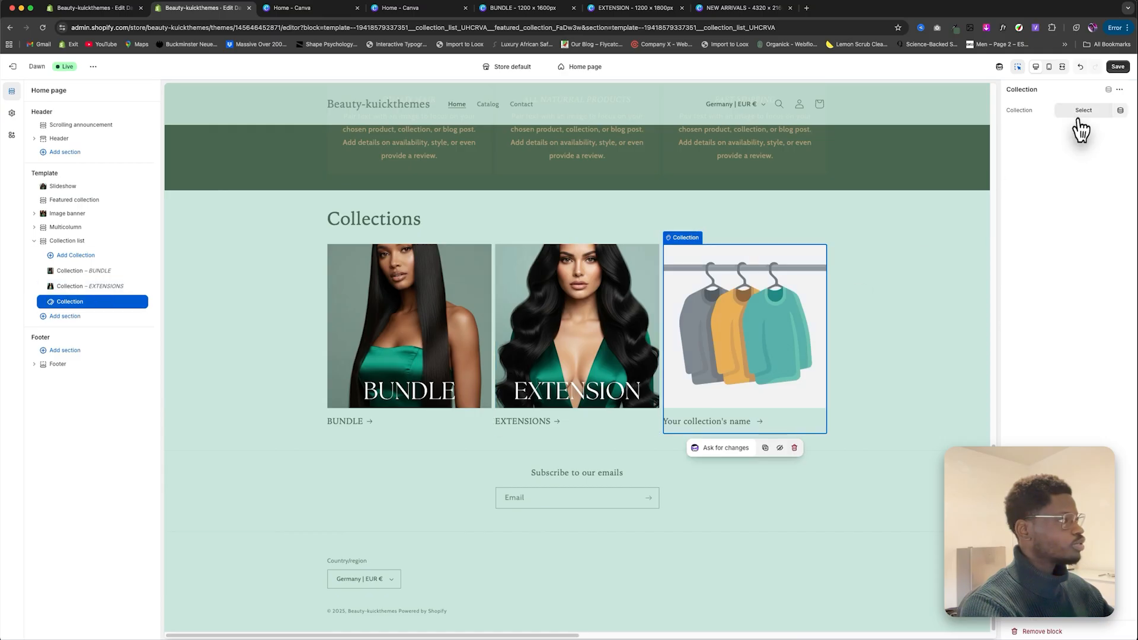
left_click(1081, 112)
left_click(943, 285)
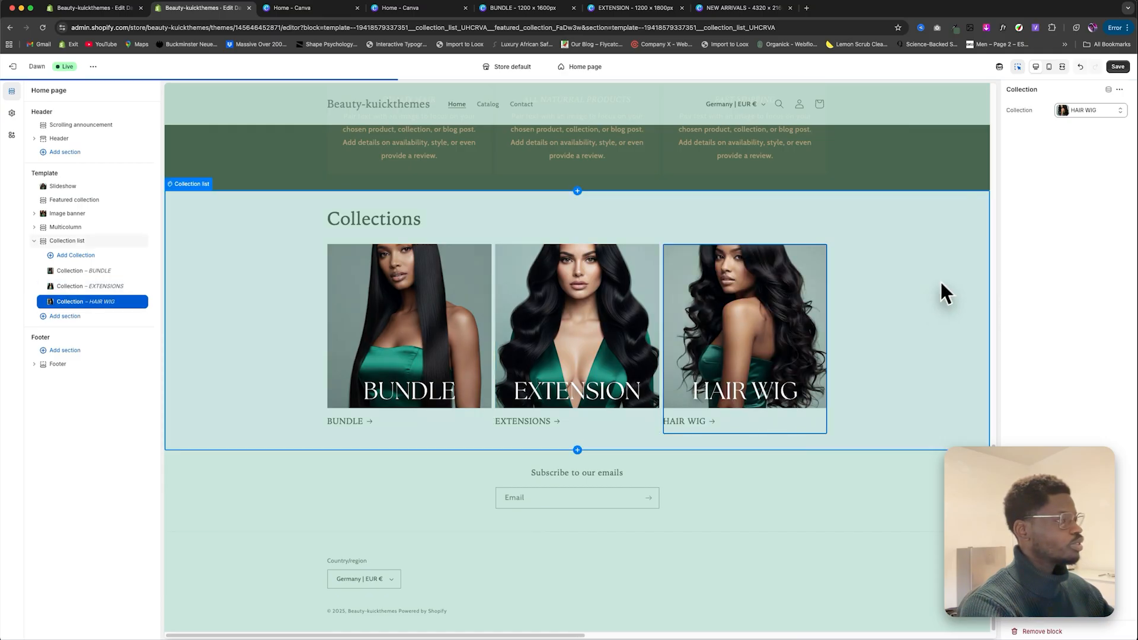
left_click(1119, 68)
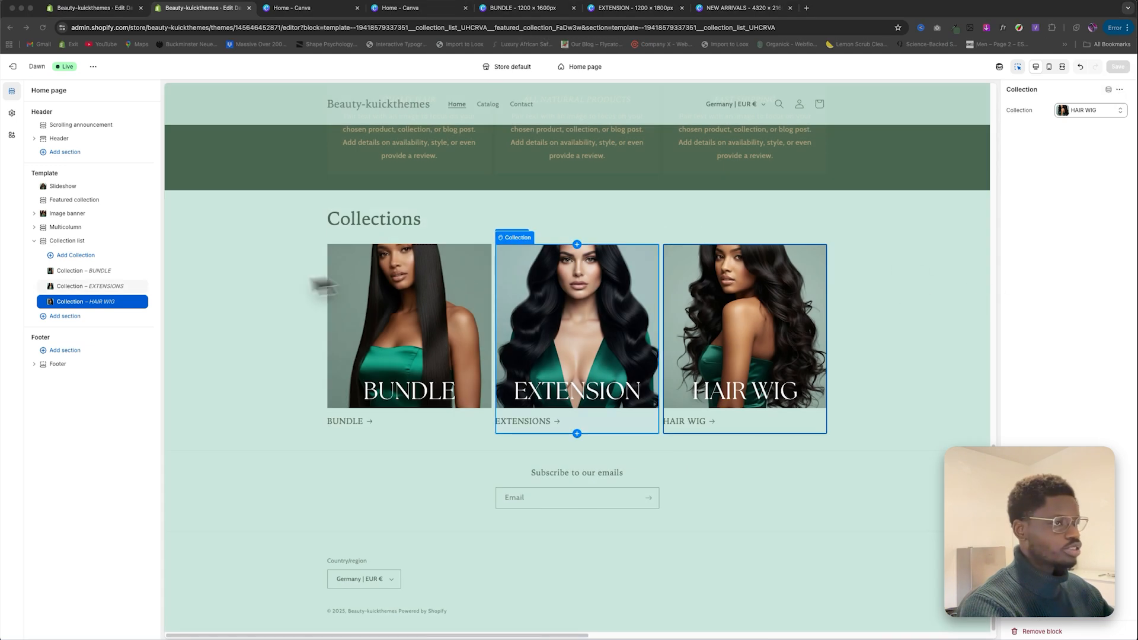
Step: Set the Collection list section's image ratio to Adapt to image and save the theme
left_click(68, 241)
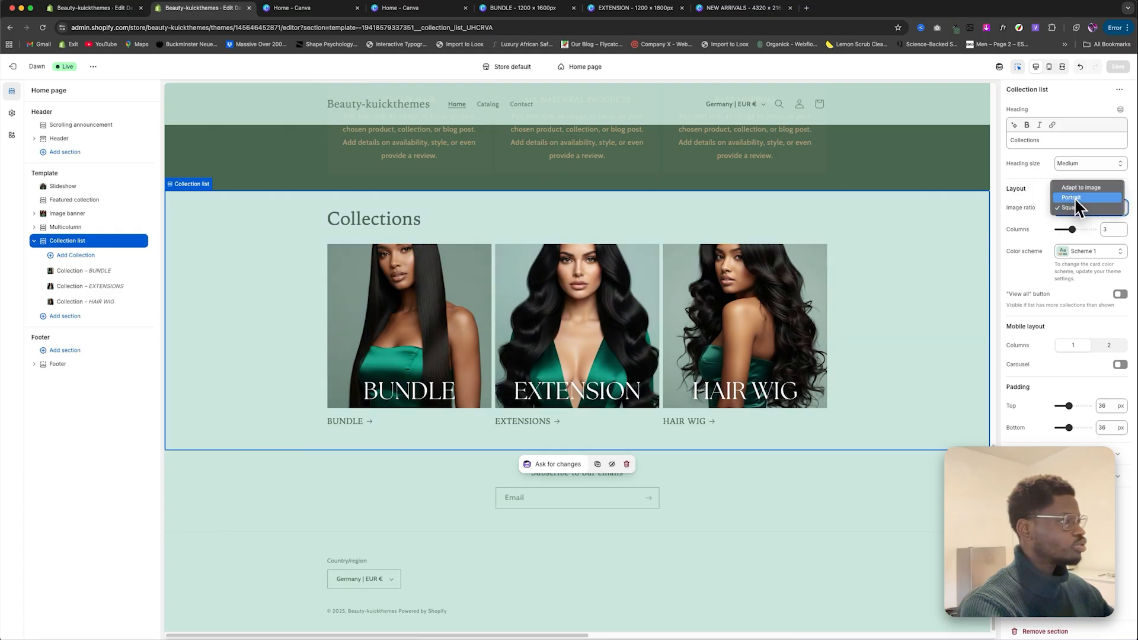
left_click(1074, 198)
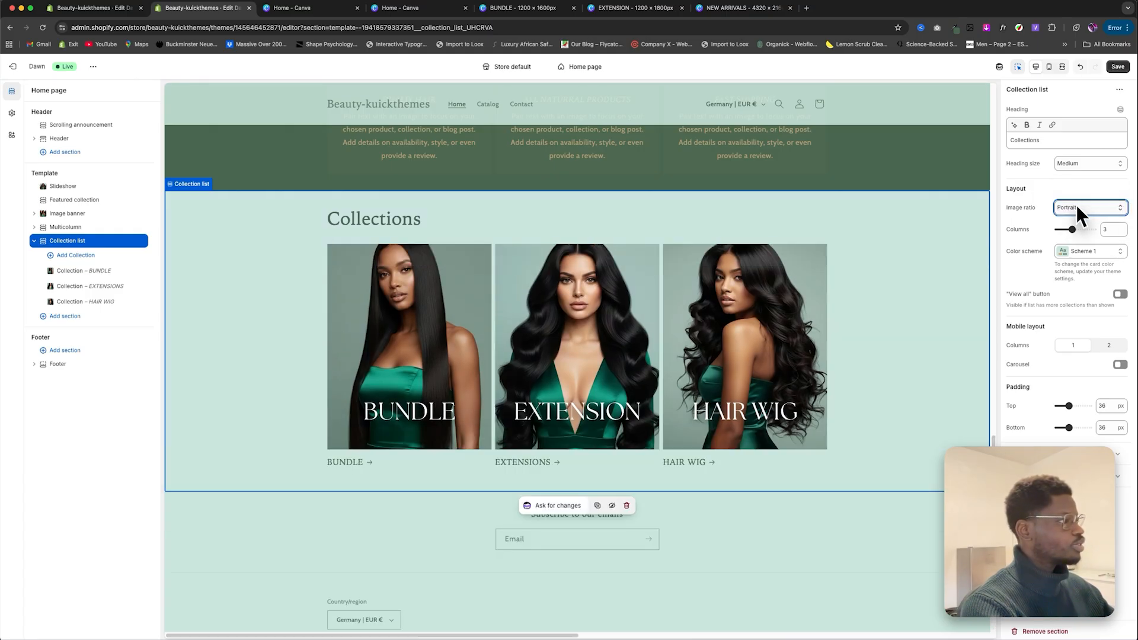
left_click(1076, 205)
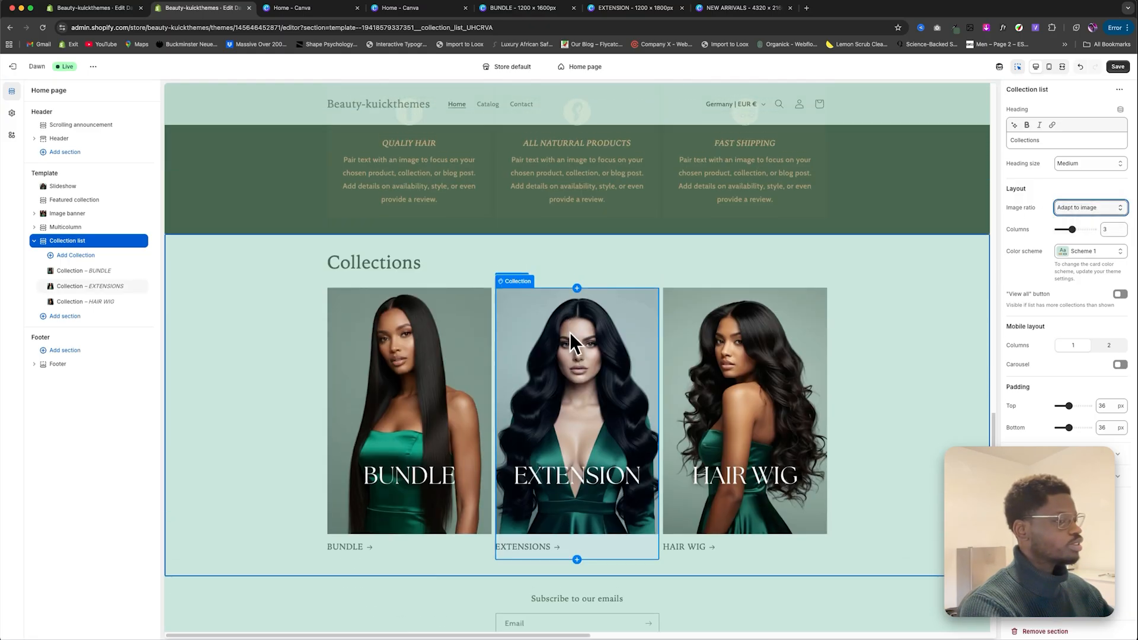
left_click(1117, 66)
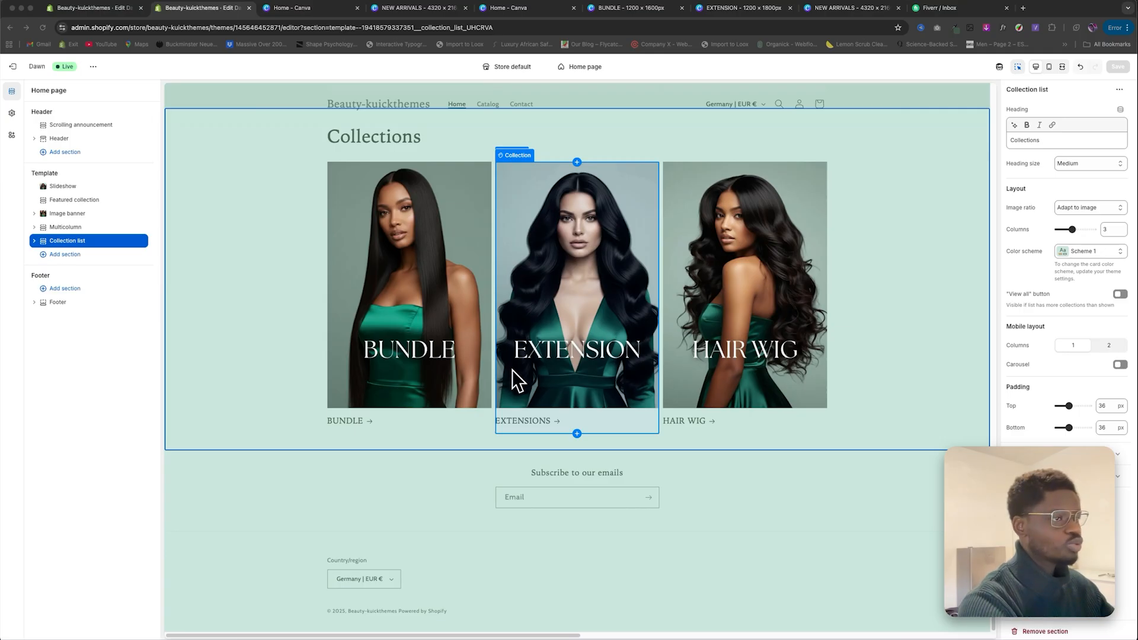
Step: Add a Multicolumn section below the Collection list, with four columns in one row and center column alignment
left_click(65, 255)
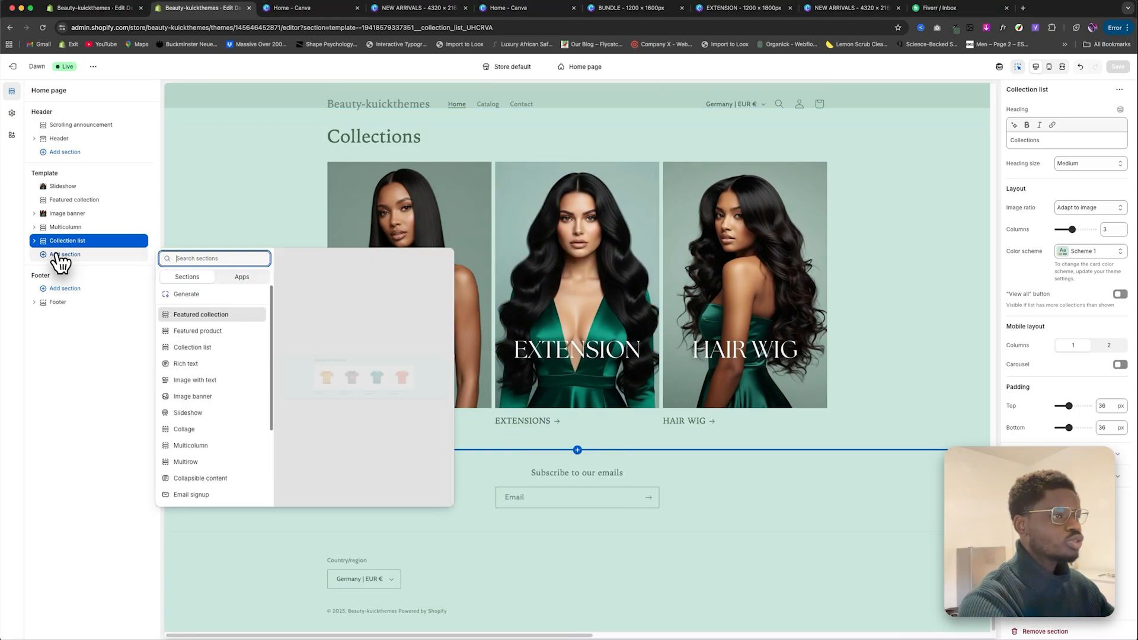
left_click(199, 448)
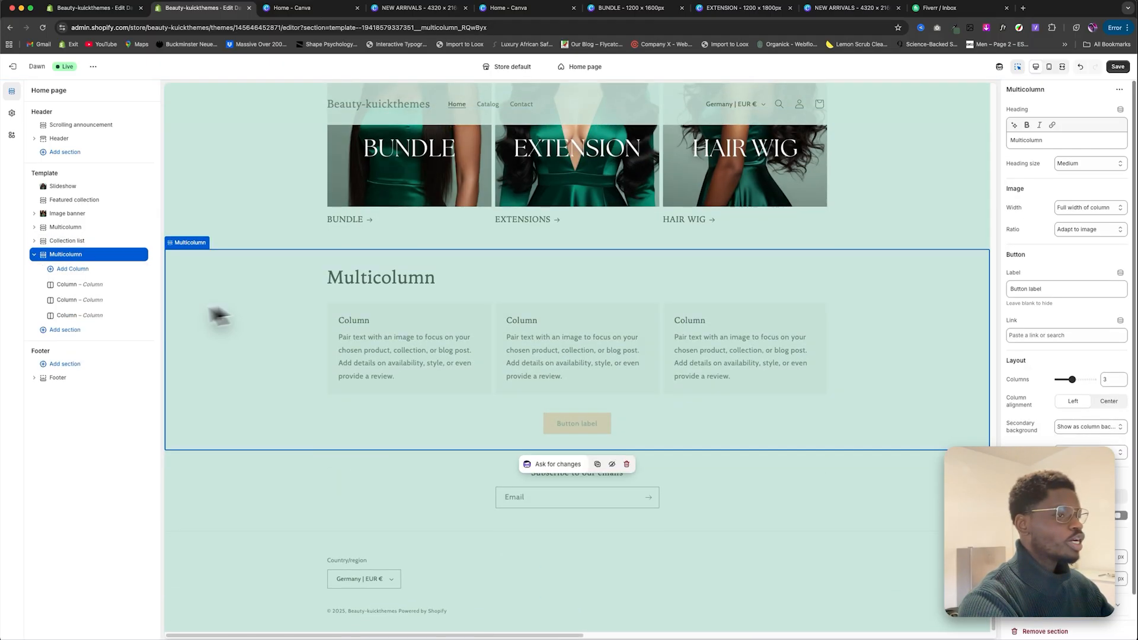
left_click(95, 324)
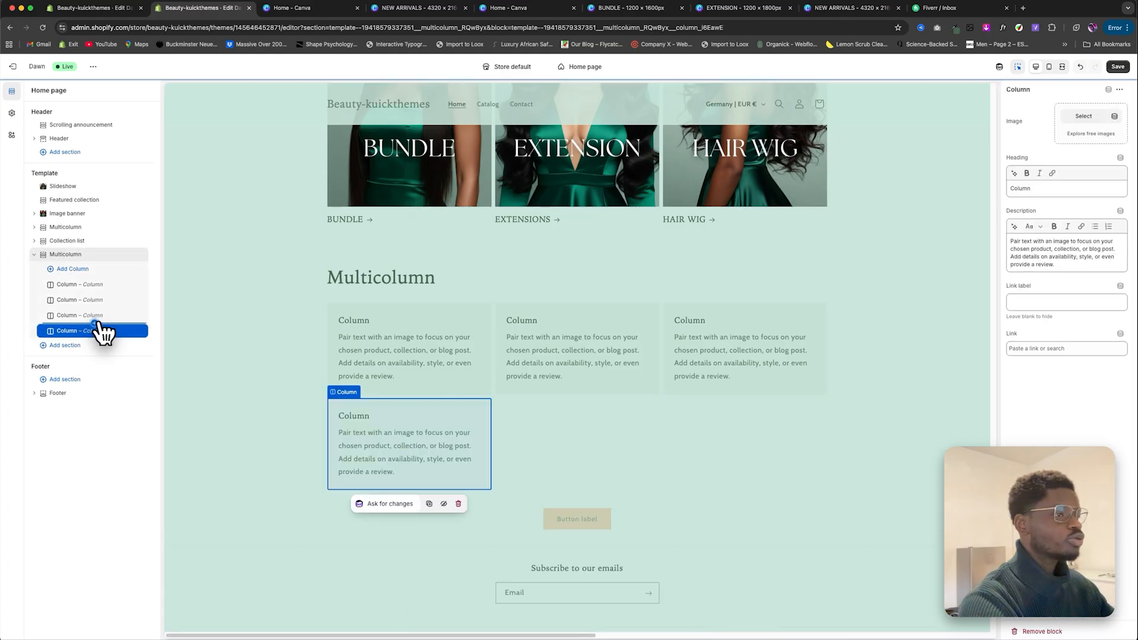
left_click(87, 254)
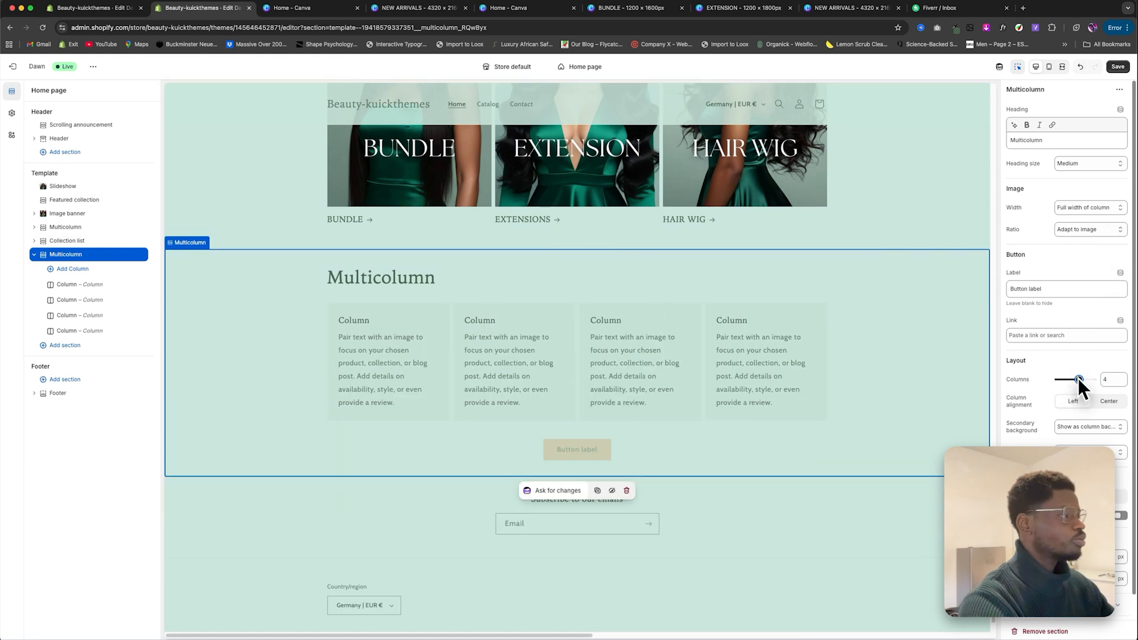
left_click(1108, 402)
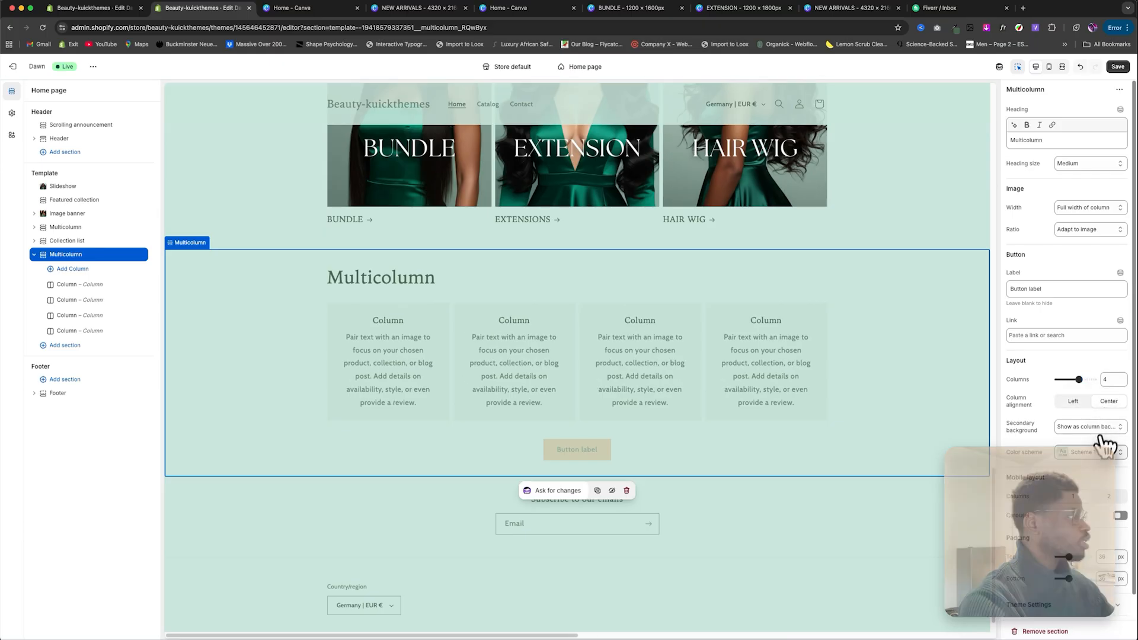
Step: Clear the new Multicolumn section's button label and set its heading to CUSTOMER FEEDBACK, with FEEDBACK in italics
left_click_drag(1054, 289, 1013, 290)
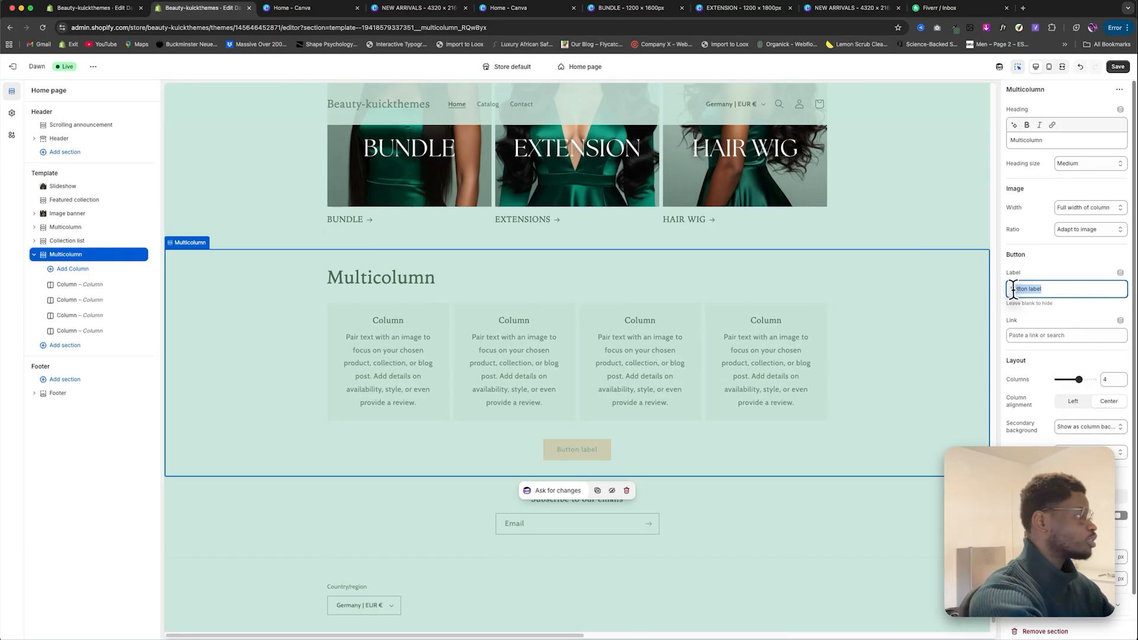
key("BackSpace")
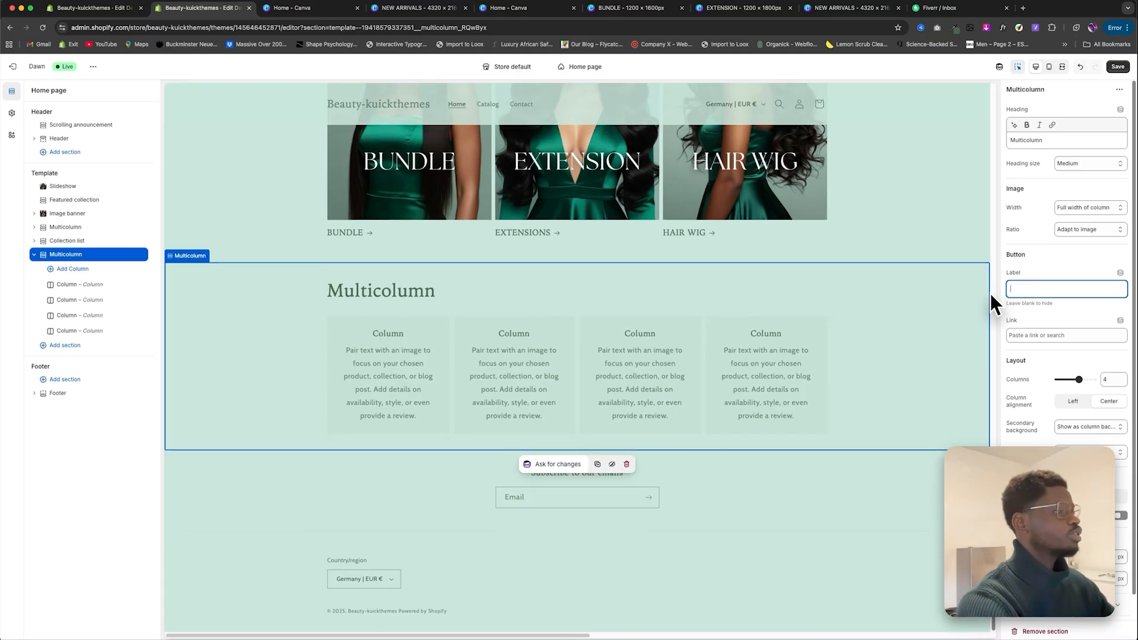
double_click(1064, 144)
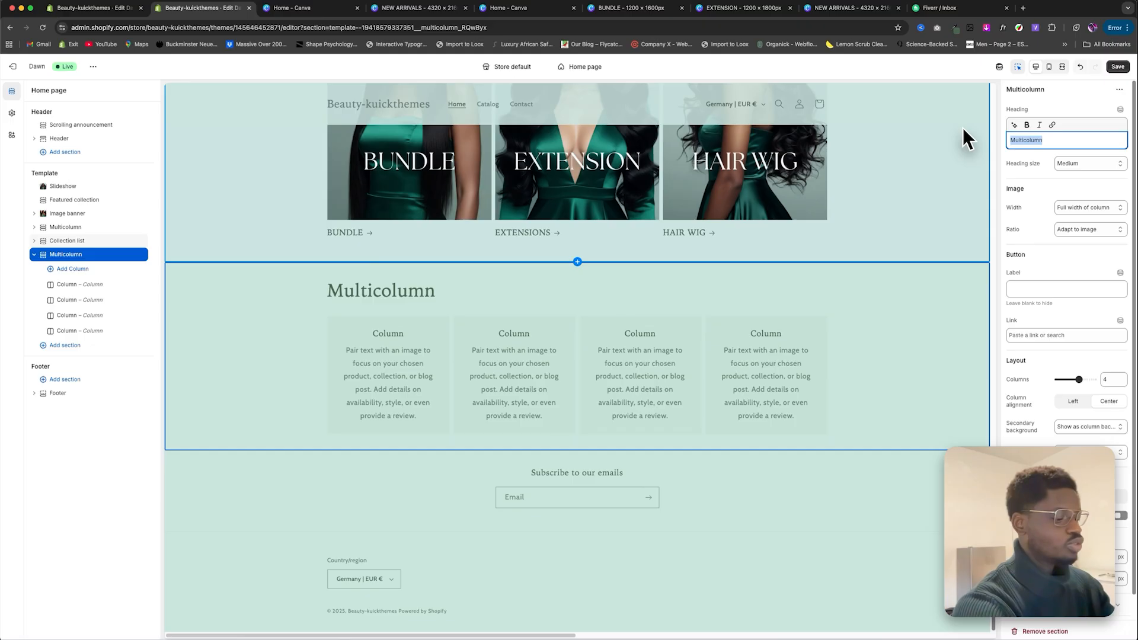
type("CUSTOM")
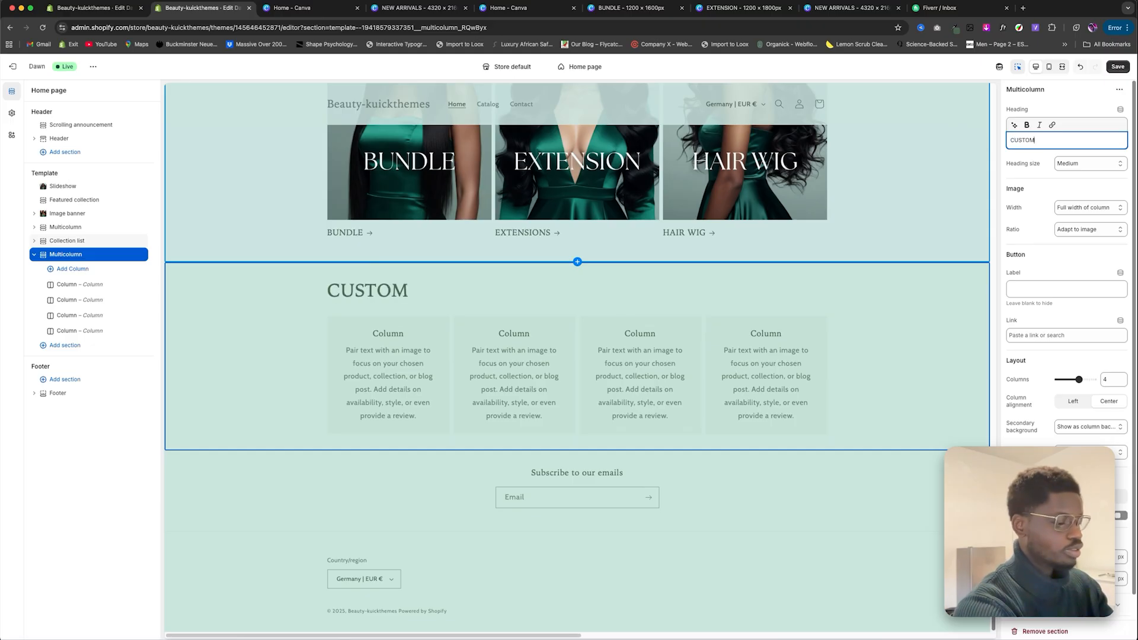
type("ER FEED")
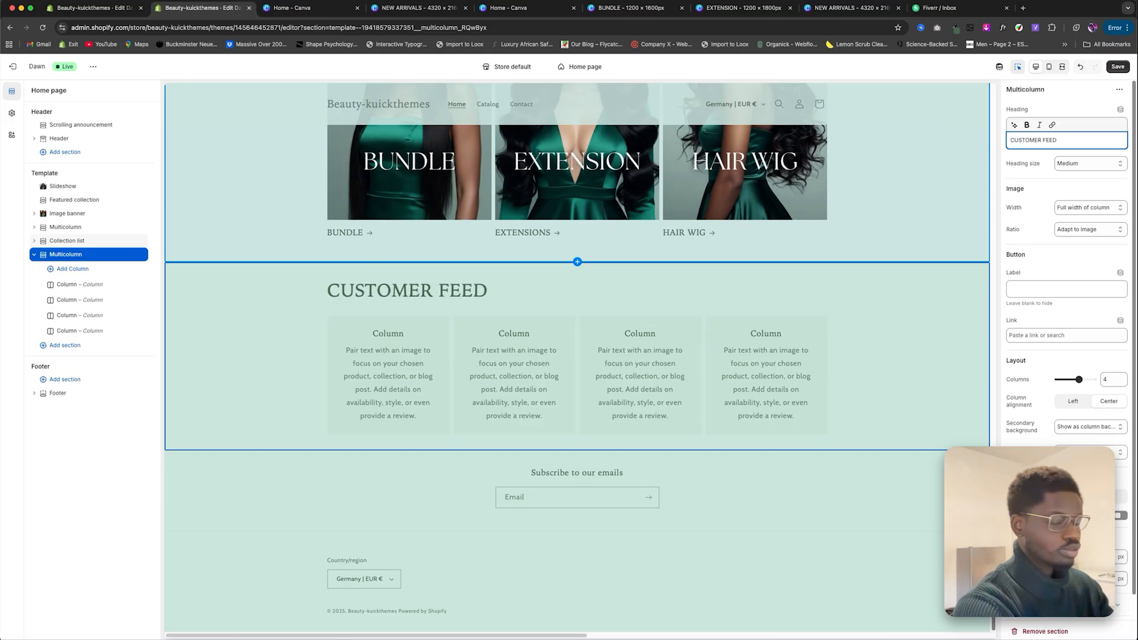
type("BACK")
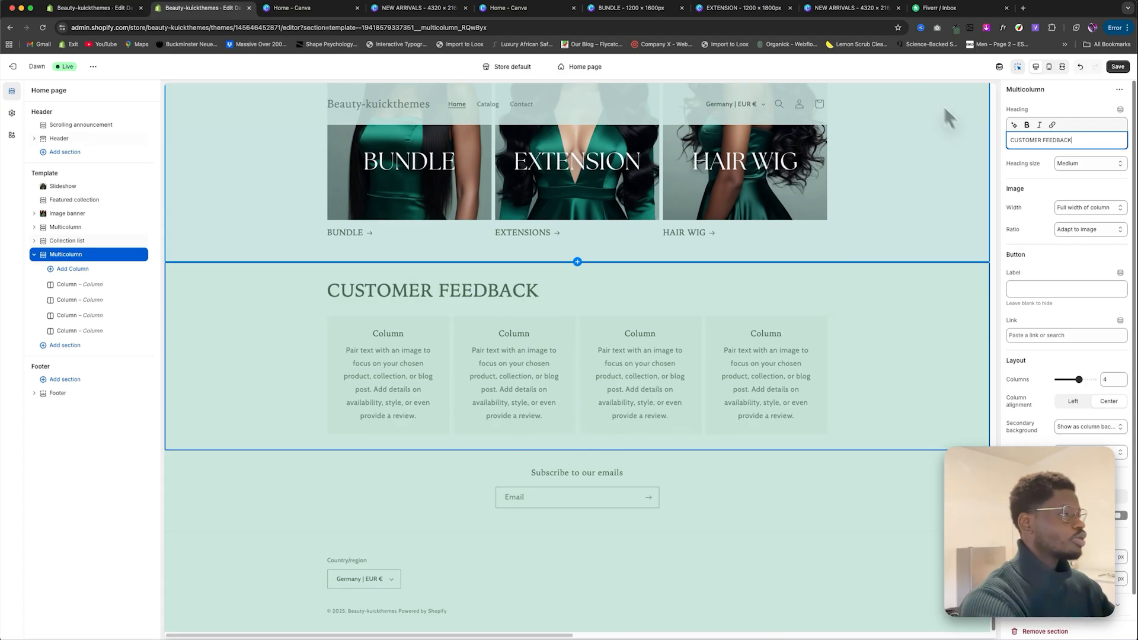
left_click_drag(1077, 138, 1057, 137)
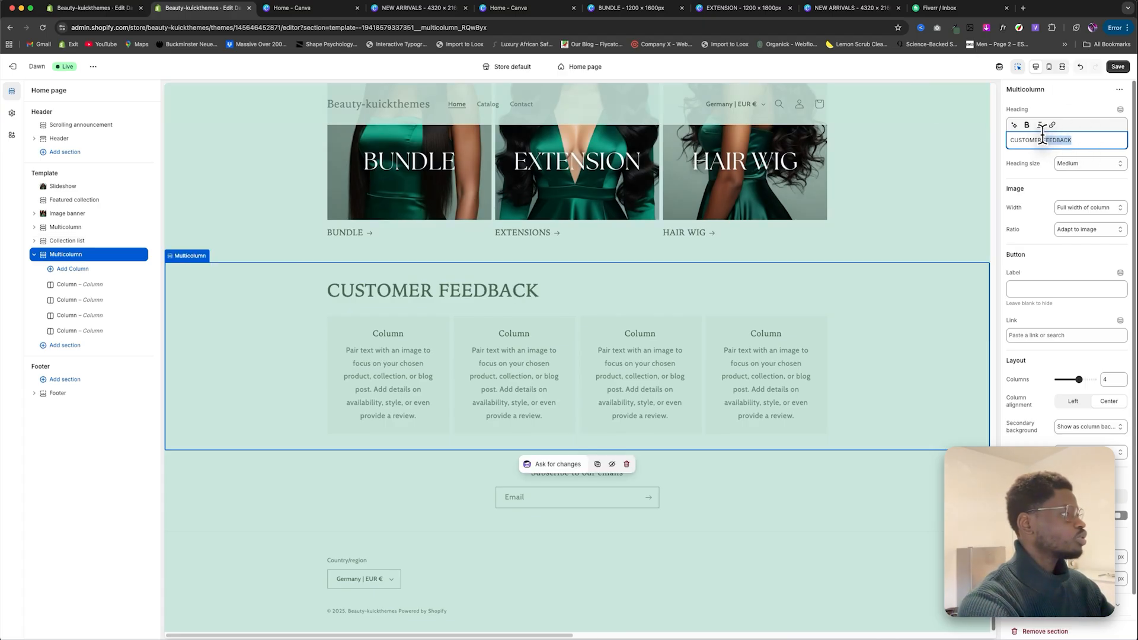
left_click(1040, 125)
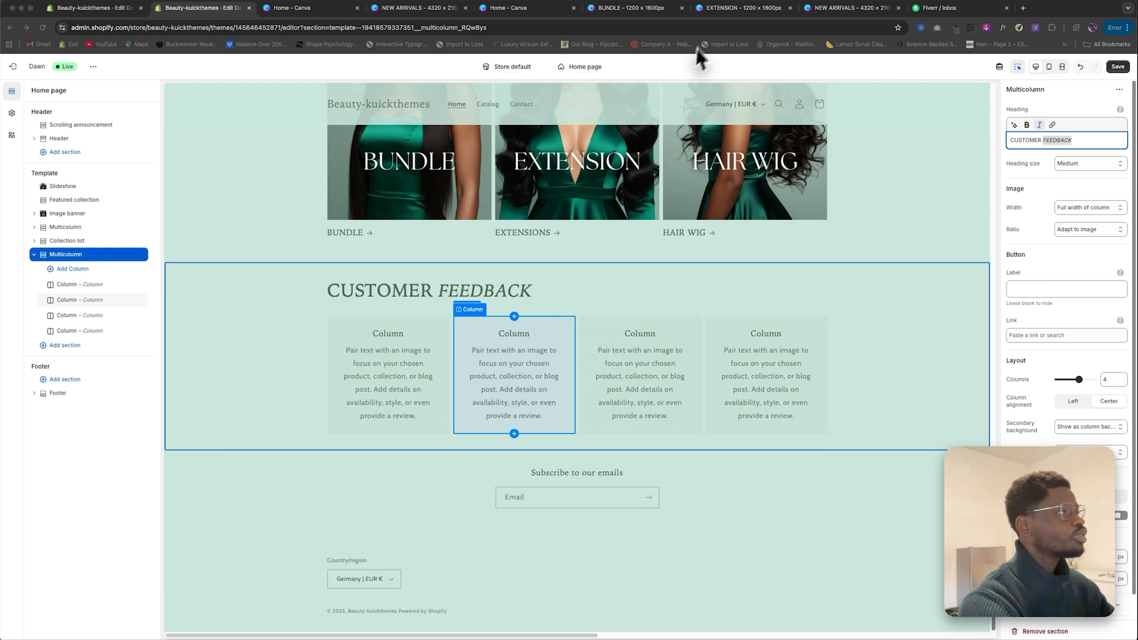
Step: Switch to the NEW ARRIVALS design in Canva, duplicate page 4, and delete the truck icon and circle from the copy
left_click(829, 8)
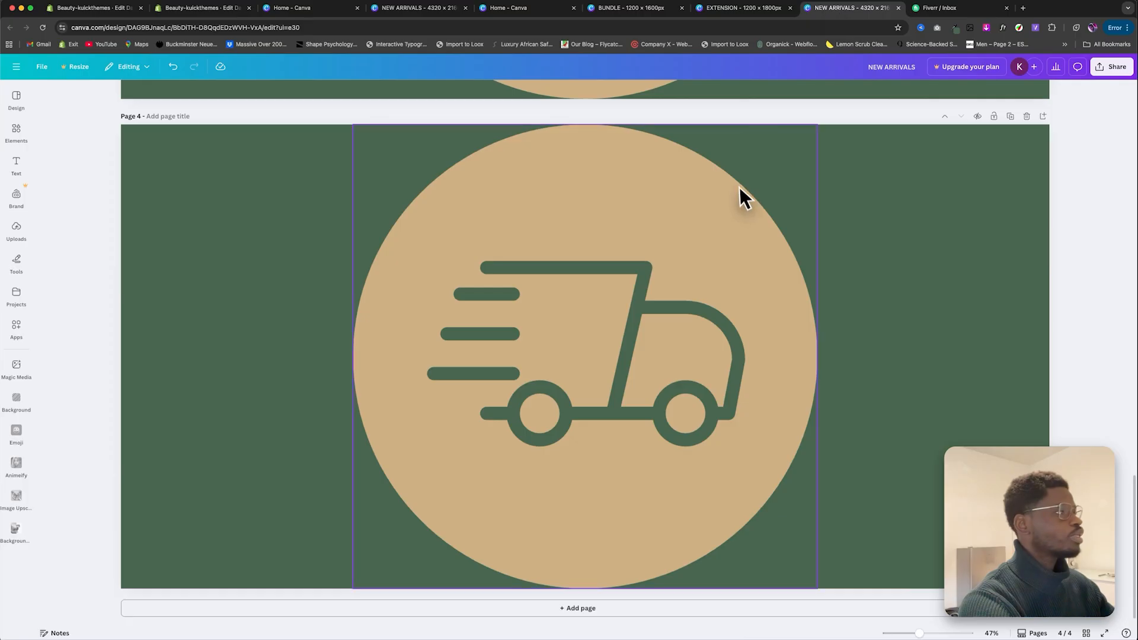
scroll(869, 215, "up", 10)
scroll(869, 216, "down", 10)
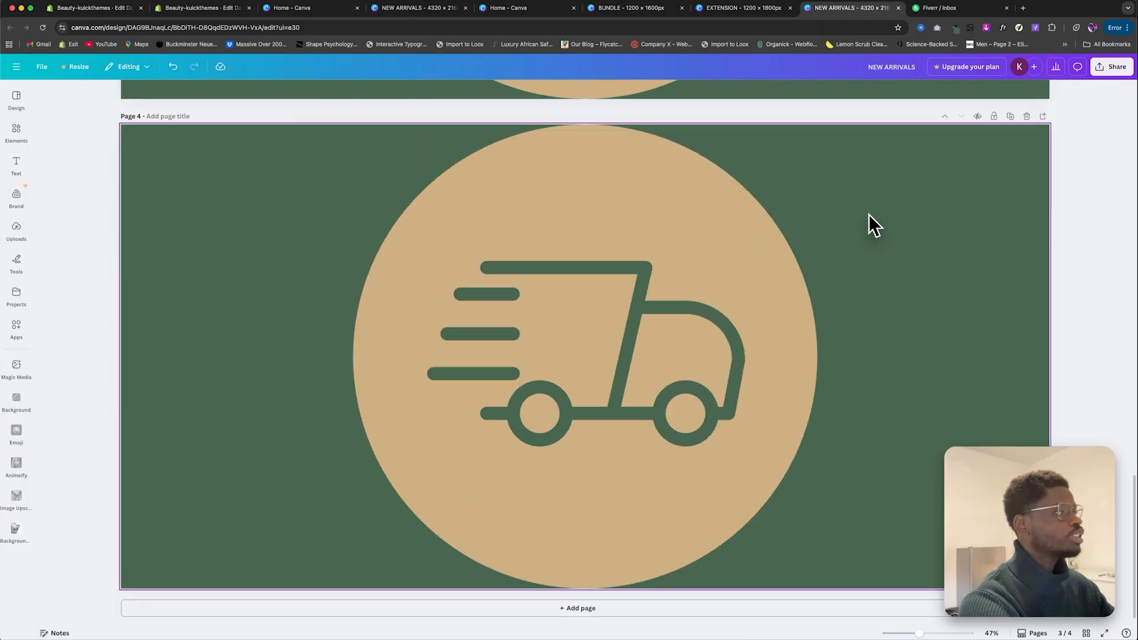
scroll(909, 214, "up", 3)
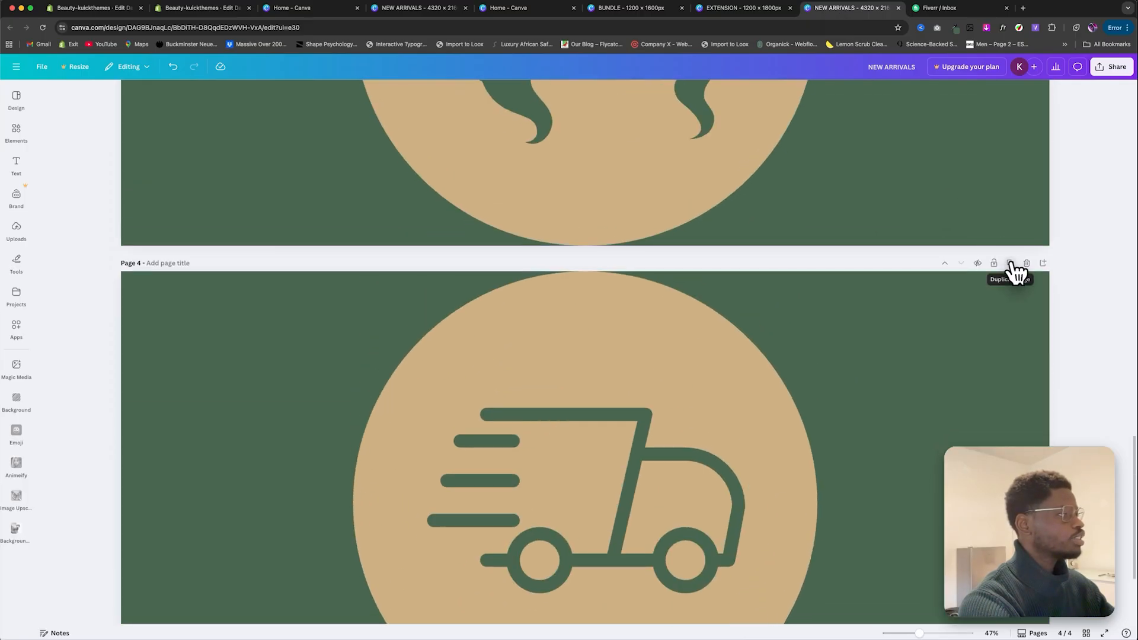
left_click(1010, 263)
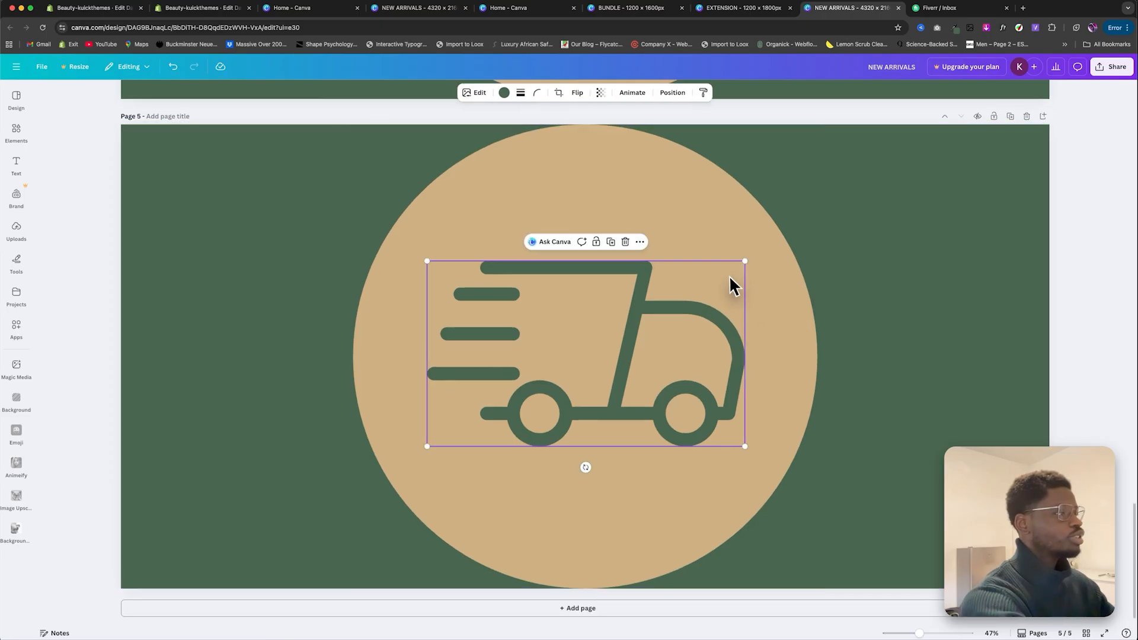
key("Delete")
left_click(691, 246)
key("Delete")
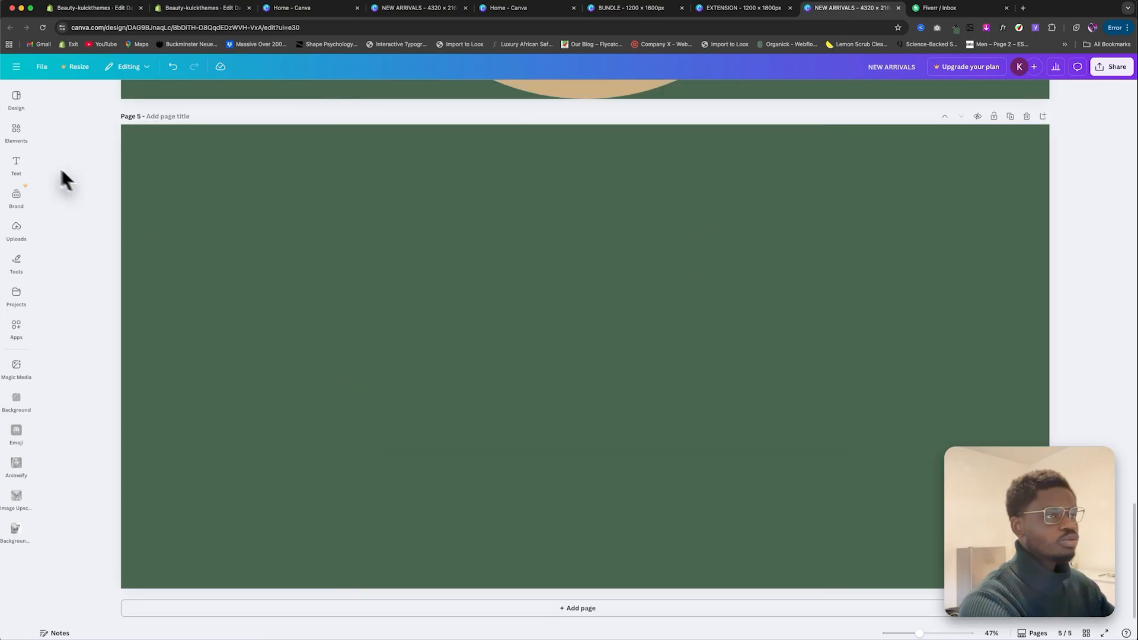
Step: Add the rounded orange star graphic to page 5, recolor it beige, and duplicate it into a row of five
left_click(16, 131)
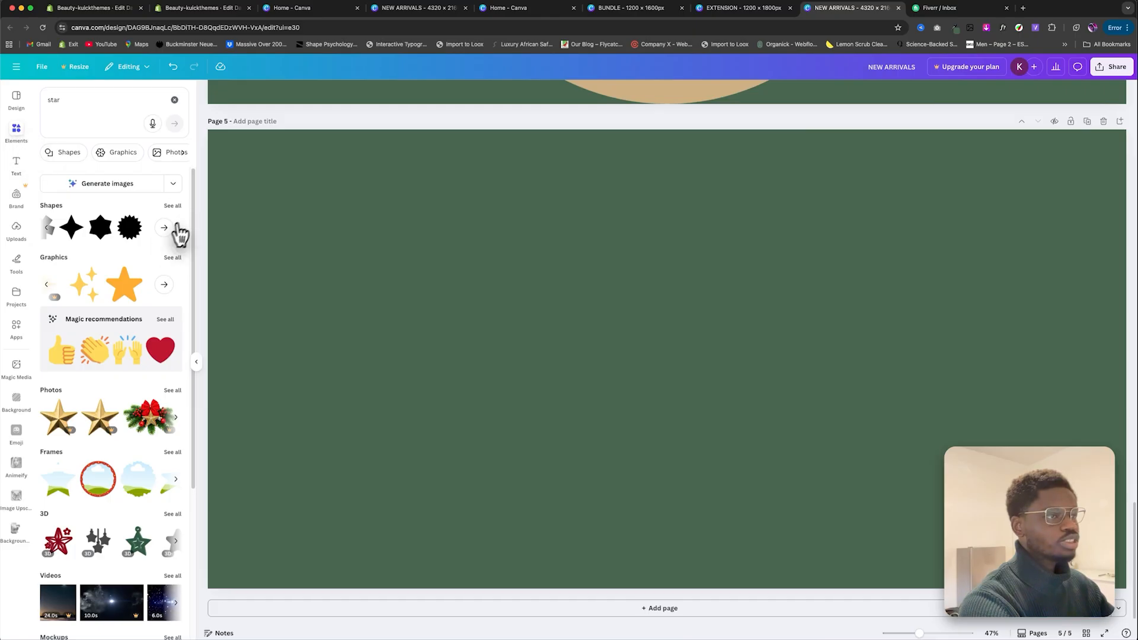
left_click(125, 287)
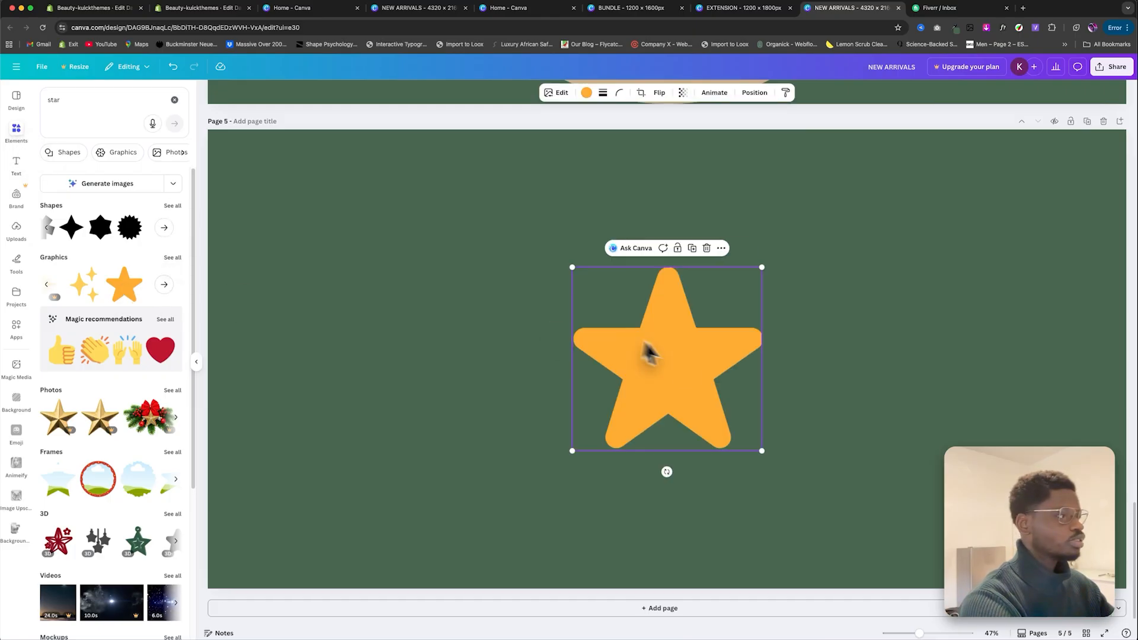
left_click(587, 95)
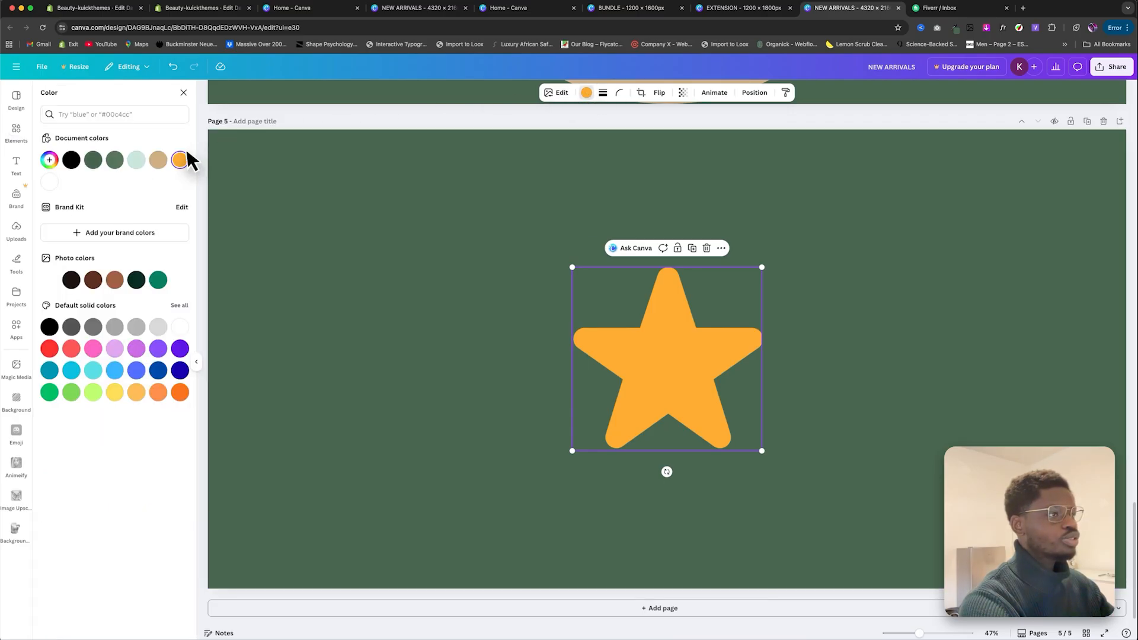
left_click(157, 159)
left_click_drag(672, 351, 1061, 284)
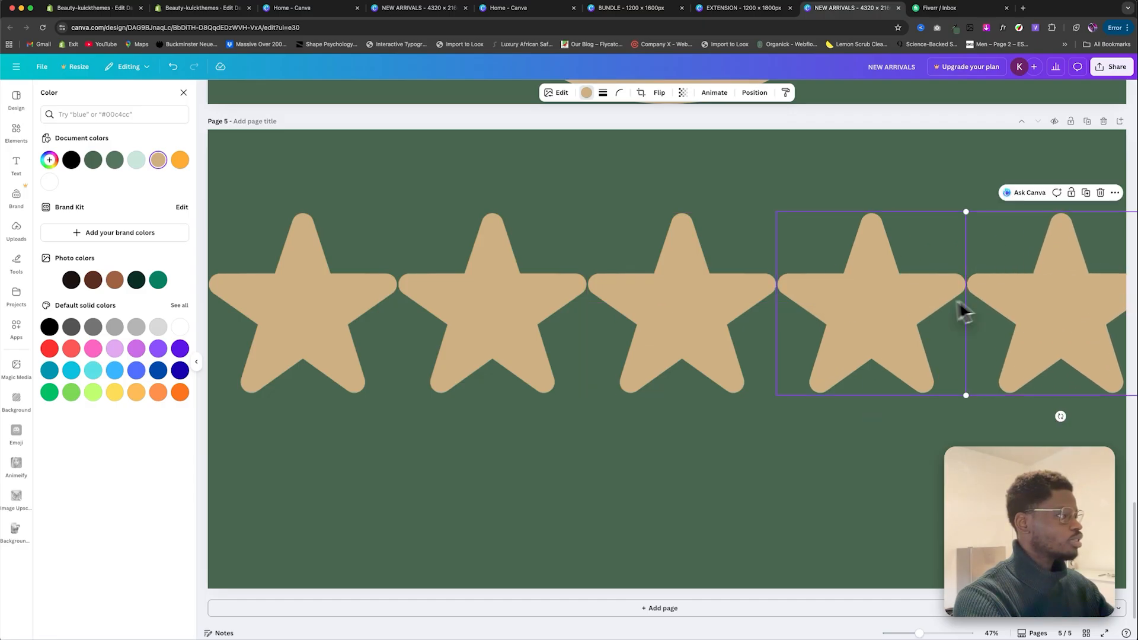
Step: Select all five stars, scale the row to span the page's full width, and center it vertically on page 5
left_click(906, 310, "shift")
left_click(724, 305, "shift")
left_click(590, 307, "shift")
left_click(334, 304, "shift")
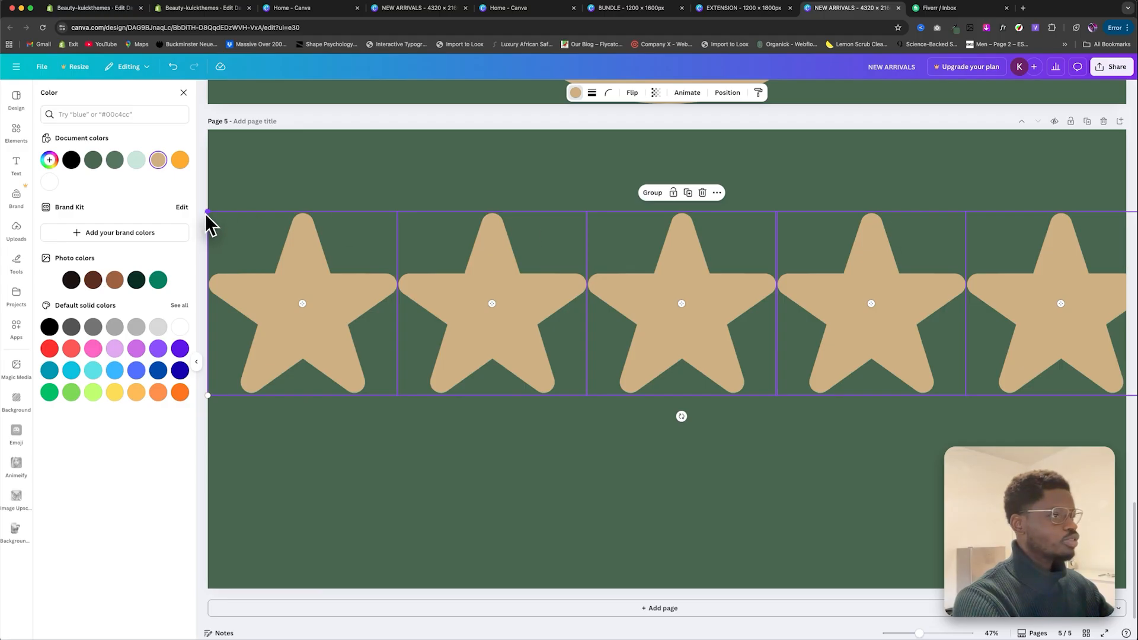
left_click_drag(208, 214, 343, 263)
left_click_drag(887, 323, 772, 320)
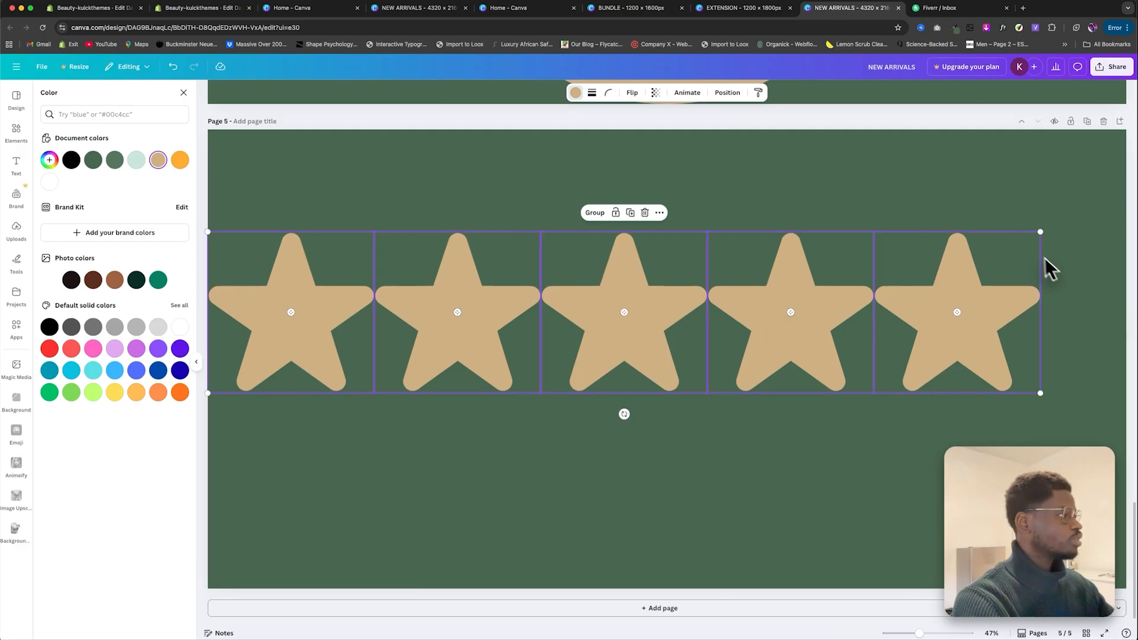
left_click_drag(1041, 233, 1125, 211)
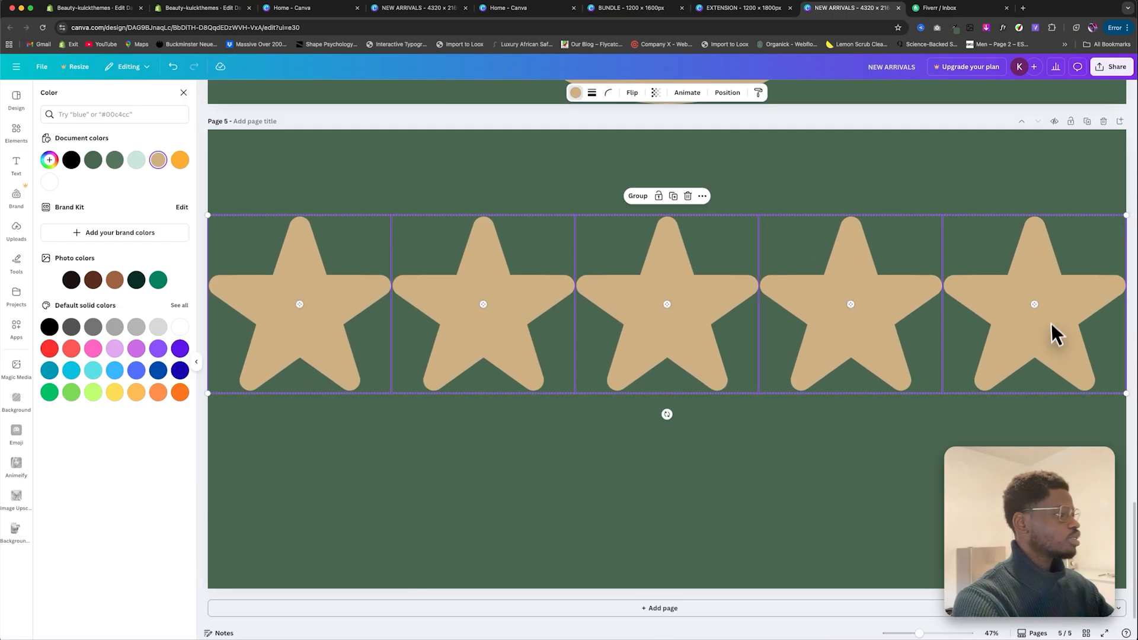
mouse_move(1065, 296)
left_mouse_down()
mouse_move(1062, 330)
mouse_move(1059, 293)
mouse_move(1058, 308)
left_mouse_up()
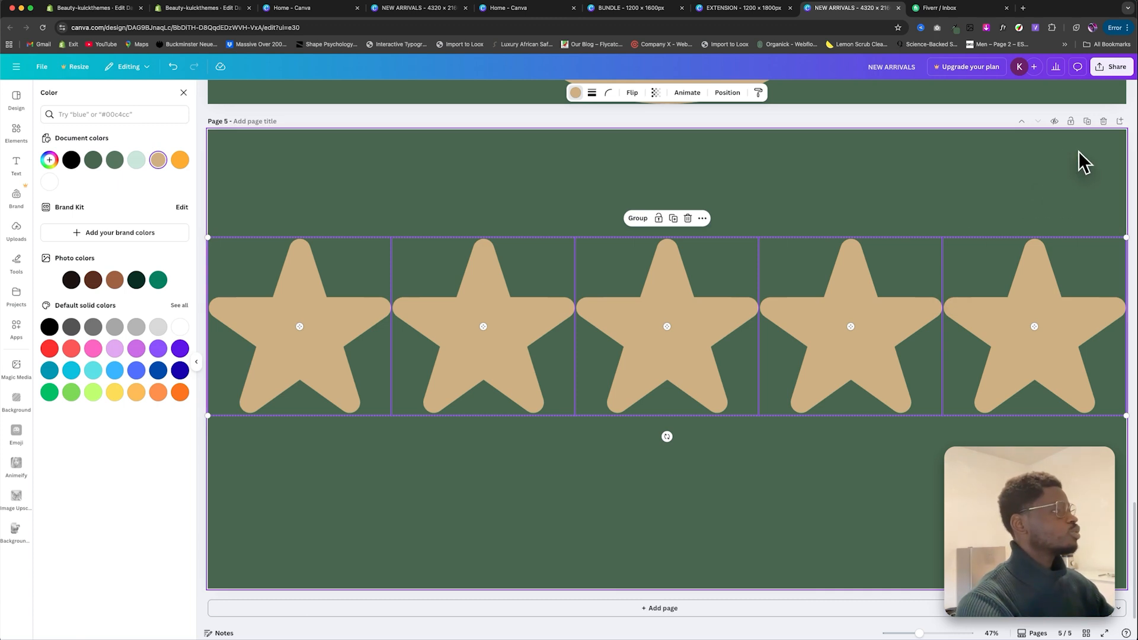
Step: Change page 5's background color to the document's light turquoise and open the design's sharing options
left_click(978, 175)
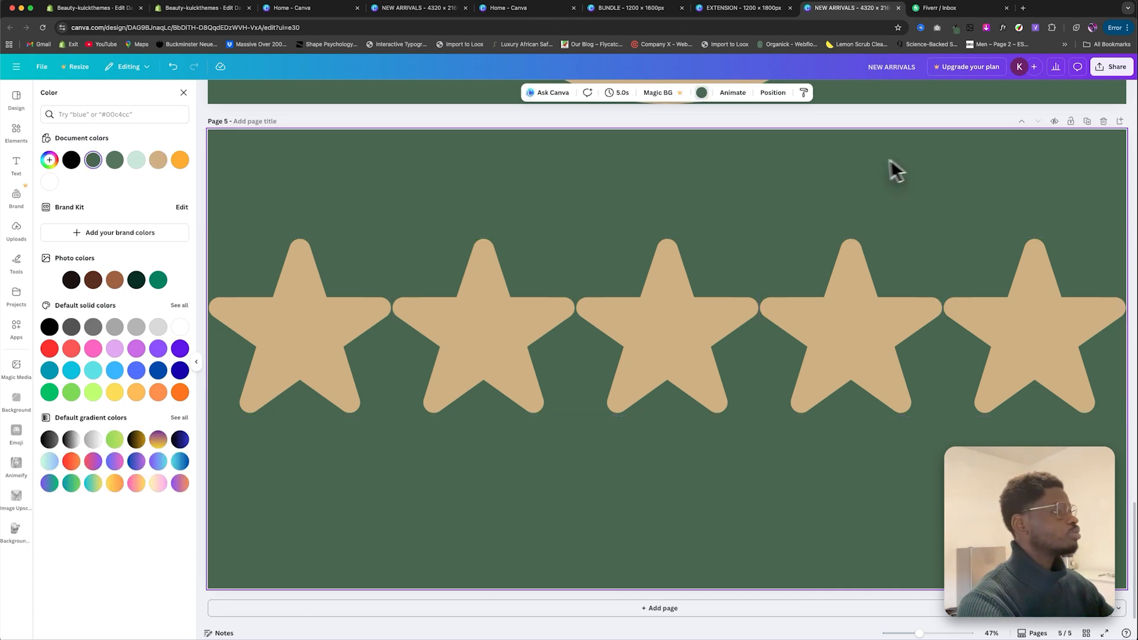
left_click(701, 93)
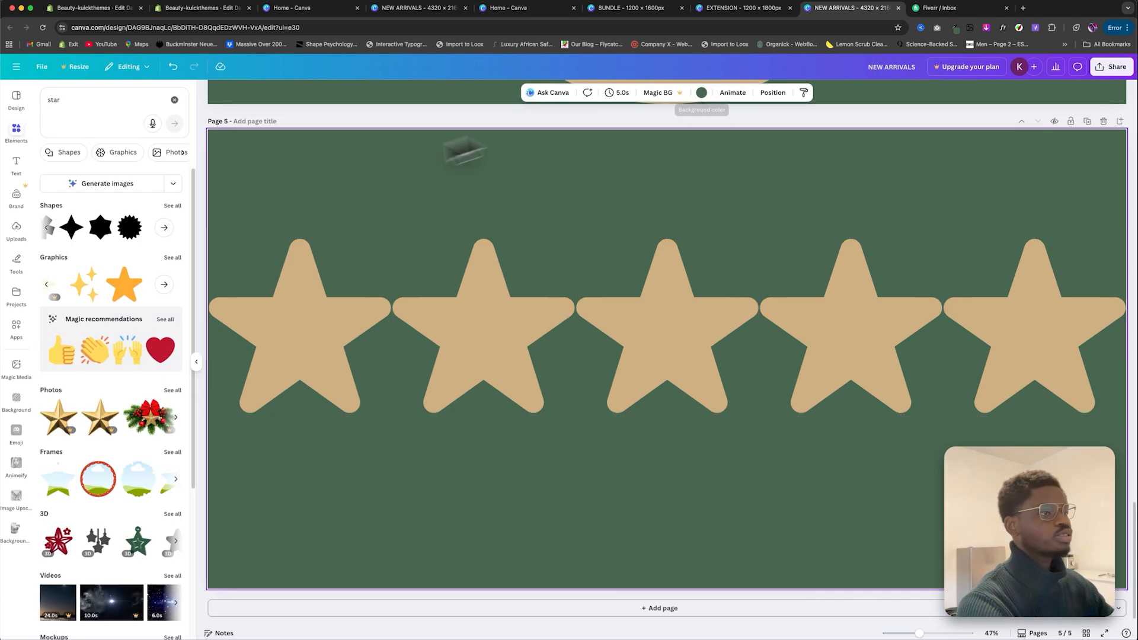
left_click(702, 93)
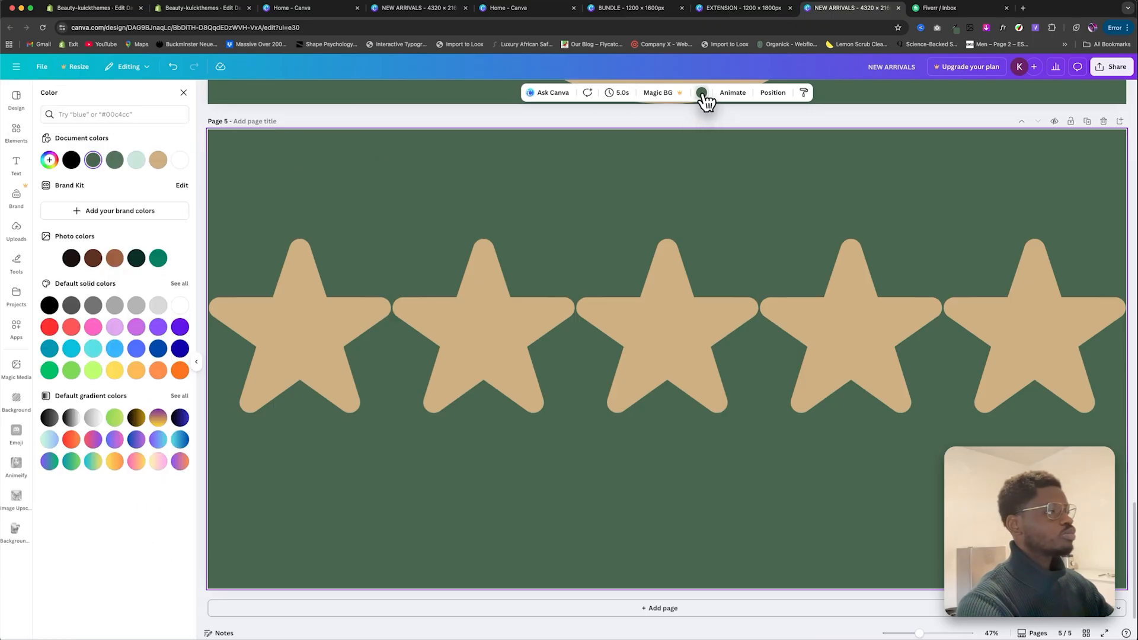
left_click(136, 161)
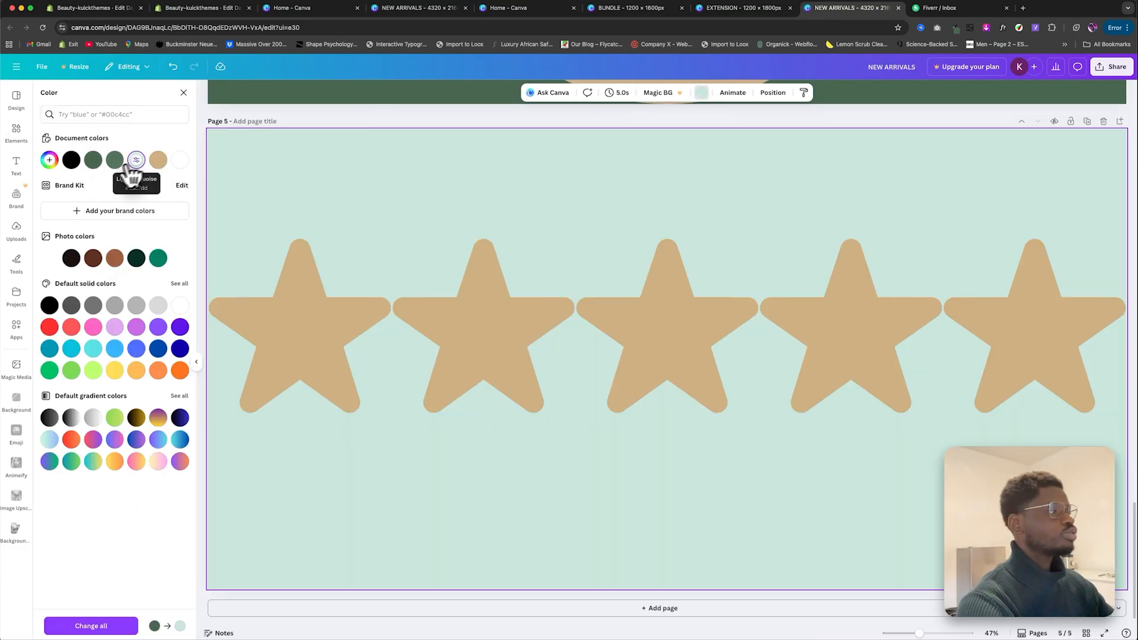
left_click(1106, 68)
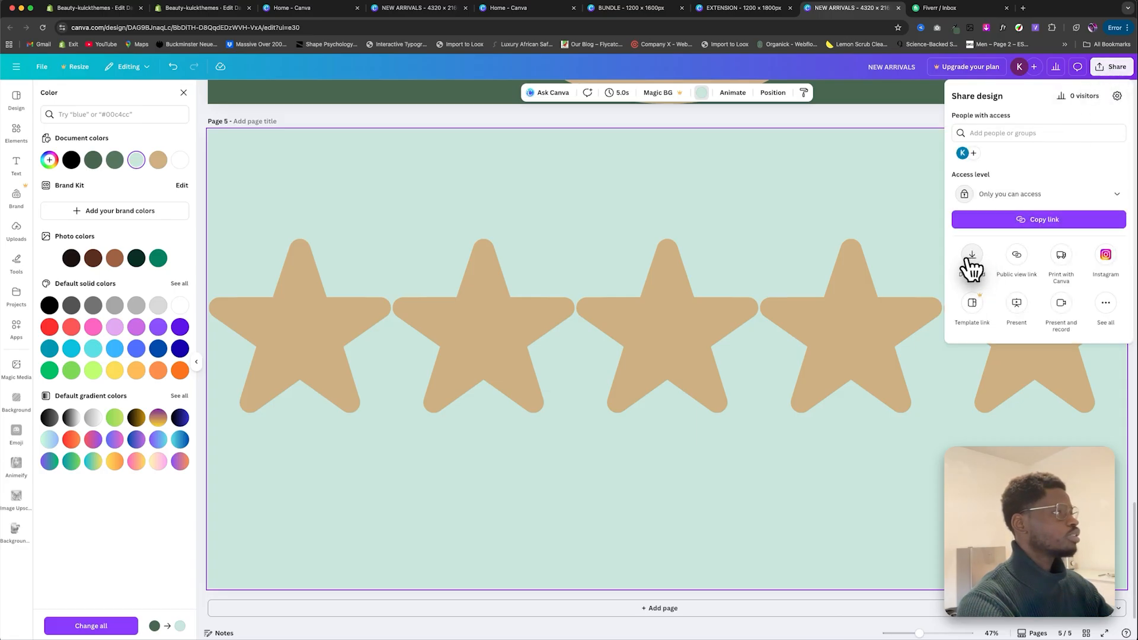
Step: Switch to the Shopify theme editor and set the first CUSTOMER FEEDBACK column's image to the Stars_c5ed3939 five-star SVG
left_click(209, 12)
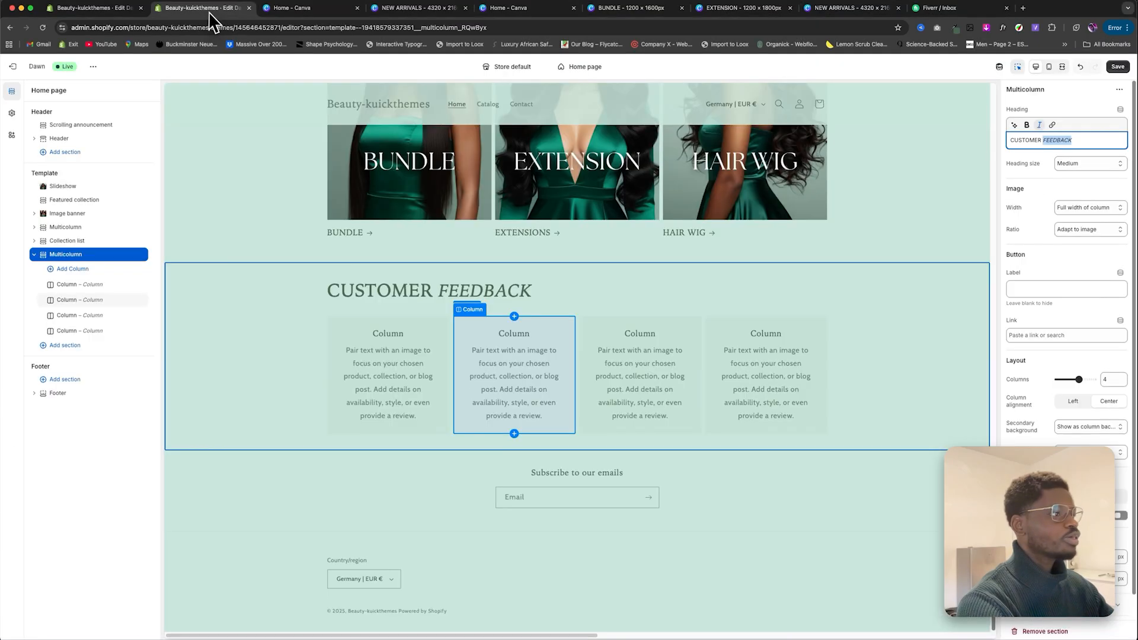
left_click(416, 336)
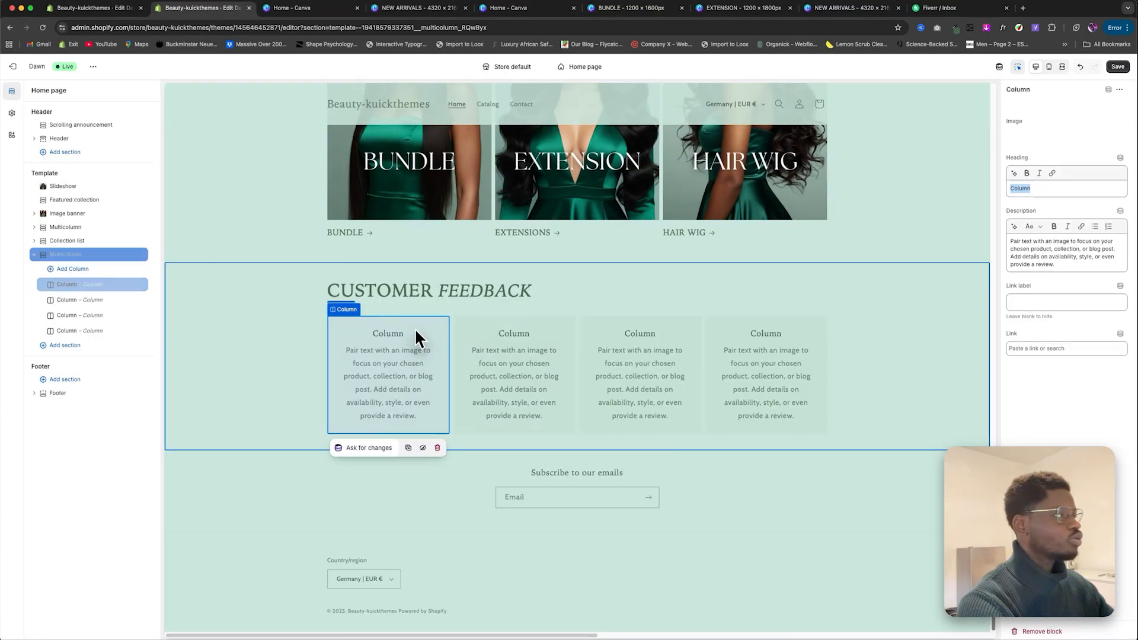
left_click(1088, 118)
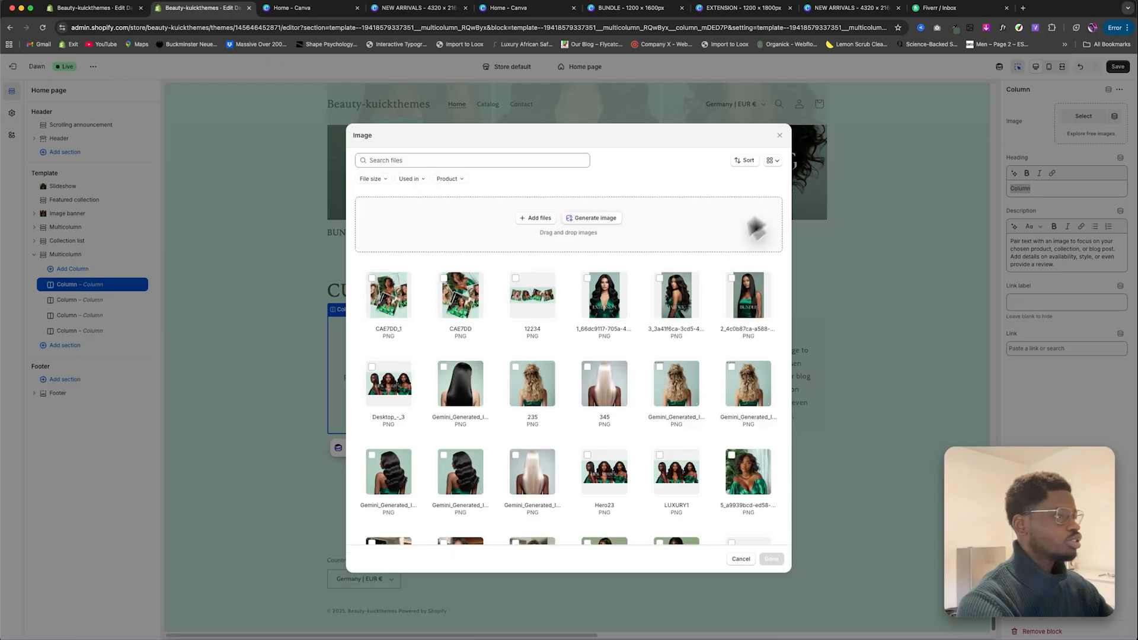
scroll(553, 415, "down", 3)
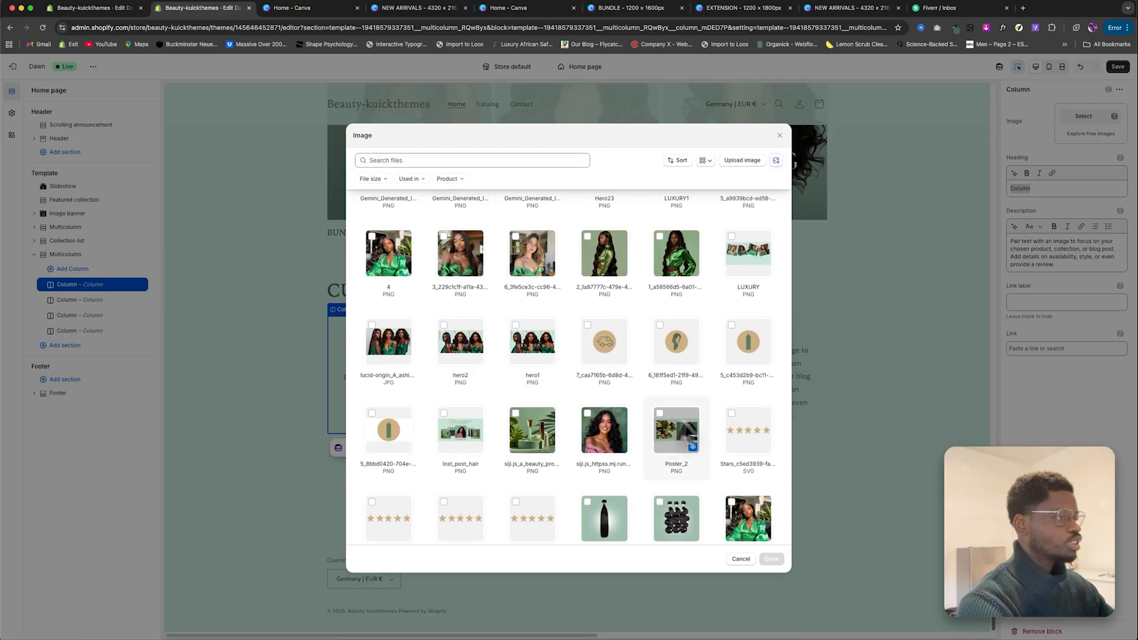
left_click(756, 438)
left_click(777, 559)
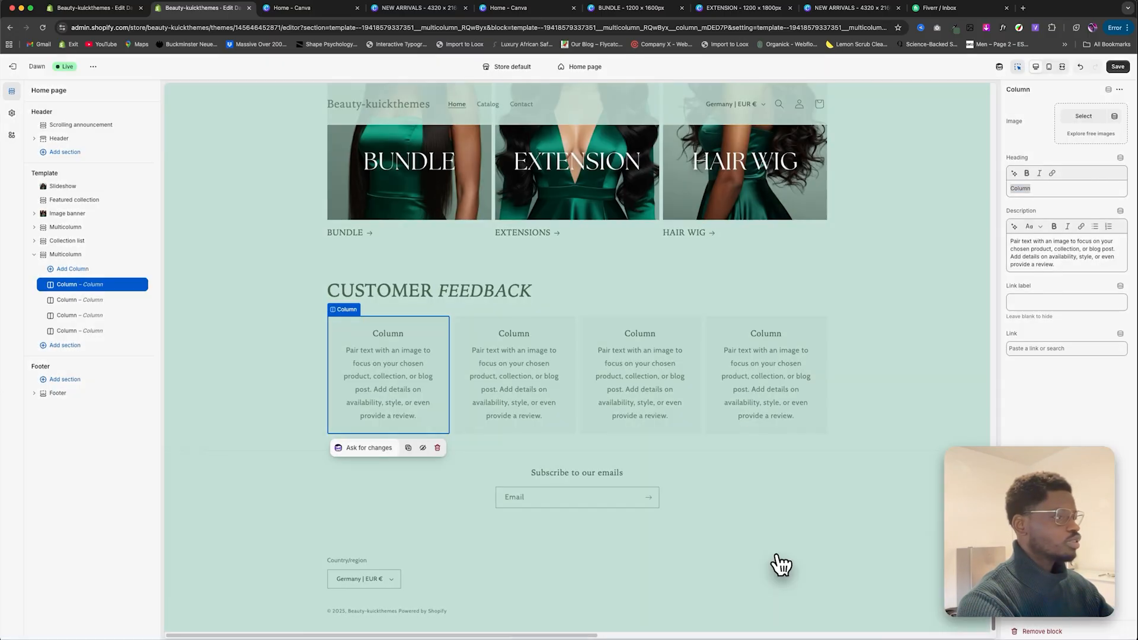
Step: Set the second CUSTOMER FEEDBACK column's image to the Stars_c5ed3939 five-star SVG
left_click(542, 350)
left_click(1070, 121)
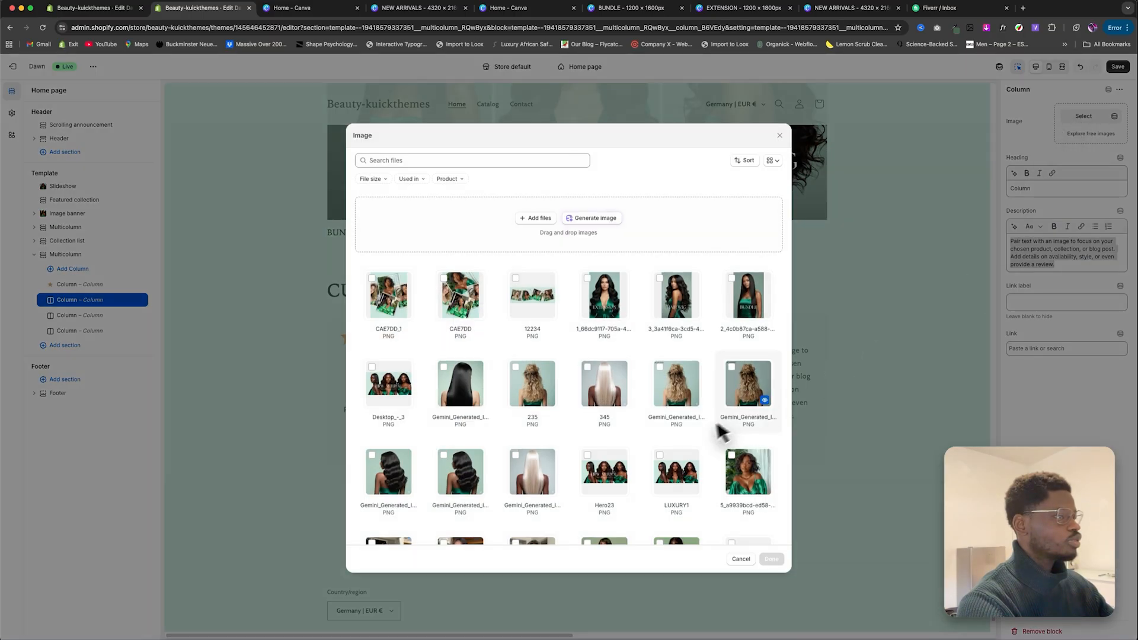
scroll(665, 429, "down", 5)
left_click(751, 413)
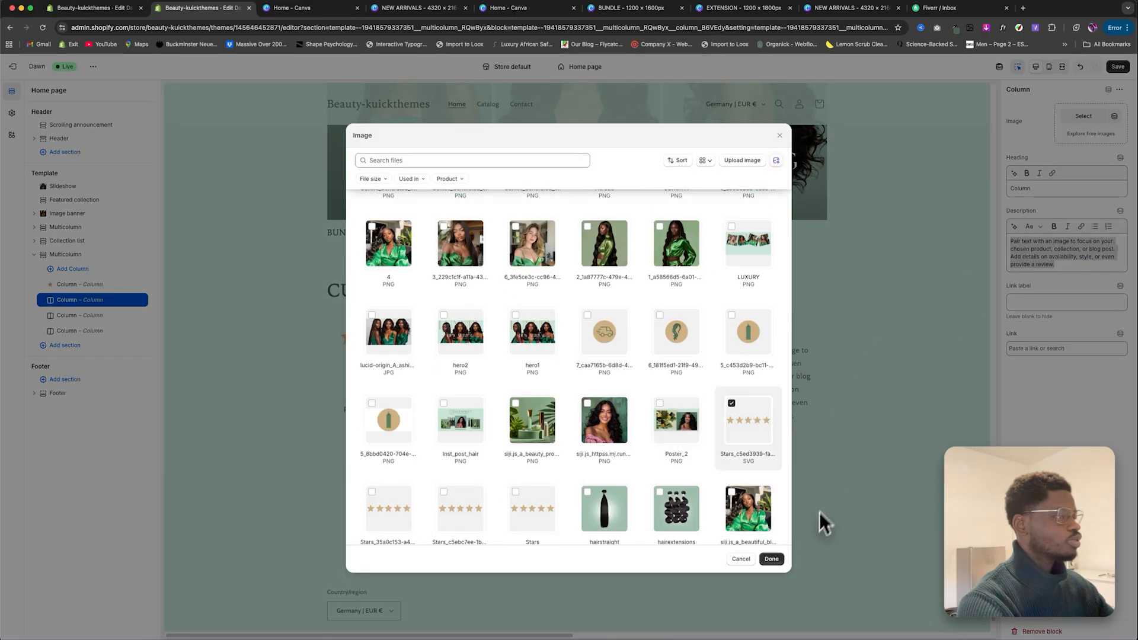
left_click(771, 560)
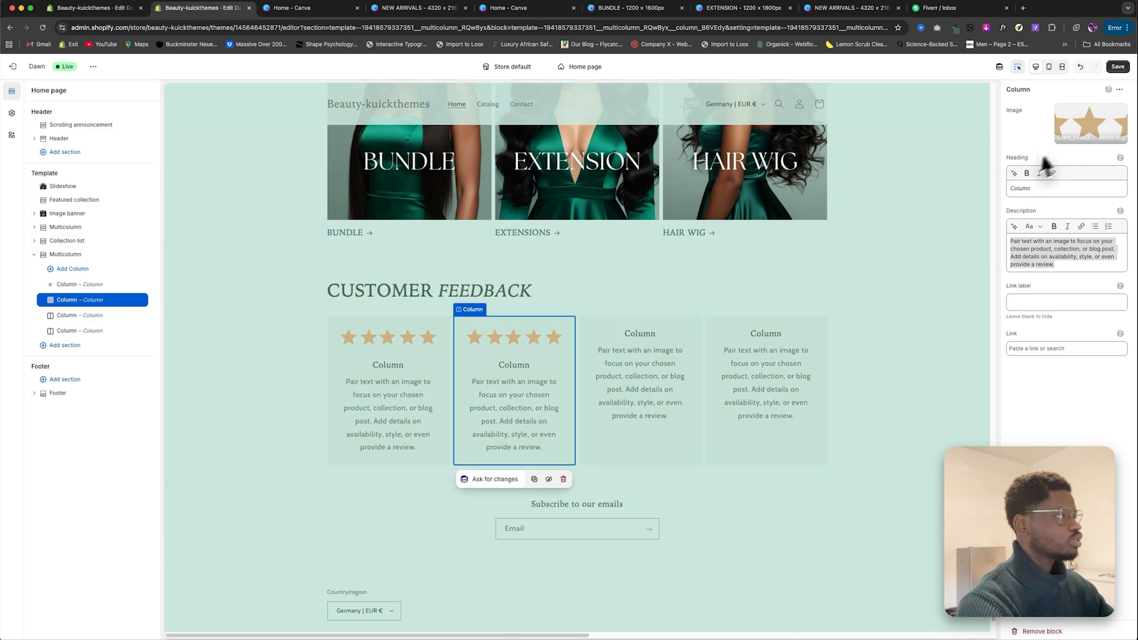
Step: Assign the five-star image to the third CUSTOMER FEEDBACK column
left_click(697, 341)
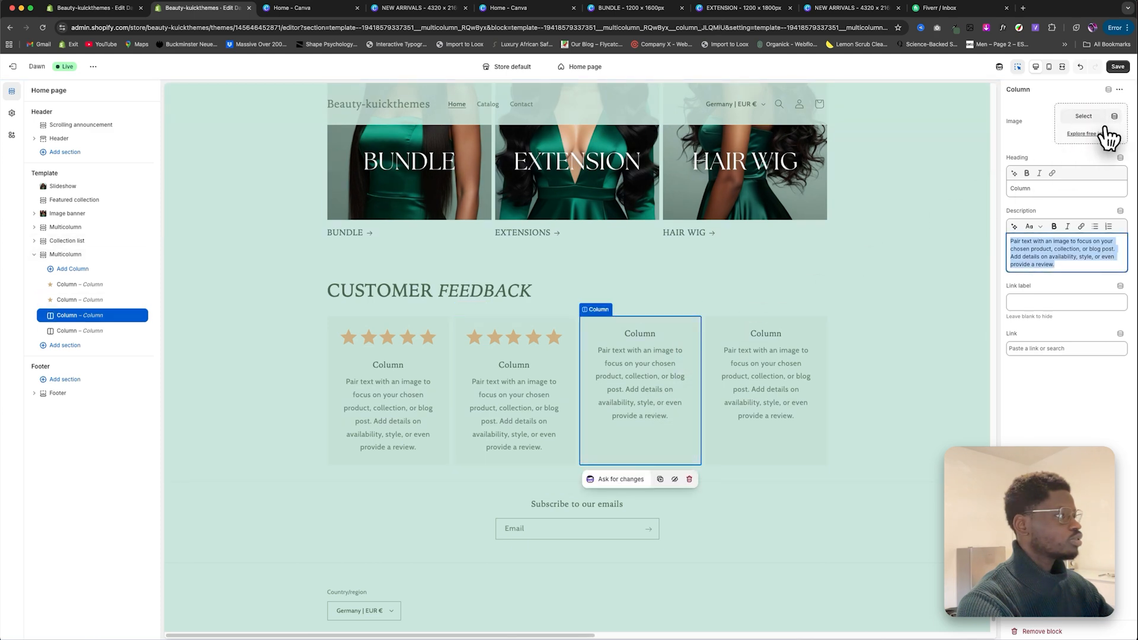
left_click(1089, 119)
scroll(715, 460, "down", 6)
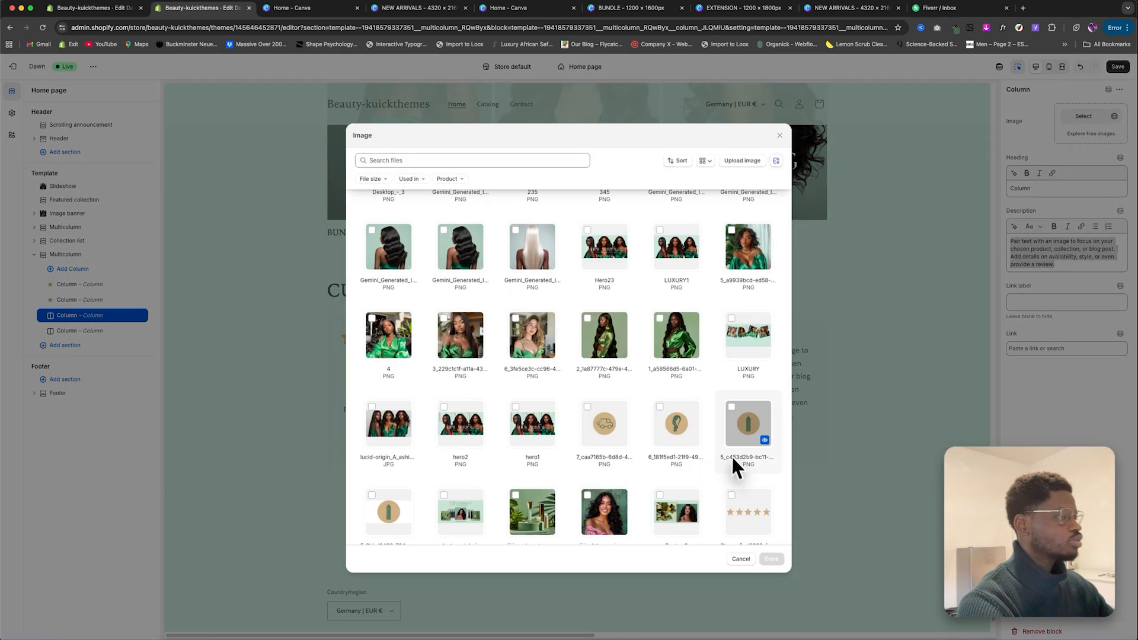
left_click(773, 559)
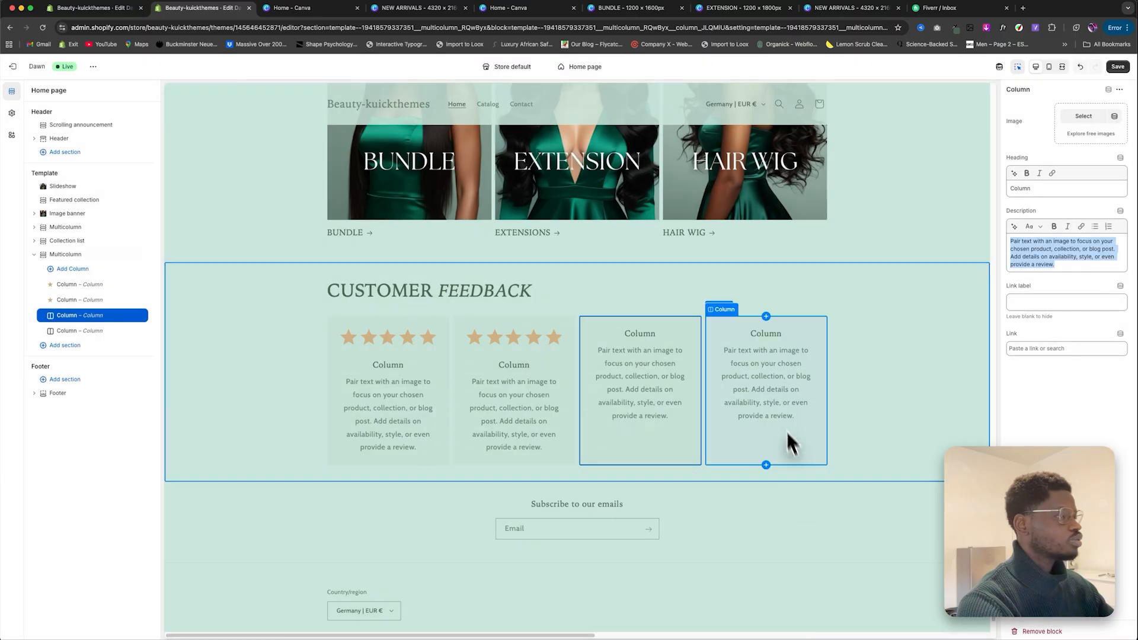
Step: Set the fourth CUSTOMER FEEDBACK column's image to the Stars_c5ed3939 five-star SVG
left_click(787, 364)
left_click(1079, 118)
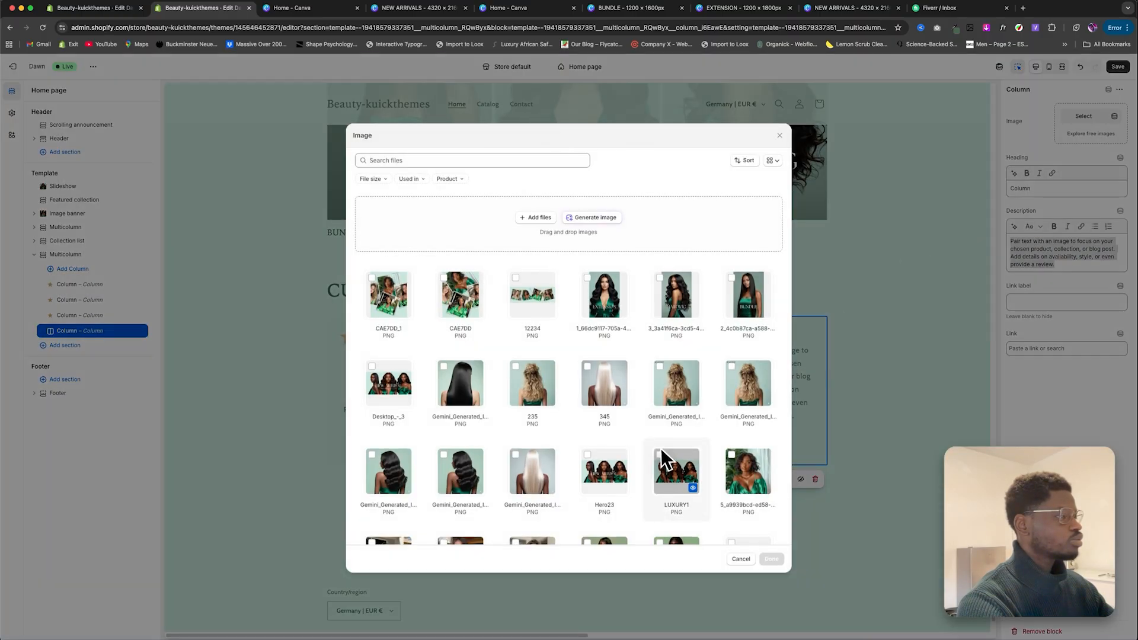
scroll(750, 427, "down", 10)
left_click(754, 391)
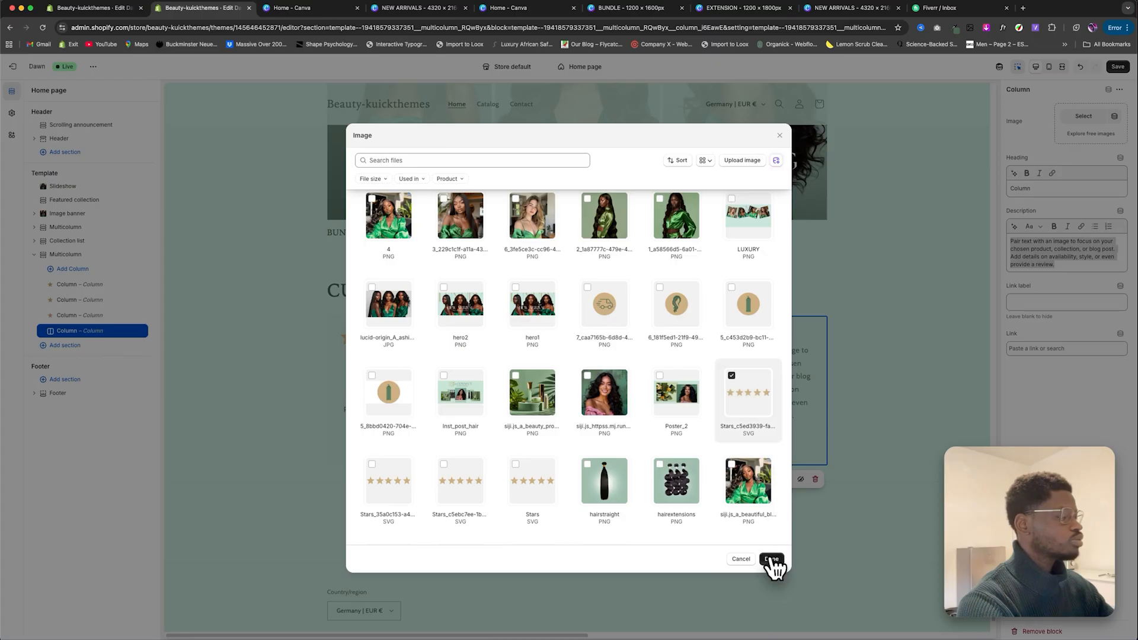
left_click(771, 559)
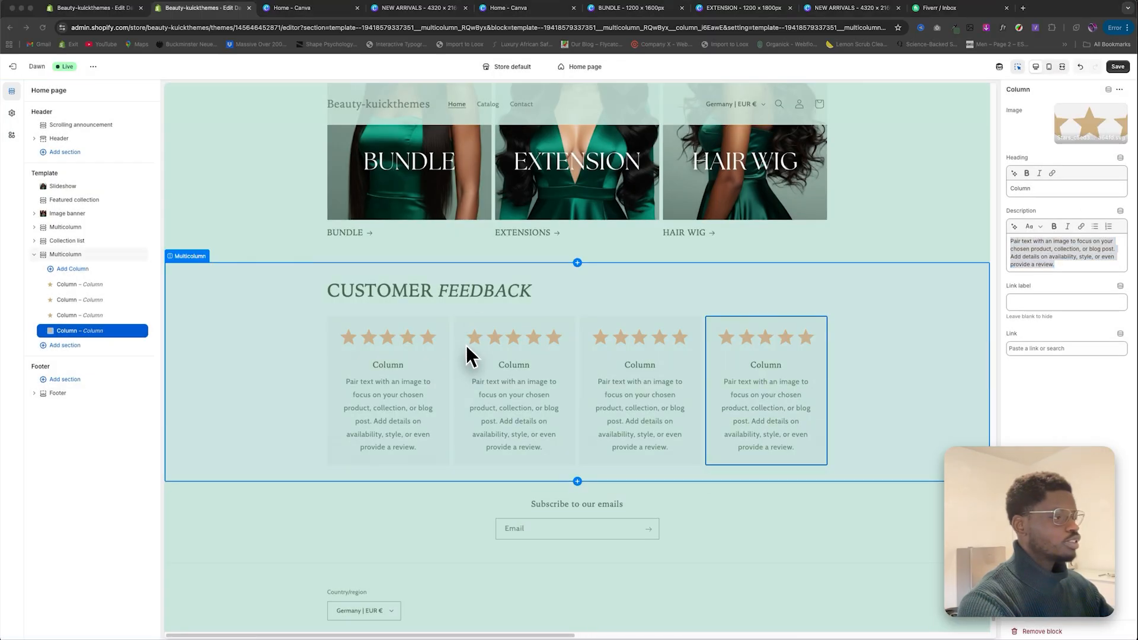
Step: Set the feedback Multicolumn section's image width to One-third width of column and save the home page
left_click(88, 256)
left_click(89, 257)
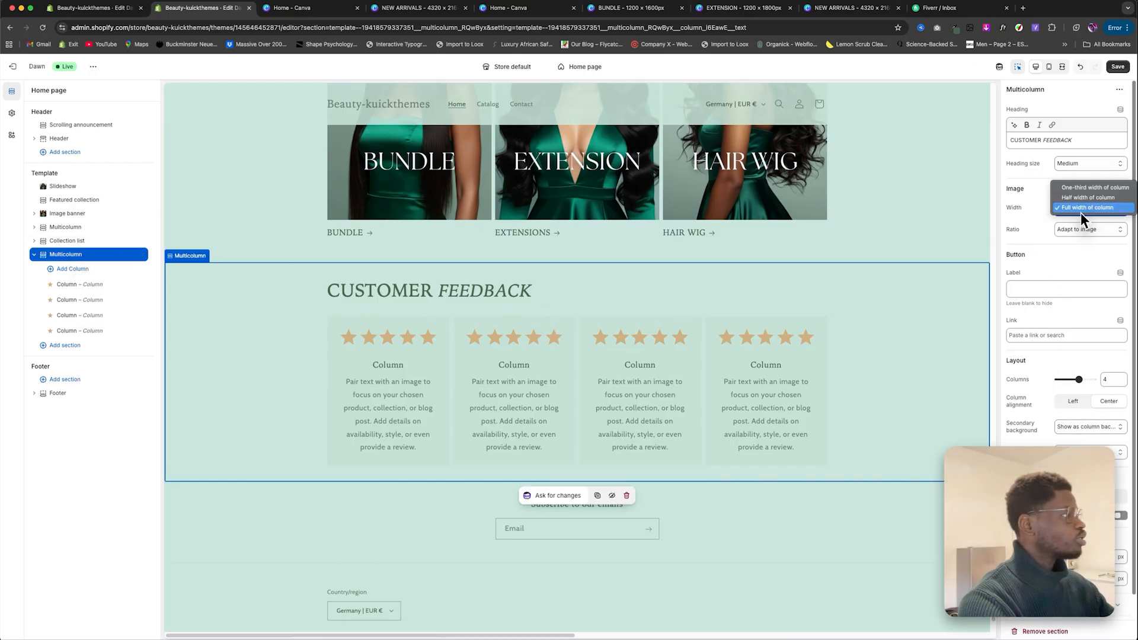
left_click(1083, 188)
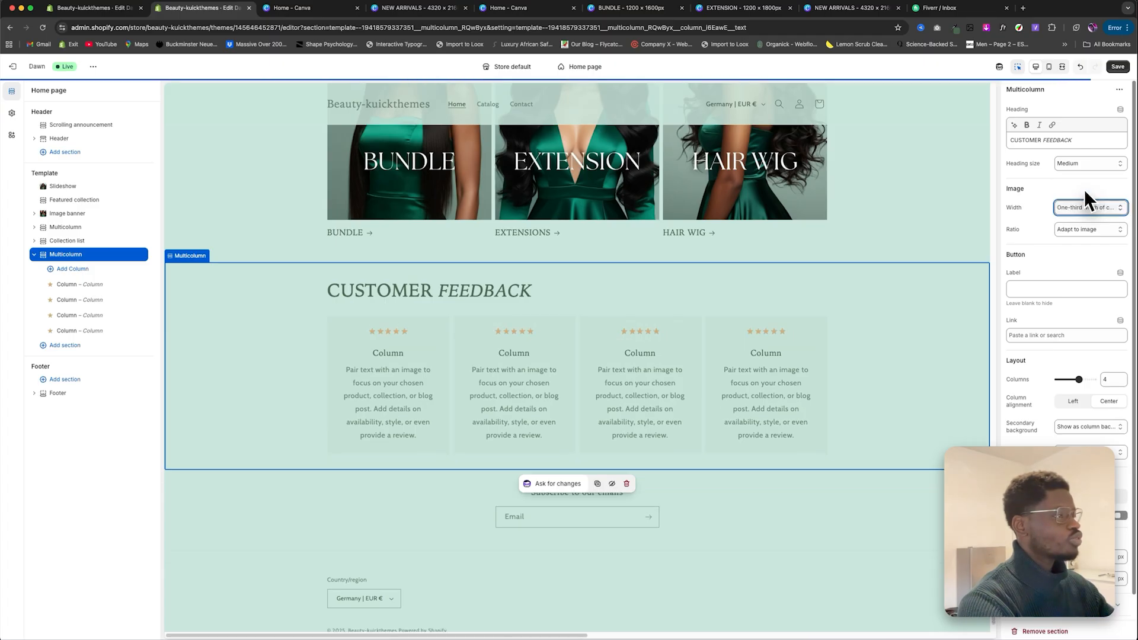
left_click(1117, 69)
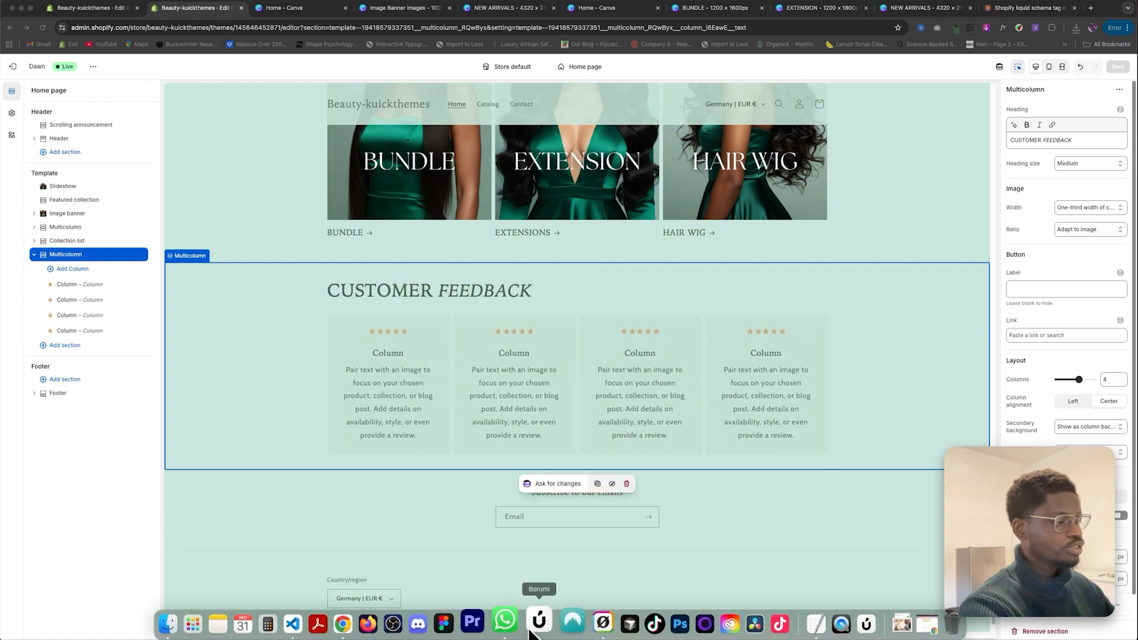
Step: In Finder, open the MBH responsive image banner #1 text file from Desktop's Shopify Custom Codes folder, copy all its code, and close both windows
left_click(185, 625)
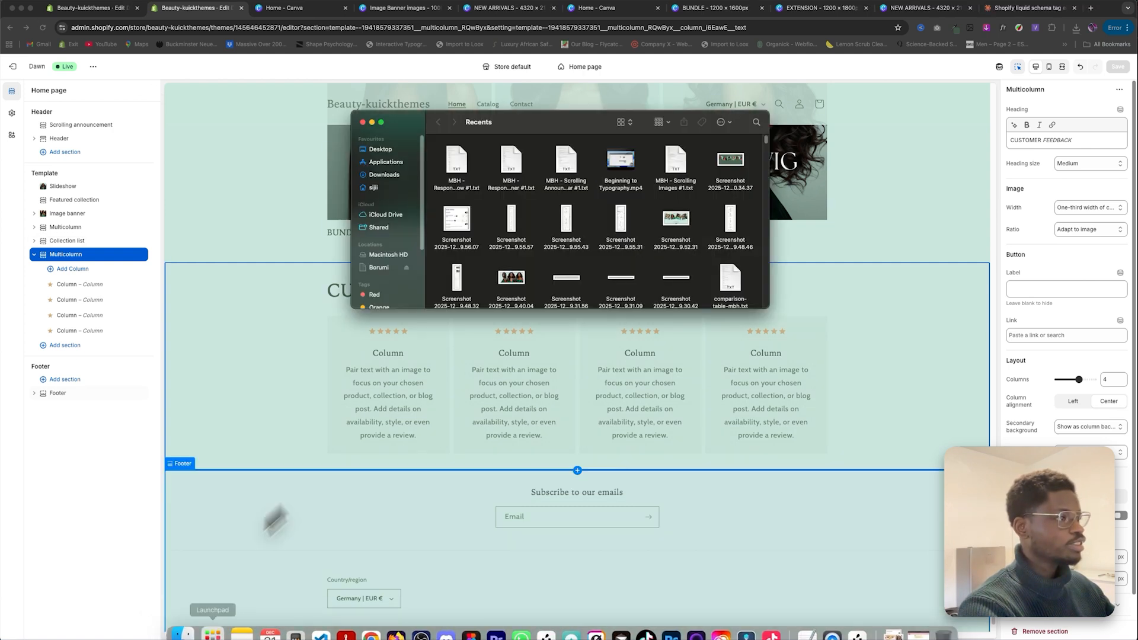
left_click(386, 148)
double_click(556, 169)
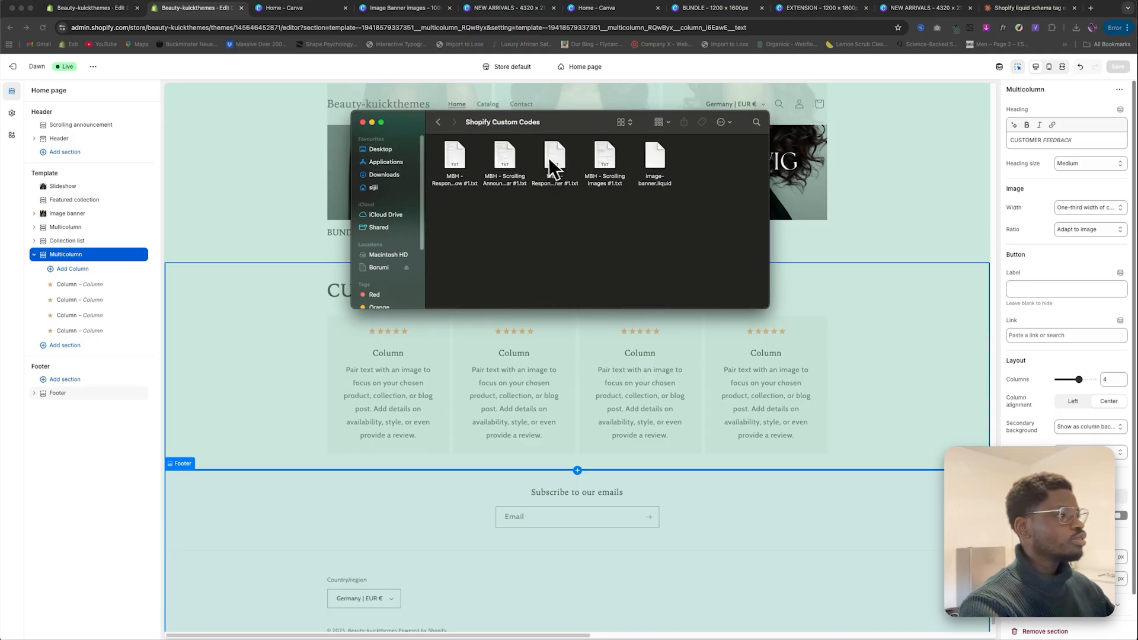
double_click(566, 168)
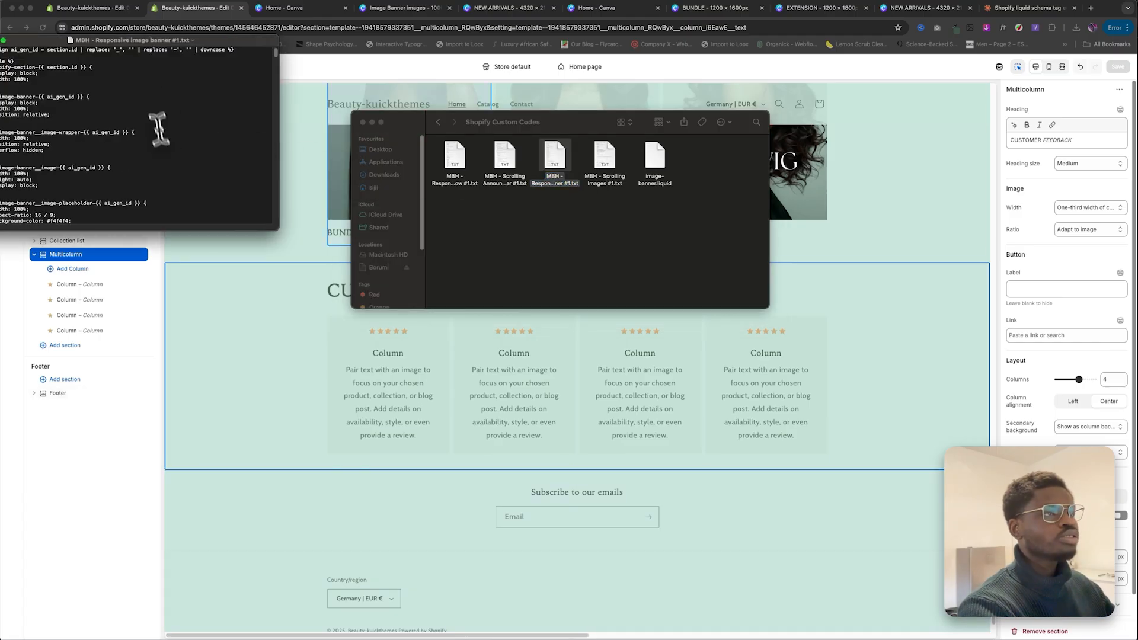
left_click_drag(228, 42, 305, 69)
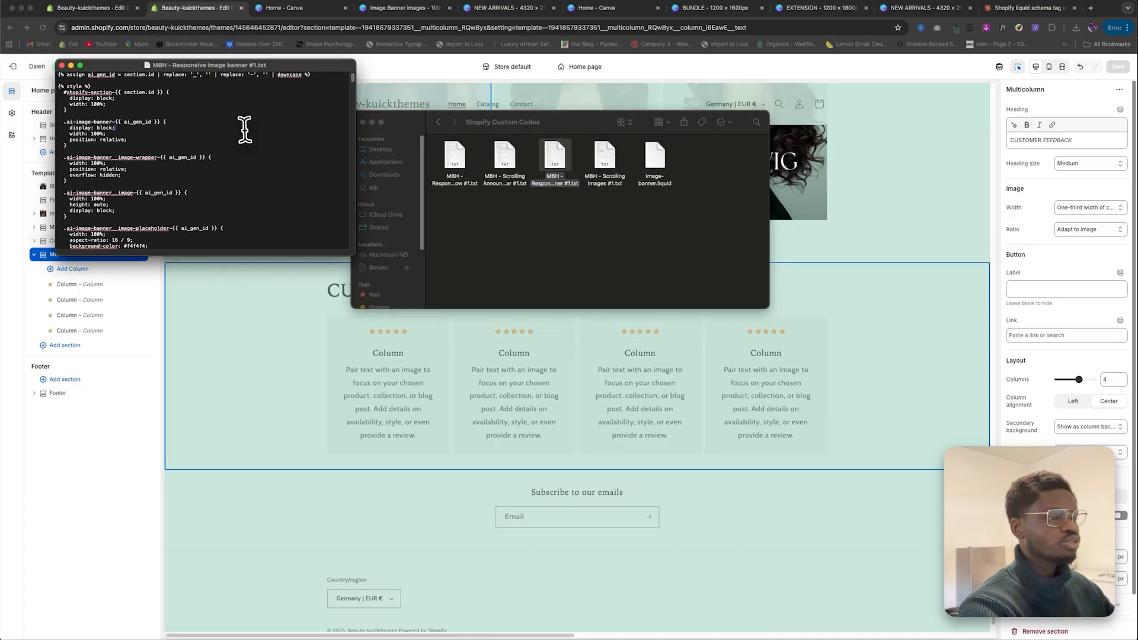
key("super+a")
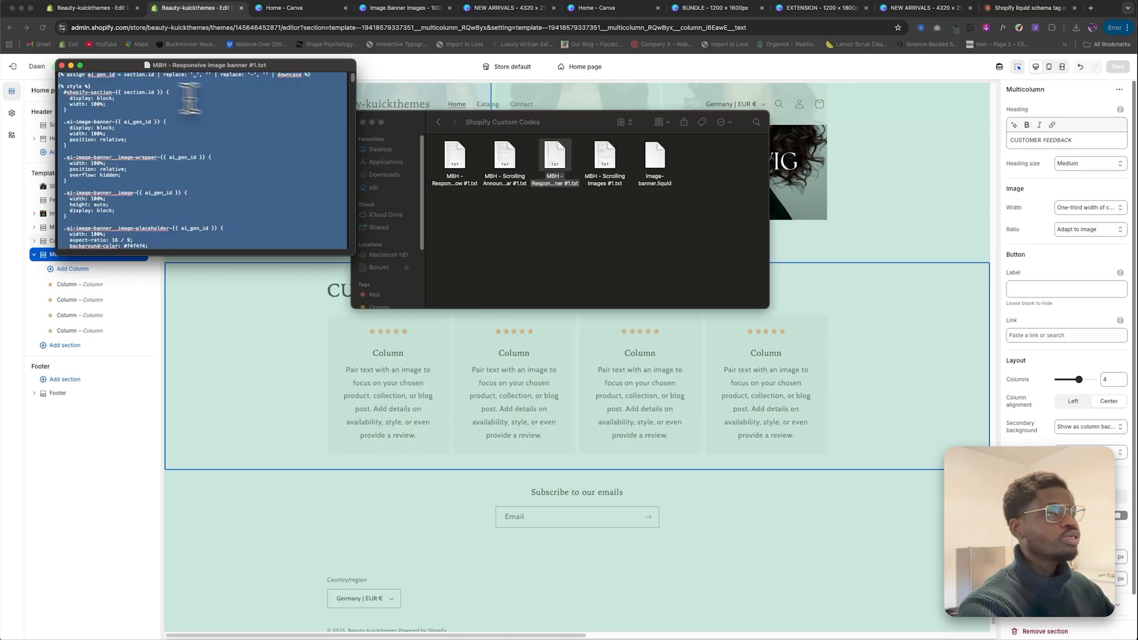
left_click(62, 65)
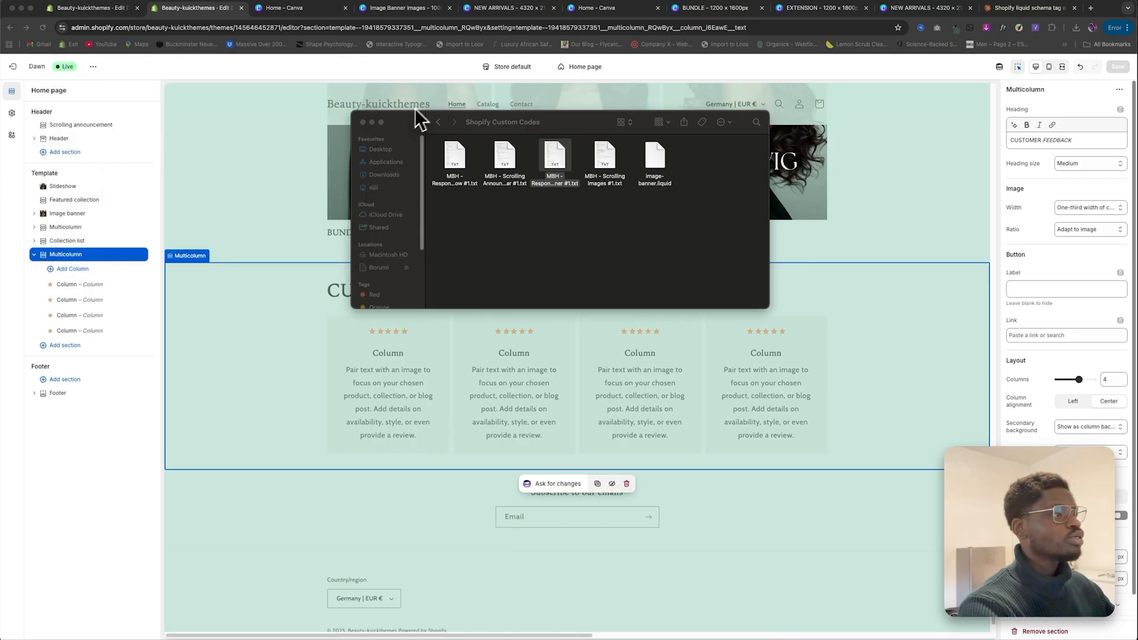
left_click(364, 121)
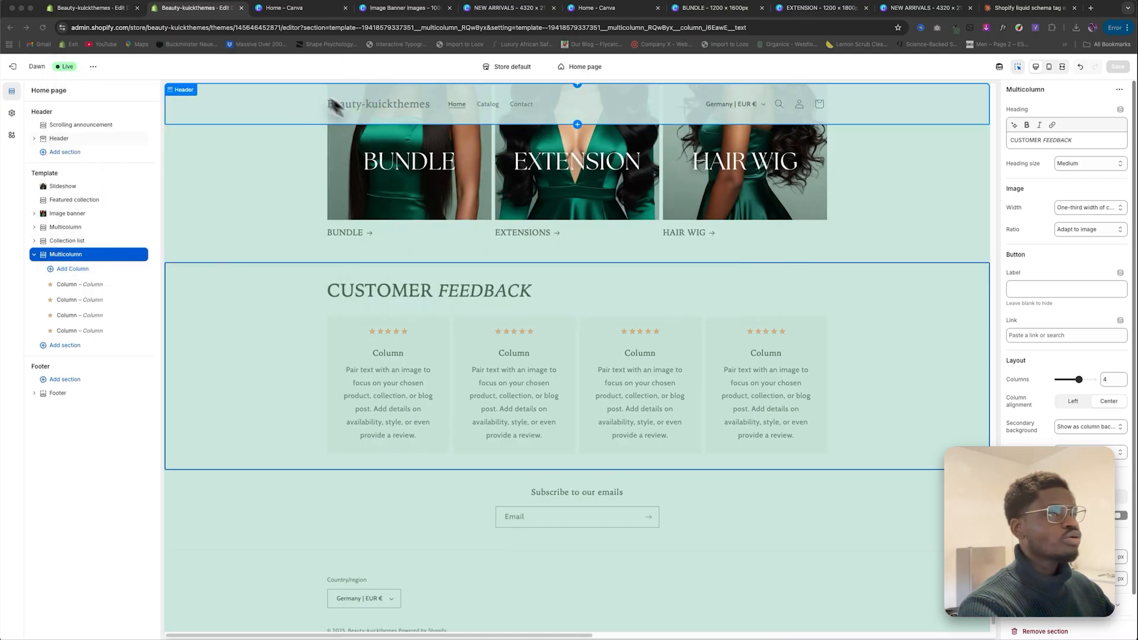
Step: Open the Dawn theme's code editor and select the expanded sections folder in the file tree
left_click(93, 68)
left_click(52, 127)
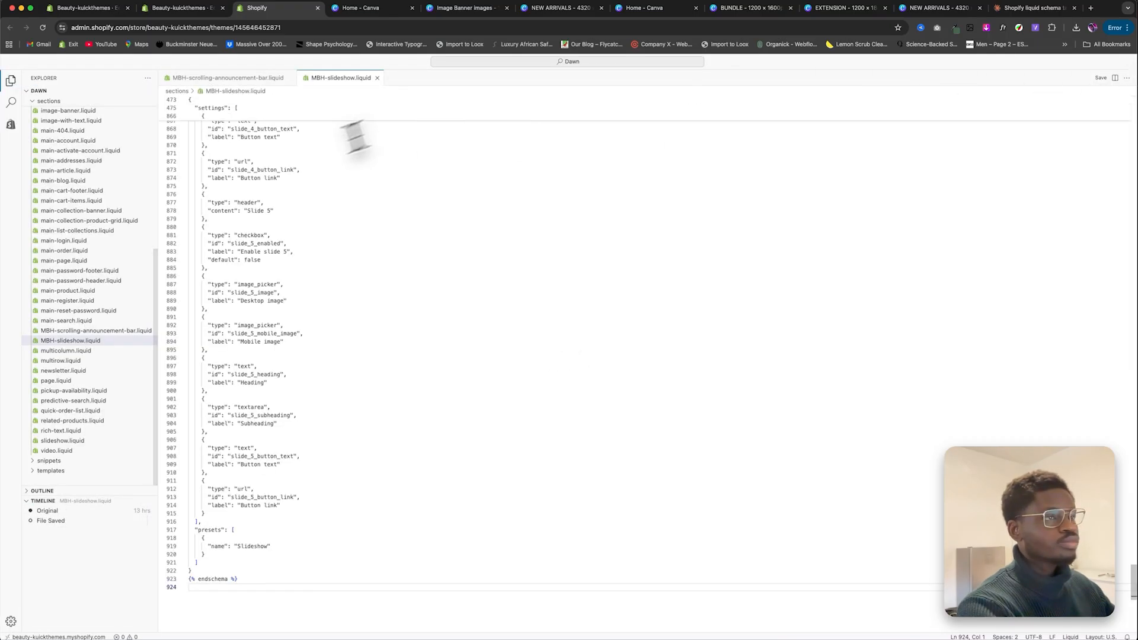
scroll(92, 243, "up", 10)
left_click(50, 141)
left_click(51, 142)
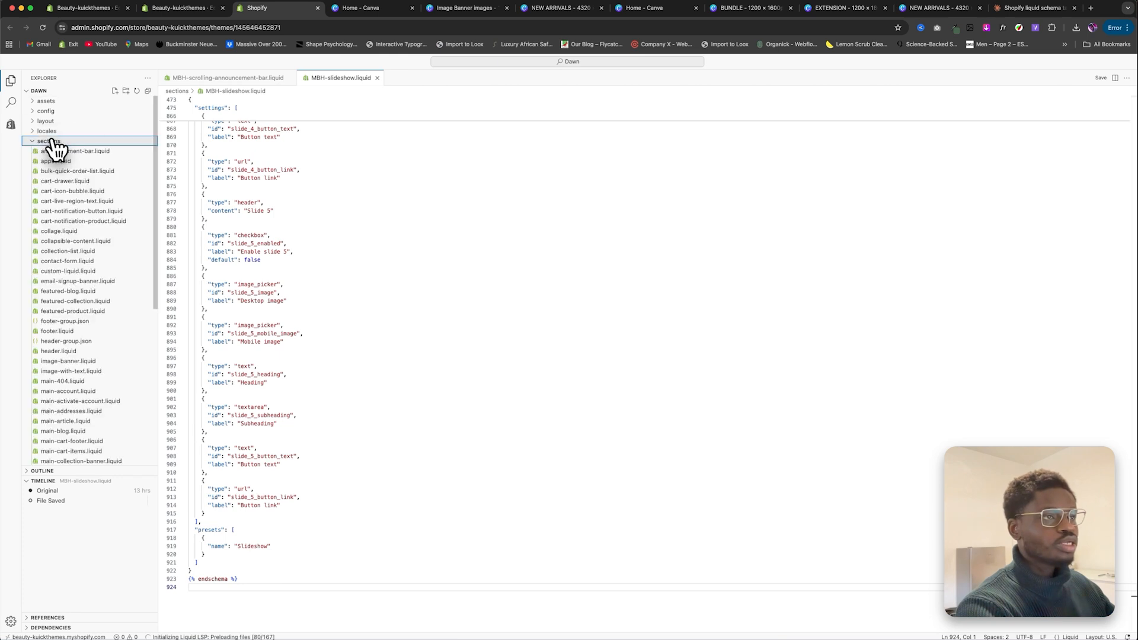
Step: Create the section file MBH-image-banner.liquid in the sections folder and paste the copied image banner code into it
left_click(115, 92)
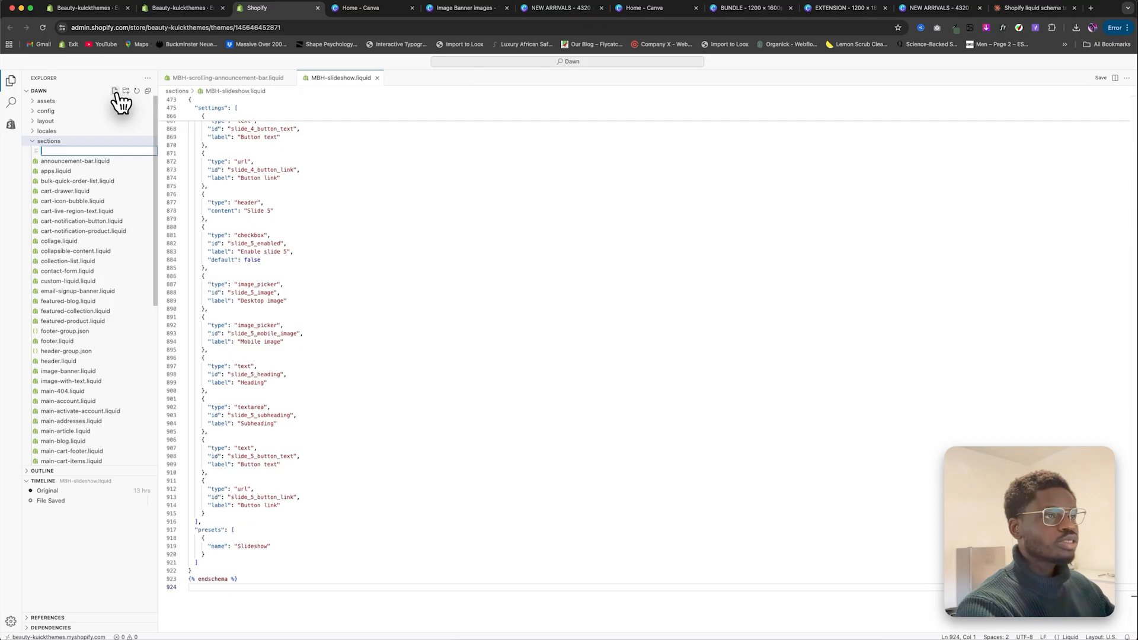
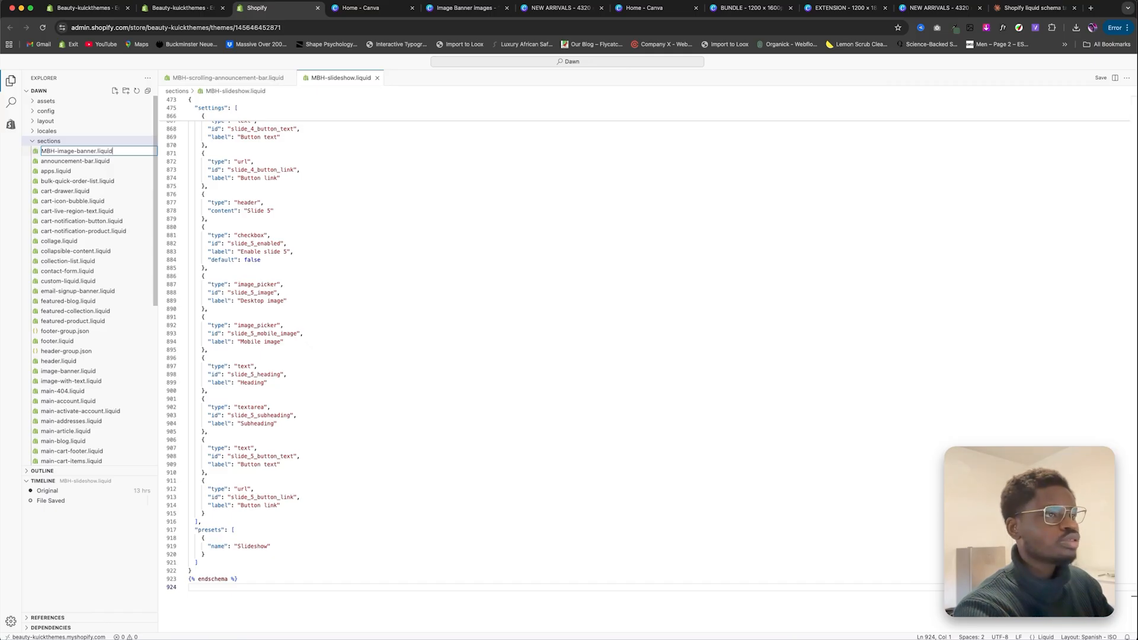
key("Return")
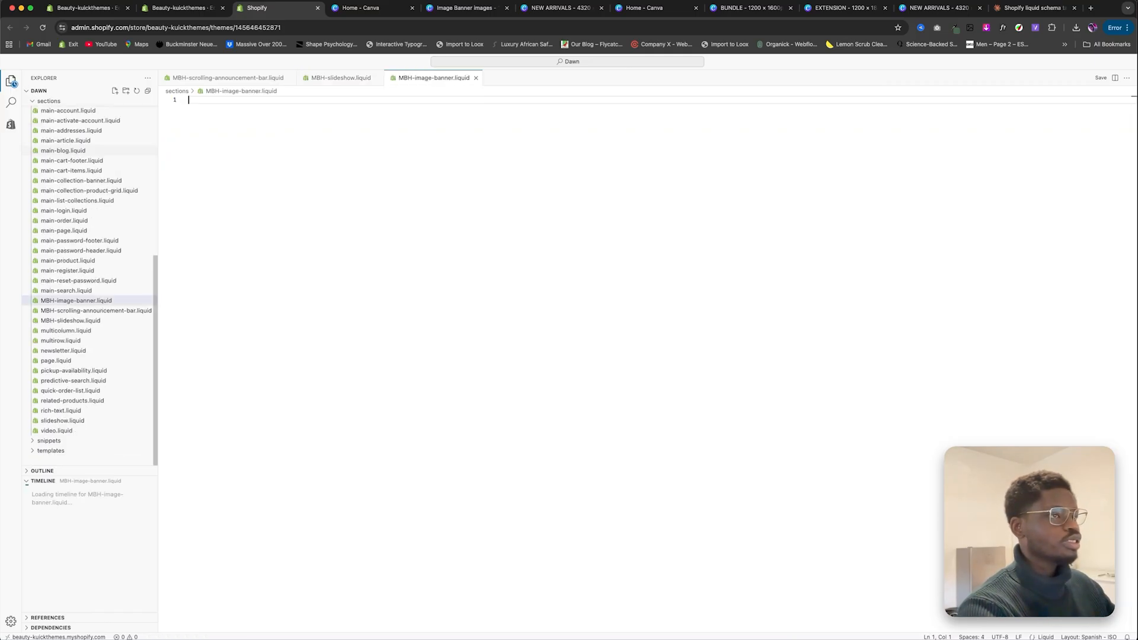
key("super+v")
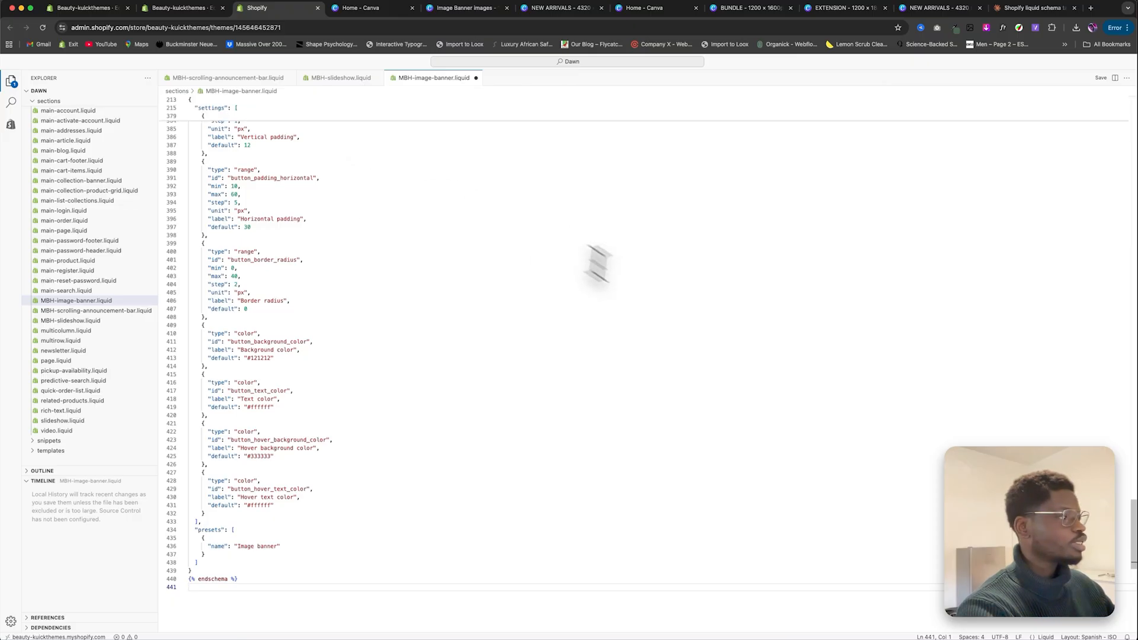
Step: Save the MBH-image-banner.liquid file, and reload the Dawn theme editor in its browser tab
left_click(1100, 79)
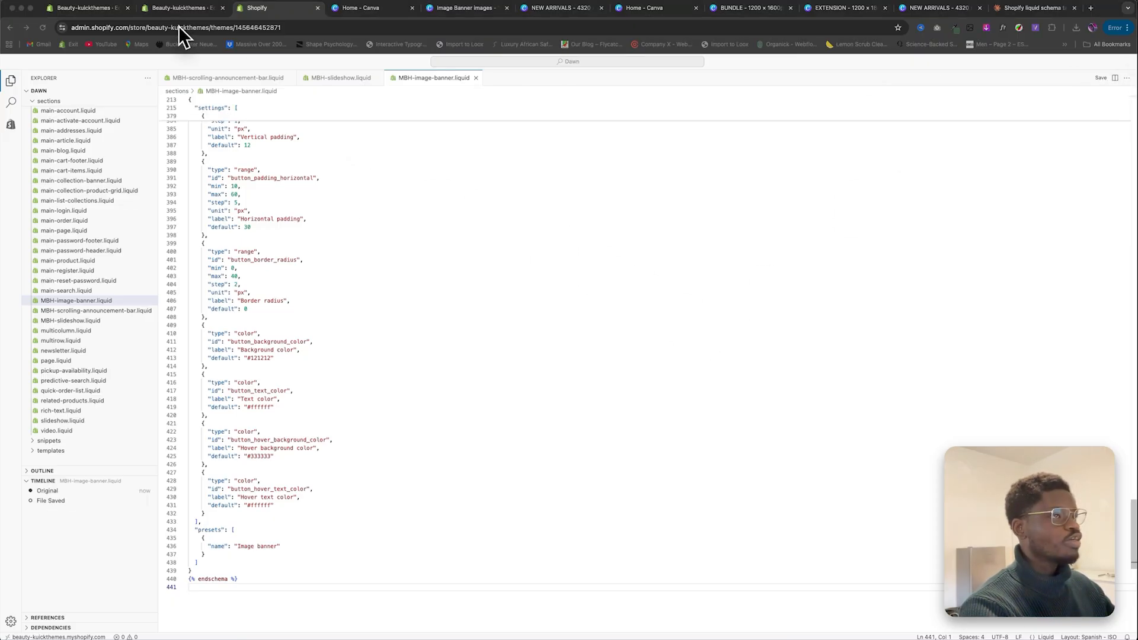
left_click(183, 9)
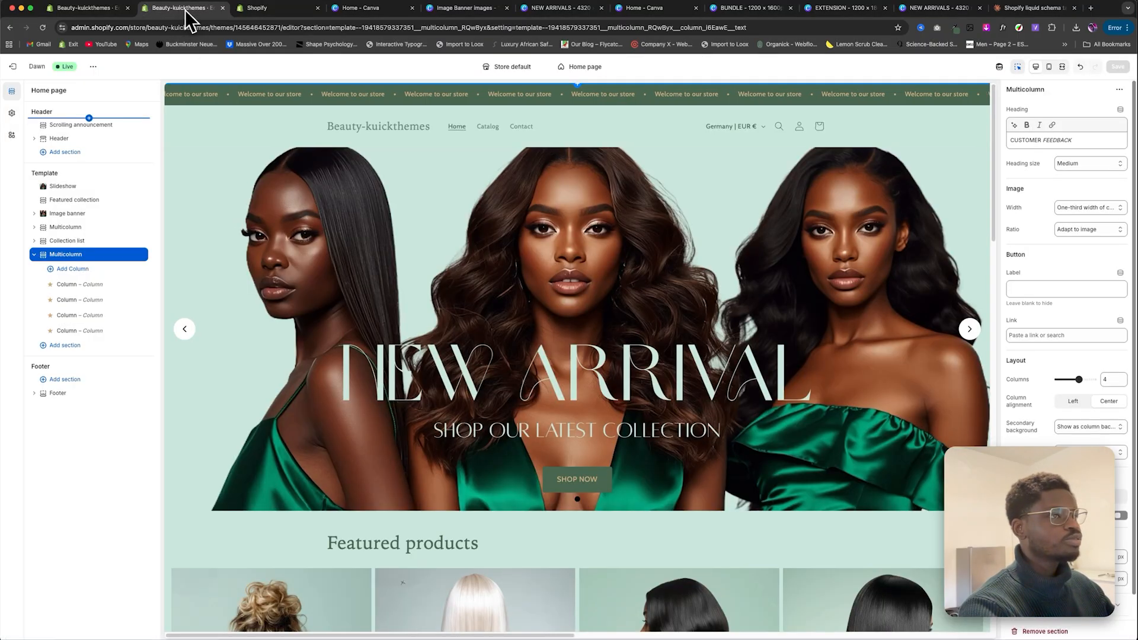
left_click(43, 27)
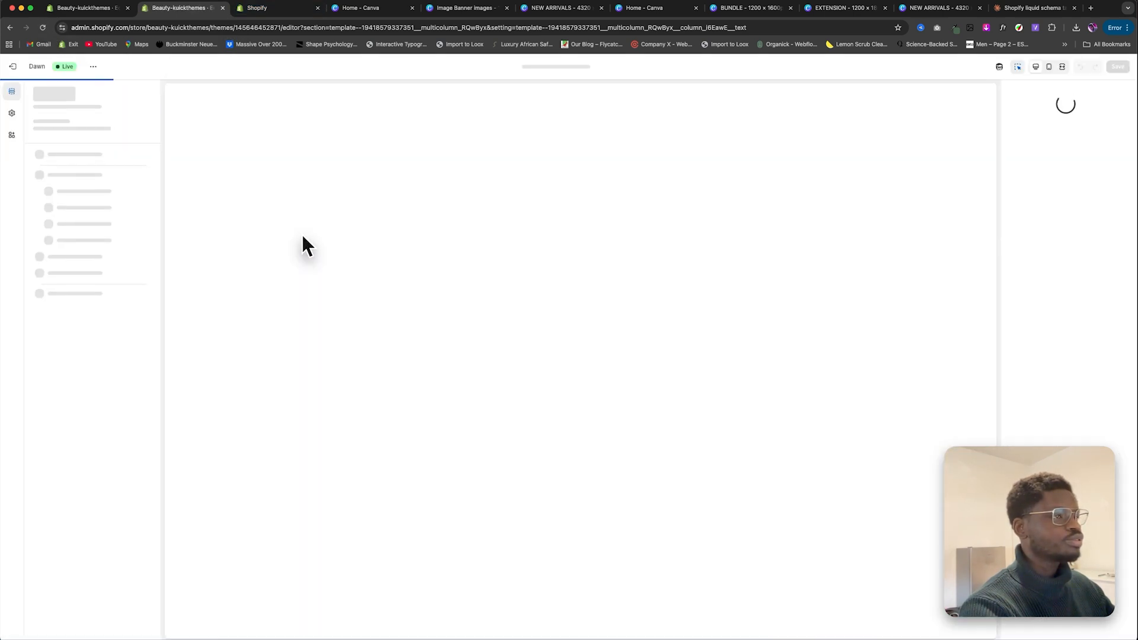
Step: Add the custom Image banner section with desktop and mobile image settings below the customer feedback Multicolumn
scroll(301, 234, "down", 5)
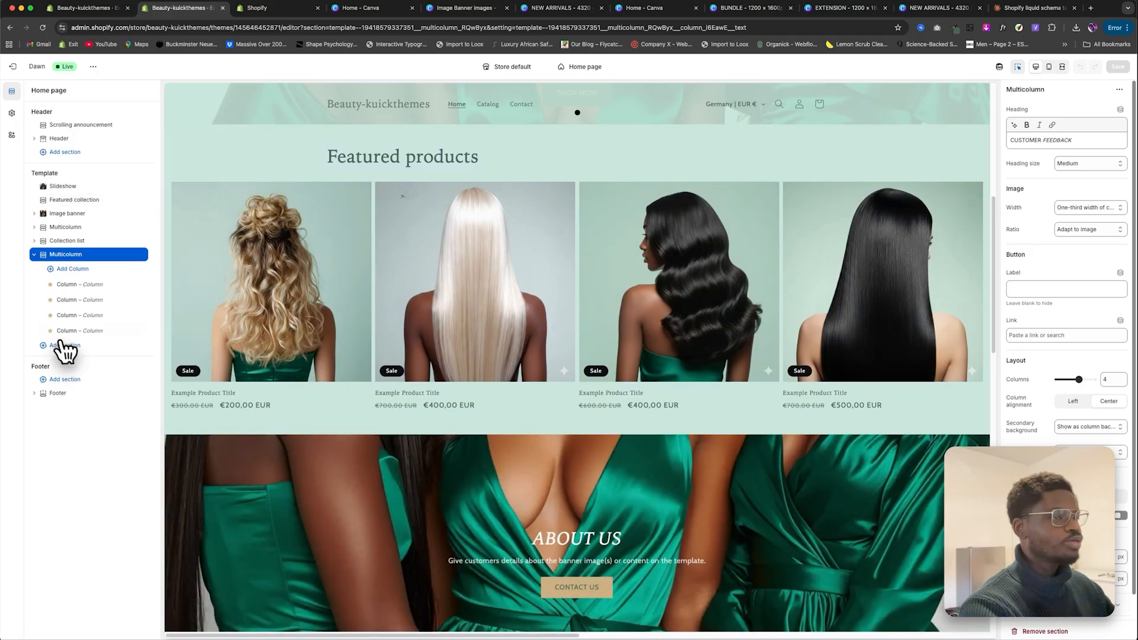
left_click(65, 345)
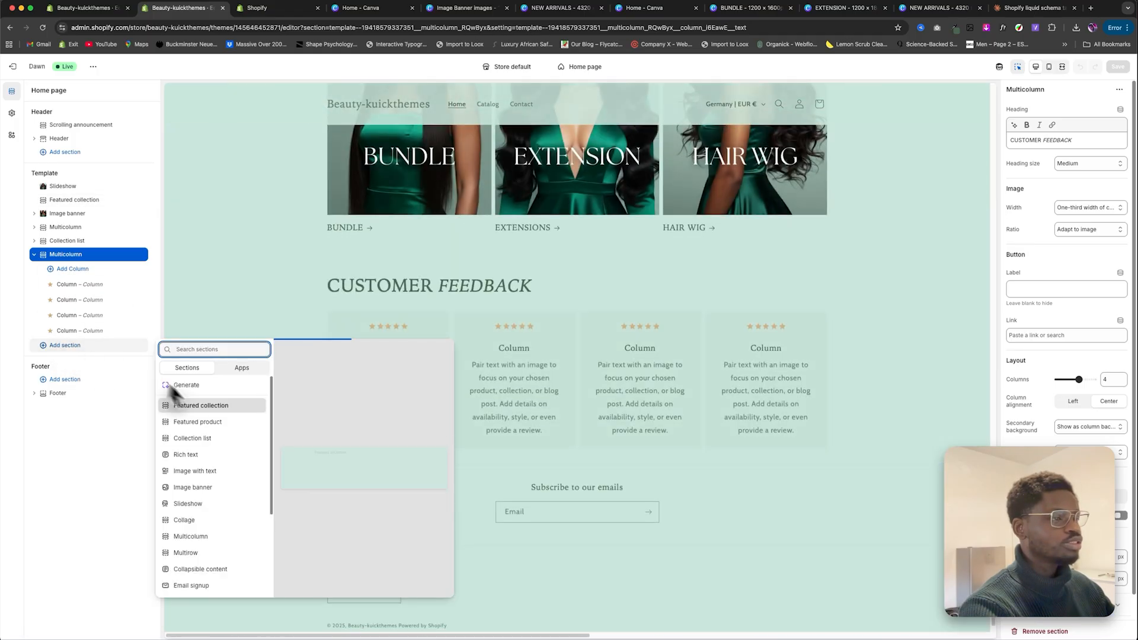
scroll(237, 461, "down", 4)
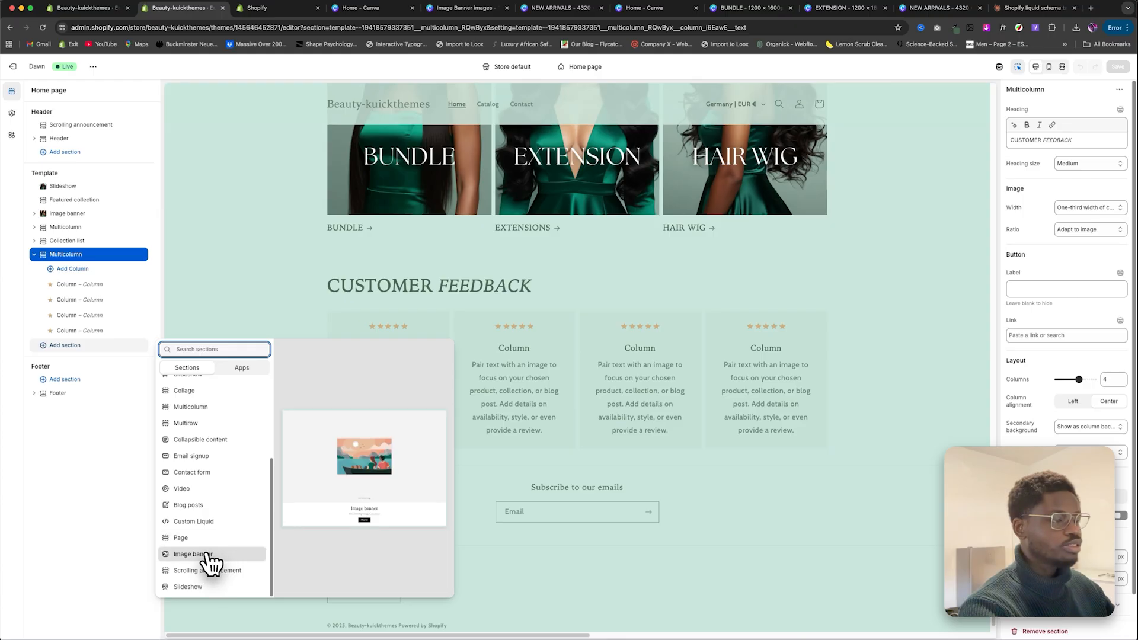
left_click(191, 554)
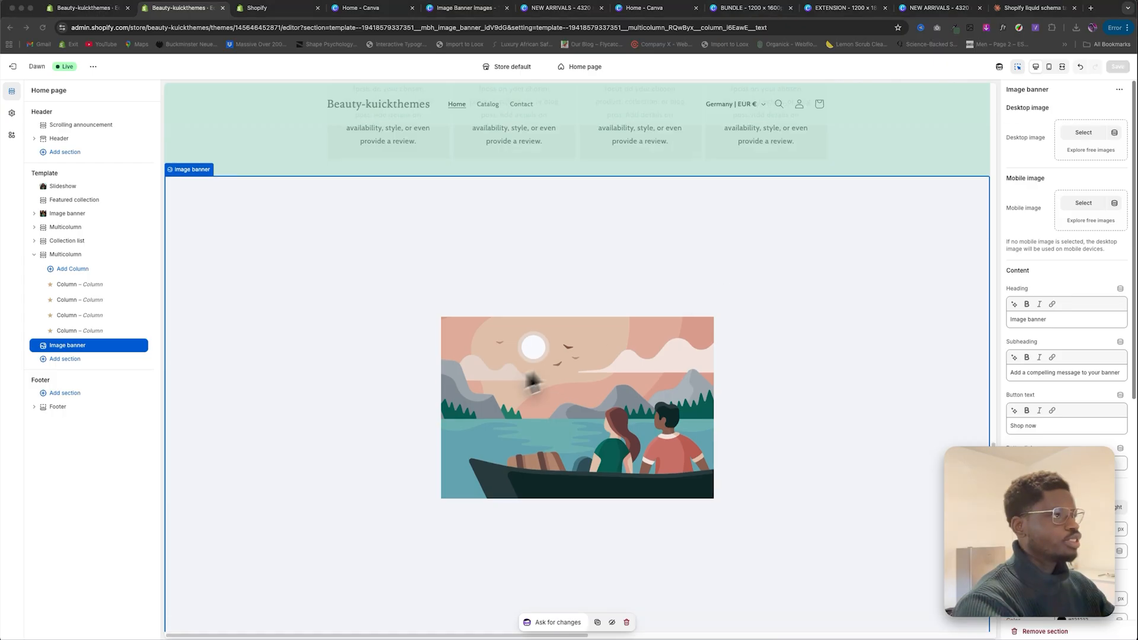
Step: Switch to the Canva home page and create a new custom-size design of 1024 × 1024 px
left_click(362, 8)
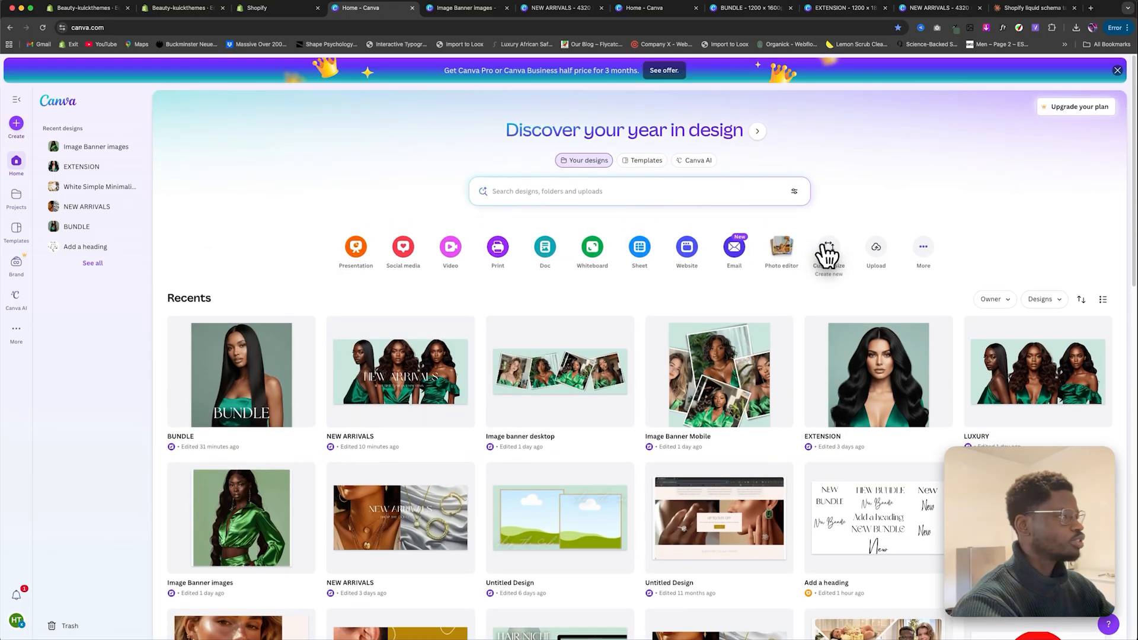
left_click(831, 249)
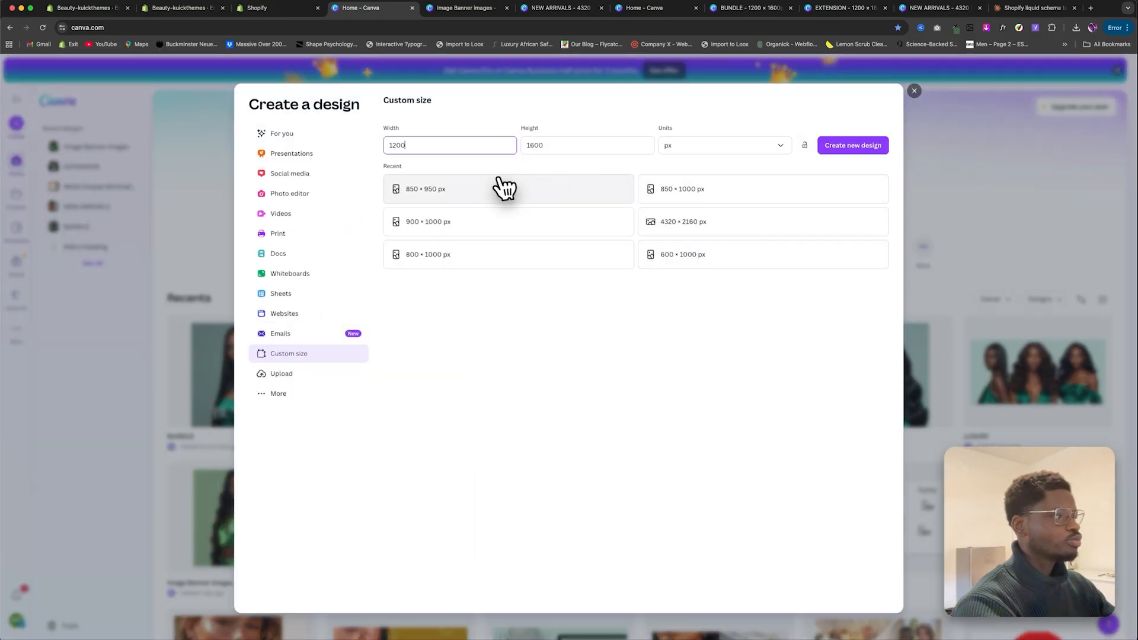
type("1024")
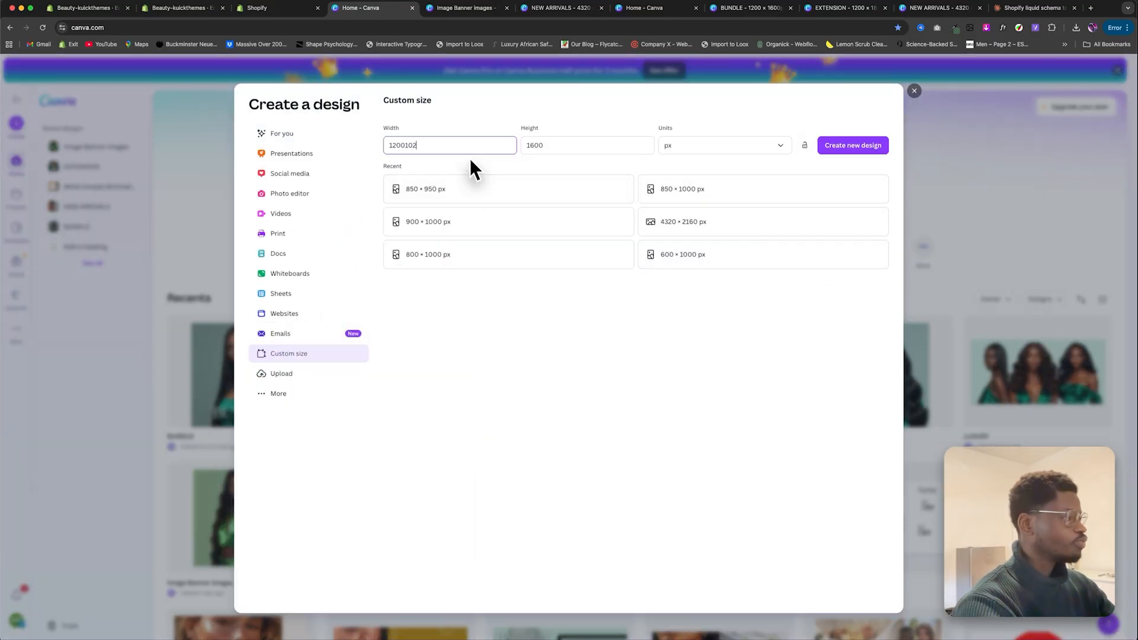
double_click(449, 146)
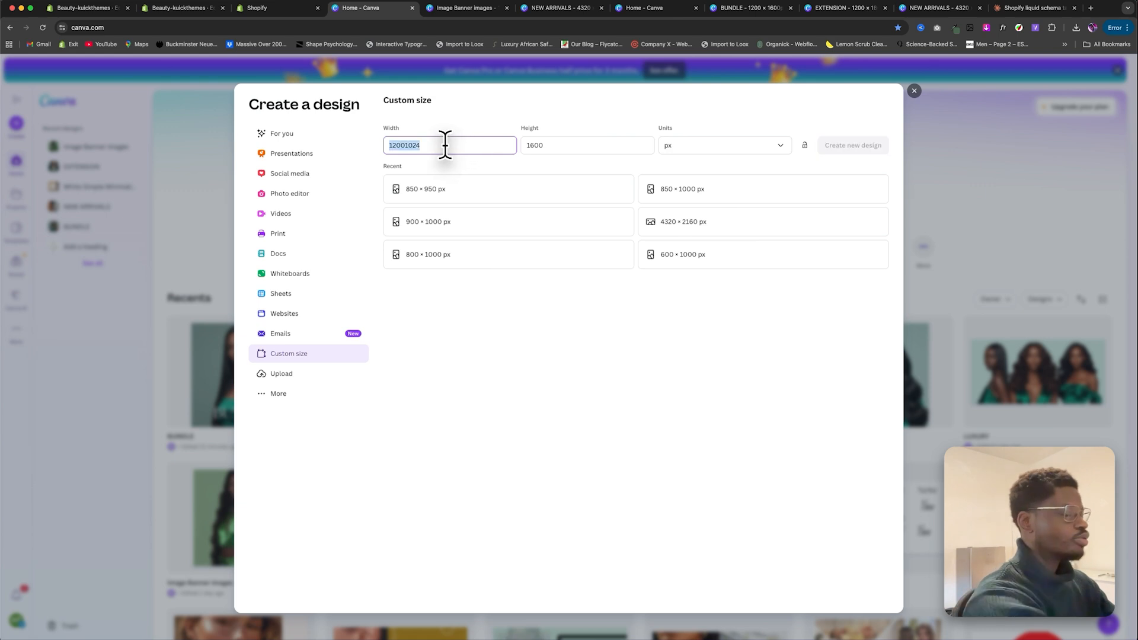
type("1024")
left_click(584, 145)
key("BackSpace")
type("10")
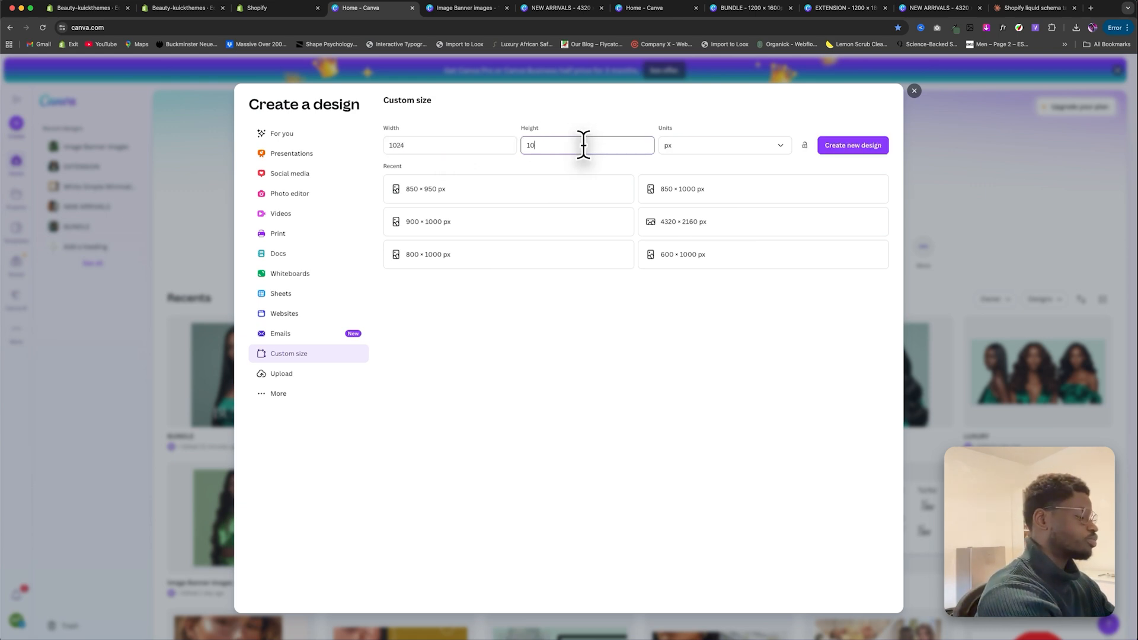
type("24")
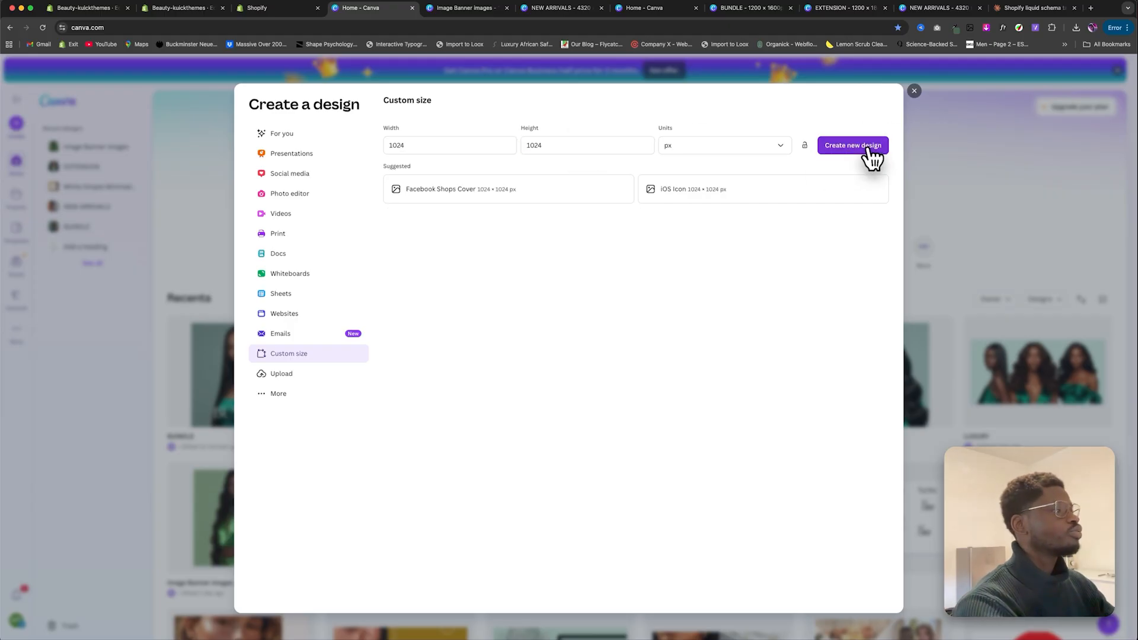
left_click(870, 150)
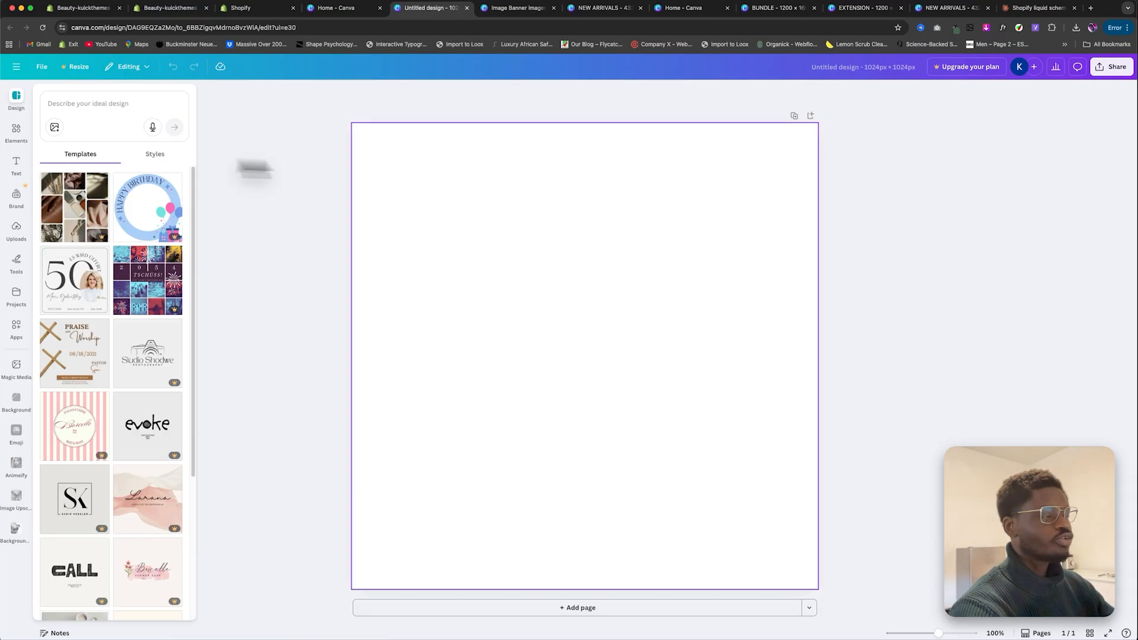
Step: Duplicate the blank page five times so the design has six pages, and return to page 1
left_click(794, 116)
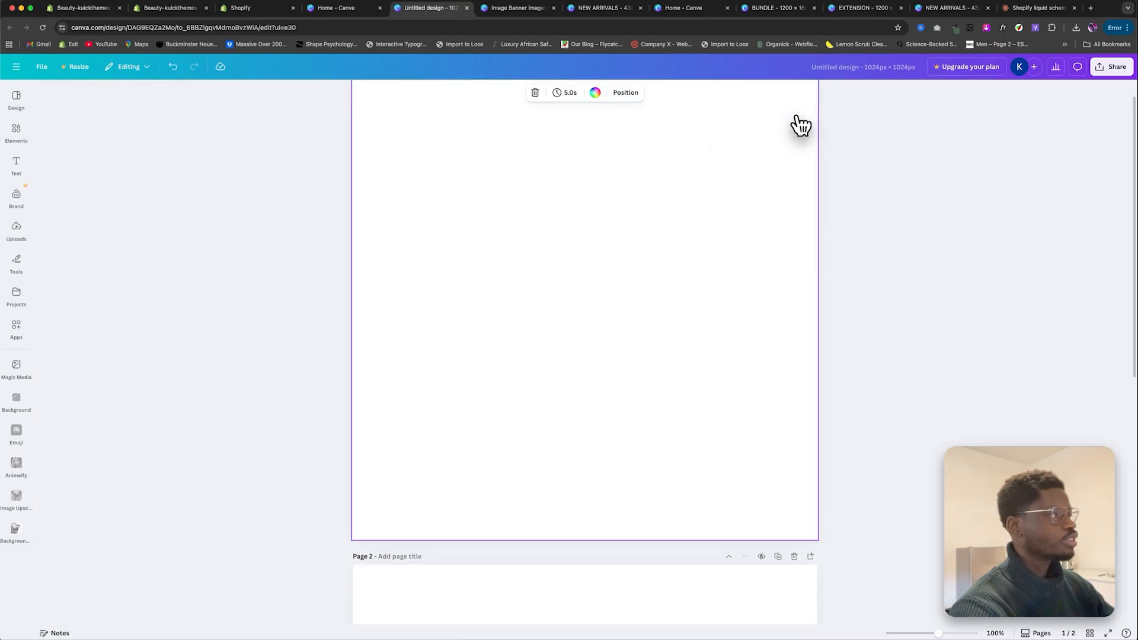
left_click(778, 116)
left_click(778, 116)
left_click(778, 116)
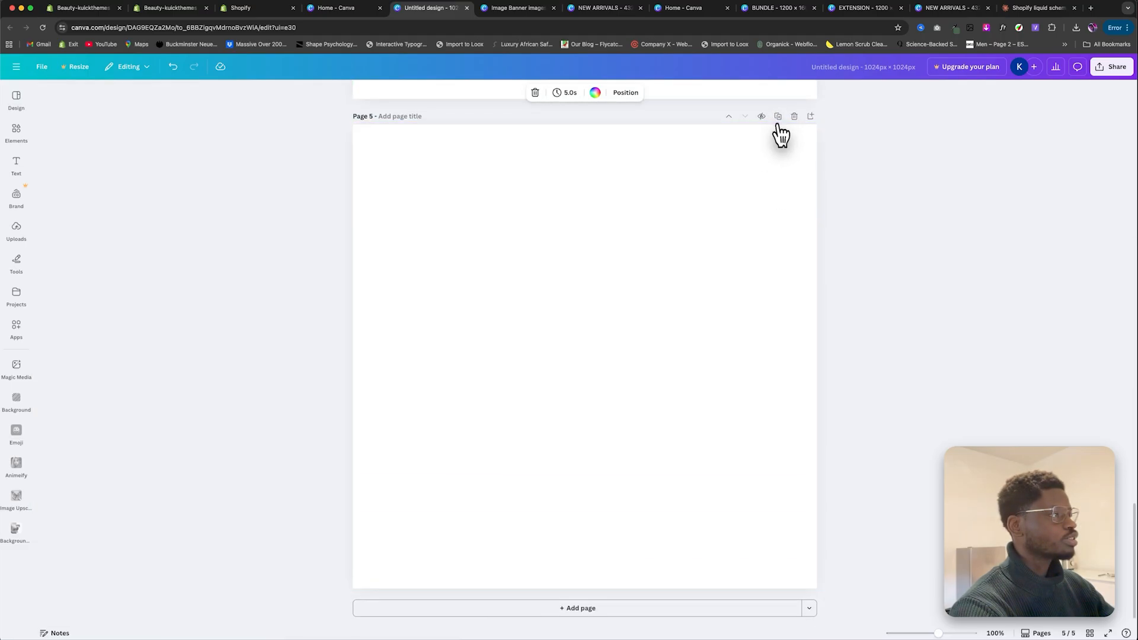
left_click(777, 117)
scroll(655, 183, "up", 20)
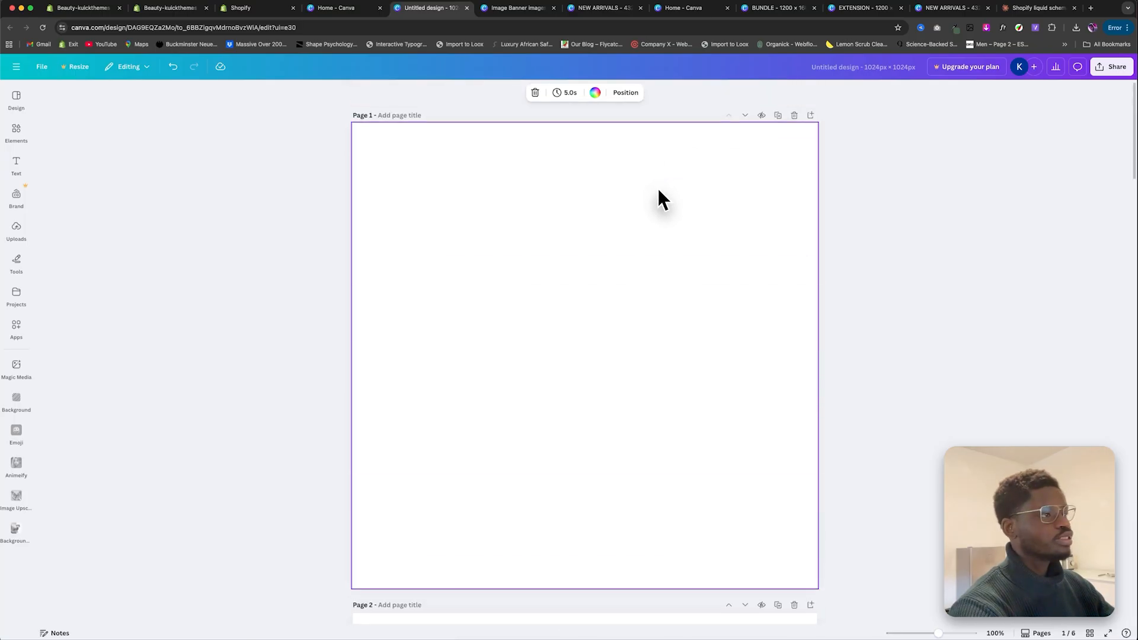
Step: Fill page 1 with the uploaded front-facing portrait of the woman in a green satin shirt on a green background
left_click(14, 142)
left_click(16, 199)
left_click(21, 234)
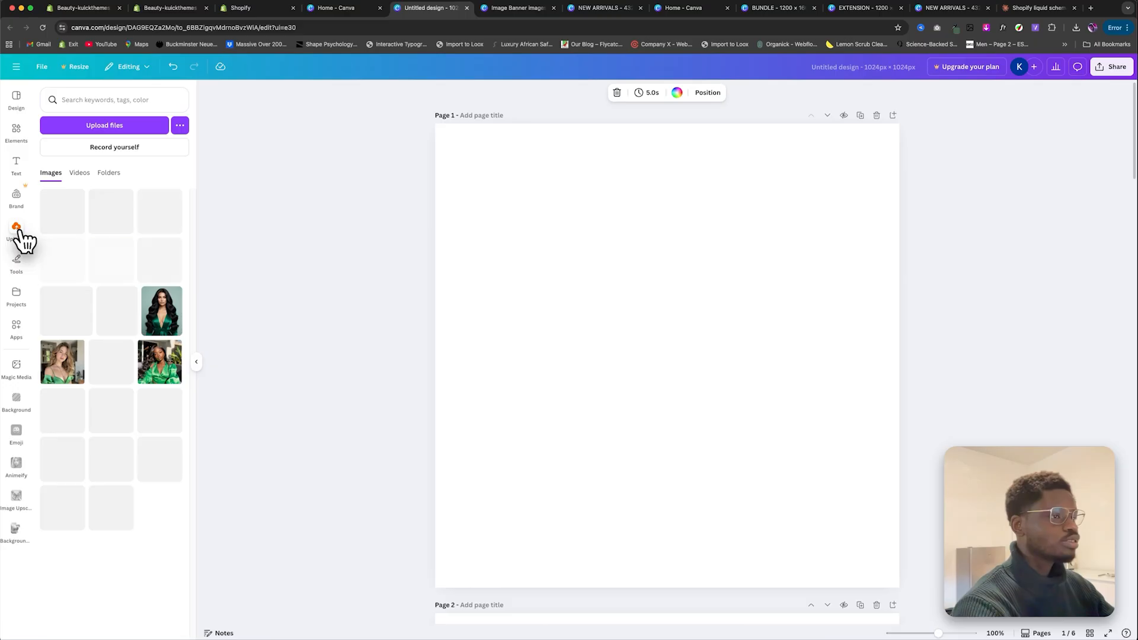
scroll(104, 356, "down", 5)
left_click_drag(62, 387, 497, 157)
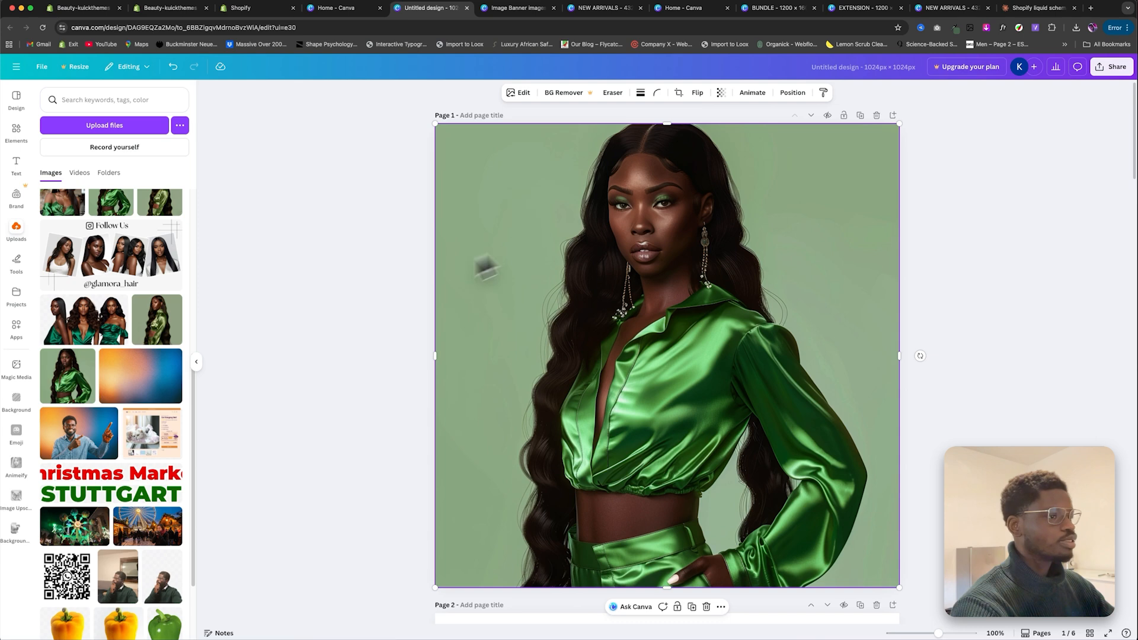
Step: Fill page 2 with the uploaded portrait of the blonde woman in a green off-shoulder satin dress
scroll(101, 380, "down", 2)
scroll(99, 375, "up", 4)
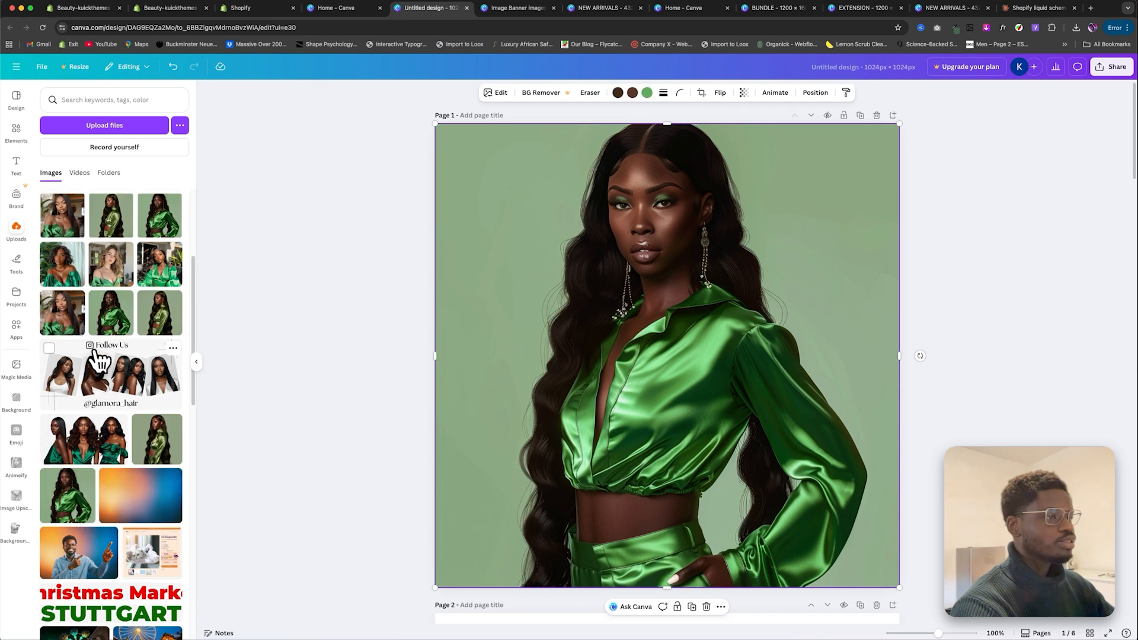
scroll(579, 350, "down", 6)
left_click_drag(102, 294, 463, 306)
scroll(582, 358, "down", 10)
scroll(584, 357, "up", 3)
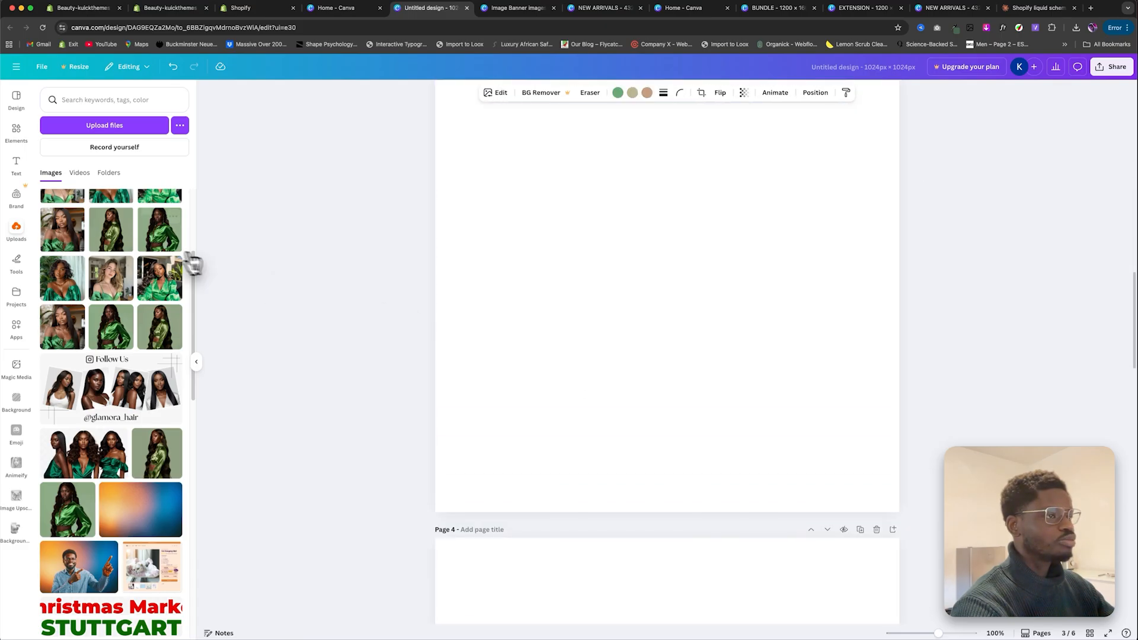
scroll(132, 248, "up", 1)
left_click_drag(121, 292, 444, 181)
scroll(492, 220, "up", 5)
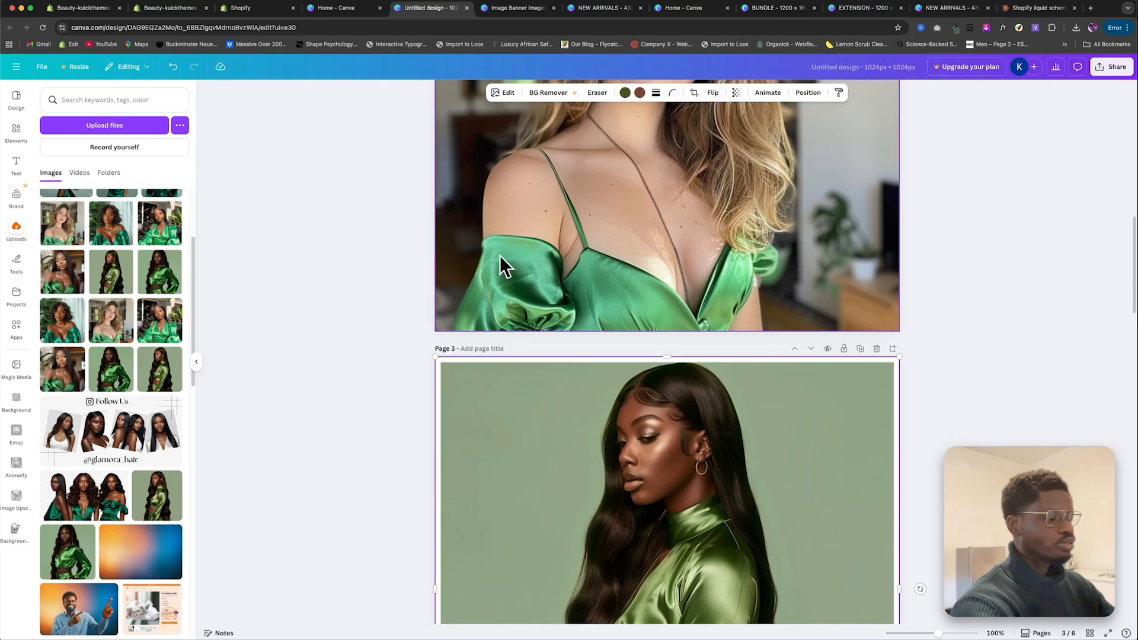
key("super+z")
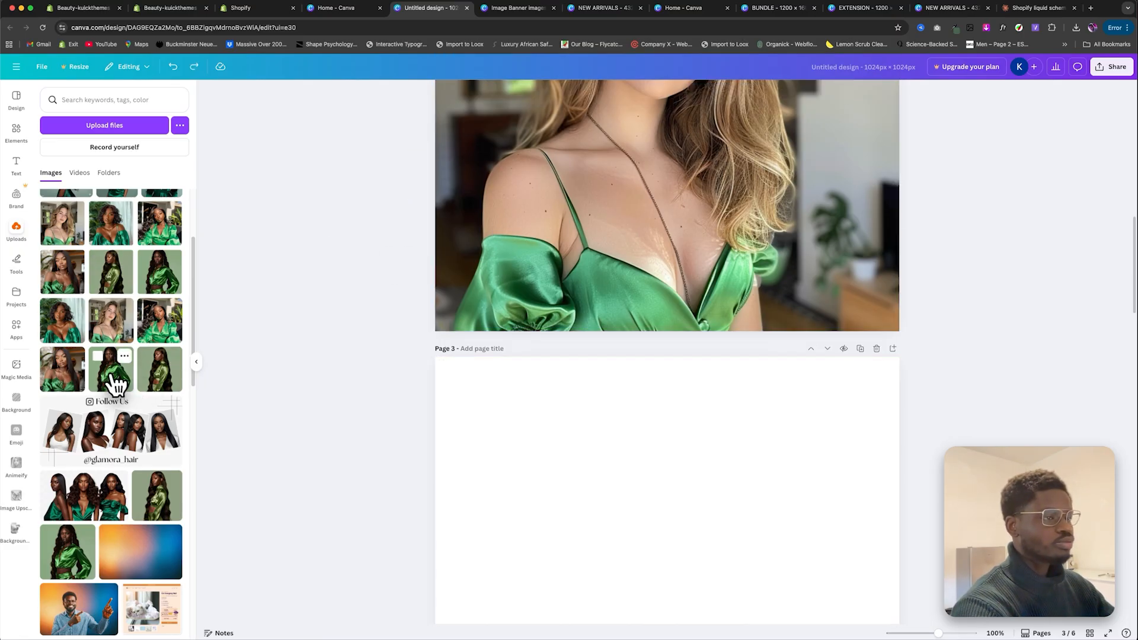
Step: Fill page 3 with the uploaded portrait of the woman on the outdoor sofa and page 4 with the woman wearing gold necklaces
left_click_drag(160, 332, 474, 408)
scroll(587, 409, "up", 10)
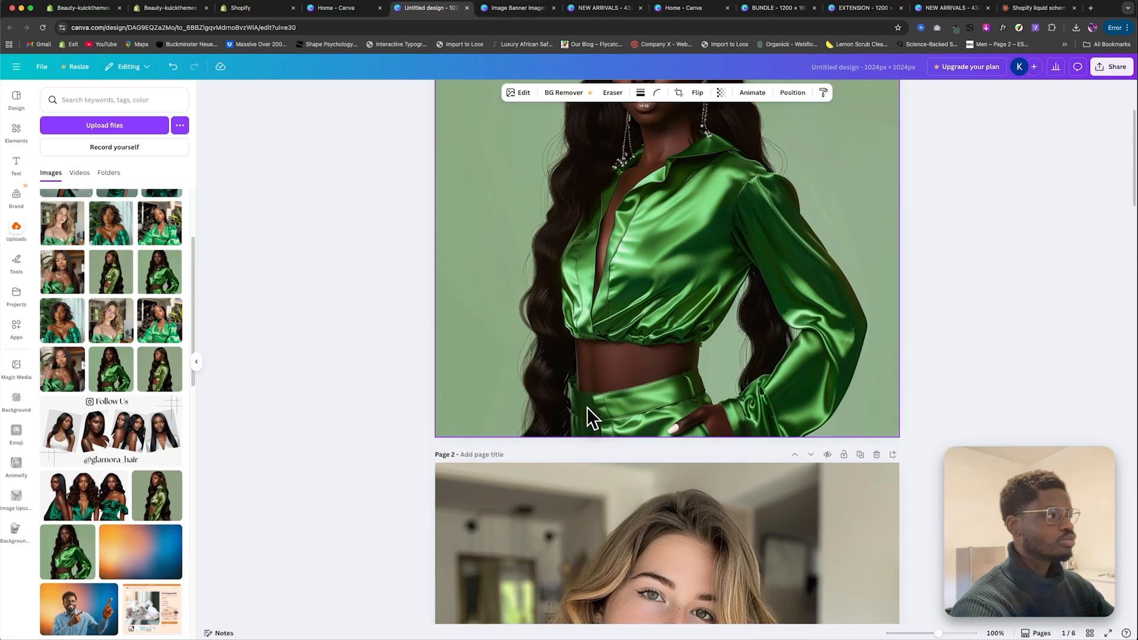
scroll(586, 407, "down", 10)
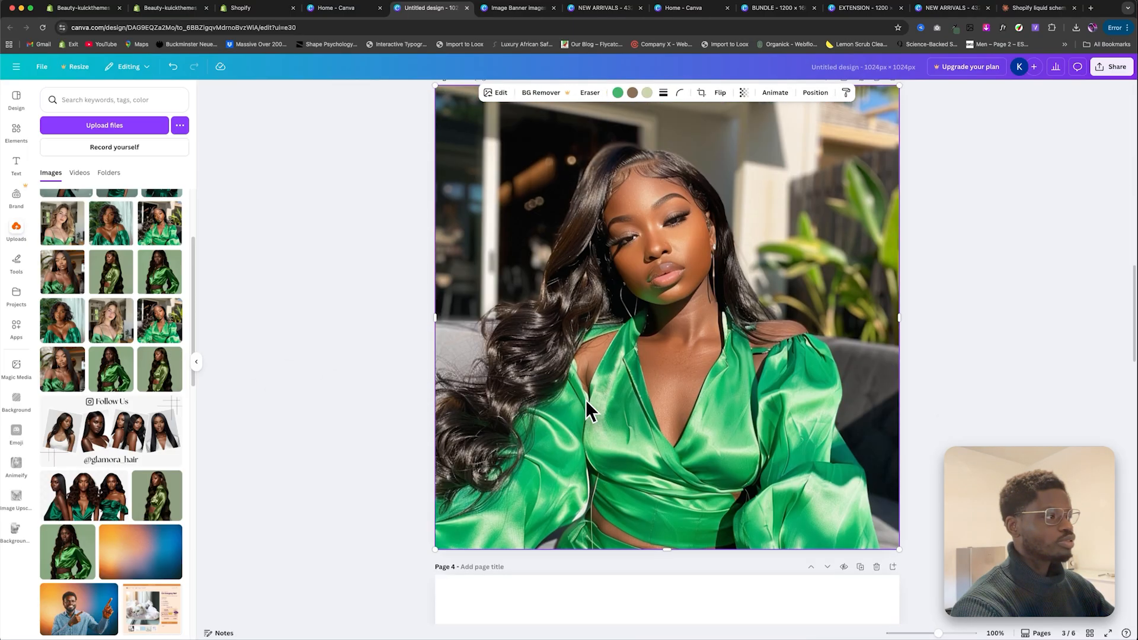
scroll(599, 406, "down", 5)
left_click_drag(71, 385, 575, 415)
Step: Fill page 5 with the uploaded portrait of the woman in green satin looking sideways against a green background
scroll(581, 415, "down", 5)
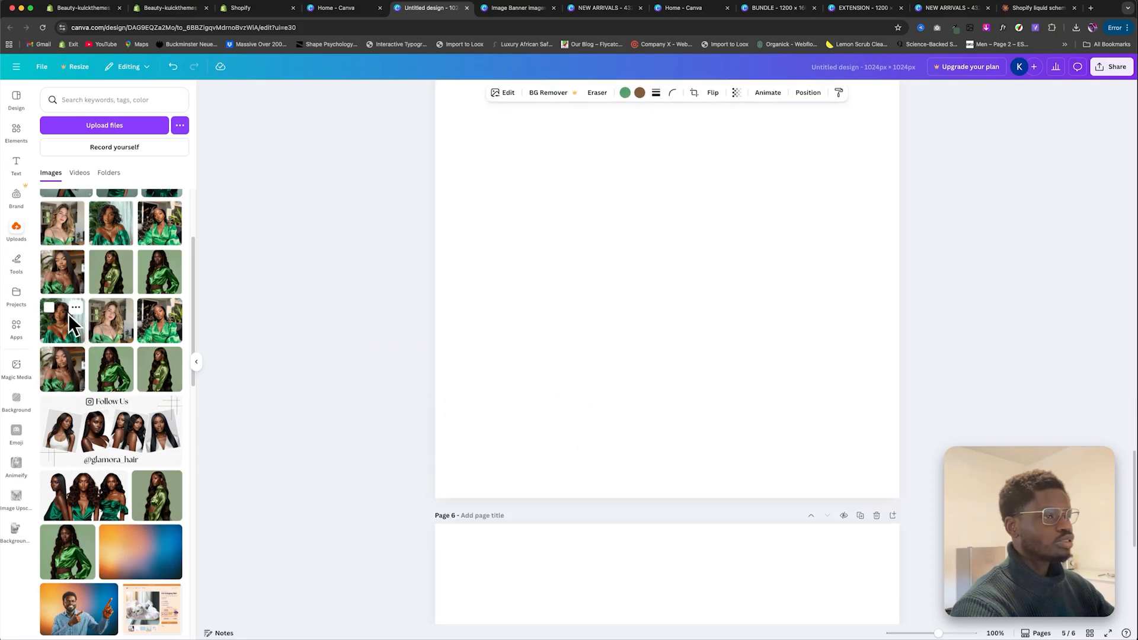
scroll(105, 320, "up", 1)
scroll(106, 320, "up", 2)
scroll(105, 320, "down", 4)
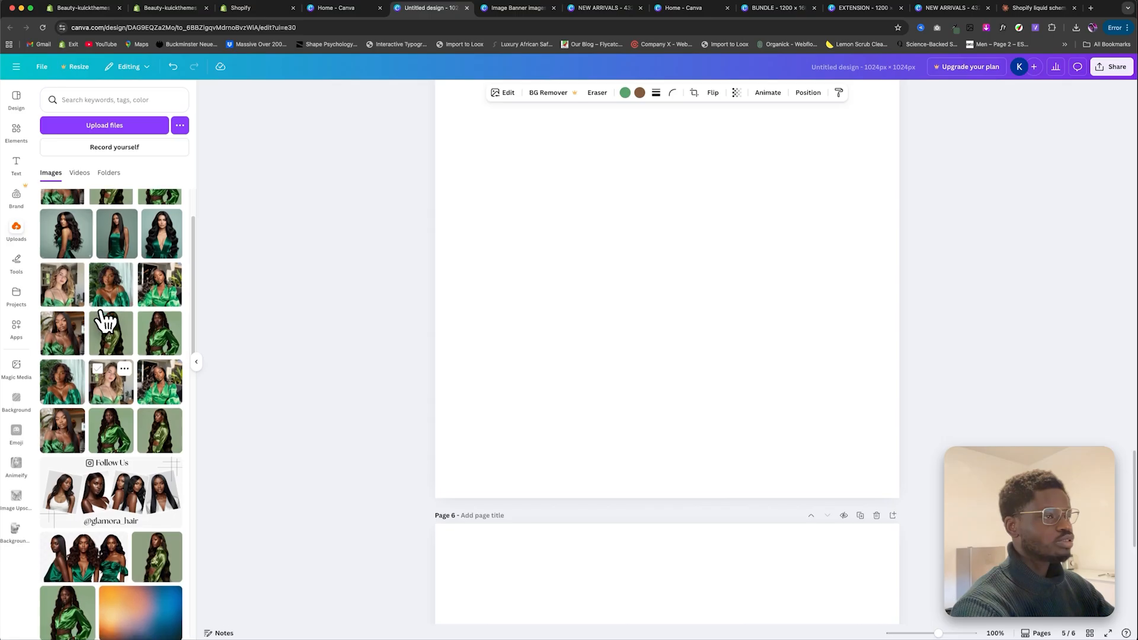
left_click_drag(165, 351, 465, 320)
Step: Review the filled pages, and delete the empty page 6
scroll(543, 336, "up", 5)
scroll(543, 336, "up", 20)
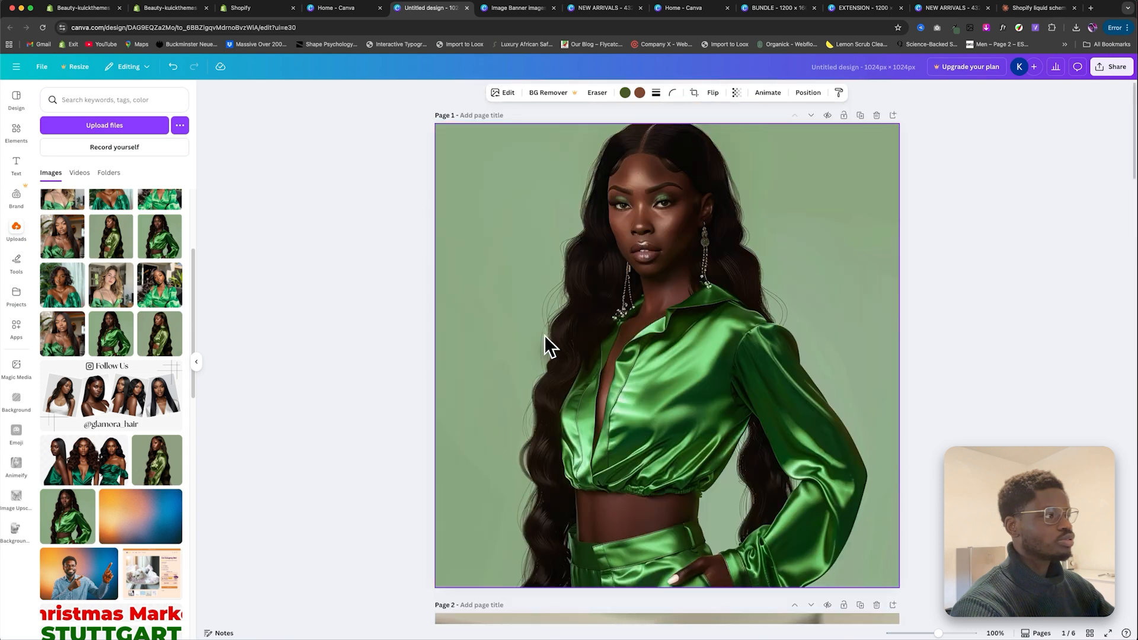
scroll(544, 336, "down", 20)
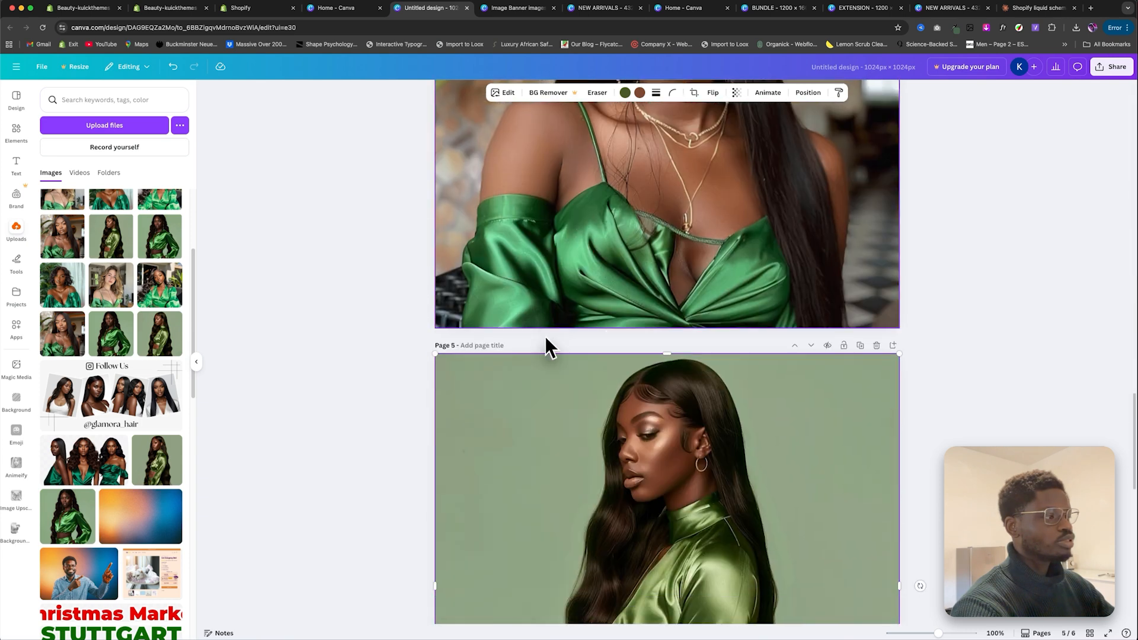
scroll(545, 336, "down", 5)
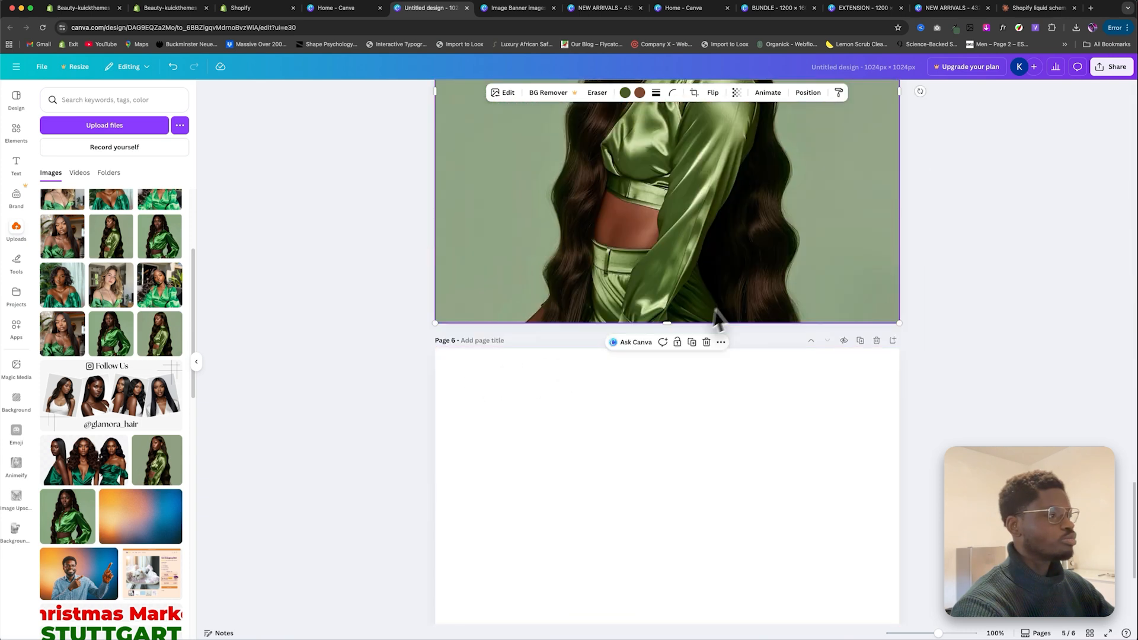
left_click(626, 405)
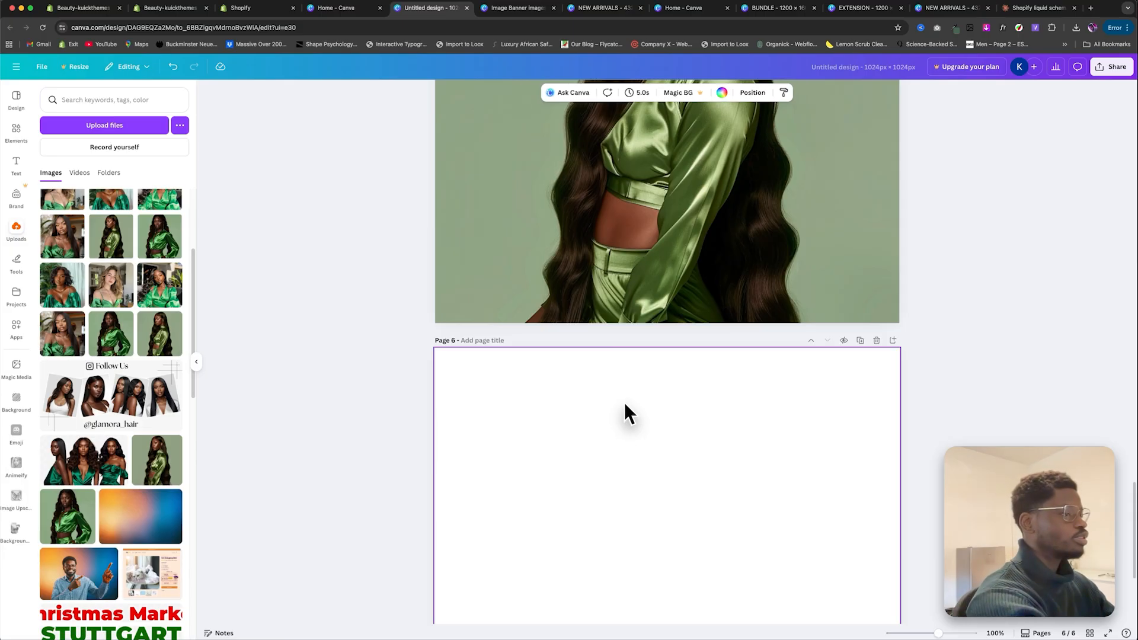
left_click(876, 341)
scroll(674, 329, "up", 20)
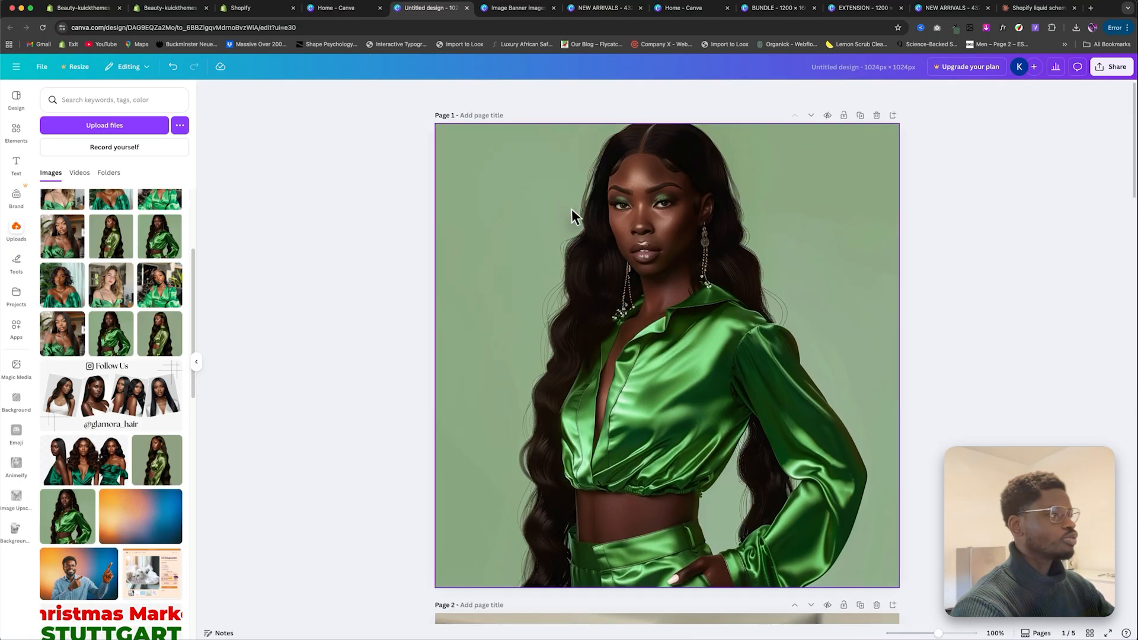
Step: Give the page 1 portrait a solid border with a stroke weight of 20
left_click(571, 210)
left_click(665, 95)
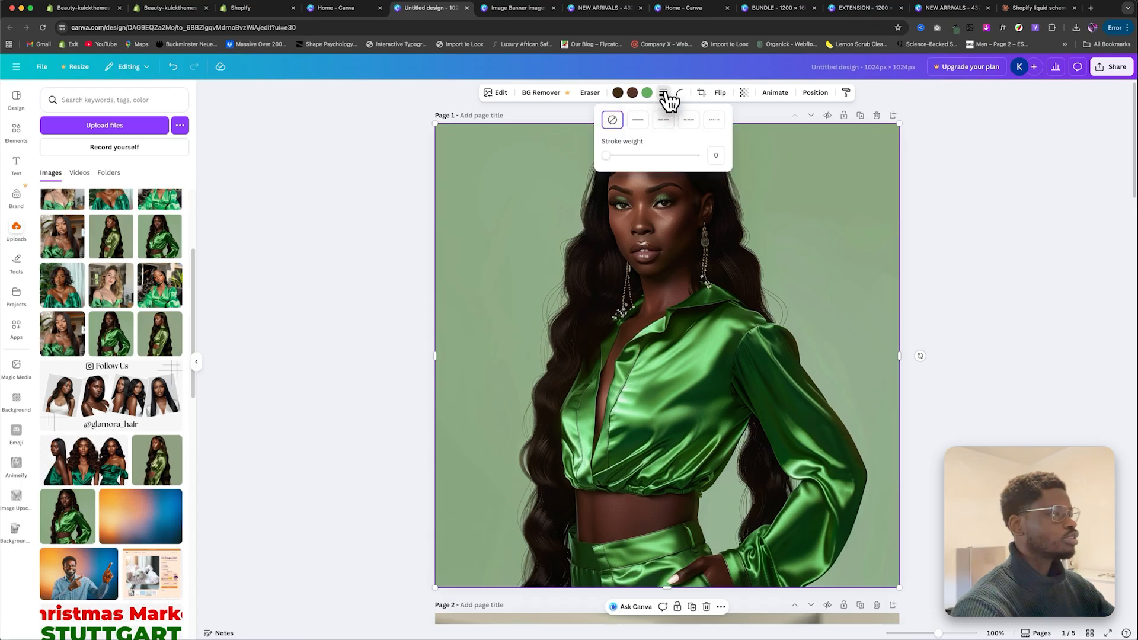
left_click(638, 120)
left_click(717, 154)
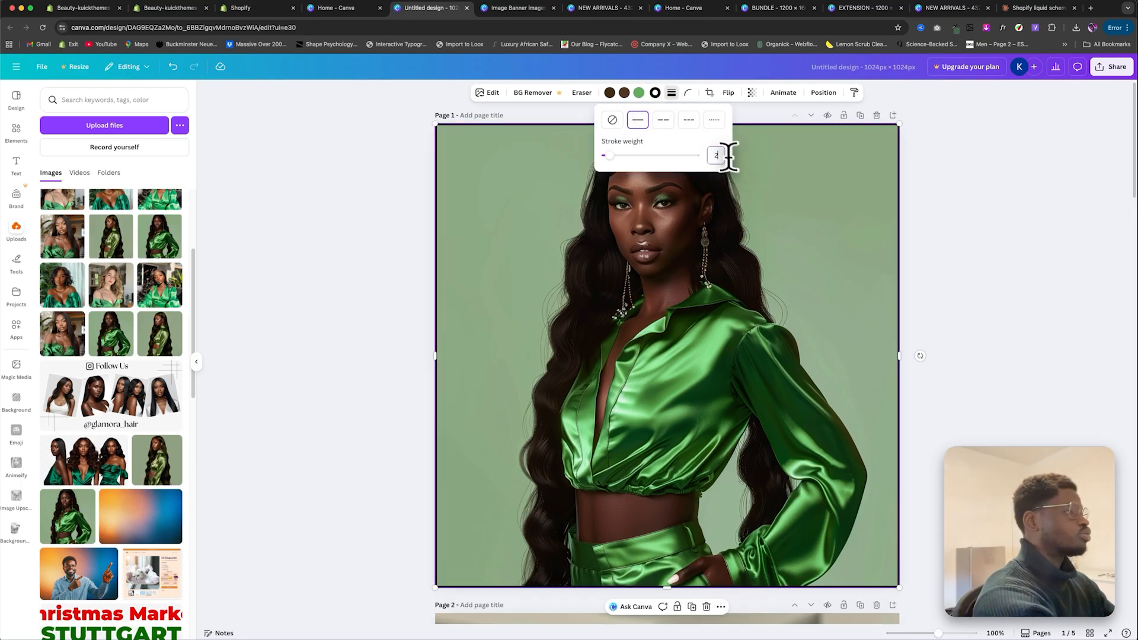
type("20")
left_click(800, 170)
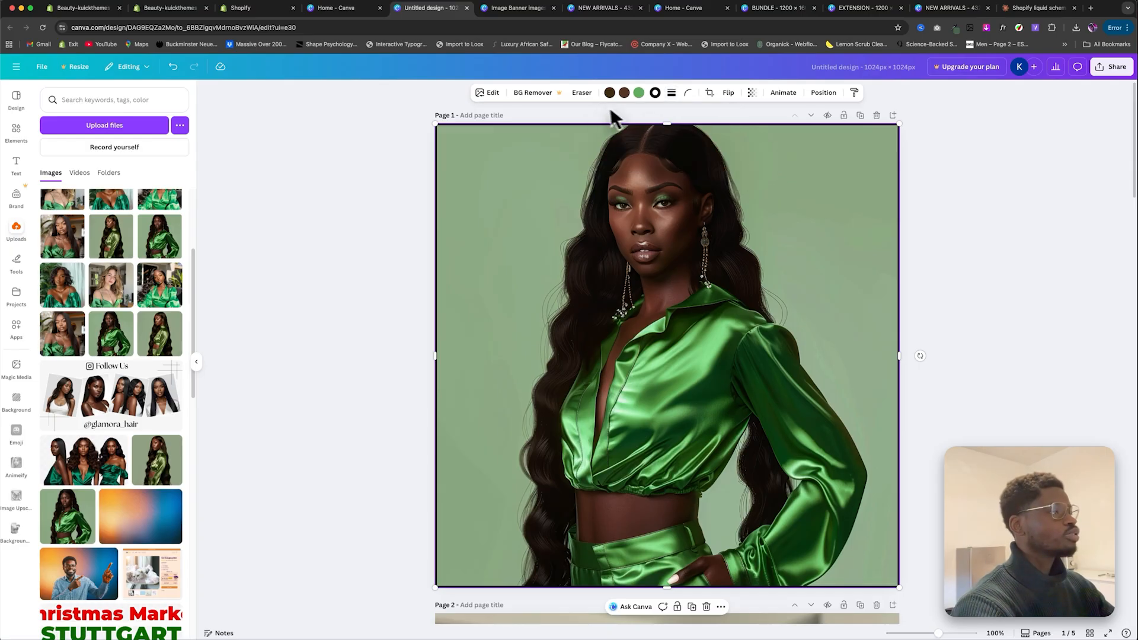
Step: Keep the page 1 portrait's border at a stroke weight of 20 and color it white
left_click(672, 94)
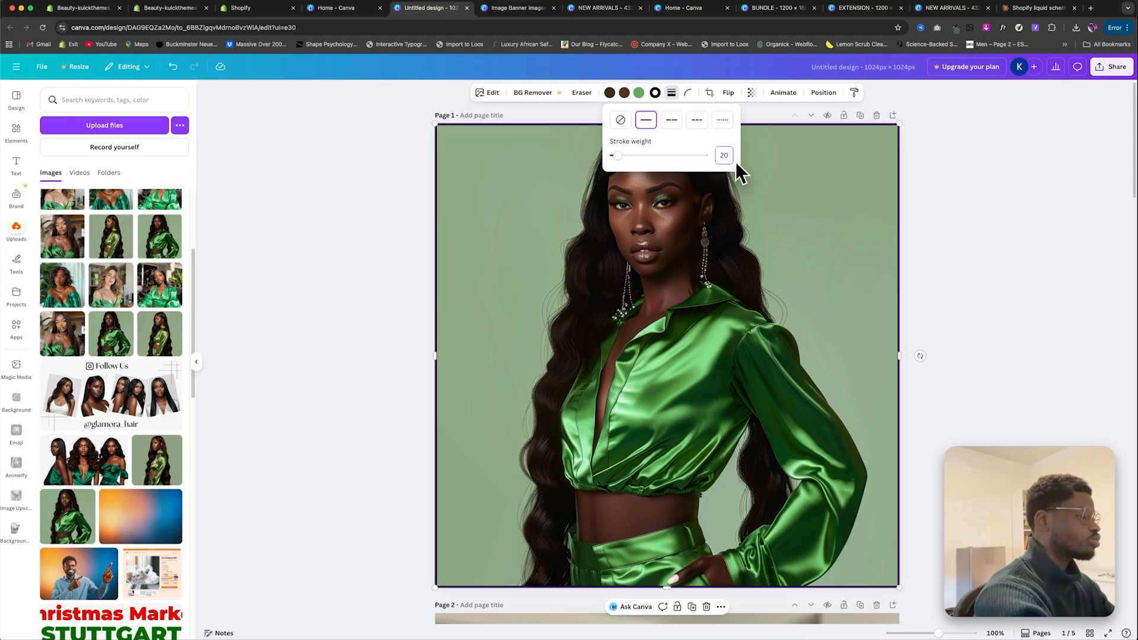
key("Return")
left_click(655, 94)
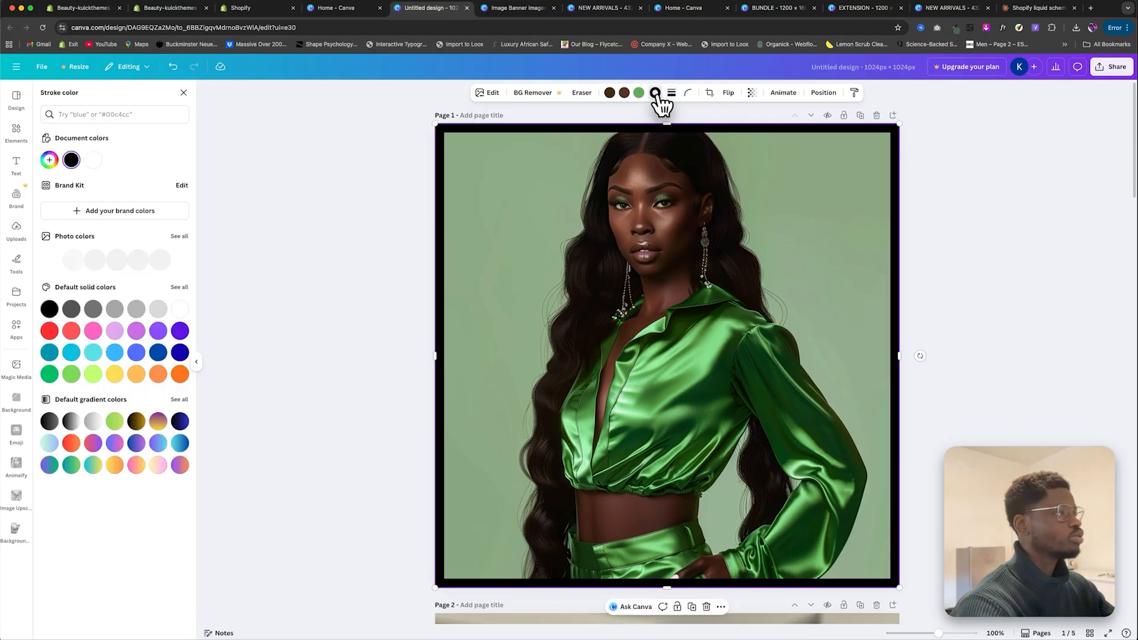
left_click(93, 161)
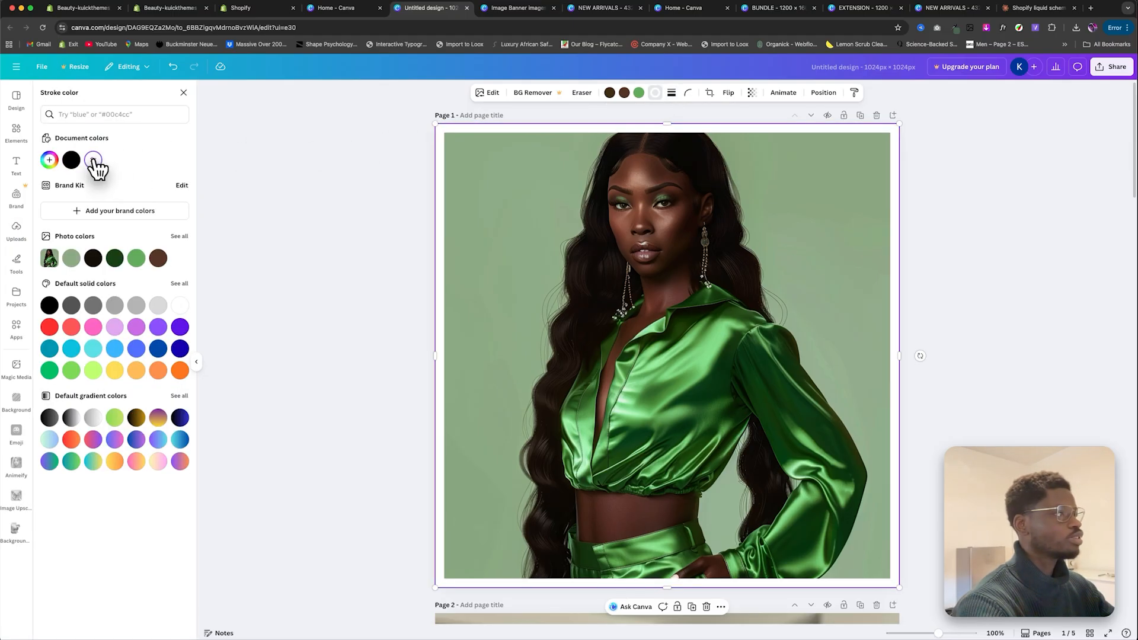
Step: Copy the page 1 portrait's white border style onto the portraits on pages 2 and 3
left_click(854, 94)
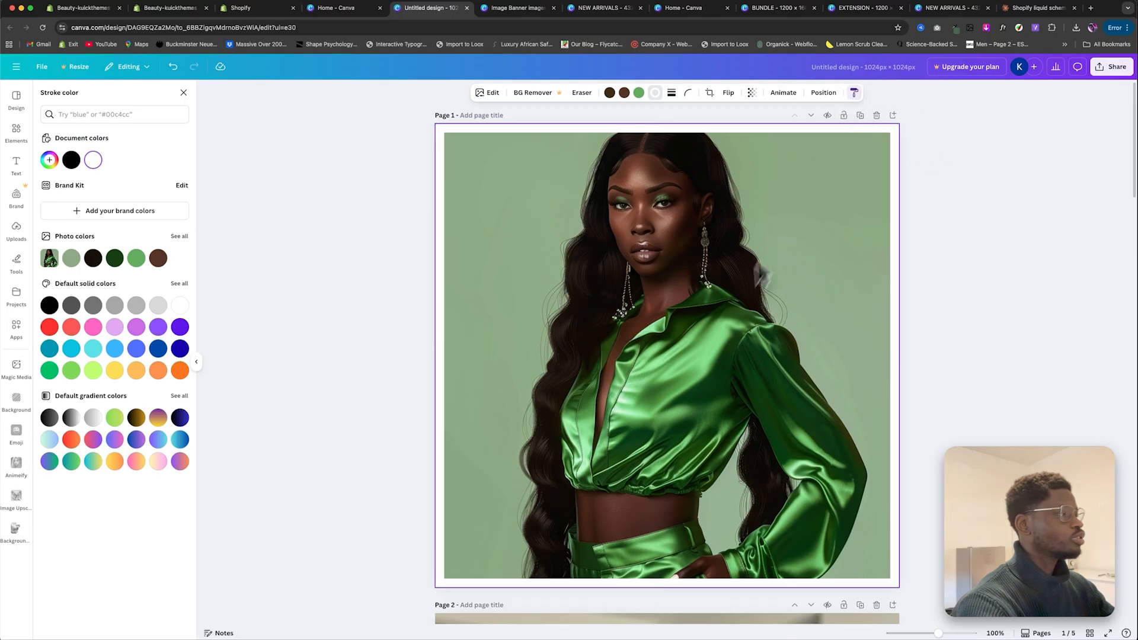
scroll(711, 363, "down", 8)
left_click(713, 363)
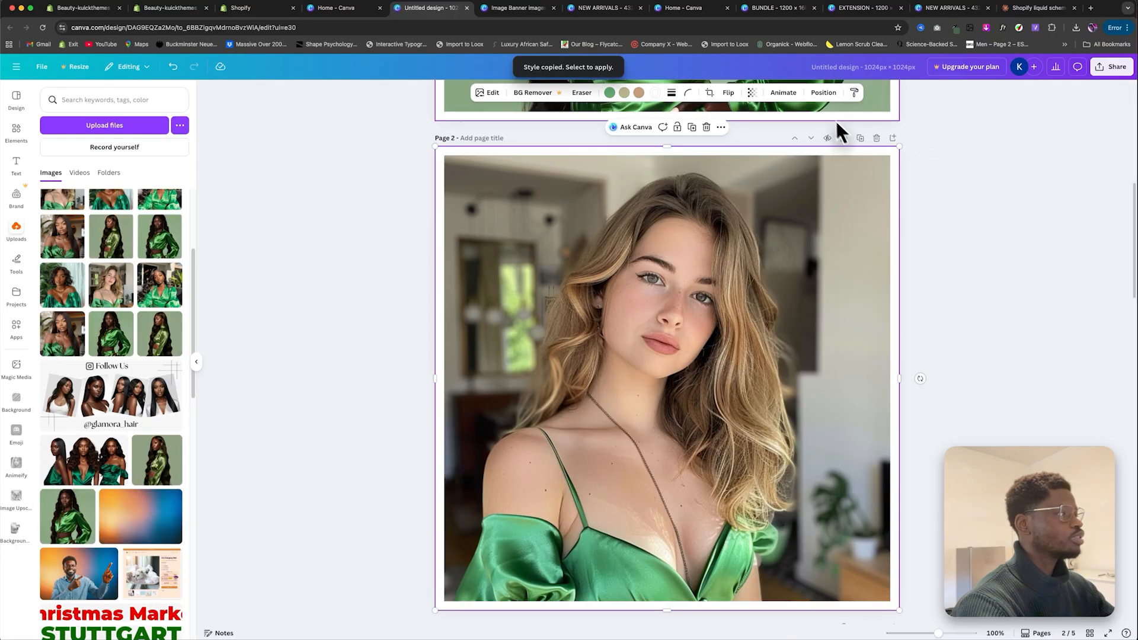
left_click(854, 93)
scroll(731, 369, "down", 8)
left_click(732, 376)
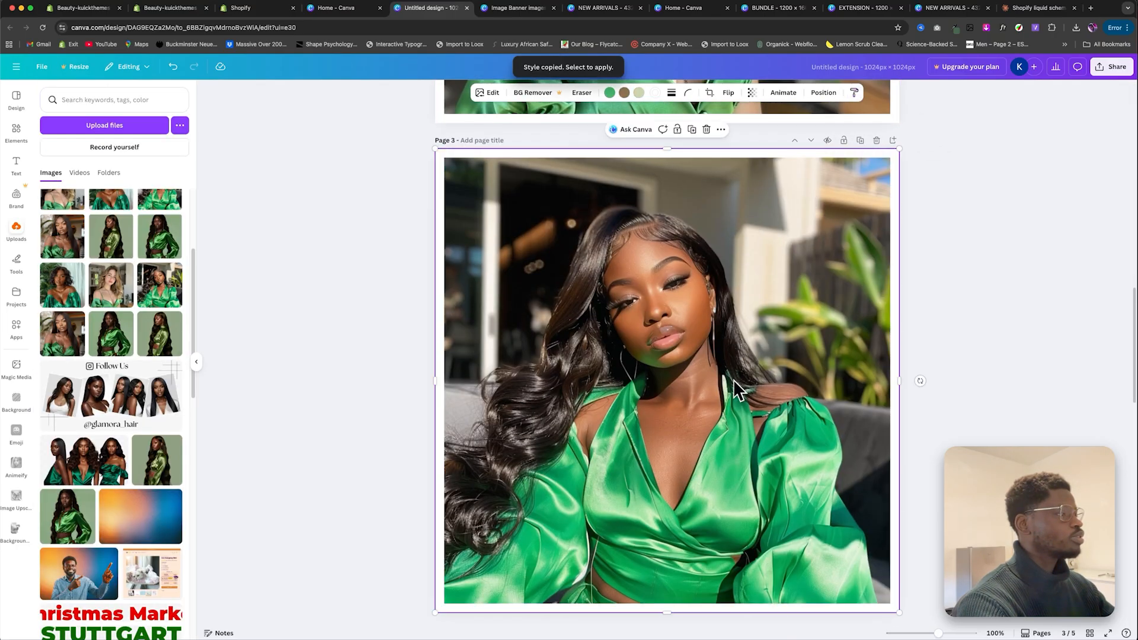
Step: Copy the white border style onto the portraits on pages 4 and 5, and open the design's sharing options
left_click(854, 94)
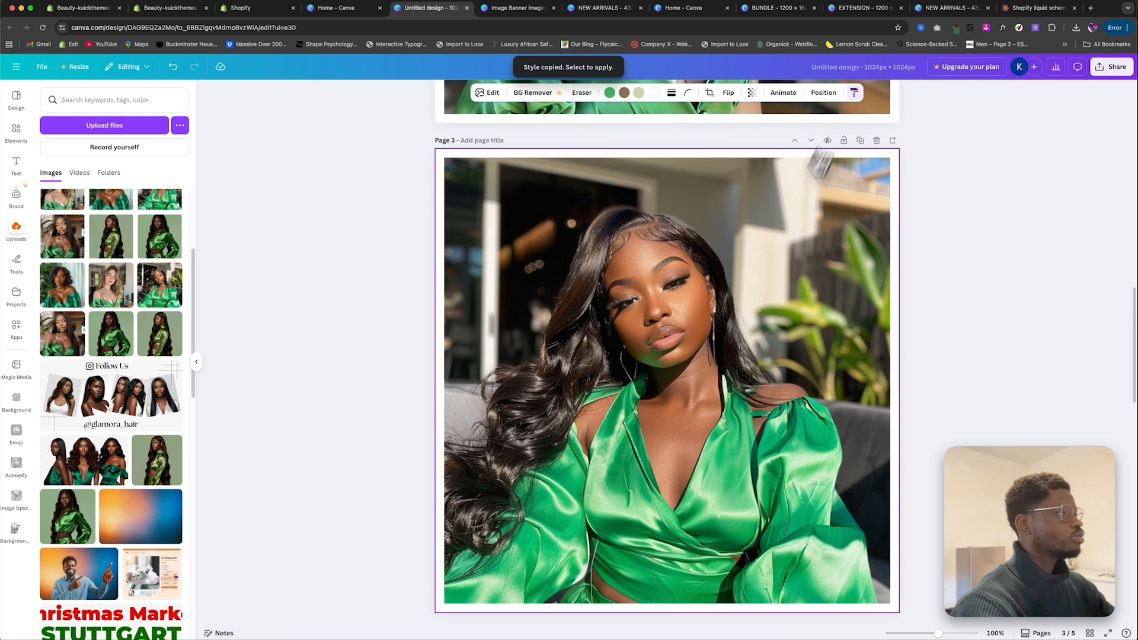
scroll(703, 395, "down", 8)
left_click(717, 422)
scroll(717, 422, "down", 8)
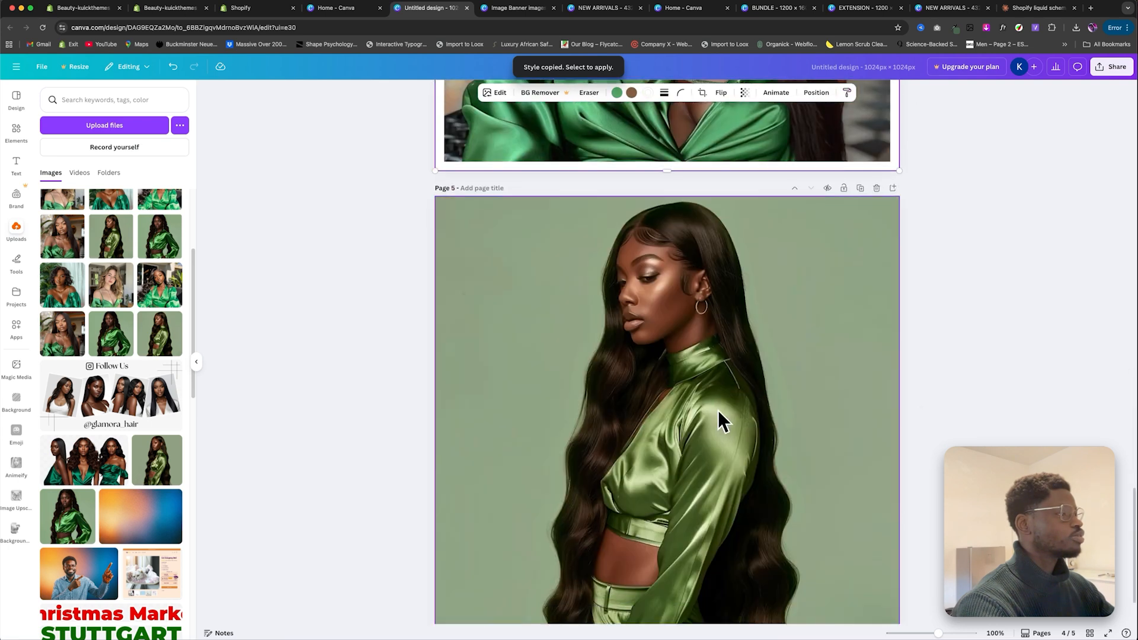
left_click(854, 94)
scroll(743, 283, "down", 2)
left_click(742, 282)
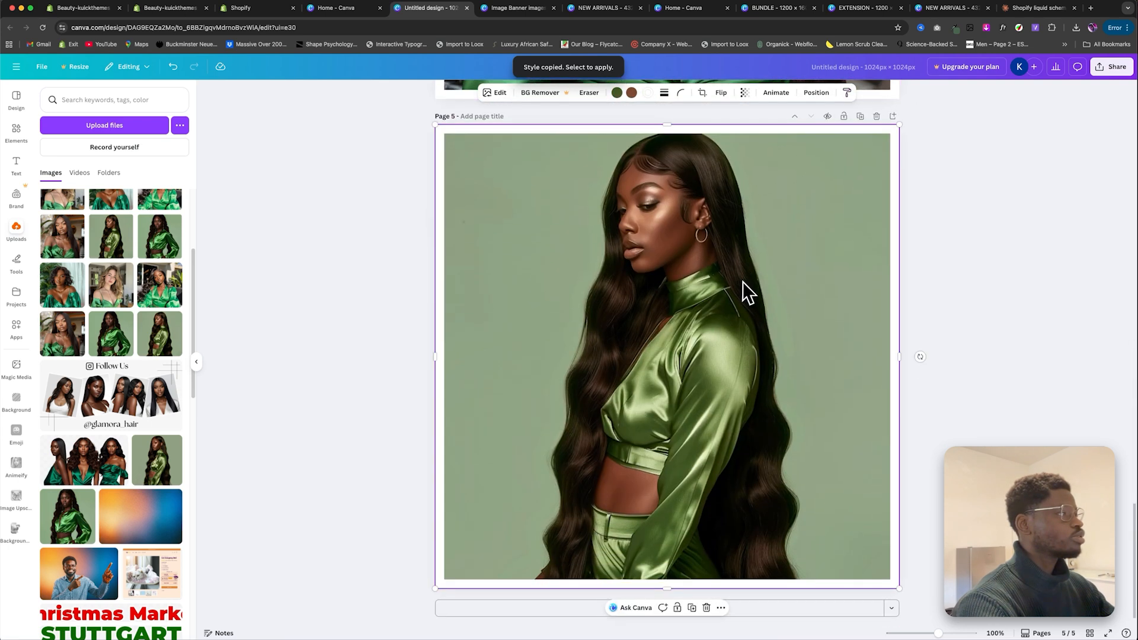
scroll(734, 320, "up", 20)
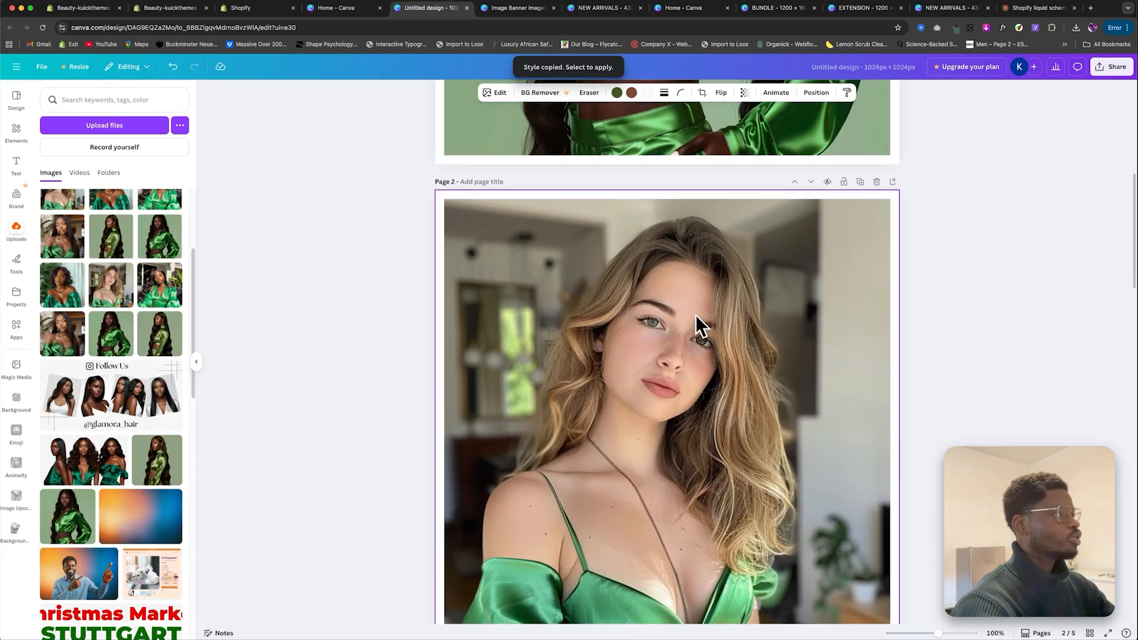
left_click(1111, 67)
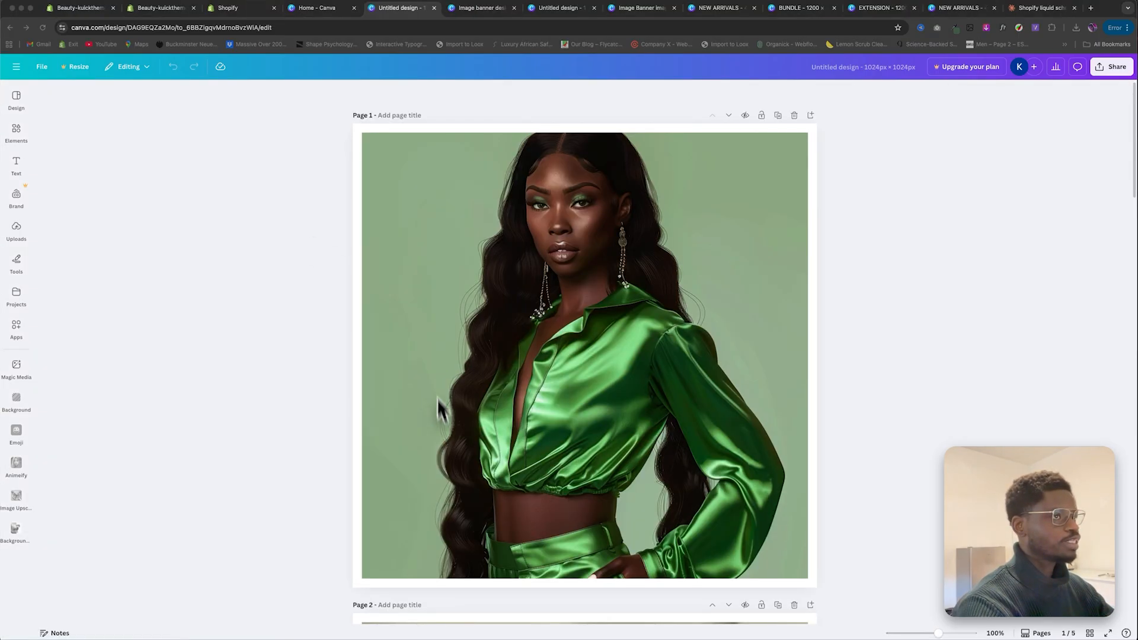
Step: Return to the Canva home page and create a new custom-size design of 4320 × 1500 px
left_click(15, 68)
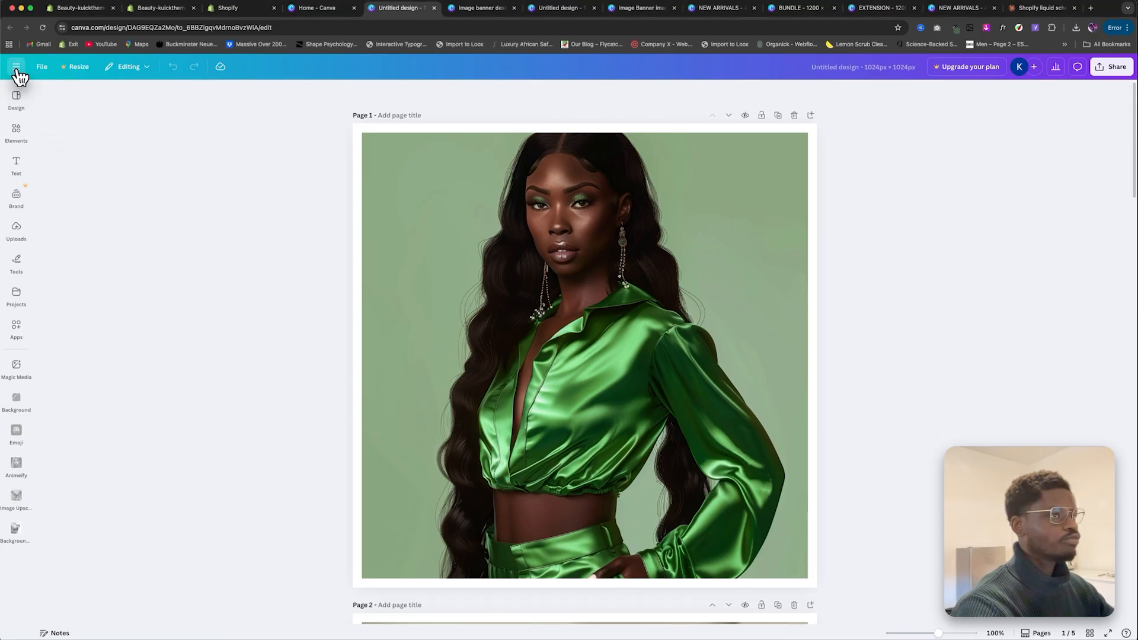
left_click(24, 136)
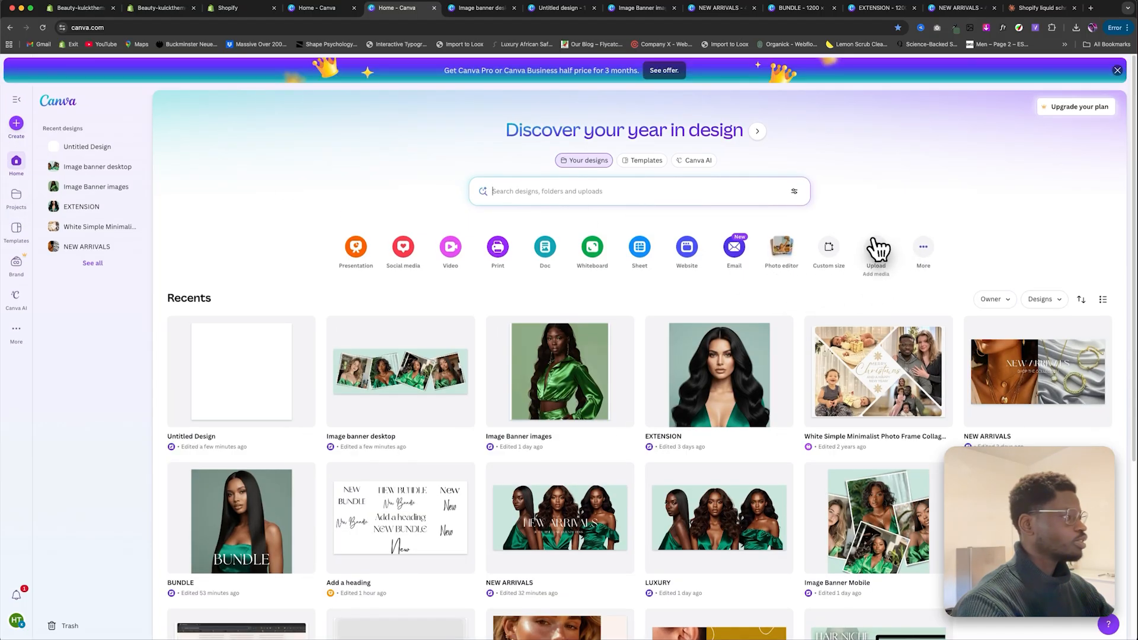
left_click(829, 255)
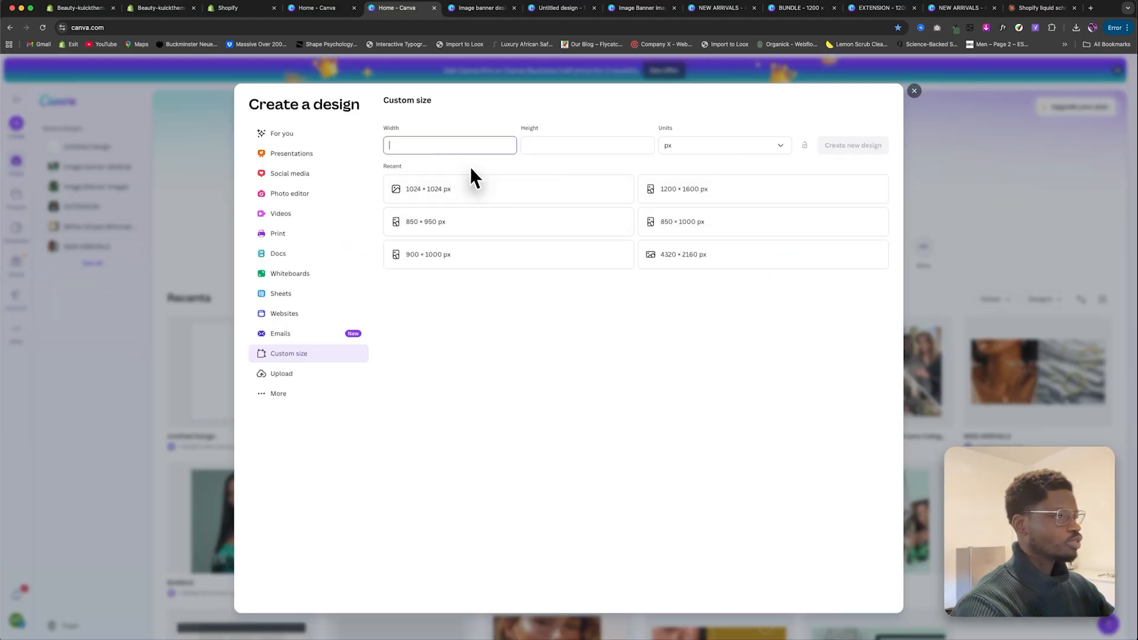
type("4320")
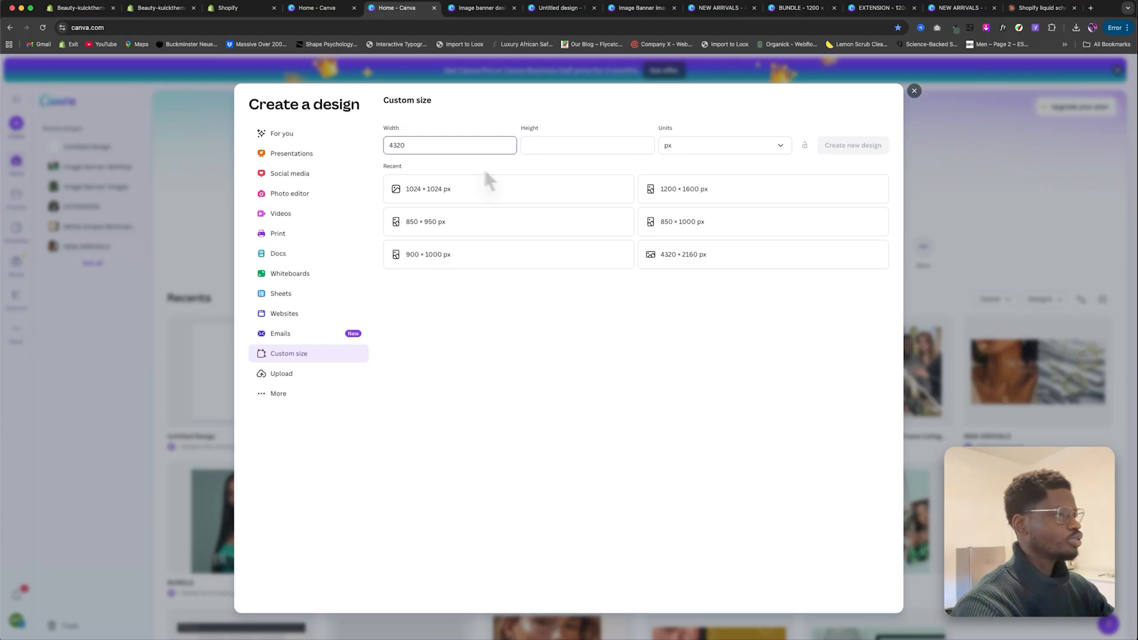
left_click(542, 145)
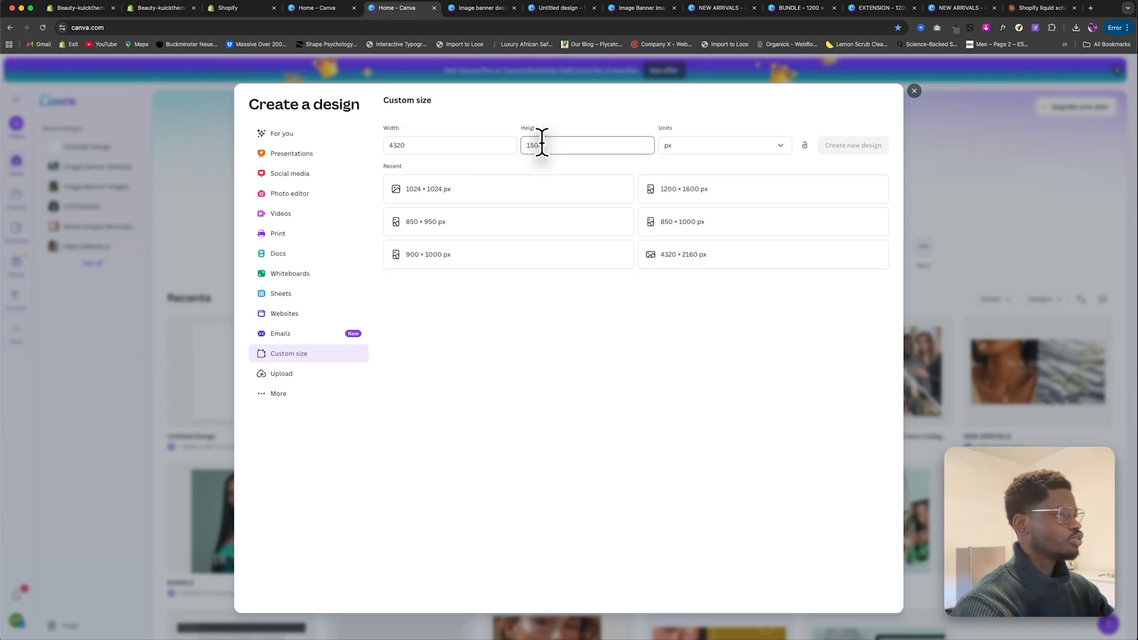
left_click(874, 146)
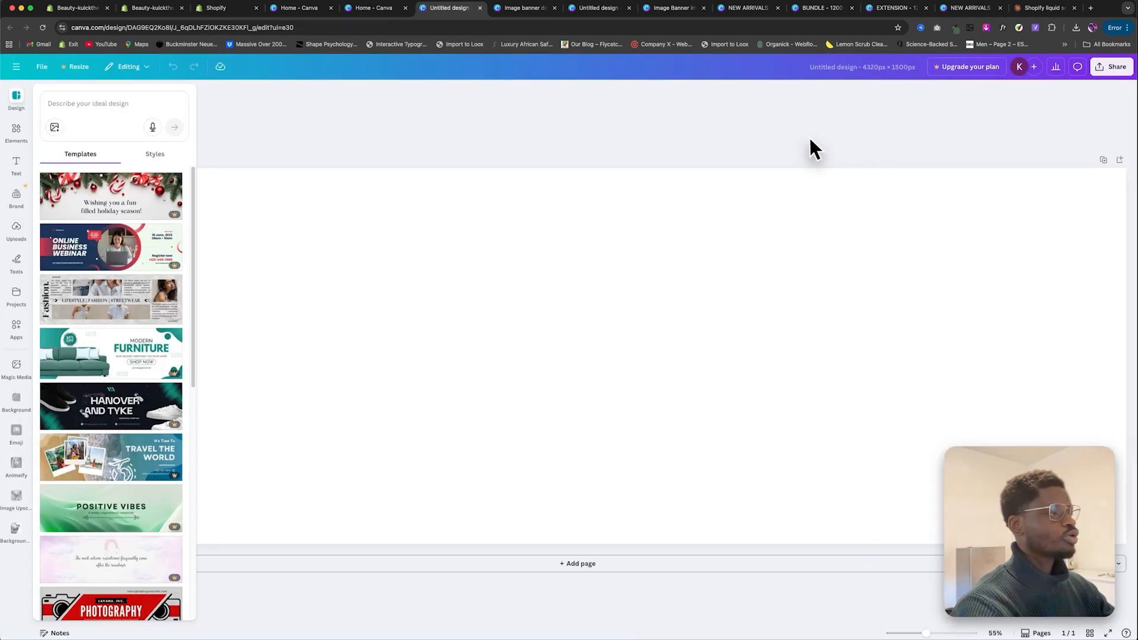
Step: Set the blank banner's background color to #CAE7DD
left_click(476, 185)
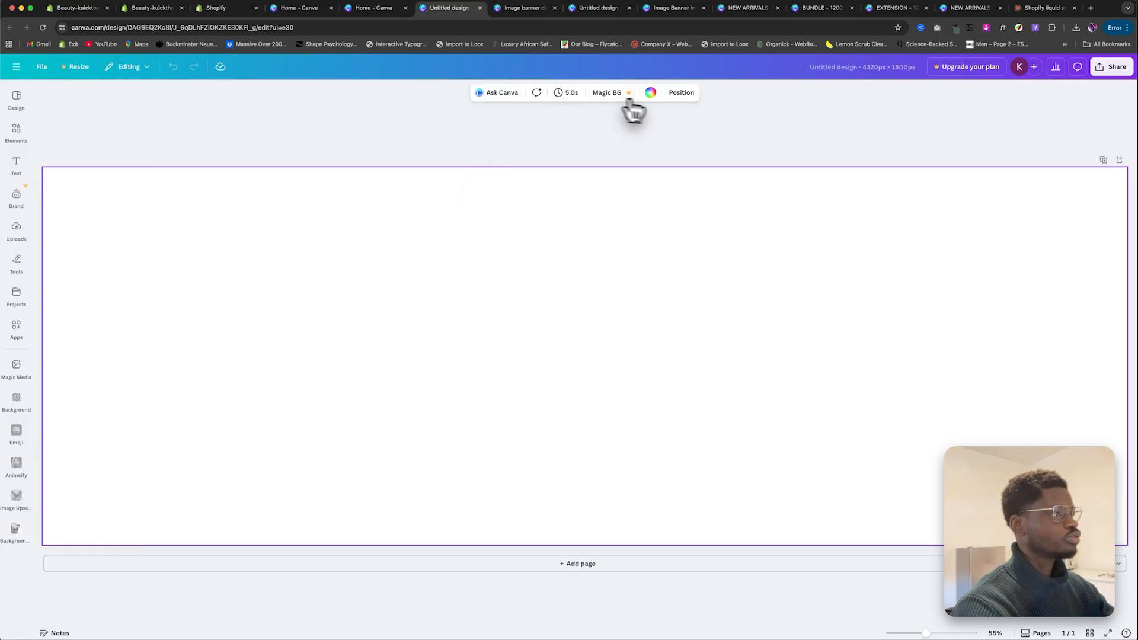
left_click(651, 93)
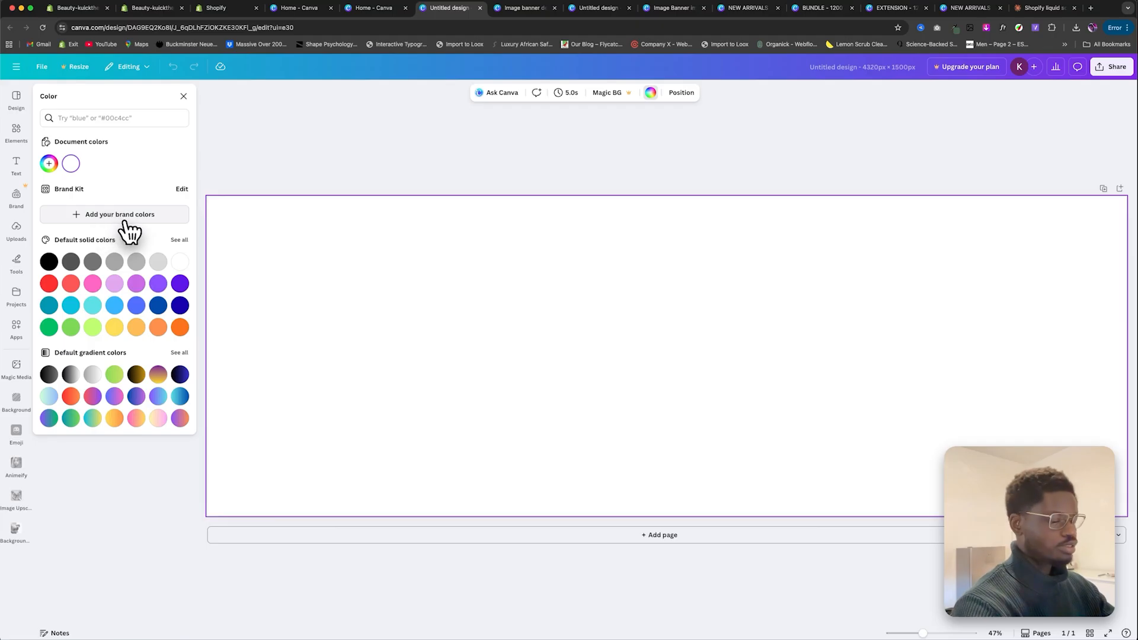
left_click(71, 164)
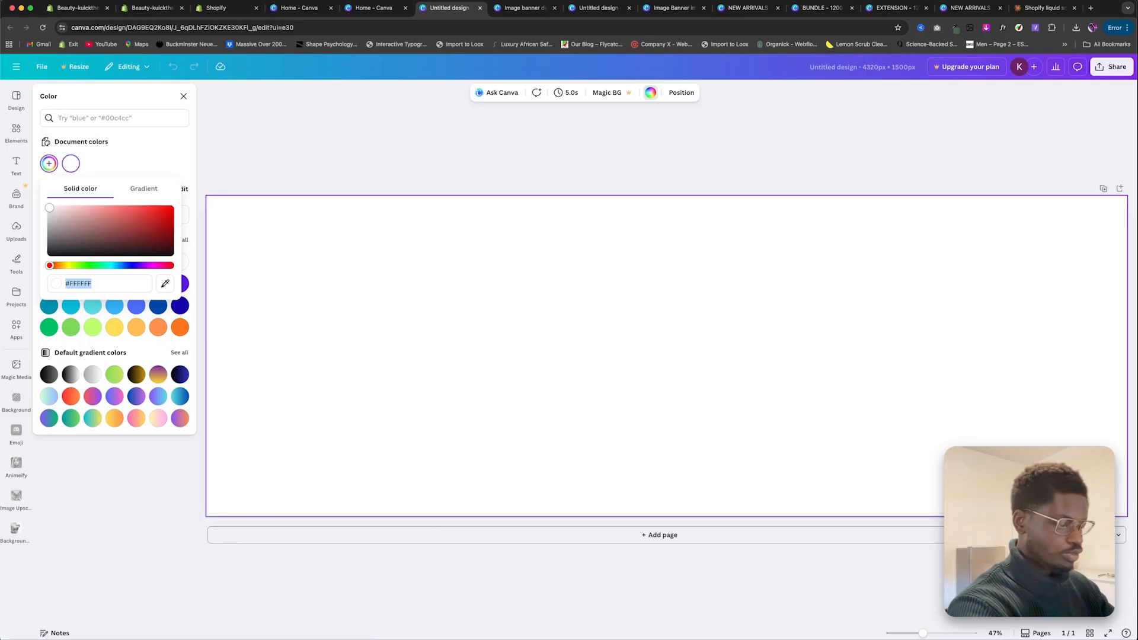
type("#CA")
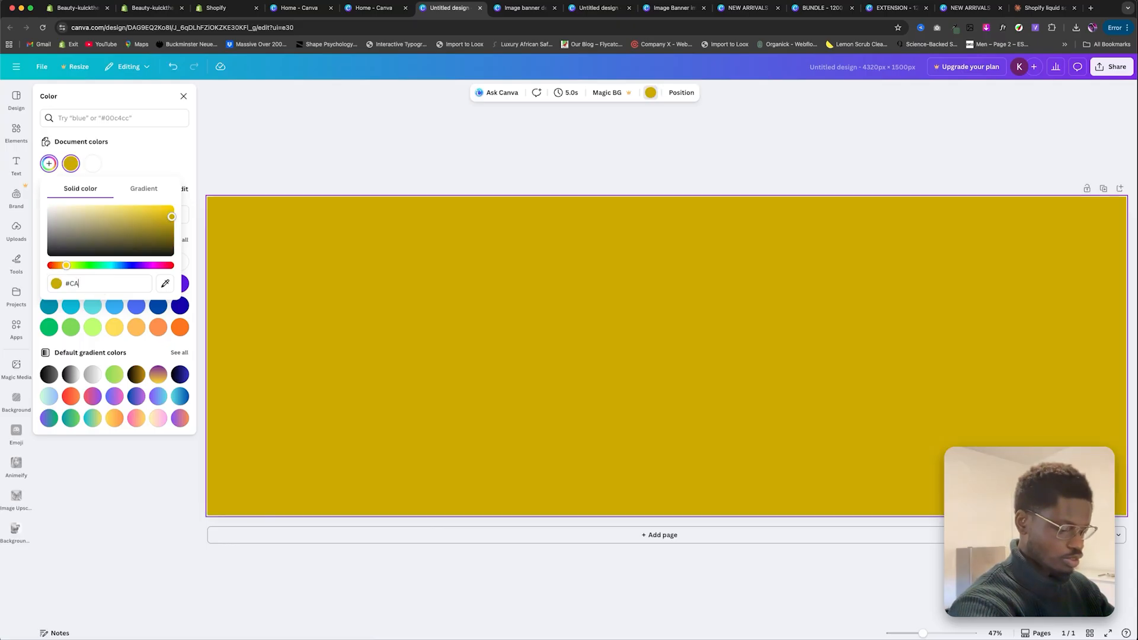
type("E")
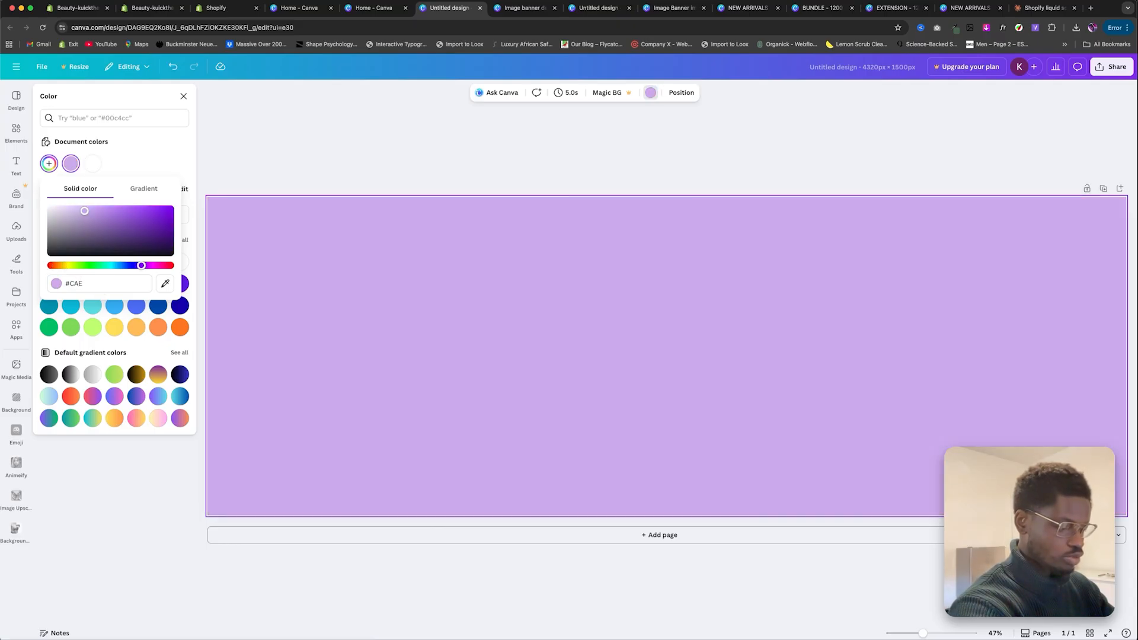
type("7DD")
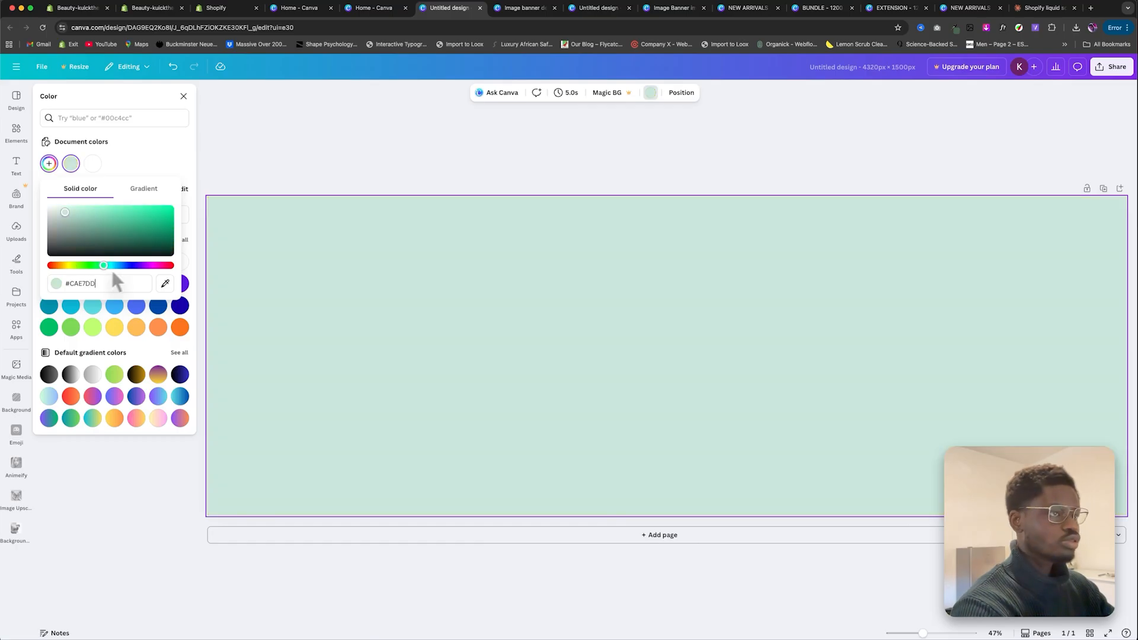
Step: Place the bordered portraits of the blonde woman, the woman with short curly hair and the woman on the sofa across the banner
left_click(16, 230)
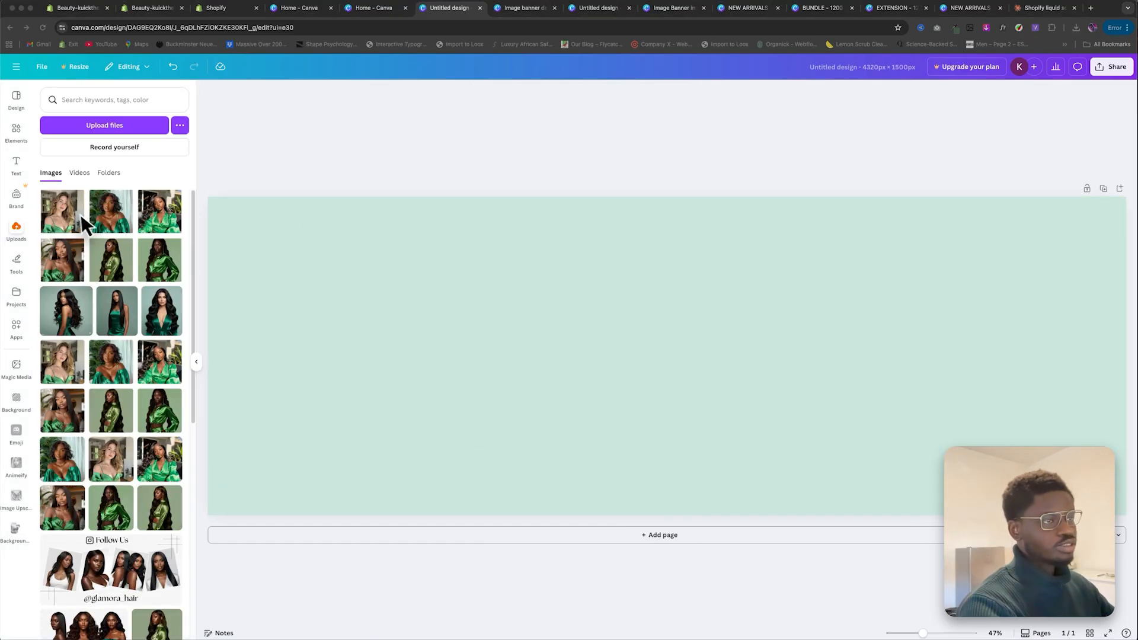
left_click_drag(63, 225, 289, 283)
left_click_drag(111, 219, 542, 282)
left_click_drag(170, 222, 813, 293)
left_click(401, 379)
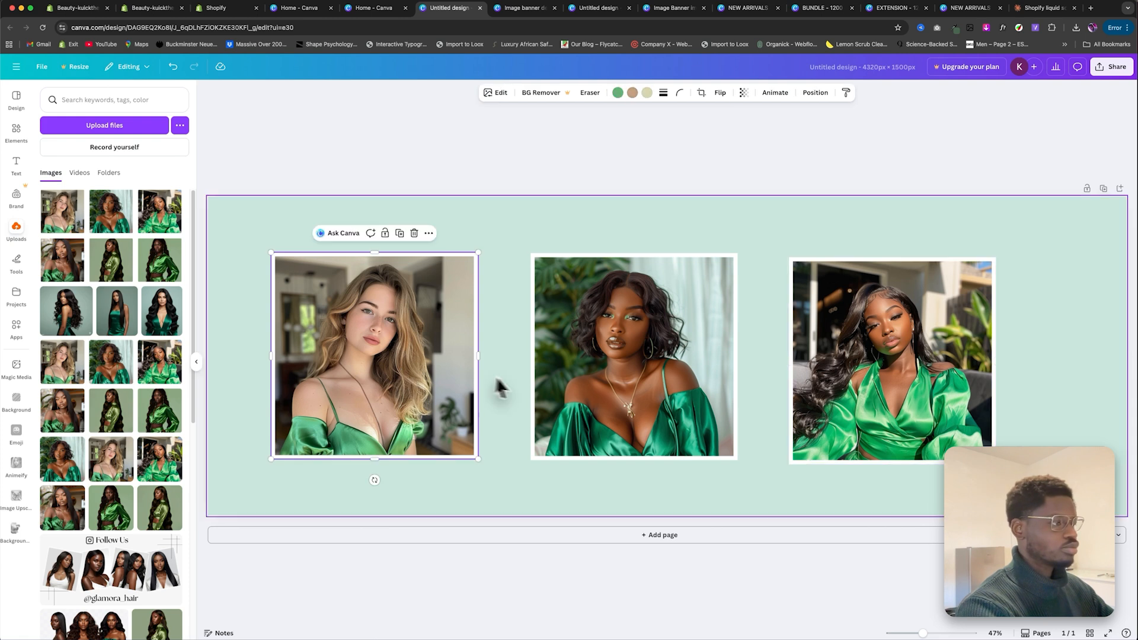
Step: Move the second and third portraits closer to the first, aligning all three in one row with narrow, even gaps
left_click(594, 386)
left_click_drag(594, 386, 550, 386)
left_click(840, 376)
left_click_drag(840, 377, 754, 377)
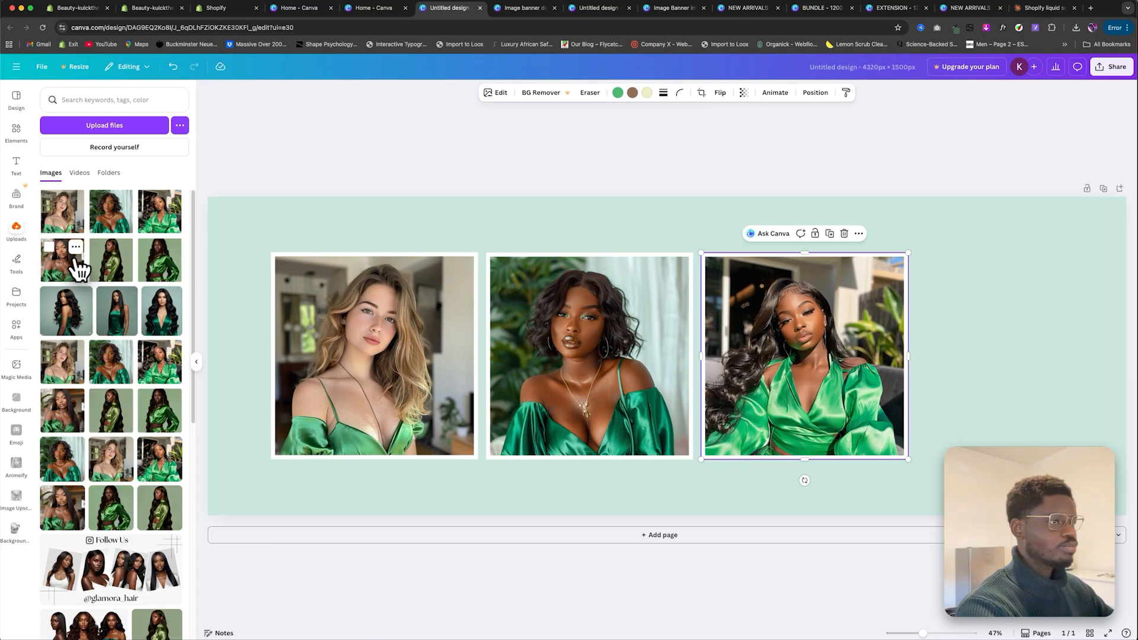
Step: Add the bordered long-haired woman with necklaces as the fourth portrait, then shrink all four together and shift the row toward the banner's left edge
left_click_drag(74, 278, 945, 283)
left_click(836, 303, "shift")
left_click(657, 329, "shift")
left_click(451, 328, "shift")
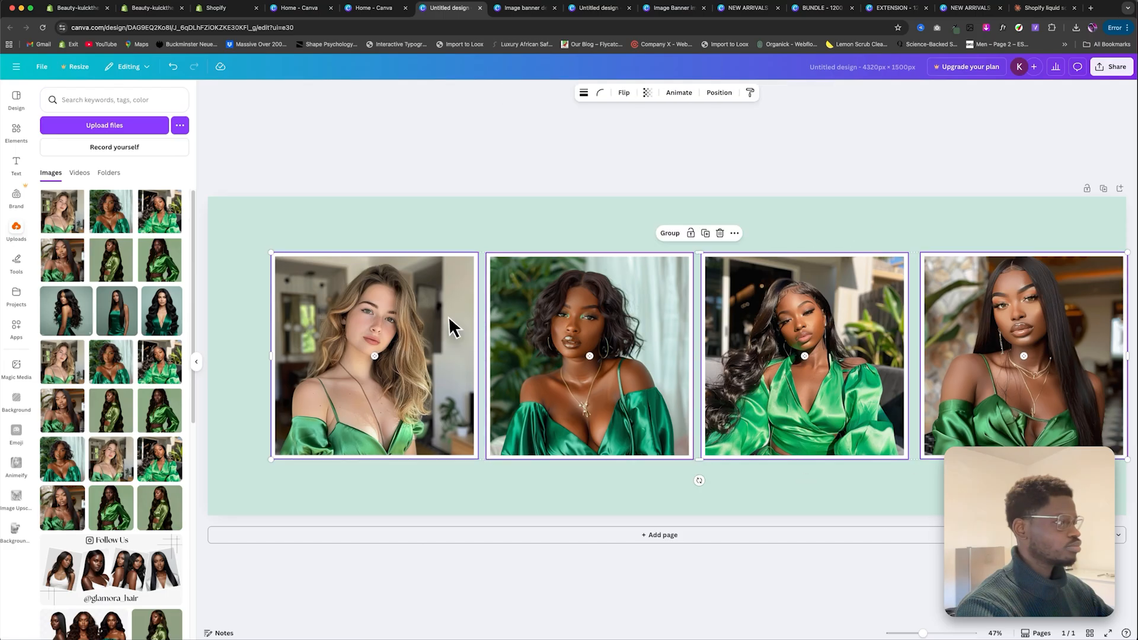
left_click_drag(1124, 264, 967, 297)
left_click_drag(927, 339, 873, 308)
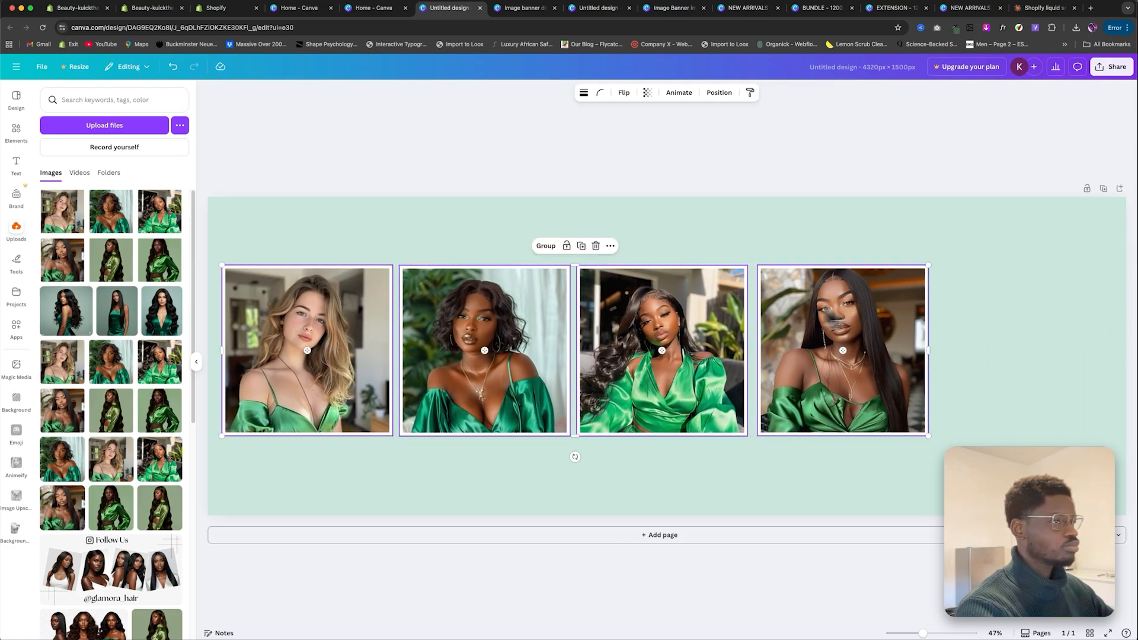
Step: Add the bordered portrait of the front-facing woman against a green background to the banner
left_click(159, 270)
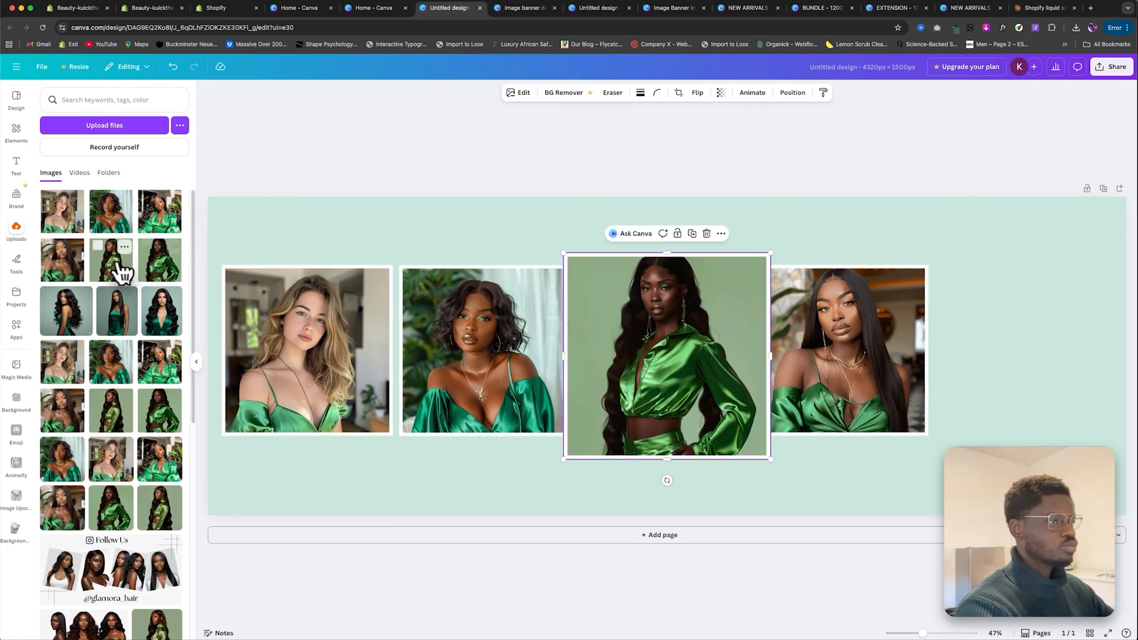
Step: Try using the sideways-looking woman's portrait as the row's fifth image instead of the front-facing one, and undo the changes
left_click_drag(723, 345, 1080, 347)
left_click(660, 318)
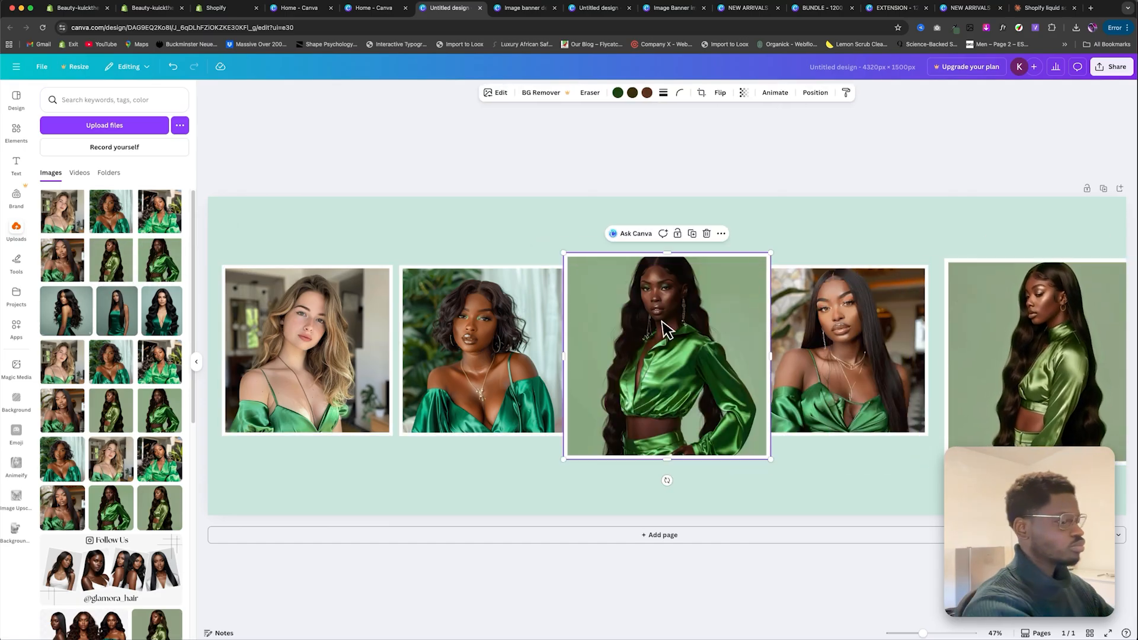
key("Delete")
left_click_drag(1022, 331, 1017, 338)
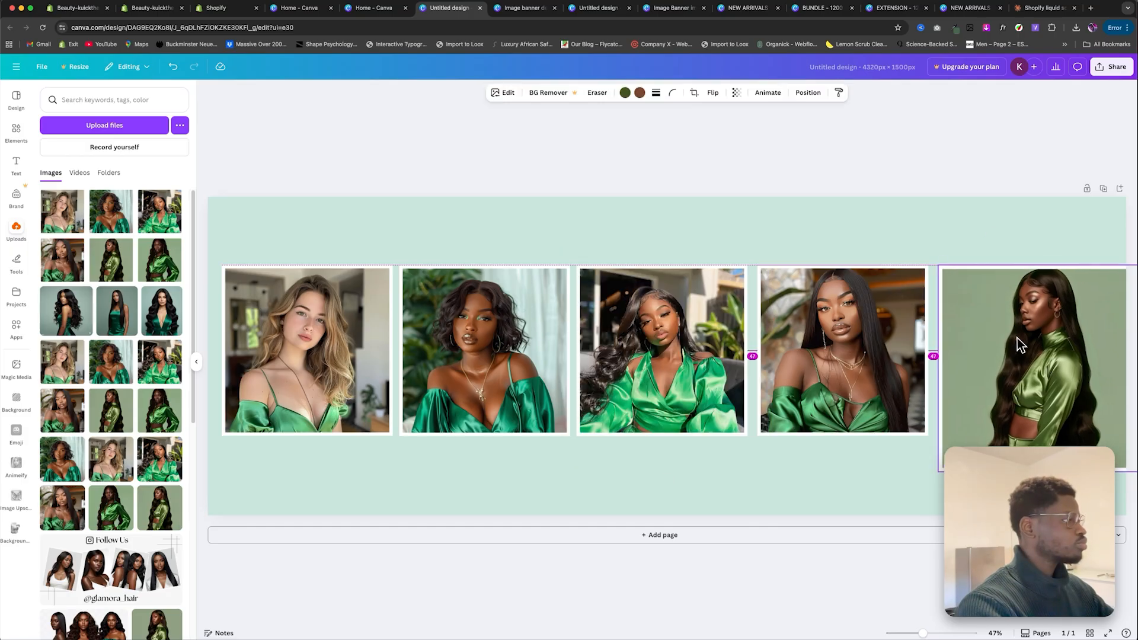
left_click_drag(939, 471, 986, 450)
key("super+z")
key("super+z")
key("super+z")
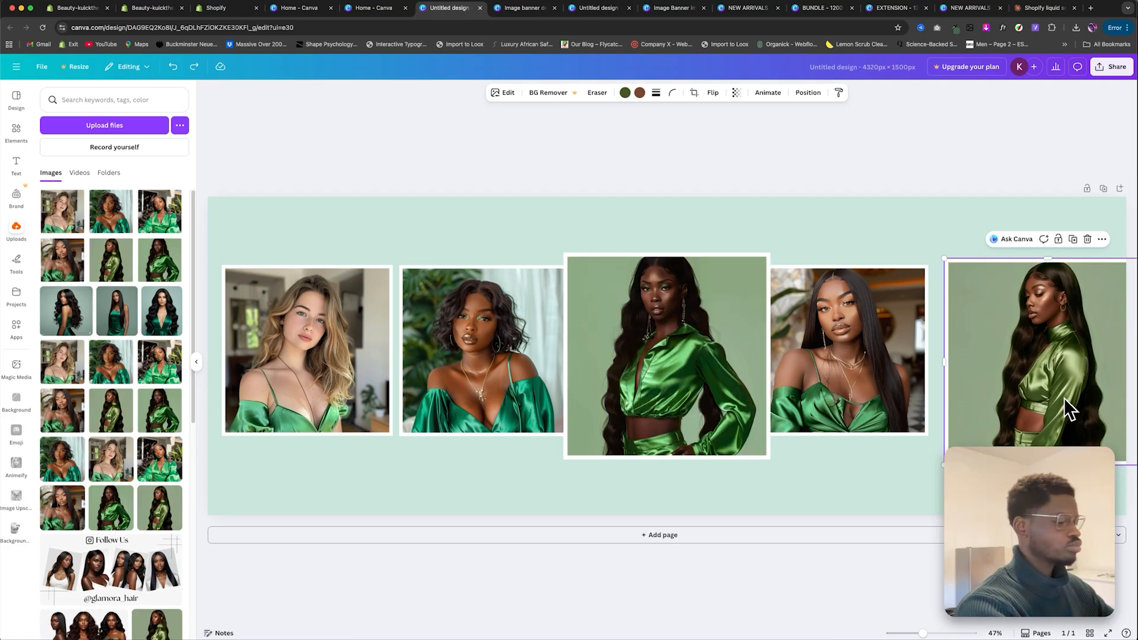
key("super+z")
Step: Try shrinking the sideways-looking woman's portrait at the banner's center, and undo its resizing and placement
left_click_drag(725, 377, 723, 383)
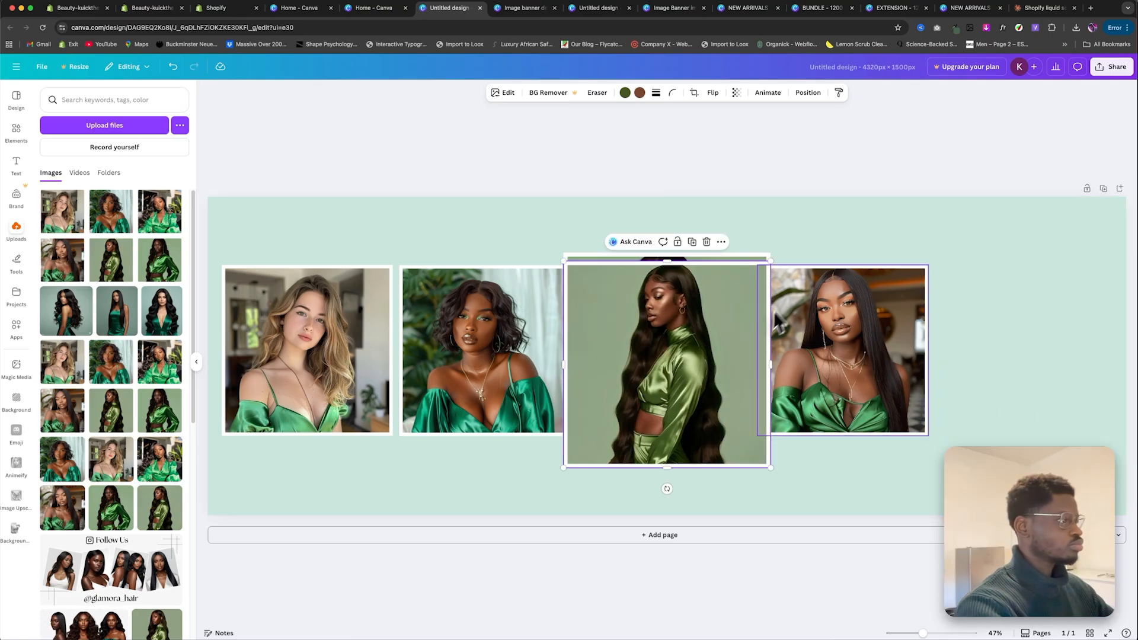
left_click_drag(769, 261, 765, 270)
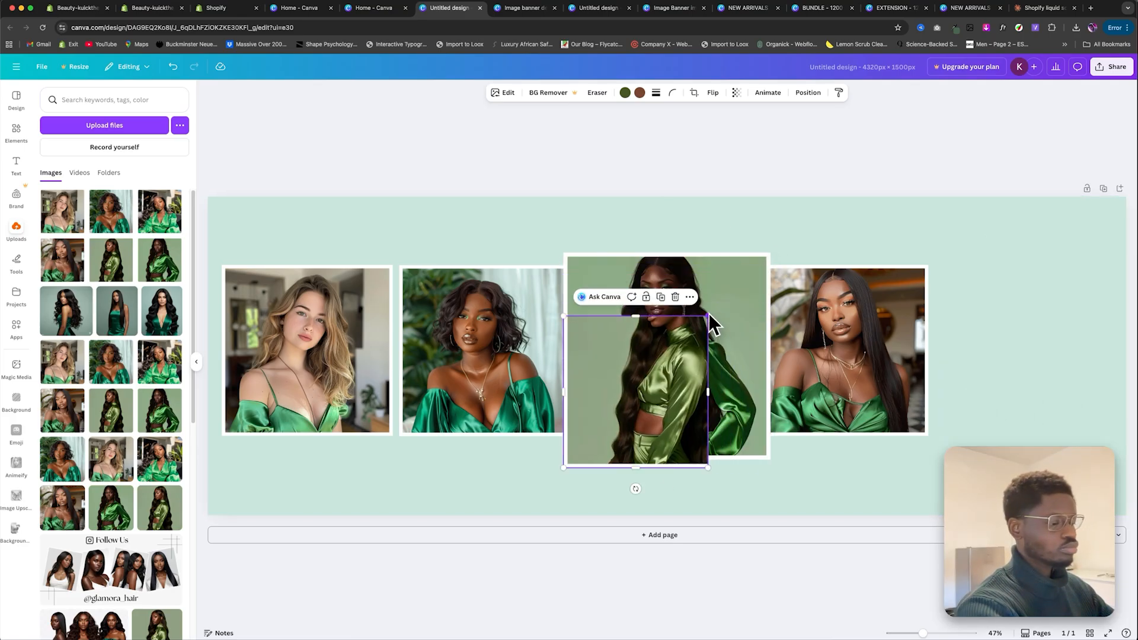
key("super+z")
key("super+z")
key("super+z")
key("super+z")
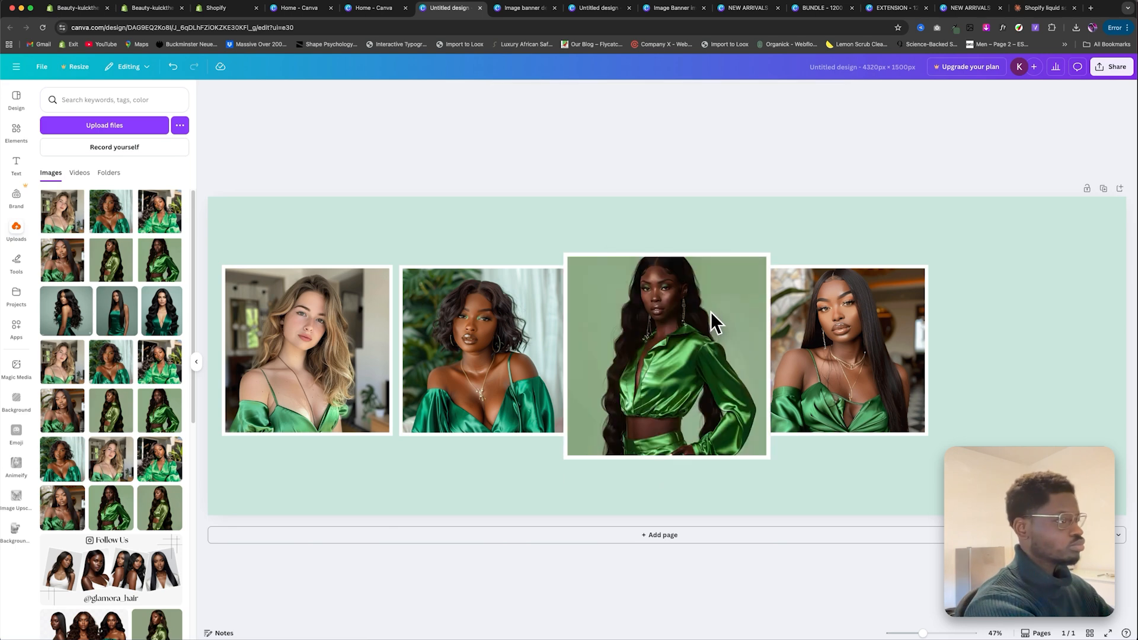
Step: Add the bordered portrait of the sideways-looking woman as the row's fifth image, scaled and aligned to match the other four
left_click_drag(111, 264, 988, 315)
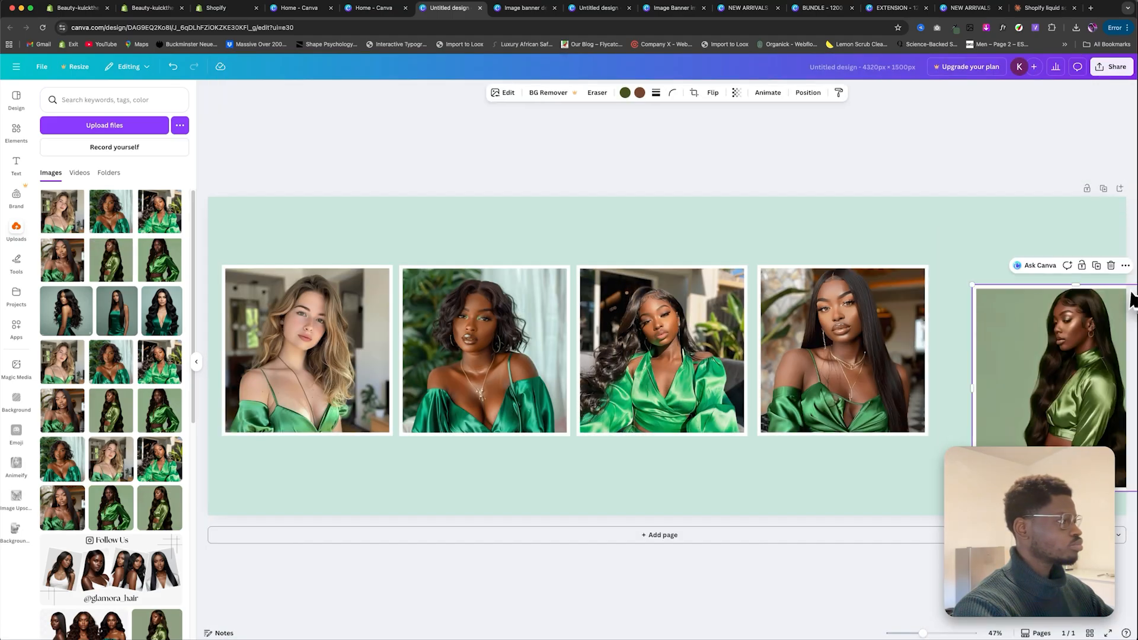
left_click_drag(1091, 308, 800, 228)
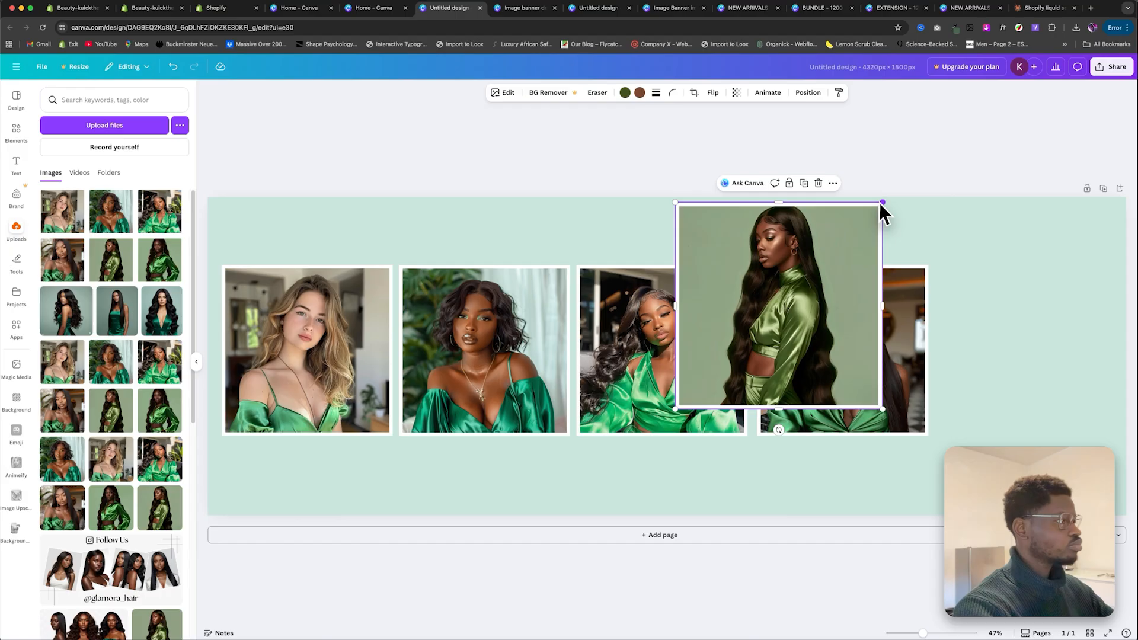
left_click_drag(883, 202, 818, 267)
left_click_drag(732, 317, 991, 309)
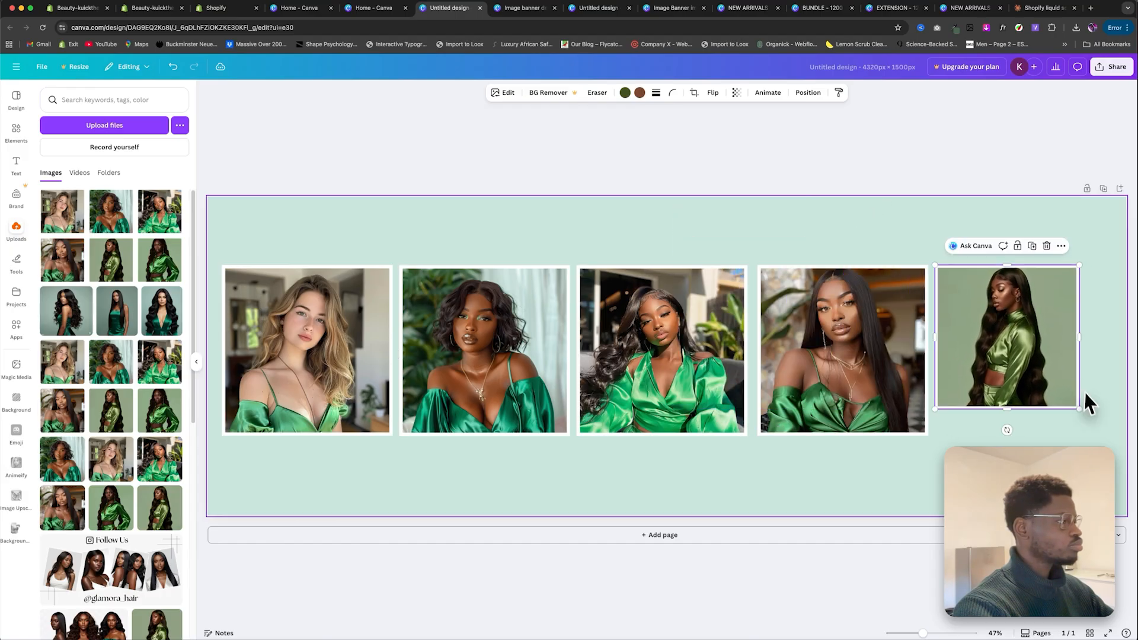
left_click_drag(1080, 407, 1108, 433)
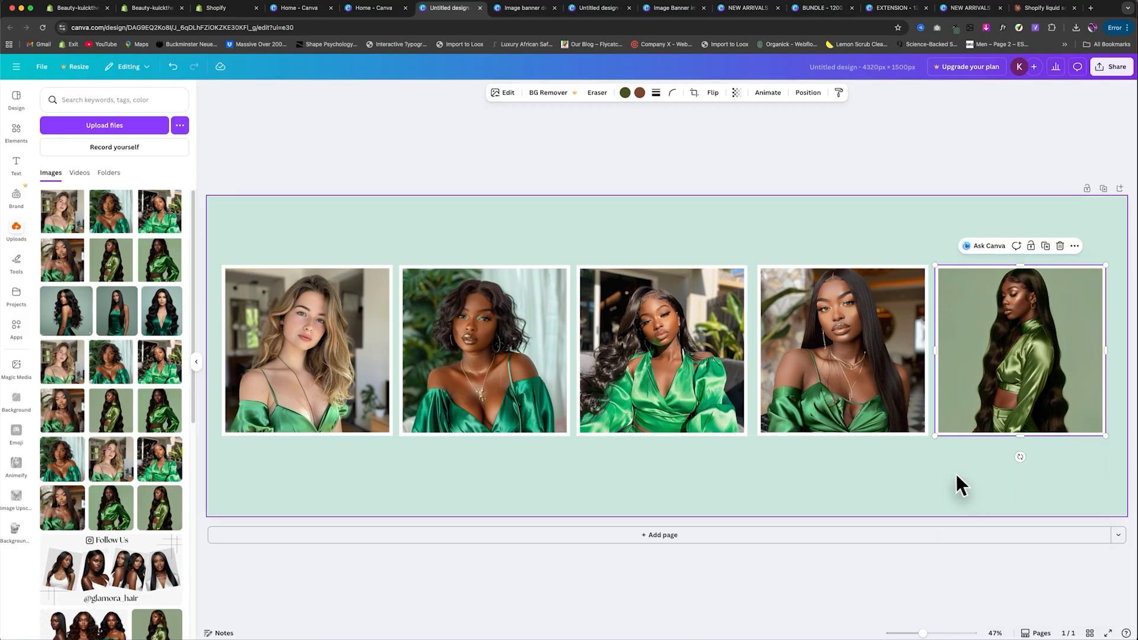
Step: Apply an Angled shadow to the first portrait with rotation -2 and blur amount 28
left_click(314, 291)
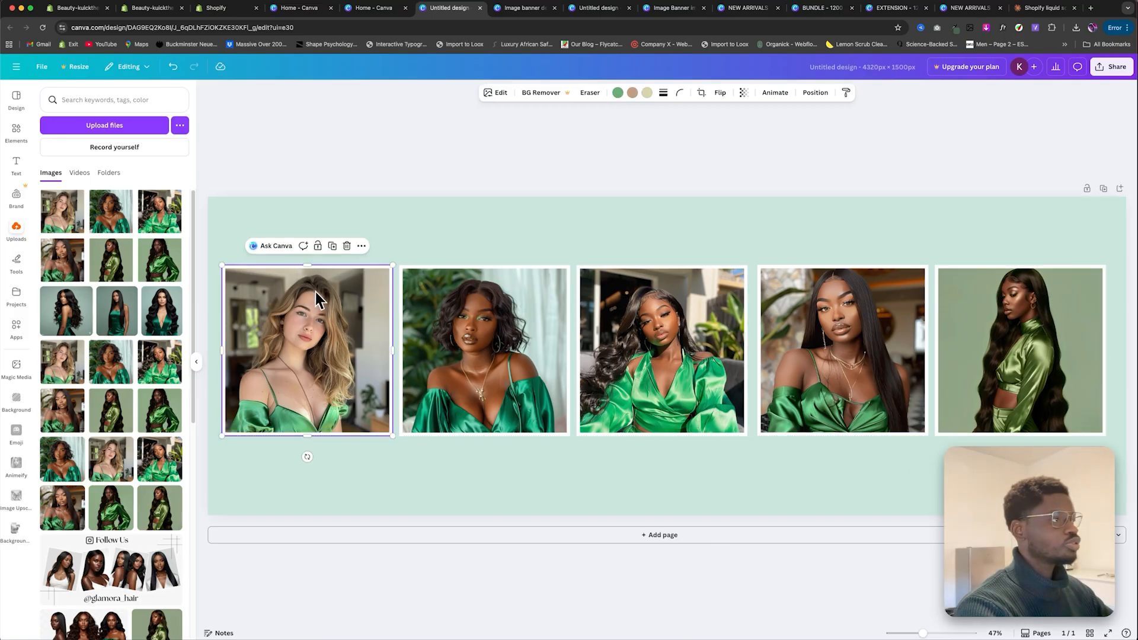
left_click(501, 104)
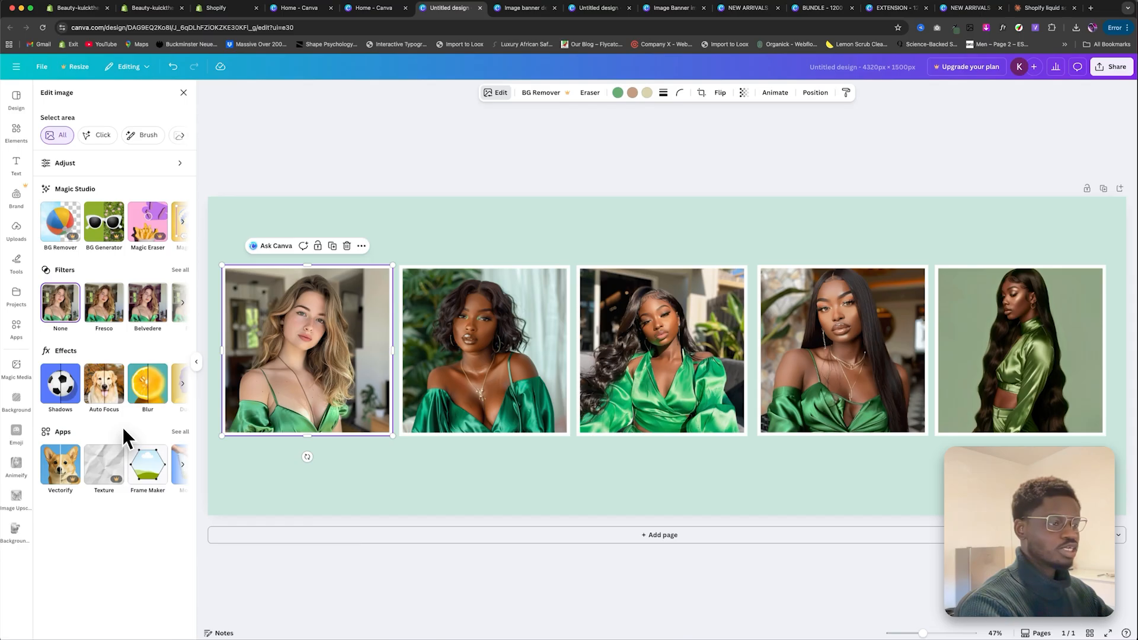
left_click(65, 388)
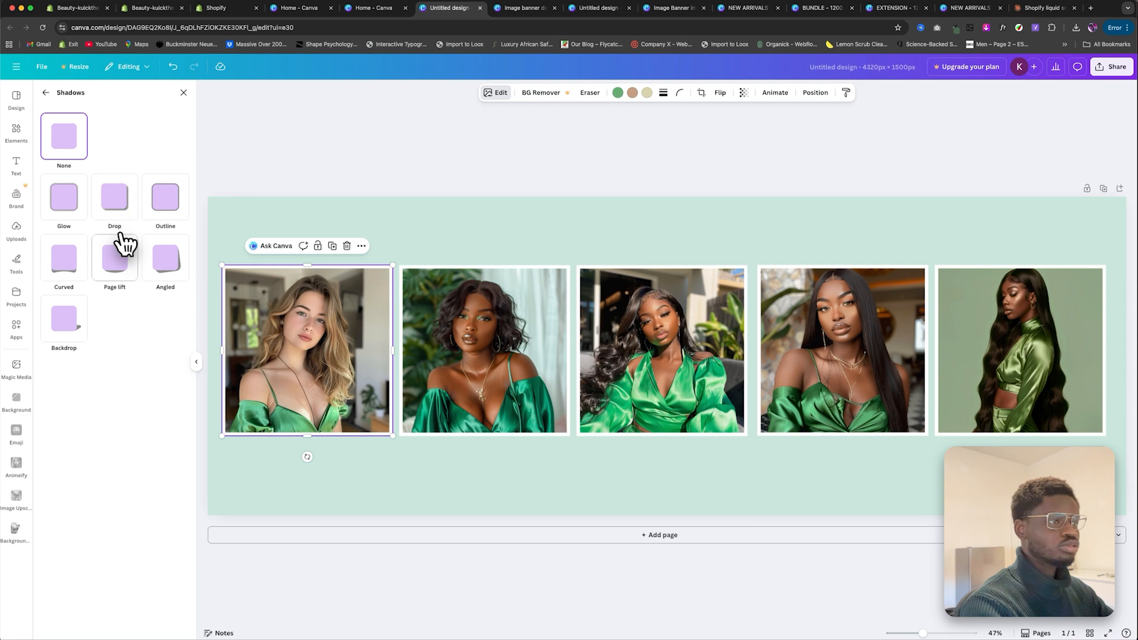
left_click(164, 273)
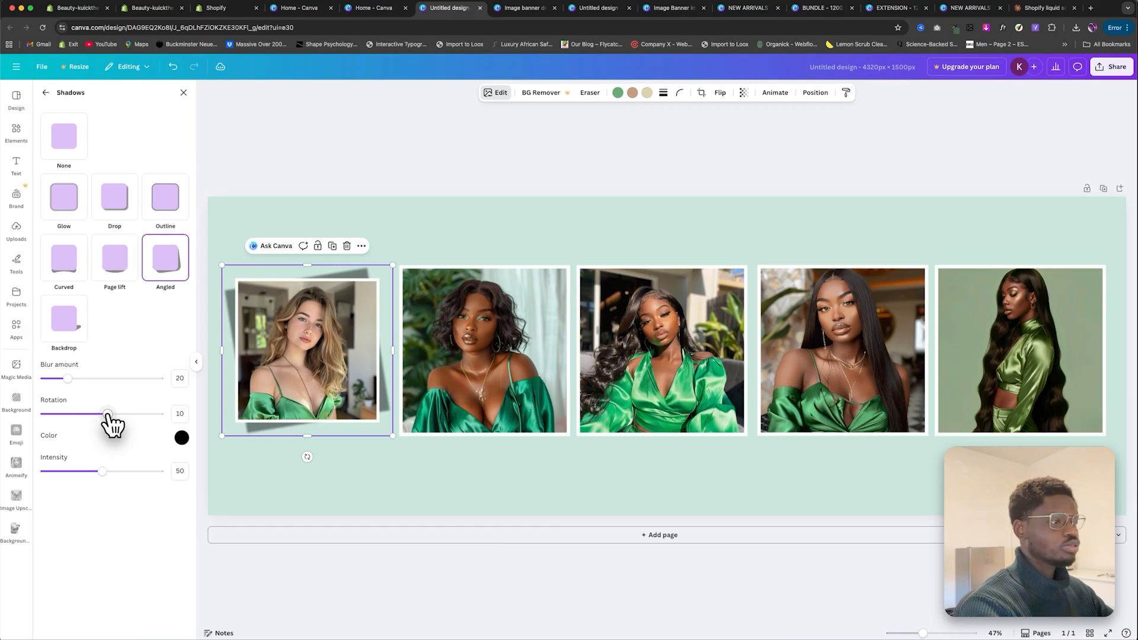
left_click_drag(108, 415, 104, 421)
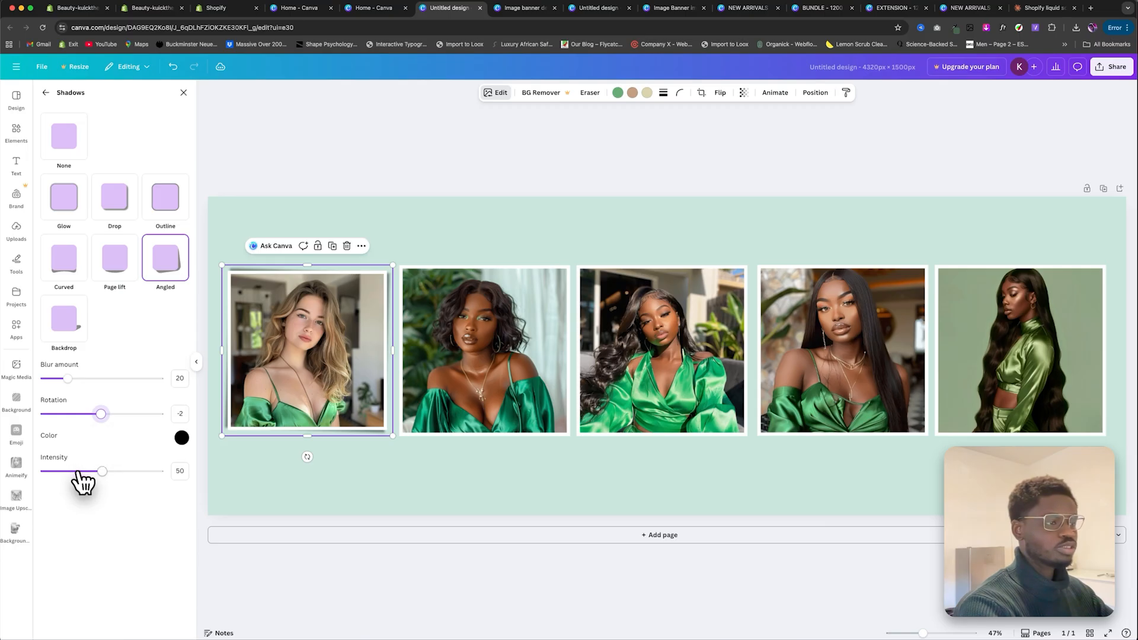
left_click_drag(72, 386, 74, 384)
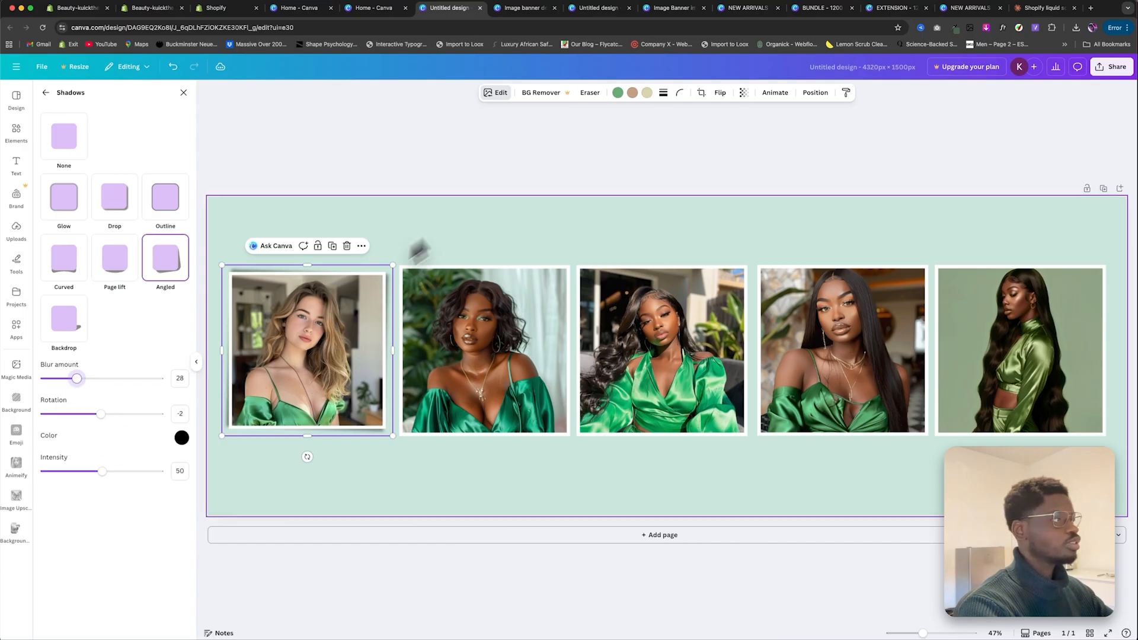
Step: Copy the first portrait's shadow style to the other four portraits
left_click(846, 93)
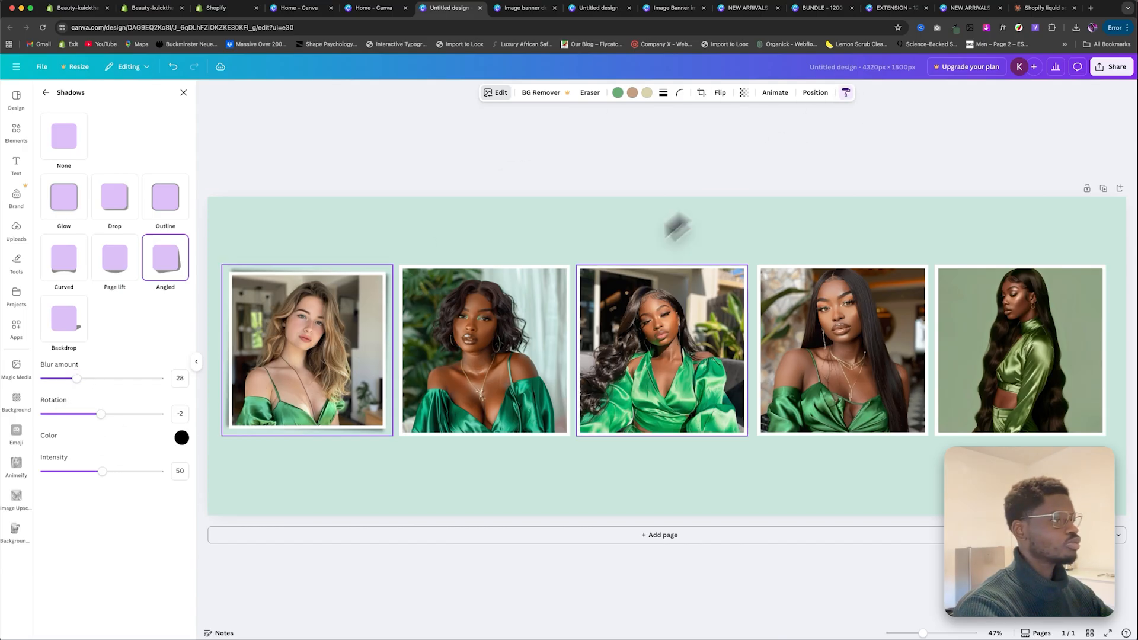
left_click(538, 323)
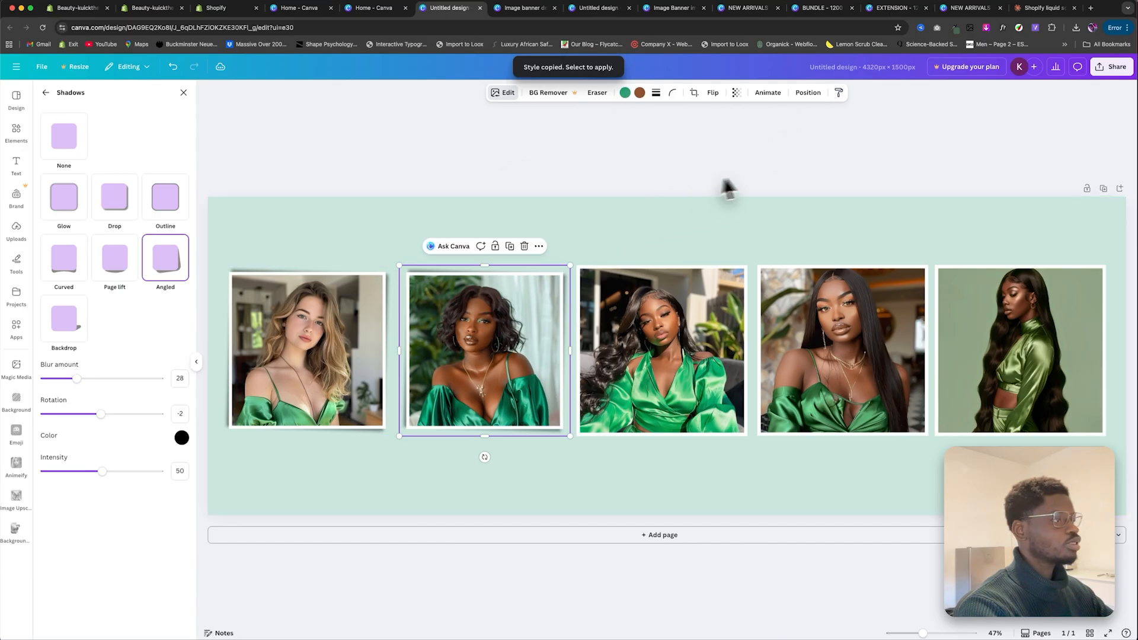
left_click(838, 94)
left_click(681, 320)
left_click(846, 95)
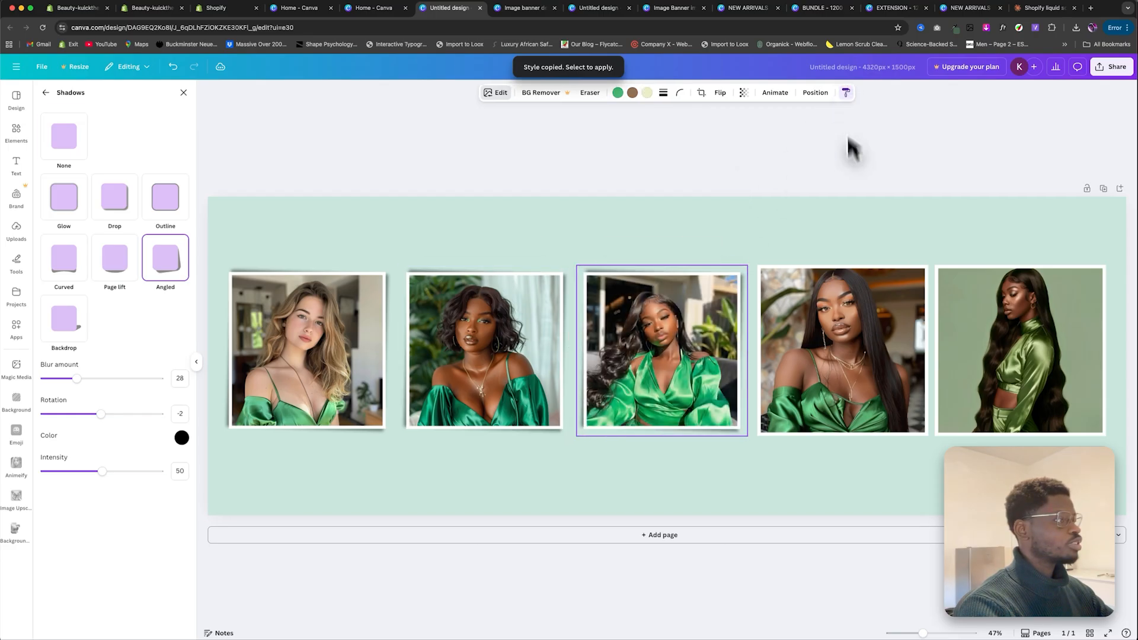
left_click(846, 285)
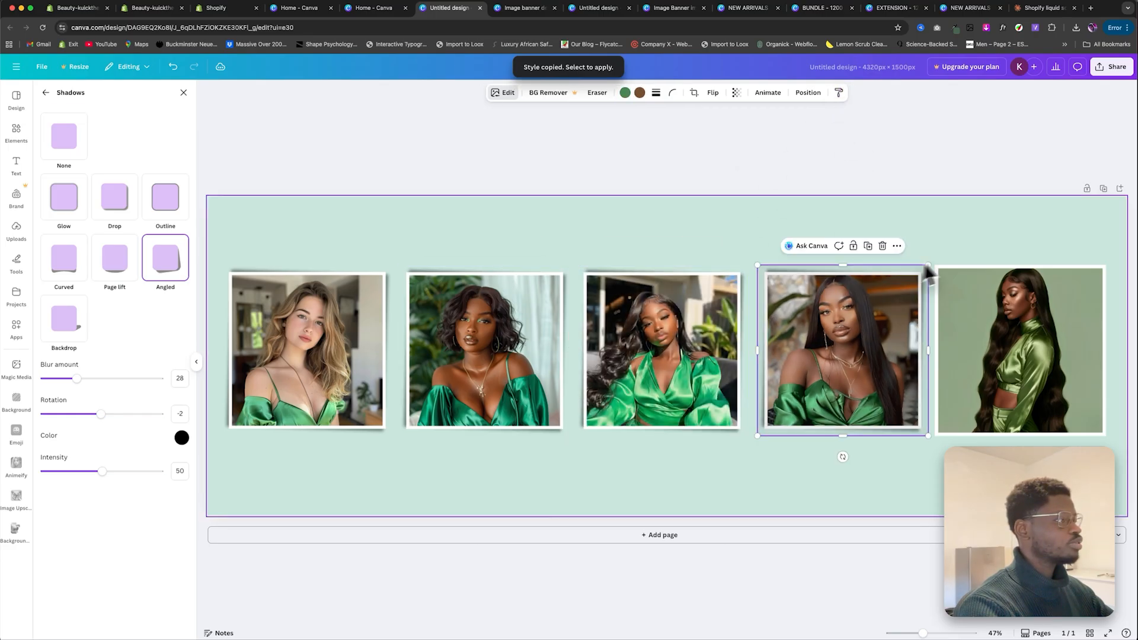
left_click(842, 94)
left_click(997, 325)
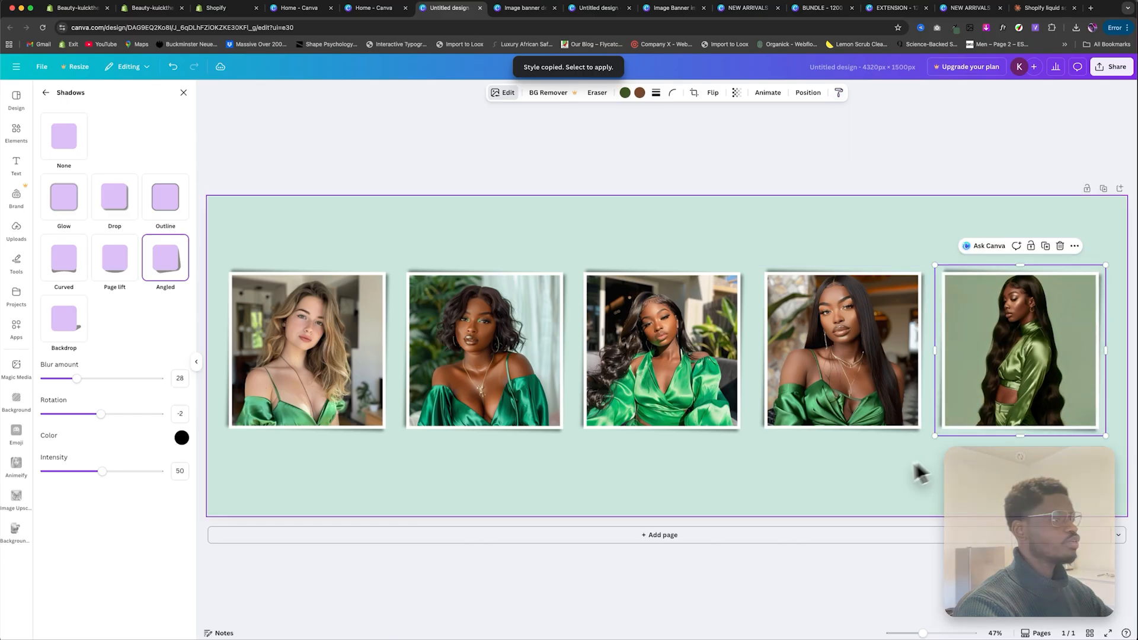
Step: Try enlarging the first portrait, and undo the resize
left_click(346, 371)
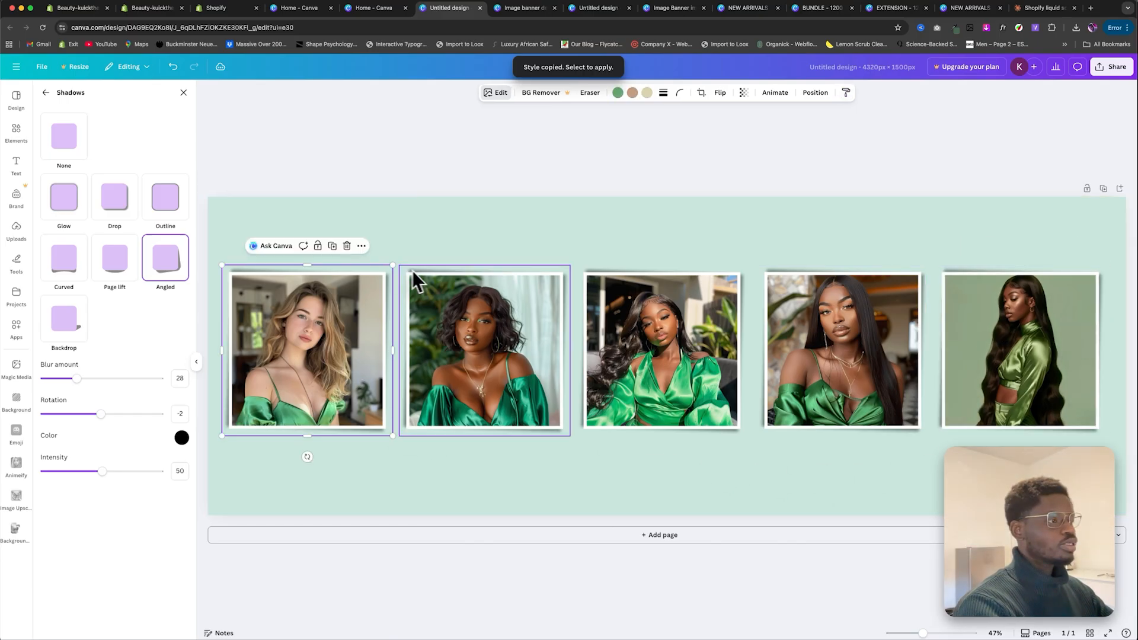
left_click_drag(393, 265, 408, 255)
left_click(436, 245)
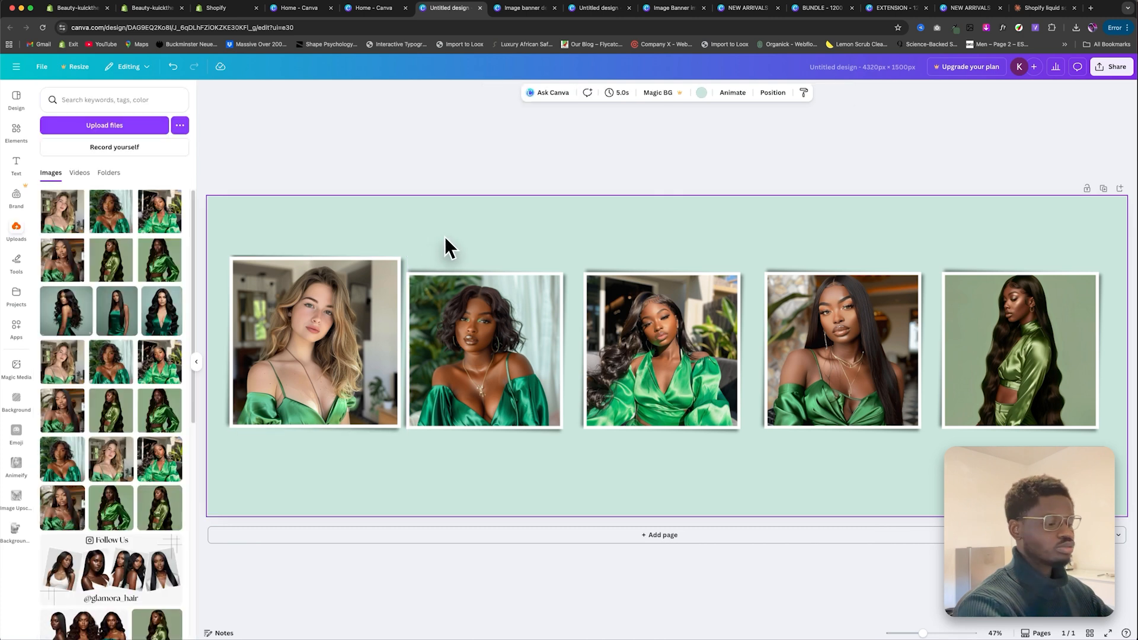
key("ctrl+z")
Step: Raise the first portrait and tilt it clockwise, then tilt the second counterclockwise and shift it to overlap the first
left_click_drag(302, 351, 300, 323)
left_click_drag(303, 430, 282, 436)
left_click(483, 385)
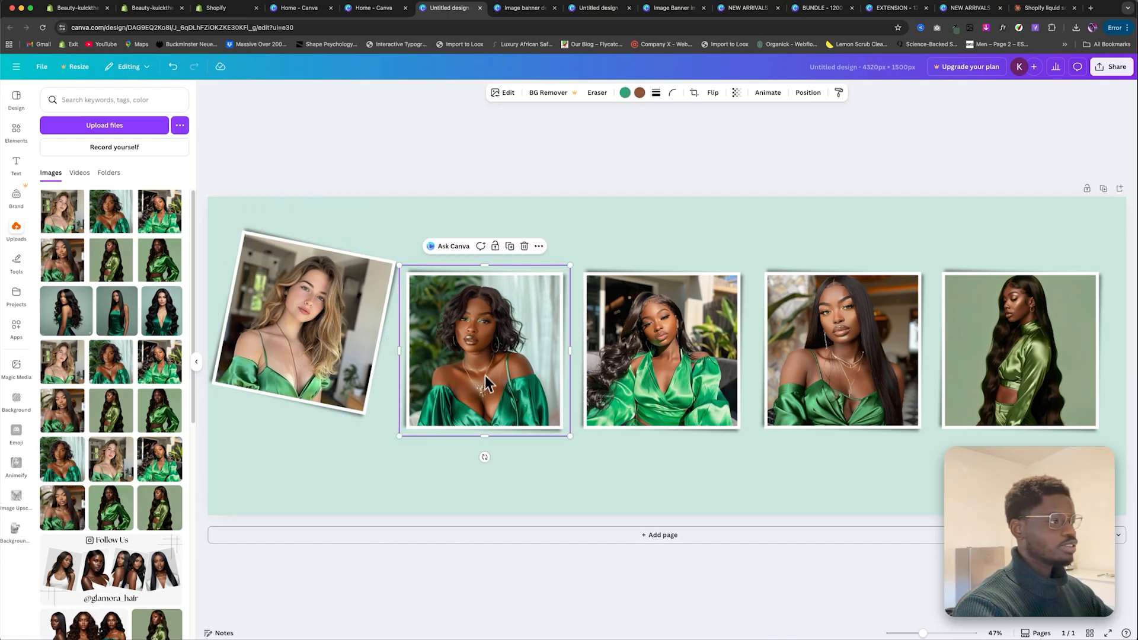
left_click_drag(482, 457, 499, 454)
left_click_drag(497, 409, 468, 392)
Step: Tilt the third portrait clockwise and the fourth counterclockwise, moving each up against its left-hand neighbor
left_click(649, 389)
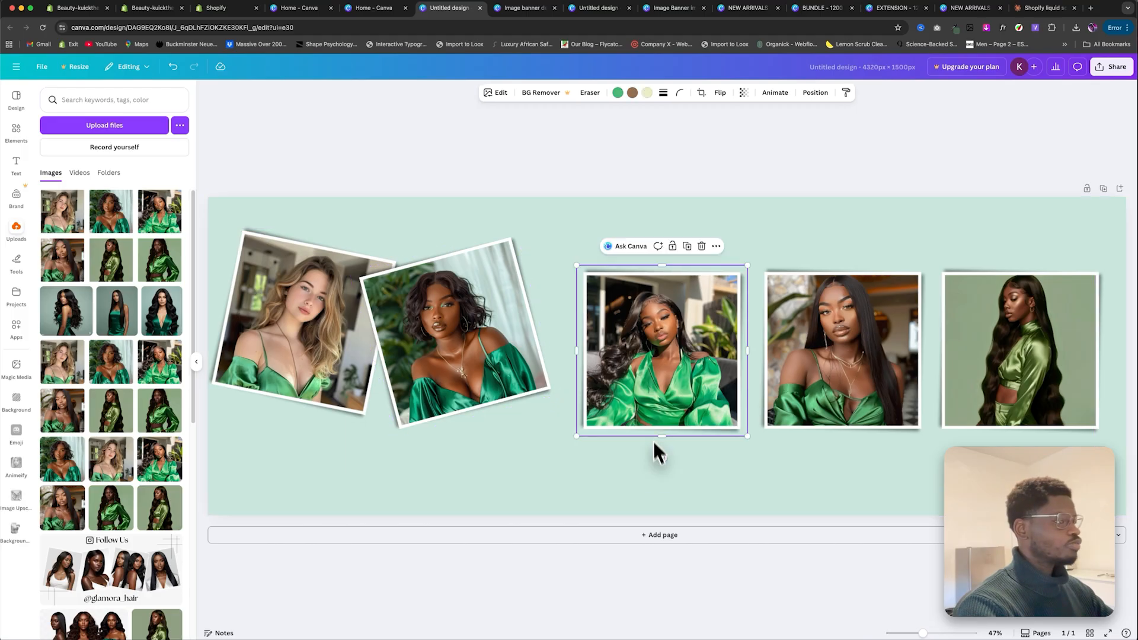
mouse_move(661, 461)
left_mouse_down()
mouse_move(632, 465)
mouse_move(656, 462)
mouse_move(645, 457)
left_mouse_up()
left_click_drag(649, 363, 595, 345)
left_click(791, 344)
left_click_drag(843, 457, 858, 457)
left_click_drag(838, 371, 742, 357)
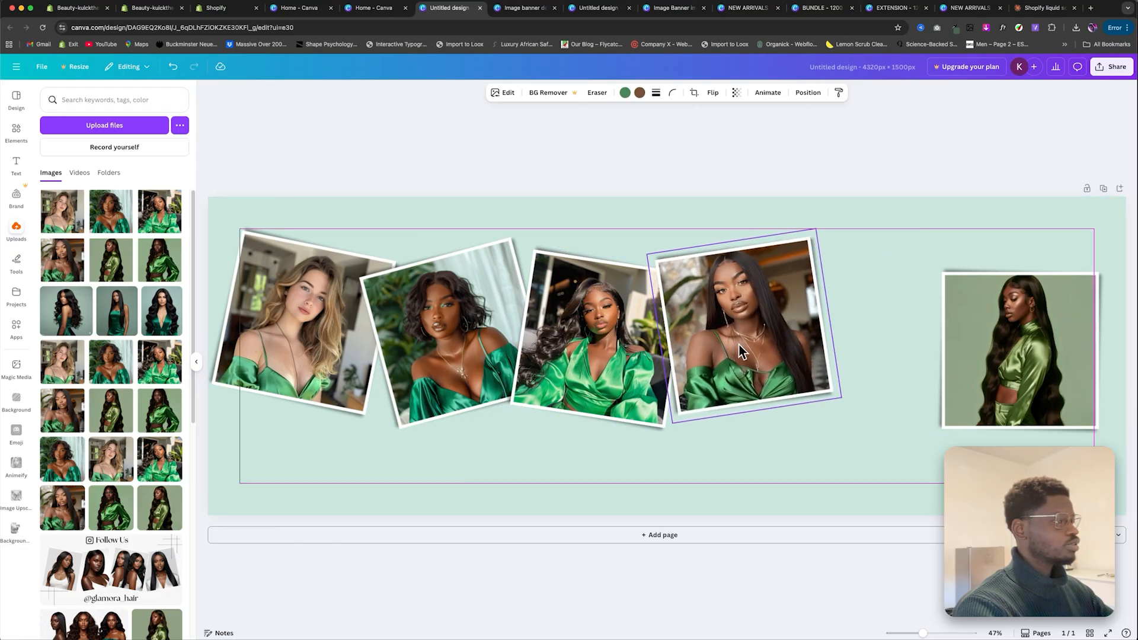
Step: Tilt the fifth portrait clockwise and move it against the fourth one
left_click(972, 393)
left_click_drag(972, 393, 956, 413)
left_click_drag(979, 451, 958, 462)
left_click_drag(942, 393, 879, 358)
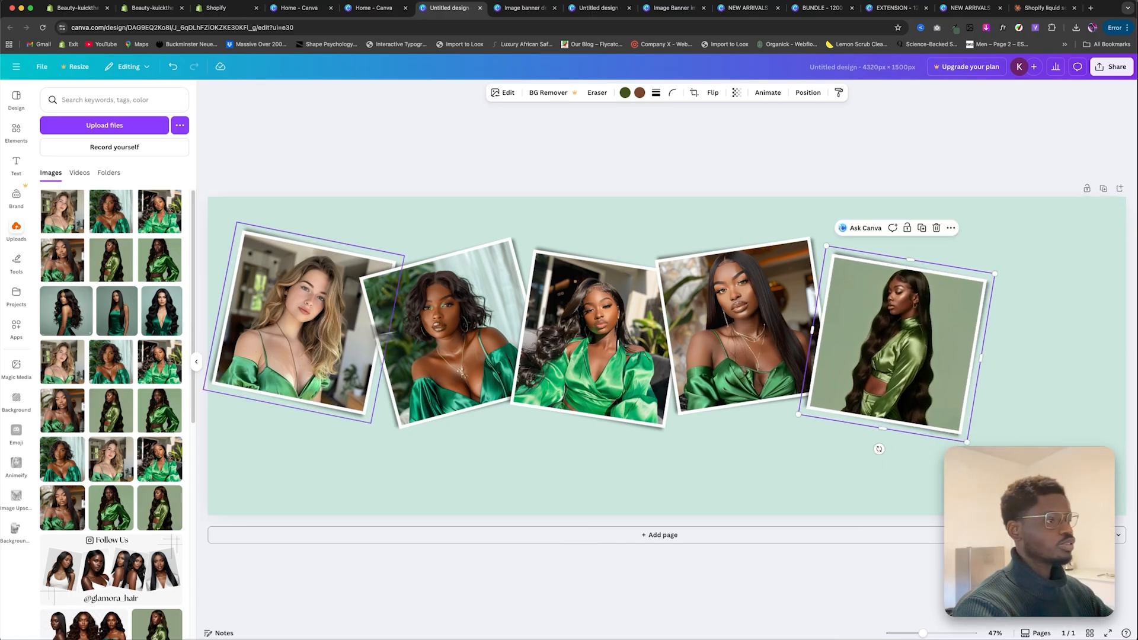
Step: Select all five portraits, reposition them together, and enlarge them to span the banner's full width
left_click_drag(251, 476, 981, 316)
left_click_drag(895, 319, 948, 325)
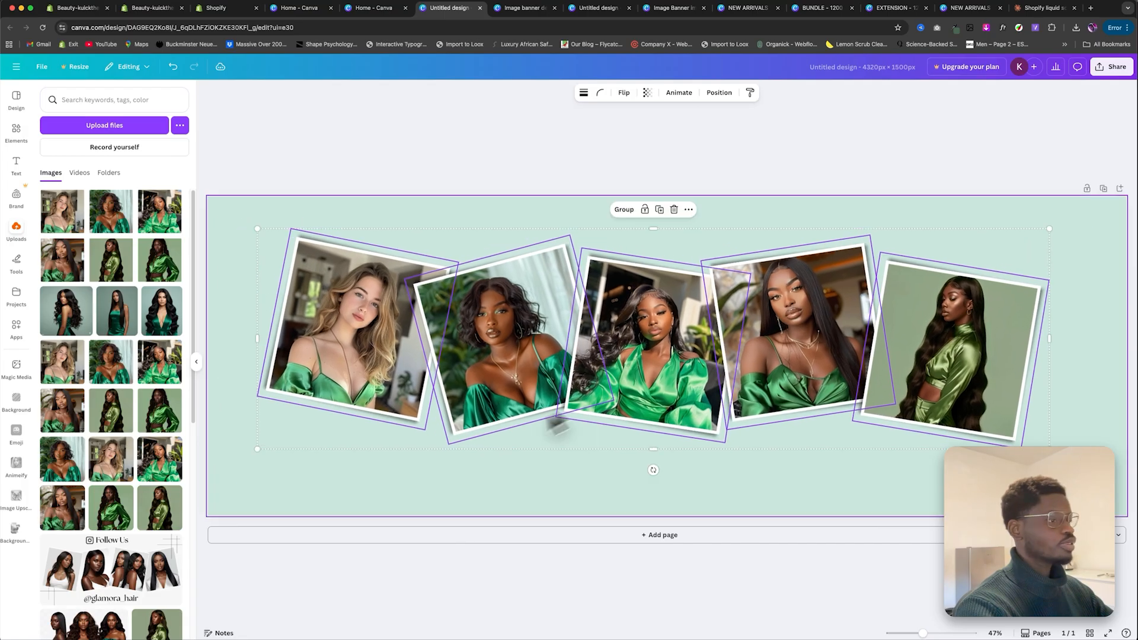
left_click_drag(257, 449, 225, 490)
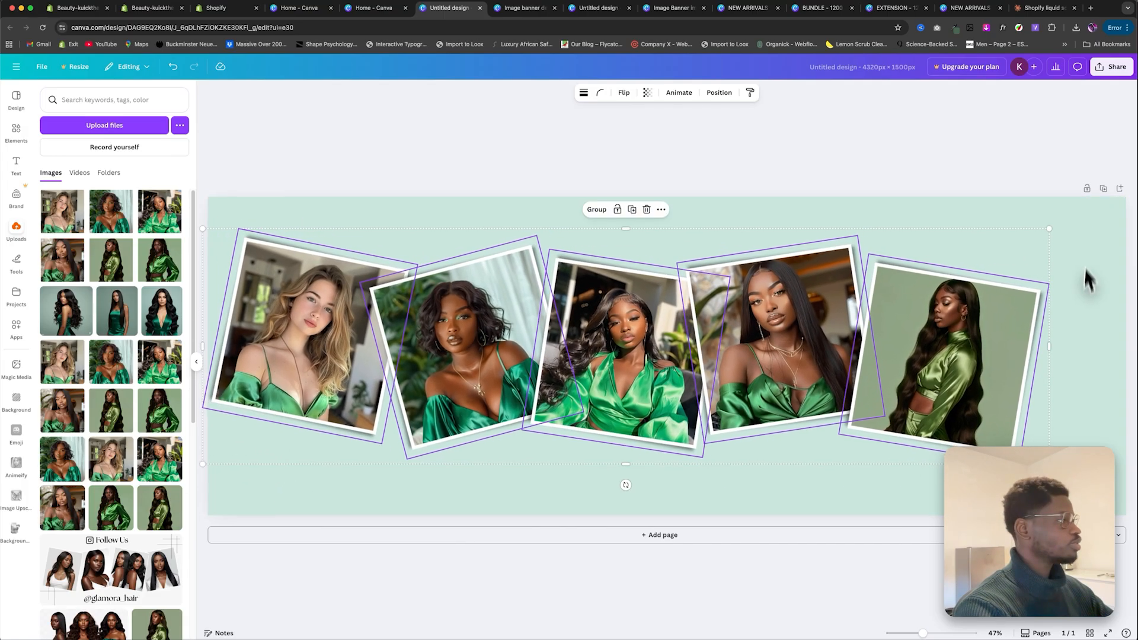
left_click_drag(1046, 228, 1129, 212)
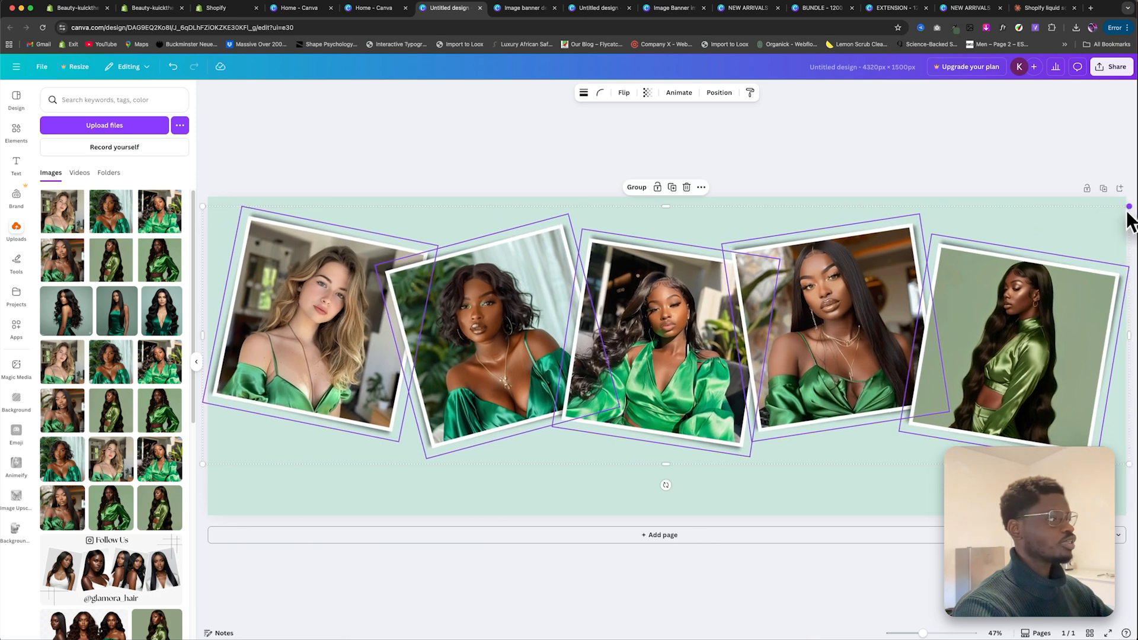
Step: Switch to the Shopify theme editor, set the 12234 PNG as the image banner's desktop image, and save
left_click(1119, 69)
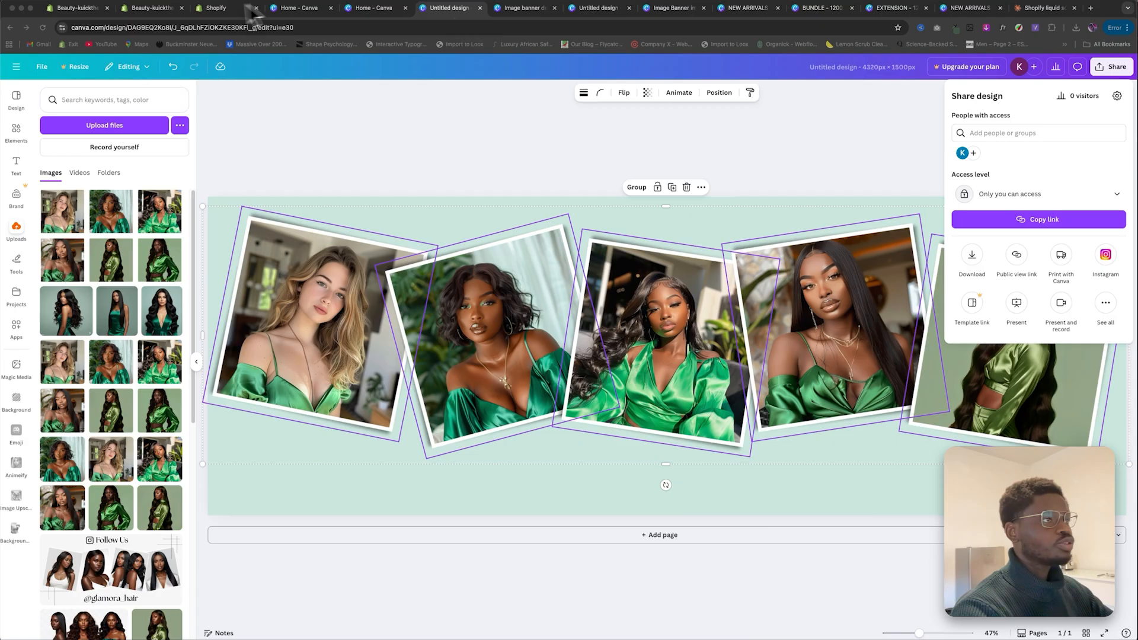
left_click(207, 12)
left_click(151, 11)
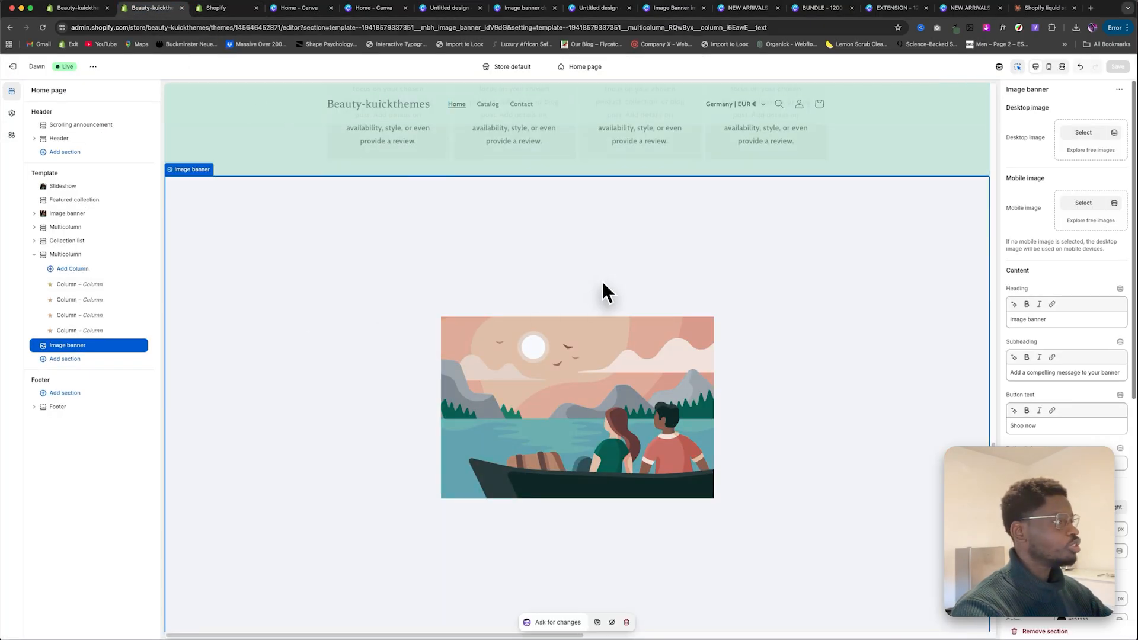
left_click(1082, 134)
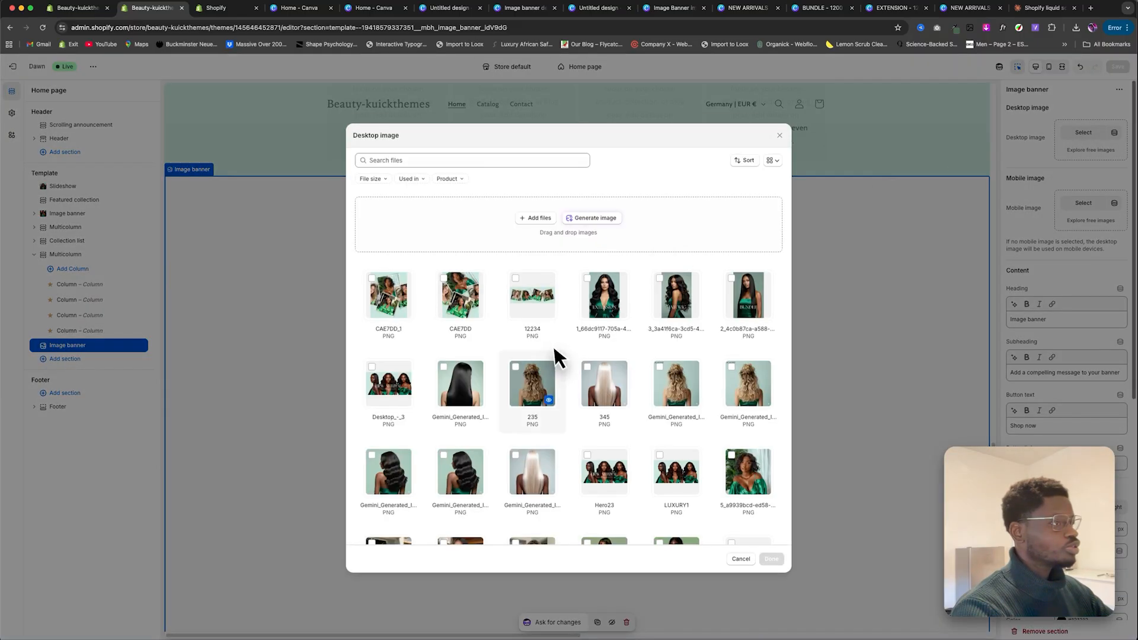
left_click(532, 295)
left_click(771, 559)
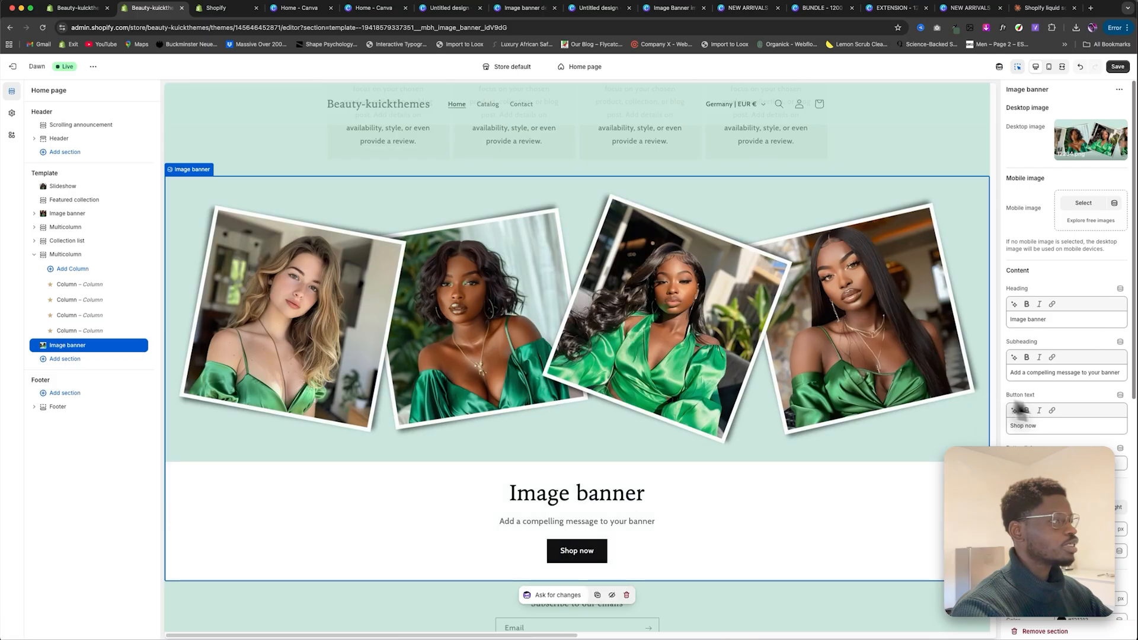
left_click(1117, 66)
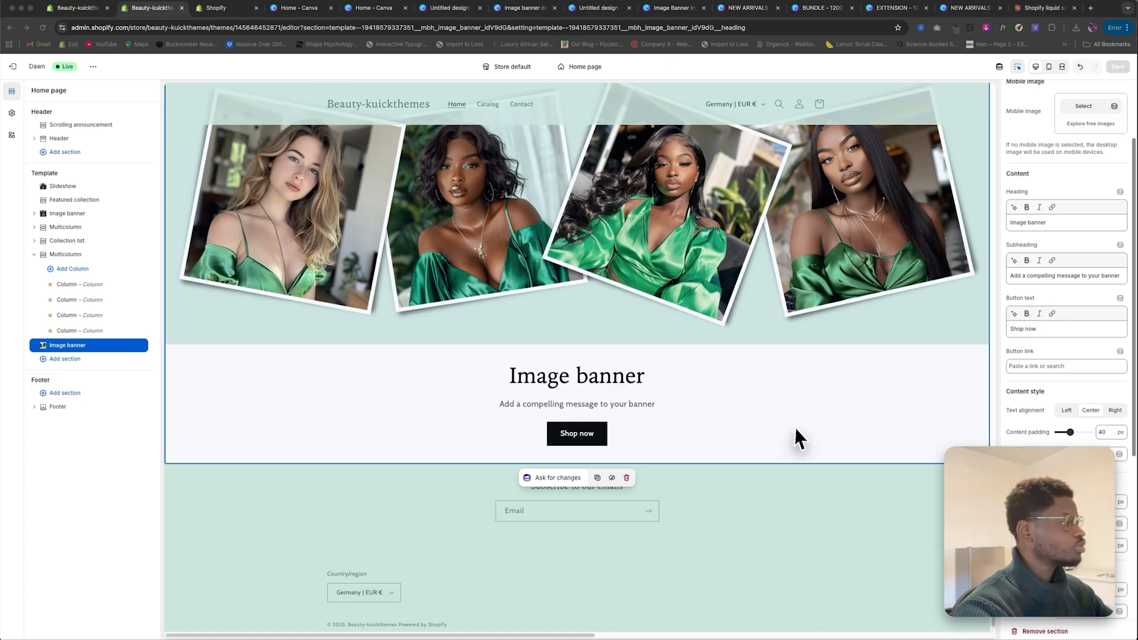
Step: Set the image banner's content background to the mint green #CAE7DD already used in the theme
scroll(829, 441, "down", 1)
left_click(1063, 453)
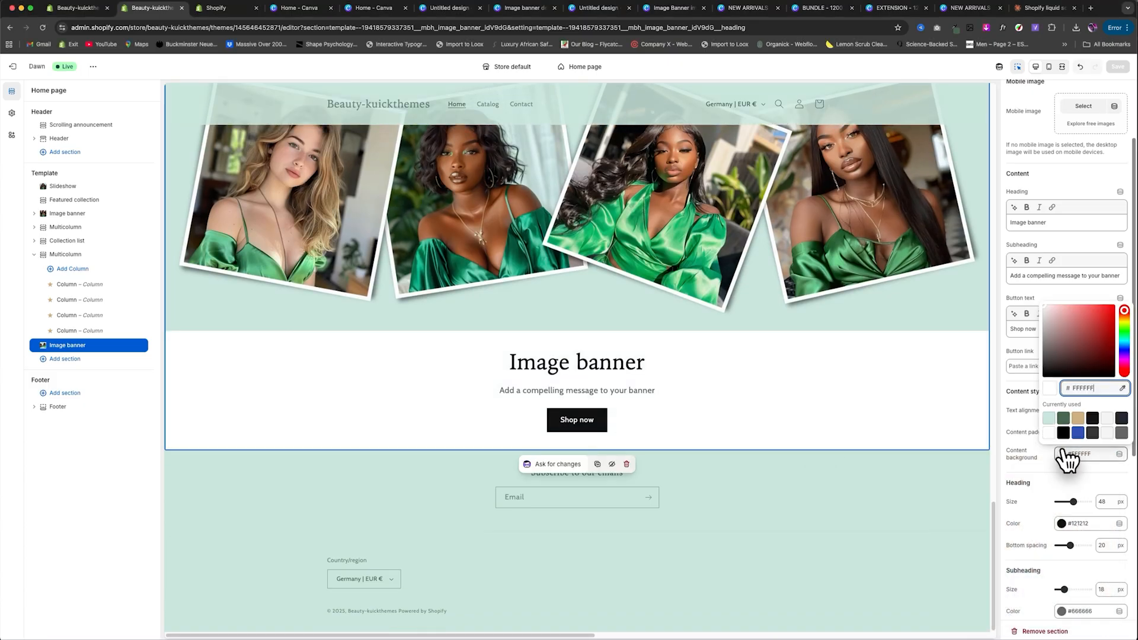
left_click(1048, 419)
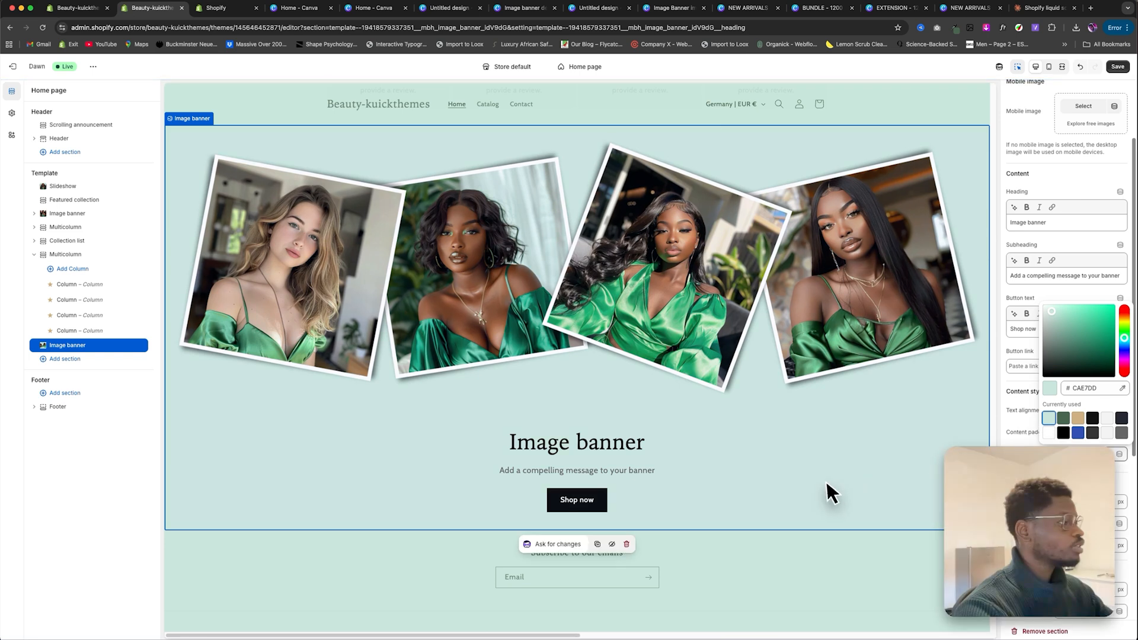
scroll(825, 495, "down", 2)
left_click(1040, 478)
Step: Set the image banner button's background color to #CFB083 and its text color to #486650
scroll(1041, 478, "down", 5)
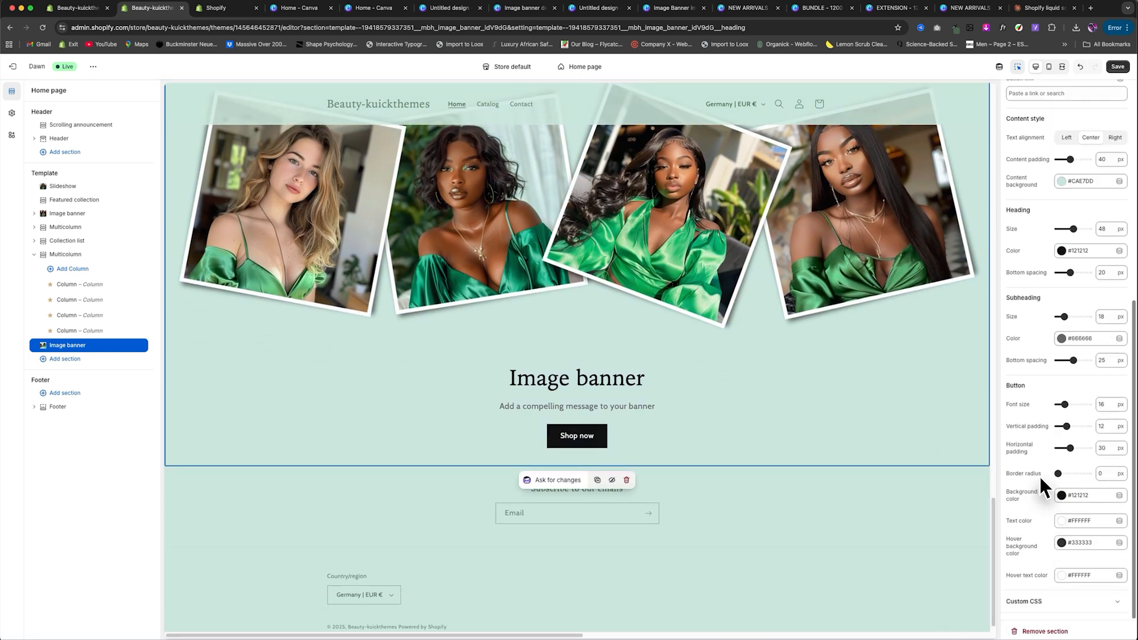
left_click(1064, 501)
left_click(1078, 459)
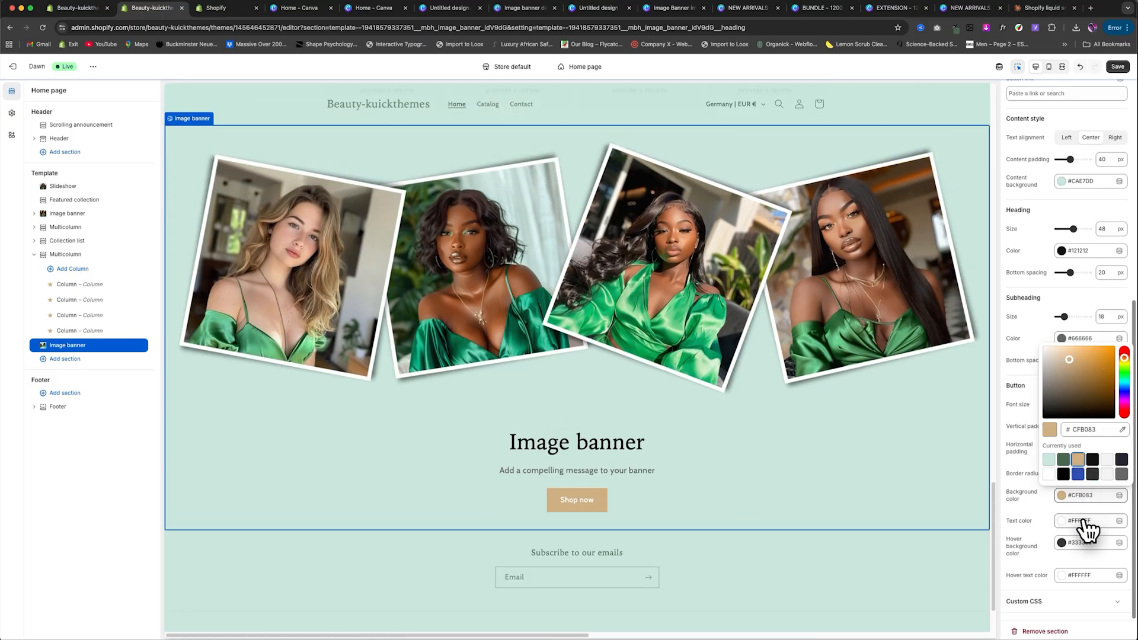
left_click(1061, 521)
left_click(1063, 484)
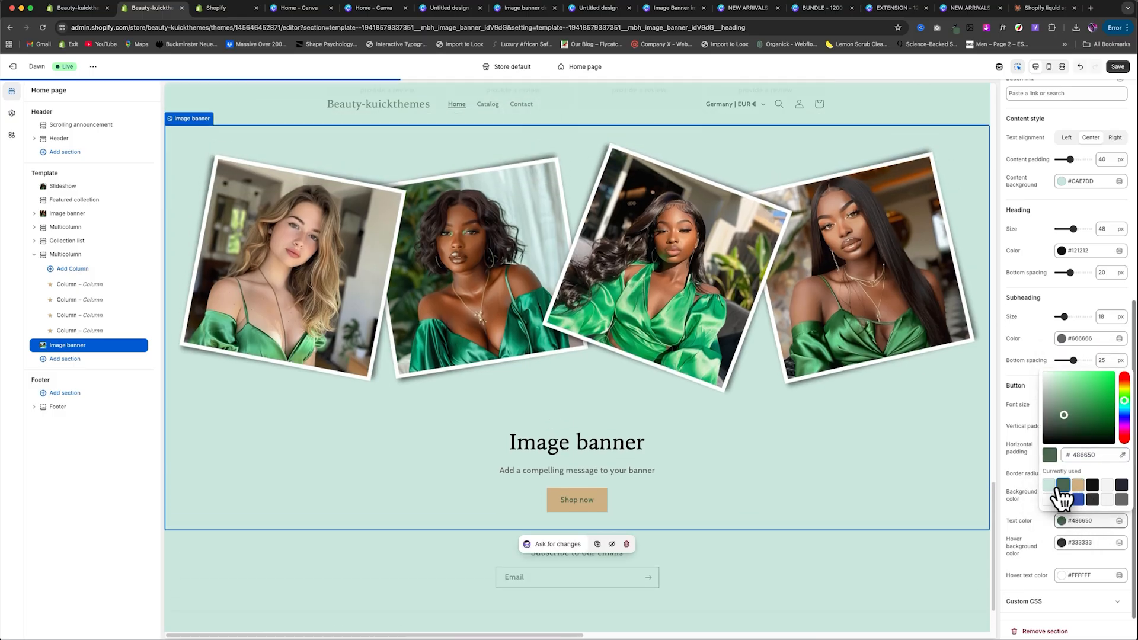
left_click(1020, 468)
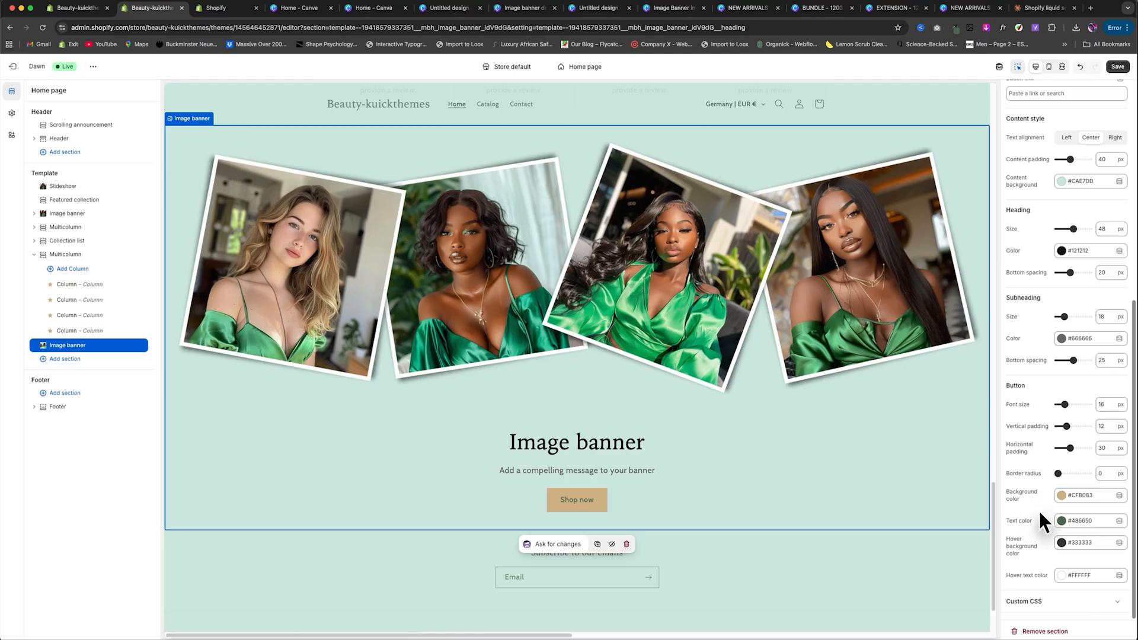
Step: Change the image banner's button text to "SHOP NOW"
scroll(1038, 507, "up", 5)
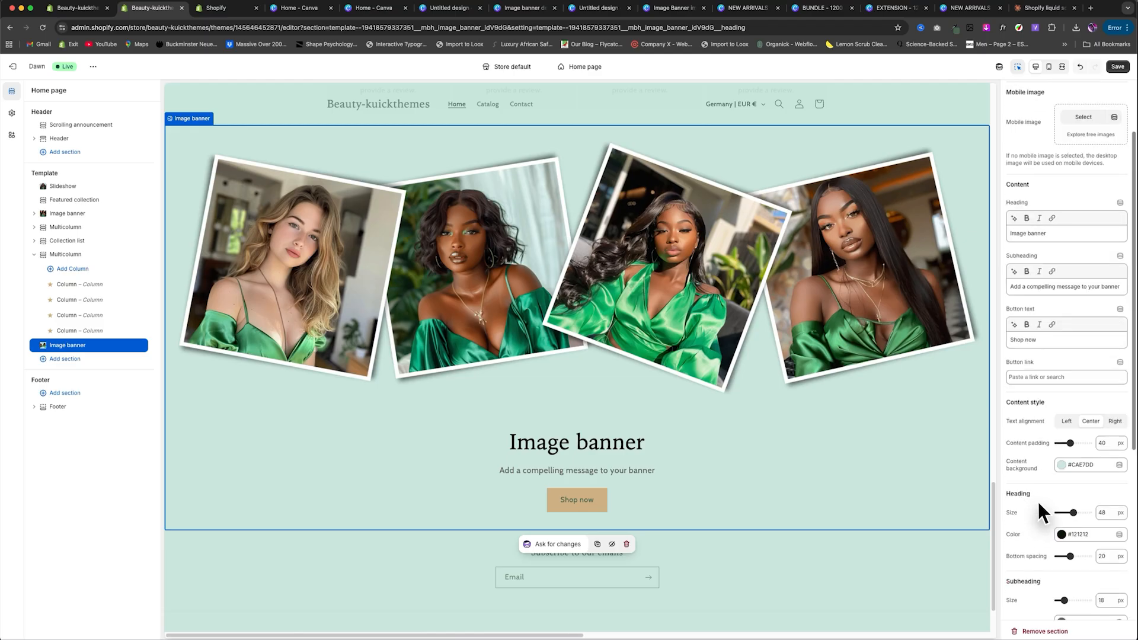
scroll(1038, 502, "up", 3)
left_click_drag(1049, 428, 967, 415)
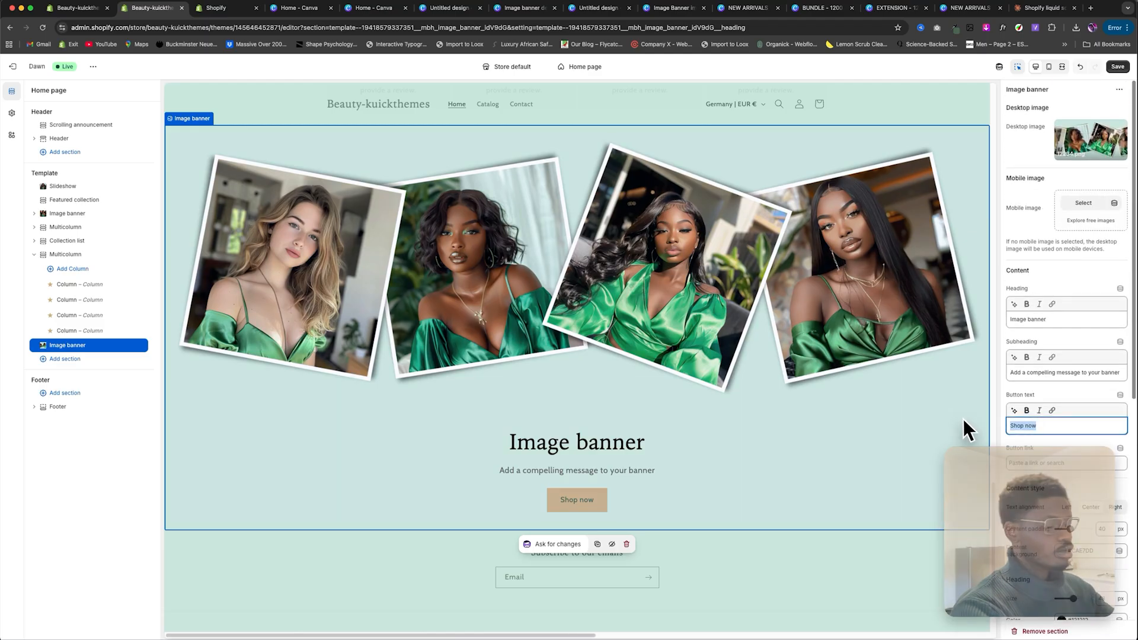
type("SHOP NOW")
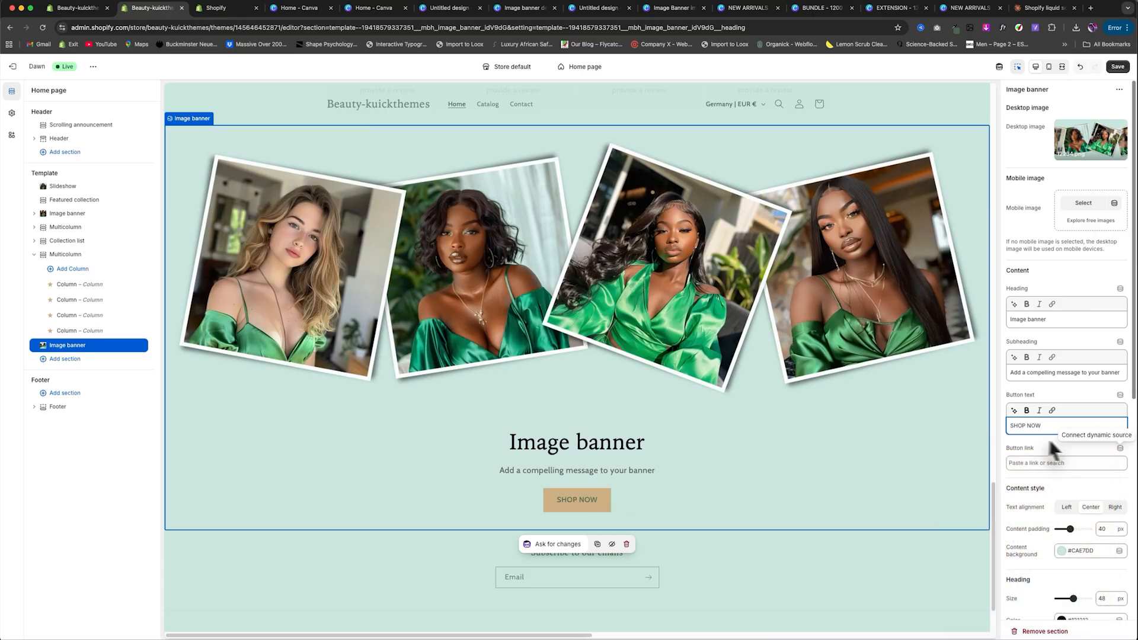
Step: Set the image banner's heading and subheading colors to the dark green #486650 and save the theme
scroll(1031, 534, "down", 6)
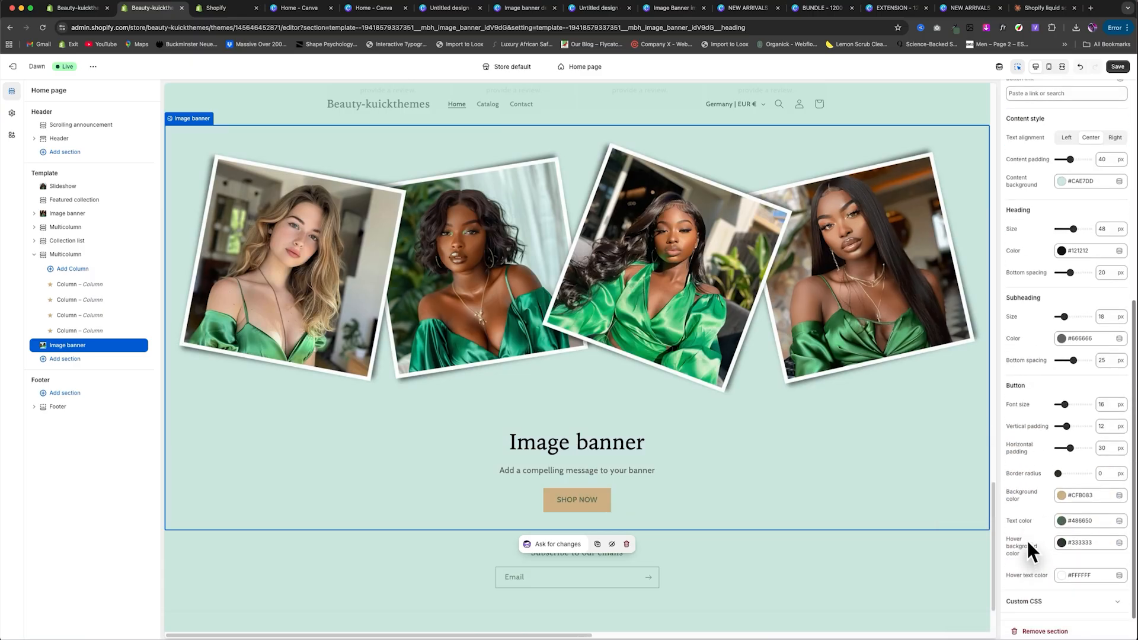
left_click(1062, 251)
left_click(1062, 215)
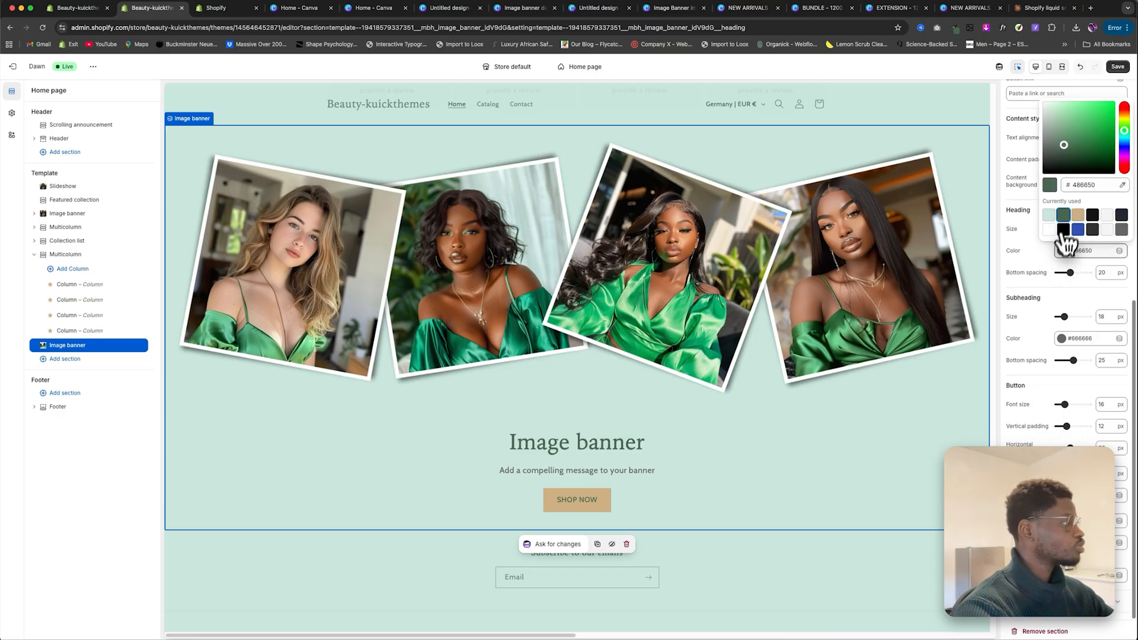
left_click(1061, 338)
left_click(1063, 303)
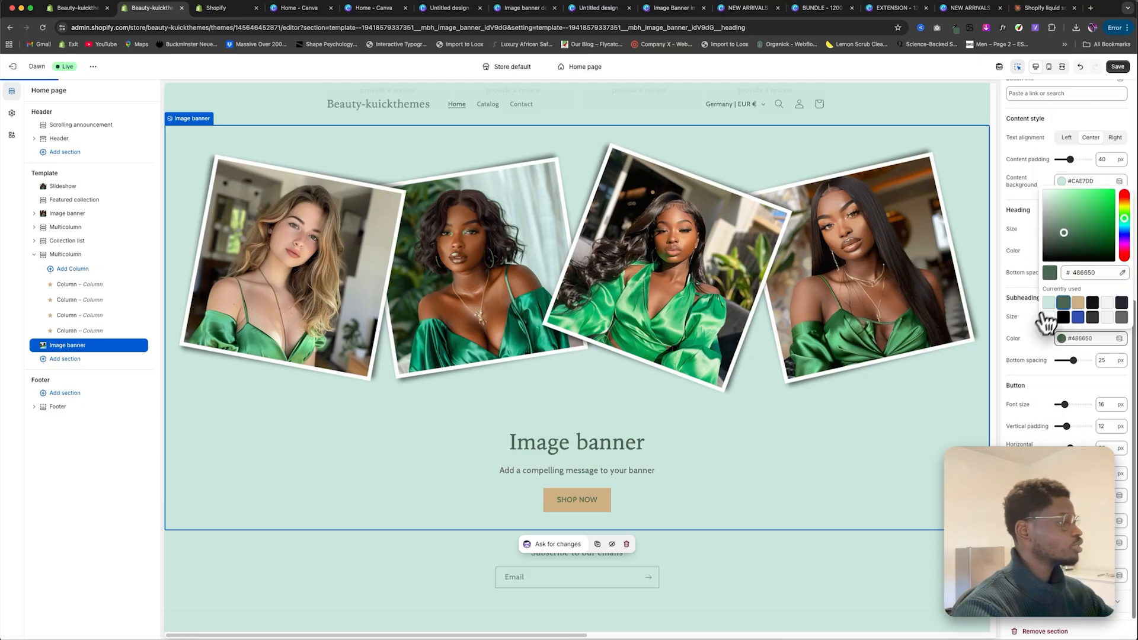
scroll(759, 368, "up", 4)
scroll(757, 369, "down", 4)
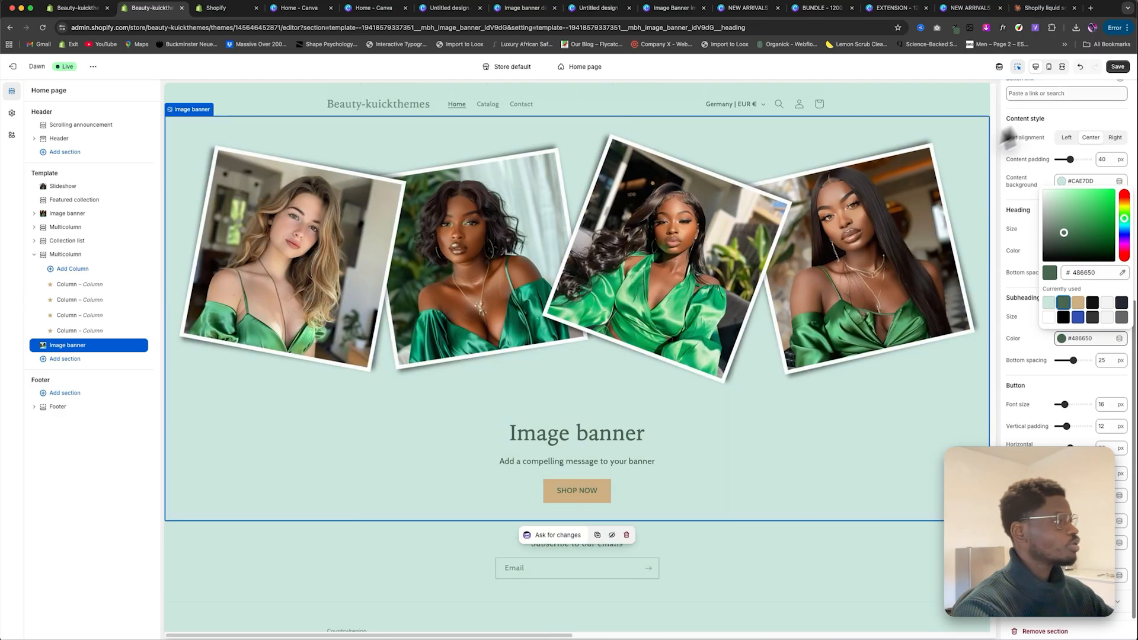
left_click(1116, 66)
scroll(1043, 214, "up", 8)
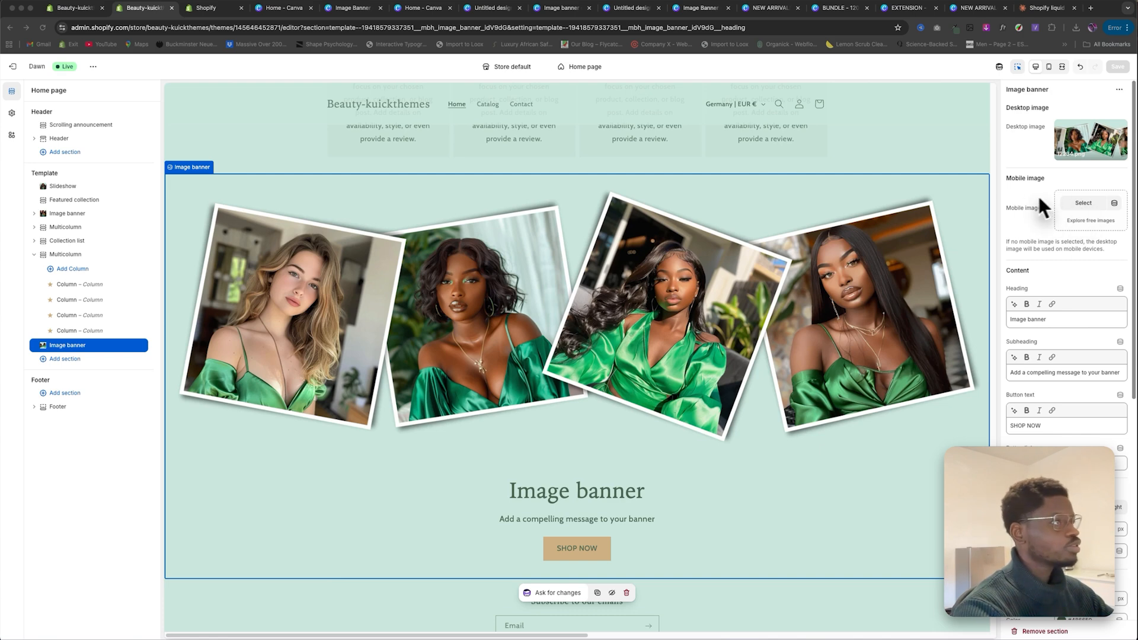
Step: Switch to Canva and create a new custom-size design of 800 × 1000 px
left_click(277, 8)
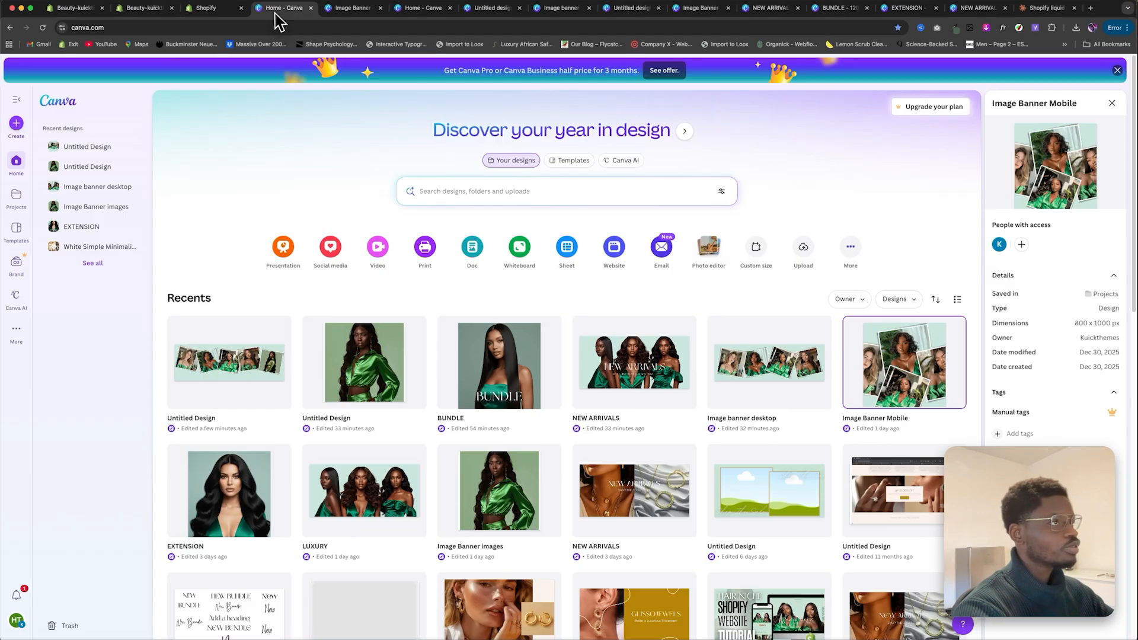
left_click(760, 253)
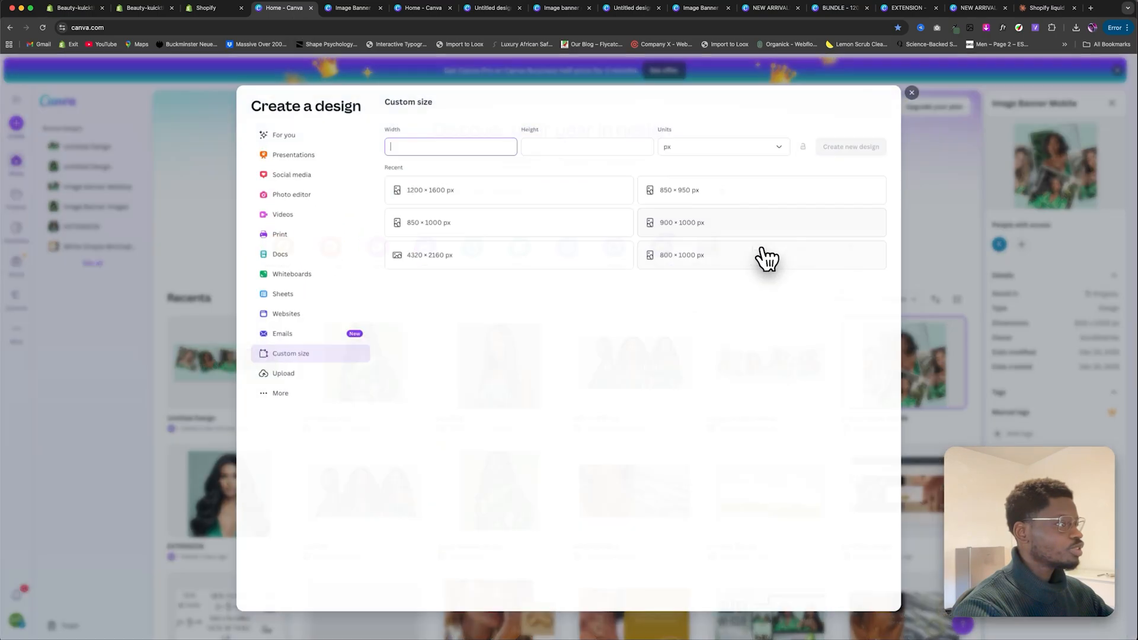
type("8000")
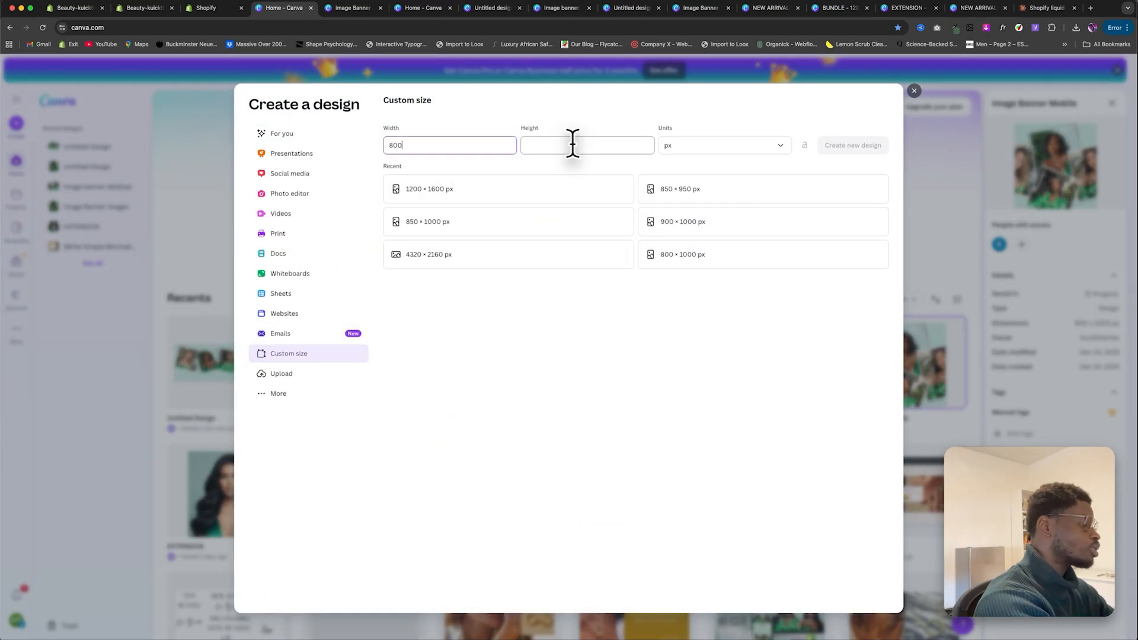
left_click(626, 142)
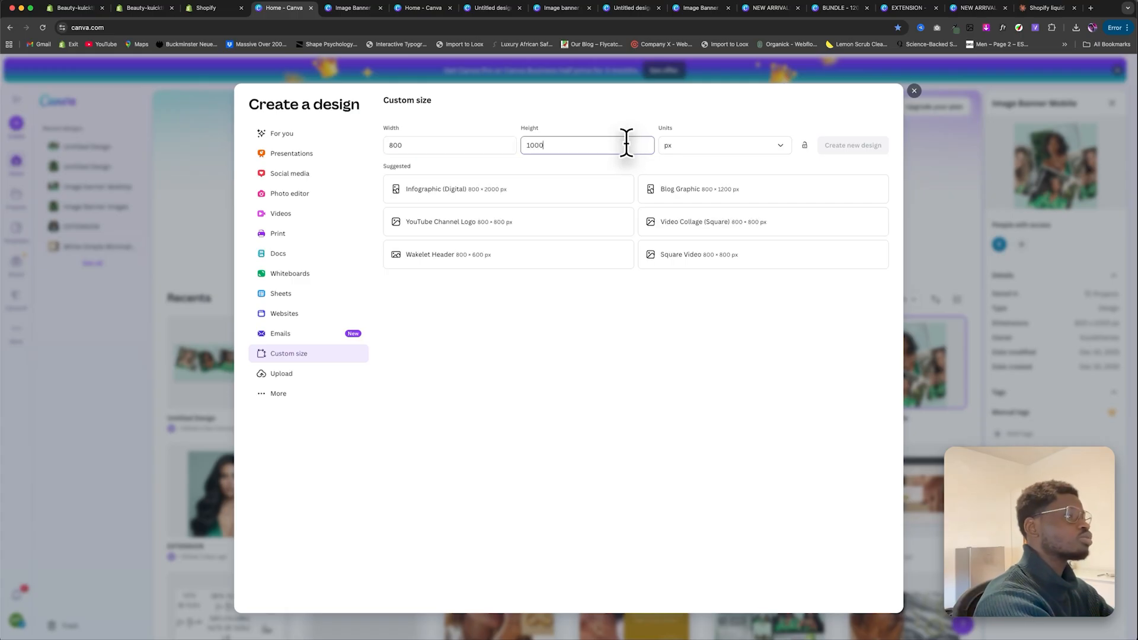
type("1000")
left_click(848, 148)
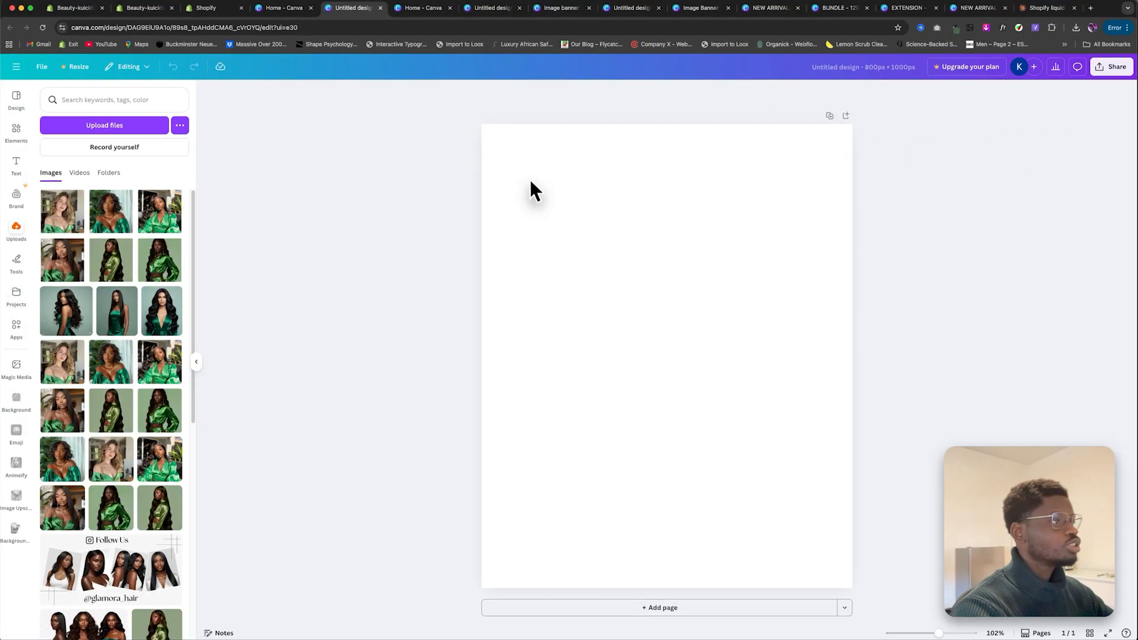
Step: Set the blank page's background color to the mint green #CAE7DD
left_click(521, 189)
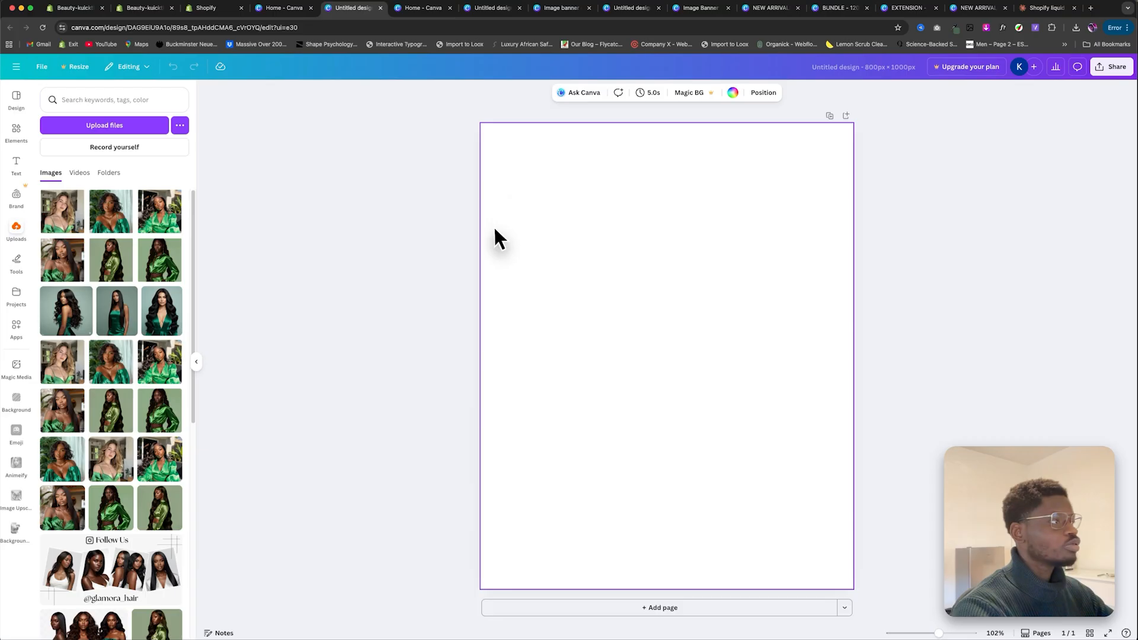
left_click(733, 93)
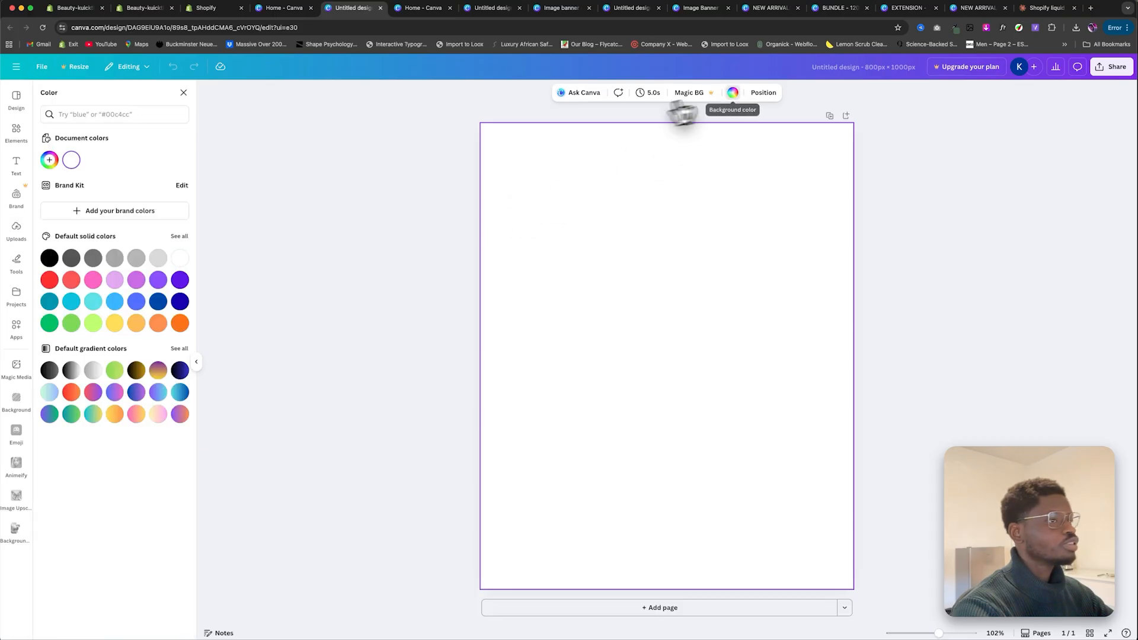
left_click(72, 161)
left_click(79, 280)
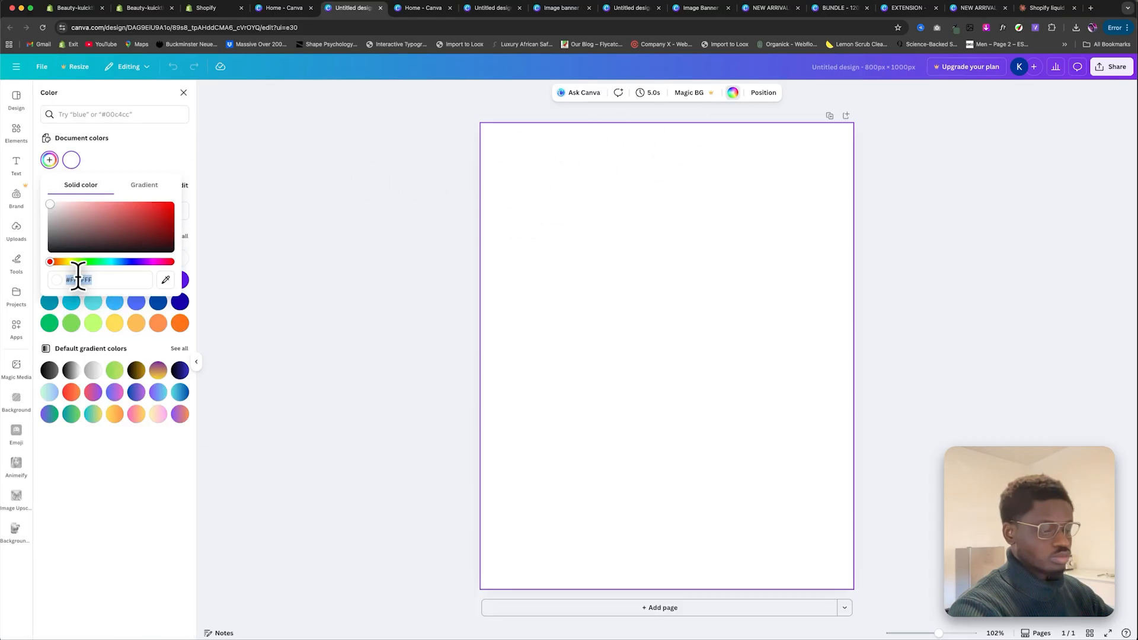
type("#C")
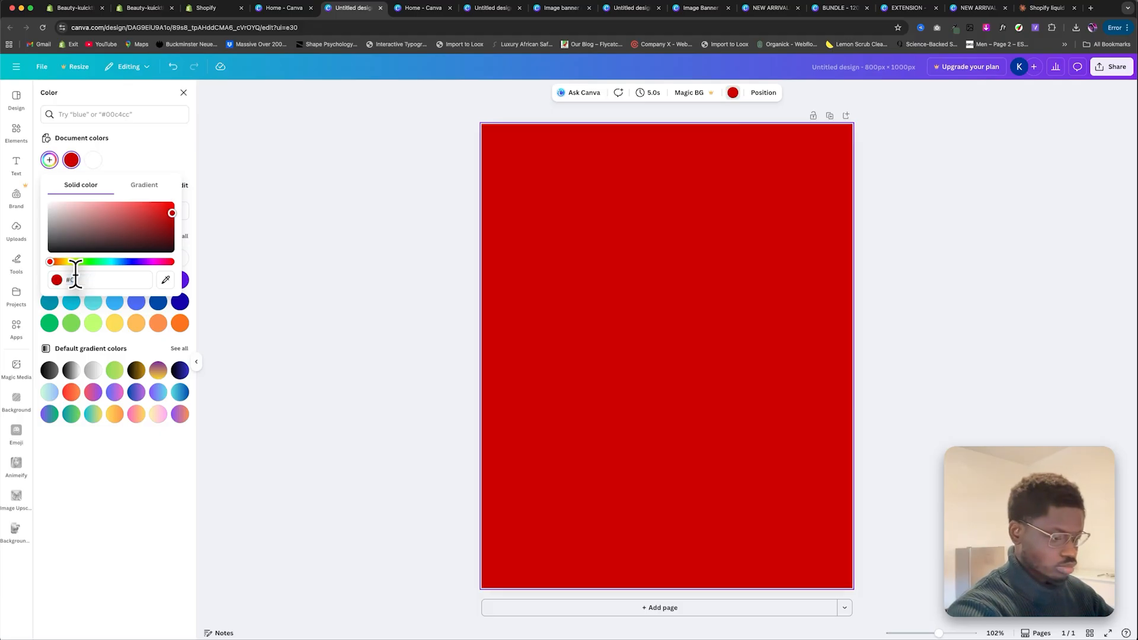
type("AE")
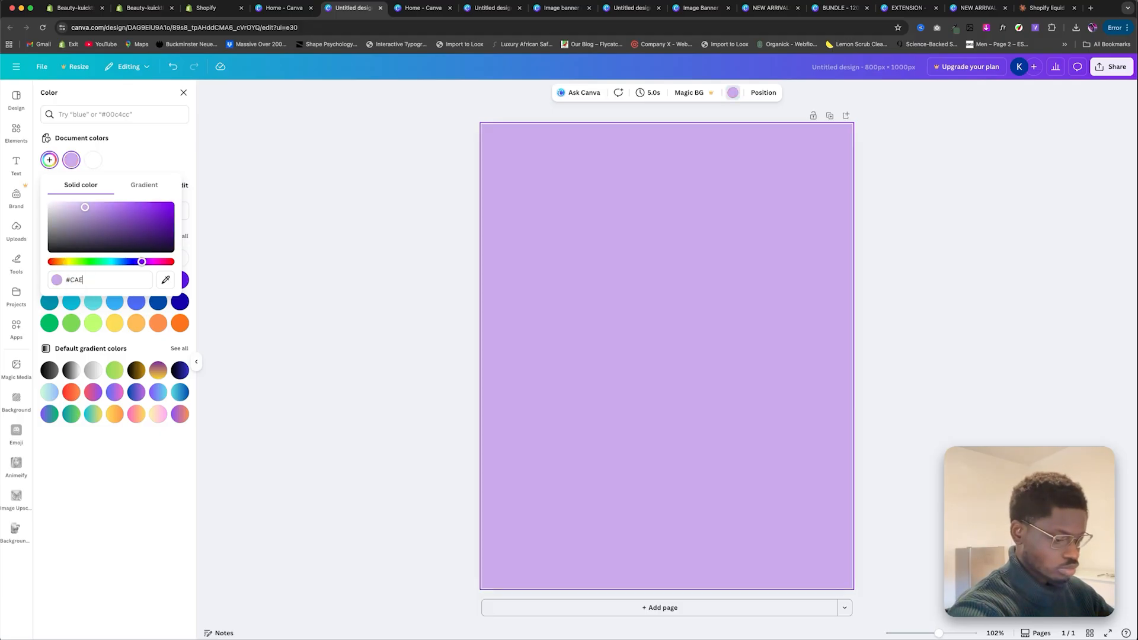
type("7DD")
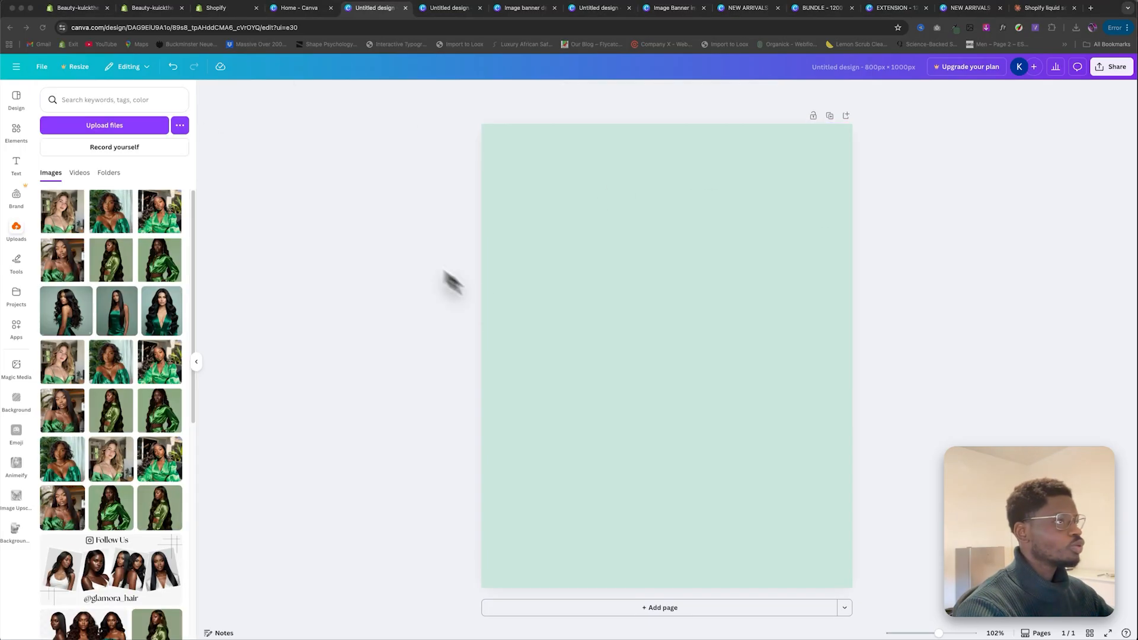
Step: Copy all five framed portraits from the 4320 × 1500 px design and paste them into the 800 × 1000 px design
left_click(442, 7)
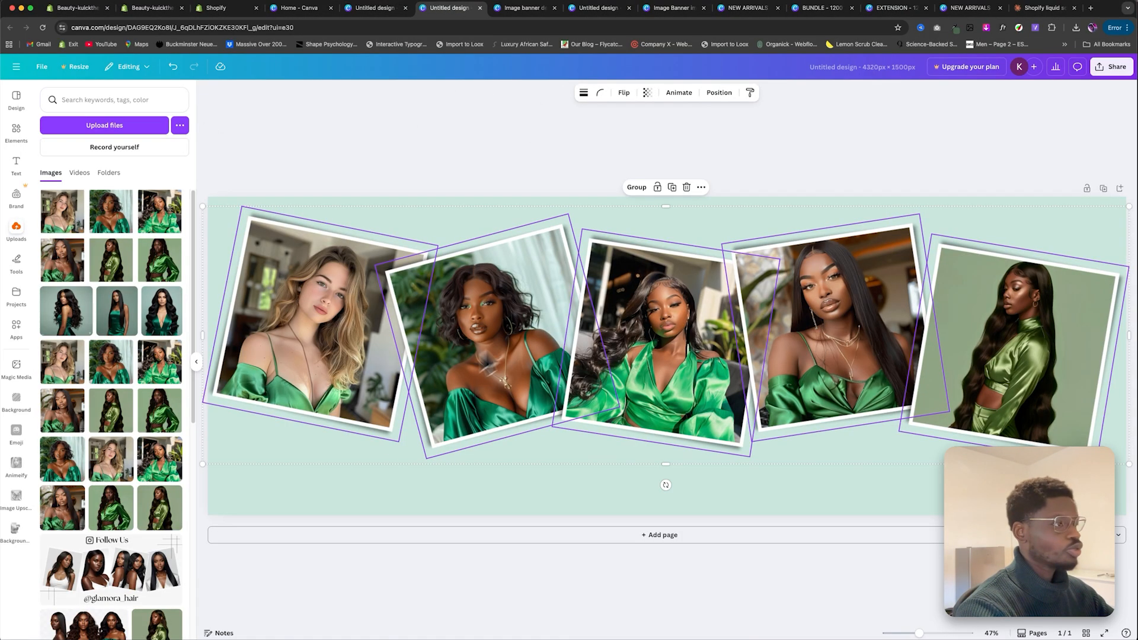
left_click_drag(310, 485, 1029, 301)
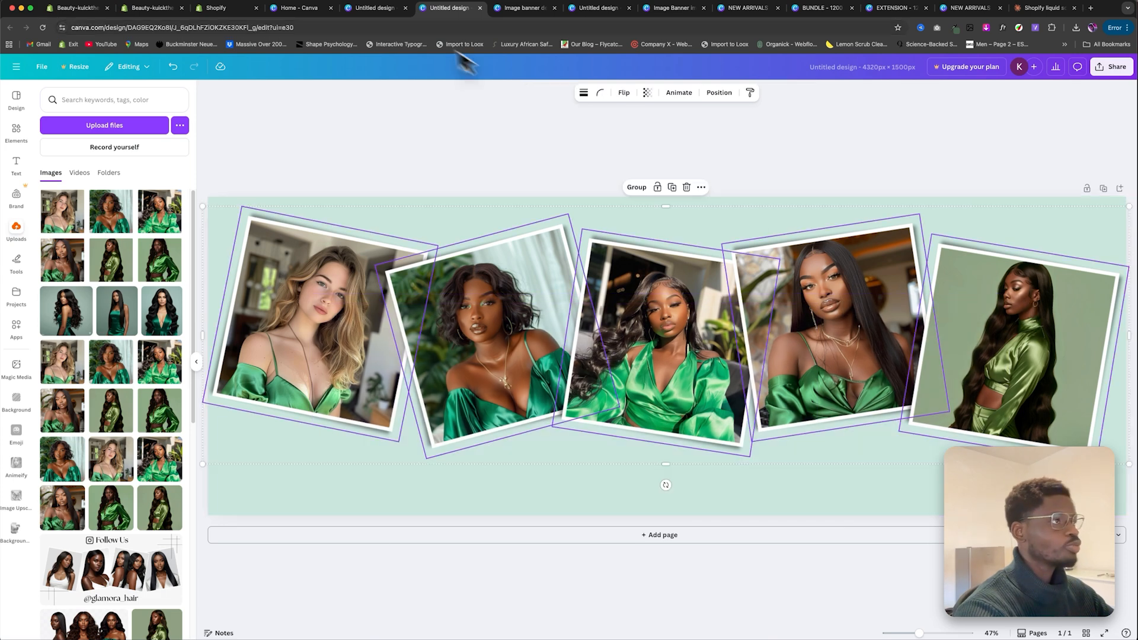
left_click(364, 8)
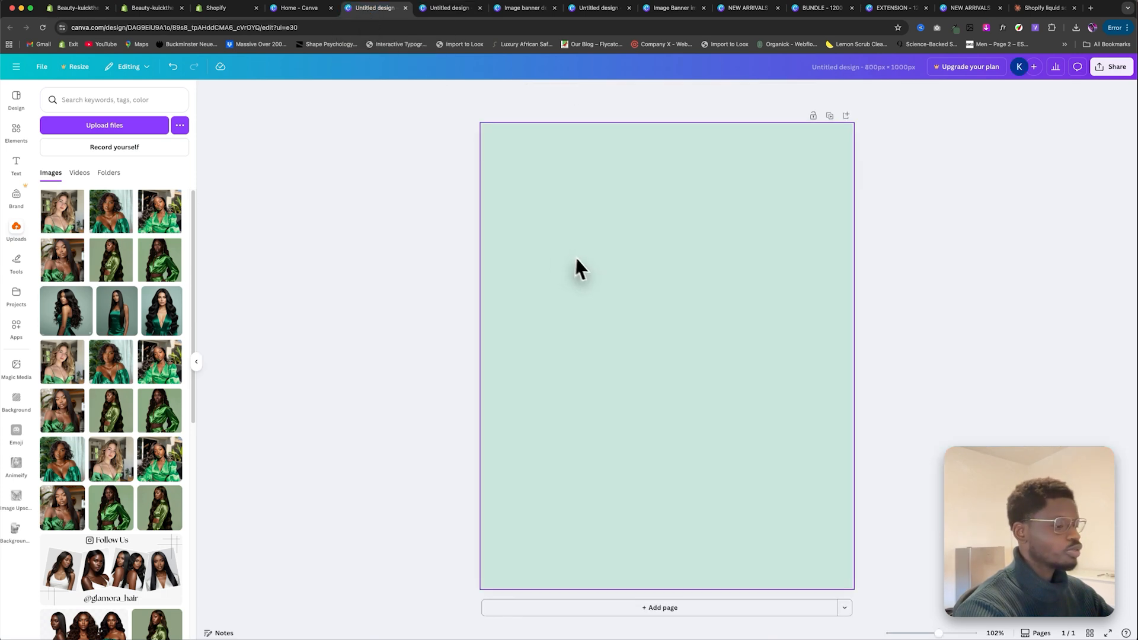
left_click(599, 264)
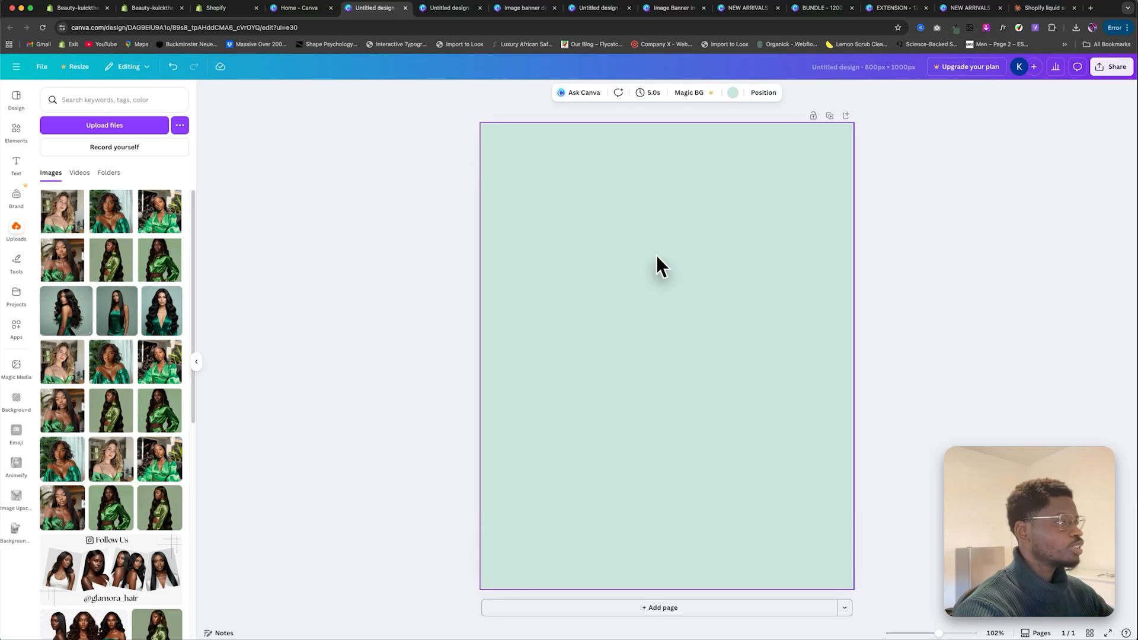
key("super+v")
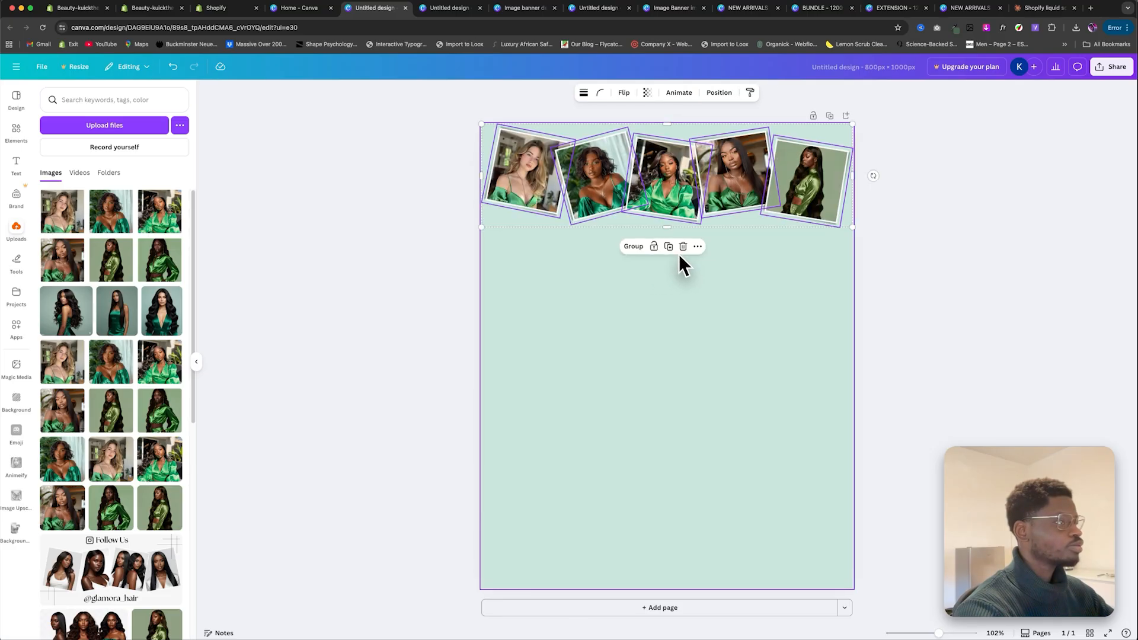
Step: Delete the fifth portrait, the woman in profile against a plain green backdrop, from the pasted row
left_click(806, 294)
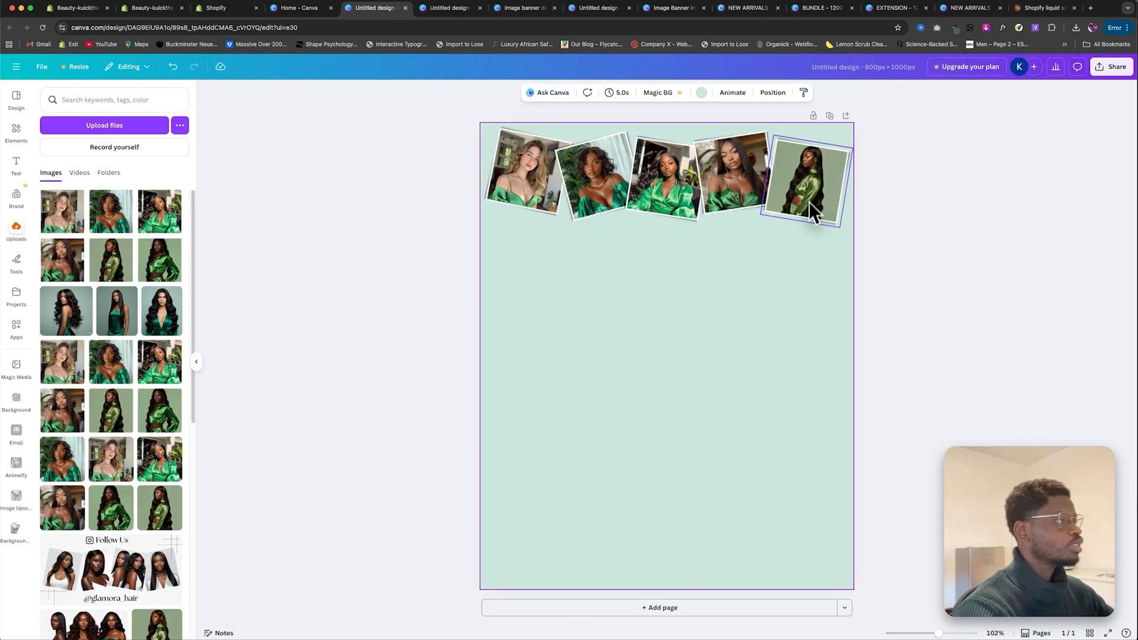
key("super+a")
key("super+z")
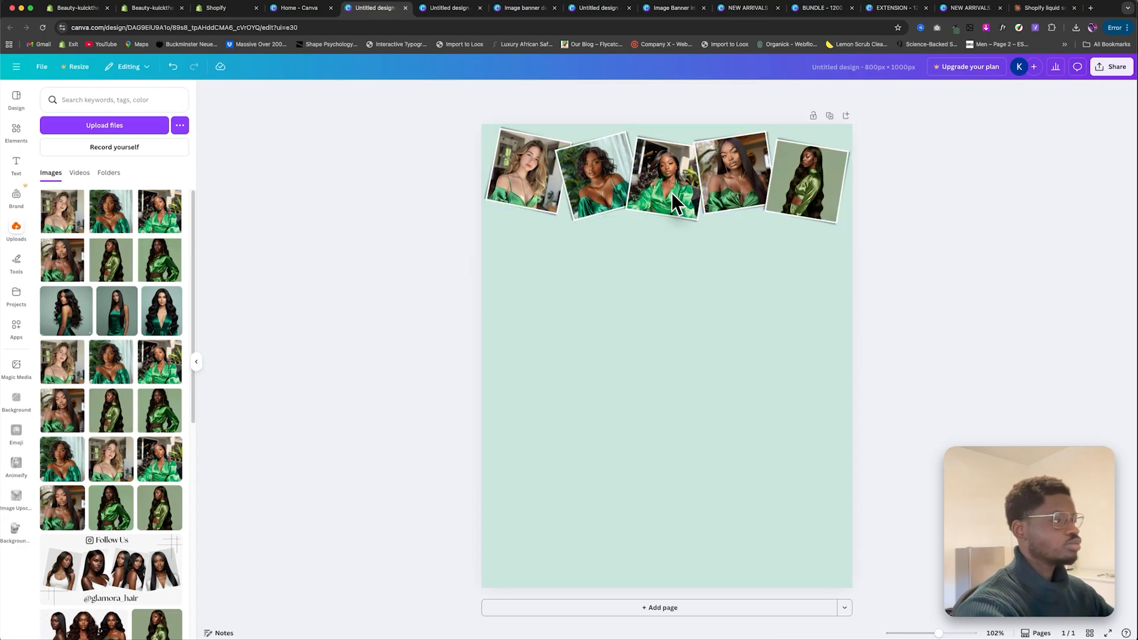
left_click(821, 181)
key("Delete")
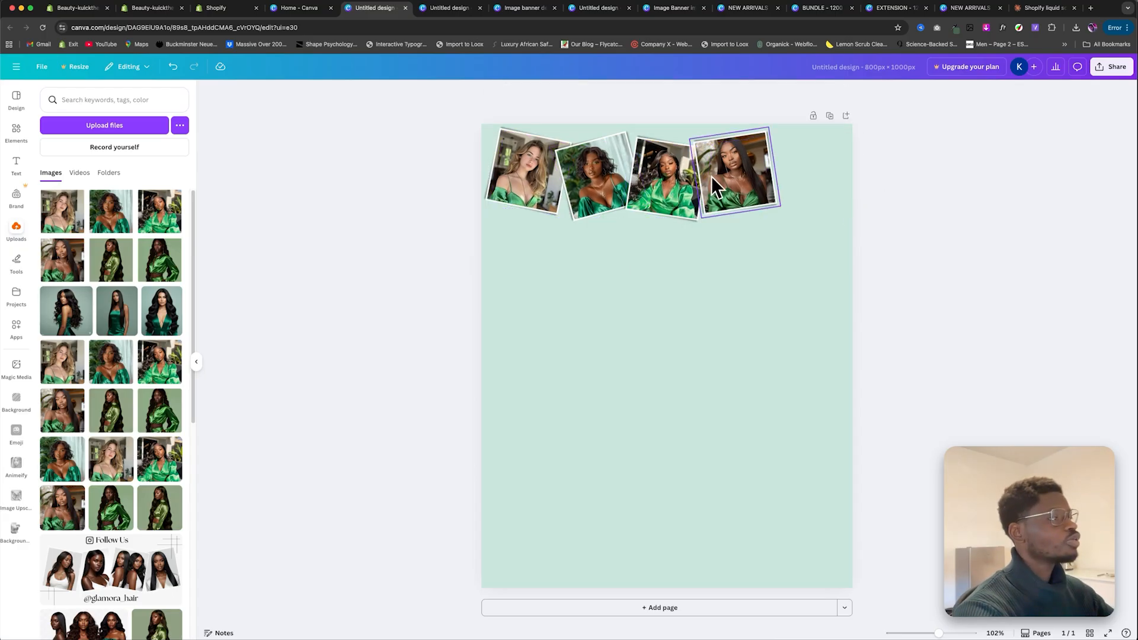
Step: Spread the four remaining portraits apart on the page and enlarge the blonde woman's portrait on its left side
left_click_drag(711, 176, 724, 436)
left_click_drag(663, 205, 768, 318)
left_click(628, 166)
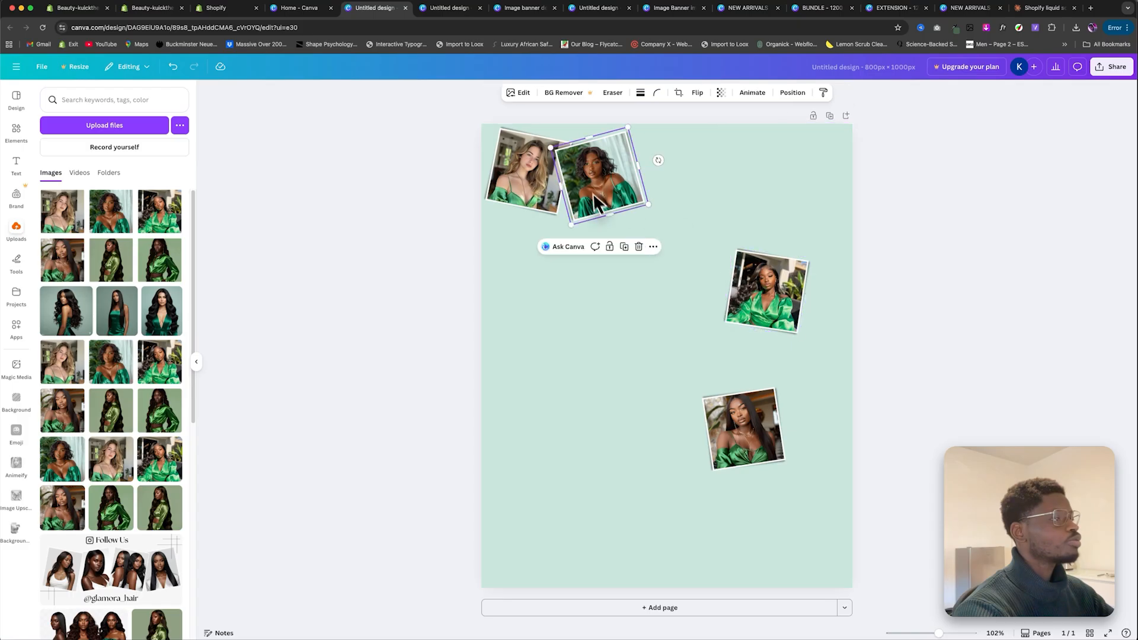
left_click_drag(628, 166, 695, 288)
left_click(566, 149)
left_click_drag(566, 149, 663, 228)
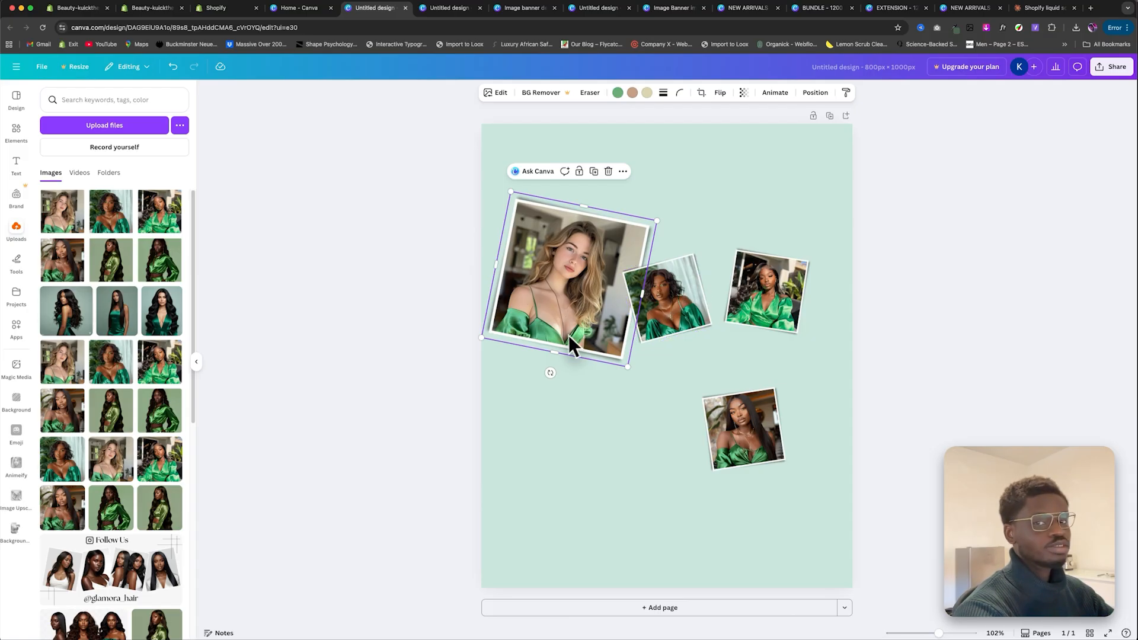
Step: Enlarge the short-haired woman's portrait at the page's upper center and resize the blonde woman's portrait to about 397 px square at the left edge
left_click_drag(673, 302, 718, 215)
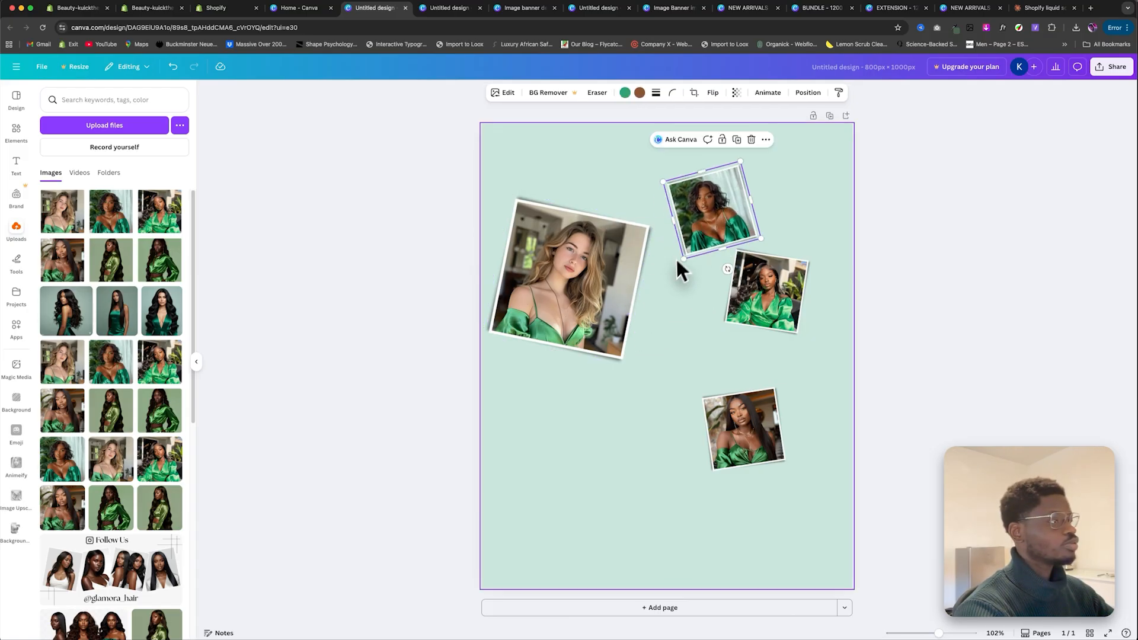
left_click_drag(684, 260, 526, 405)
left_click_drag(634, 339, 644, 302)
left_click_drag(524, 301, 496, 344)
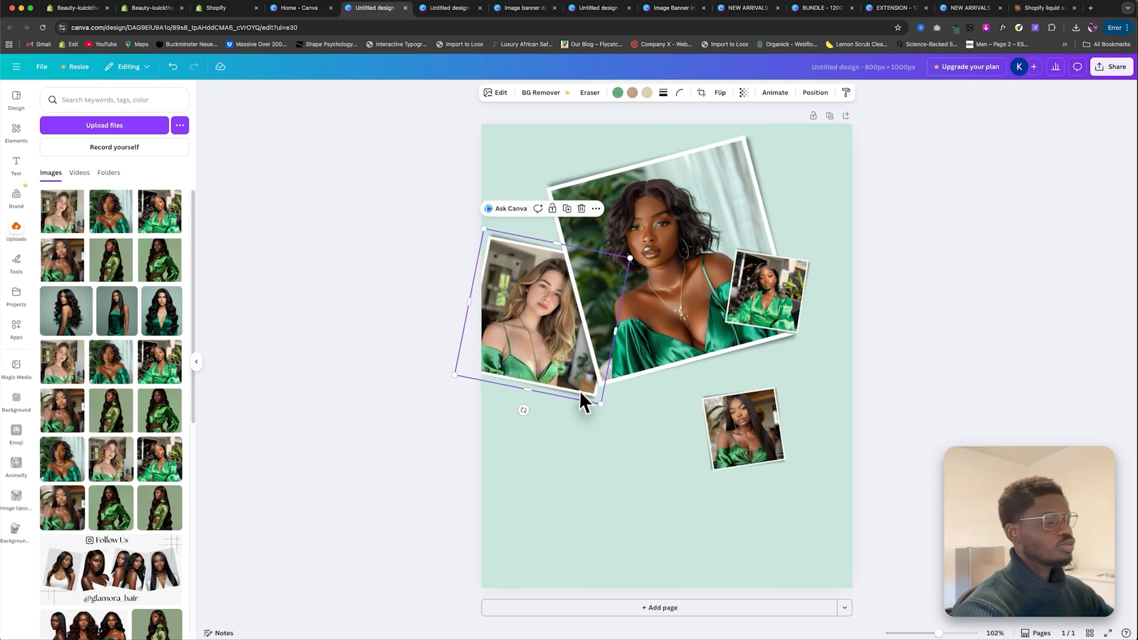
left_click_drag(630, 258, 671, 230)
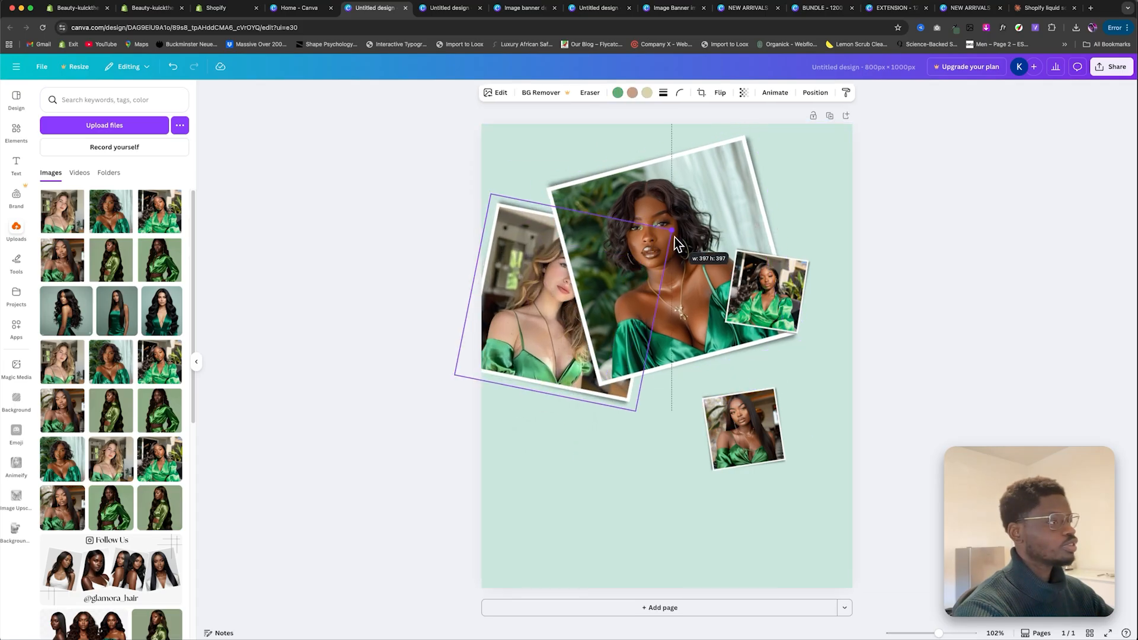
Step: Enlarge the wavy-haired woman's portrait with the puff-sleeved green blouse and place it at the page's right edge
left_click(766, 299)
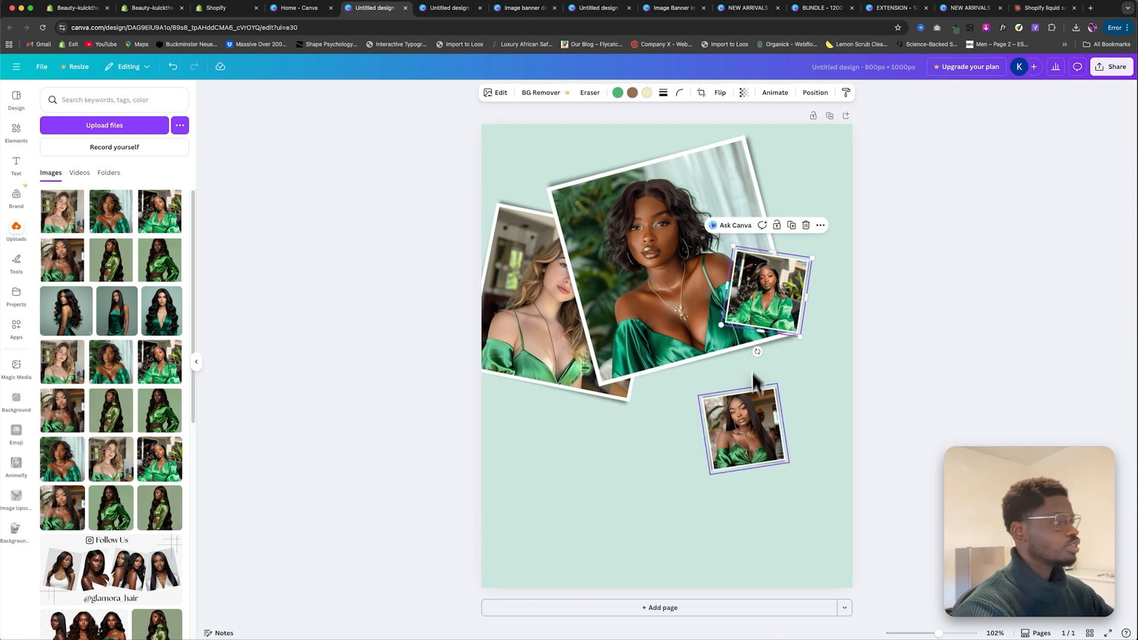
left_click_drag(752, 311, 603, 411)
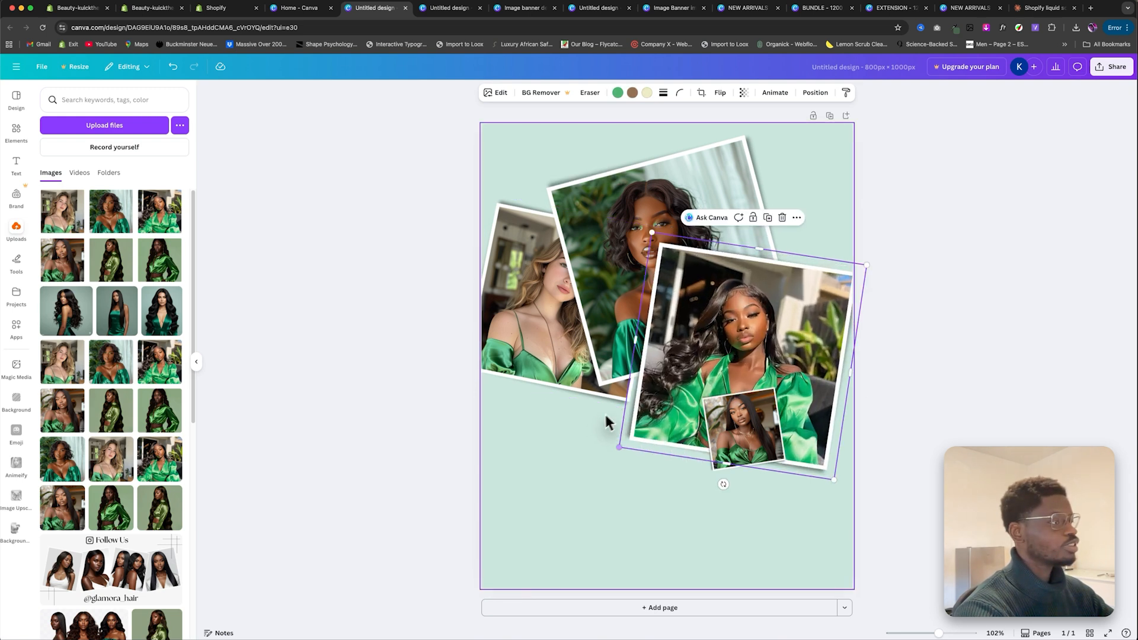
left_click_drag(763, 335, 781, 299)
Step: Enlarge the straight-haired woman's portrait over the page's lower center and rotate it clockwise into a diamond orientation
left_click_drag(737, 453, 539, 602)
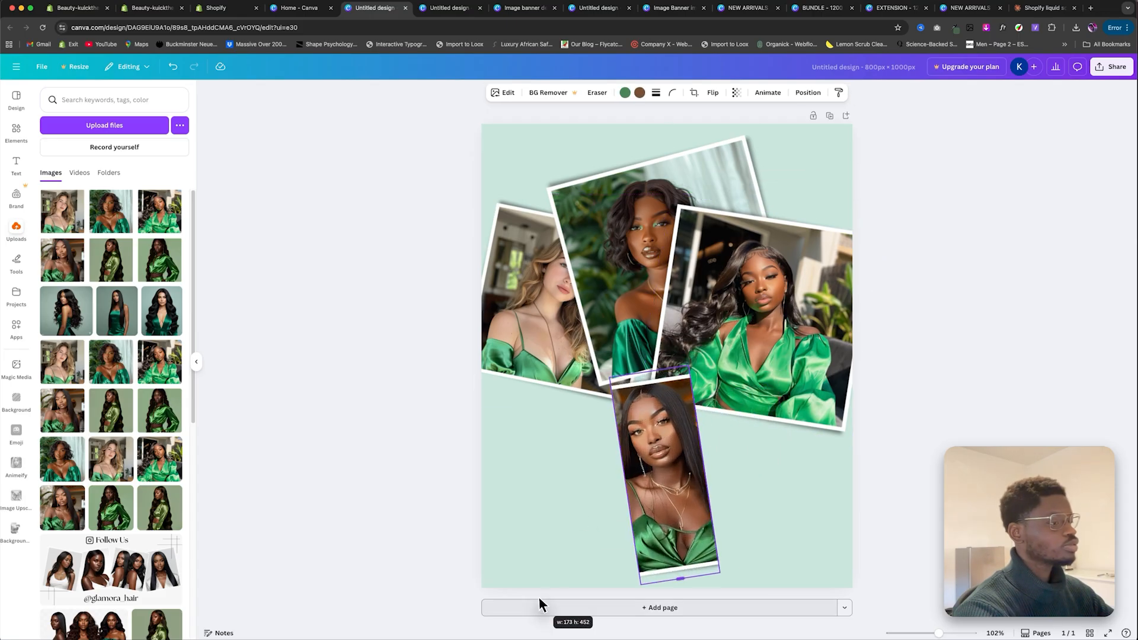
key("super+z")
left_click_drag(621, 456, 505, 613)
left_click_drag(616, 504, 671, 460)
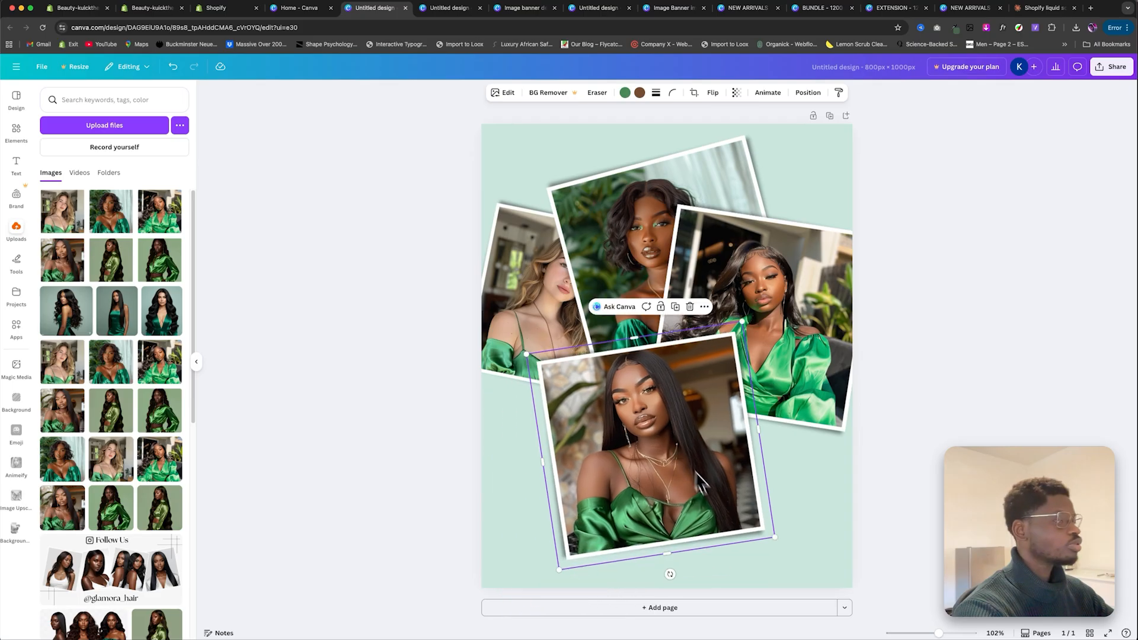
left_click_drag(670, 573, 538, 557)
left_click_drag(614, 457, 634, 444)
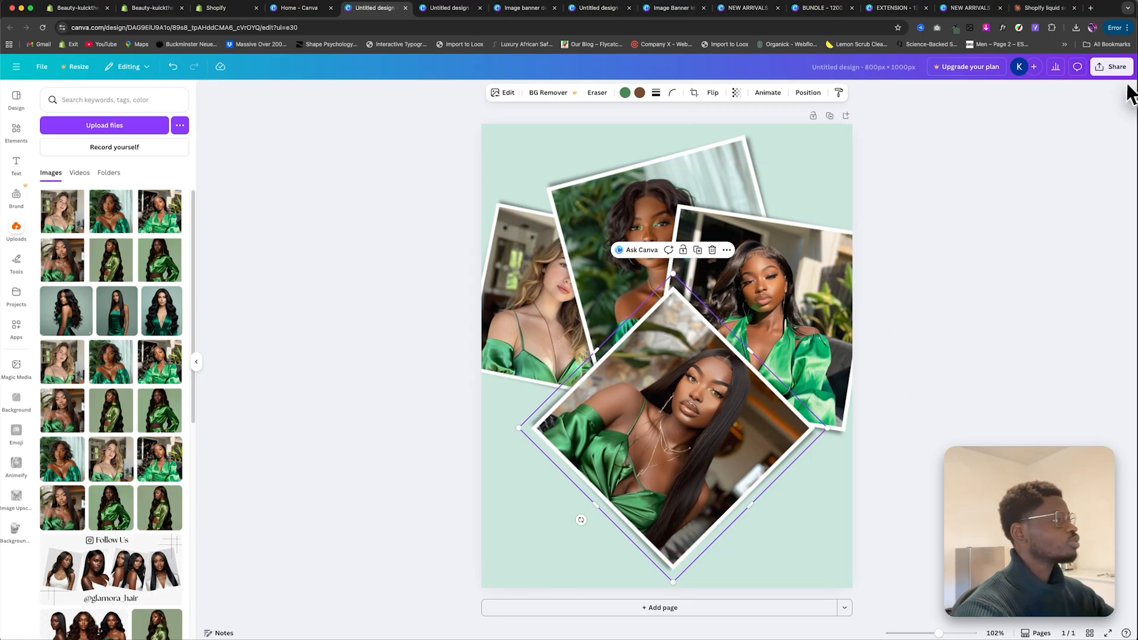
Step: Open the collage design's sharing and download options
left_click(1116, 68)
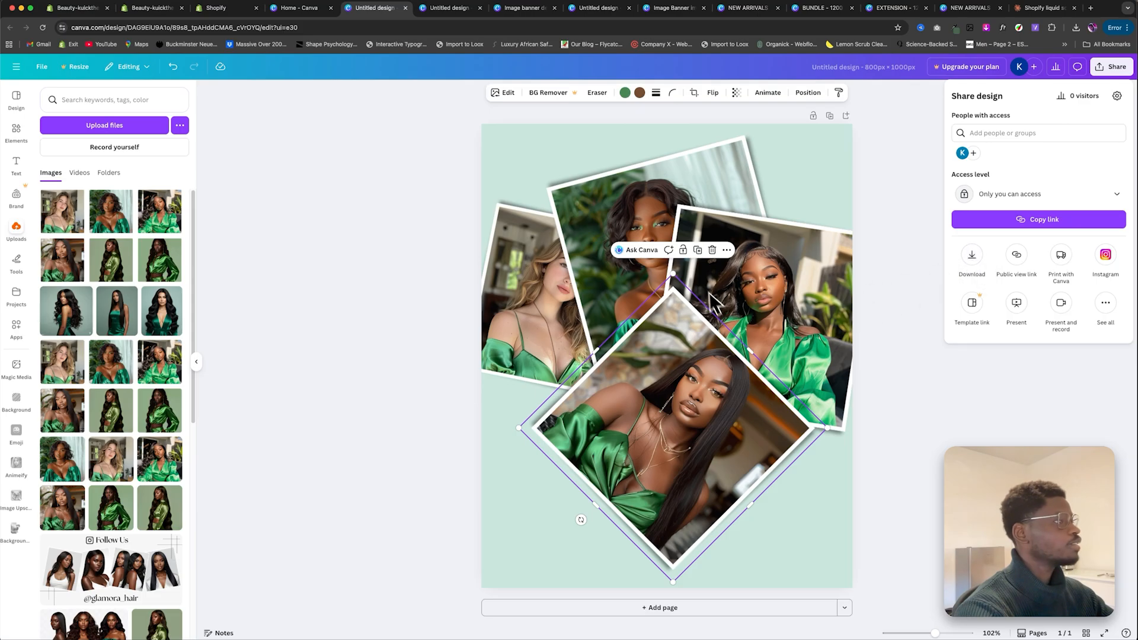
left_click(1137, 171)
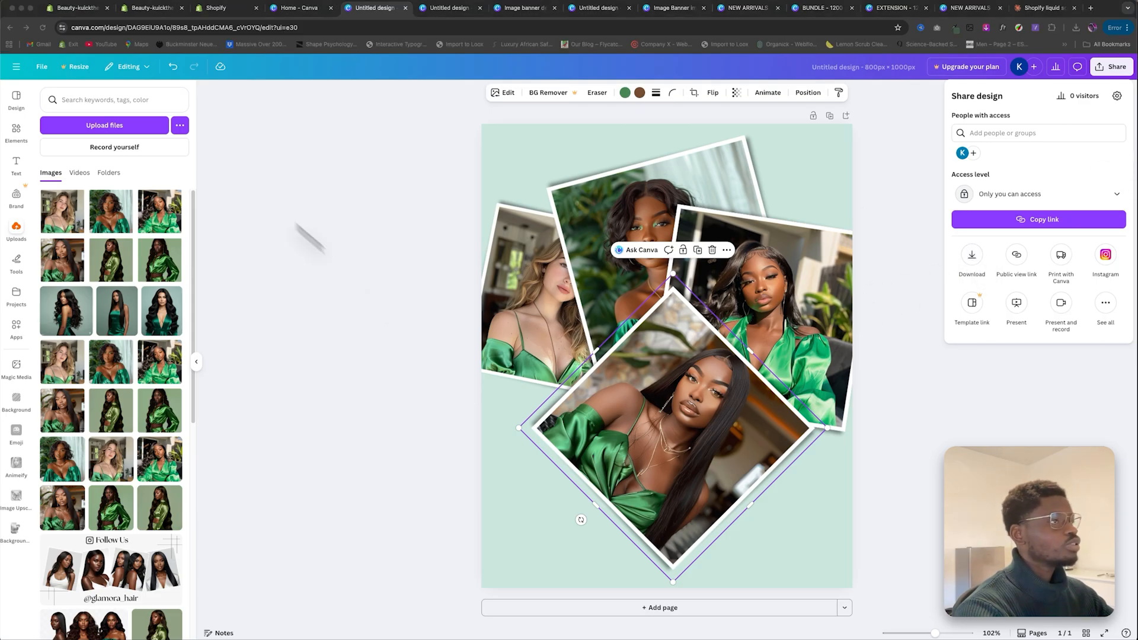
Step: Switch to the Shopify theme editor, set CAE7DD_1 as the image banner's mobile image, and preview the banner in mobile view
left_click(155, 8)
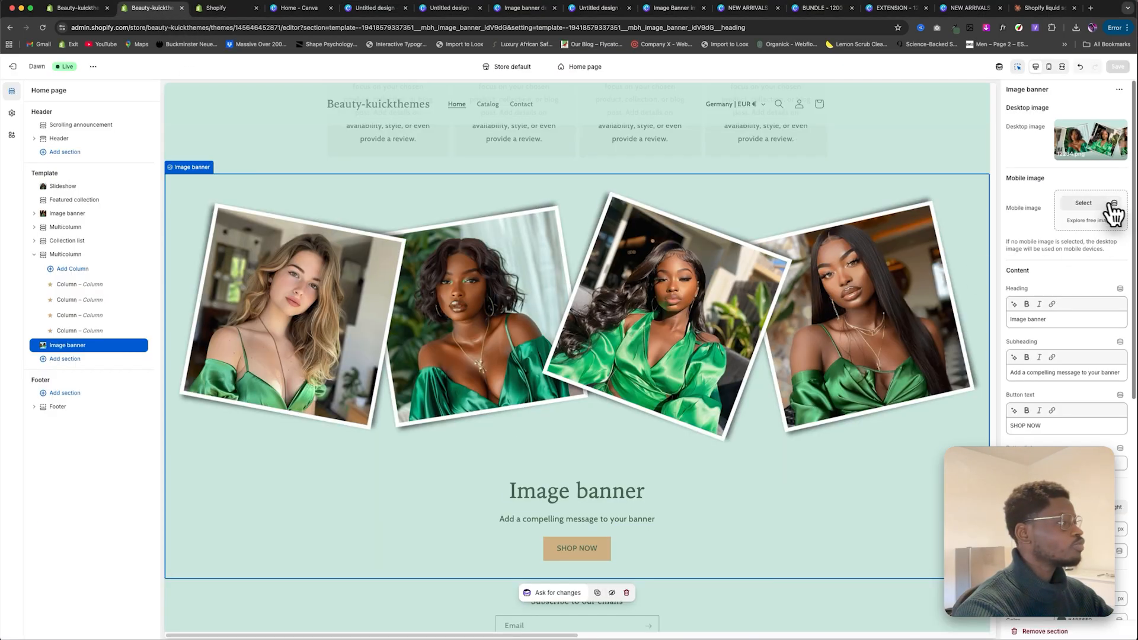
left_click(1083, 204)
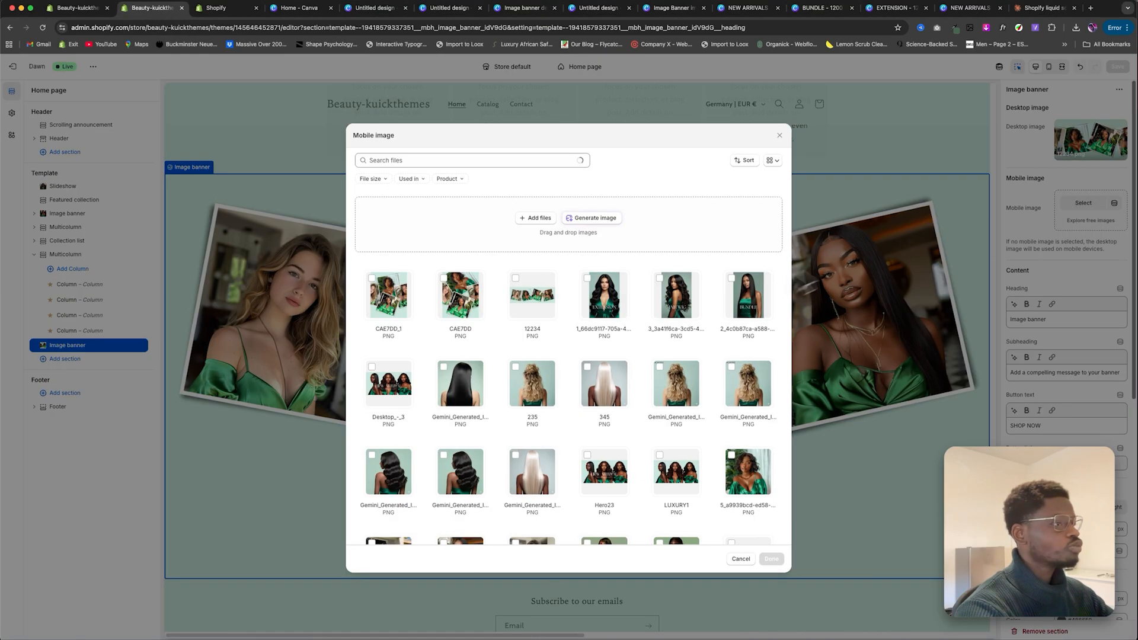
left_click(389, 295)
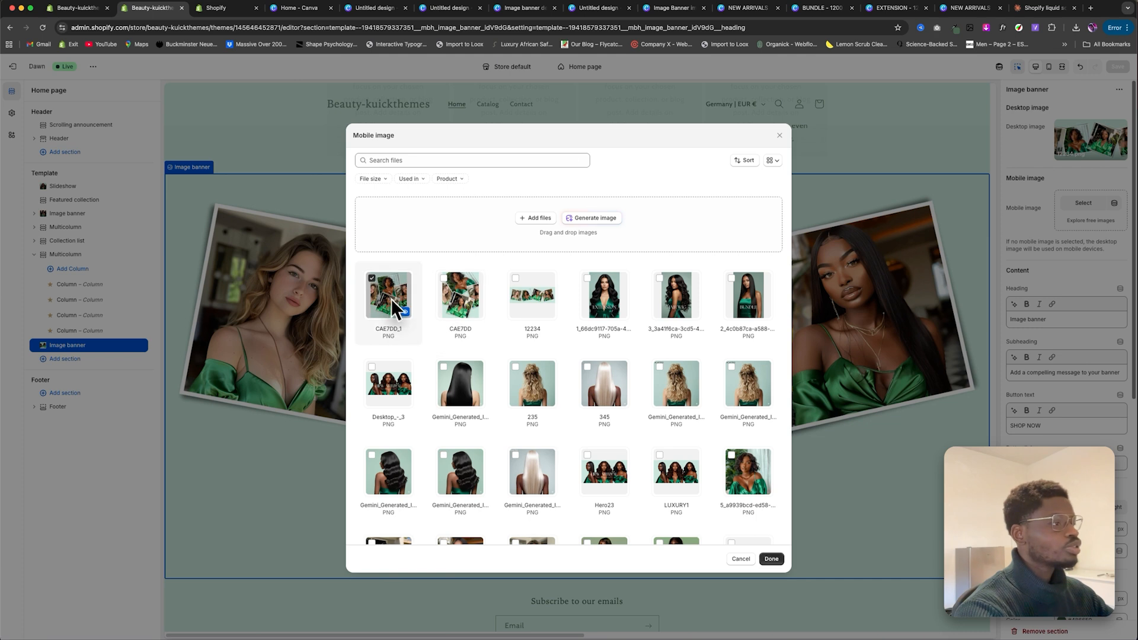
left_click(769, 559)
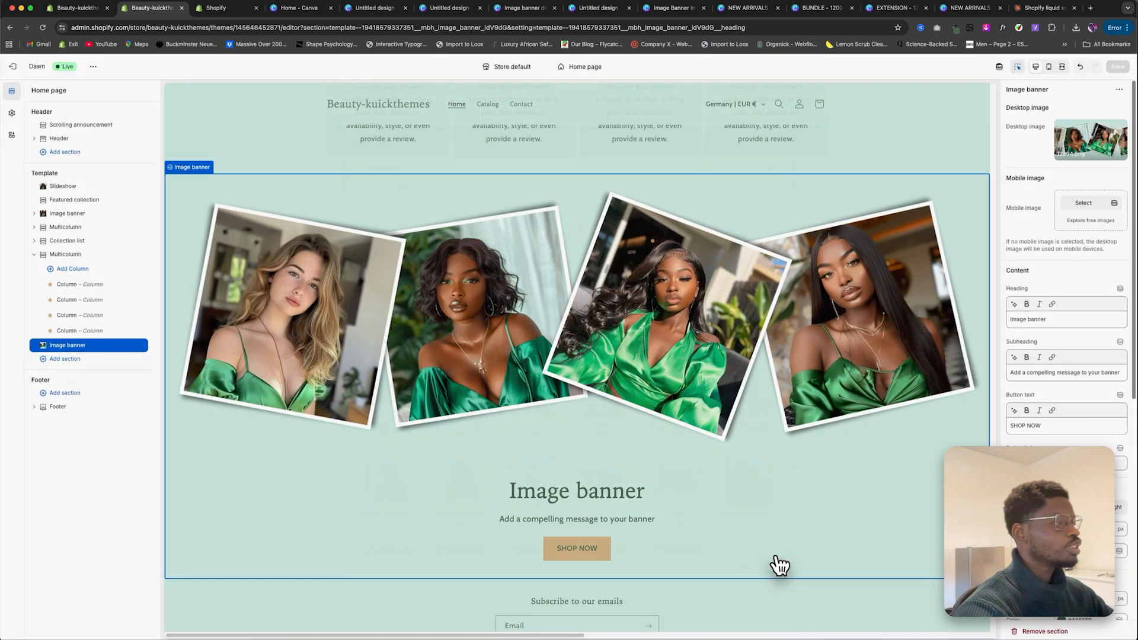
left_click(1048, 67)
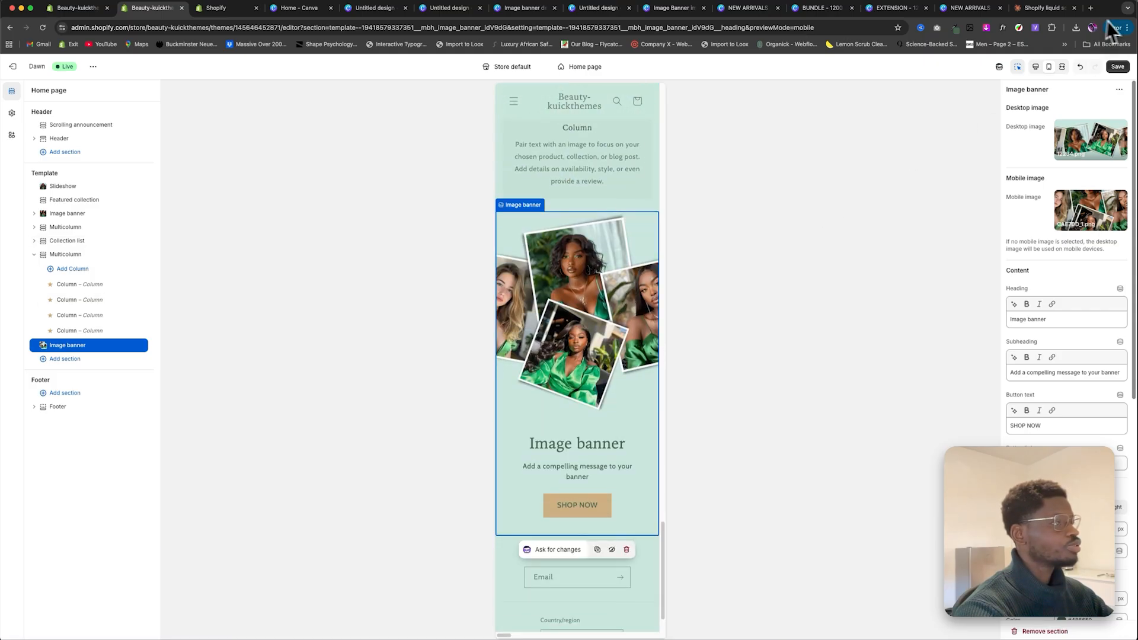
left_click(1035, 66)
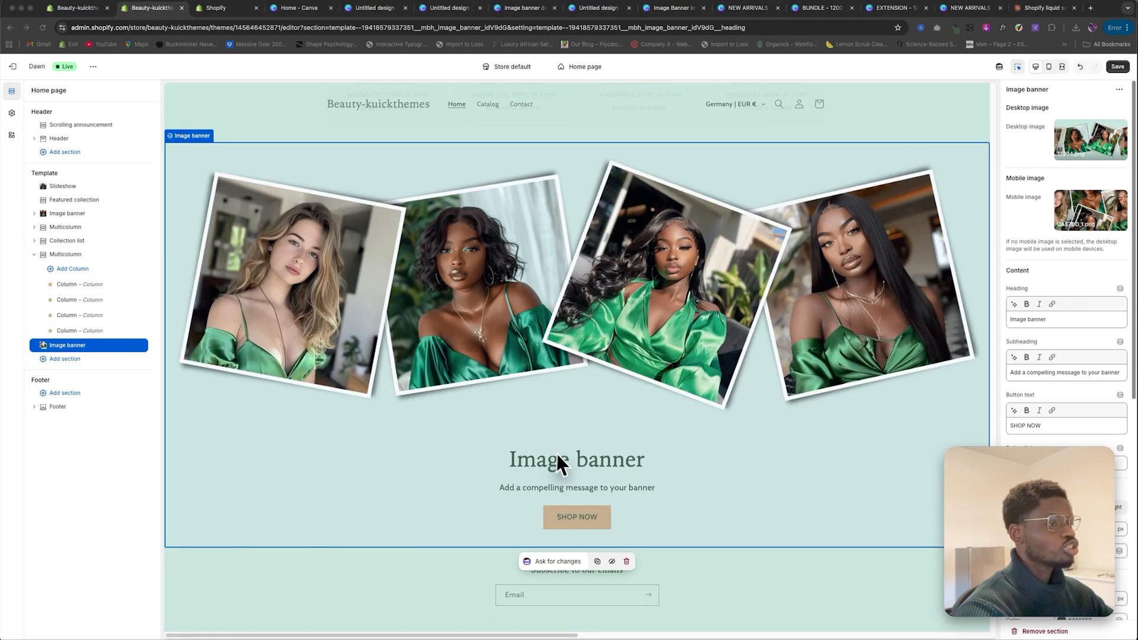
Step: Add an Email signup section below the last Image banner with color scheme Scheme 6, and save the theme
left_click(70, 359)
scroll(216, 517, "down", 1)
left_click(206, 524)
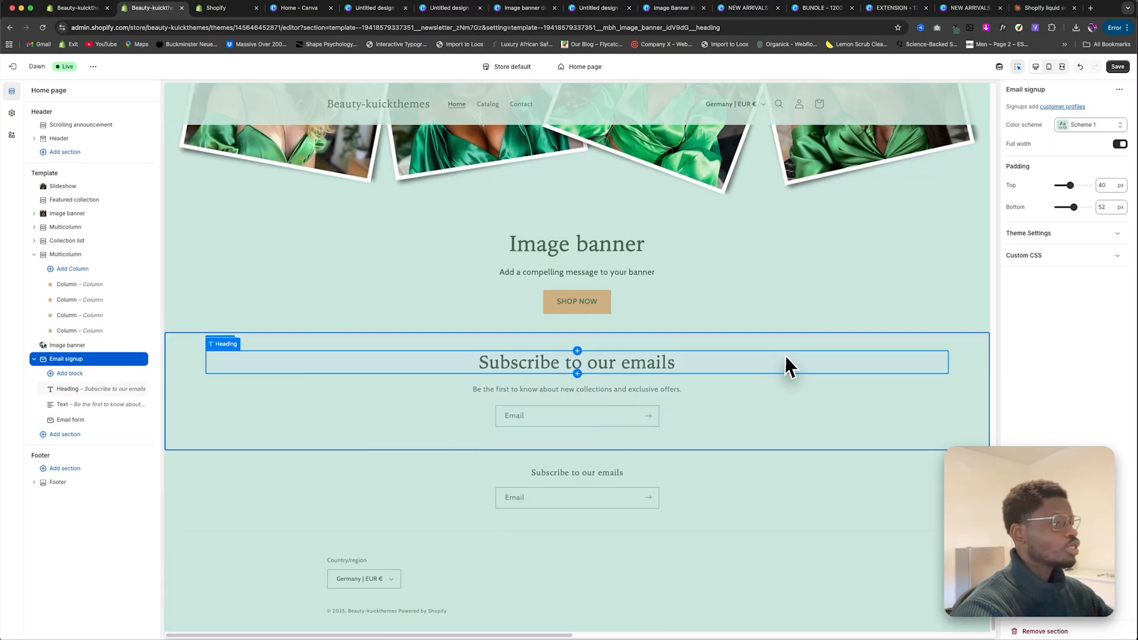
left_click(1074, 125)
left_click(1058, 267)
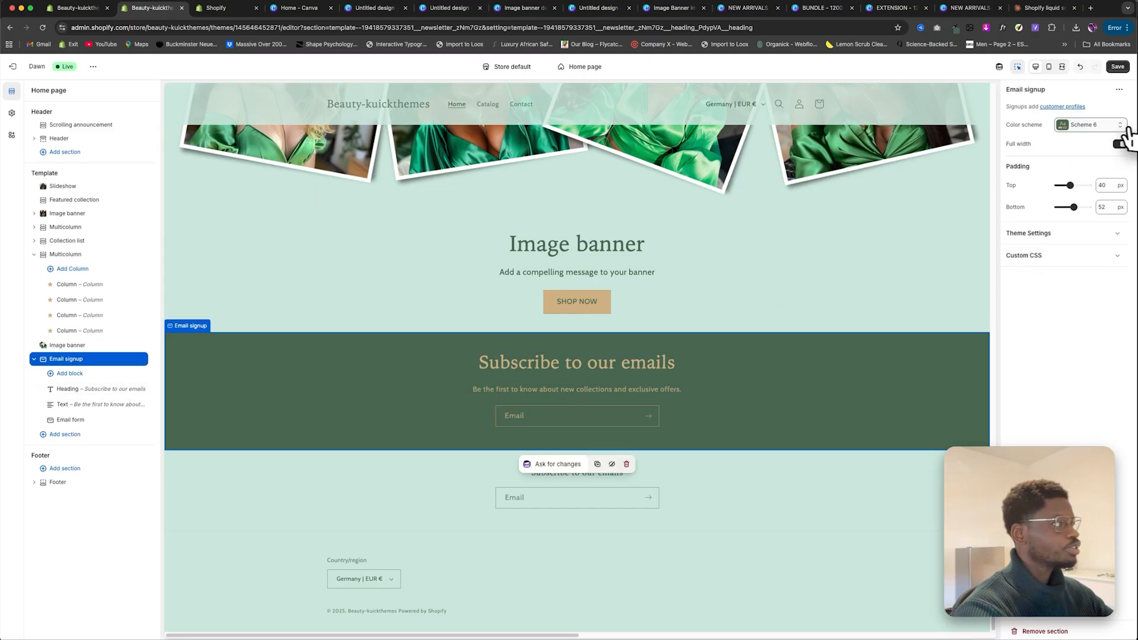
left_click(1117, 66)
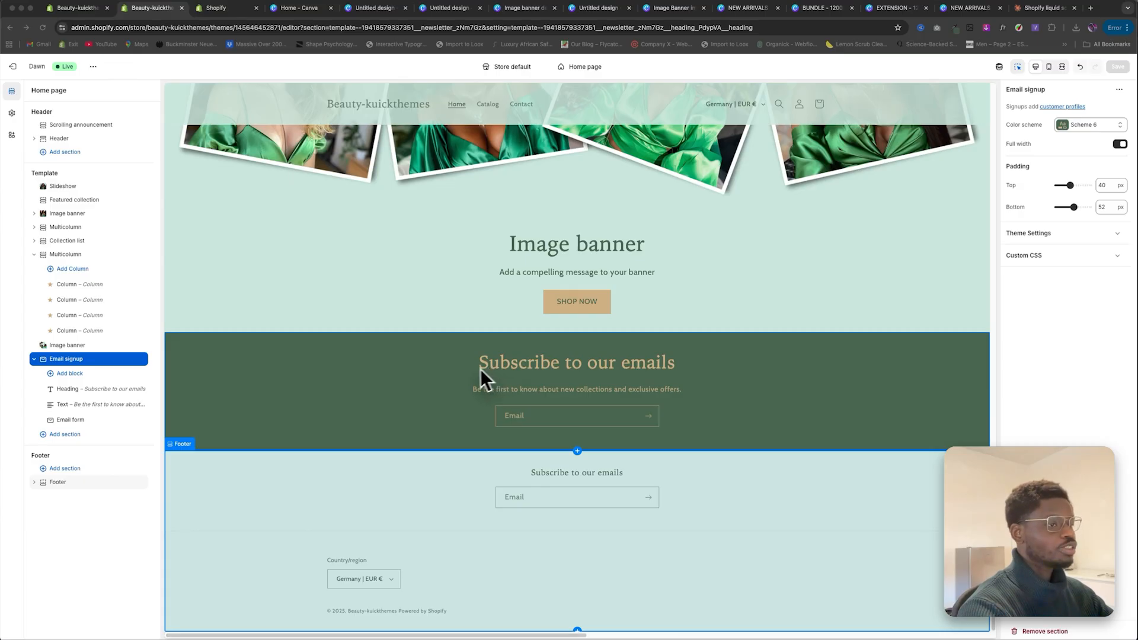
Step: Add a Multirow section below the Email signup section and delete its third row
left_click(66, 435)
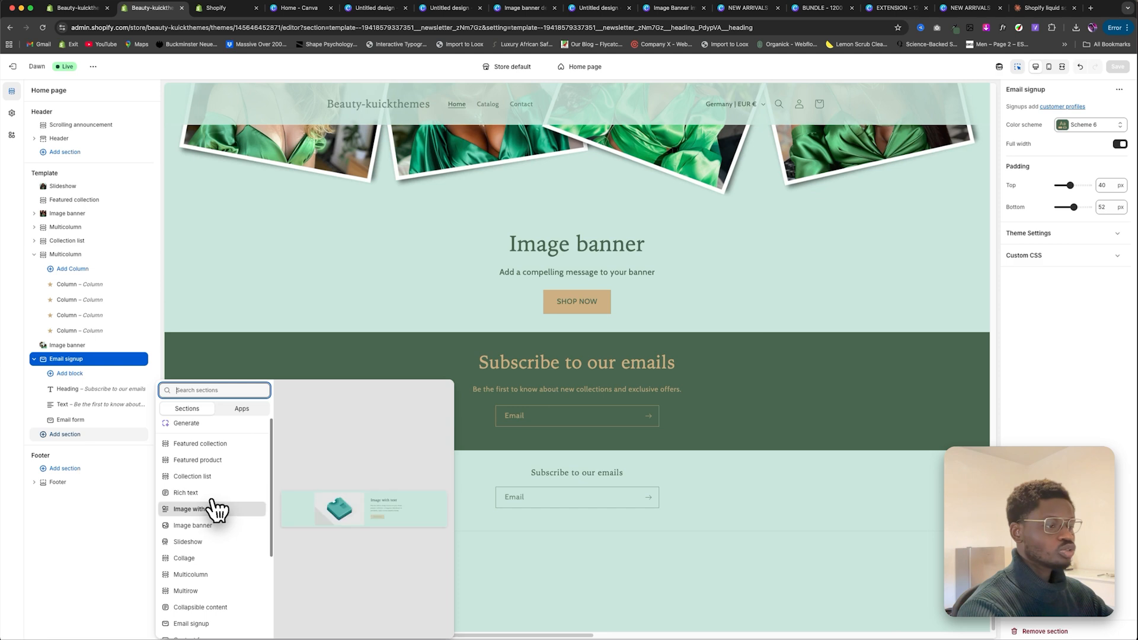
scroll(216, 508, "down", 3)
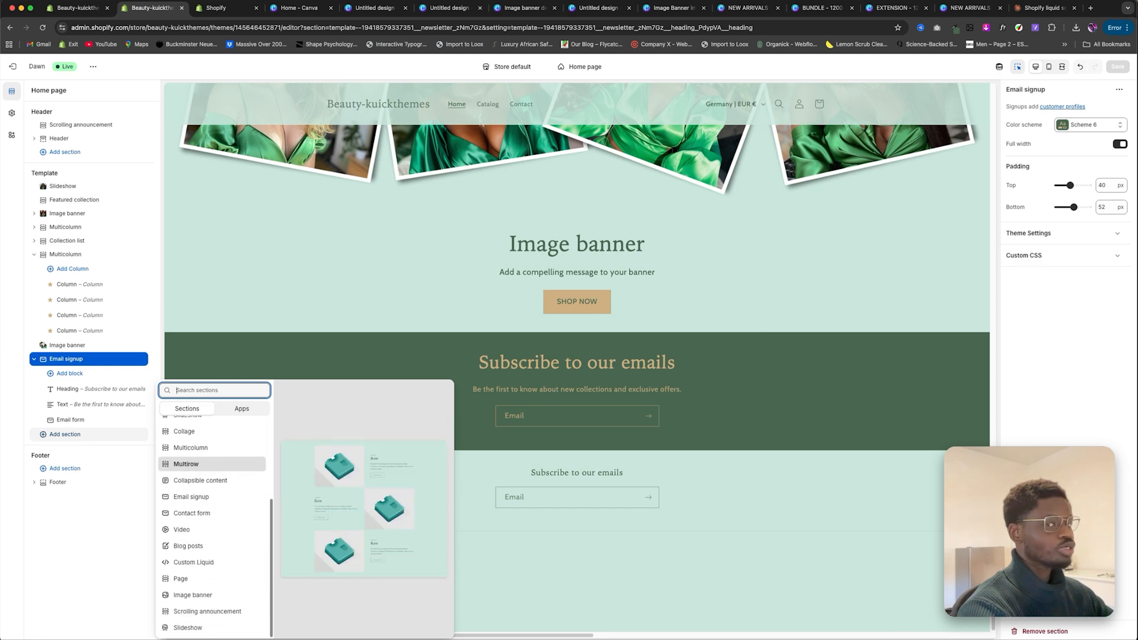
left_click(201, 465)
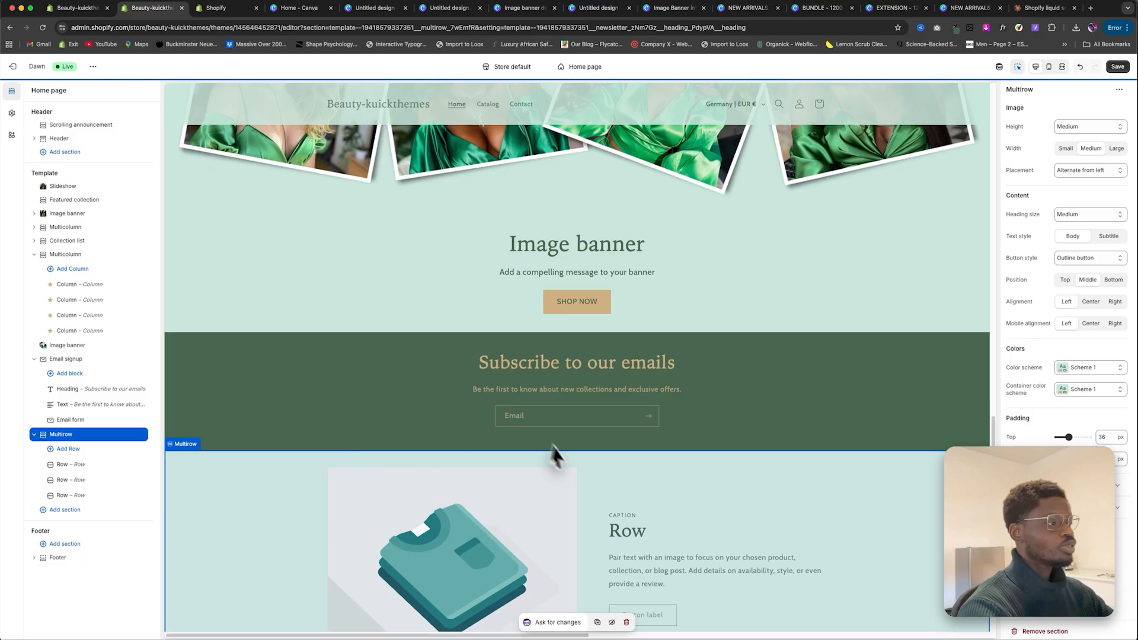
scroll(609, 471, "down", 3)
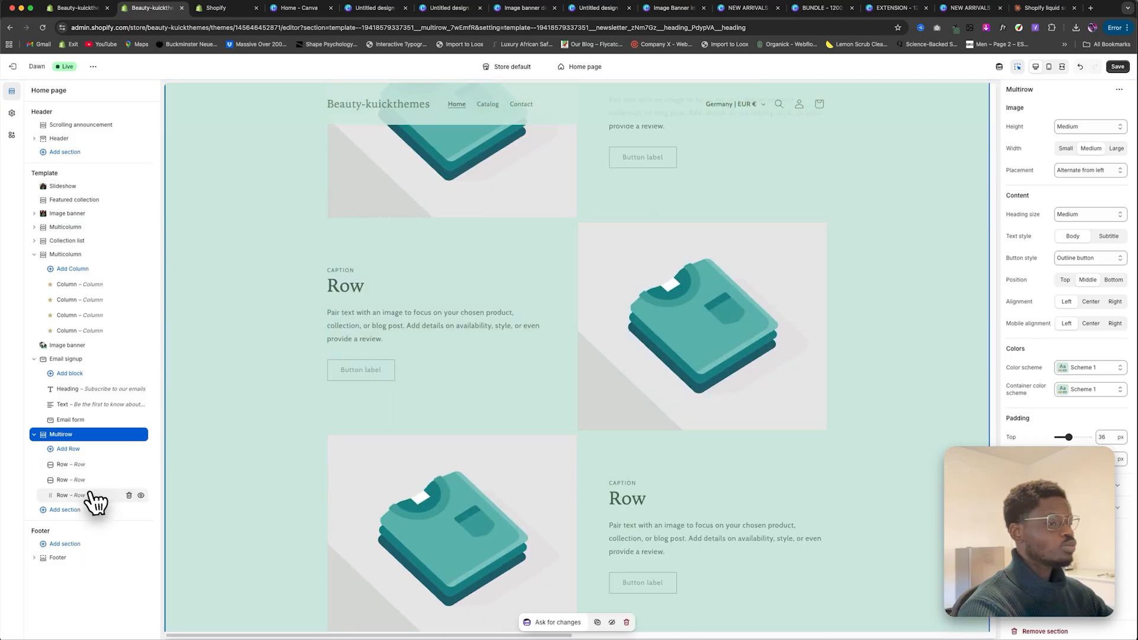
left_click(135, 495)
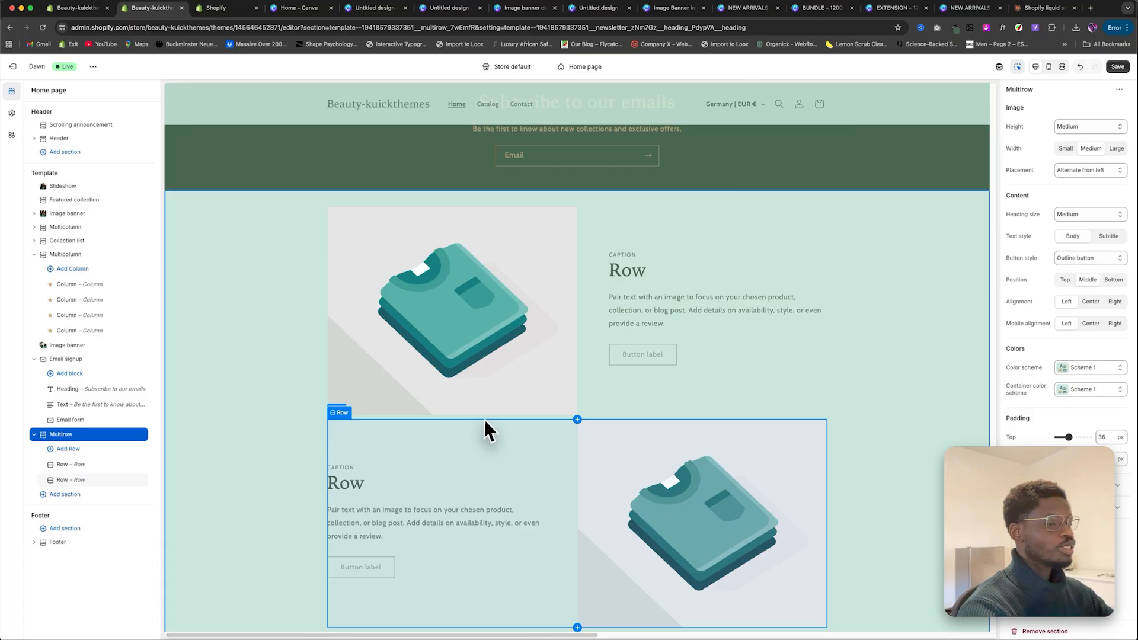
scroll(485, 419, "up", 1)
scroll(462, 364, "up", 1)
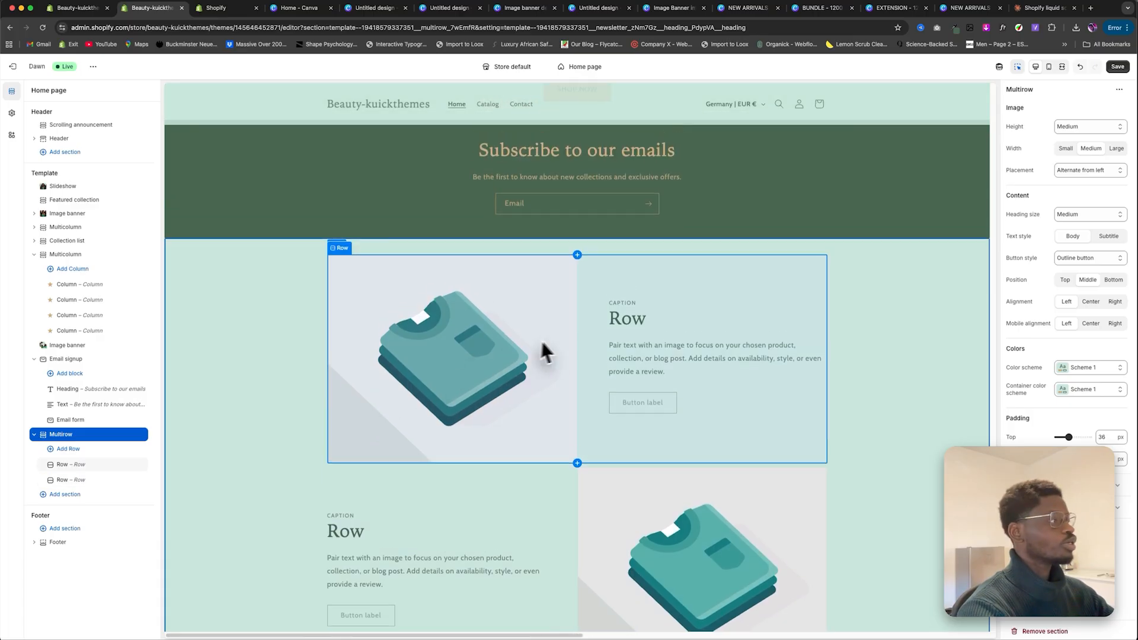
Step: Set the first Multirow row's image to the smiling woman with long curly hair against a green backdrop
left_click(477, 362)
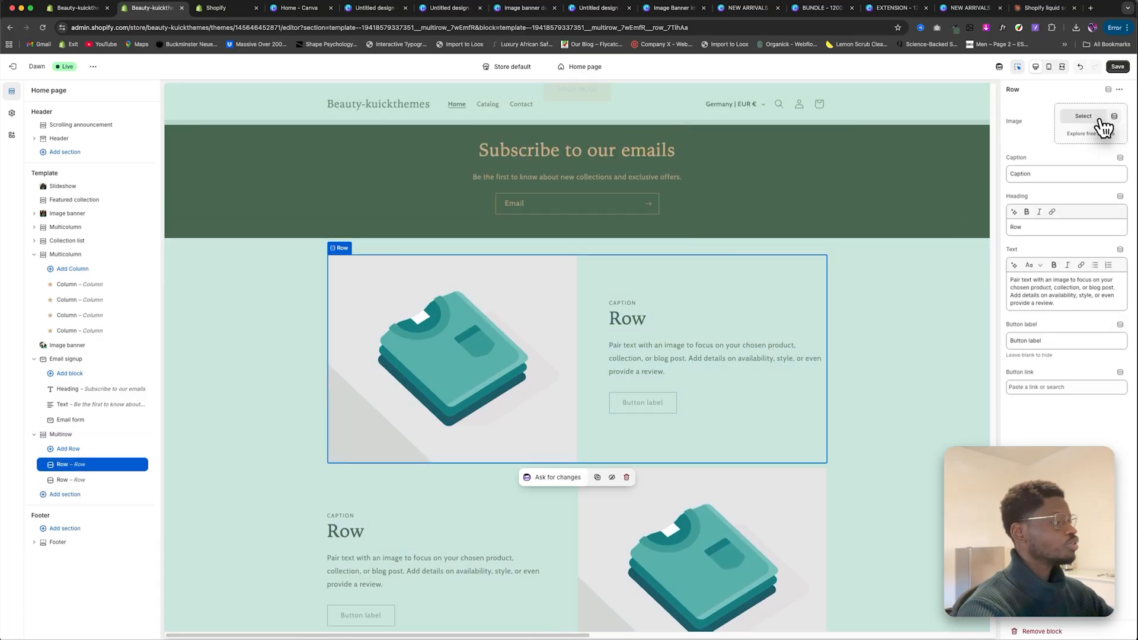
left_click(1101, 122)
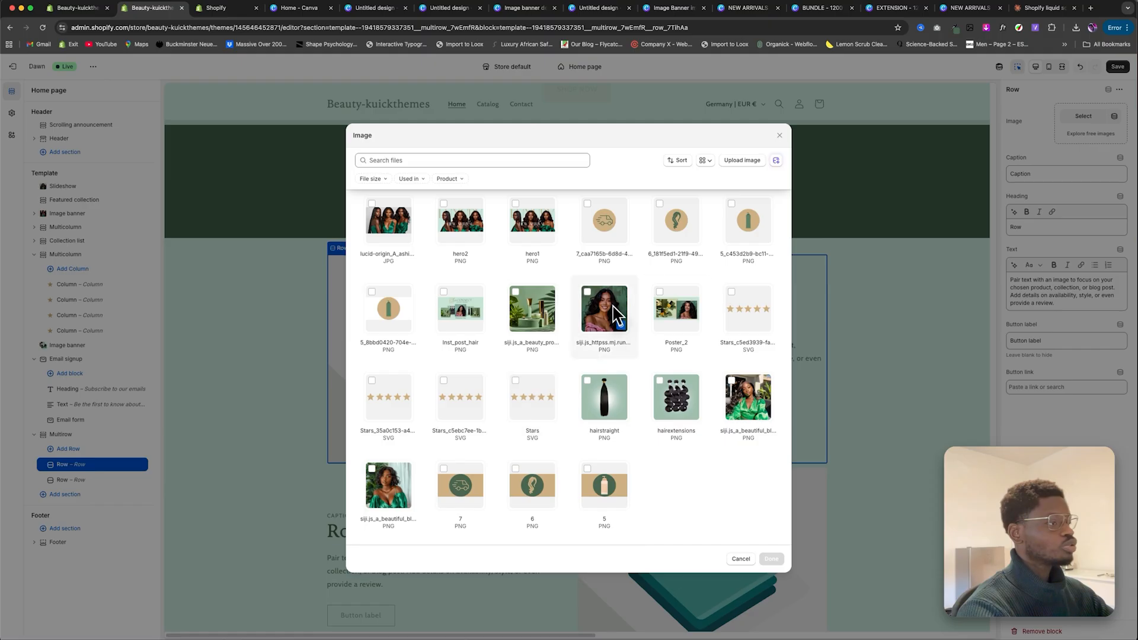
left_click(616, 314)
left_click(771, 559)
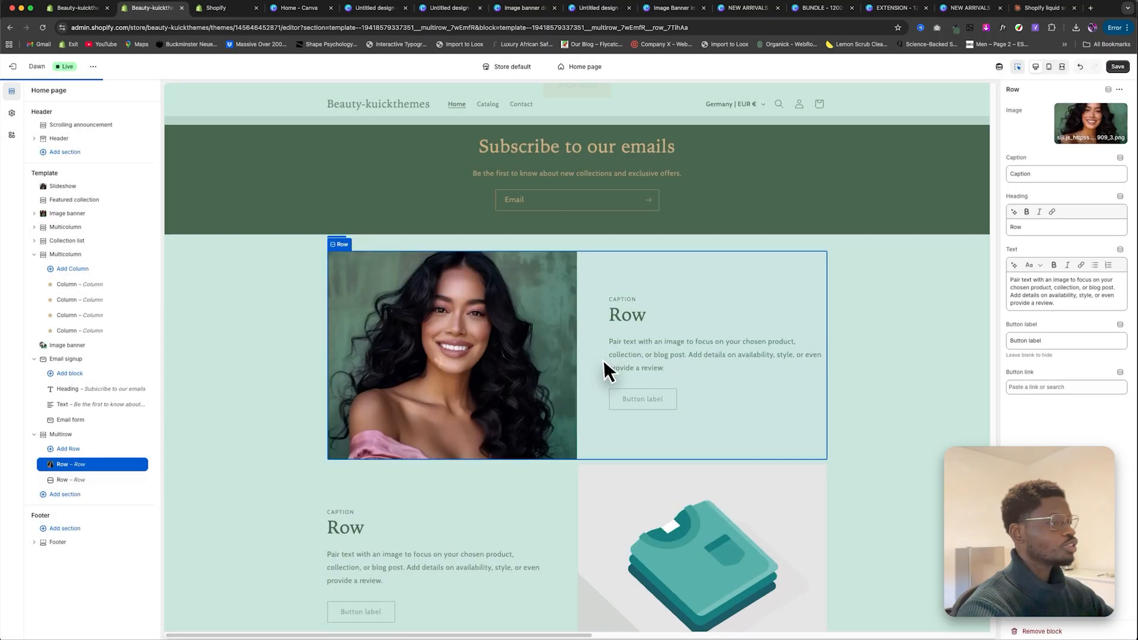
Step: Set the second Multirow row's image to the green beauty product photo with palm leaves
scroll(607, 370, "down", 4)
left_click(687, 323)
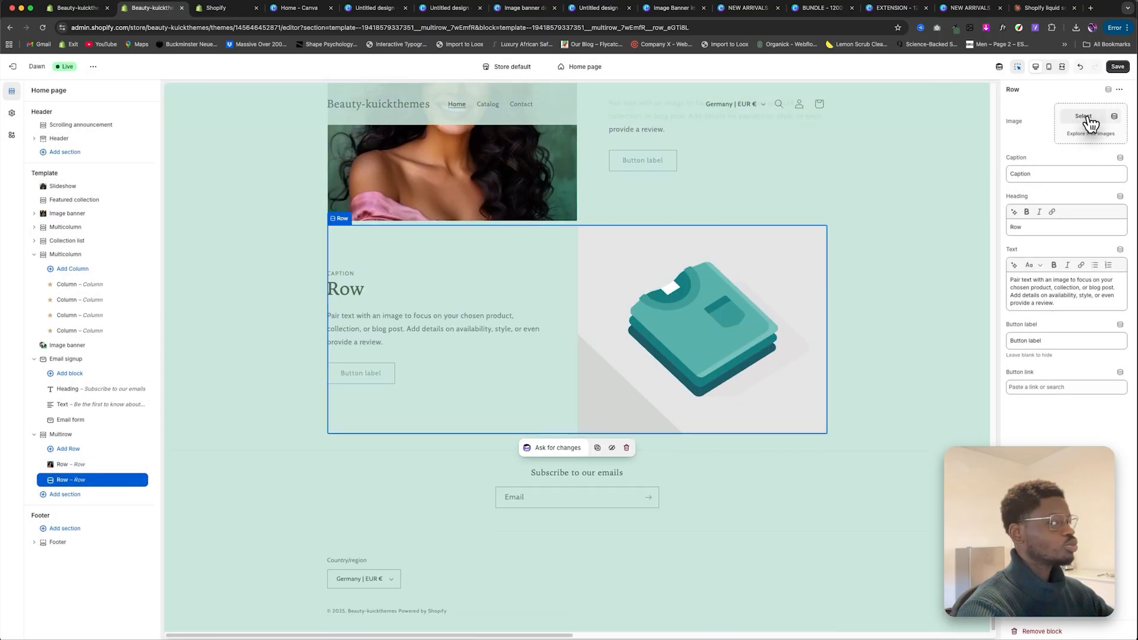
left_click(1084, 117)
scroll(573, 426, "down", 5)
left_click(532, 308)
left_click(771, 558)
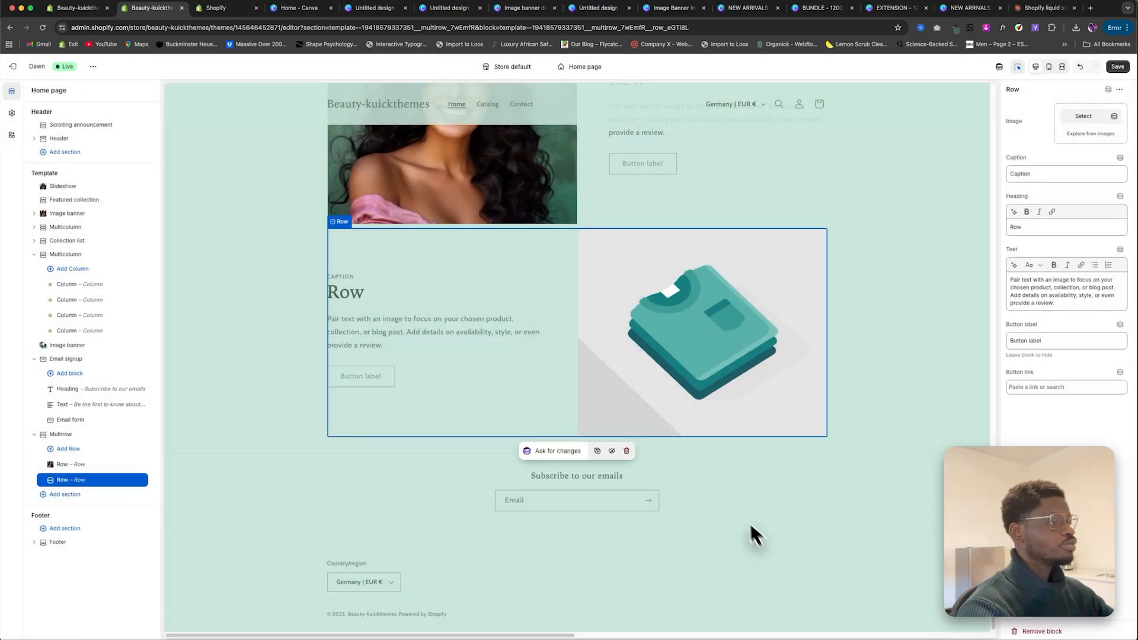
Step: Replace the first Multirow row's heading with "BLOG POSTPOST"
scroll(666, 343, "up", 5)
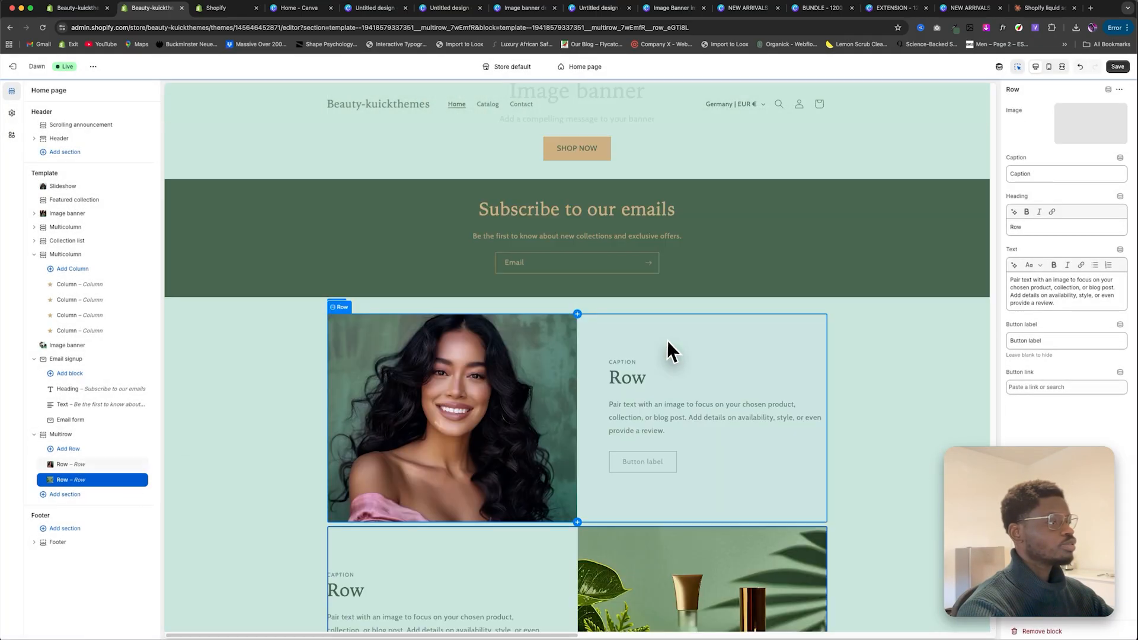
left_click(668, 425)
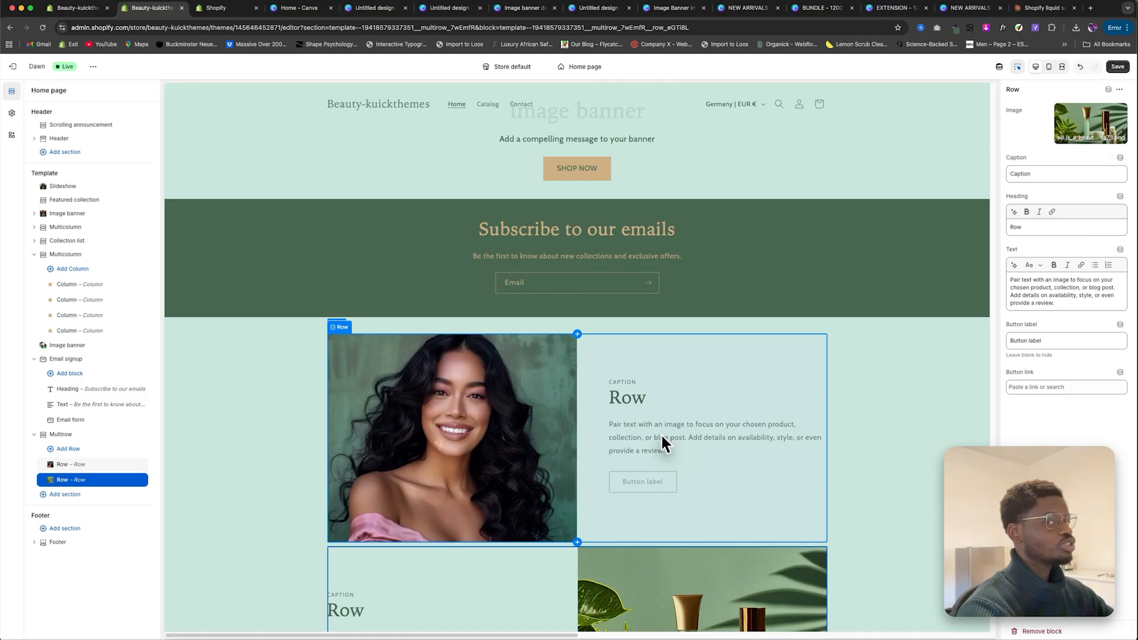
double_click(1025, 226)
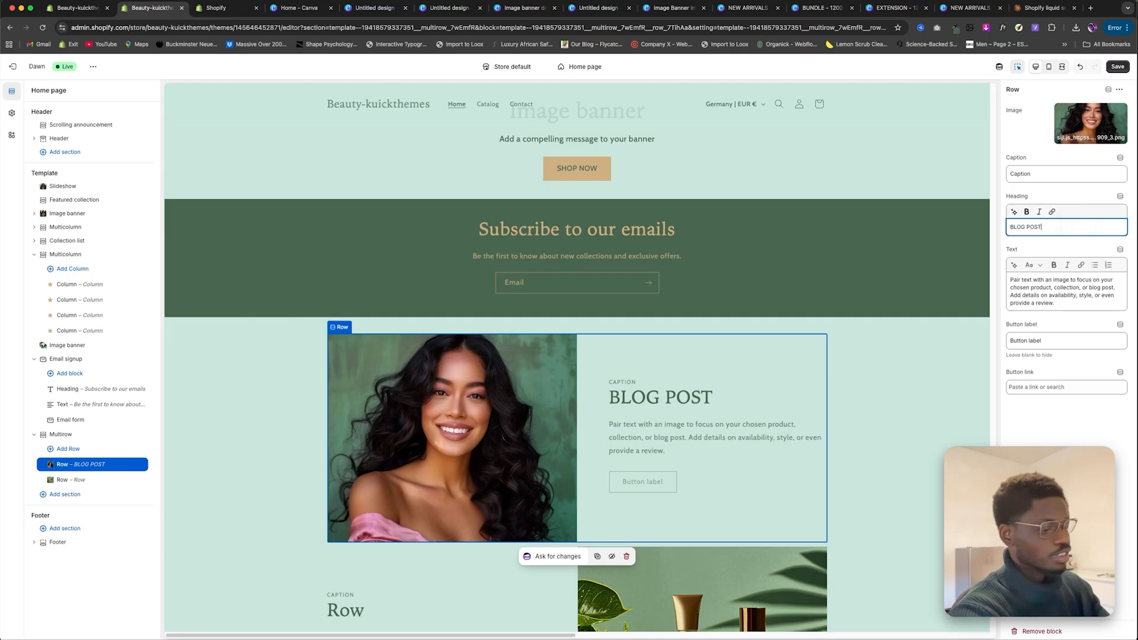
type("POST")
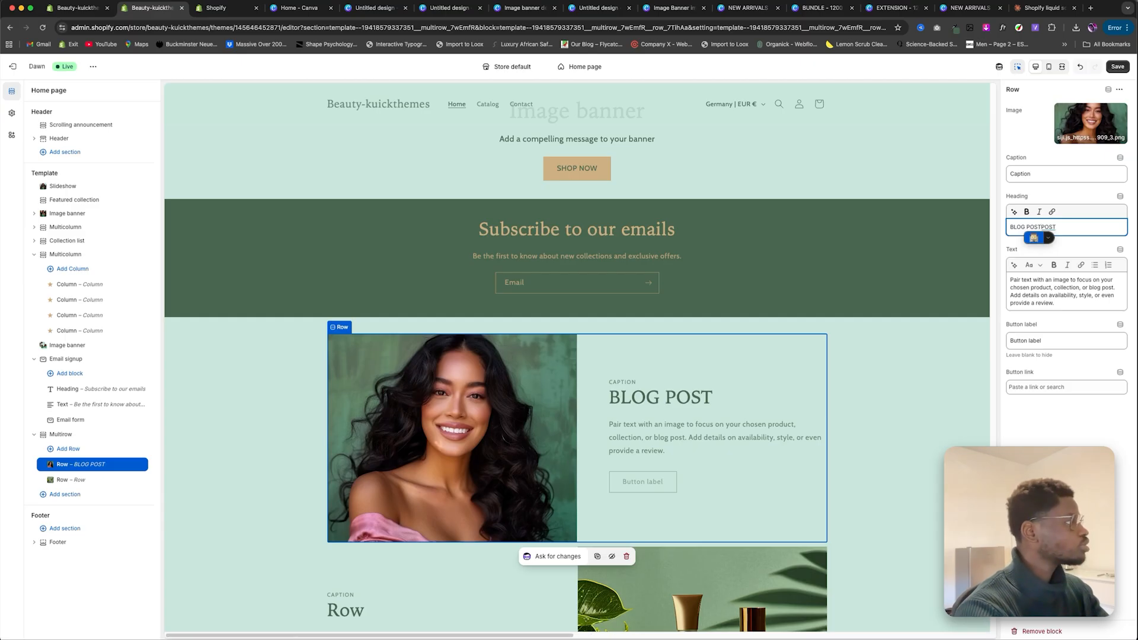
Step: Correct the first Multirow row's heading to "BLOG POST ✦" by adding the star symbol and removing the duplicate word, and copy the heading
key("ctrl+super+space")
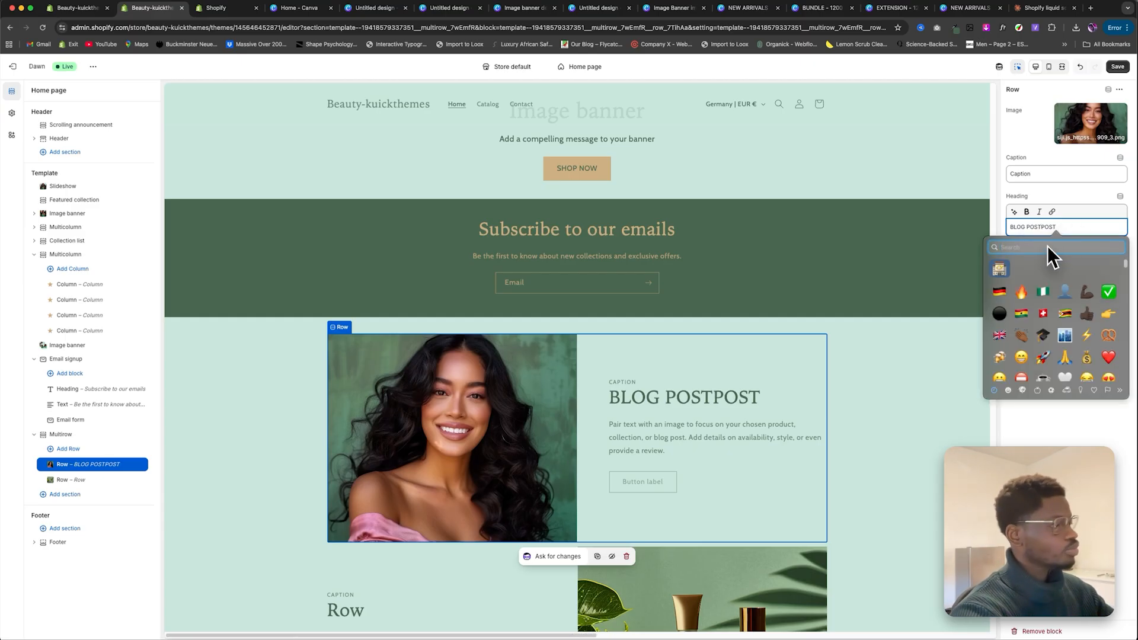
type("star")
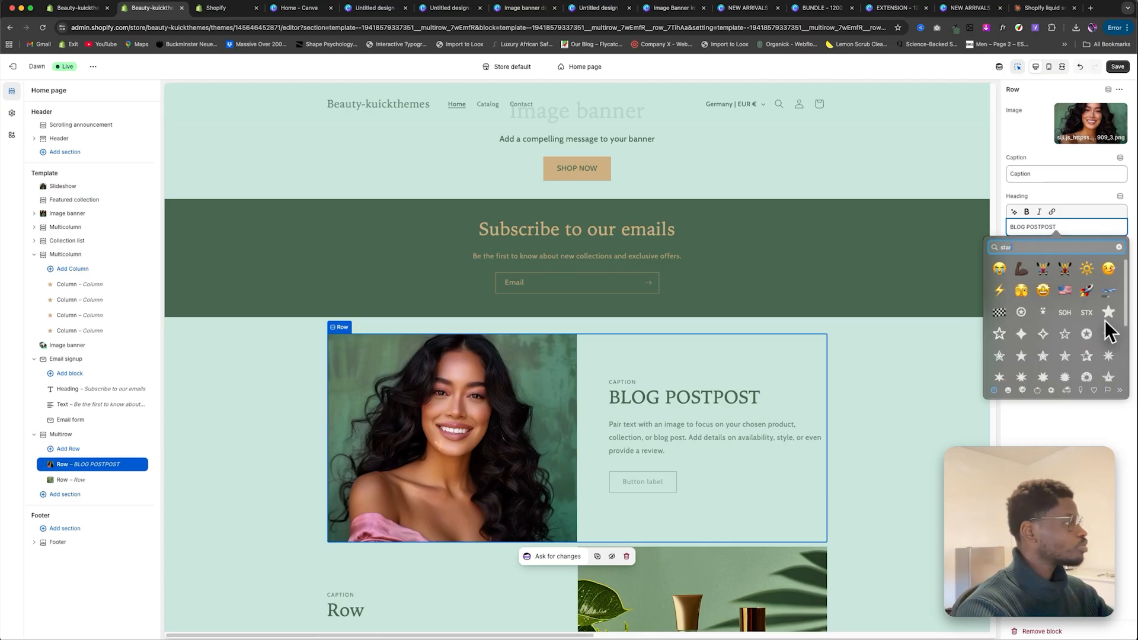
left_click(1022, 338)
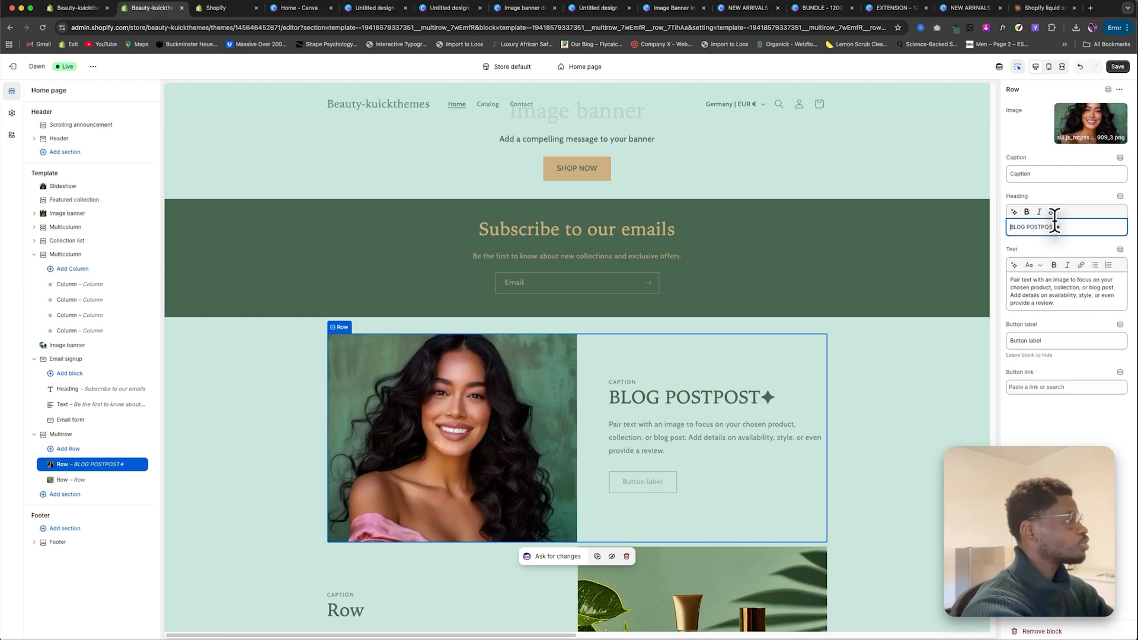
key("BackSpace")
key("BackSpace")
key("BackSpace")
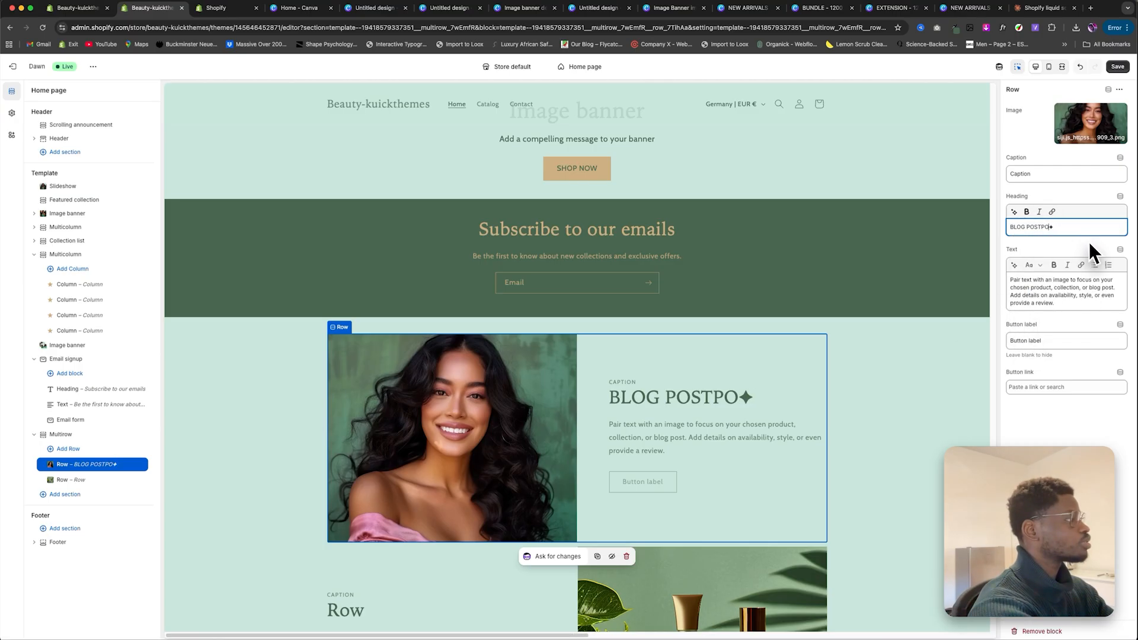
key("BackSpace")
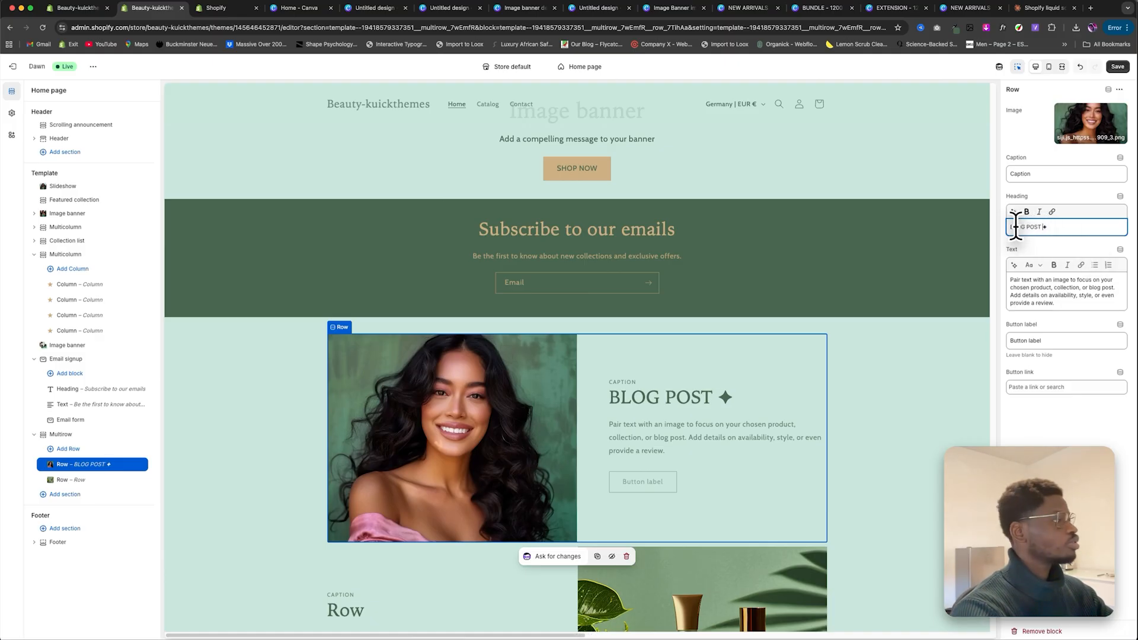
left_click_drag(1047, 227, 998, 227)
key("super+c")
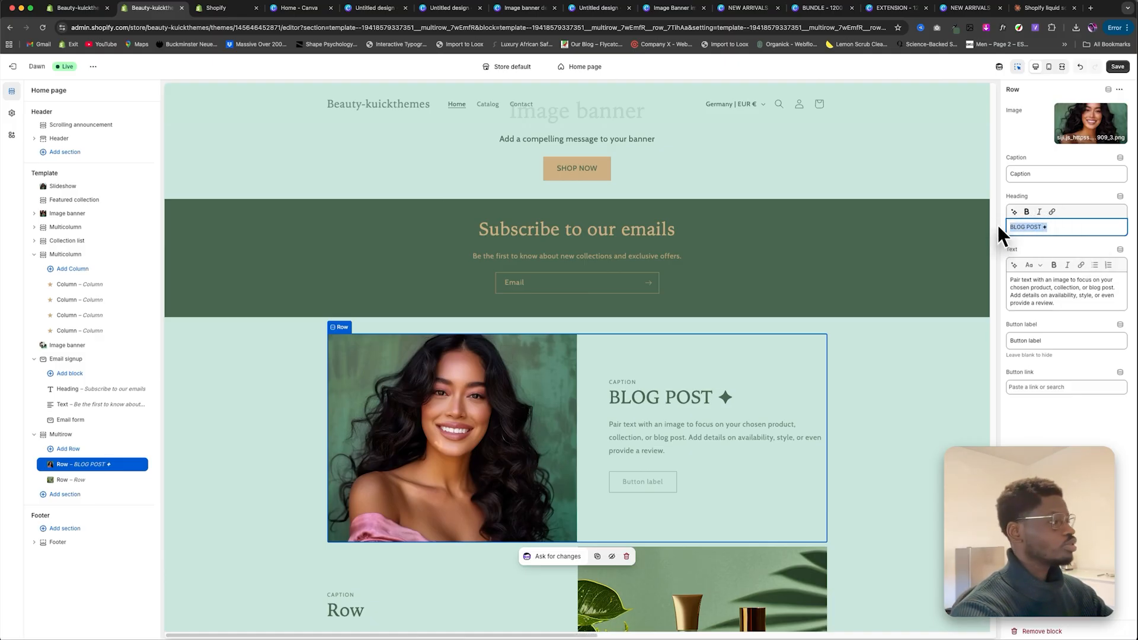
Step: Set the first Multirow row's button label to "SEE POST" and link the button to the News blog
left_click_drag(1057, 340, 974, 315)
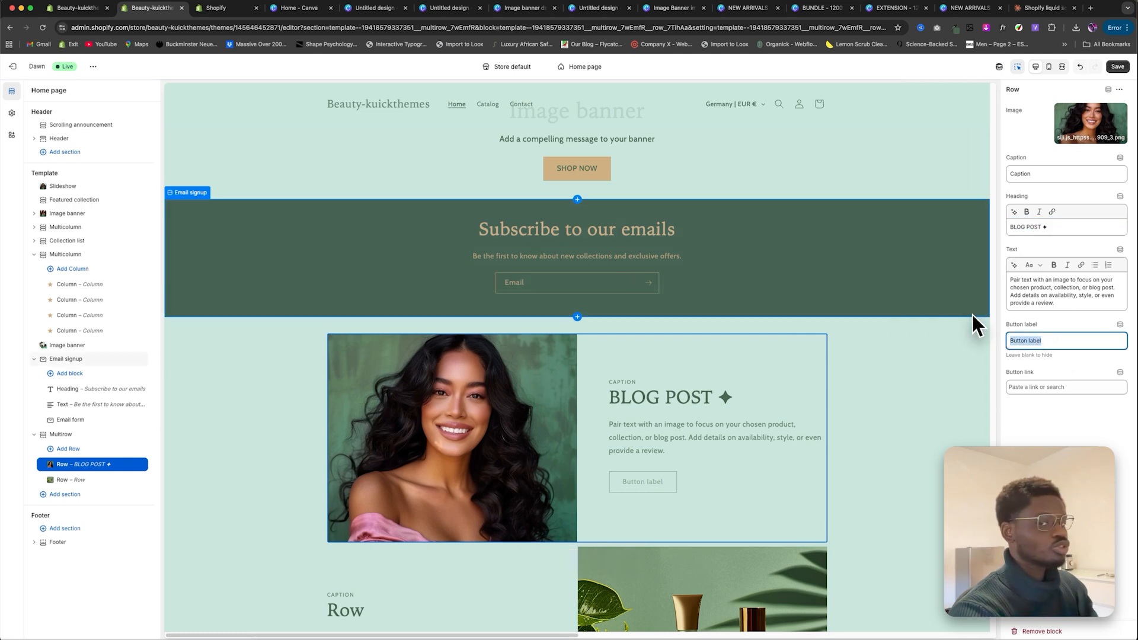
type("SEE")
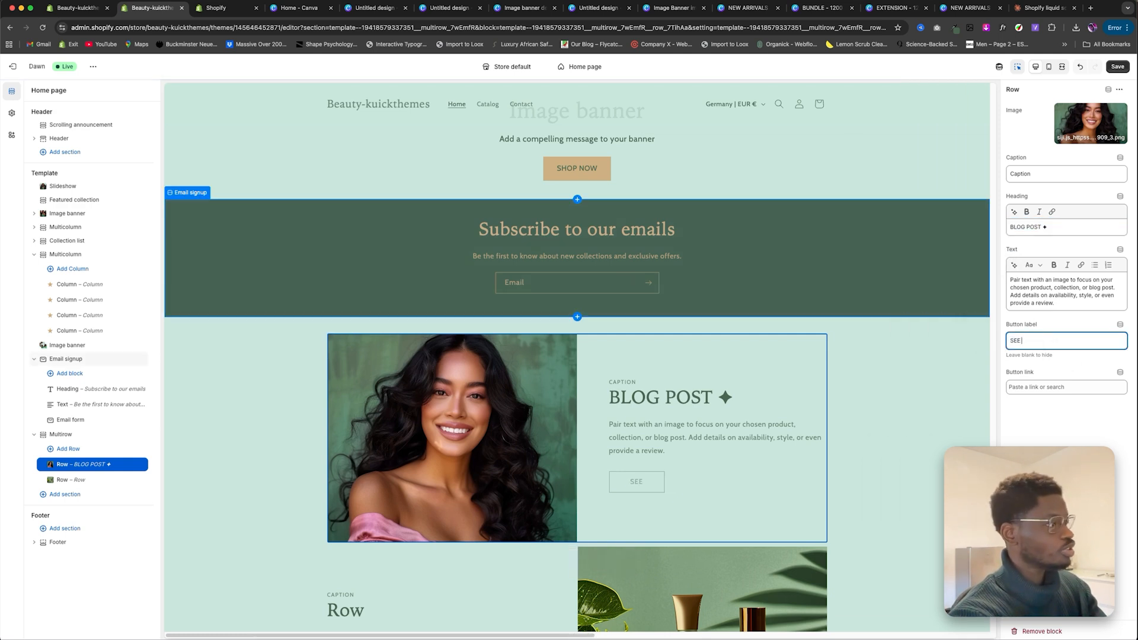
type(" POST")
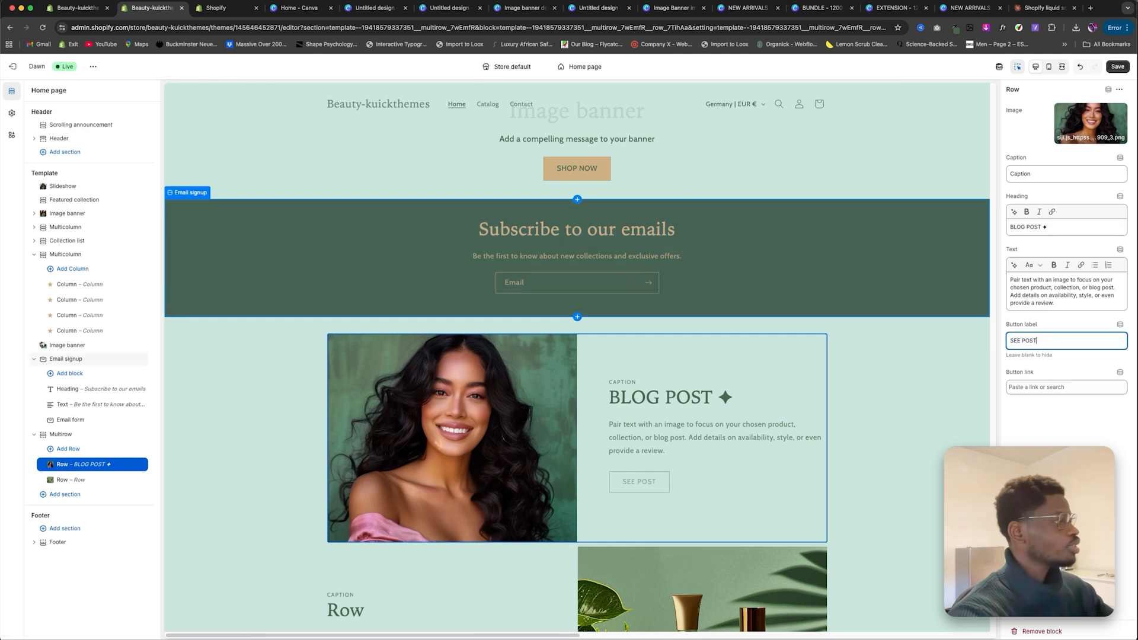
left_click(1022, 387)
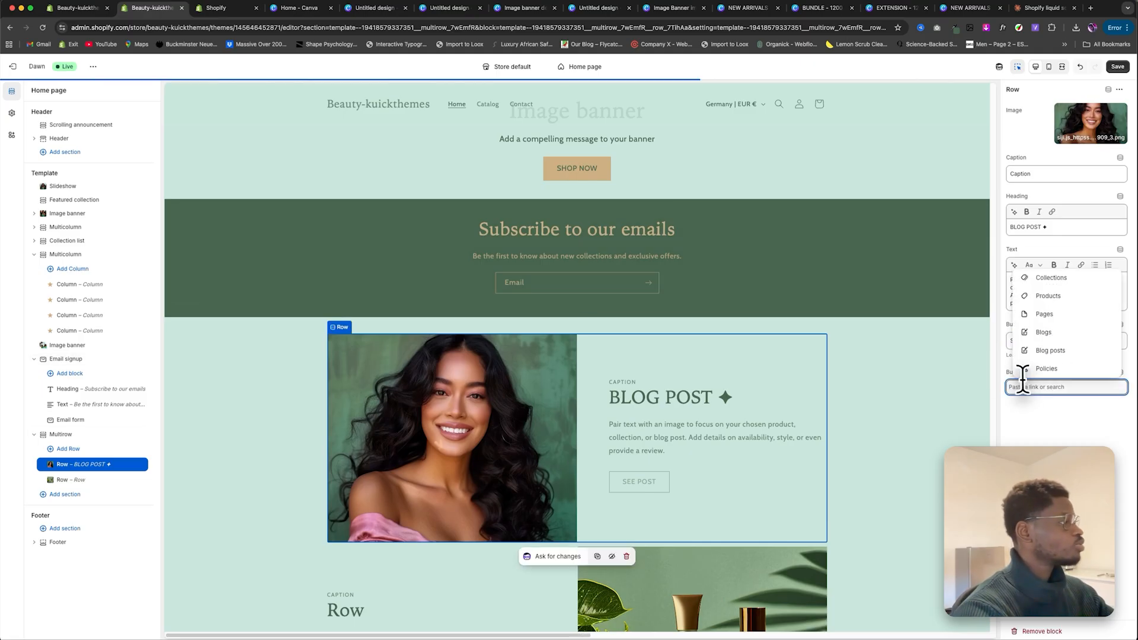
left_click(1048, 350)
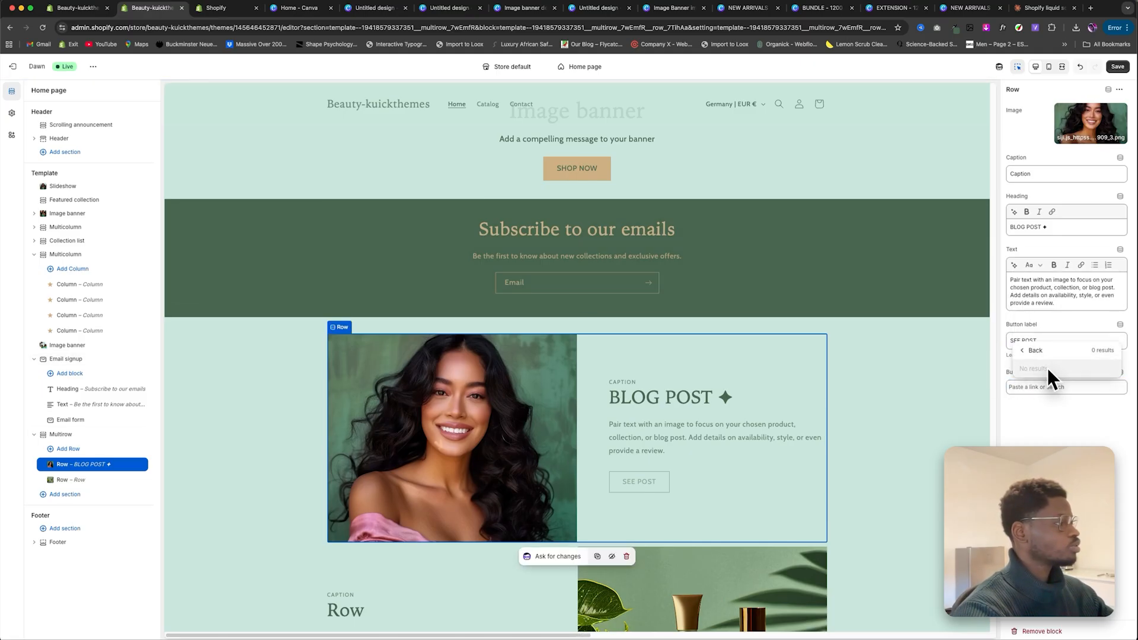
left_click(1041, 350)
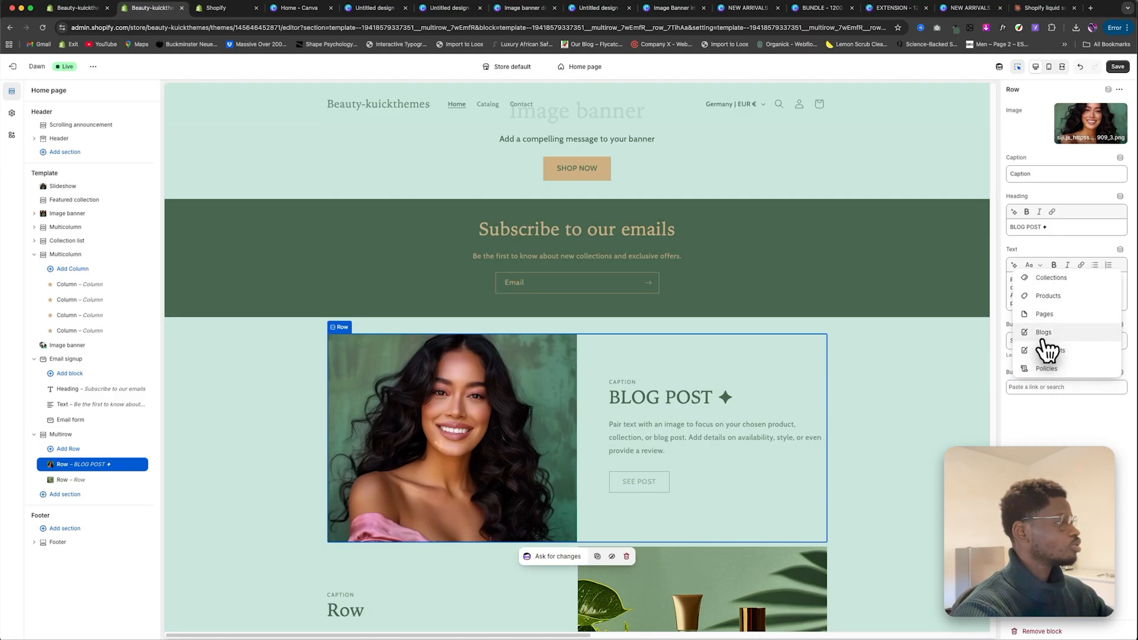
left_click(1042, 333)
left_click(1044, 368)
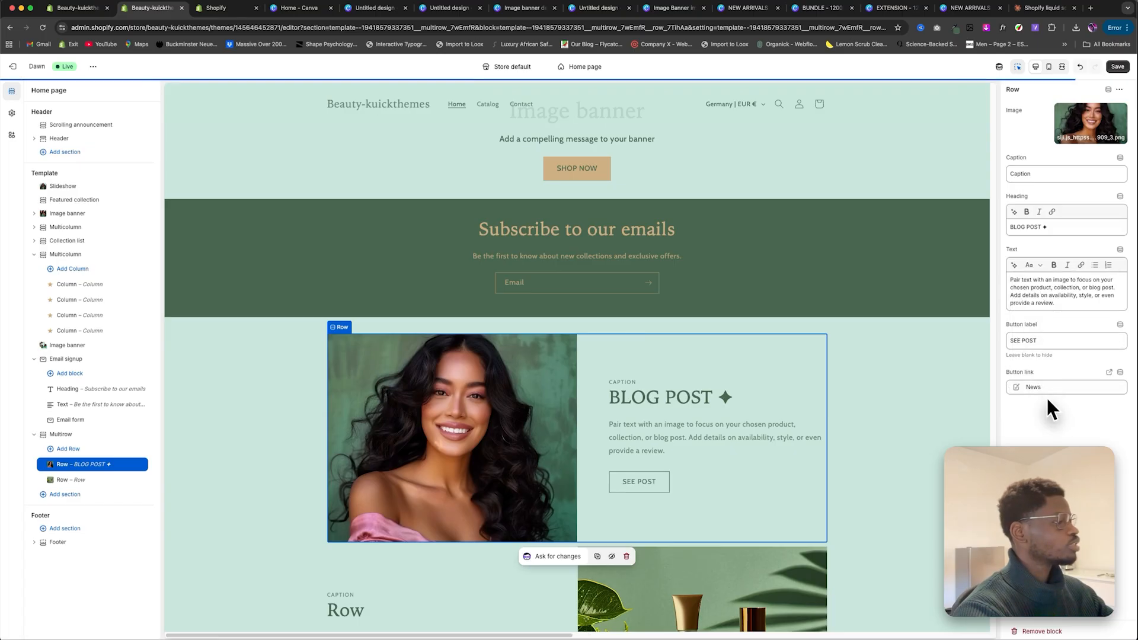
Step: Replace the second Multirow row's heading with the copied "BLOG POST ✦"
scroll(705, 454, "down", 5)
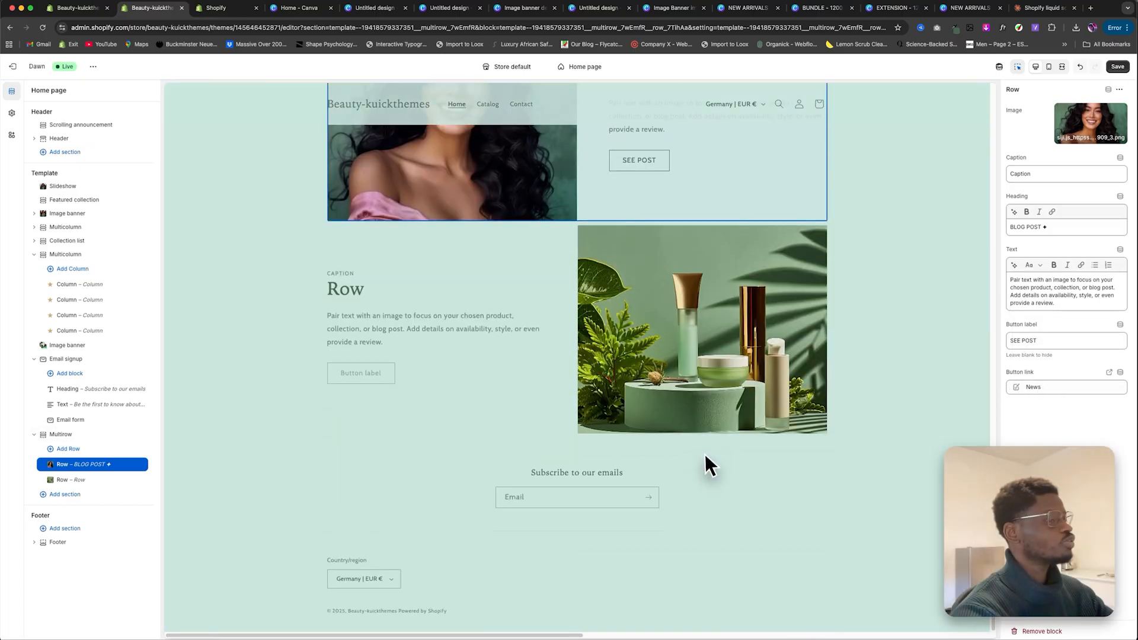
left_click(500, 338)
double_click(1016, 227)
key("super+v")
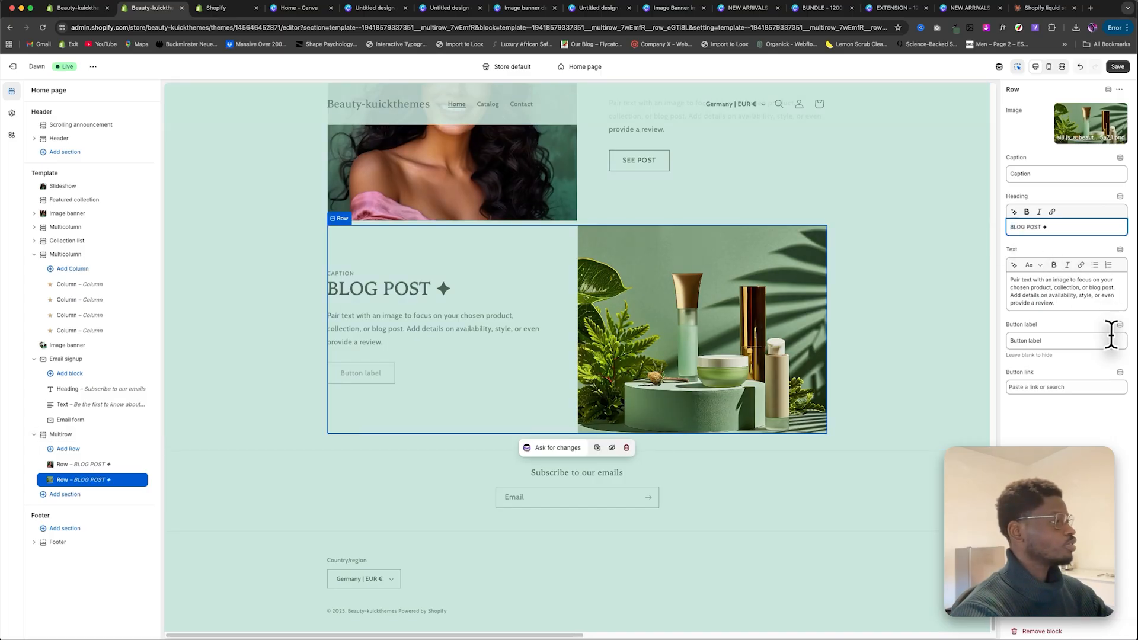
Step: Give the second Multirow row a "SEE POST" button linked to the News blog and save the home page
triple_click(1066, 343)
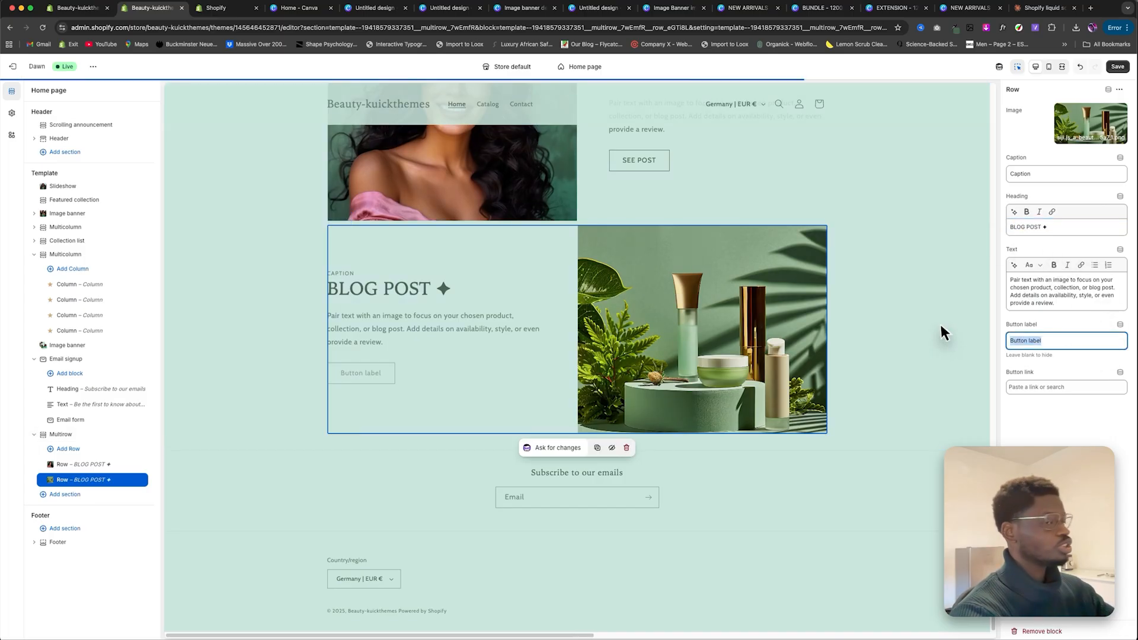
type("SEE")
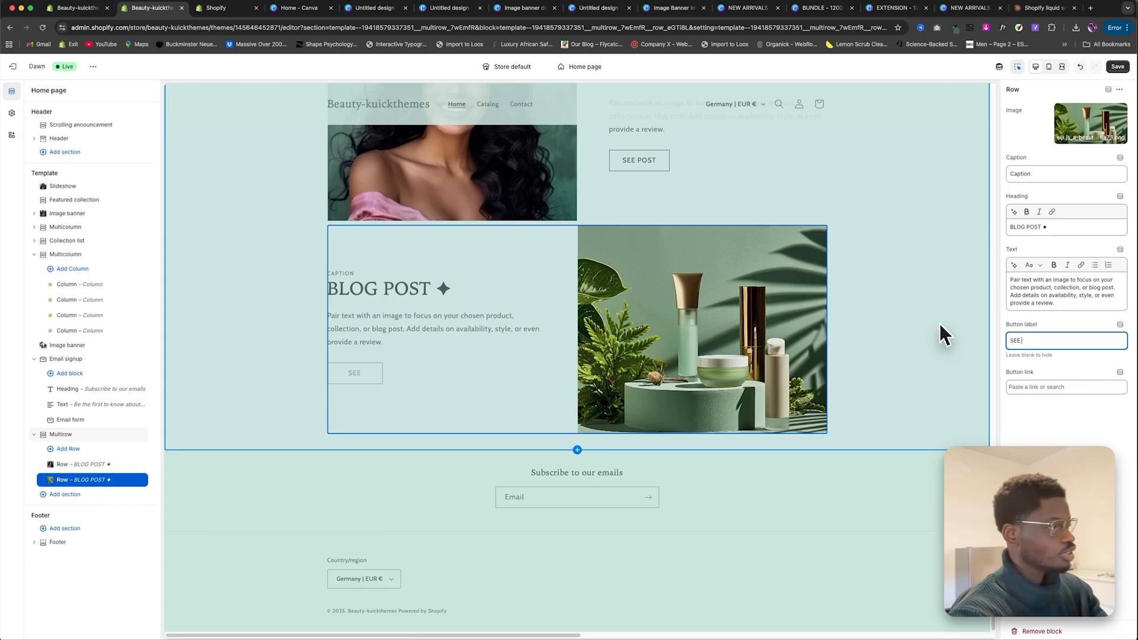
type(" POST")
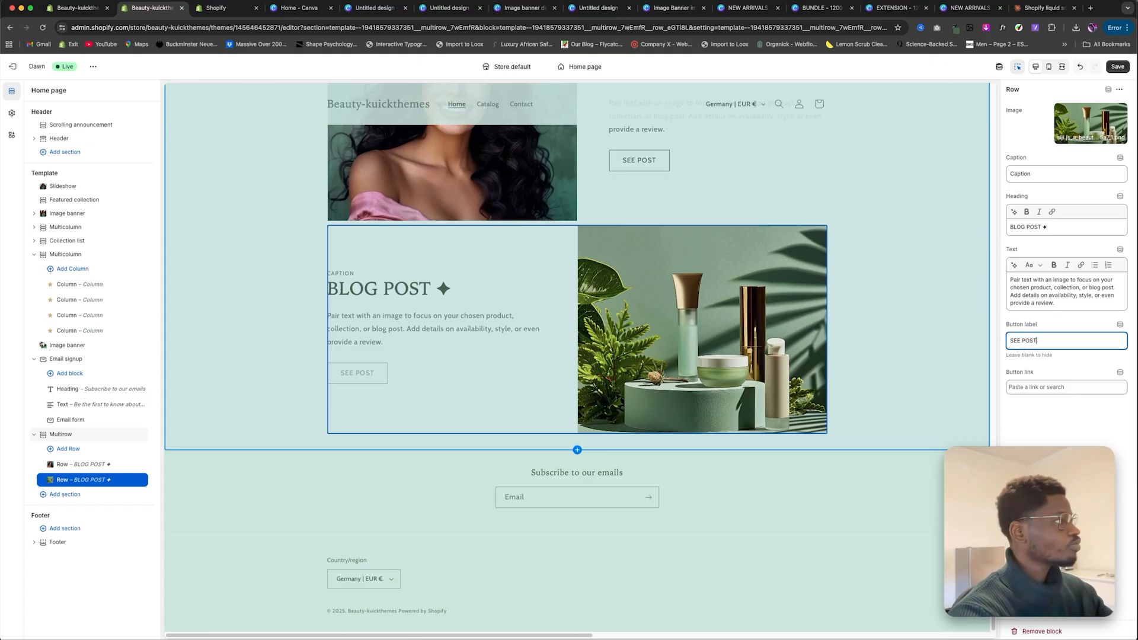
left_click(1019, 386)
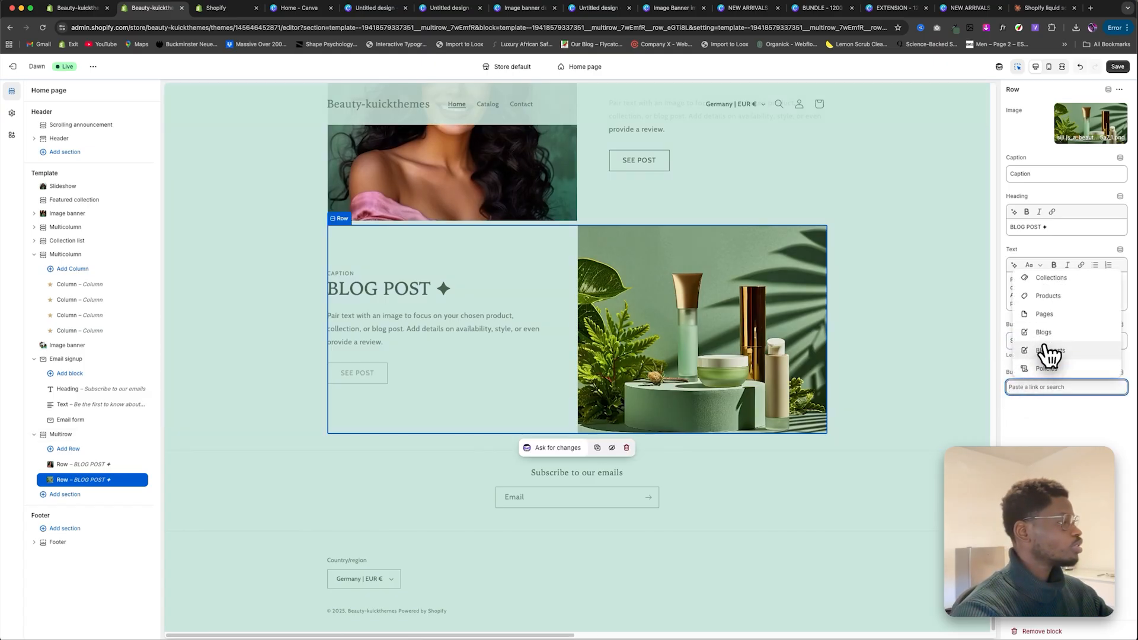
left_click(1043, 332)
left_click(1037, 370)
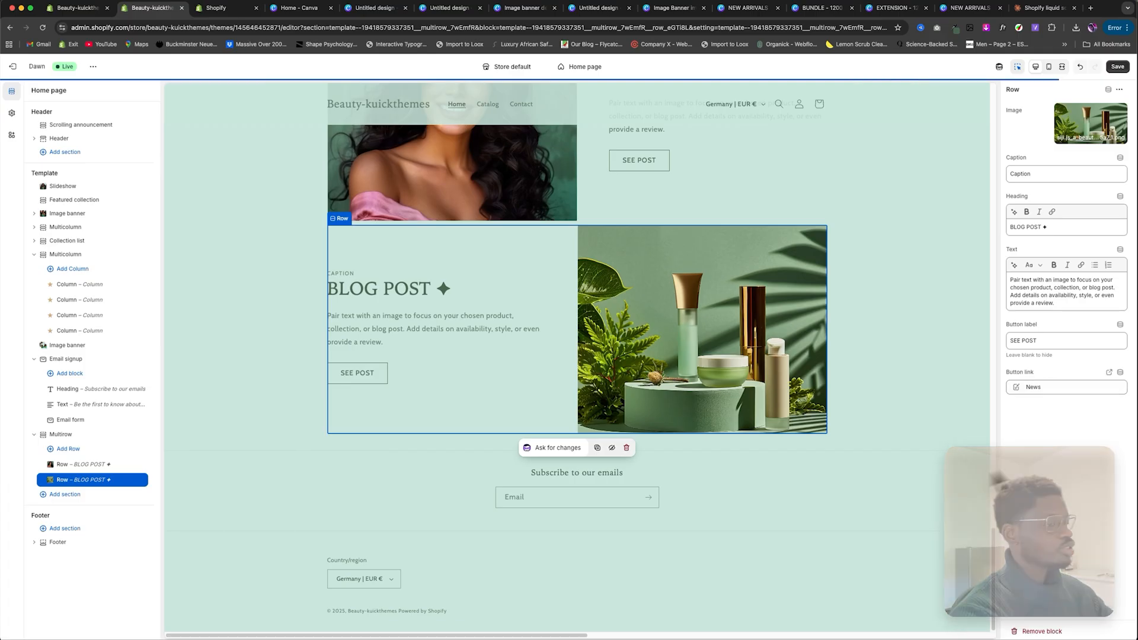
left_click(1119, 67)
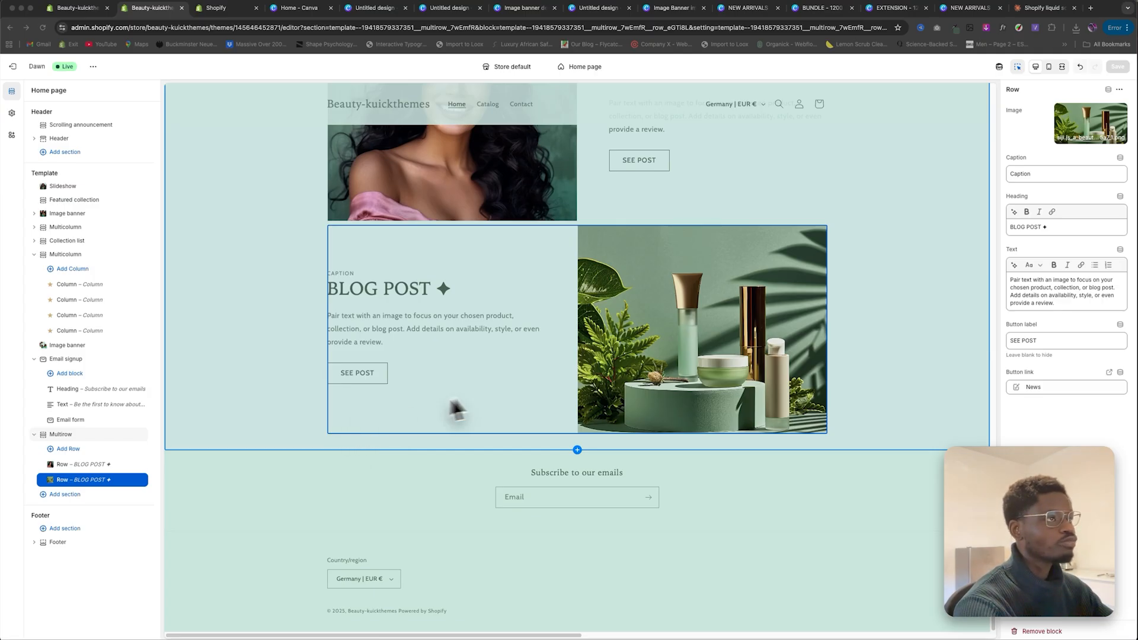
Step: Open the Dawn theme's code editor and expand the sections folder
left_click(94, 67)
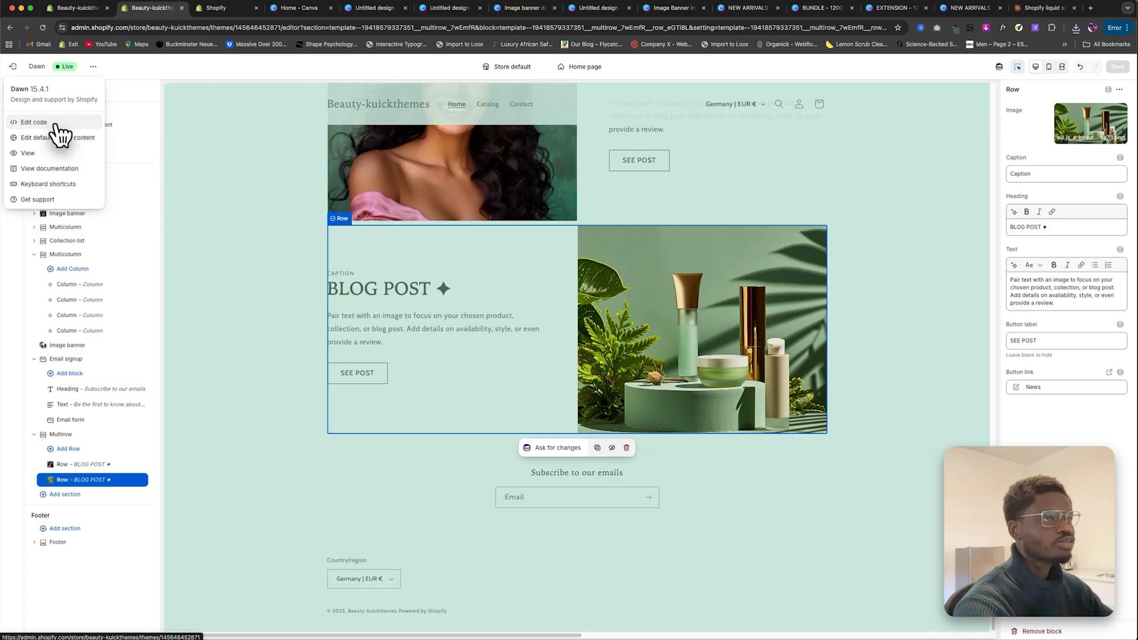
left_click(36, 122)
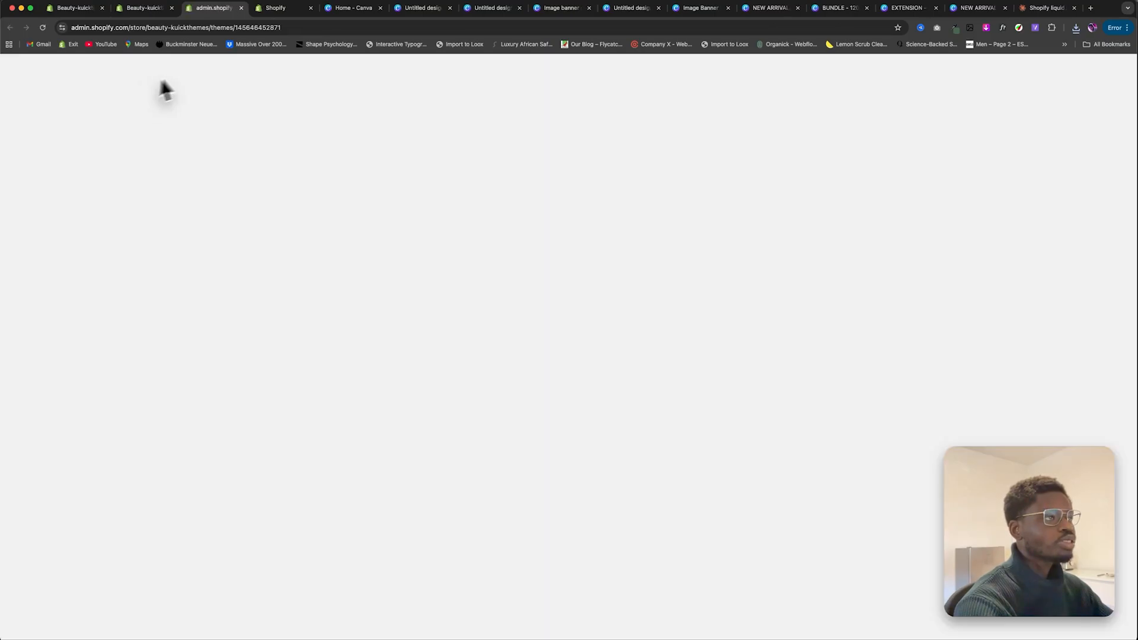
left_click(53, 141)
left_click(52, 141)
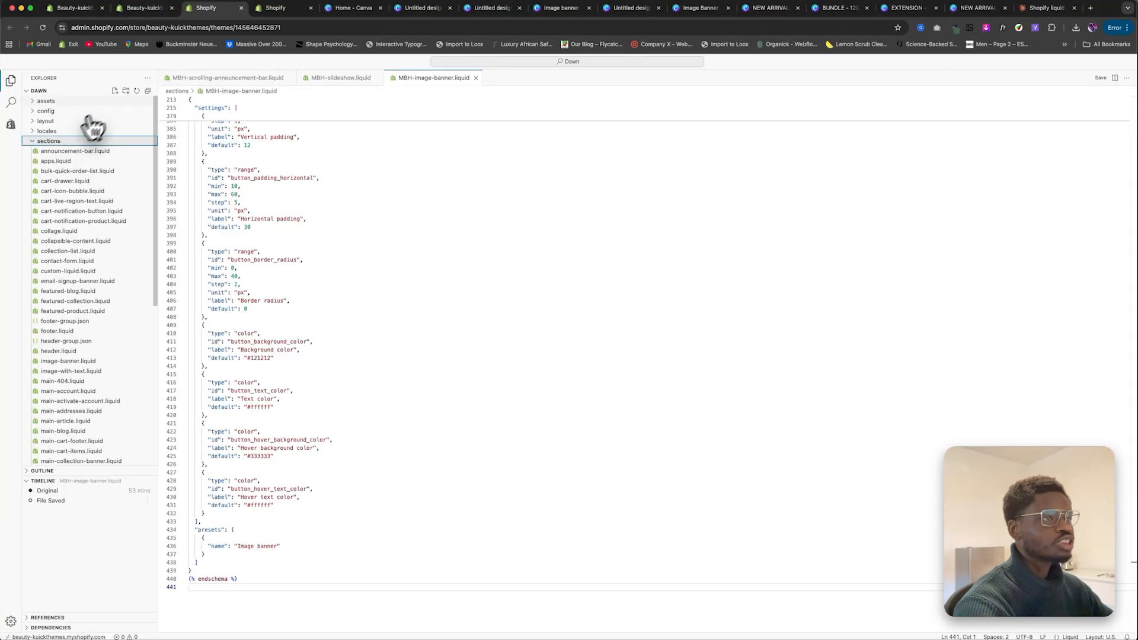
Step: Create the file MBH-scrolling-images.liquid in the sections folder and save it with the copied scrolling images code pasted in
left_click(115, 90)
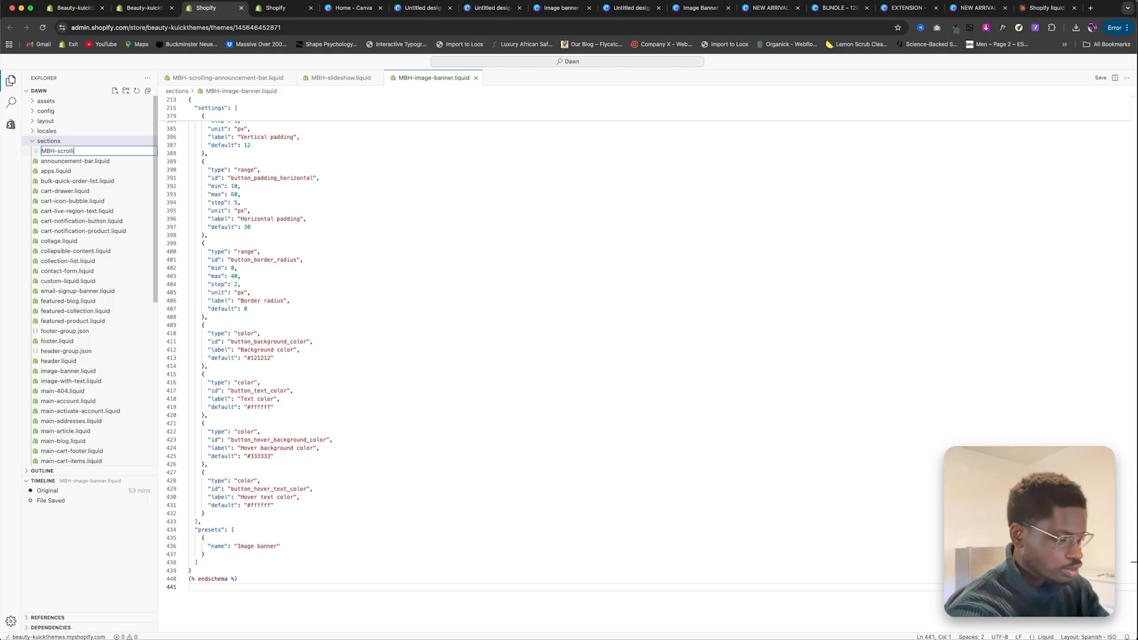
key("BackSpace")
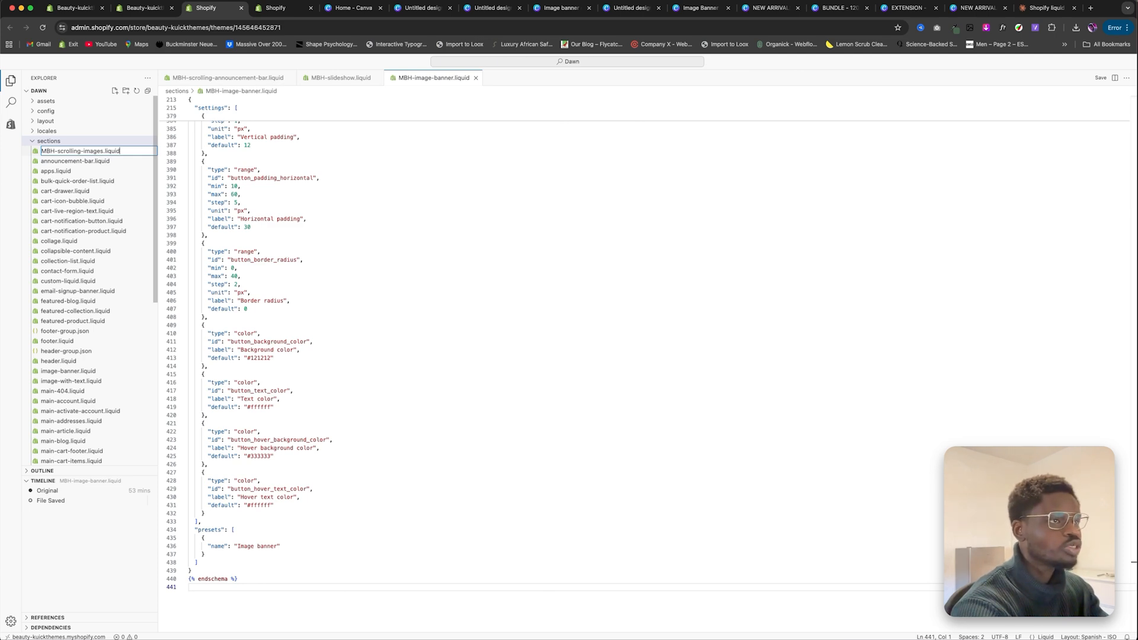
key("Return")
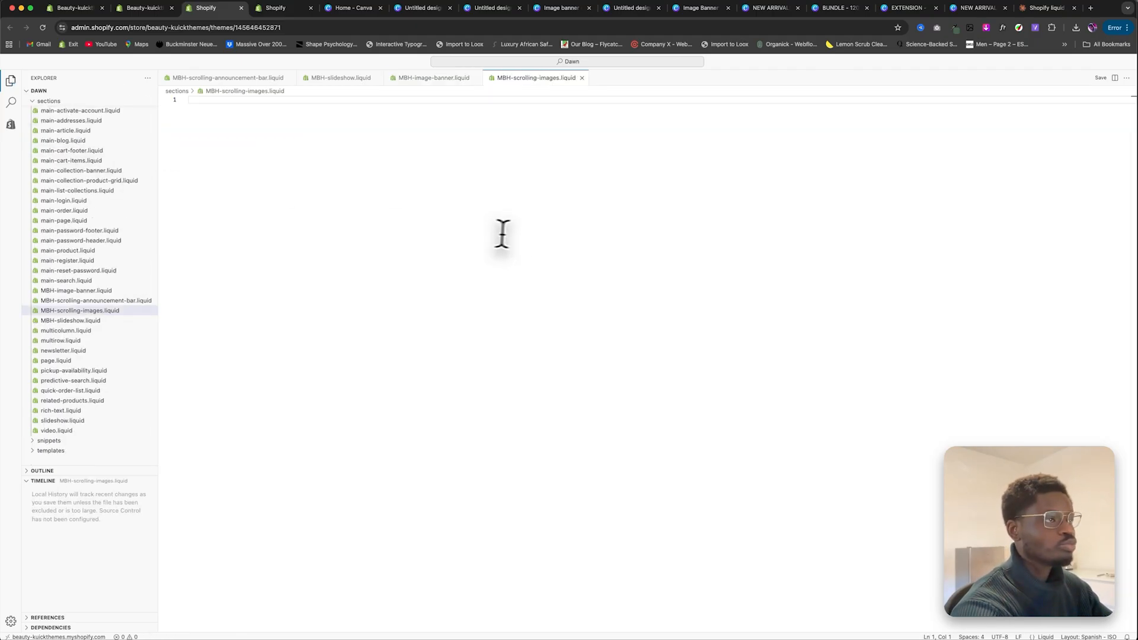
key("super+v")
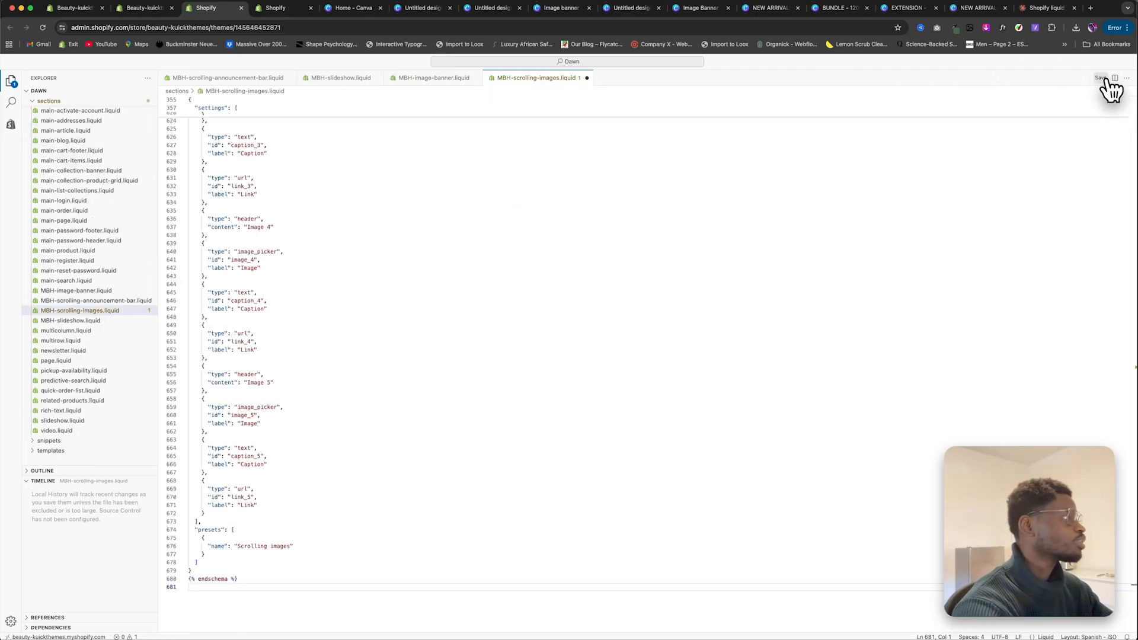
left_click(1102, 79)
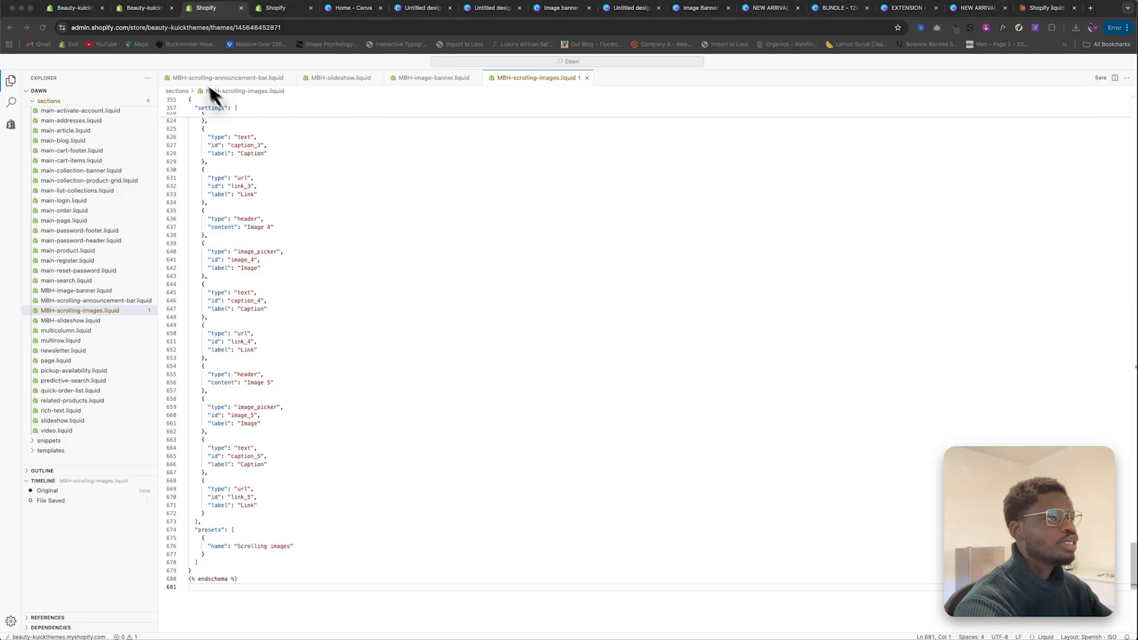
Step: Return to the theme editor, reload it, and add a Scrolling images section below the Multirow section
left_click(144, 11)
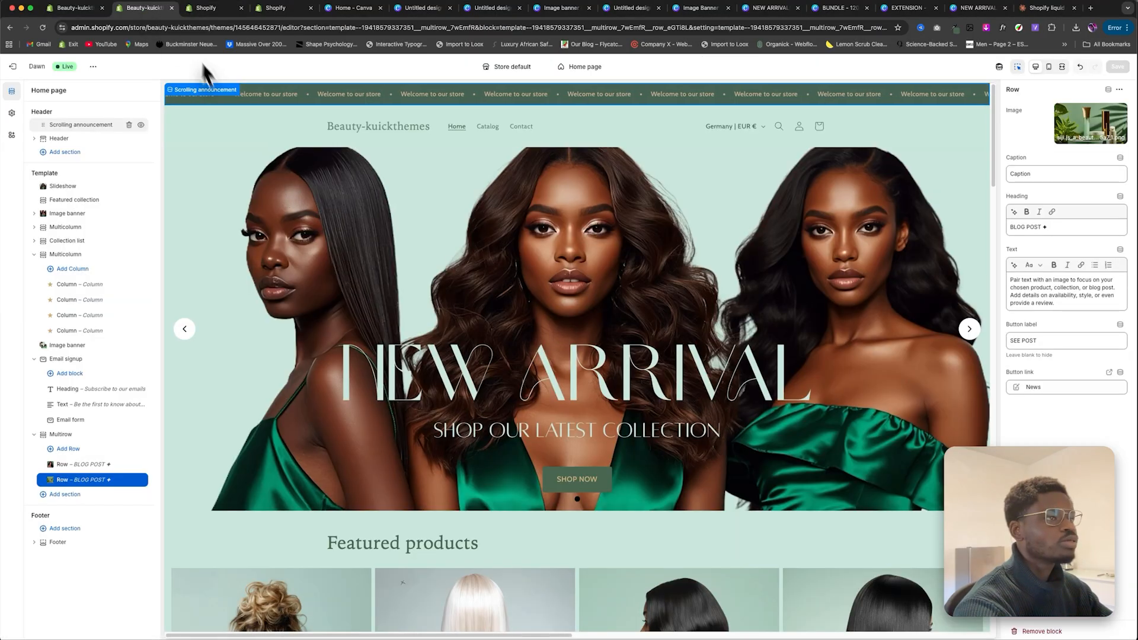
left_click(42, 27)
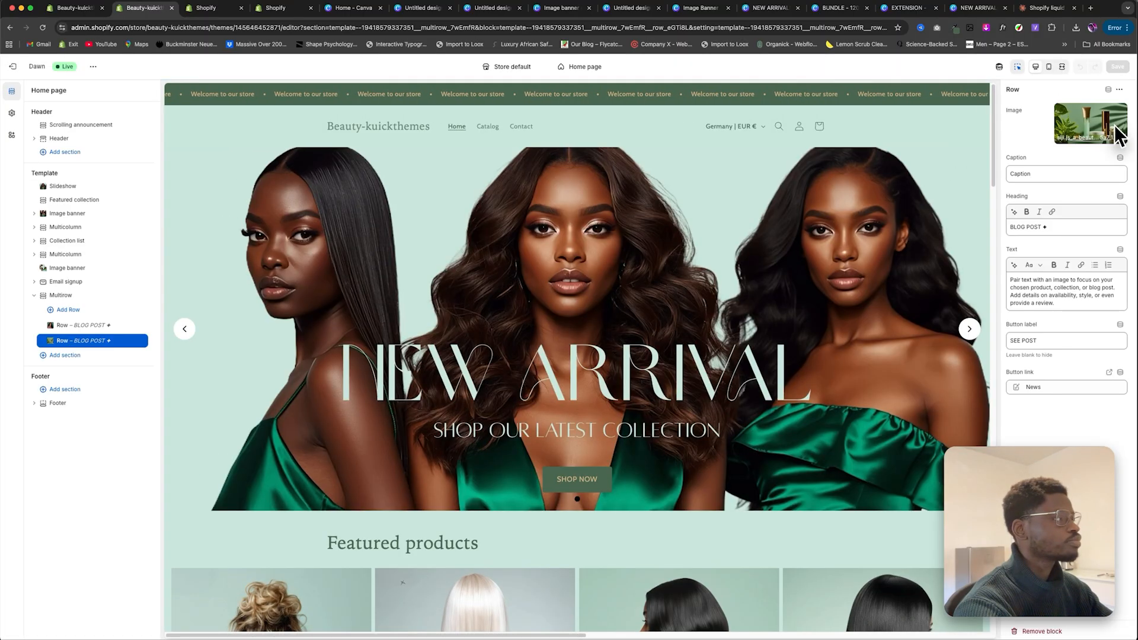
scroll(764, 323, "down", 20)
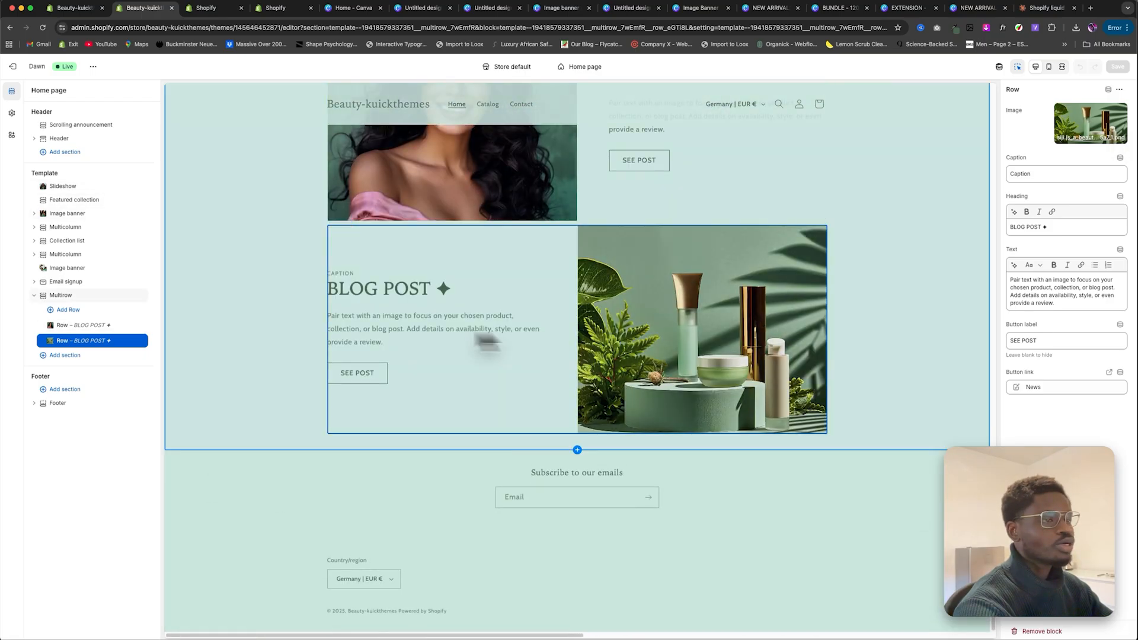
left_click(66, 355)
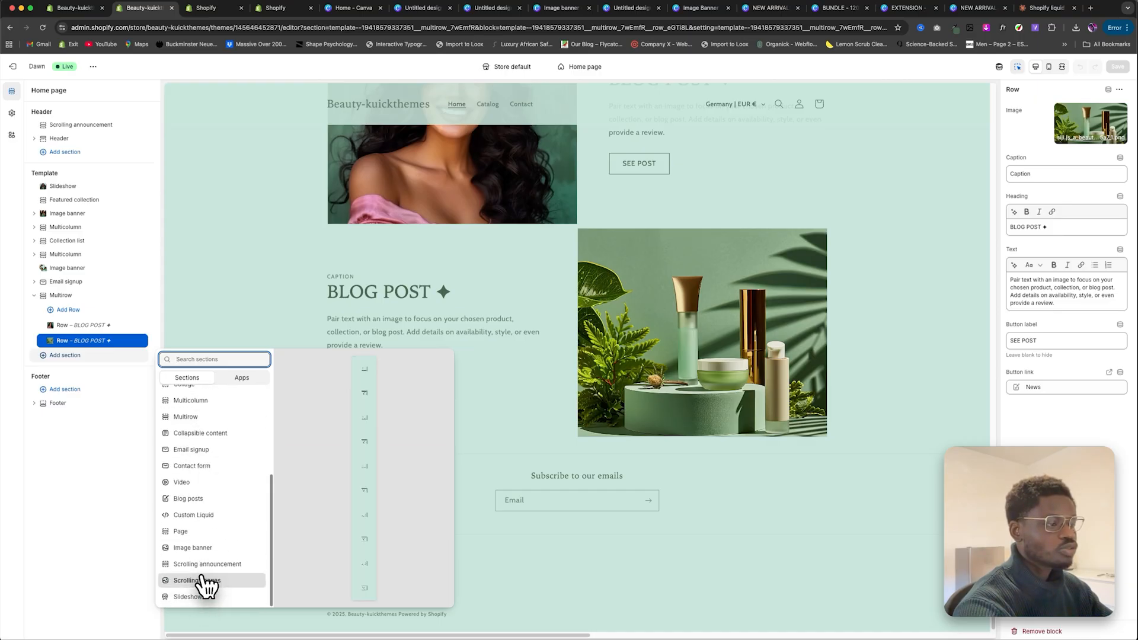
left_click(207, 581)
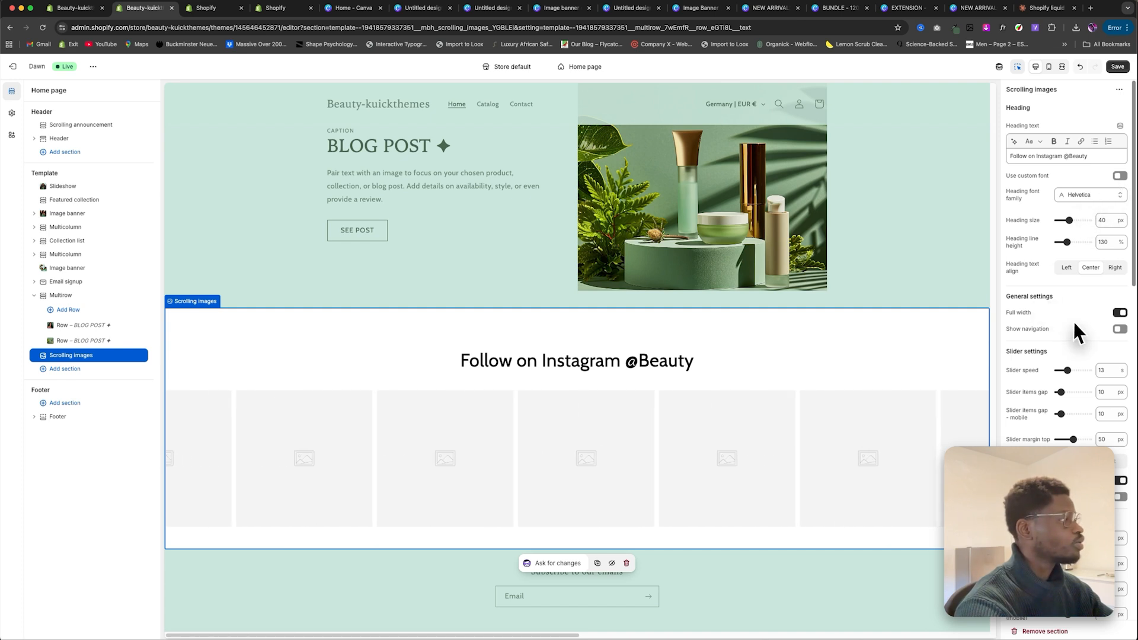
scroll(1074, 323, "down", 5)
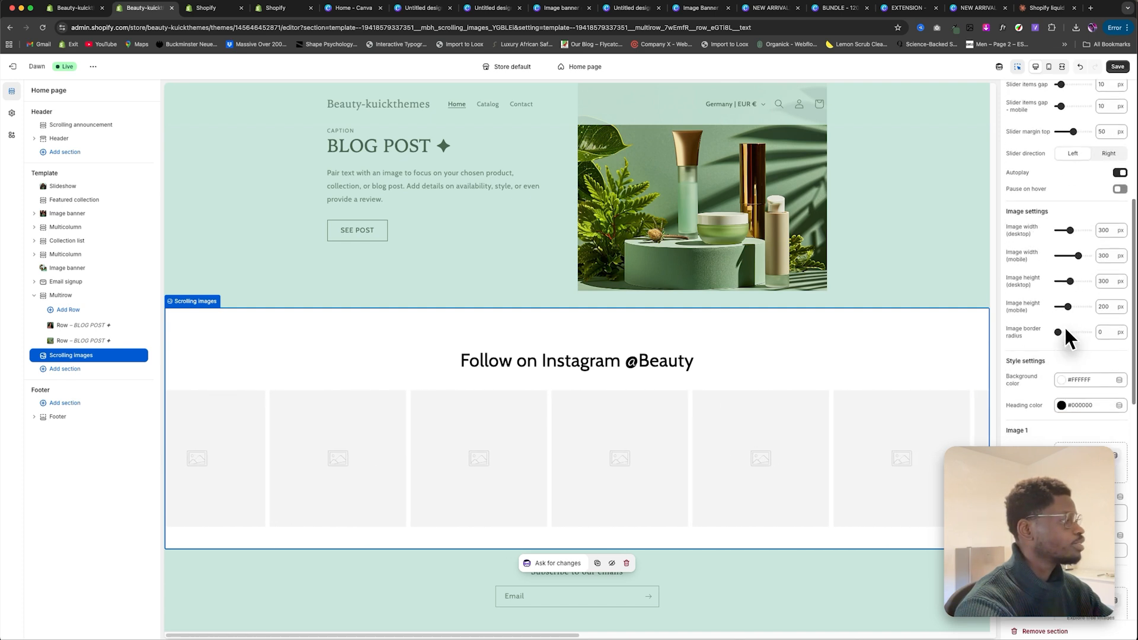
Step: Set the Scrolling images section's background color to #486650 and its heading color to #FFFFFF
scroll(1064, 329, "down", 1)
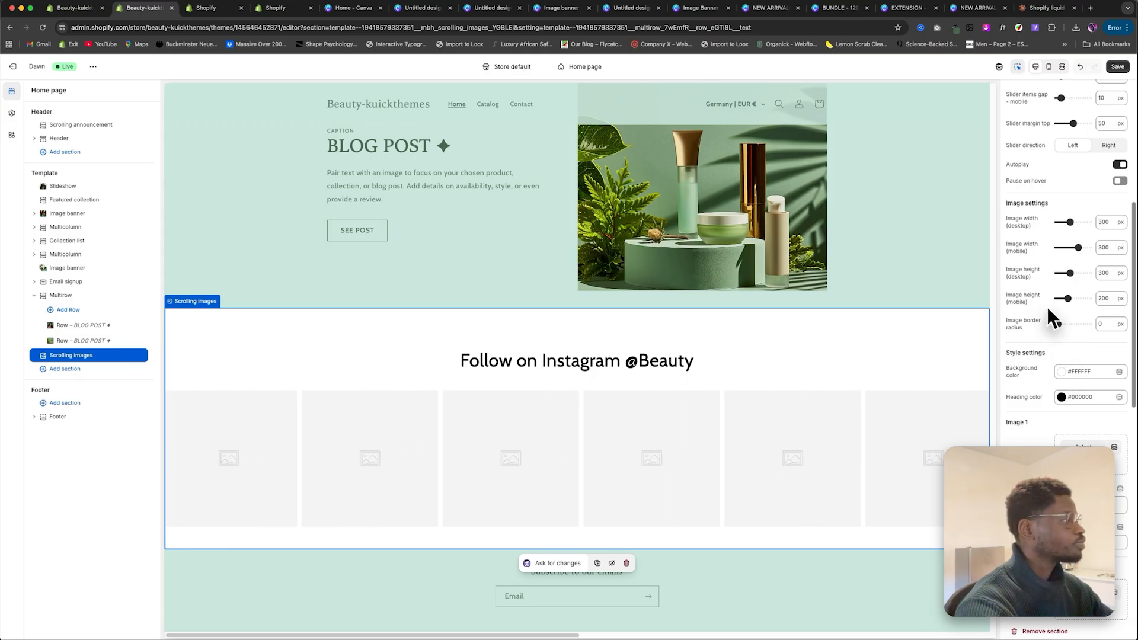
left_click(1061, 371)
left_click(1064, 336)
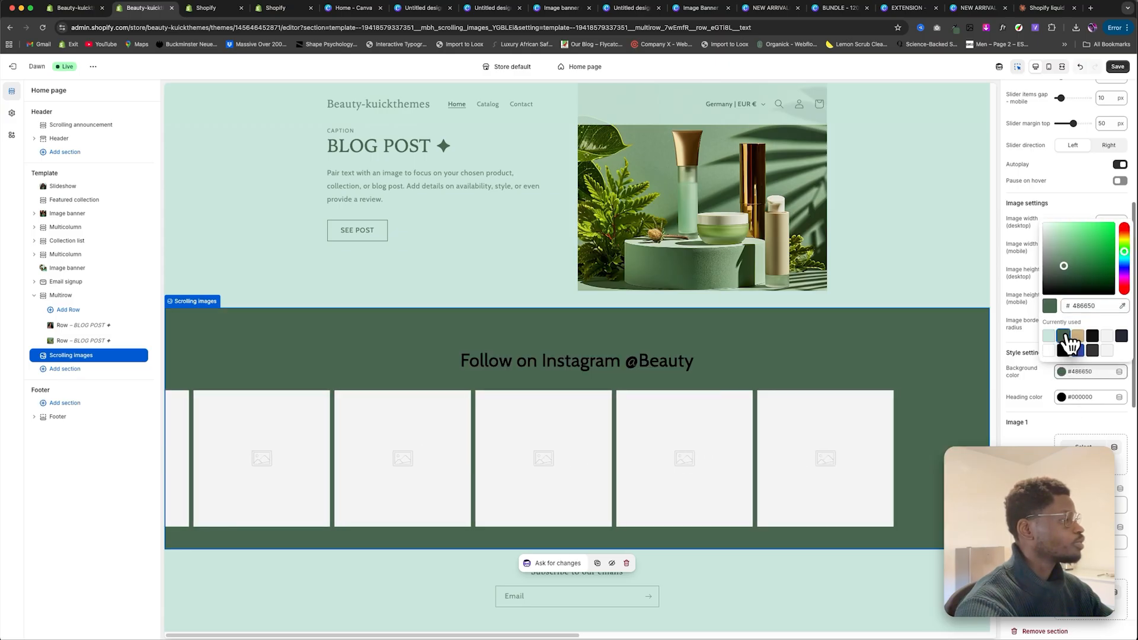
left_click(1061, 398)
left_click(1048, 375)
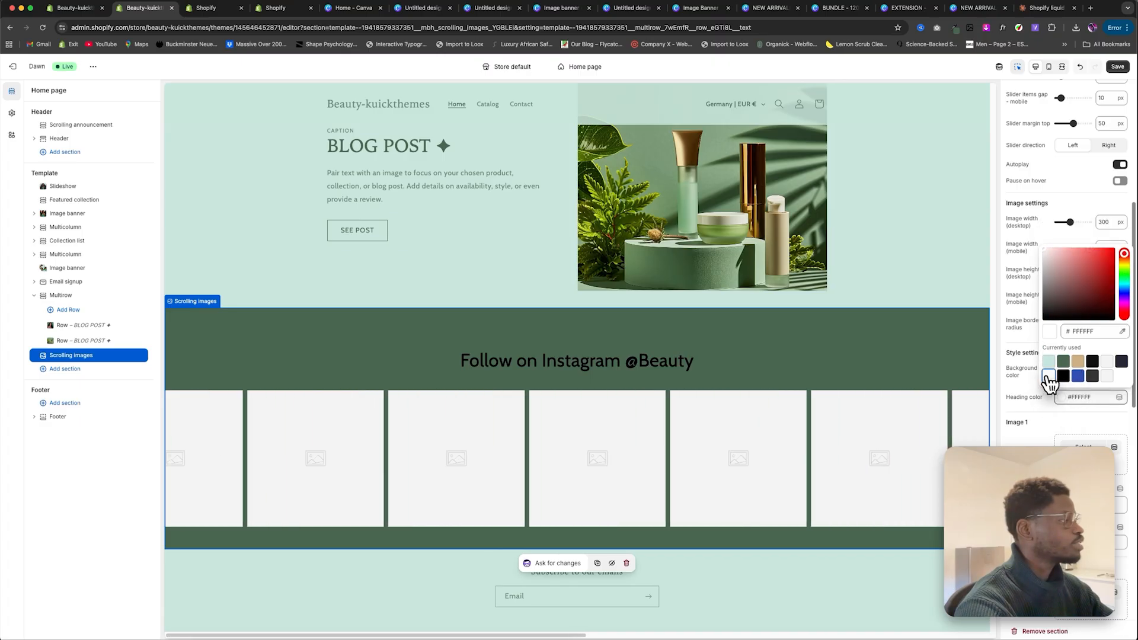
left_click(1024, 380)
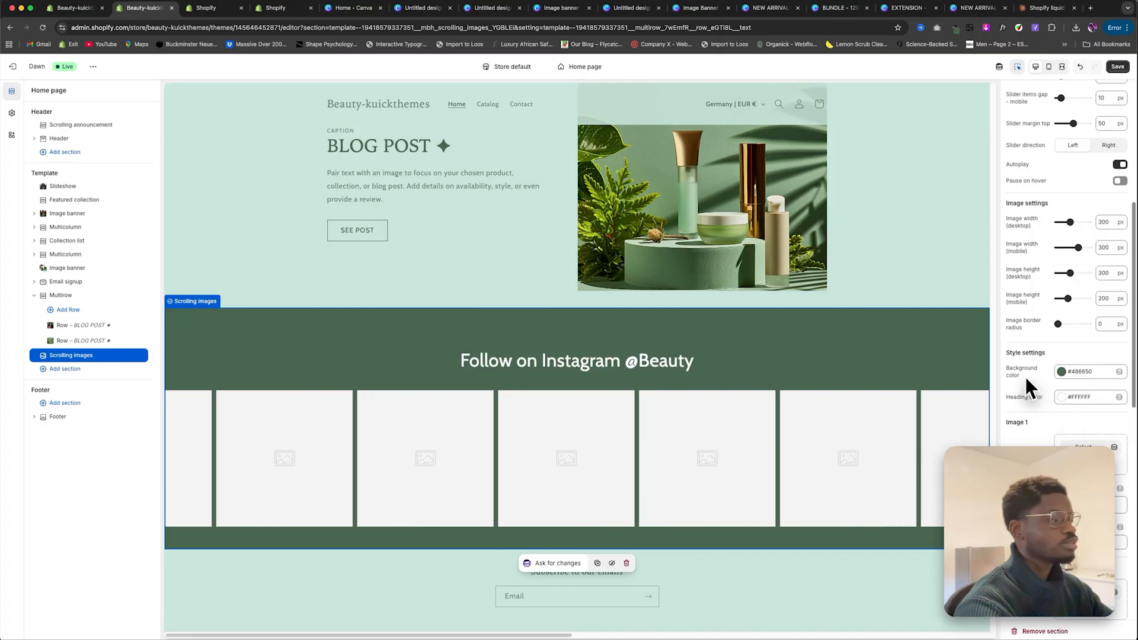
Step: Enable the custom font for the Scrolling images heading and set its font family to New York
scroll(1024, 323, "up", 3)
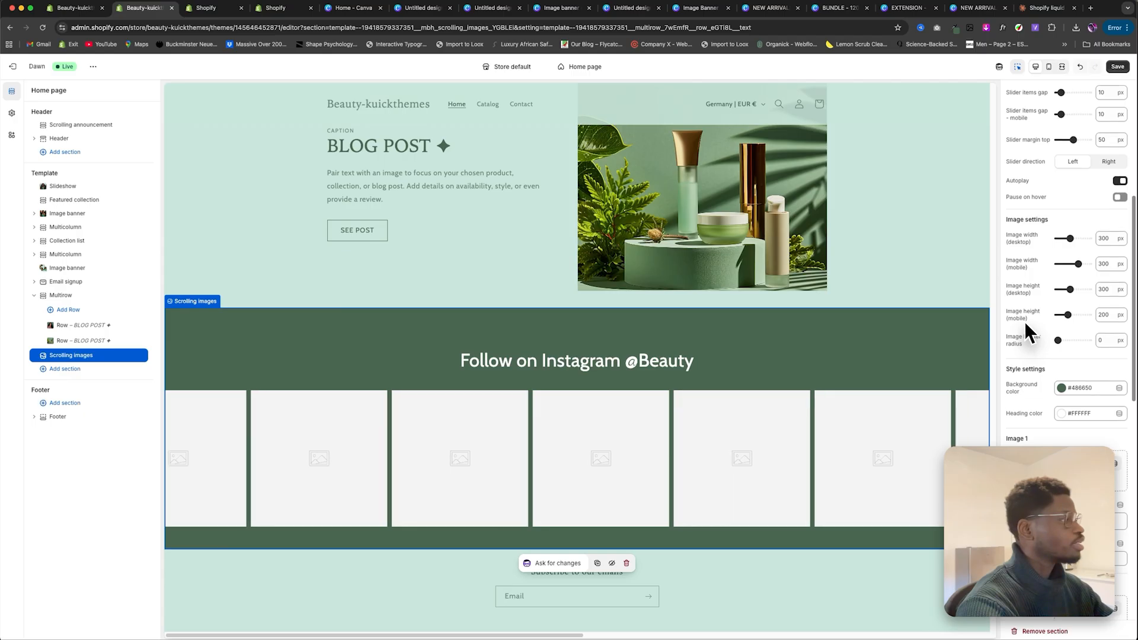
scroll(1024, 321, "up", 10)
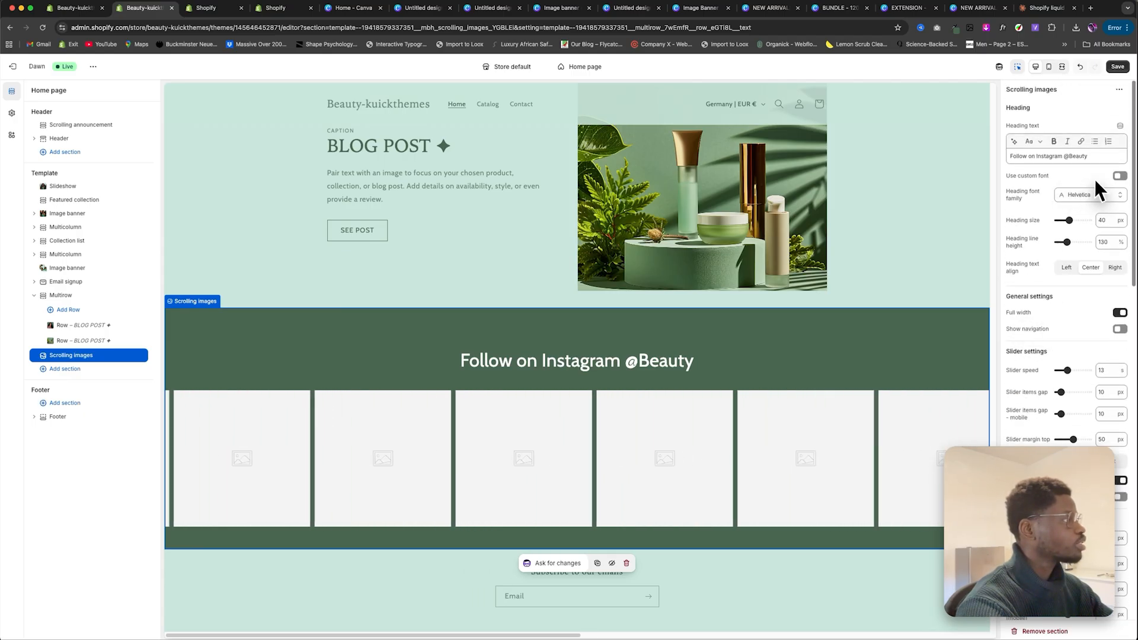
left_click(1103, 194)
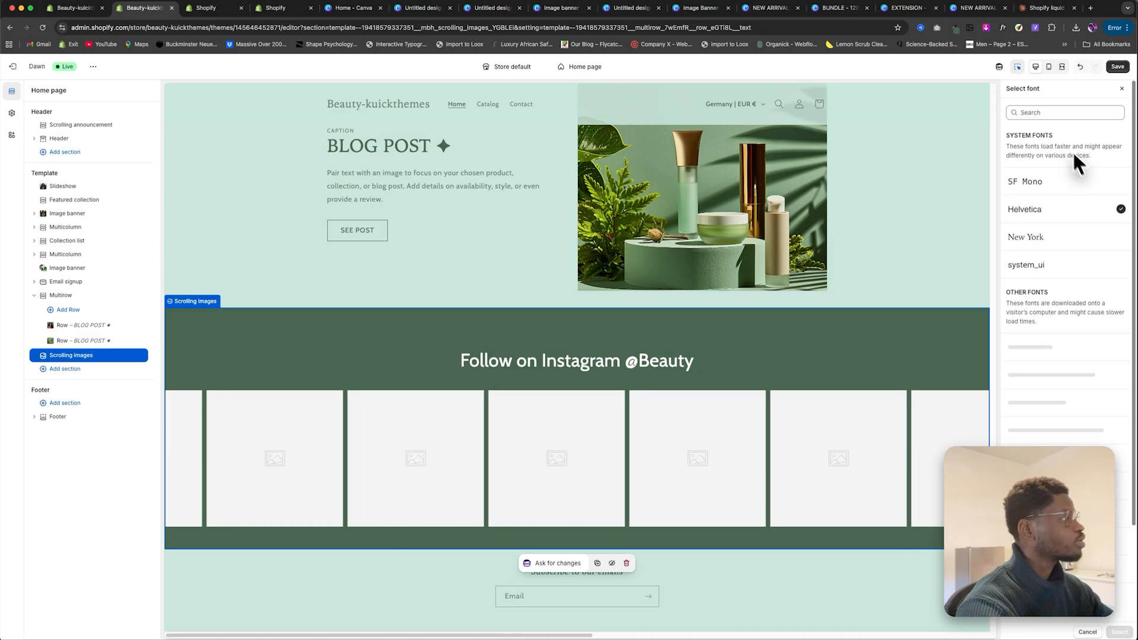
type("N")
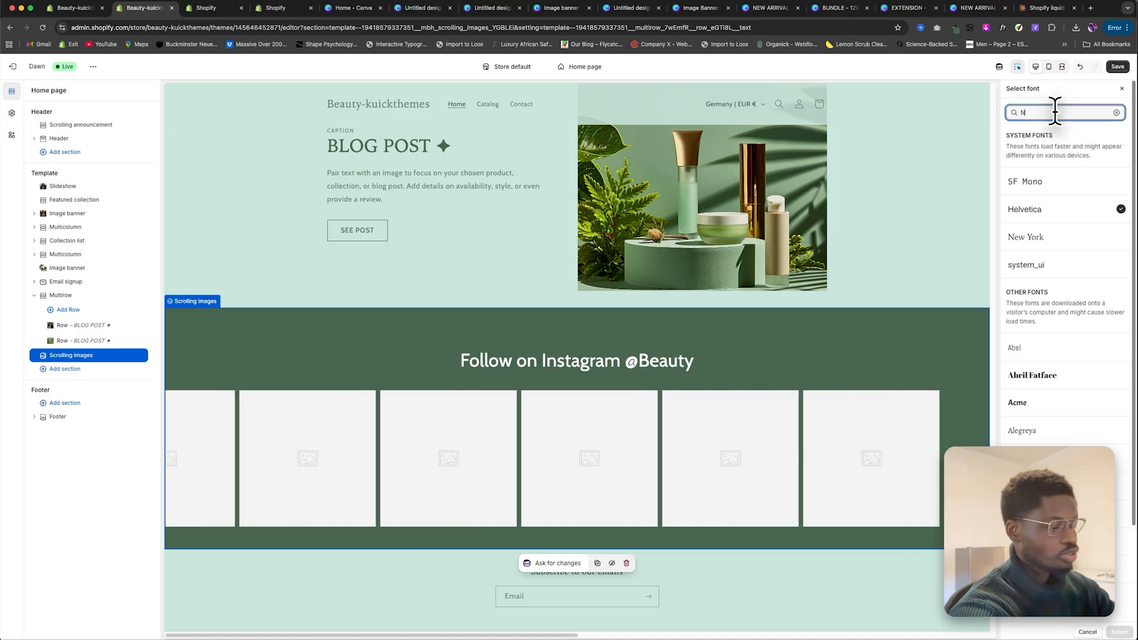
type("ew york")
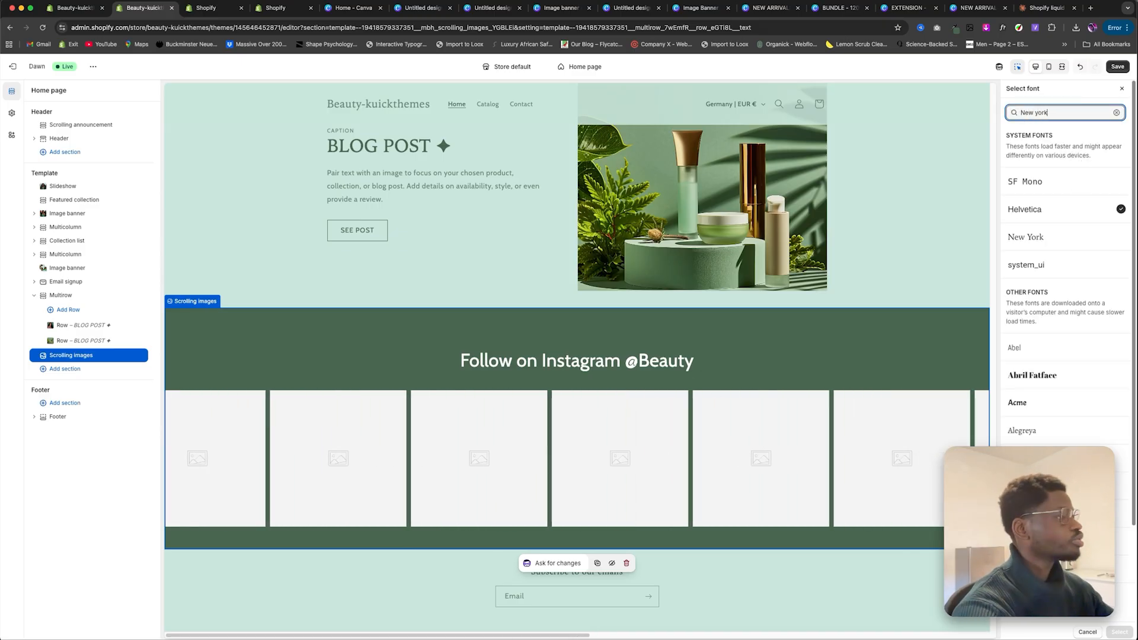
left_click(1045, 183)
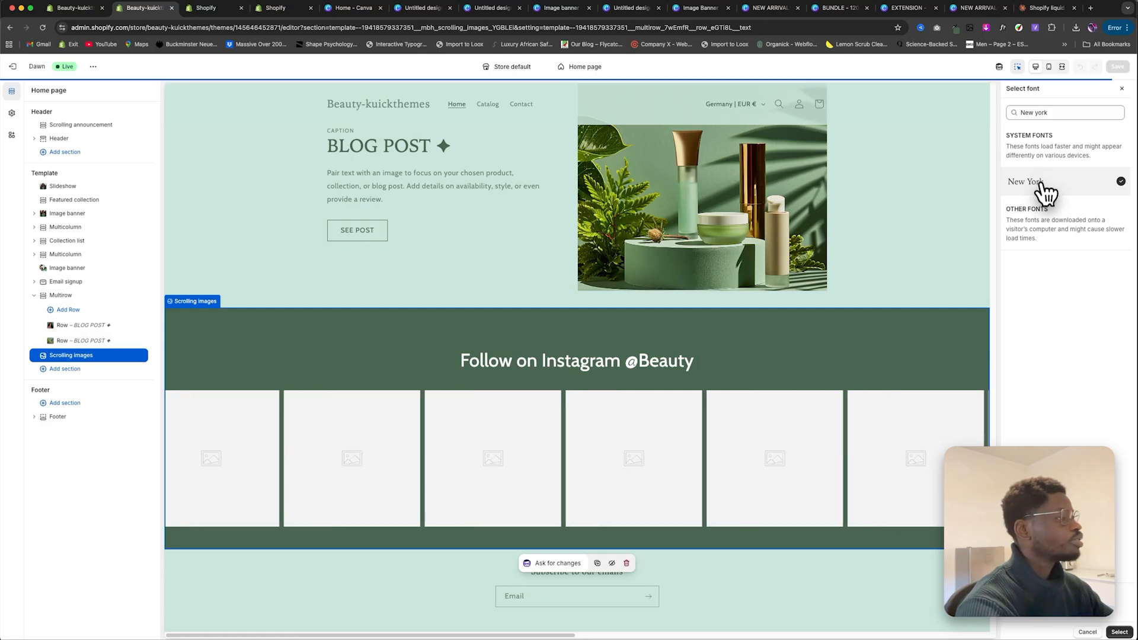
left_click(1118, 631)
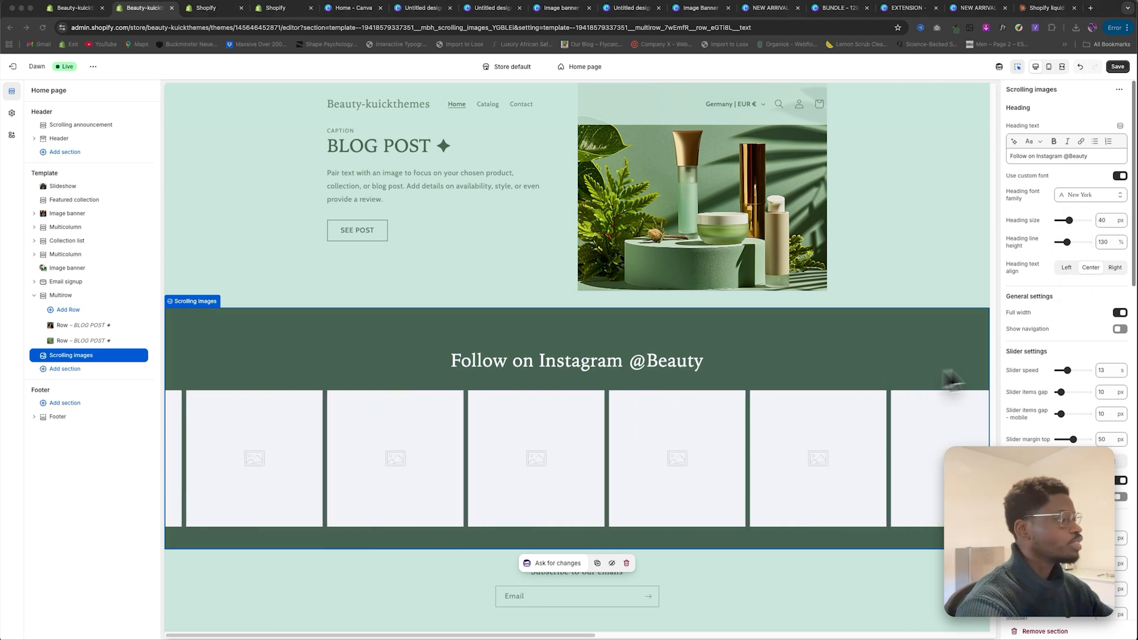
Step: Fill Image 1 with the Gemini_Generated photo of long platinum hair and Image 2 with the 5_a9939bcd portrait in a green satin top
scroll(1091, 374, "down", 10)
scroll(1079, 377, "down", 4)
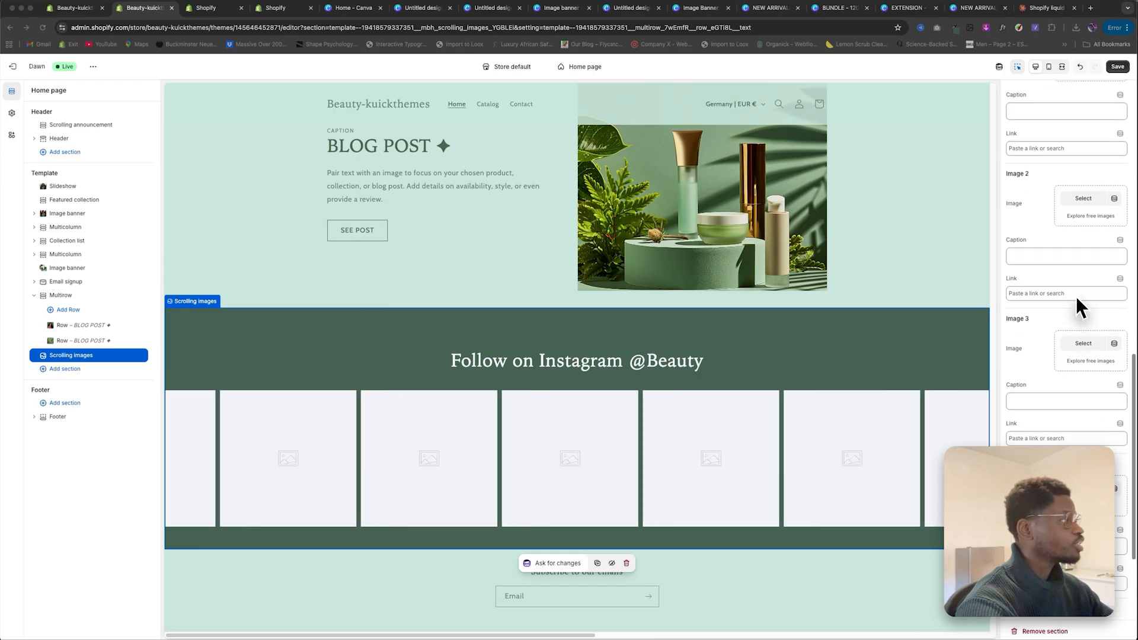
scroll(1081, 186, "up", 5)
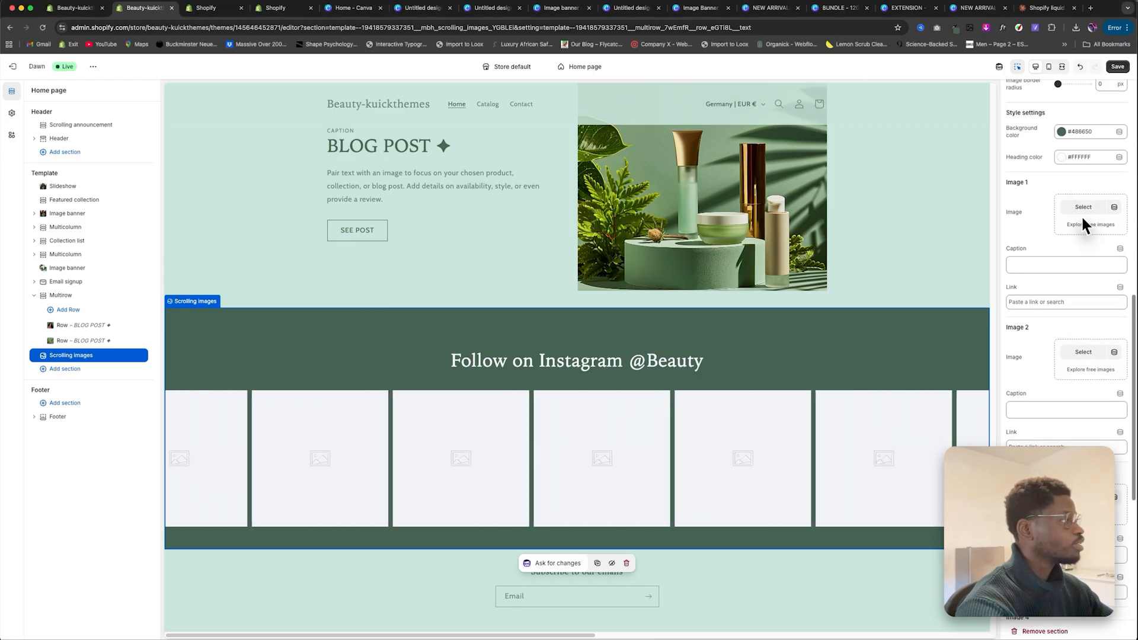
left_click(1082, 207)
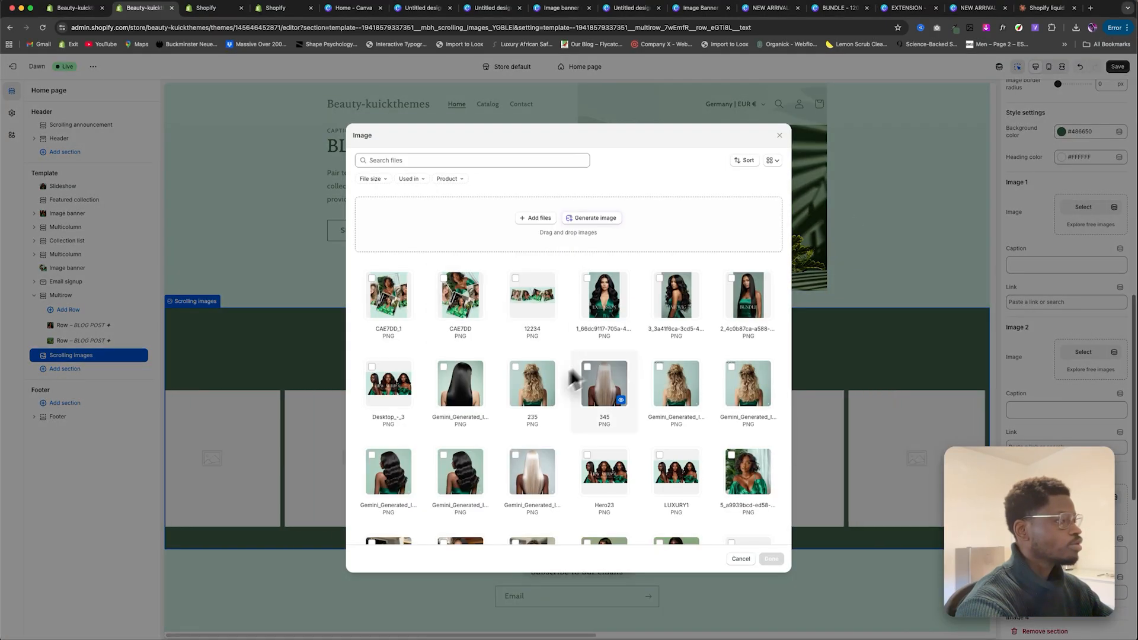
scroll(504, 379, "down", 5)
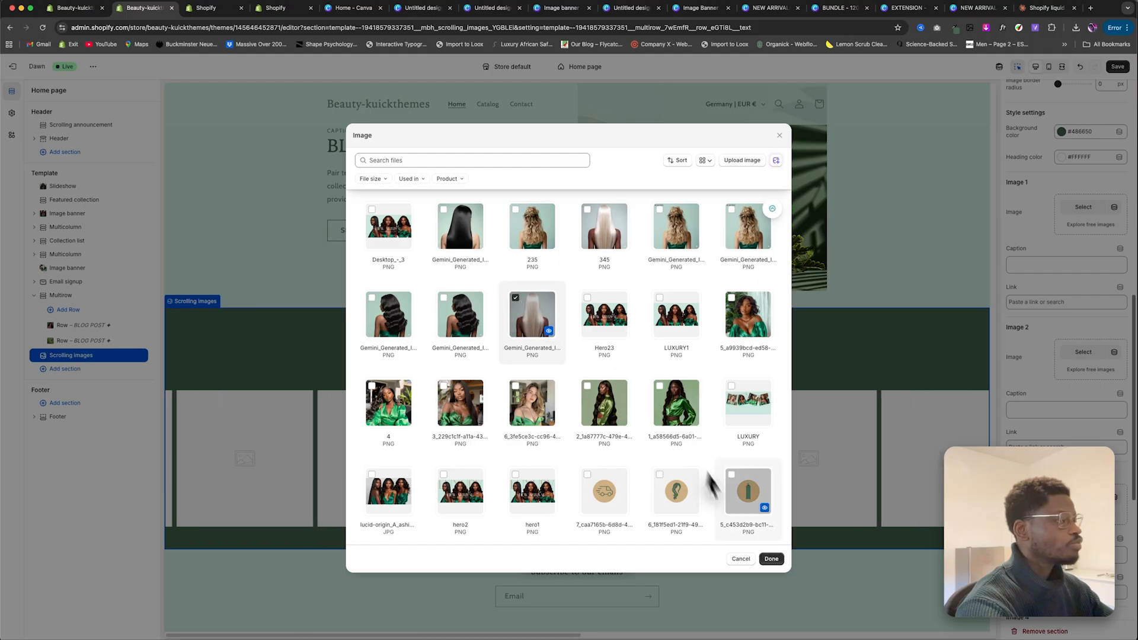
left_click(772, 559)
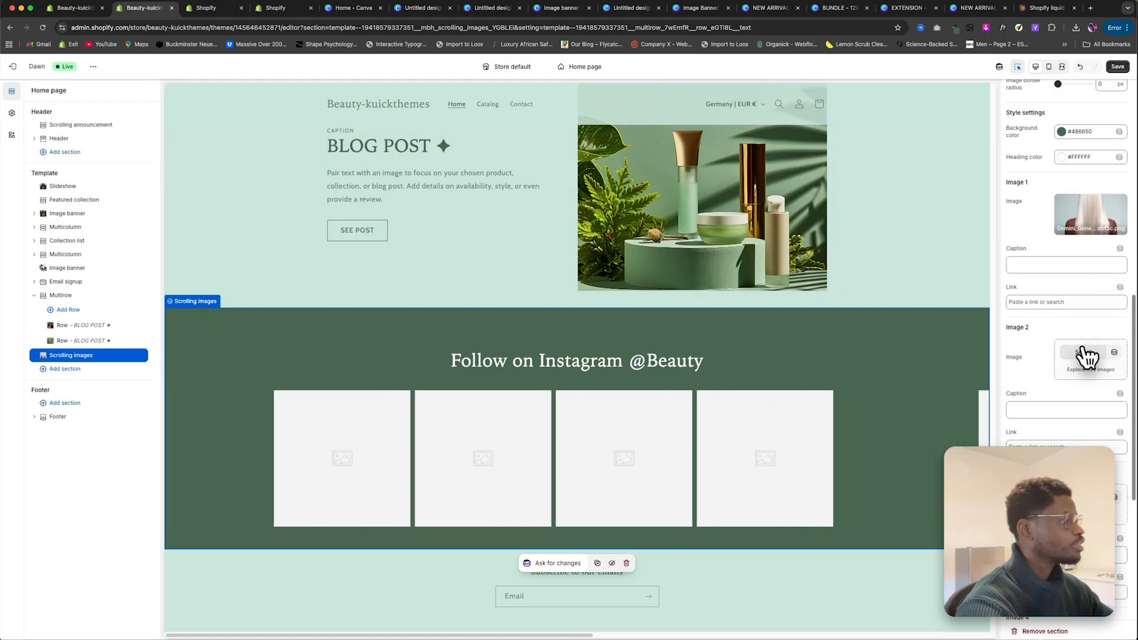
left_click(1083, 353)
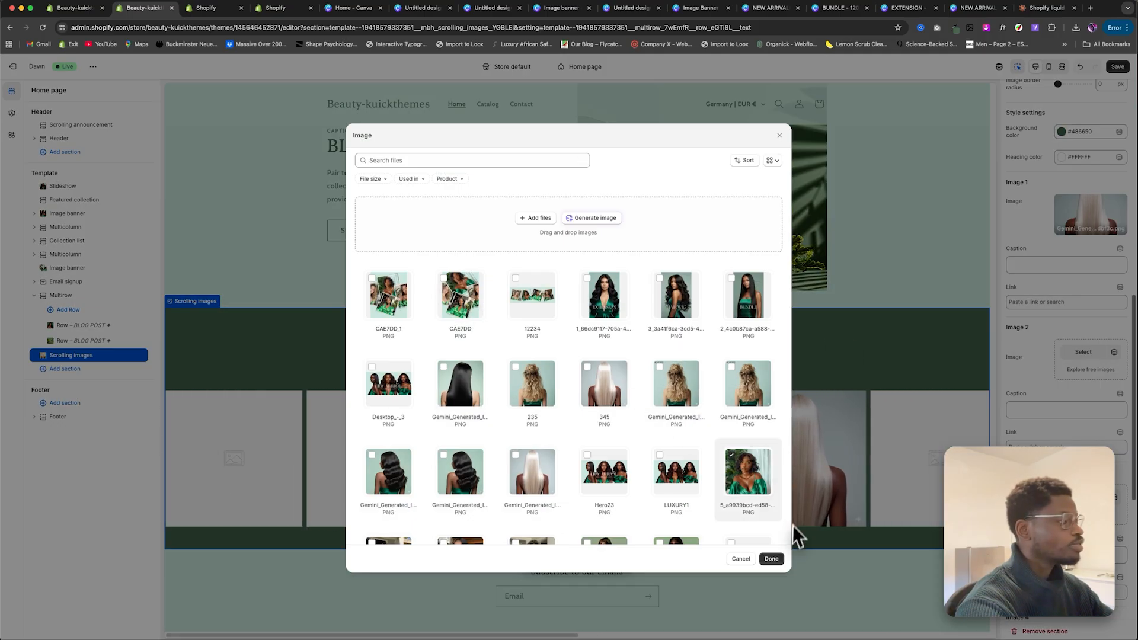
left_click(771, 558)
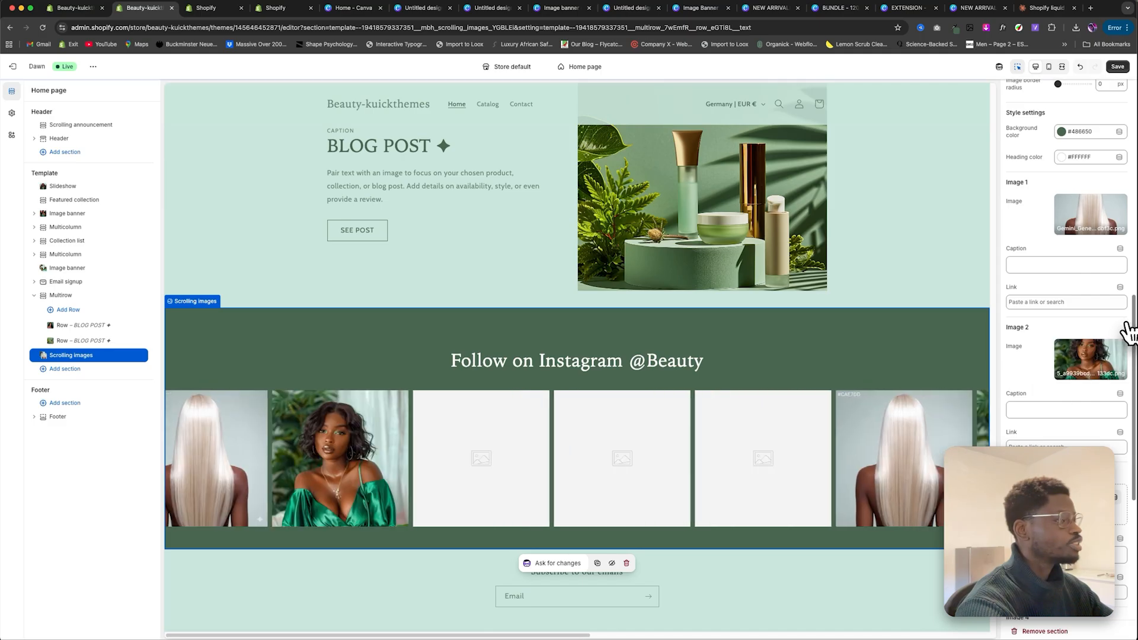
Step: Set Image 3 of the scrolling section to 4.png and Image 4 to the 6_3fe5ce3c portrait
scroll(1091, 379, "down", 5)
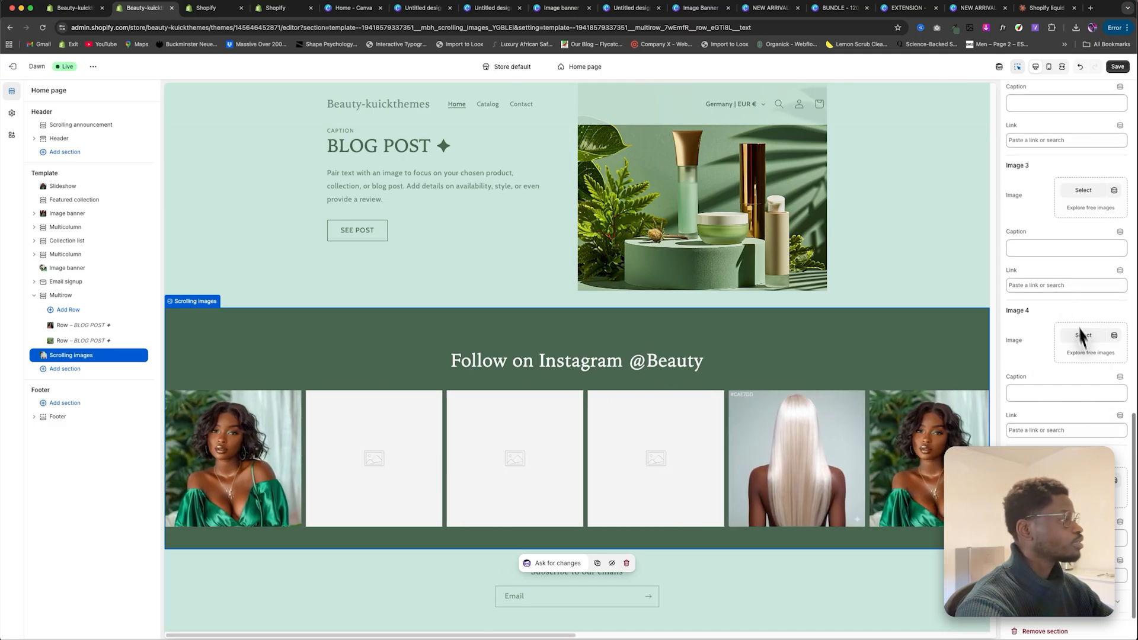
left_click(1082, 192)
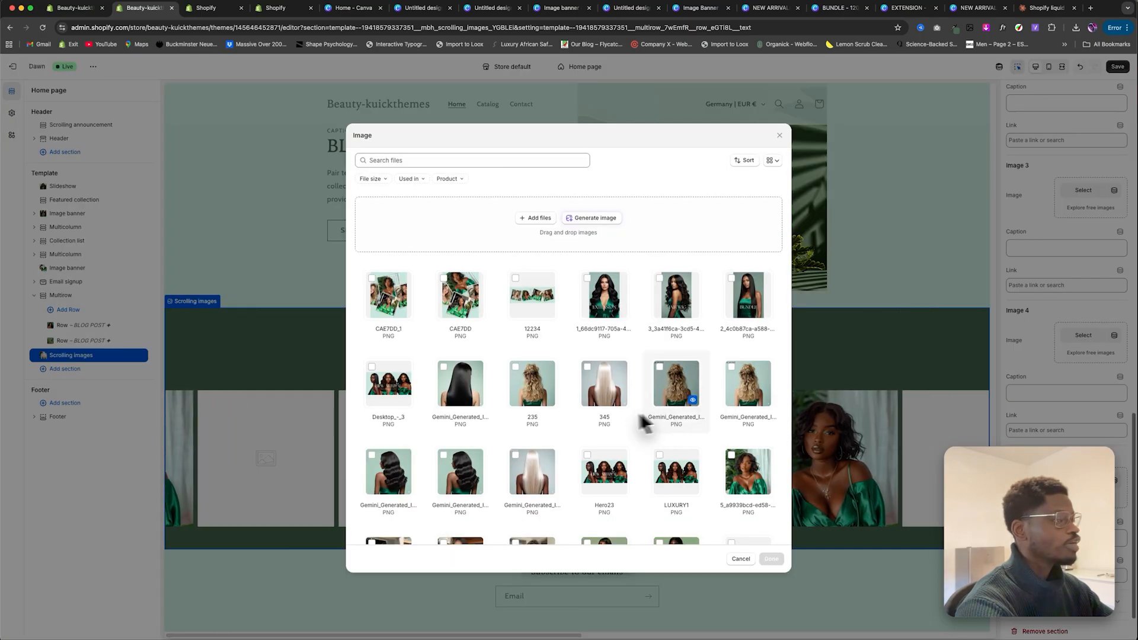
scroll(499, 418, "down", 1)
scroll(499, 418, "down", 3)
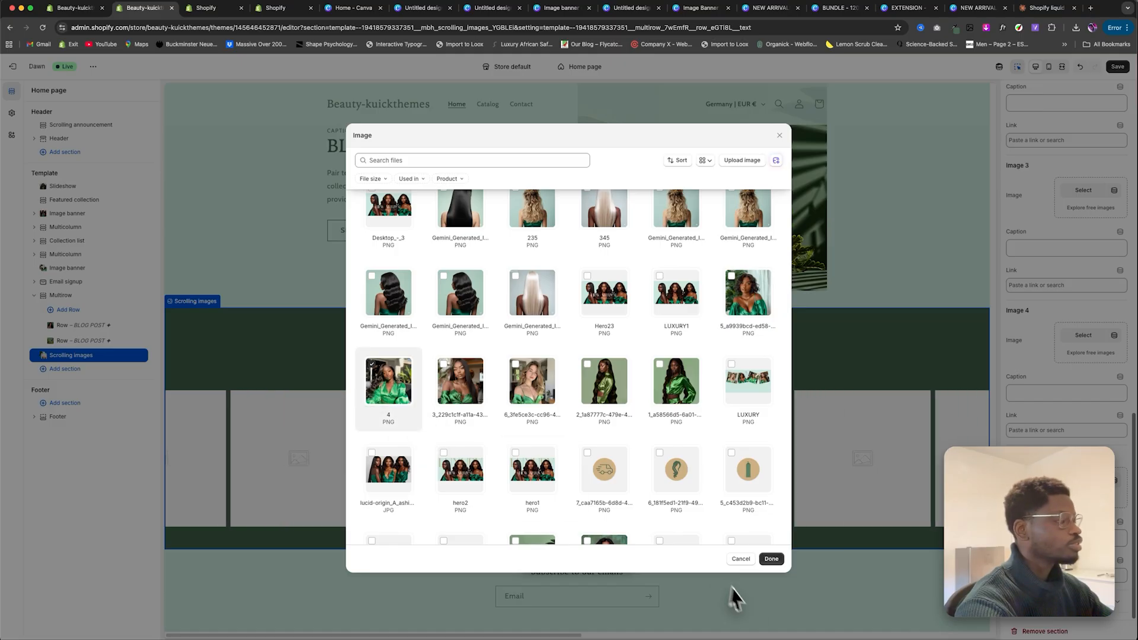
left_click(772, 560)
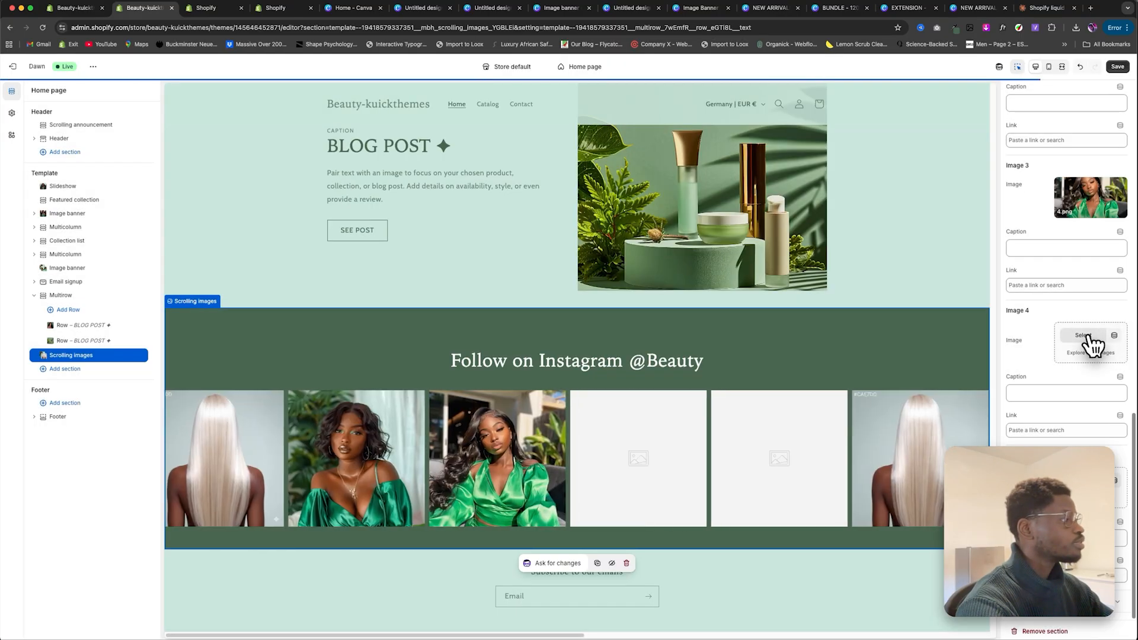
left_click(1089, 339)
scroll(488, 449, "down", 4)
left_click(532, 330)
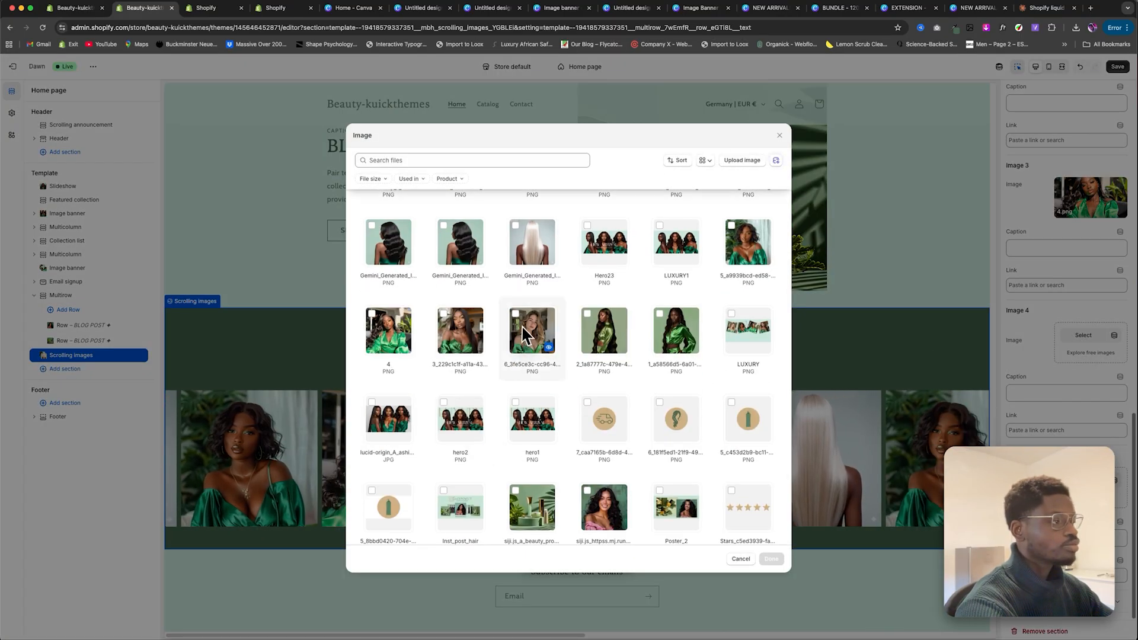
left_click(776, 562)
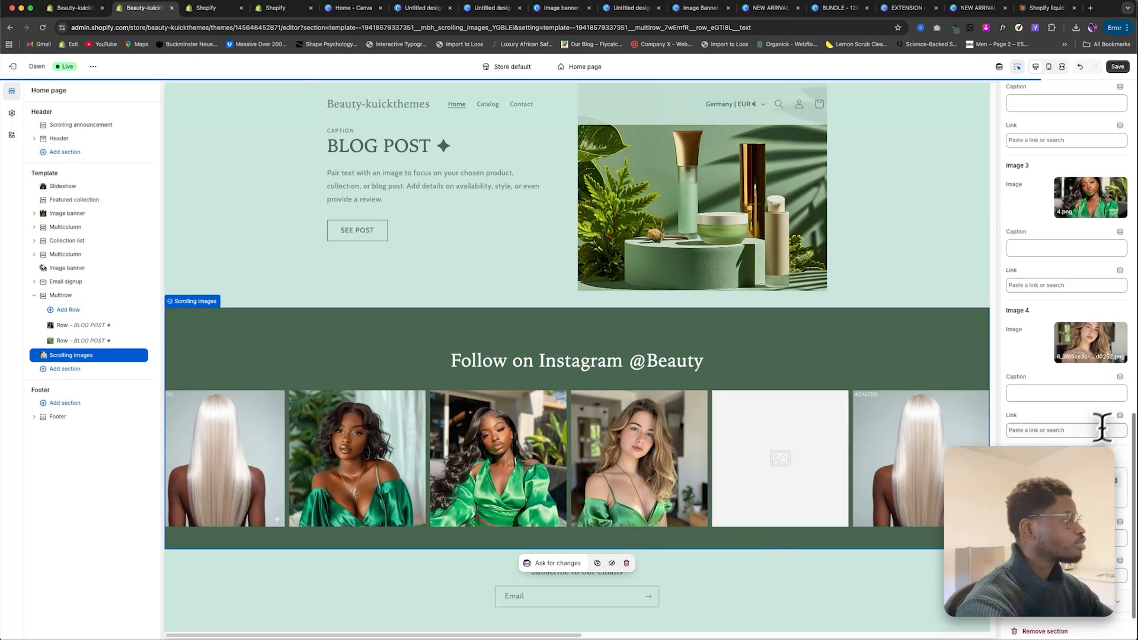
Step: Set Image 5 to the portrait of the smiling curly-haired woman in a pink top and save the home page
left_click(1088, 487)
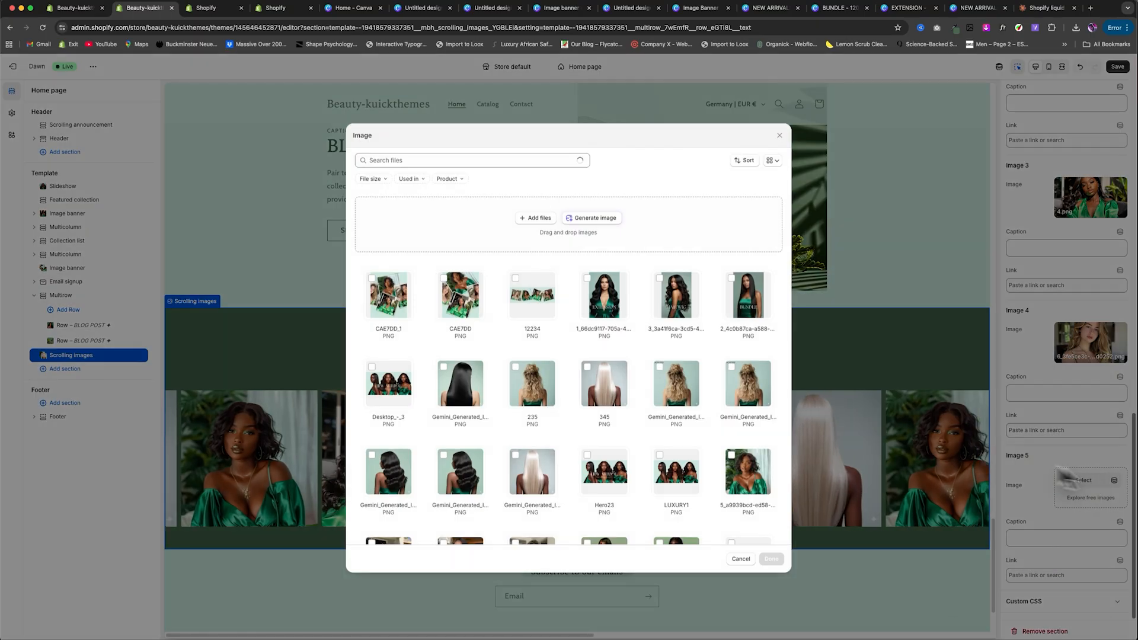
scroll(533, 447, "down", 3)
left_click(602, 436)
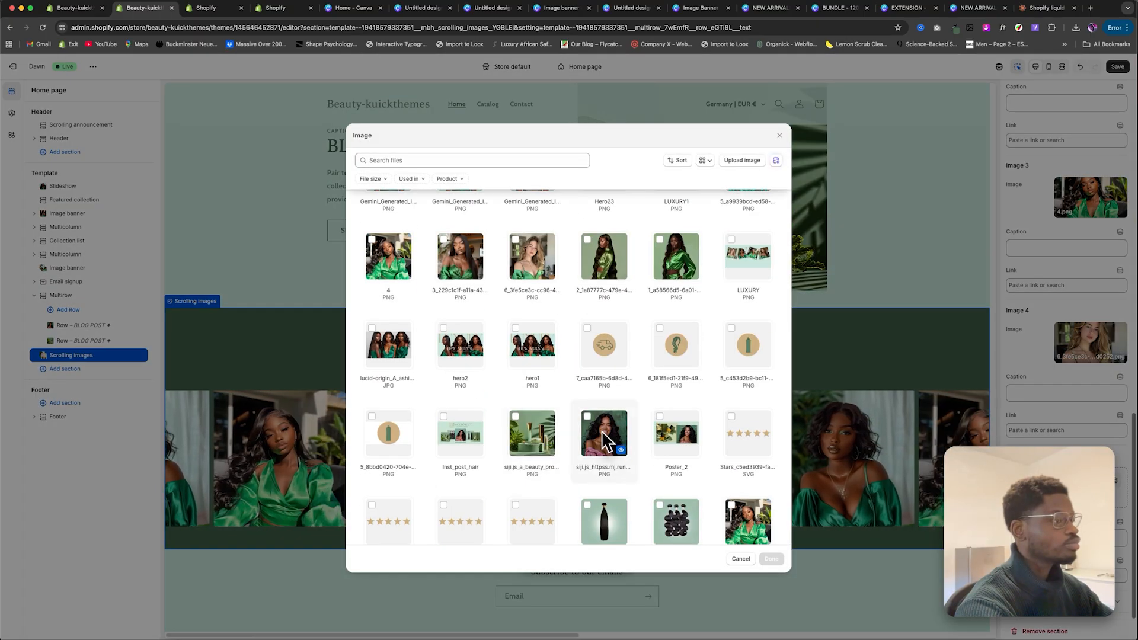
left_click(771, 558)
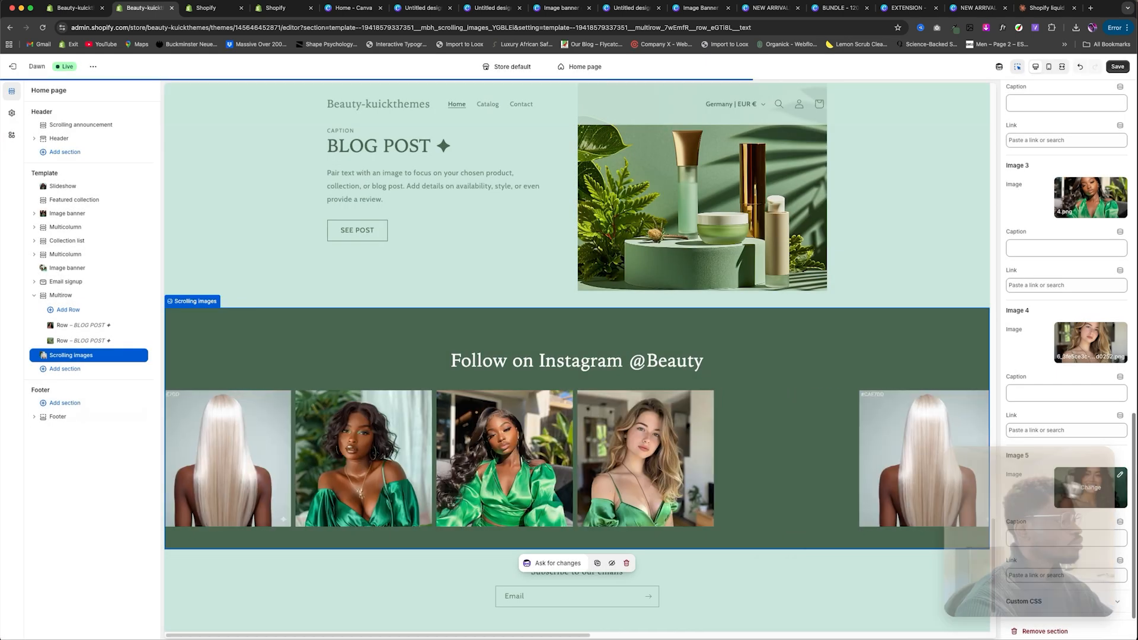
scroll(1066, 423, "up", 15)
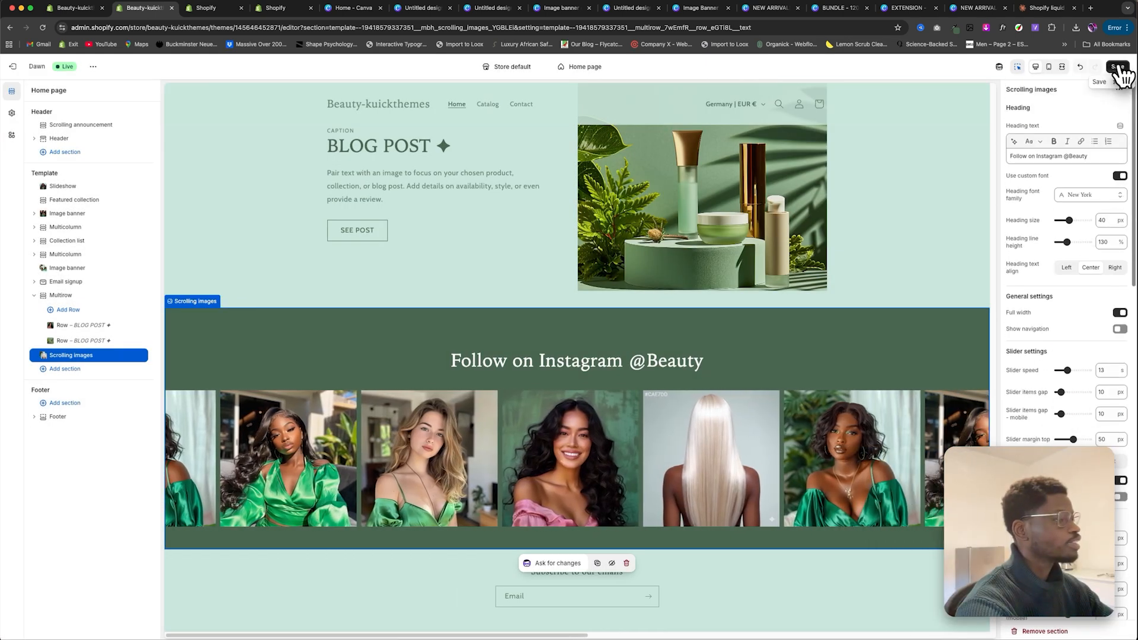
left_click(1118, 67)
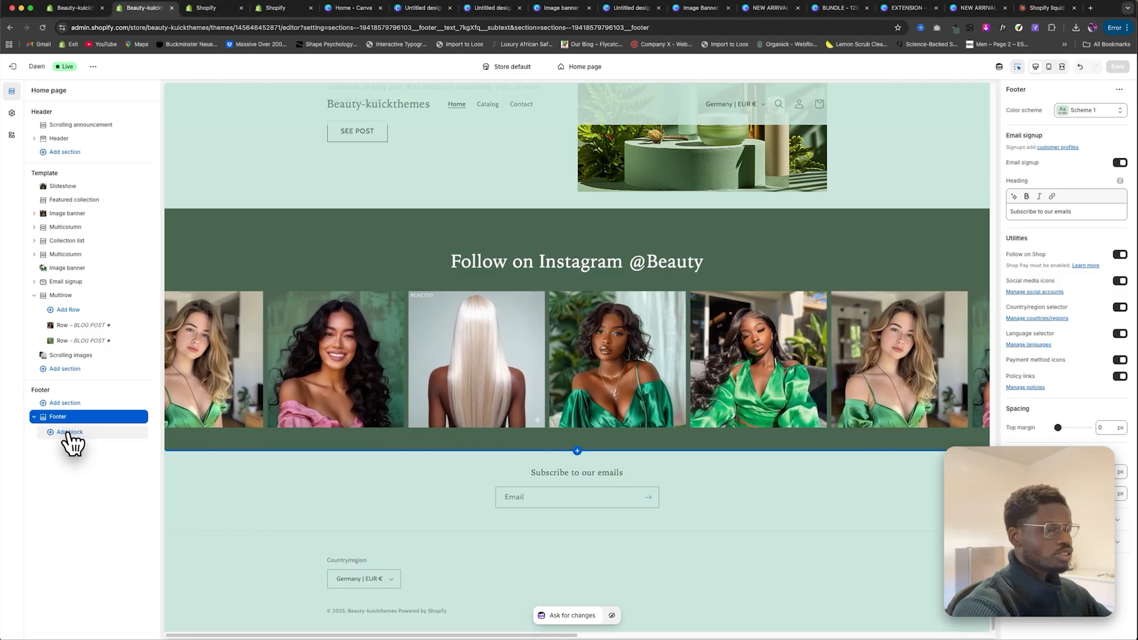
Step: Add two Menu blocks and a Text block to the footer, with the Text block placed below both menus
left_click(69, 433)
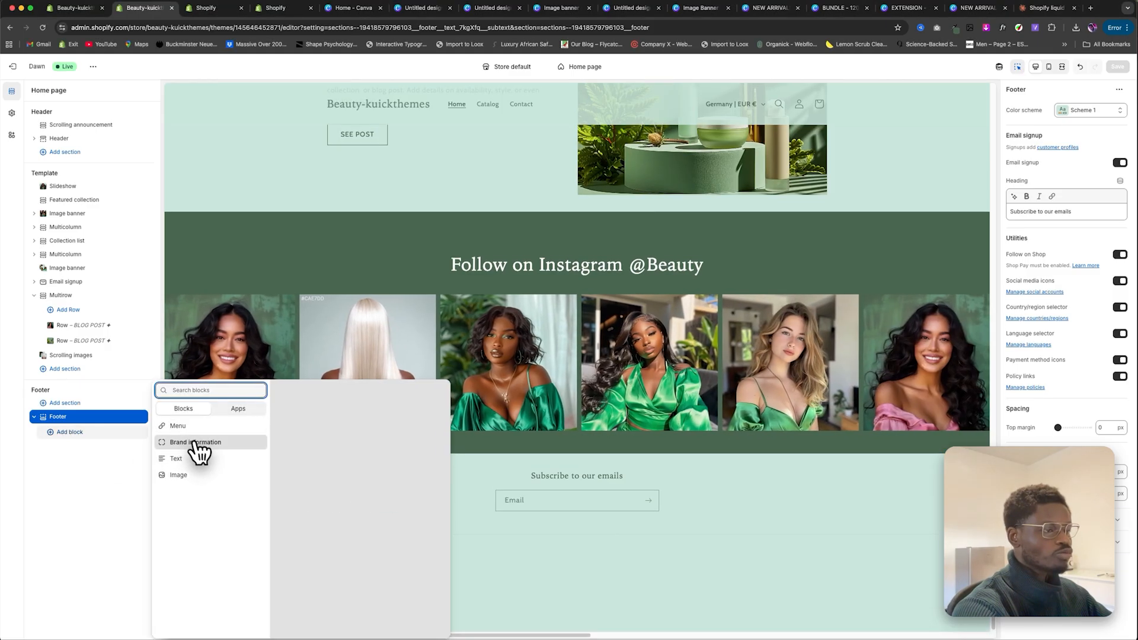
left_click(181, 426)
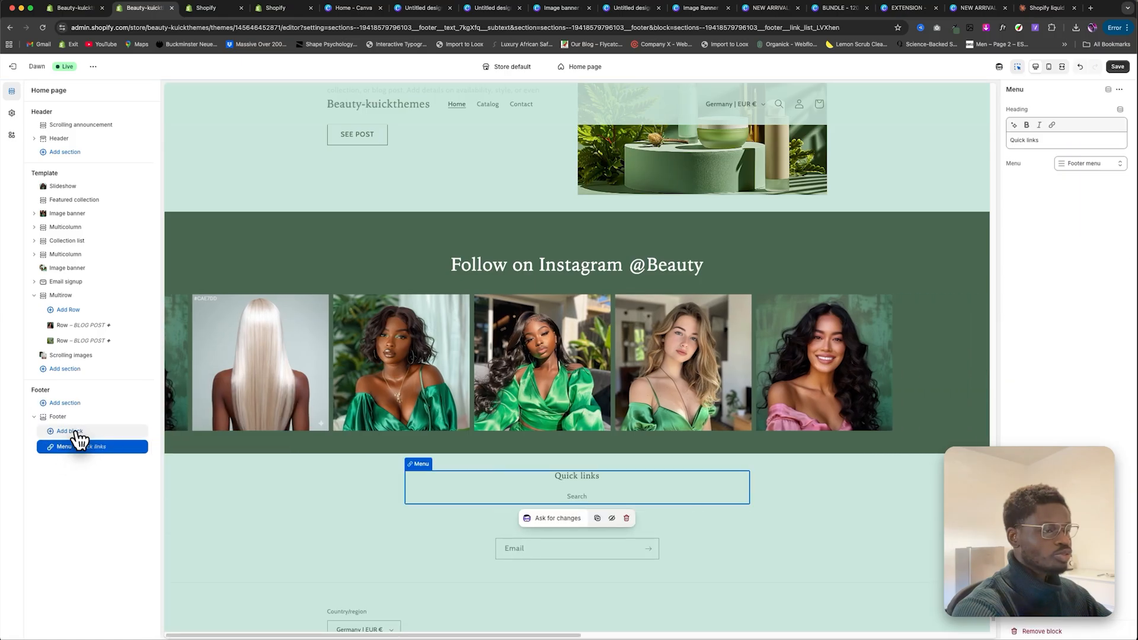
left_click(77, 433)
left_click(195, 427)
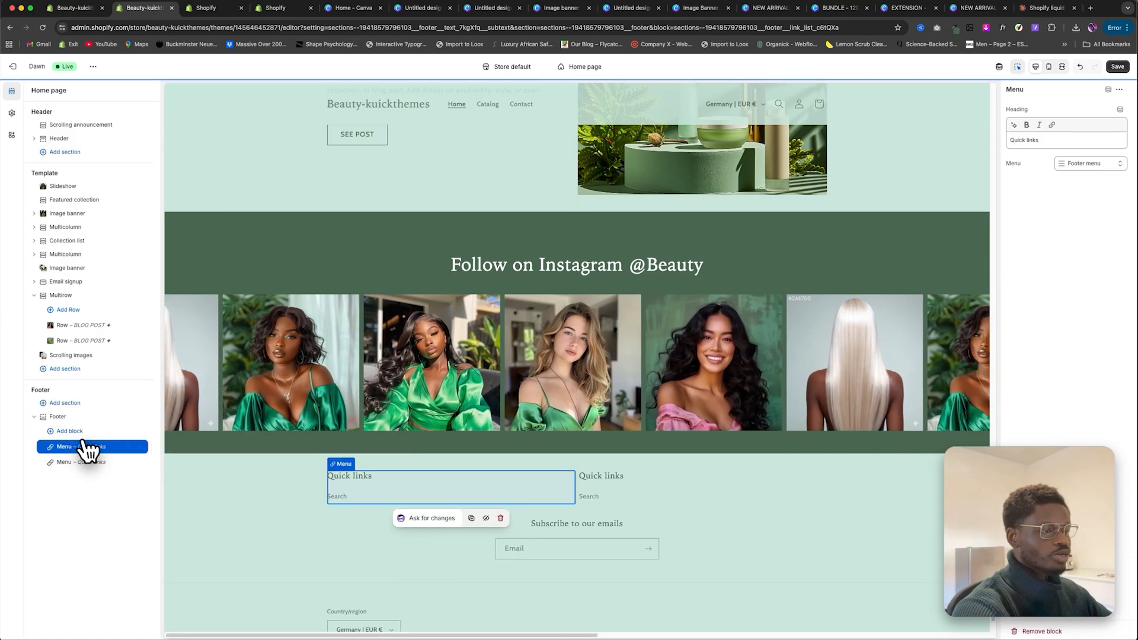
left_click(80, 432)
left_click(171, 463)
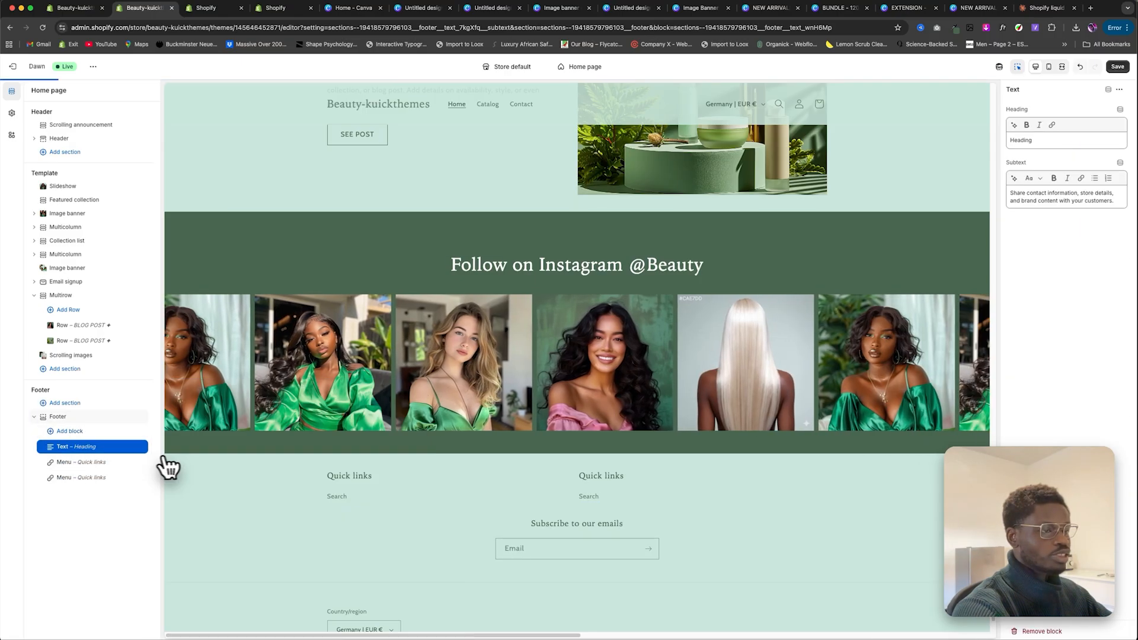
left_click_drag(53, 451, 47, 480)
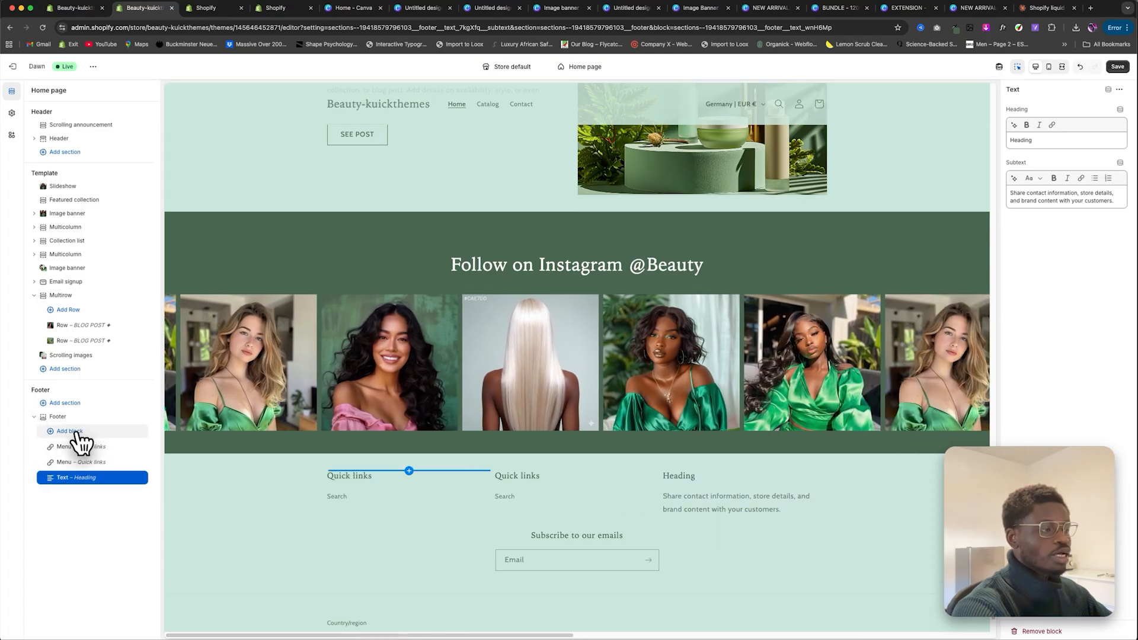
Step: Apply color scheme Scheme 6 to the footer and turn off its email signup
left_click(213, 504)
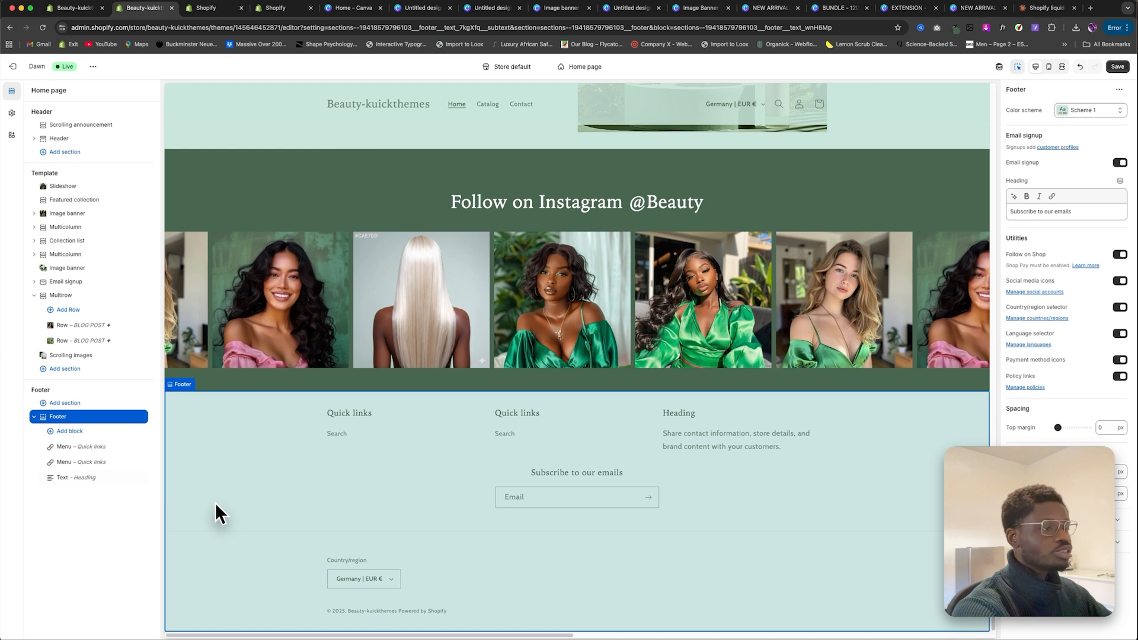
left_click(1085, 112)
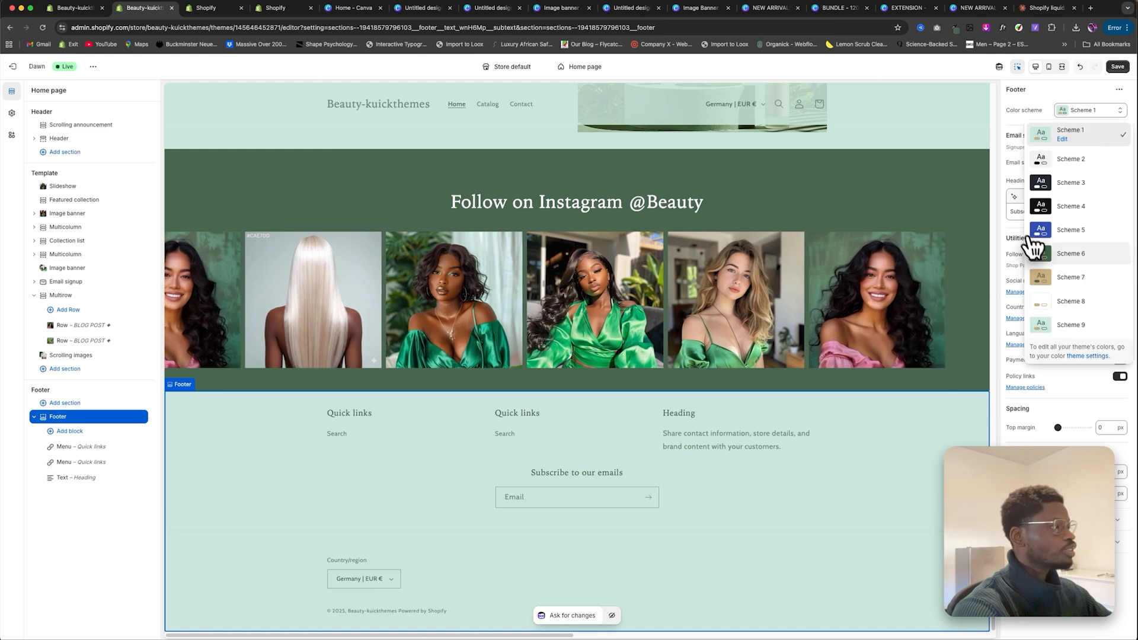
left_click(1034, 252)
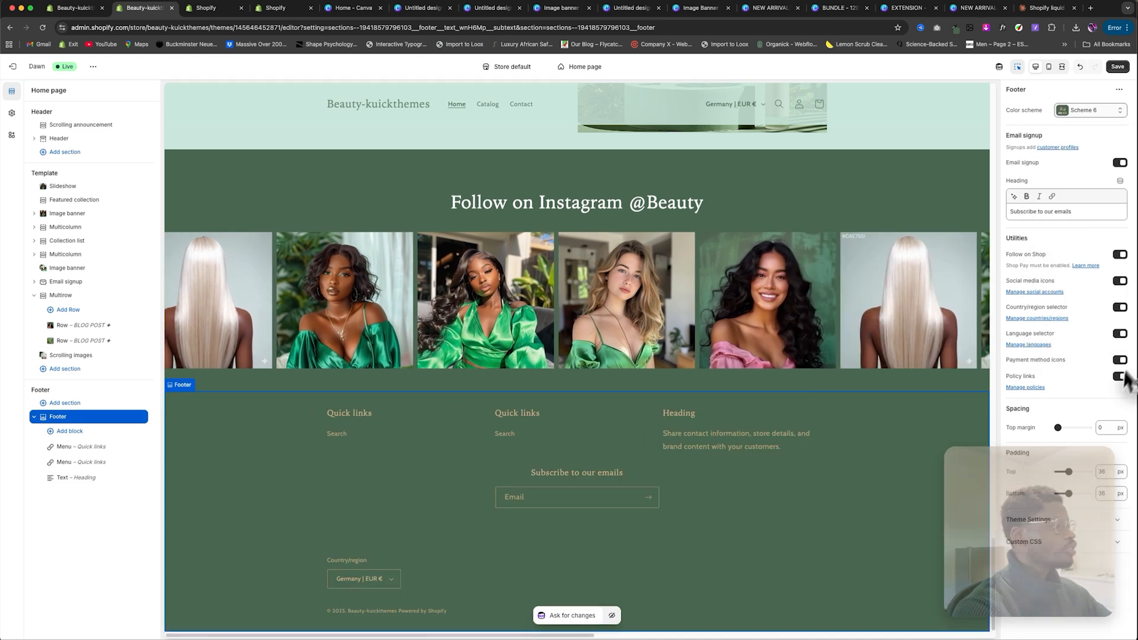
left_click(1119, 163)
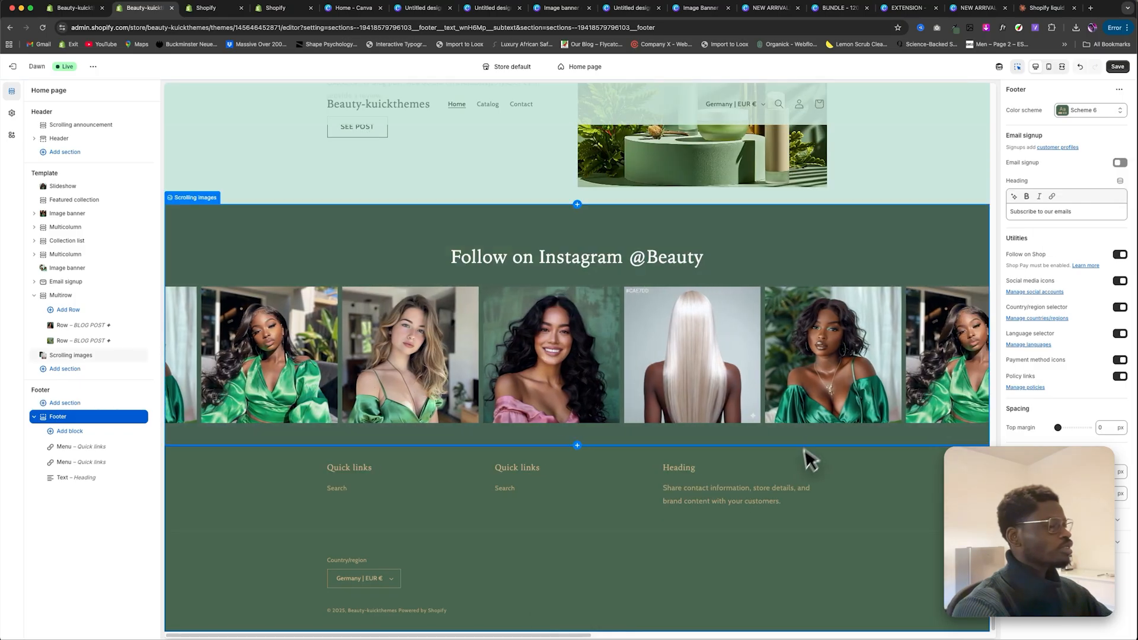